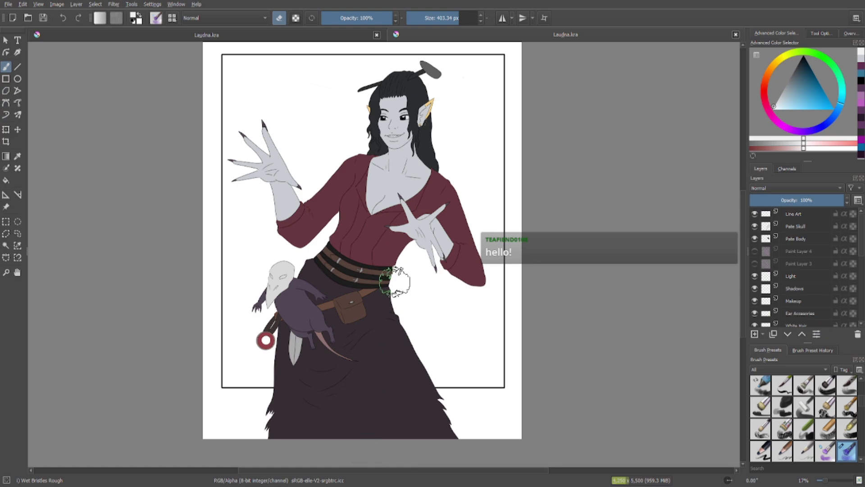
Switch the brush from erasing to painting and set its size to 100.53 px.
key("e")
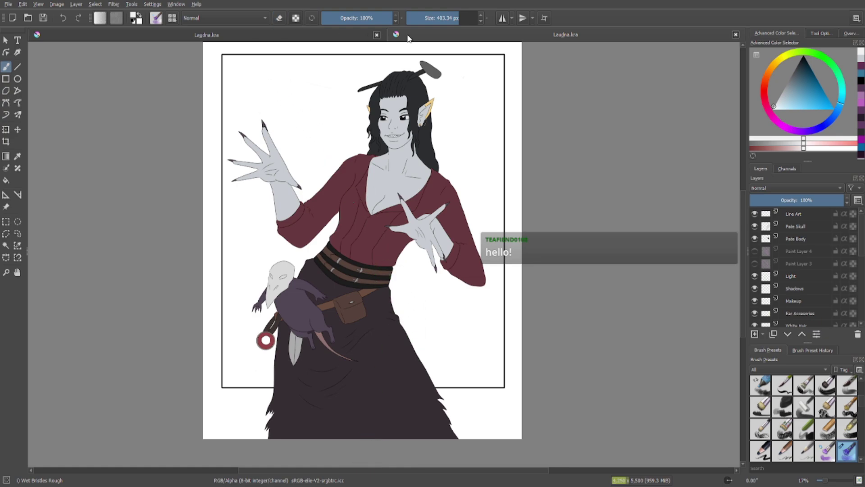
left_click(439, 18)
Examine the flat-coloured character's face, hair, hands and outfit up close and as a whole.
scroll(410, 146, "up", 2)
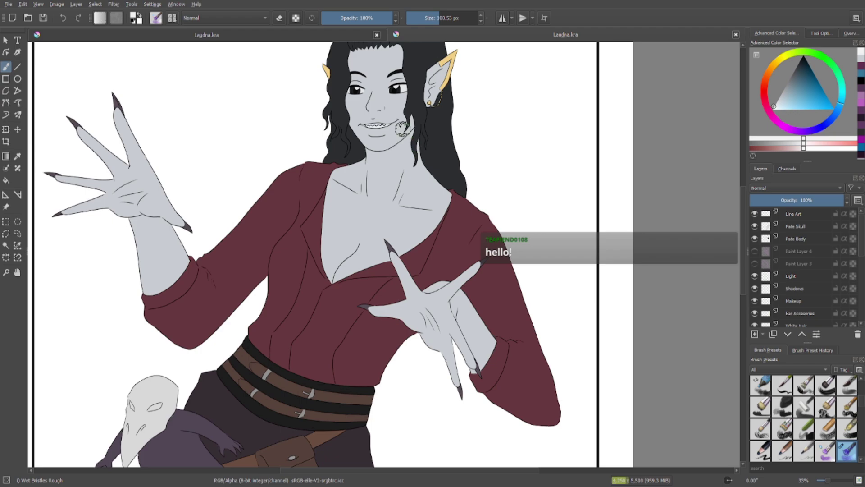
scroll(410, 146, "up", 3)
mouse_move(349, 135)
left_mouse_down()
mouse_move(349, 296)
mouse_move(360, 250)
mouse_move(383, 220)
left_mouse_up()
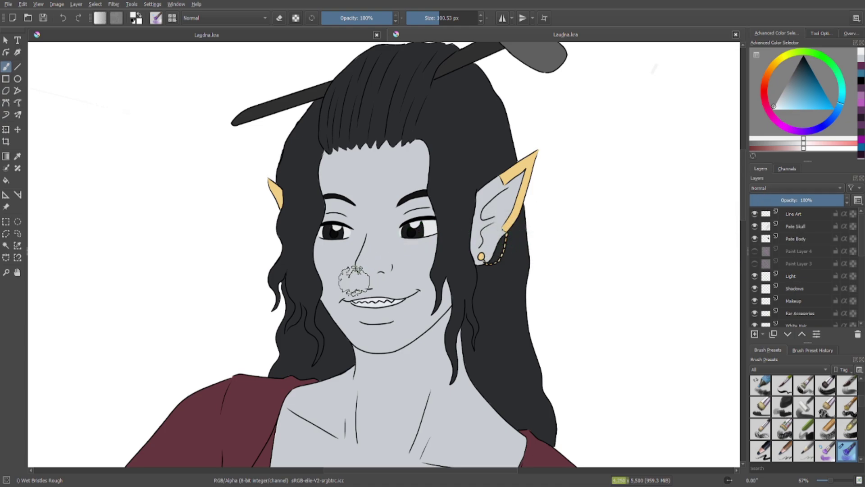
left_click_drag(353, 276, 393, 178)
scroll(380, 207, "down", 2)
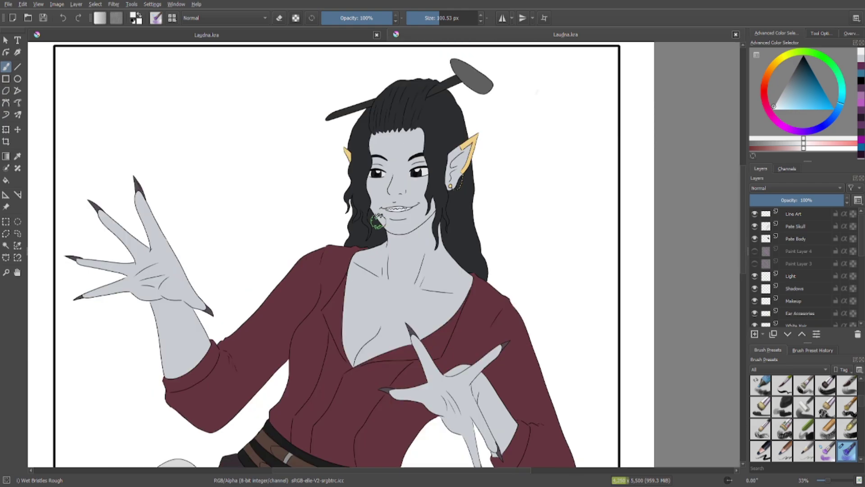
left_click_drag(368, 278, 431, 133)
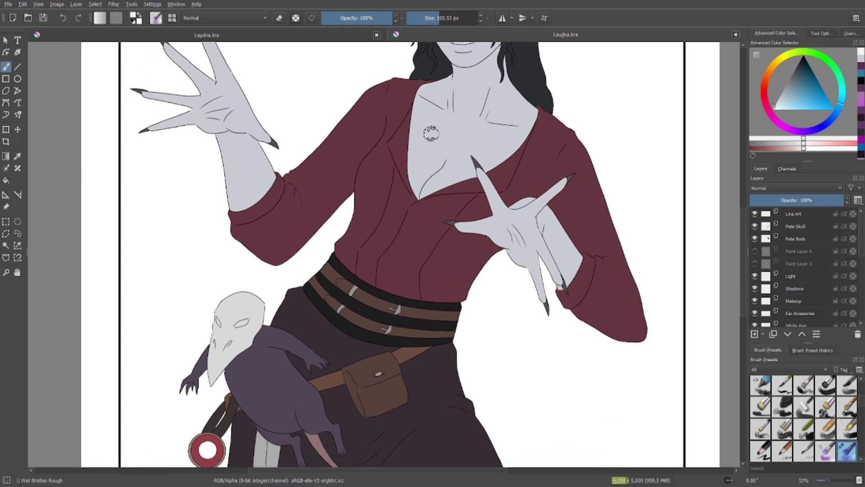
scroll(358, 327, "down", 1)
mouse_move(358, 327)
left_mouse_down()
mouse_move(364, 198)
mouse_move(356, 328)
mouse_move(344, 359)
left_mouse_up()
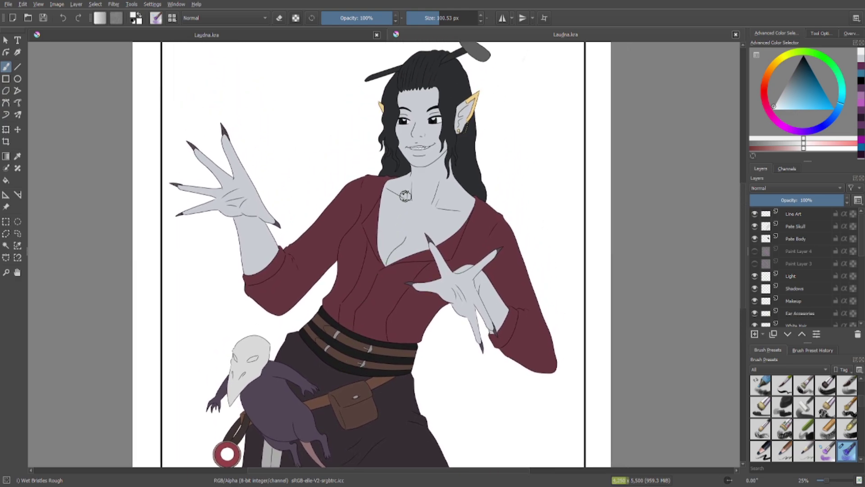
mouse_move(405, 196)
left_mouse_down()
mouse_move(367, 305)
mouse_move(419, 165)
left_mouse_up()
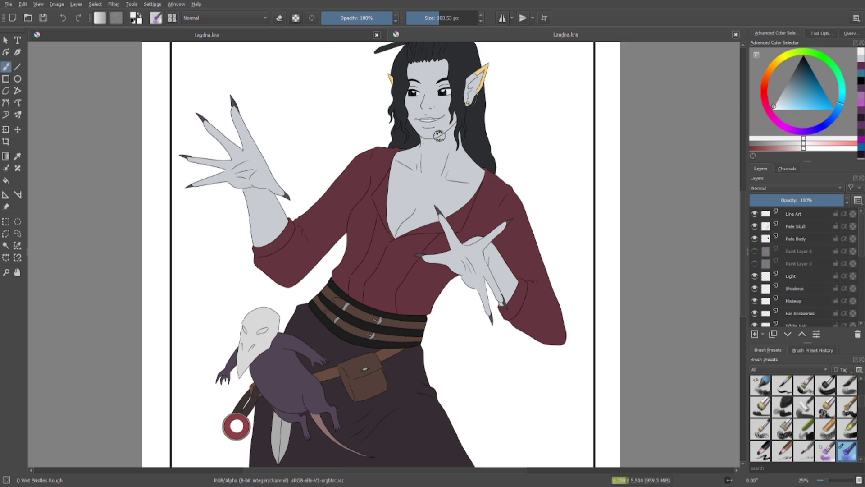
left_click_drag(437, 135, 409, 222)
scroll(408, 223, "up", 3)
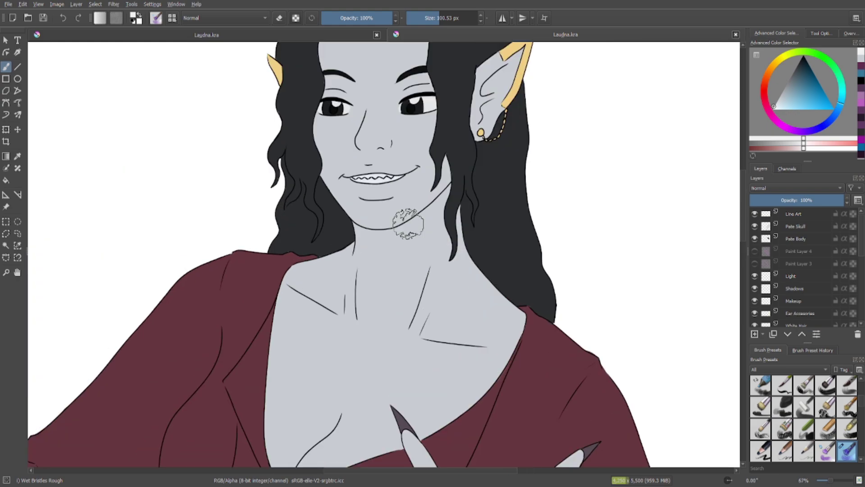
scroll(363, 282, "down", 2)
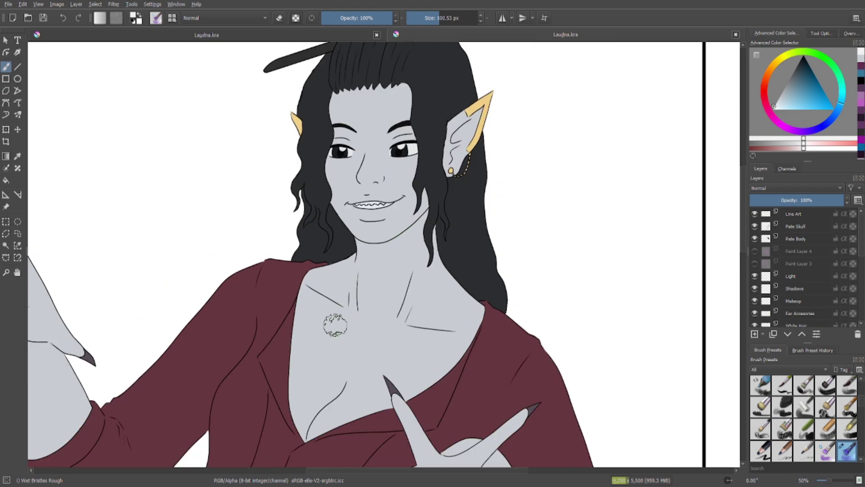
left_click_drag(318, 336, 419, 280)
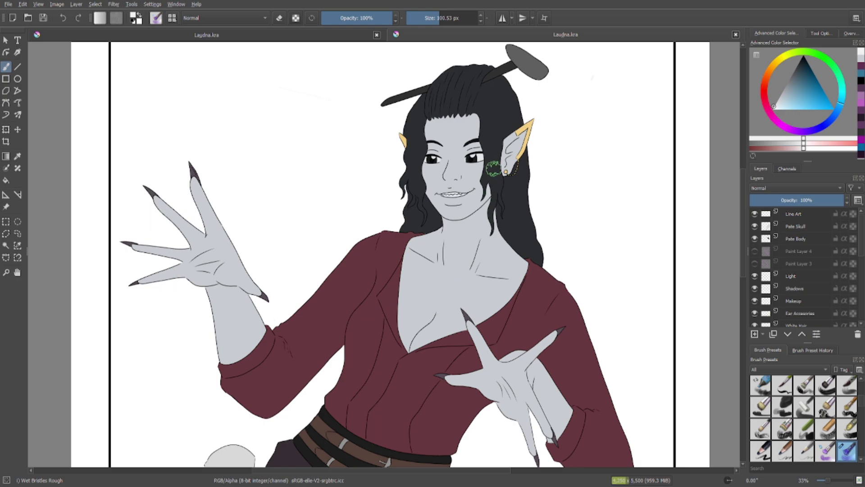
left_click_drag(493, 168, 407, 256)
scroll(407, 256, "up", 2)
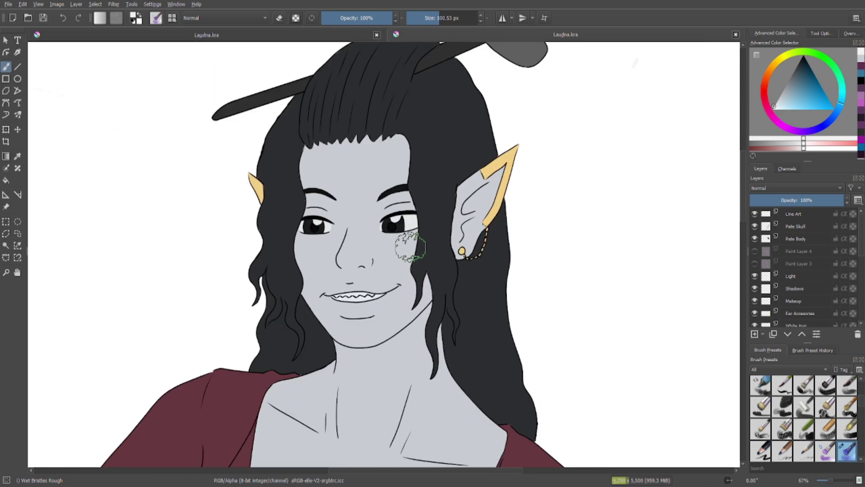
left_click_drag(395, 169, 384, 233)
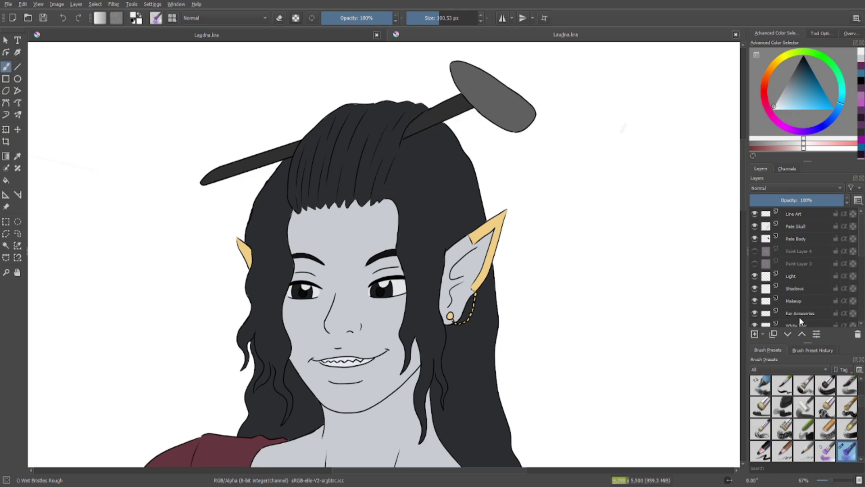
Select the White Hair layer and reduce the brush size to 11.08 px.
scroll(797, 301, "down", 1)
left_click(794, 291)
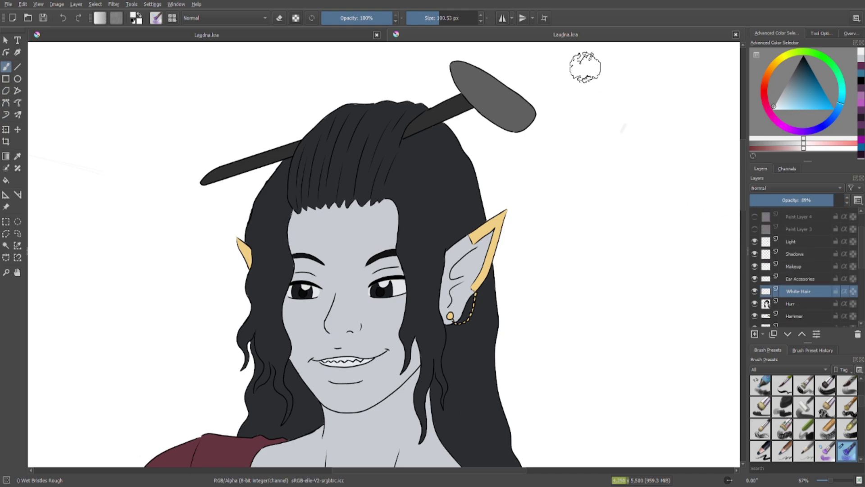
left_click(424, 22)
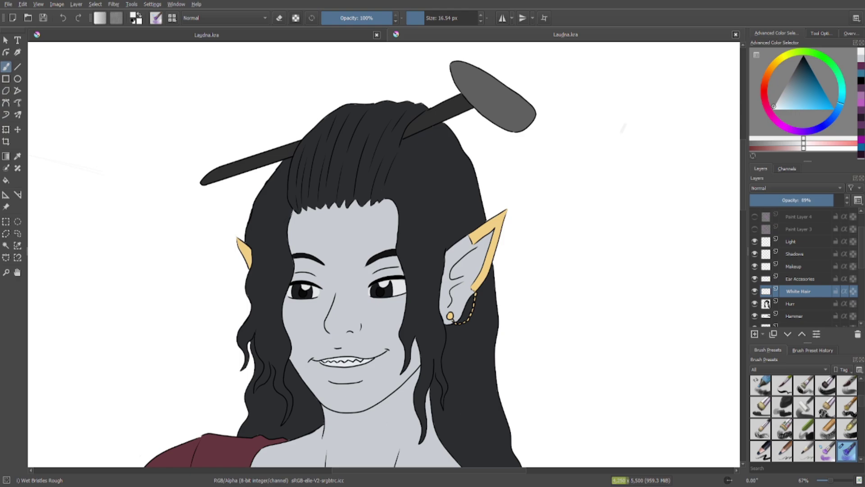
left_click(421, 20)
left_click(423, 20)
Test and undo a short stroke beside the hammer handle, and set the brush size to 10.16 px.
left_click_drag(423, 113, 416, 117)
left_click(66, 21)
scroll(350, 182, "up", 3)
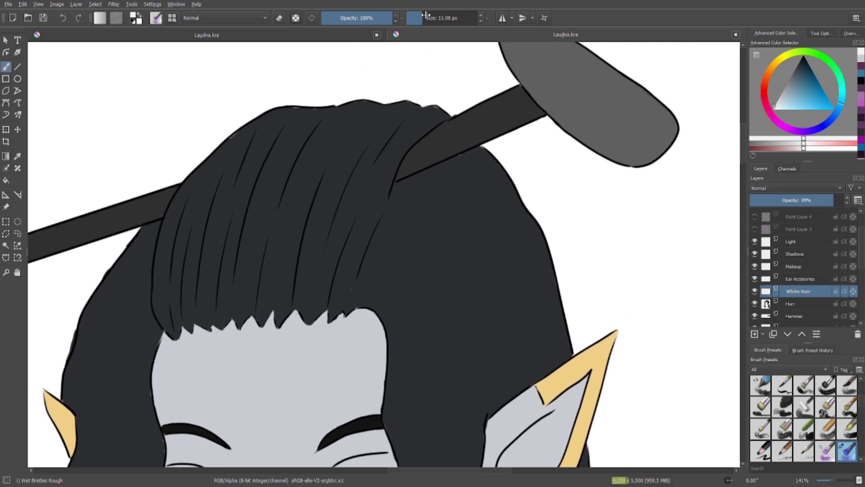
left_click_drag(425, 15, 421, 17)
left_click(419, 21)
Paint a white streak from the hammer handle down to the hairline, widening it towards the forehead.
left_click_drag(427, 131, 404, 152)
mouse_move(436, 123)
left_mouse_down()
mouse_move(391, 173)
mouse_move(399, 158)
mouse_move(384, 194)
mouse_move(387, 181)
mouse_move(381, 205)
mouse_move(392, 171)
mouse_move(348, 310)
mouse_move(349, 292)
left_mouse_up()
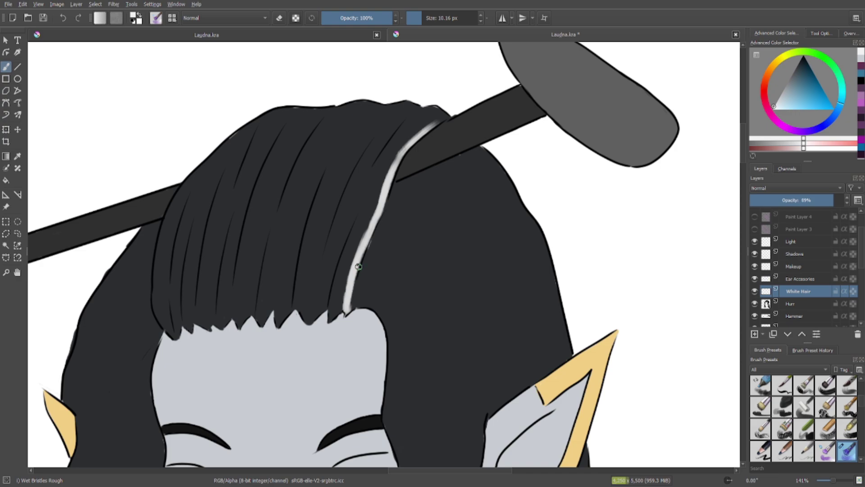
mouse_move(394, 160)
left_mouse_down()
mouse_move(332, 318)
mouse_move(346, 290)
mouse_move(334, 301)
mouse_move(344, 247)
mouse_move(375, 198)
mouse_move(334, 300)
mouse_move(334, 292)
left_mouse_up()
left_click_drag(392, 167, 422, 135)
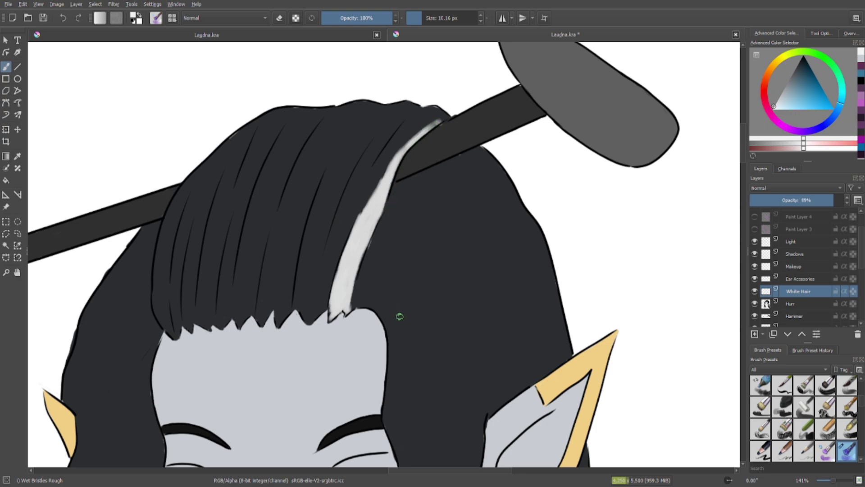
Continue the white streak along the inner edge of the front strand, from the hairline past the eye to the cheek.
left_click_drag(400, 317, 385, 115)
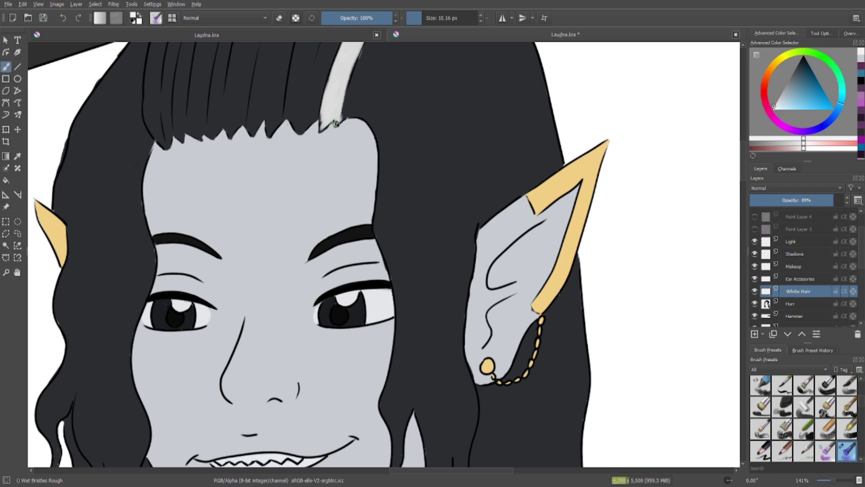
mouse_move(343, 117)
left_mouse_down()
mouse_move(370, 120)
mouse_move(362, 124)
mouse_move(355, 112)
mouse_move(384, 147)
mouse_move(378, 229)
mouse_move(378, 140)
mouse_move(385, 241)
mouse_move(379, 231)
mouse_move(389, 261)
mouse_move(383, 223)
mouse_move(390, 268)
left_mouse_up()
left_click_drag(385, 213, 400, 333)
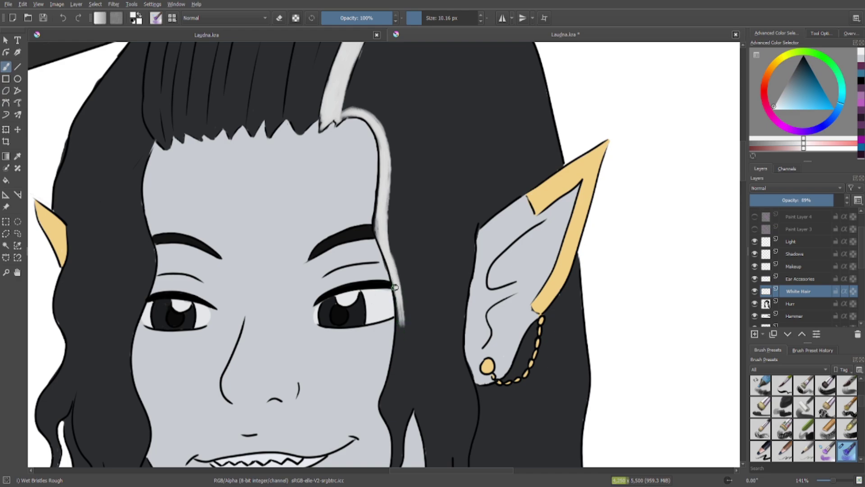
left_click_drag(395, 287, 396, 356)
left_click_drag(401, 313, 389, 418)
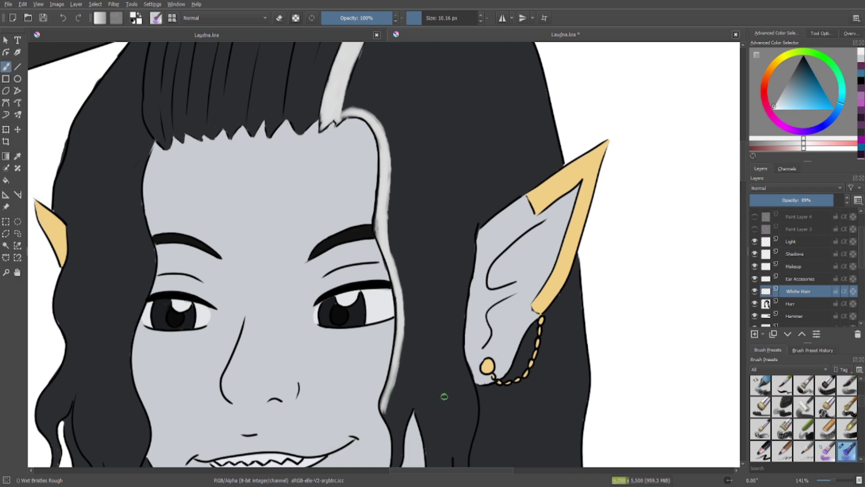
Paint white onto the strand tip beside the mouth, around the notch and down the hanging lock to its tip.
mouse_move(433, 374)
left_mouse_down()
mouse_move(404, 238)
mouse_move(366, 257)
mouse_move(365, 347)
mouse_move(374, 328)
mouse_move(366, 348)
left_mouse_up()
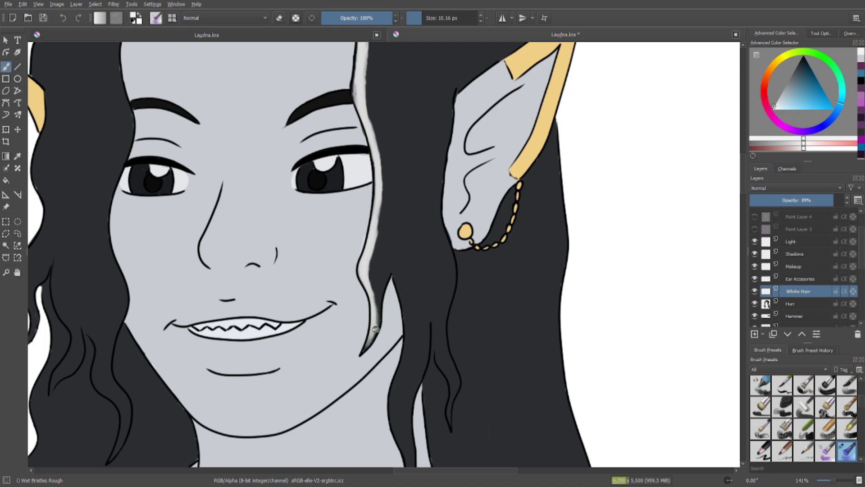
left_click_drag(375, 332, 391, 266)
mouse_move(372, 294)
left_mouse_down()
mouse_move(365, 277)
mouse_move(374, 271)
mouse_move(379, 281)
mouse_move(378, 264)
mouse_move(390, 354)
left_mouse_up()
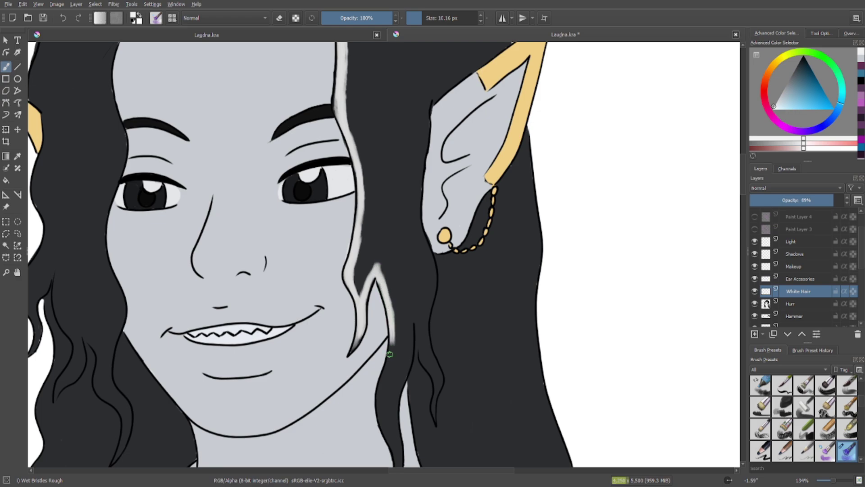
scroll(415, 367, "down", 5)
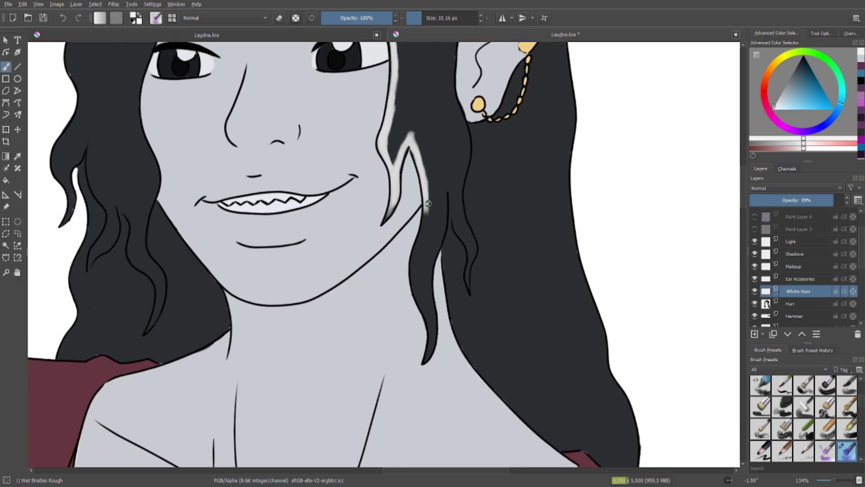
mouse_move(428, 204)
left_mouse_down()
mouse_move(413, 279)
mouse_move(419, 245)
mouse_move(415, 289)
mouse_move(414, 265)
mouse_move(416, 288)
mouse_move(413, 275)
mouse_move(424, 359)
left_mouse_up()
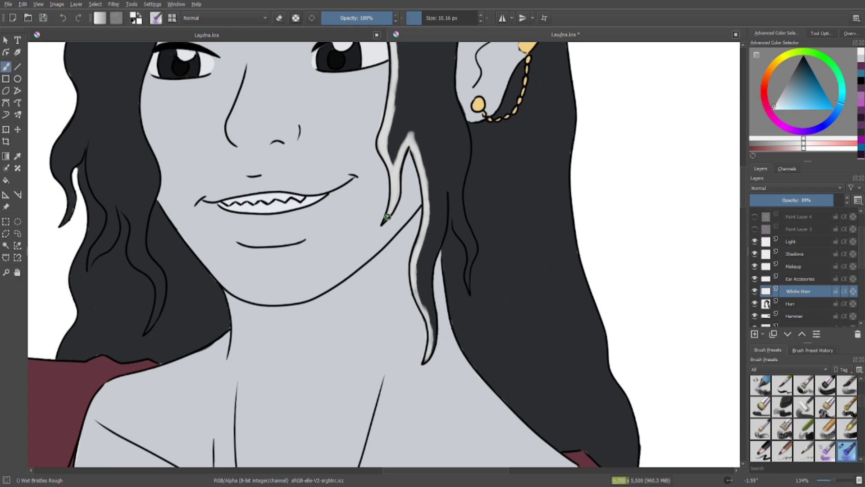
Even out the white streak along the hairline and beside the eye, and fill the peak above the notch.
left_click_drag(421, 110, 414, 340)
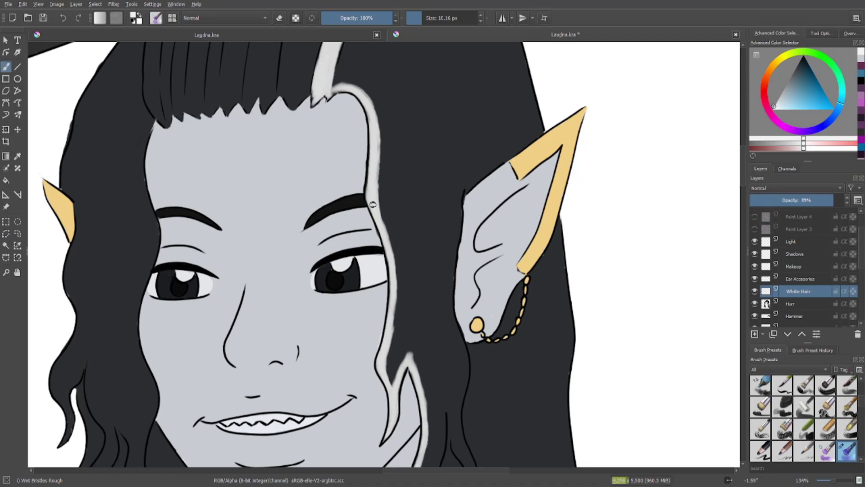
scroll(354, 170, "down", 1)
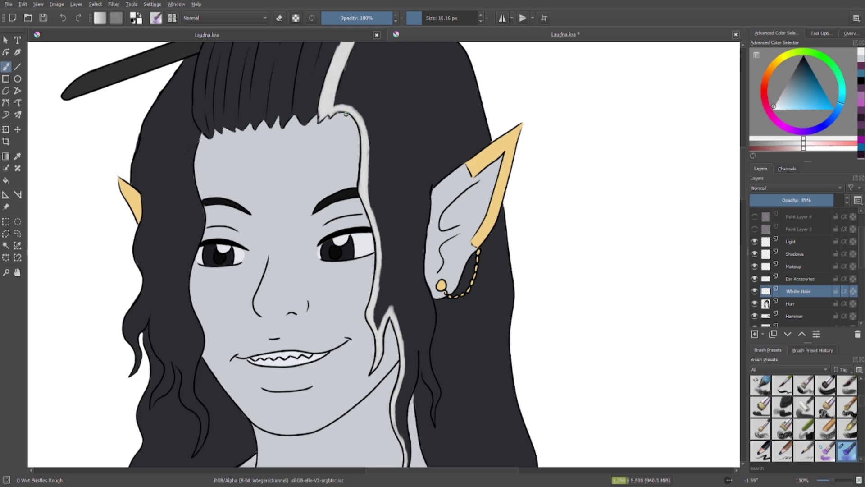
mouse_move(346, 114)
left_mouse_down()
mouse_move(367, 184)
mouse_move(369, 149)
mouse_move(379, 280)
mouse_move(383, 247)
mouse_move(380, 272)
left_mouse_up()
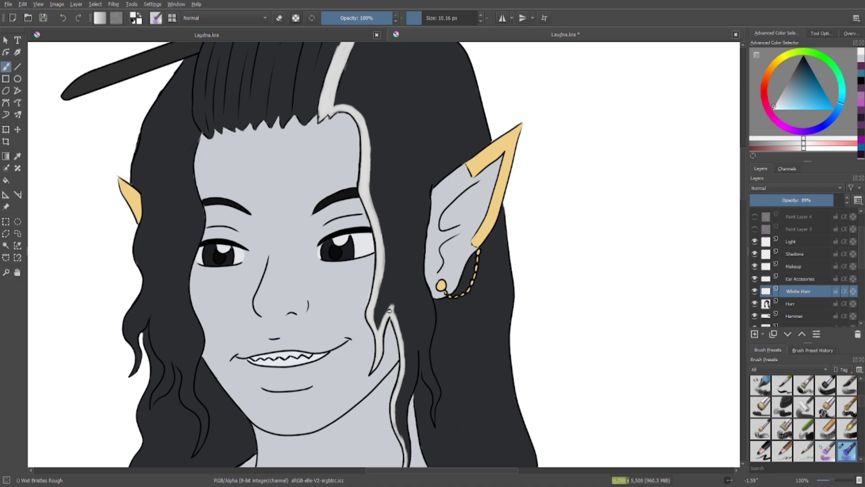
left_click_drag(394, 309, 403, 355)
Widen the white streak from the notch's peak down its outer side towards the jawline.
scroll(328, 198, "down", 1)
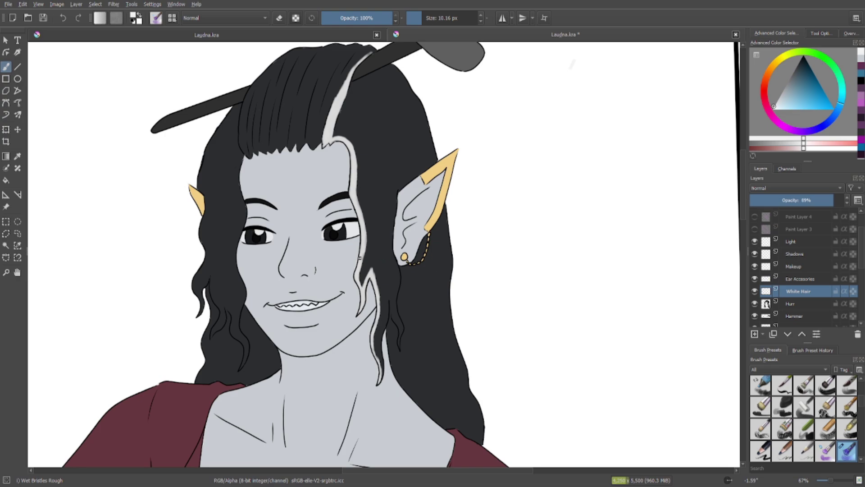
scroll(359, 258, "up", 1)
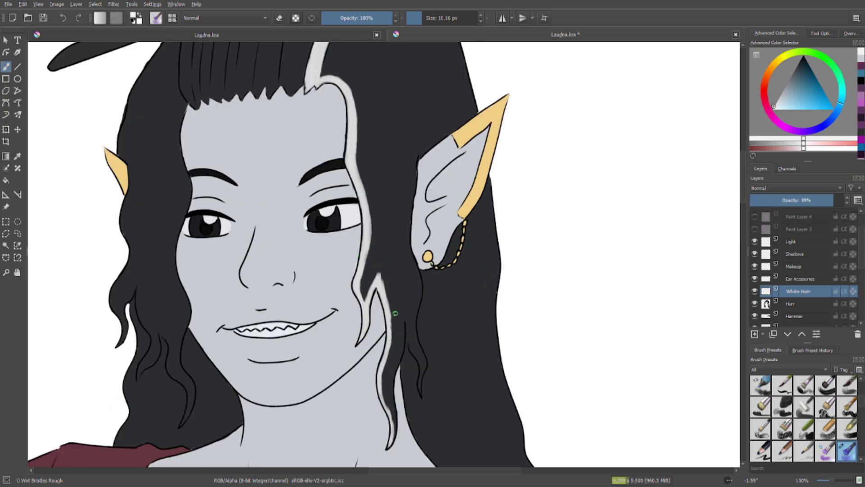
scroll(395, 313, "up", 3)
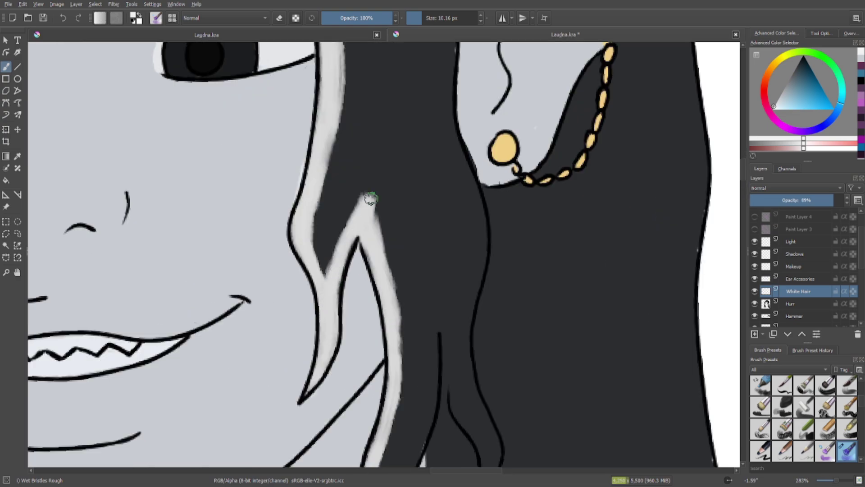
mouse_move(370, 198)
left_mouse_down()
mouse_move(386, 258)
mouse_move(392, 361)
mouse_move(394, 354)
mouse_move(407, 362)
left_mouse_up()
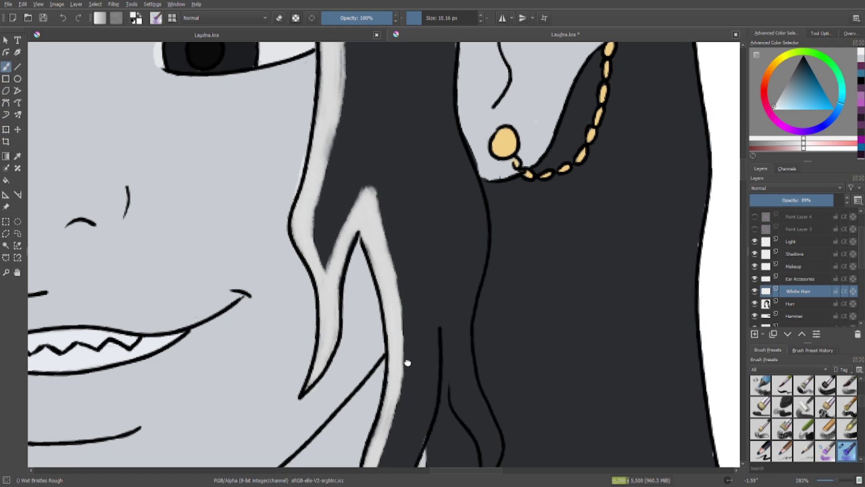
Thicken the white streak along the hanging lock beside the neck.
scroll(407, 363, "down", 4)
scroll(402, 228, "down", 1)
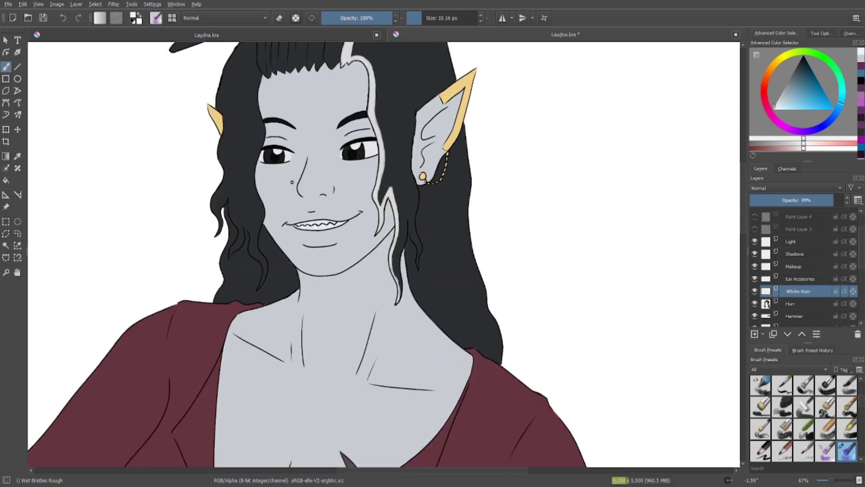
scroll(396, 276, "up", 5)
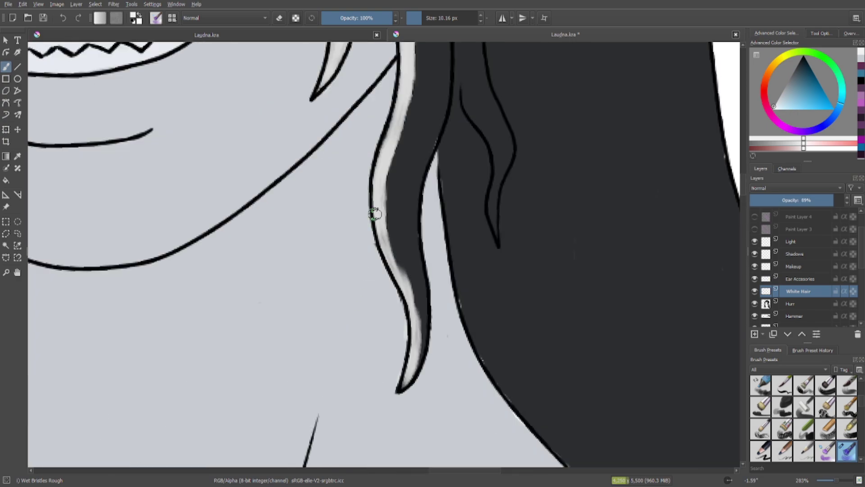
mouse_move(383, 179)
left_mouse_down()
mouse_move(379, 202)
mouse_move(384, 175)
mouse_move(391, 259)
mouse_move(383, 215)
mouse_move(413, 307)
mouse_move(411, 301)
mouse_move(412, 342)
mouse_move(417, 321)
mouse_move(410, 372)
mouse_move(417, 331)
mouse_move(416, 341)
mouse_move(407, 283)
left_mouse_up()
scroll(407, 283, "down", 4)
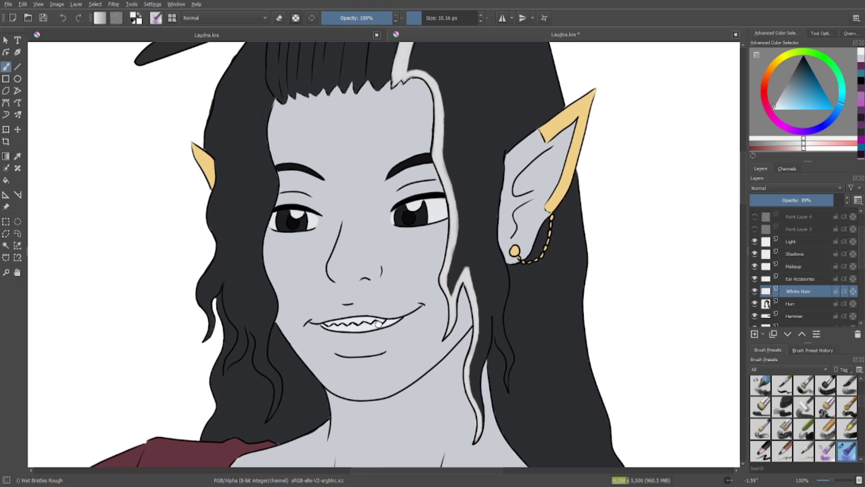
scroll(337, 211, "down", 1)
left_click_drag(347, 140, 379, 264)
scroll(411, 221, "up", 1)
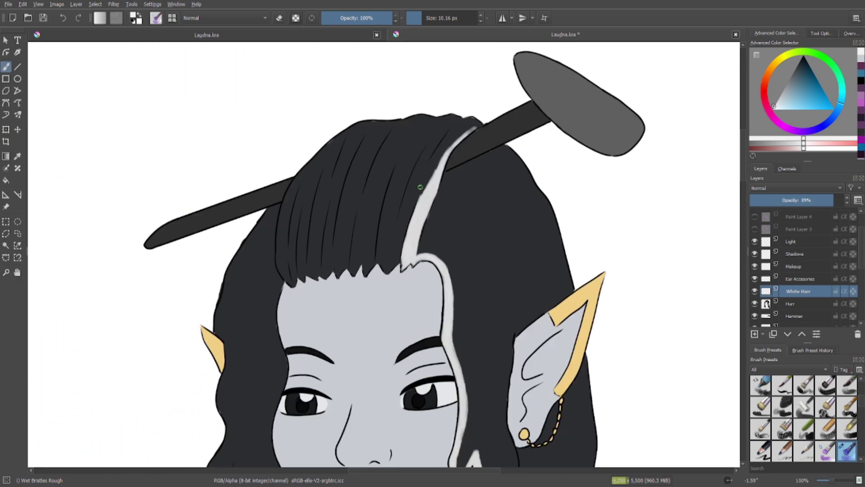
Widen and smooth the white streak above the forehead, extending it up to where the hammer handle enters the hair.
left_click_drag(429, 149, 398, 237)
scroll(398, 237, "up", 1)
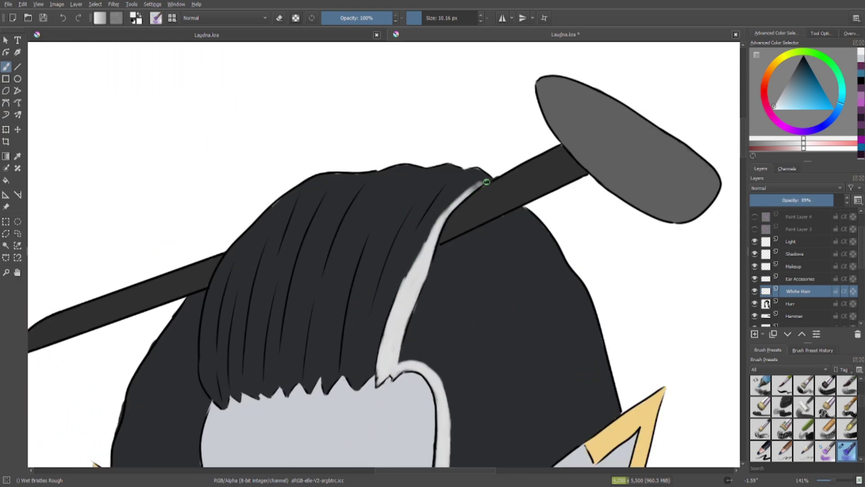
mouse_move(476, 185)
left_mouse_down()
mouse_move(447, 207)
mouse_move(459, 195)
mouse_move(414, 257)
left_mouse_up()
left_click_drag(432, 226, 409, 271)
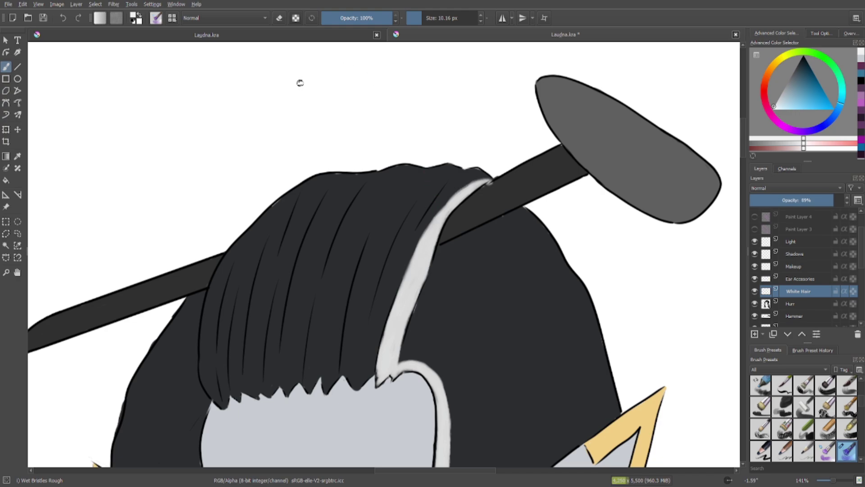
Paint a second, thinner white strand parallel to the main streak, running from the swept-back hair down to the hairline.
left_click(279, 18)
left_click(279, 18)
left_click_drag(413, 198, 373, 299)
left_click_drag(386, 255, 363, 330)
left_click_drag(376, 284, 358, 358)
Fill the wedge between the two white strands at the hairline, undoing the stray stroke, and thicken the thinner strand.
mouse_move(363, 322)
left_mouse_down()
mouse_move(358, 384)
mouse_move(376, 368)
mouse_move(380, 344)
mouse_move(361, 371)
mouse_move(378, 345)
left_mouse_up()
mouse_move(85, 245)
left_mouse_down()
mouse_move(381, 332)
mouse_move(377, 339)
left_mouse_up()
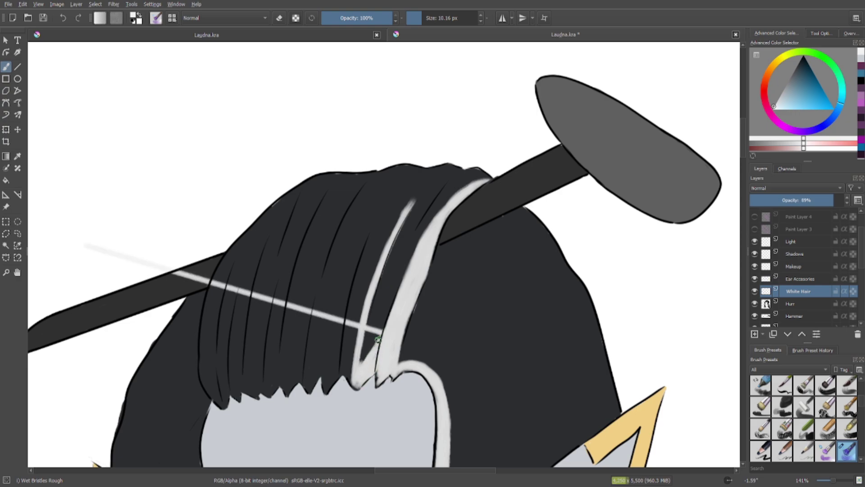
left_click(63, 18)
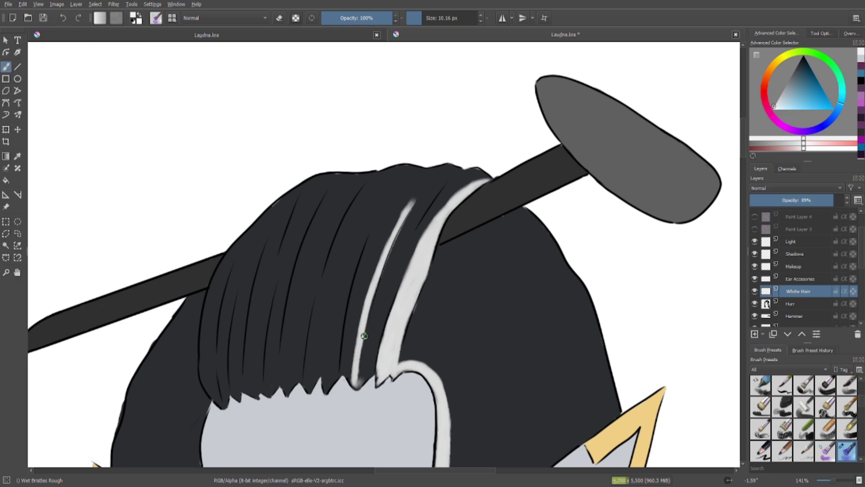
mouse_move(381, 345)
left_mouse_down()
mouse_move(358, 383)
mouse_move(387, 324)
mouse_move(361, 367)
mouse_move(382, 331)
left_mouse_up()
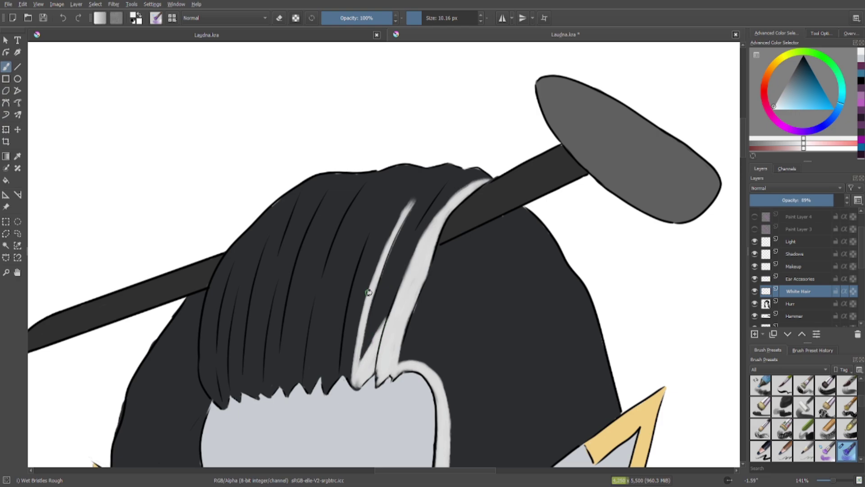
left_click_drag(374, 289, 357, 363)
scroll(347, 371, "down", 5)
scroll(396, 232, "up", 5)
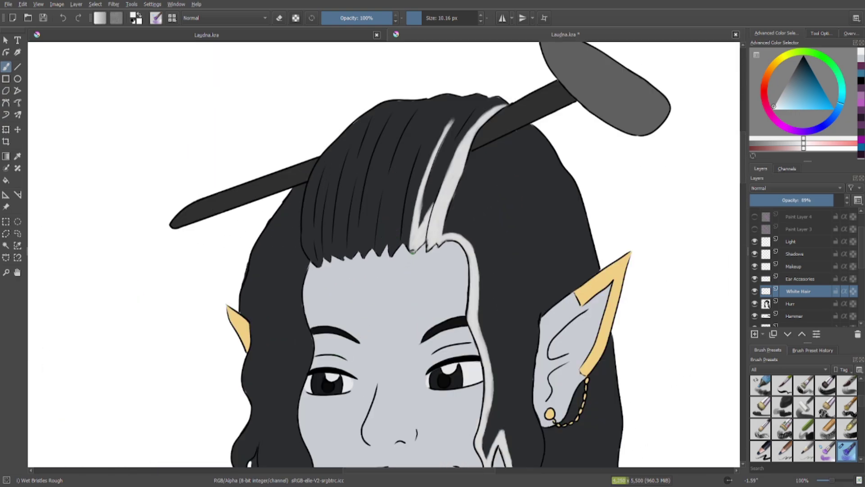
Tidy the thin strand's end at the hairline and paint white along the fringe's outer edge on the smaller ear's side.
left_click(279, 18)
left_click_drag(418, 254, 412, 250)
mouse_move(314, 261)
left_mouse_down()
mouse_move(303, 232)
mouse_move(314, 170)
left_mouse_up()
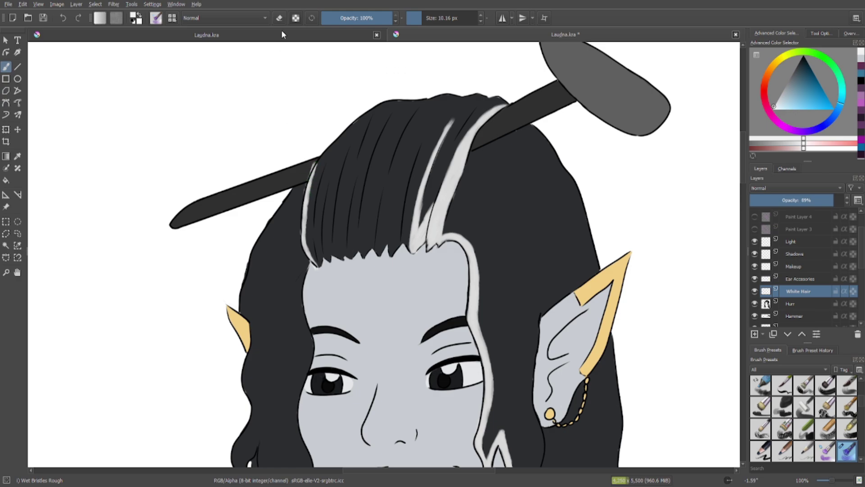
mouse_move(307, 172)
left_mouse_down()
mouse_move(316, 159)
mouse_move(311, 168)
left_mouse_up()
mouse_move(316, 254)
left_mouse_down()
mouse_move(315, 222)
mouse_move(317, 259)
mouse_move(316, 188)
mouse_move(313, 247)
left_mouse_up()
Add a thin white strand just inside the fringe's outer white edge and taper it with the eraser.
key("e")
left_click_drag(321, 191, 317, 248)
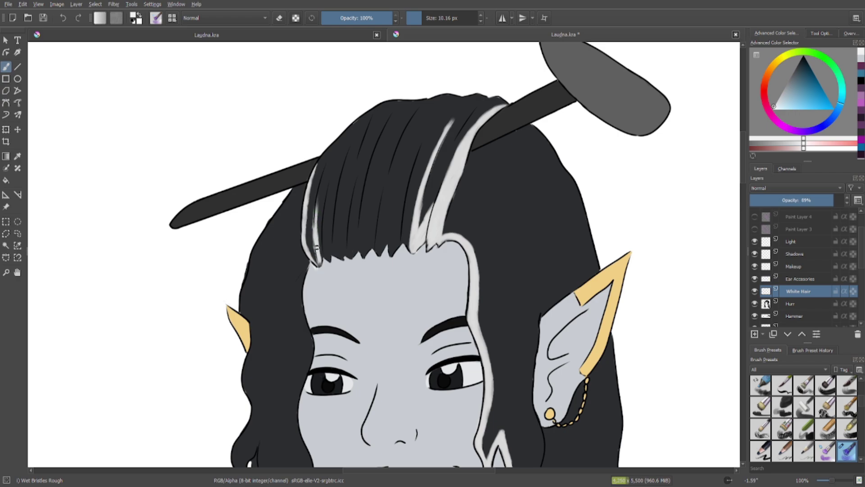
mouse_move(319, 189)
left_mouse_down()
mouse_move(316, 208)
mouse_move(323, 173)
mouse_move(317, 207)
mouse_move(318, 185)
left_mouse_up()
left_click_drag(320, 215, 320, 210)
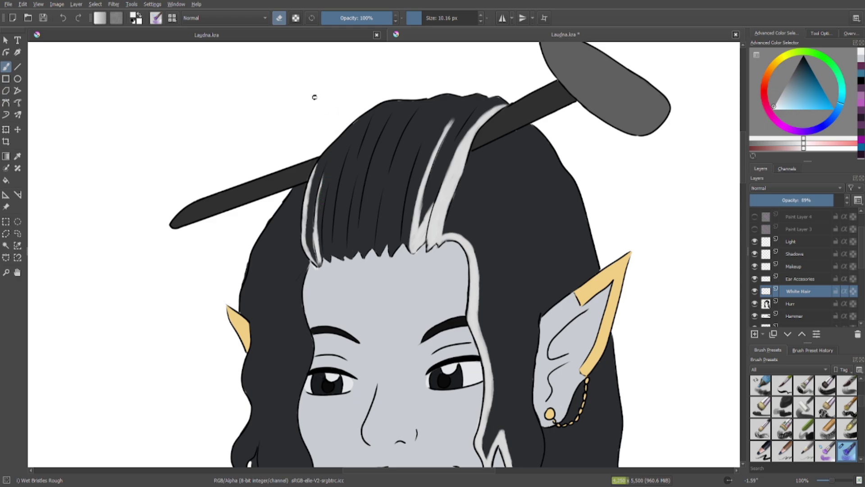
left_click(280, 20)
Paint white along the hair lock framing the smaller ear's side of the face, from the hairline to its curled tip.
left_click_drag(320, 201, 335, 88)
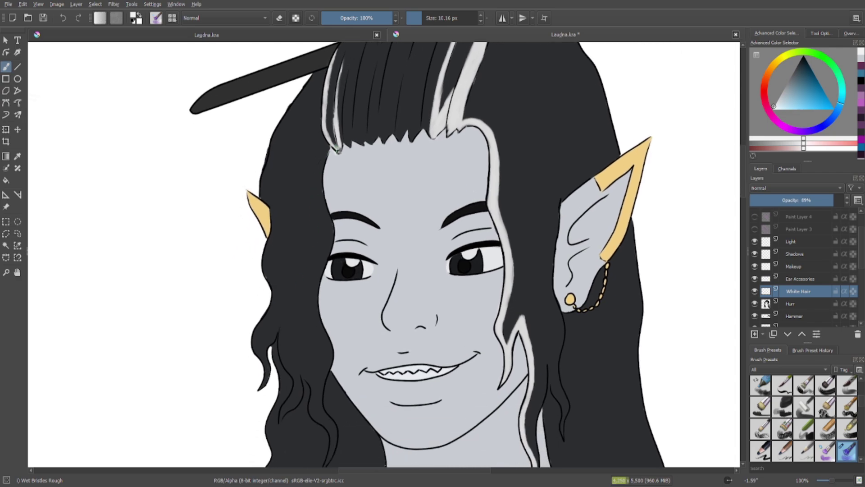
left_click_drag(329, 146, 320, 187)
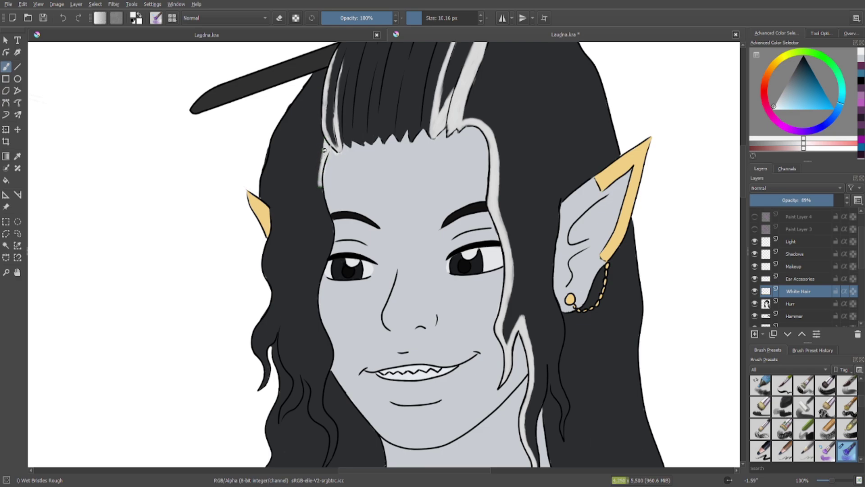
mouse_move(324, 150)
left_mouse_down()
mouse_move(321, 210)
mouse_move(327, 223)
mouse_move(321, 193)
mouse_move(331, 230)
mouse_move(325, 216)
mouse_move(317, 319)
mouse_move(408, 152)
left_mouse_up()
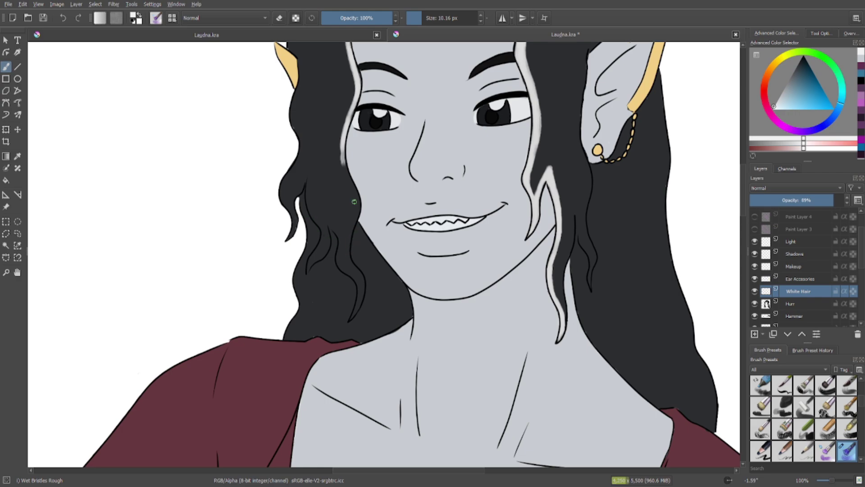
mouse_move(343, 148)
left_mouse_down()
mouse_move(357, 198)
mouse_move(350, 185)
mouse_move(357, 213)
mouse_move(349, 261)
mouse_move(345, 248)
mouse_move(357, 305)
left_mouse_up()
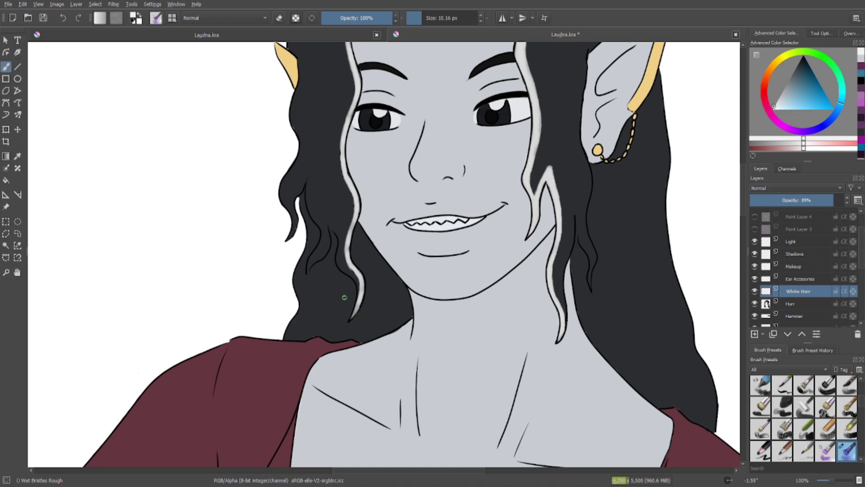
Paint a third white strand on the fringe, inside the two strands on the smaller ear's side.
scroll(483, 268, "up", 1)
left_click_drag(469, 265, 421, 342)
scroll(369, 306, "down", 2)
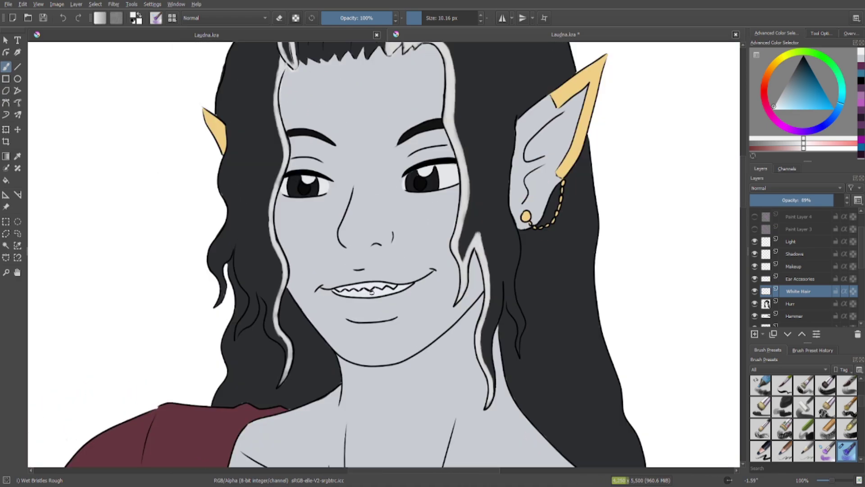
scroll(363, 252, "down", 3)
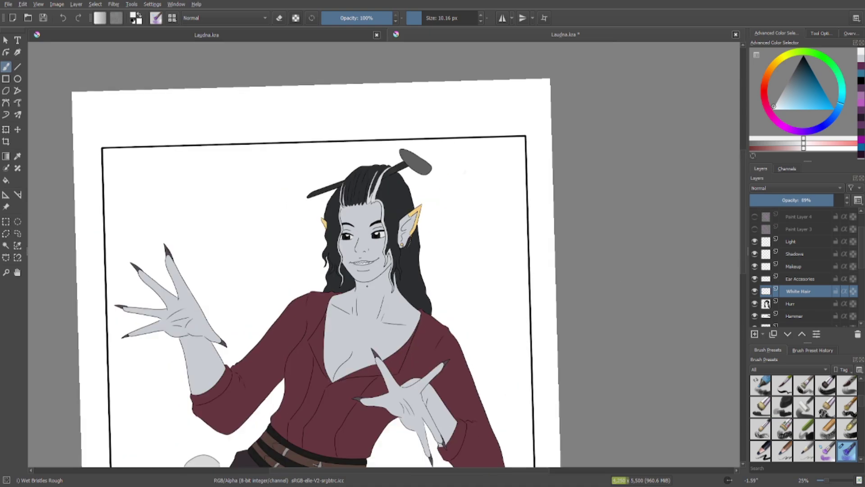
scroll(315, 252, "down", 3)
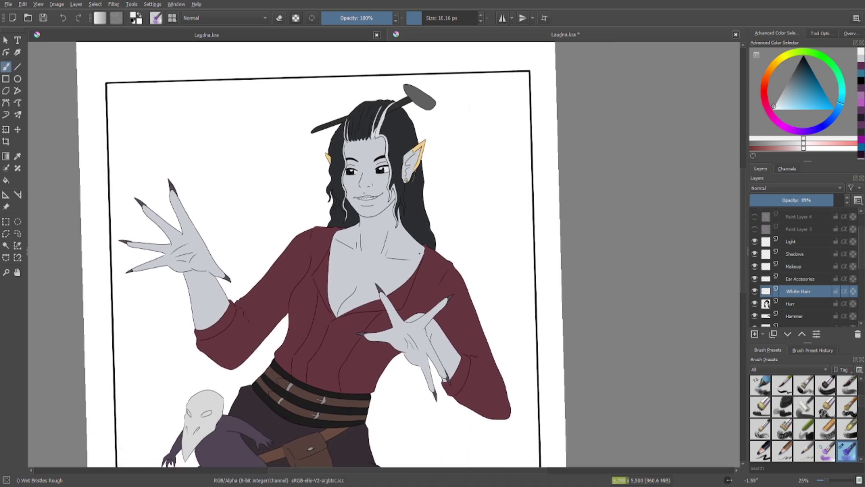
scroll(339, 146, "up", 4)
left_click_drag(345, 217, 349, 236)
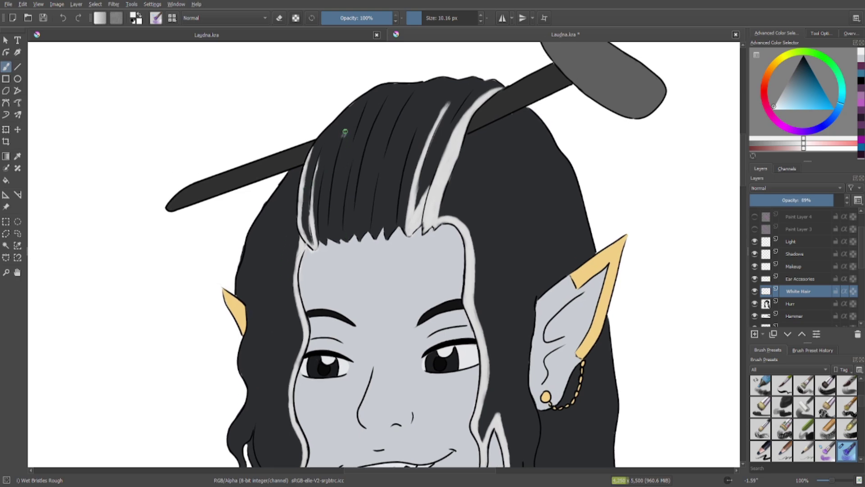
left_click_drag(341, 144, 324, 235)
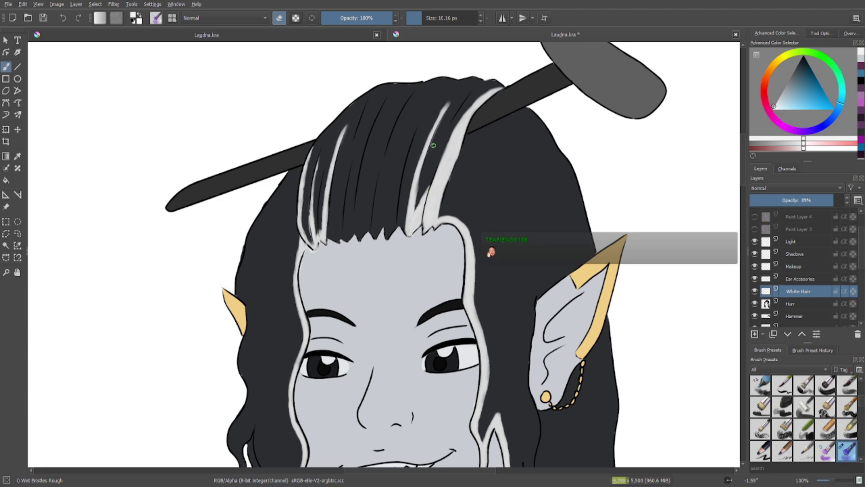
Erase the innermost white strand on the smaller ear's side of the fringe with an 81.26 px eraser.
scroll(452, 150, "down", 3)
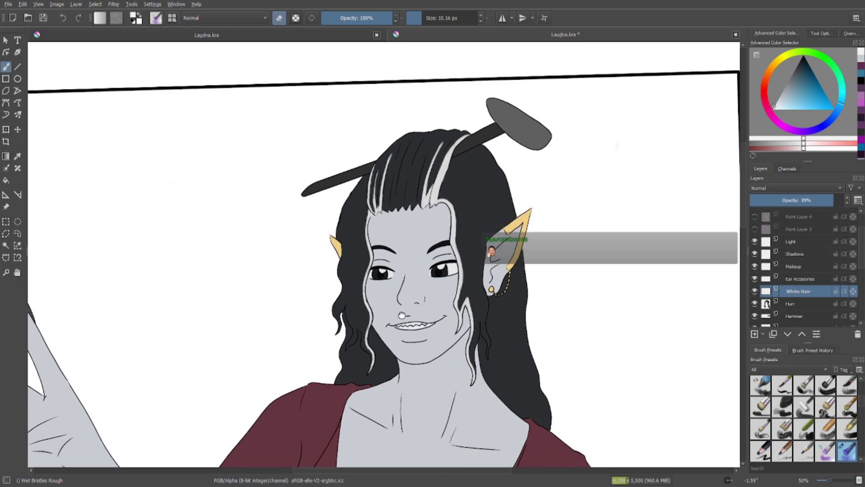
scroll(383, 252, "down", 2)
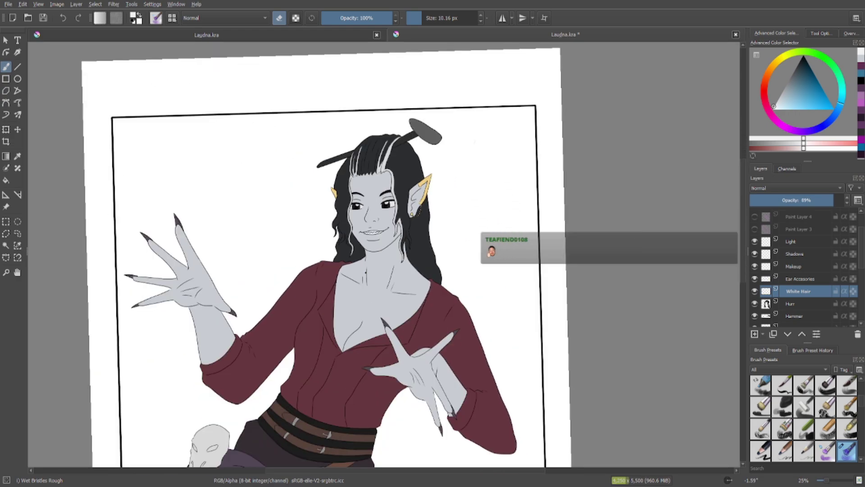
scroll(365, 273, "down", 1)
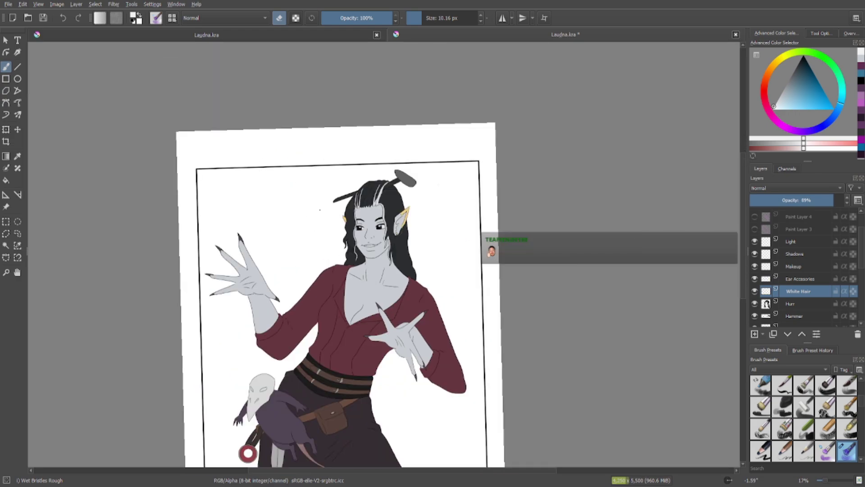
scroll(320, 210, "up", 2)
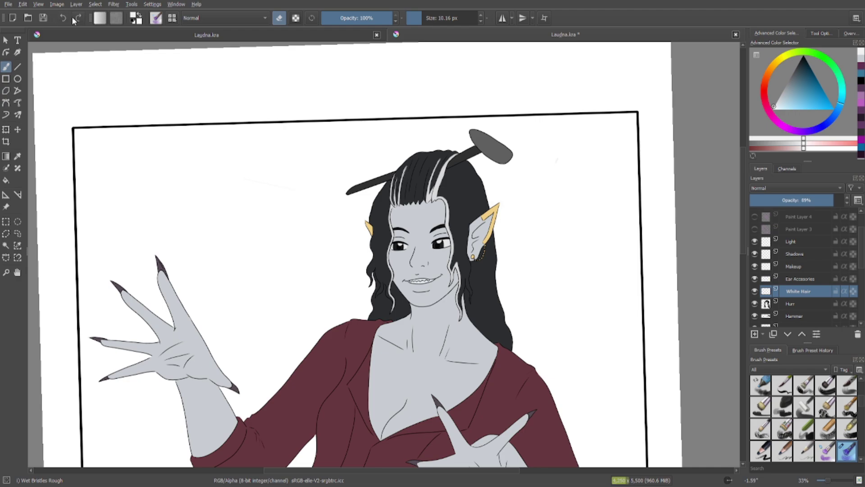
scroll(435, 162, "up", 3)
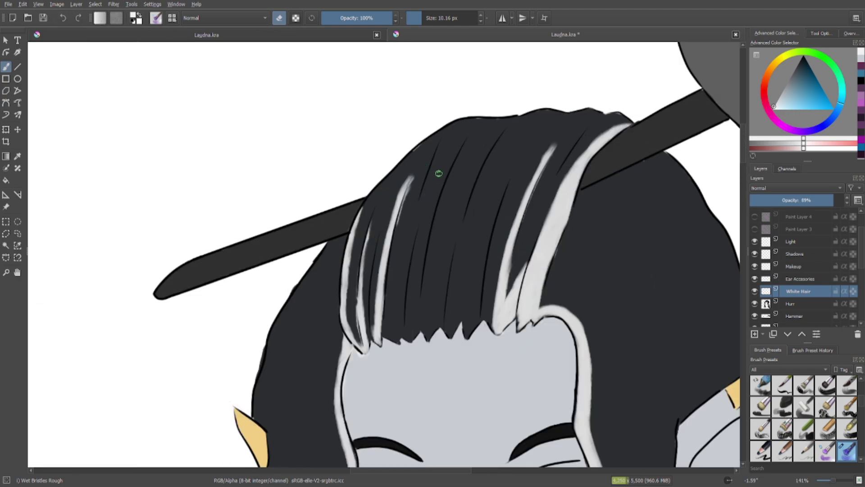
left_click_drag(430, 18, 437, 18)
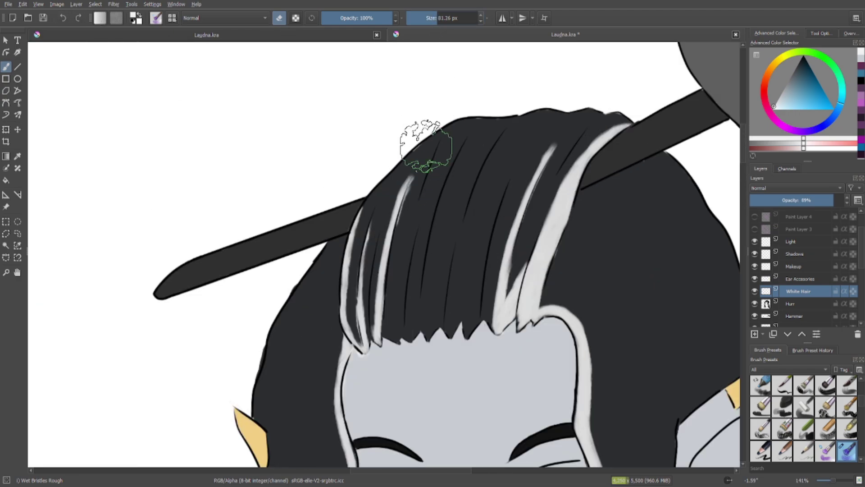
mouse_move(415, 154)
left_mouse_down()
mouse_move(403, 207)
mouse_move(422, 177)
mouse_move(412, 215)
left_mouse_up()
key("ctrl+z")
left_click_drag(400, 252, 396, 344)
key("ctrl+z")
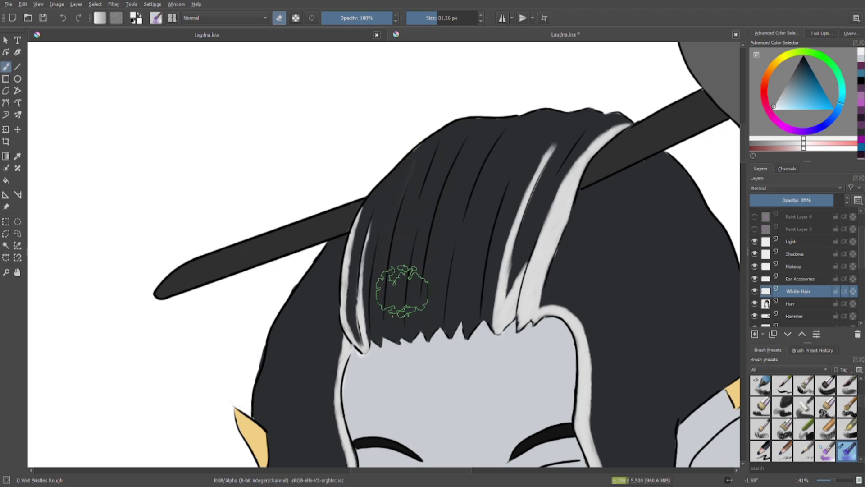
Reset the canvas rotation to 0° so the illustration stands upright.
scroll(464, 203, "down", 4)
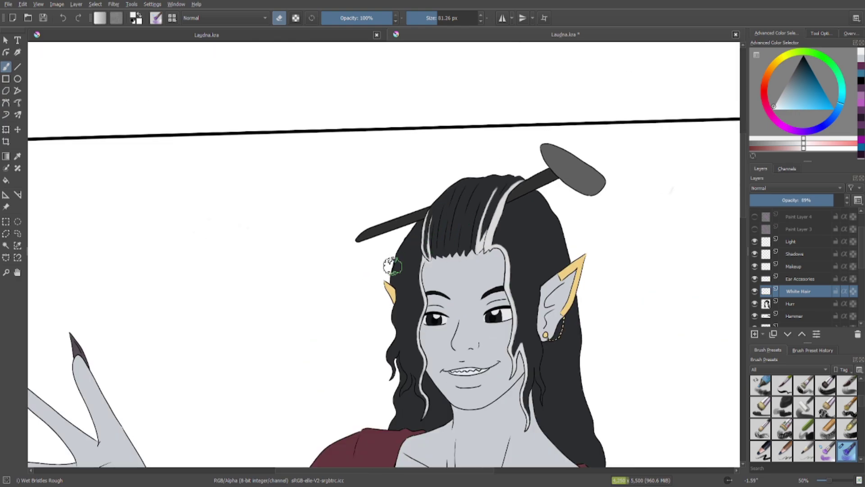
scroll(239, 236, "down", 2)
scroll(239, 236, "down", 1)
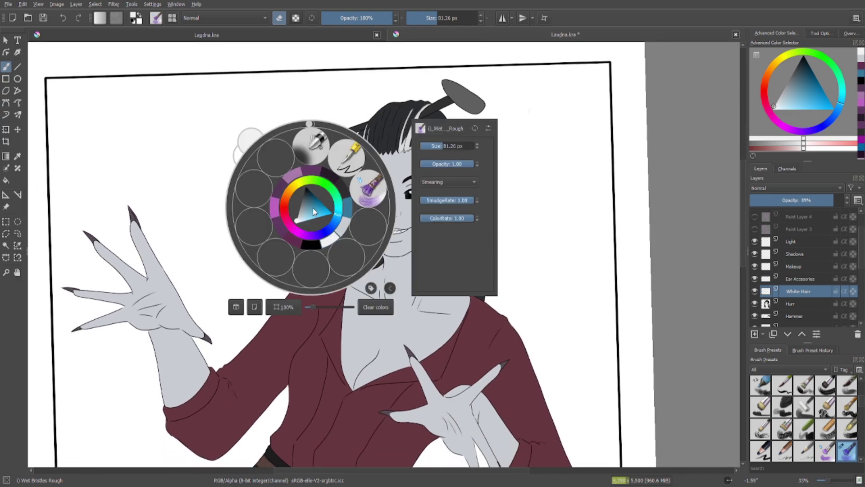
right_click(314, 207)
left_click_drag(314, 128, 311, 122)
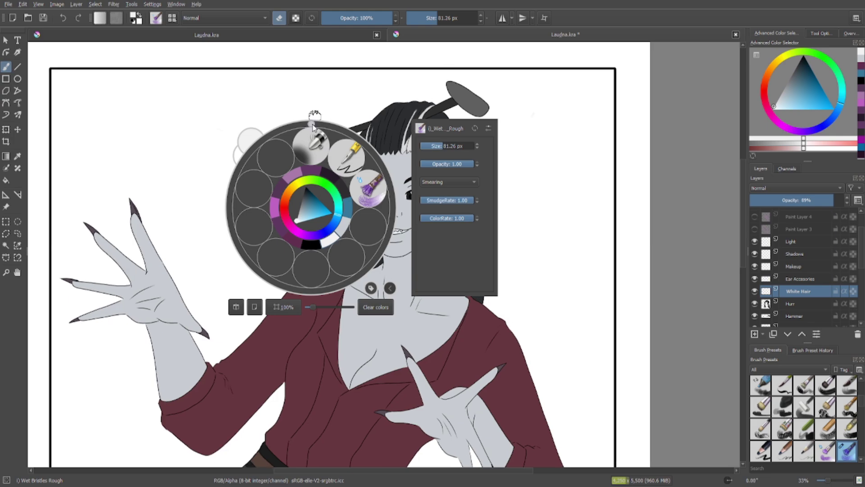
left_click(299, 98)
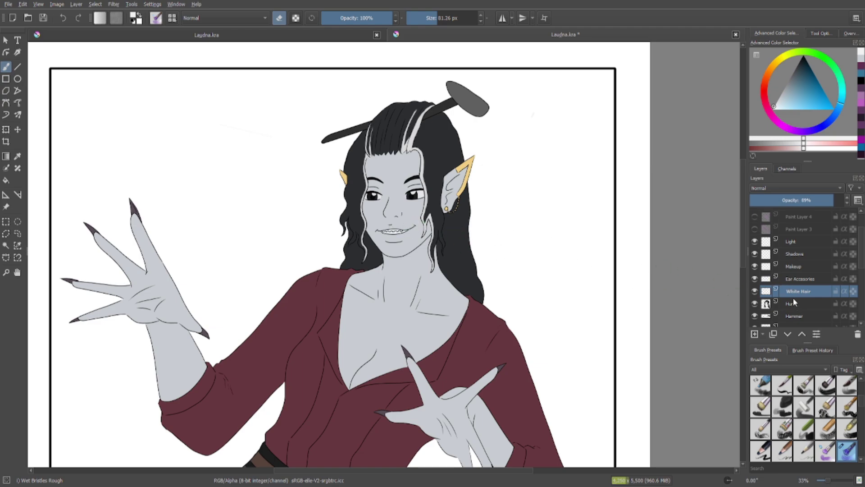
Select the Makeup layer, turn off eraser mode and set the brush size to 13.09 px.
left_click(794, 266)
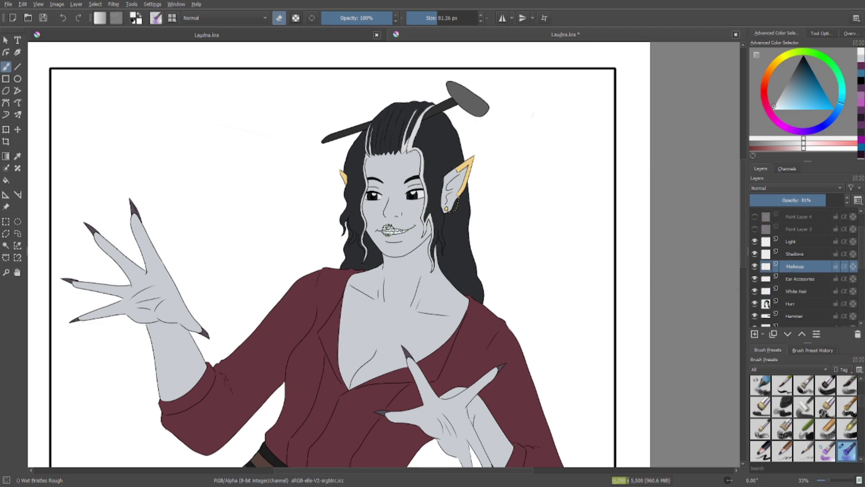
scroll(388, 230, "up", 3)
scroll(394, 243, "up", 1)
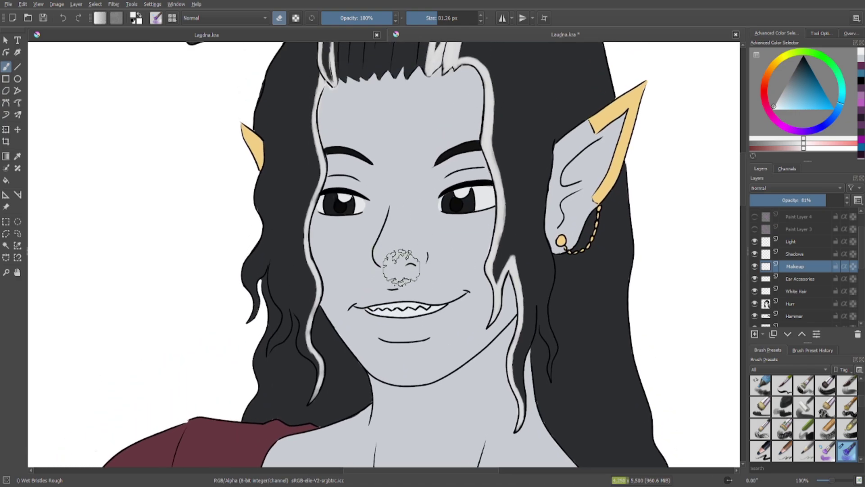
left_click_drag(423, 23, 327, 20)
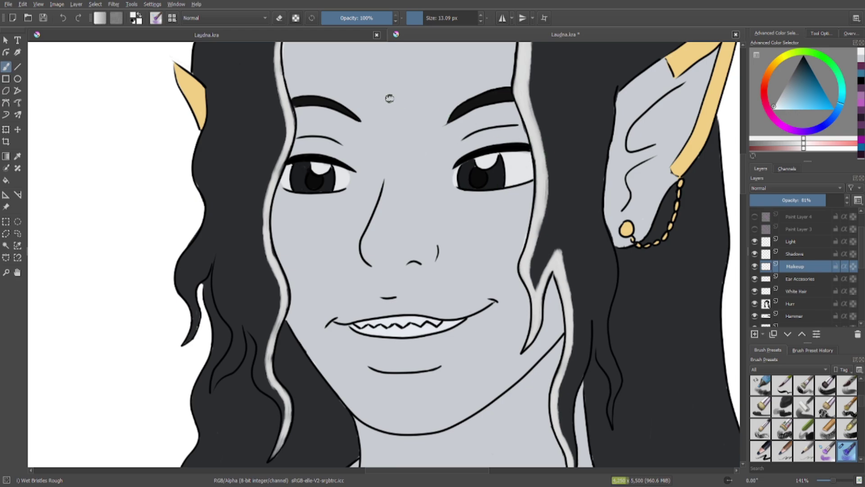
scroll(786, 231, "up", 1)
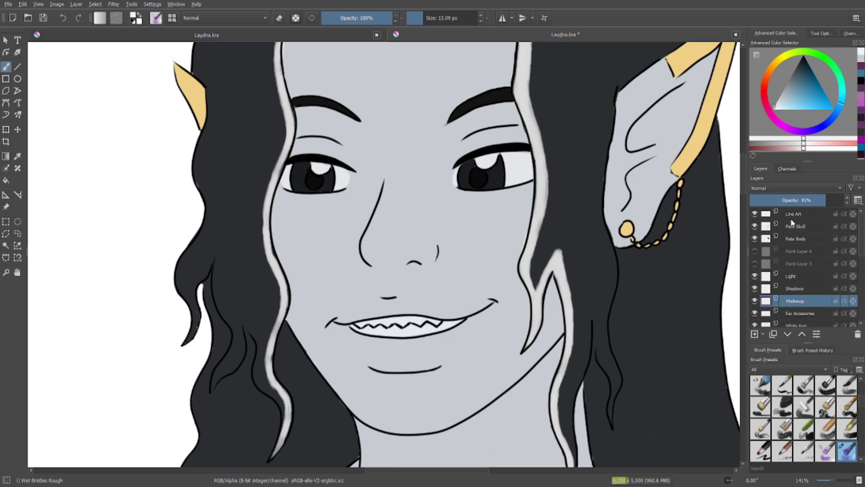
left_click(793, 216)
left_click(279, 19)
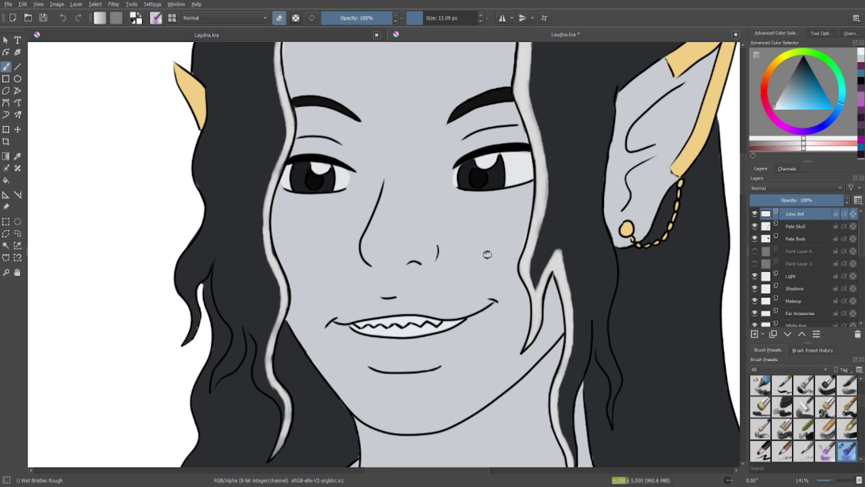
scroll(419, 240, "down", 1)
scroll(420, 240, "up", 1)
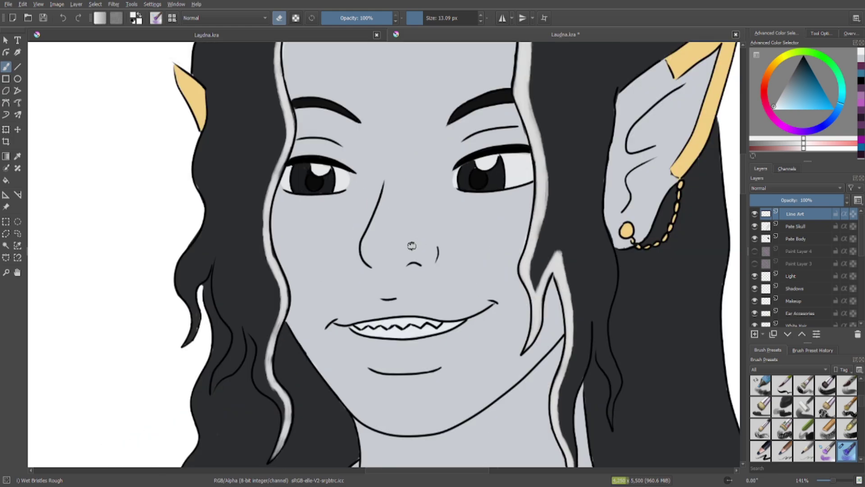
right_click(383, 221)
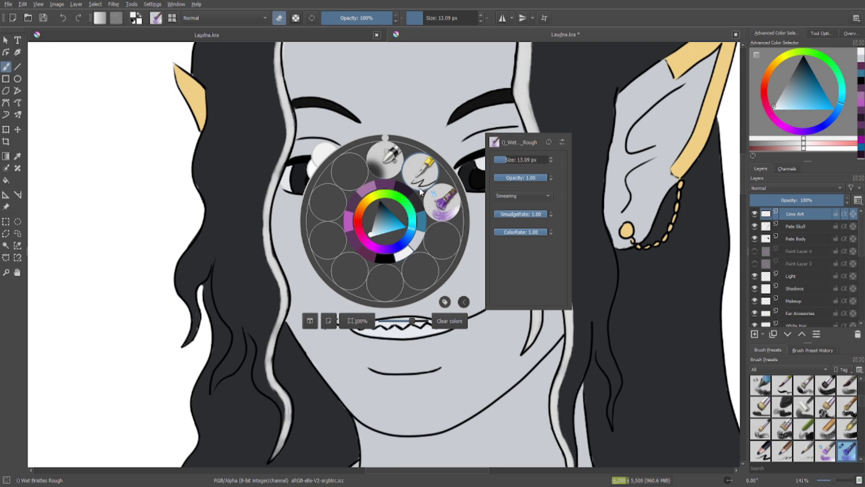
right_click(440, 211)
right_click(434, 210)
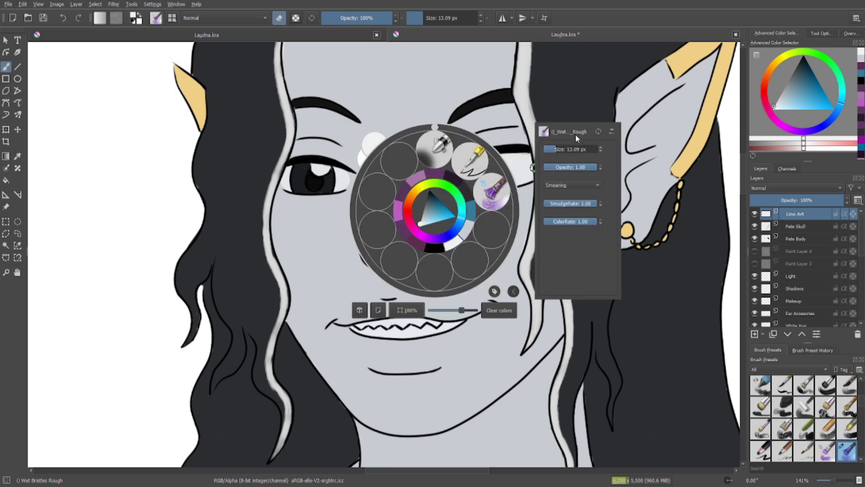
right_click(473, 170)
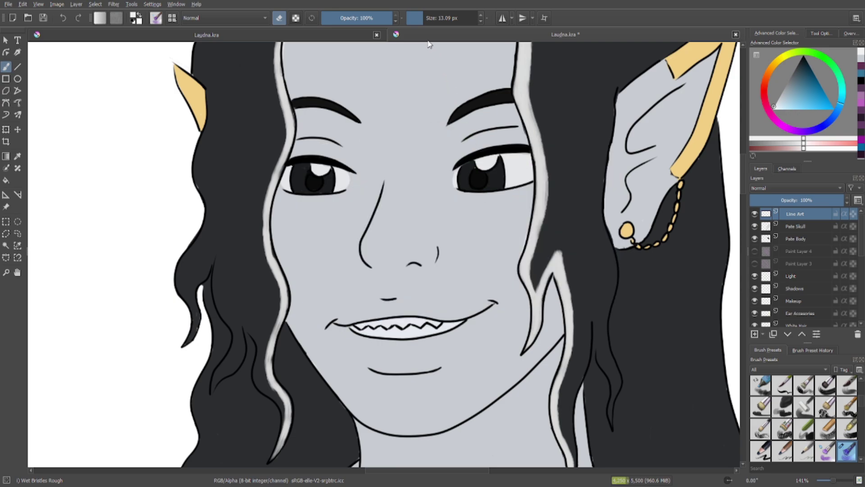
left_click(280, 19)
right_click(485, 213)
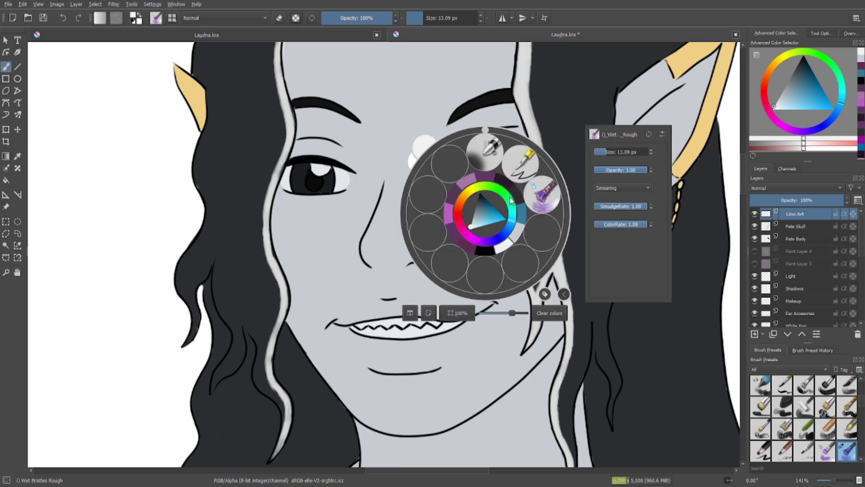
left_click(520, 173)
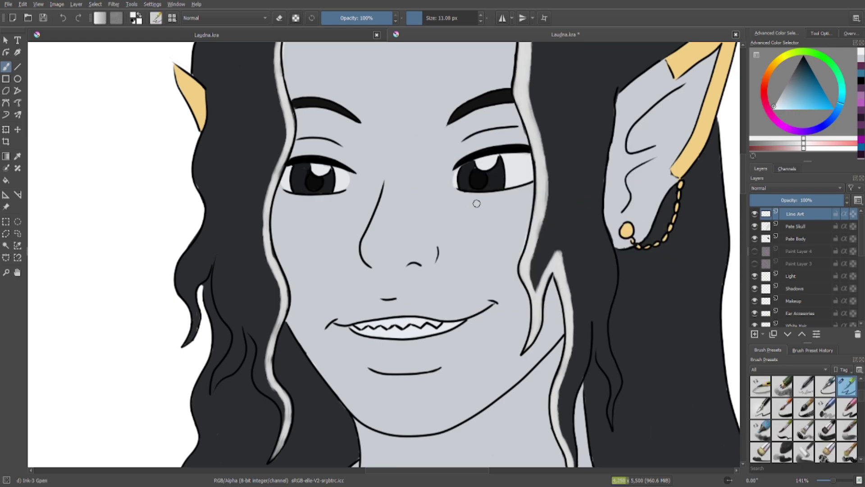
right_click(472, 209)
left_click(530, 205)
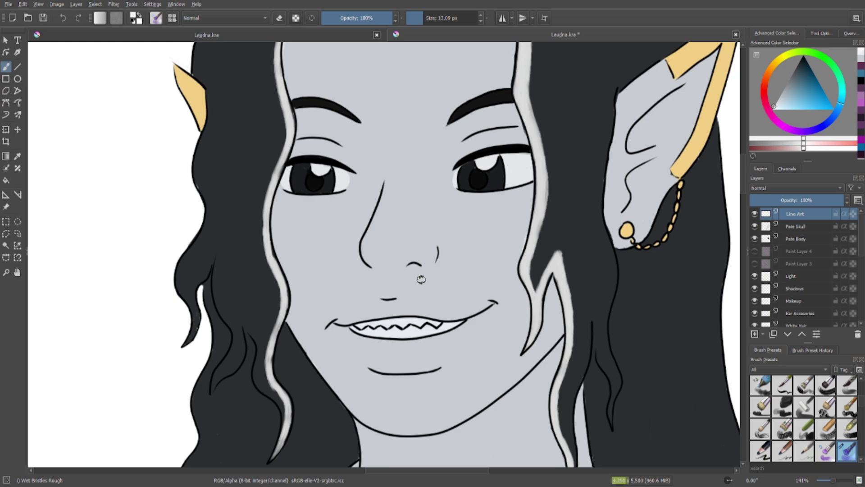
Set up the Wet Bristles Rough brush for the mouth with a dark plum colour and a size of 10.16 px.
scroll(394, 363, "up", 4)
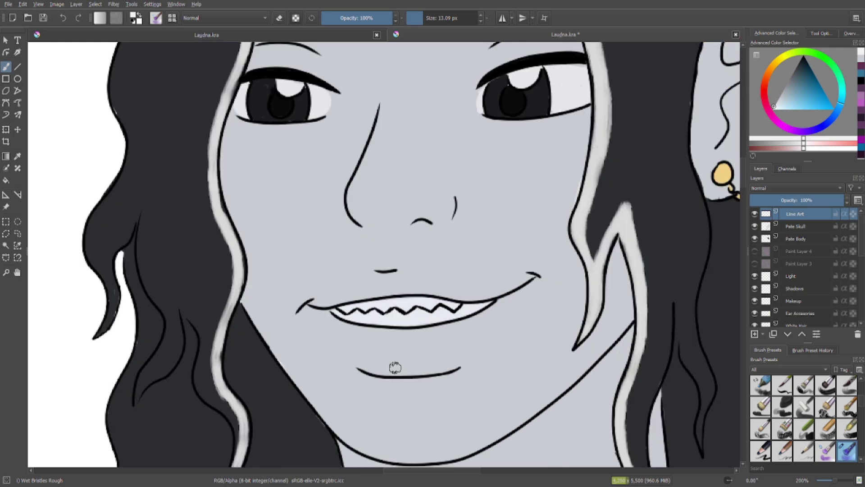
scroll(381, 320, "down", 2)
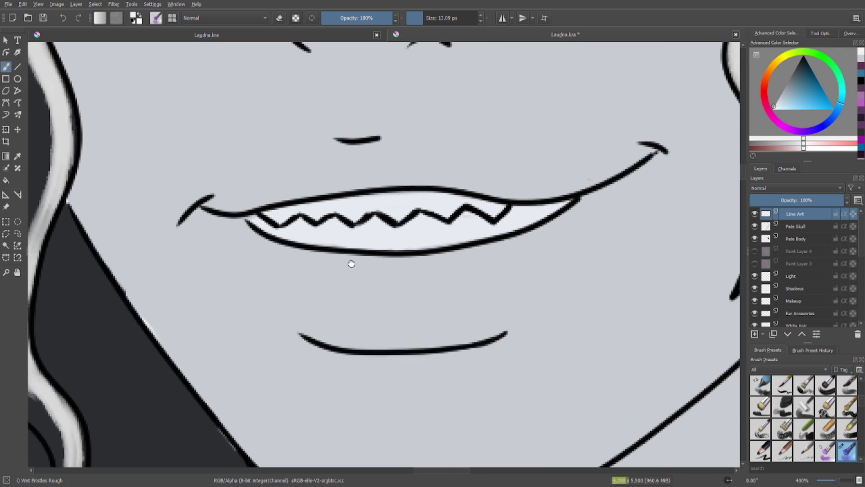
left_click_drag(348, 199, 348, 231)
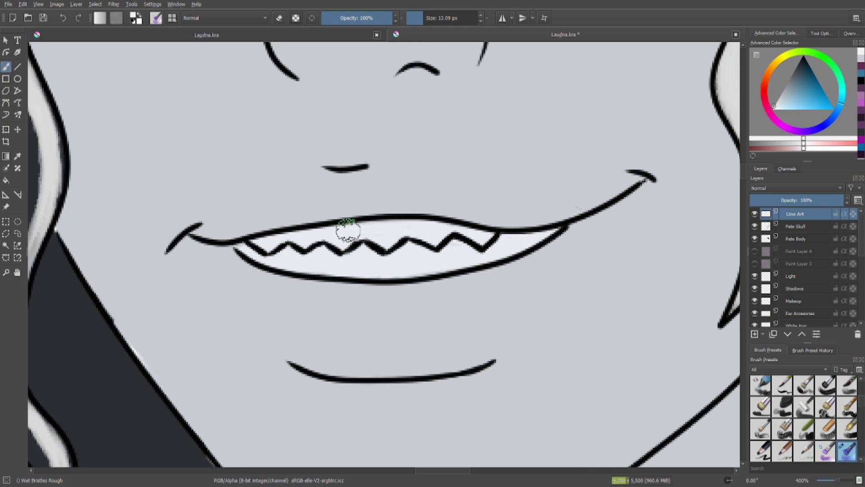
right_click(464, 184)
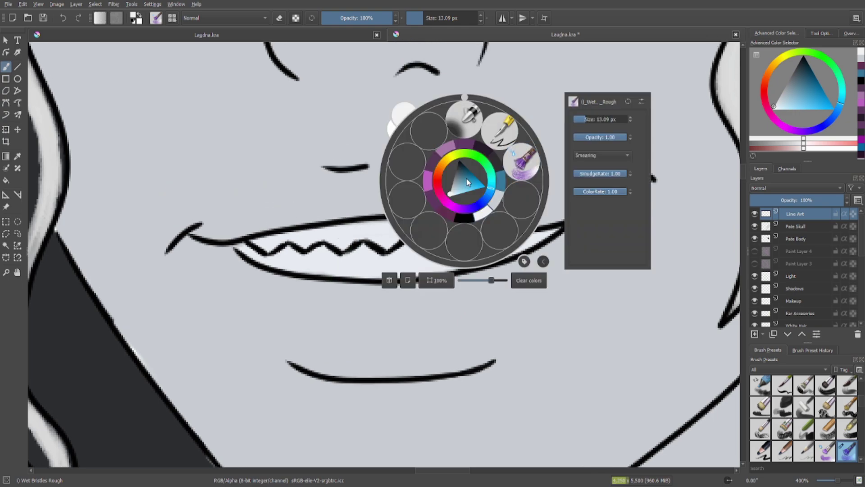
left_click(501, 143)
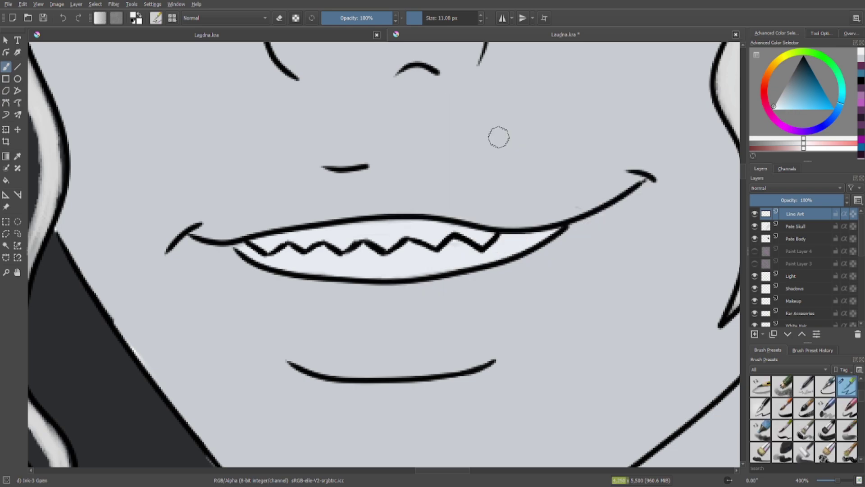
right_click(492, 148)
left_click(554, 145)
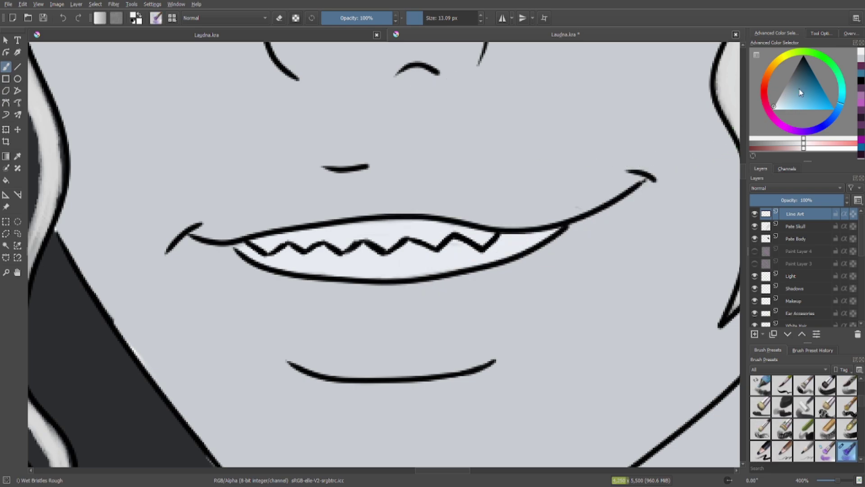
left_click(862, 68)
left_click_drag(810, 72, 803, 75)
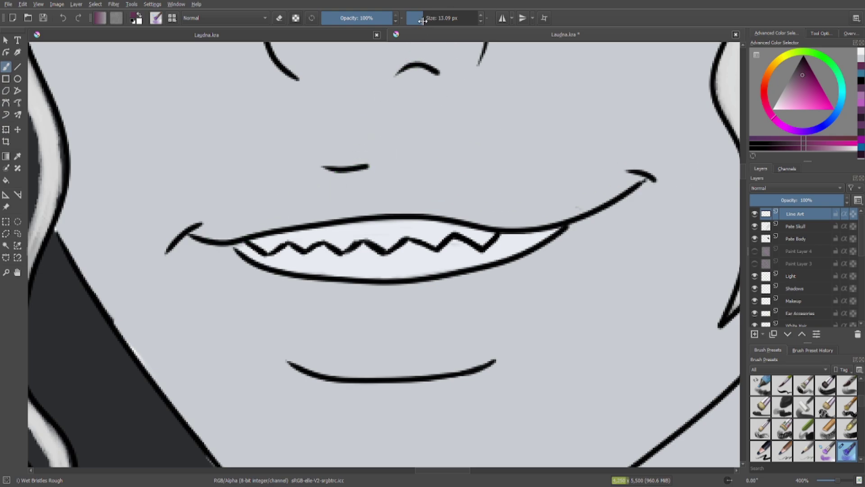
left_click_drag(423, 21, 420, 21)
Try to paint the upper lip in dark plum on the Line Art layer.
mouse_move(202, 231)
left_mouse_down()
mouse_move(291, 211)
mouse_move(274, 221)
mouse_move(284, 210)
mouse_move(386, 201)
mouse_move(364, 207)
mouse_move(433, 201)
mouse_move(415, 200)
mouse_move(503, 219)
mouse_move(538, 214)
mouse_move(509, 220)
mouse_move(594, 208)
left_mouse_up()
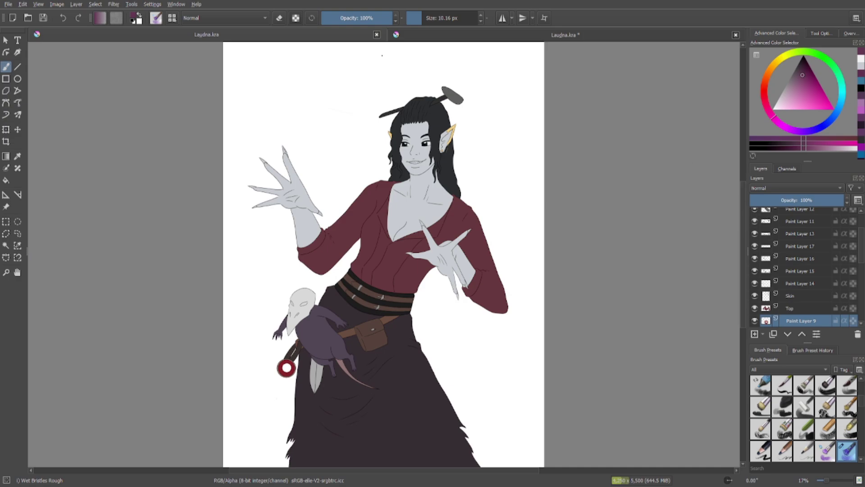
Inspect the face and layer list of the other open Laudna.kra copy without white strands, and close that document.
scroll(408, 213, "up", 6)
left_click_drag(404, 118, 342, 476)
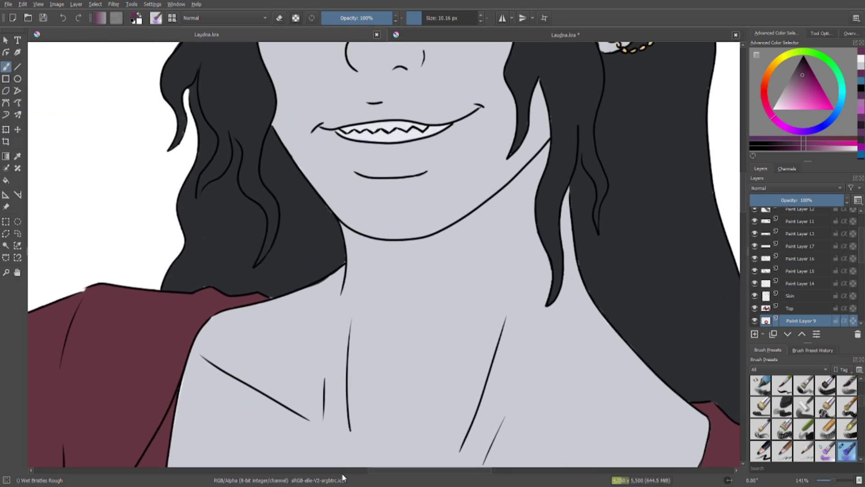
left_click_drag(382, 259, 396, 353)
scroll(800, 227, "up", 2)
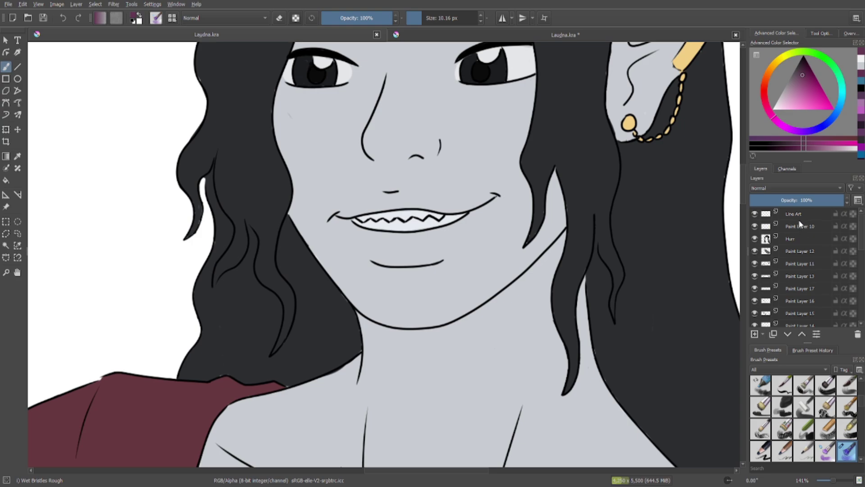
left_click(783, 216)
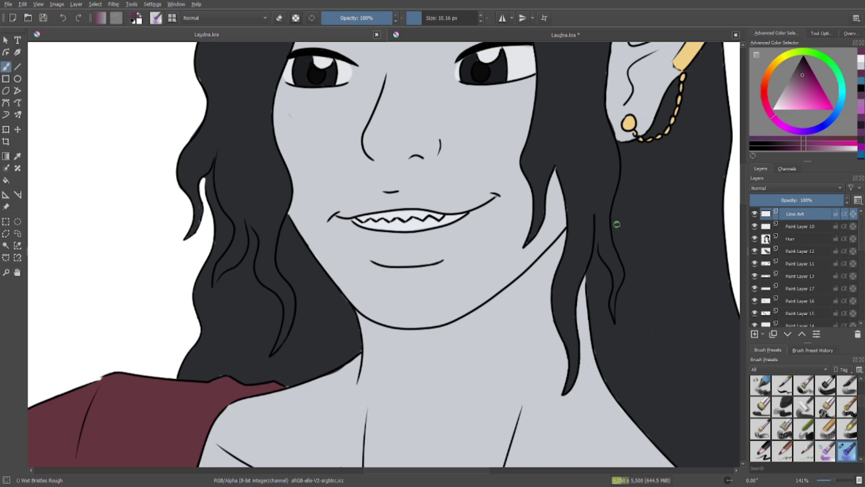
scroll(804, 238, "down", 2)
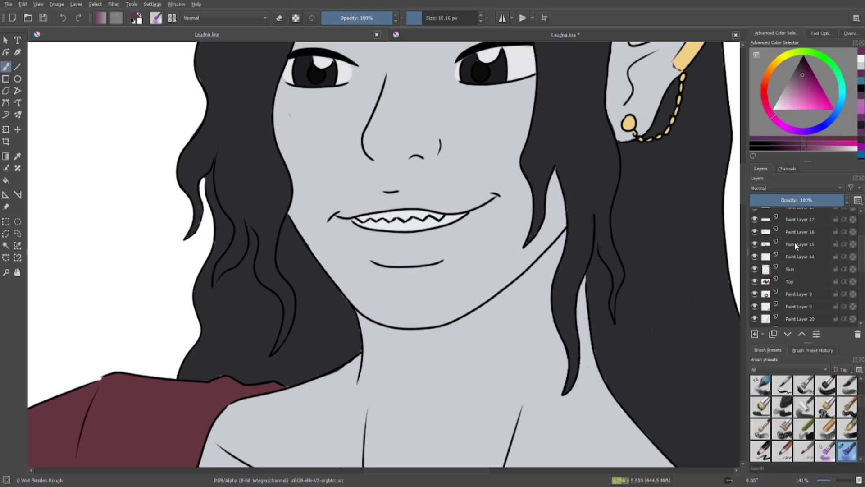
scroll(795, 267, "up", 2)
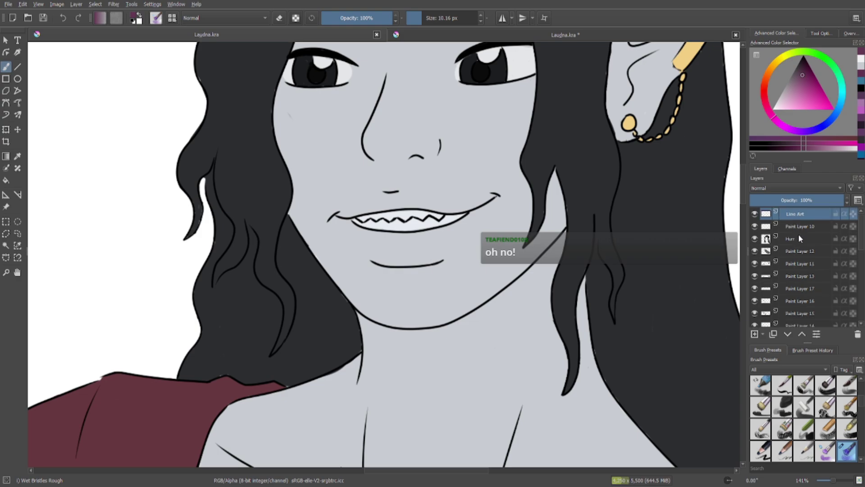
key("1")
key("minus")
key("minus")
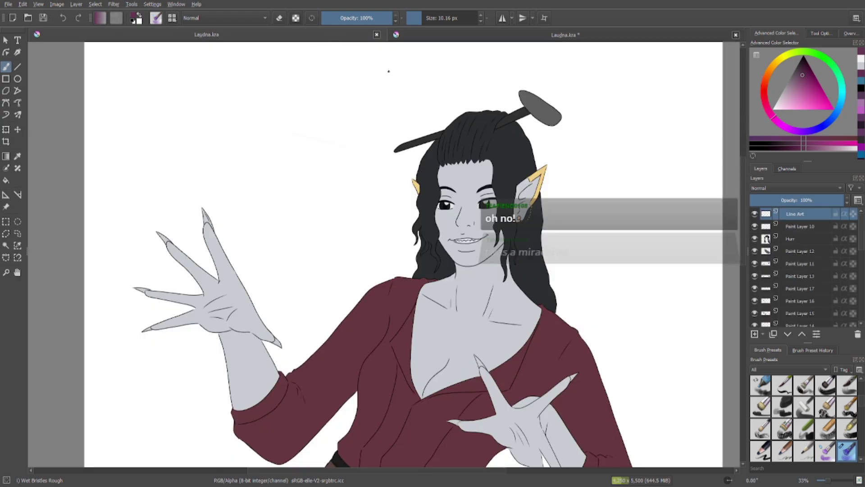
left_click(377, 35)
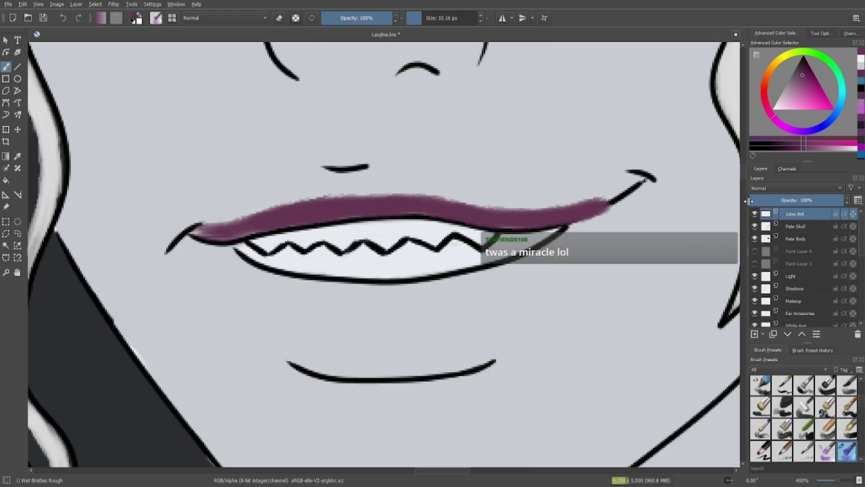
Undo all the plum upper-lip strokes made on the Line Art layer.
left_click(64, 18)
left_click(64, 18)
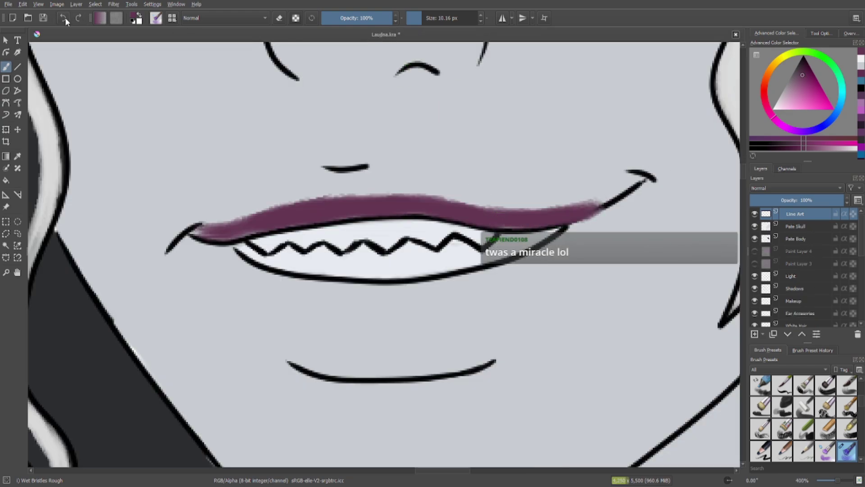
left_click(64, 18)
left_click(64, 18)
left_click(63, 18)
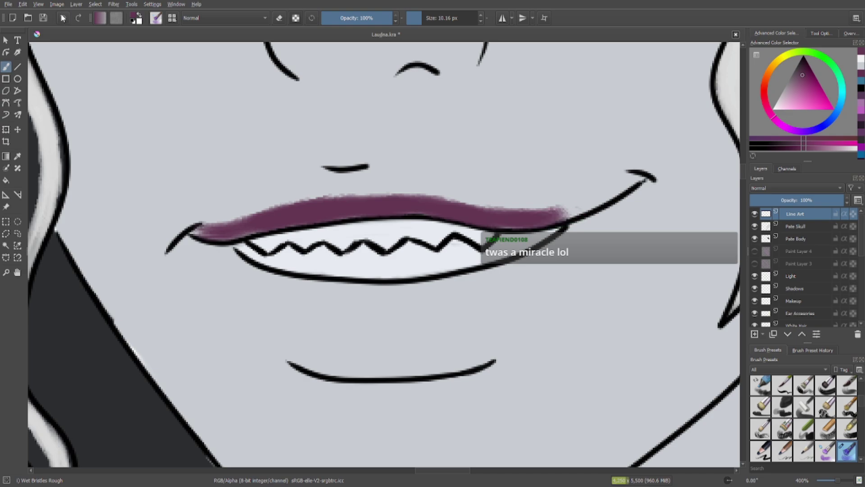
left_click(64, 18)
left_click(64, 18)
left_click(63, 18)
left_click(63, 18)
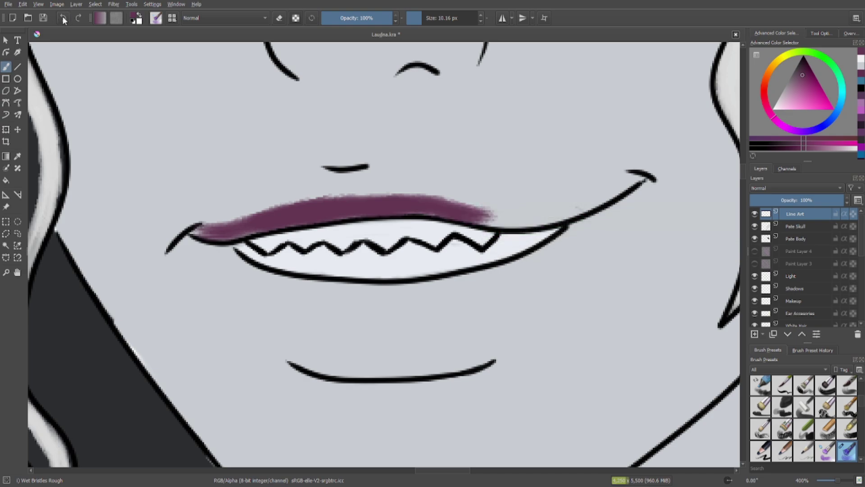
left_click(63, 18)
left_click(63, 18)
left_click(63, 18)
left_click(64, 18)
left_click(63, 18)
left_click(64, 18)
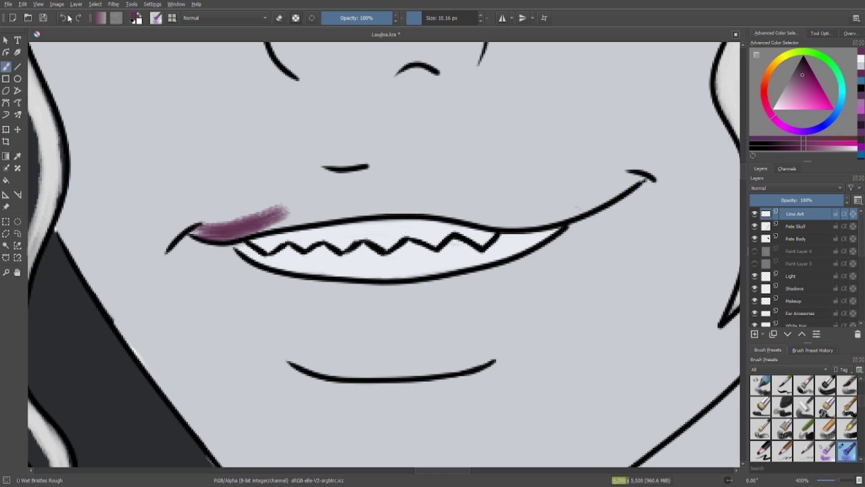
left_click(65, 17)
left_click(67, 18)
left_click(67, 18)
left_click(66, 18)
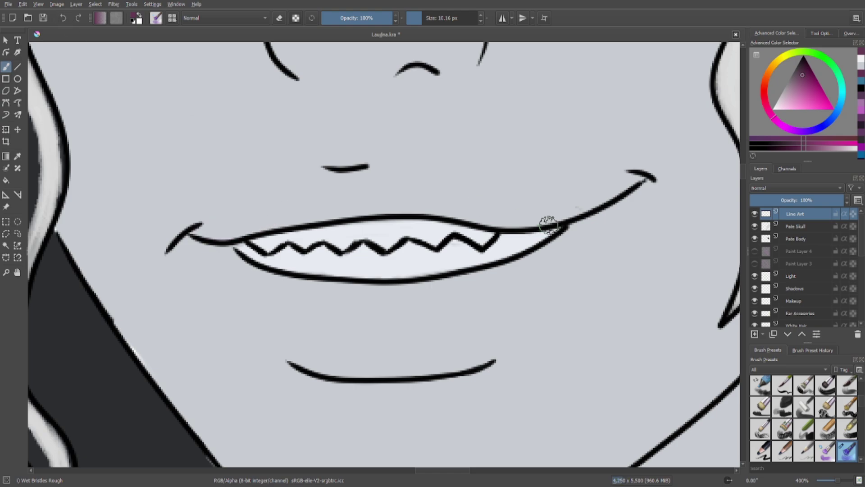
Select the Makeup layer and set its opacity to 100%.
scroll(788, 248, "down", 1)
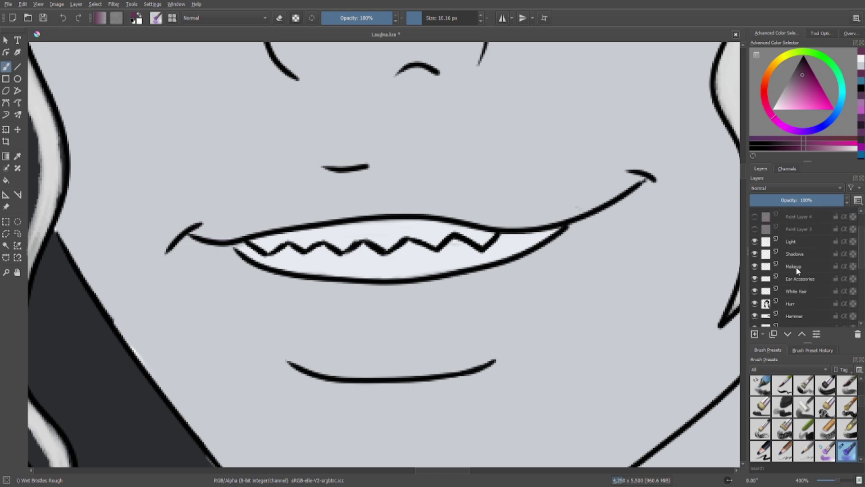
left_click(797, 270)
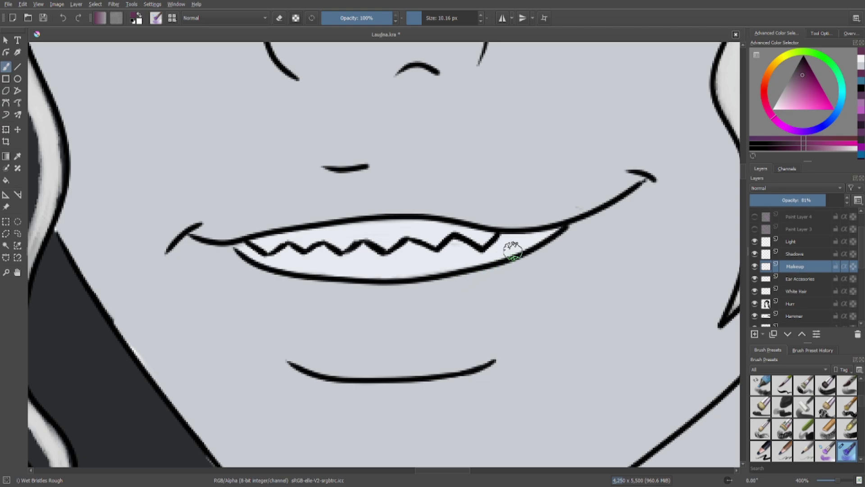
left_click_drag(817, 202, 843, 208)
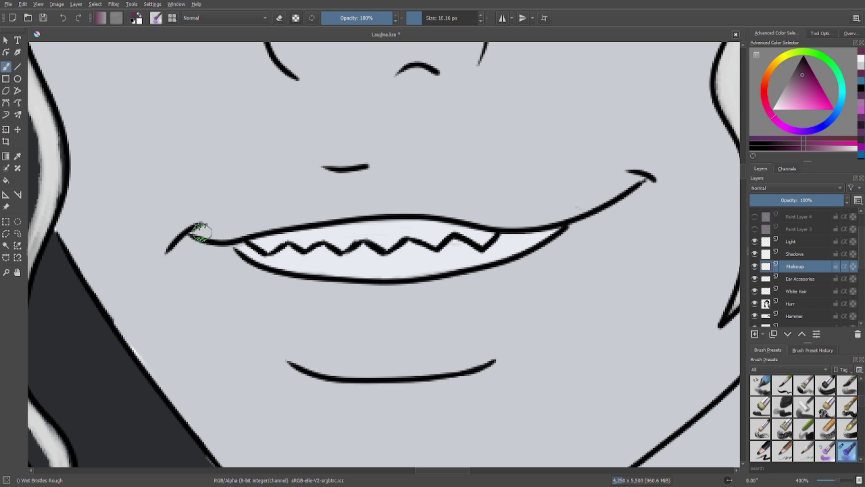
Paint the upper lip dark plum on the Makeup layer from one mouth corner to the other, filling it down to the mouth line.
mouse_move(194, 231)
left_mouse_down()
mouse_move(229, 235)
mouse_move(214, 235)
mouse_move(354, 201)
mouse_move(338, 198)
mouse_move(413, 193)
mouse_move(535, 224)
mouse_move(499, 225)
mouse_move(574, 217)
mouse_move(536, 222)
mouse_move(633, 190)
left_mouse_up()
mouse_move(303, 212)
left_mouse_down()
mouse_move(410, 203)
mouse_move(443, 212)
mouse_move(371, 207)
mouse_move(400, 208)
mouse_move(297, 219)
mouse_move(409, 209)
mouse_move(463, 214)
mouse_move(426, 196)
mouse_move(532, 215)
mouse_move(511, 216)
mouse_move(578, 213)
mouse_move(635, 186)
mouse_move(615, 191)
left_mouse_up()
mouse_move(380, 205)
left_mouse_down()
mouse_move(328, 197)
mouse_move(416, 187)
mouse_move(455, 197)
mouse_move(446, 196)
mouse_move(448, 204)
mouse_move(319, 195)
mouse_move(330, 193)
mouse_move(298, 203)
mouse_move(323, 192)
mouse_move(256, 223)
mouse_move(199, 232)
left_mouse_up()
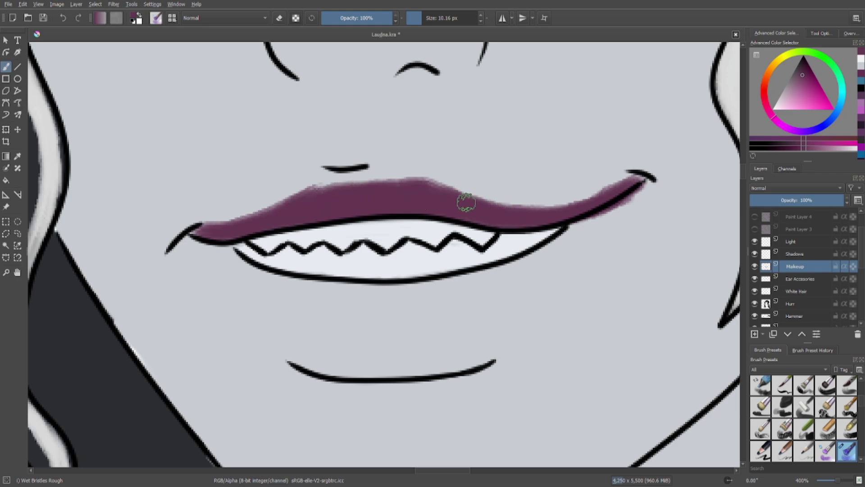
mouse_move(463, 195)
left_mouse_down()
mouse_move(550, 213)
mouse_move(534, 215)
mouse_move(580, 203)
mouse_move(476, 165)
mouse_move(572, 200)
mouse_move(629, 206)
mouse_move(610, 215)
mouse_move(649, 191)
mouse_move(613, 180)
mouse_move(580, 186)
mouse_move(625, 175)
left_mouse_up()
Erase the plum spill below the raised mouth corner and repaint the upper lip's outer edge around the opposite peak.
left_click(280, 20)
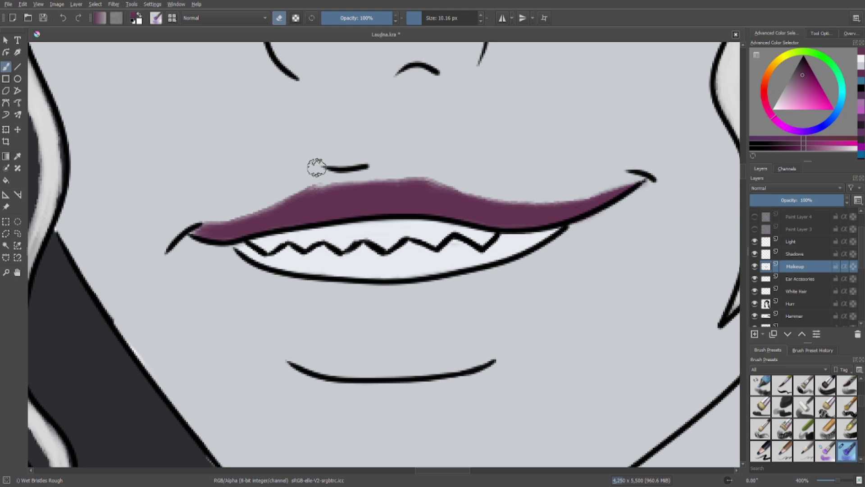
left_click(279, 18)
mouse_move(322, 181)
left_mouse_down()
mouse_move(339, 191)
mouse_move(315, 188)
mouse_move(263, 218)
left_mouse_up()
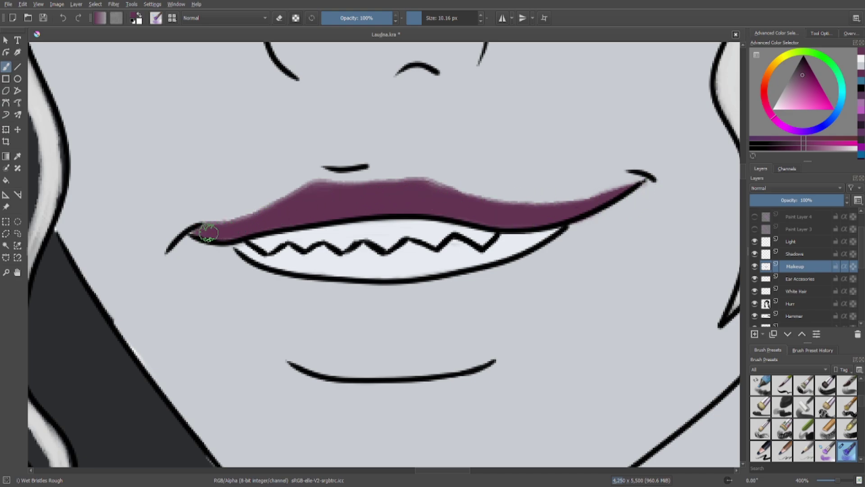
Tidy the upper lip's outer edge with the eraser and set the Makeup layer's opacity to 80%.
left_click(278, 18)
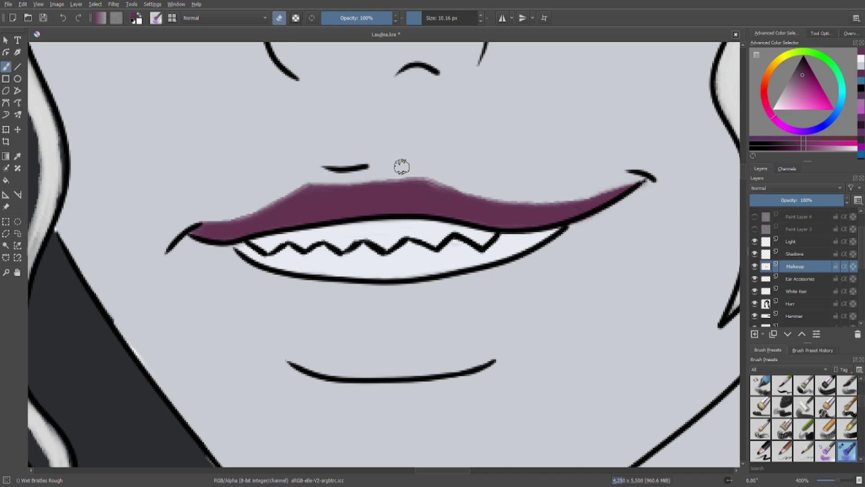
left_click(279, 18)
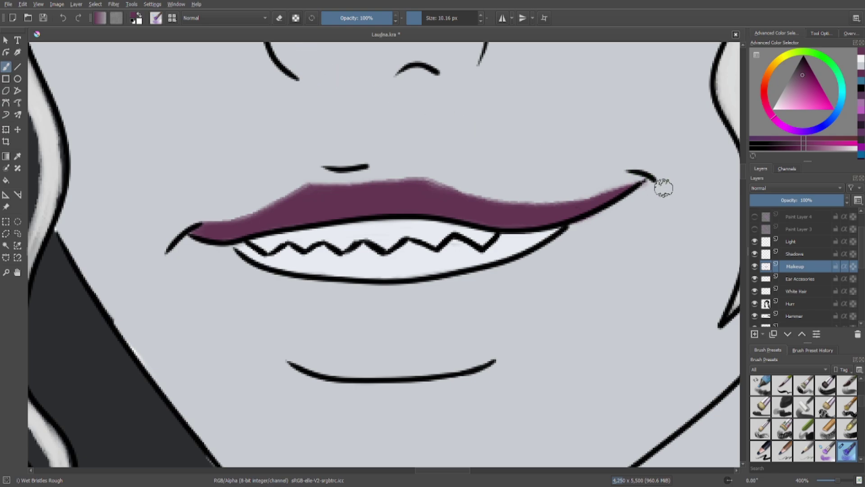
left_click(833, 206)
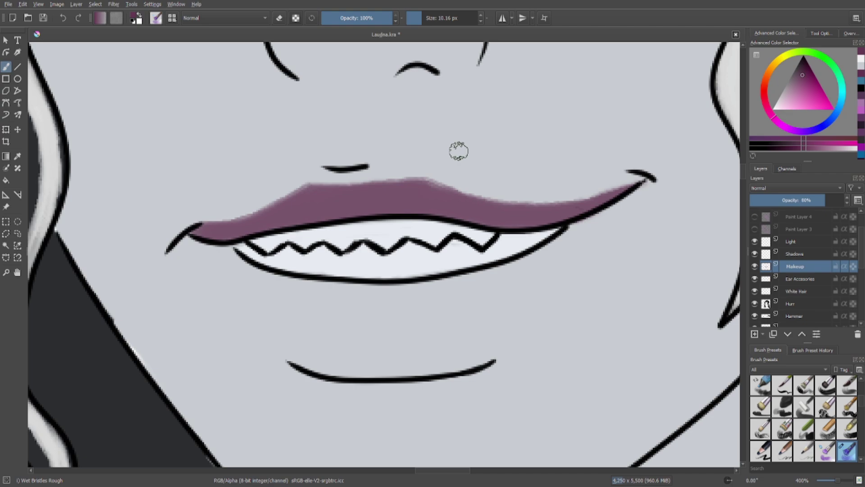
Add a new paint layer between the Makeup and Ear Accesories layers.
scroll(459, 151, "down", 7)
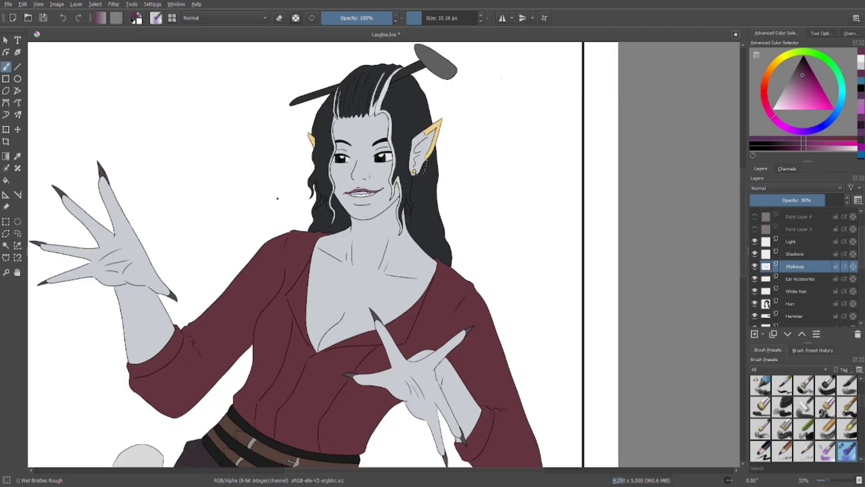
scroll(278, 198, "down", 1)
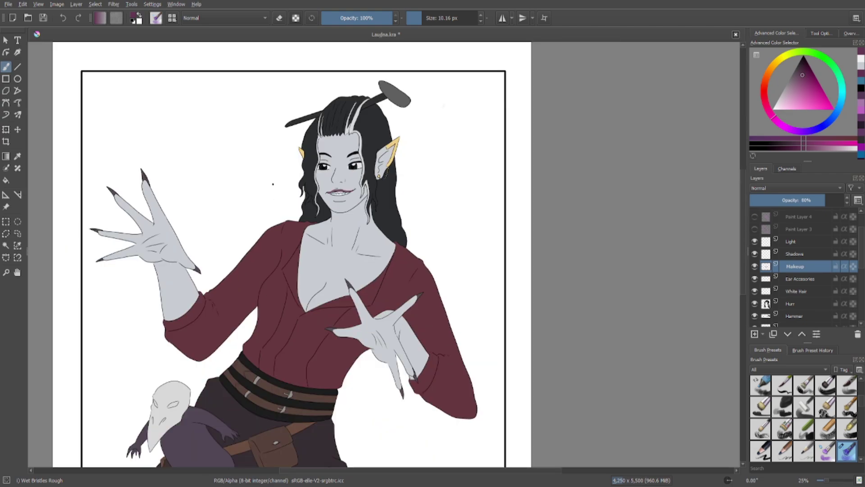
scroll(292, 192, "up", 7)
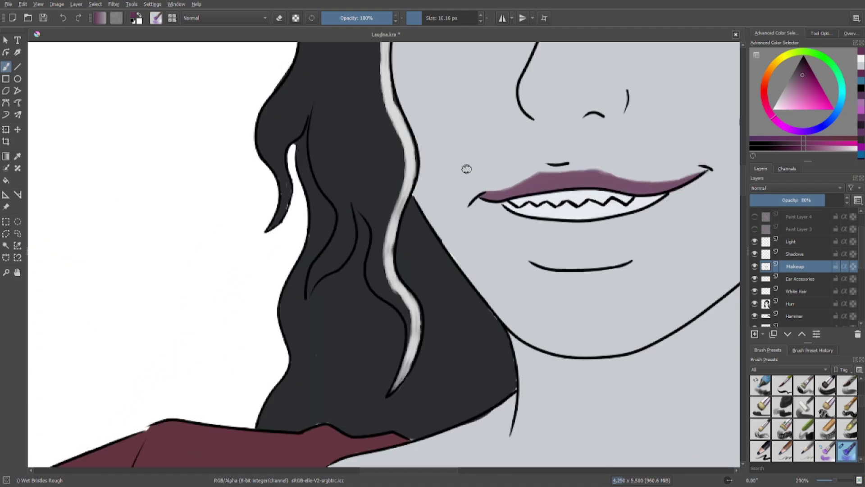
left_click_drag(531, 176, 302, 187)
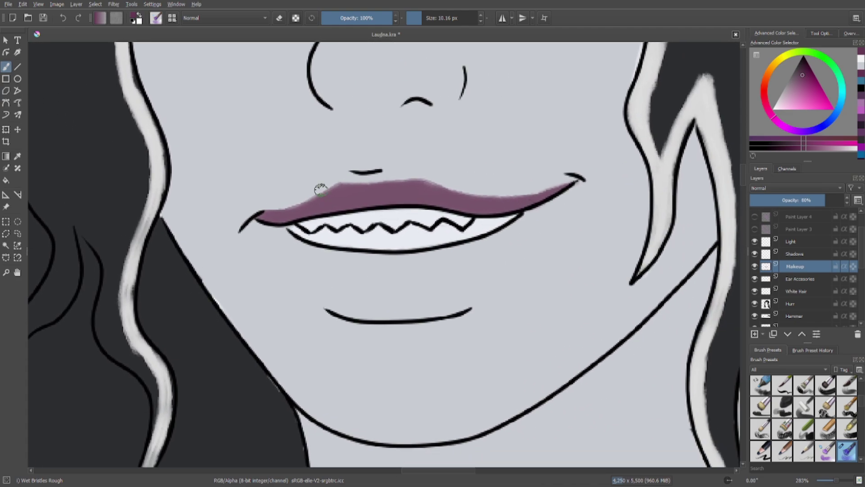
left_click(786, 278)
left_click(755, 335)
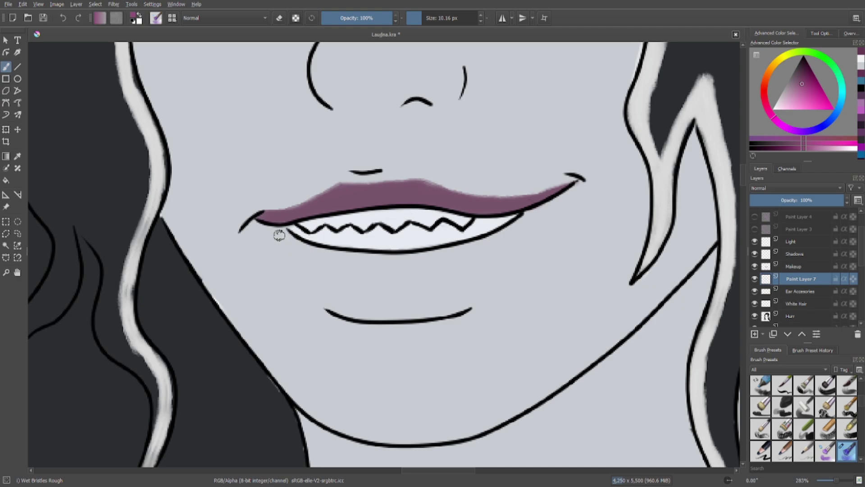
Paint a muted purple lower-lip band along the underside of the mouth line on the new layer, from one corner to the other.
mouse_move(276, 234)
left_mouse_down()
mouse_move(385, 270)
mouse_move(419, 269)
left_mouse_up()
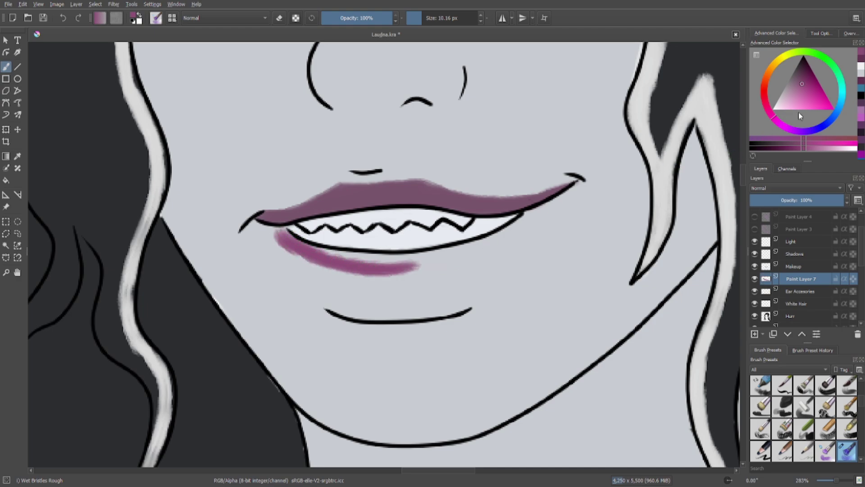
left_click_drag(804, 86, 799, 86)
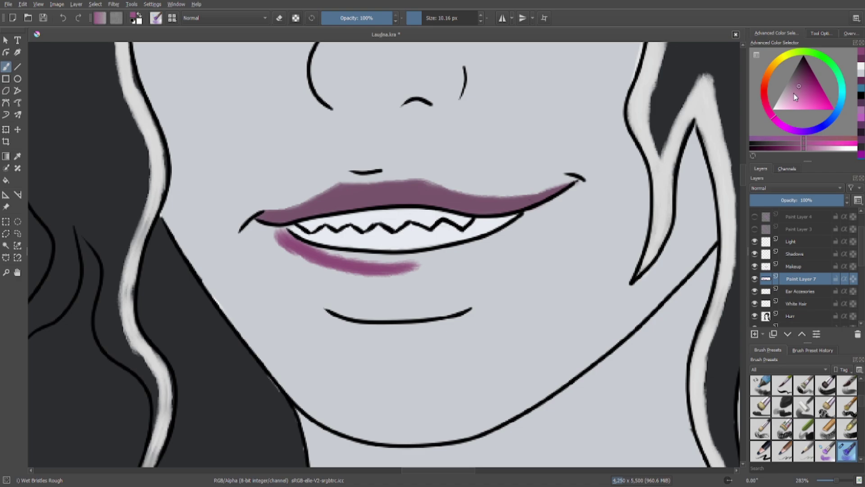
mouse_move(287, 244)
left_mouse_down()
mouse_move(351, 264)
mouse_move(324, 261)
mouse_move(396, 268)
mouse_move(370, 268)
mouse_move(342, 261)
mouse_move(372, 259)
mouse_move(329, 254)
mouse_move(435, 262)
left_mouse_up()
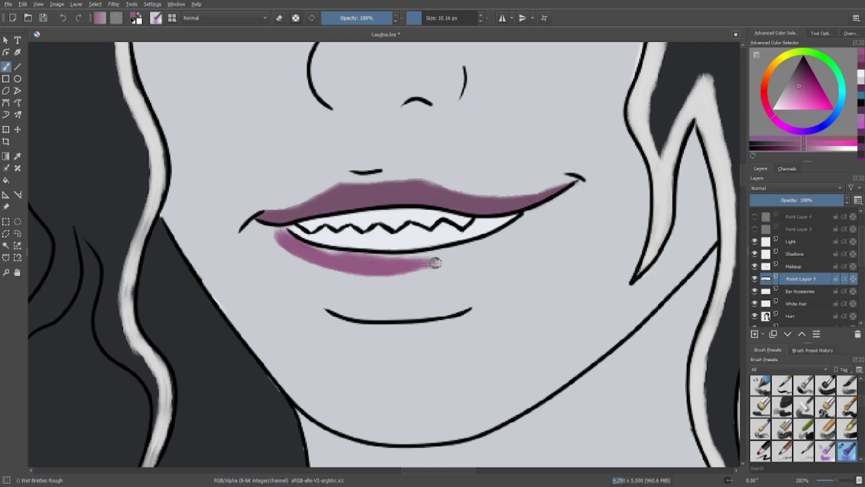
mouse_move(379, 260)
left_mouse_down()
mouse_move(461, 257)
mouse_move(428, 265)
mouse_move(441, 267)
mouse_move(420, 267)
mouse_move(506, 245)
mouse_move(559, 201)
mouse_move(466, 246)
left_mouse_up()
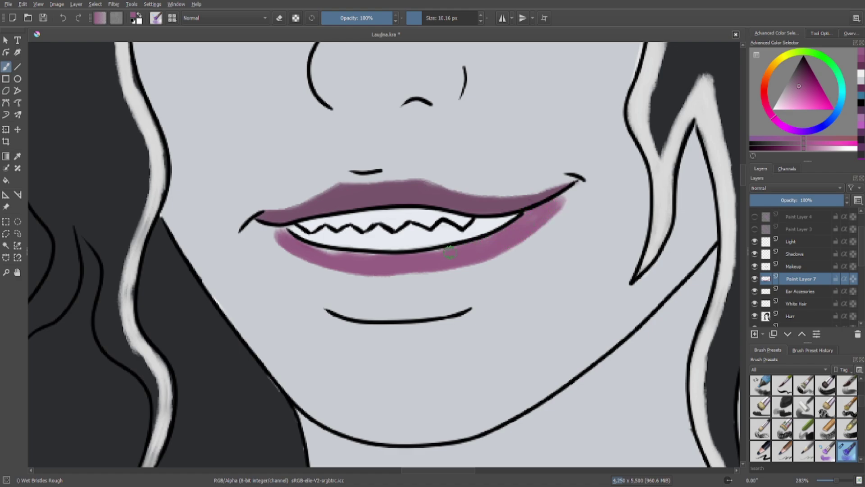
left_click_drag(525, 219, 566, 196)
left_click_drag(333, 251, 358, 256)
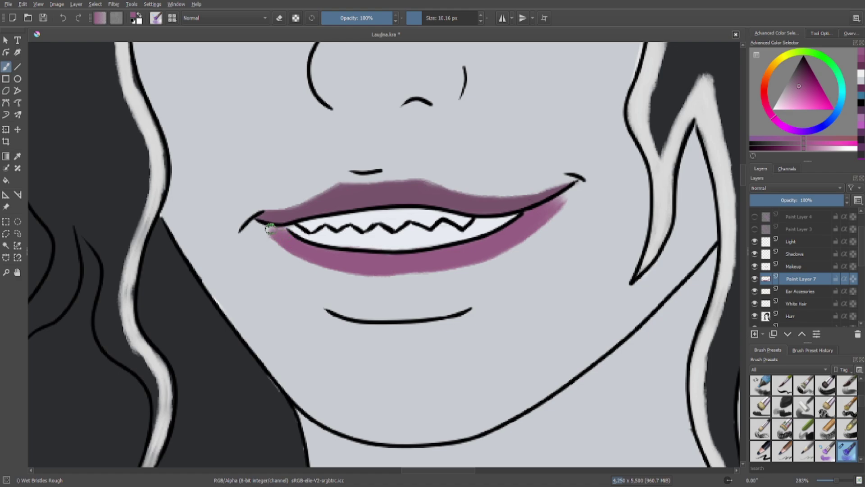
Extend the lower lip down towards the crease line above the chin and fill it solid purple up to the mouth corner.
mouse_move(319, 265)
left_mouse_down()
mouse_move(347, 278)
mouse_move(334, 276)
mouse_move(323, 271)
mouse_move(377, 282)
left_mouse_up()
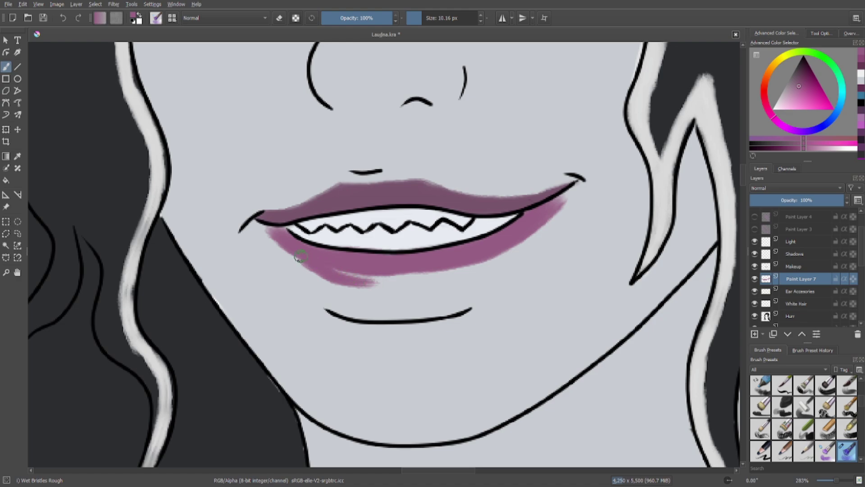
mouse_move(300, 257)
left_mouse_down()
mouse_move(337, 285)
mouse_move(373, 289)
mouse_move(336, 284)
mouse_move(357, 294)
mouse_move(415, 294)
mouse_move(377, 291)
mouse_move(462, 285)
mouse_move(421, 284)
mouse_move(453, 286)
mouse_move(438, 287)
mouse_move(513, 258)
mouse_move(483, 269)
mouse_move(515, 244)
left_mouse_up()
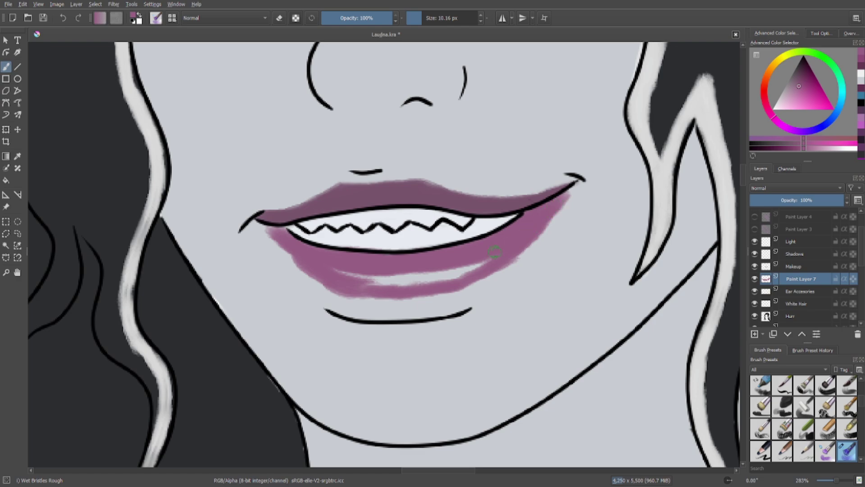
mouse_move(495, 252)
left_mouse_down()
mouse_move(441, 272)
mouse_move(359, 276)
mouse_move(423, 279)
left_mouse_up()
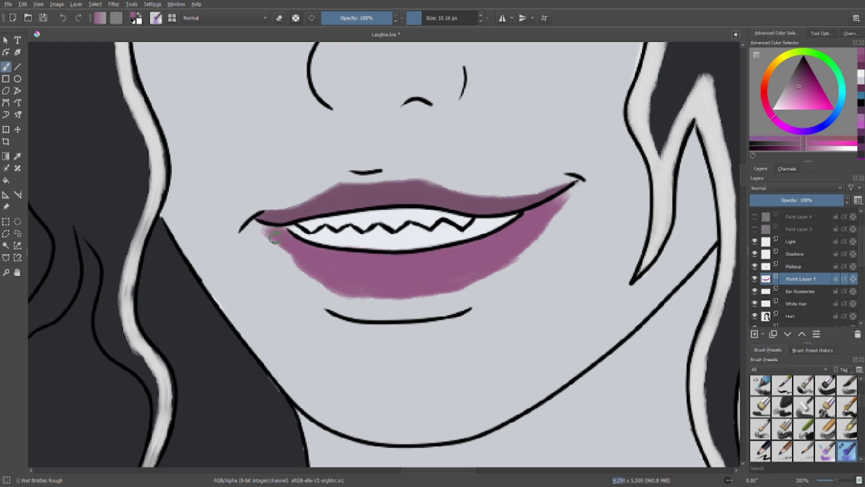
left_click_drag(275, 237, 277, 240)
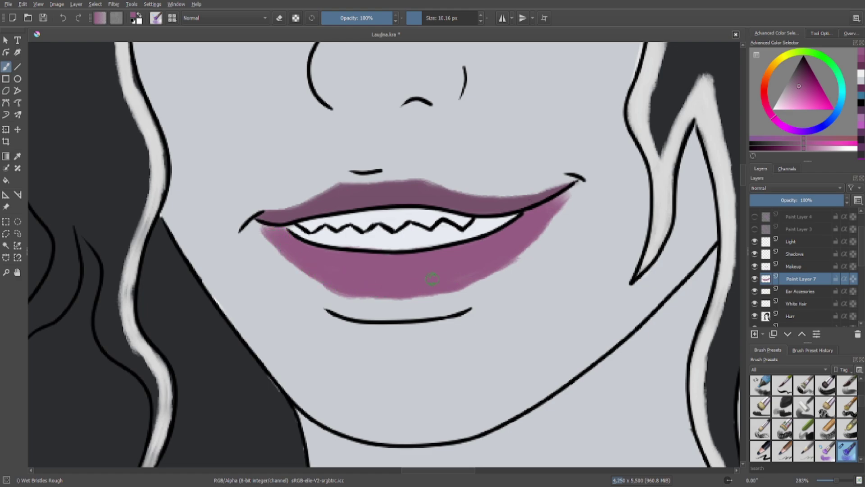
mouse_move(228, 64)
left_mouse_down()
mouse_move(419, 234)
mouse_move(457, 246)
left_mouse_up()
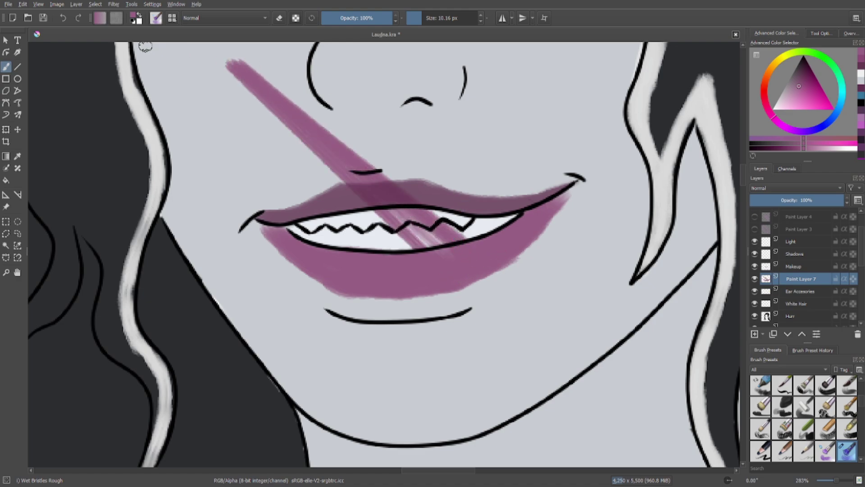
left_click(62, 18)
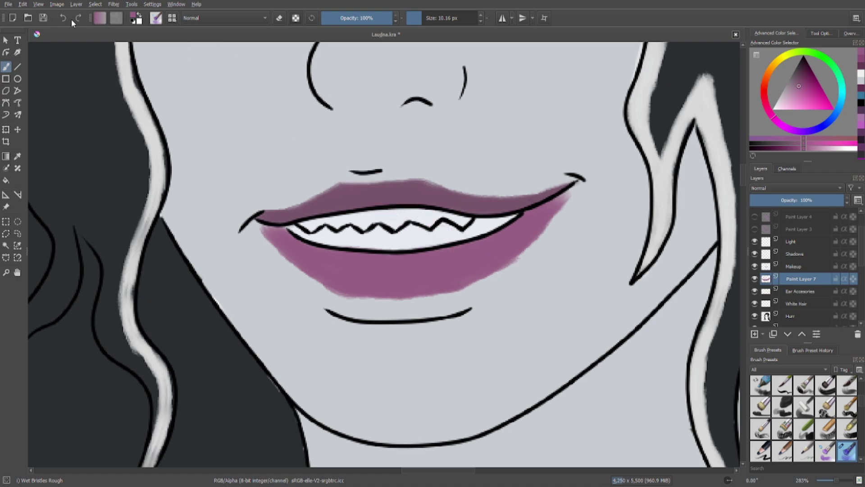
left_click(77, 22)
left_click(62, 19)
key("ctrl+shift+z")
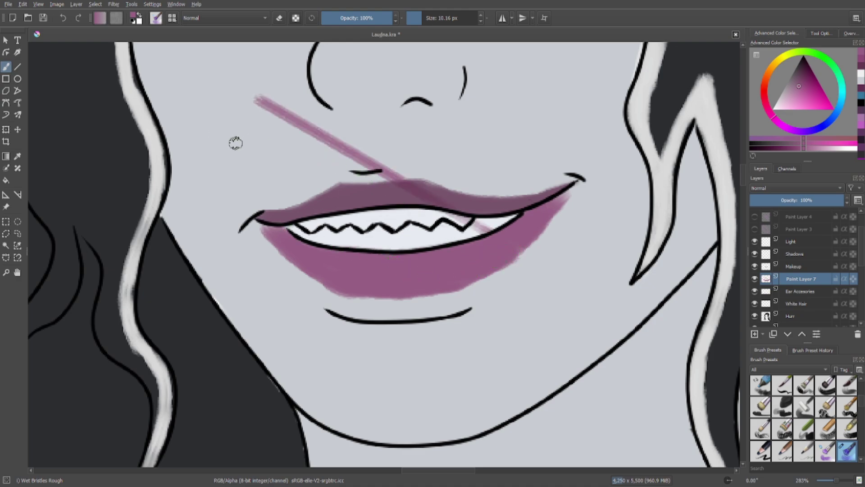
left_click(63, 19)
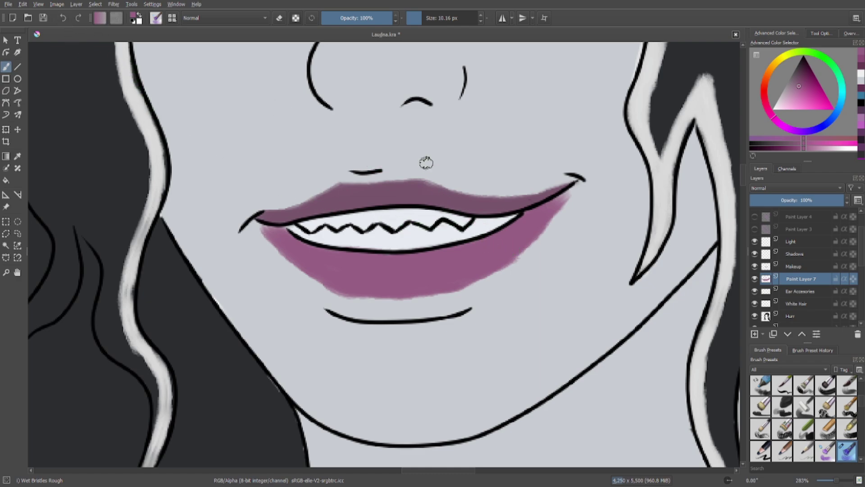
Try to trim the lower lip's outer edge below the raised mouth corner with the eraser, reducing its size to 6.98 px.
left_click(279, 18)
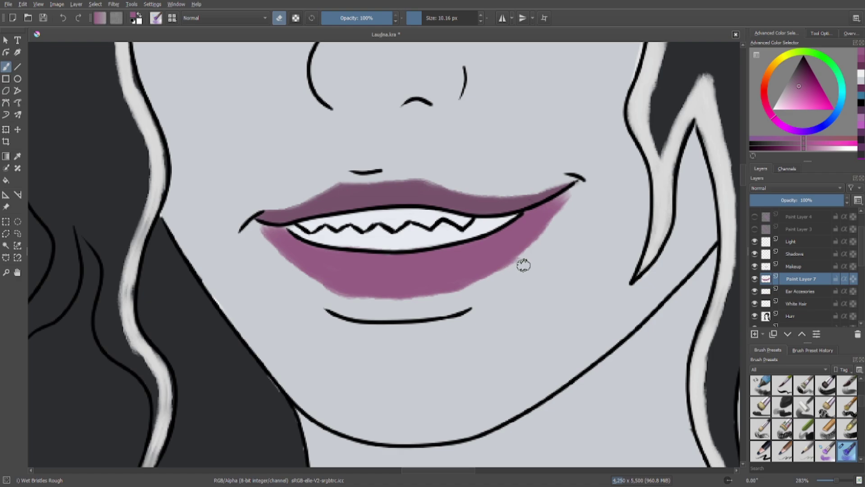
left_click_drag(521, 264, 498, 264)
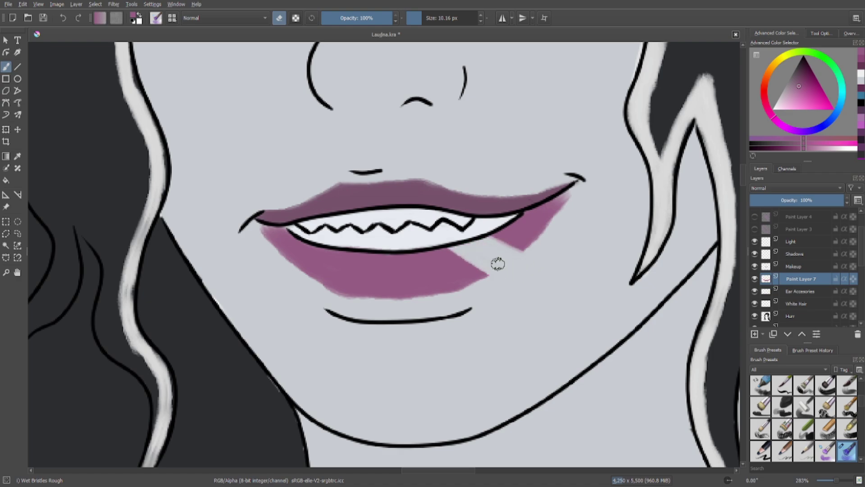
left_click(64, 19)
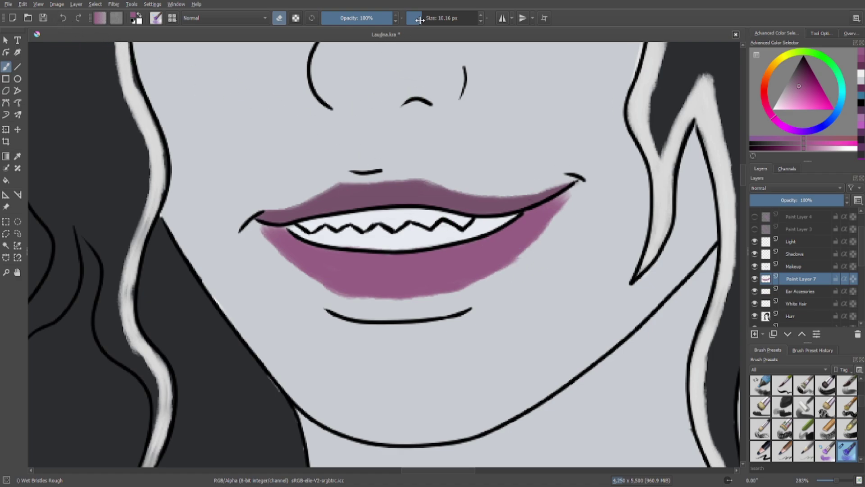
left_click(420, 21)
left_click_drag(468, 245, 518, 259)
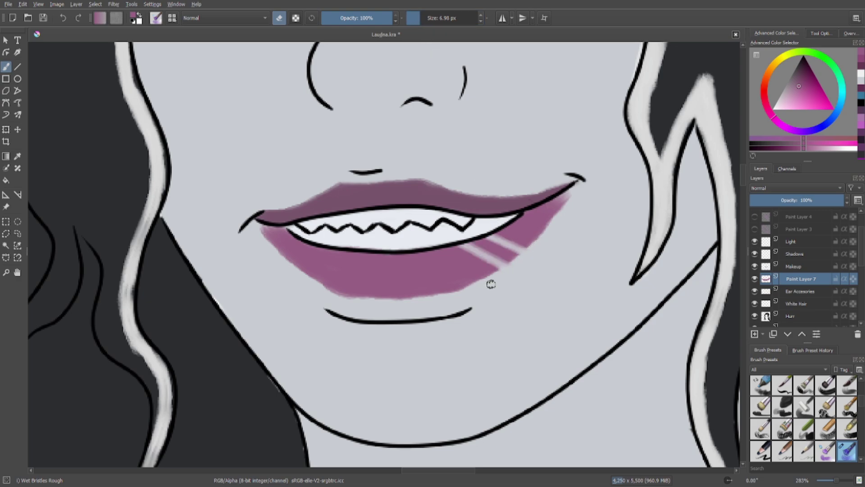
left_click(64, 19)
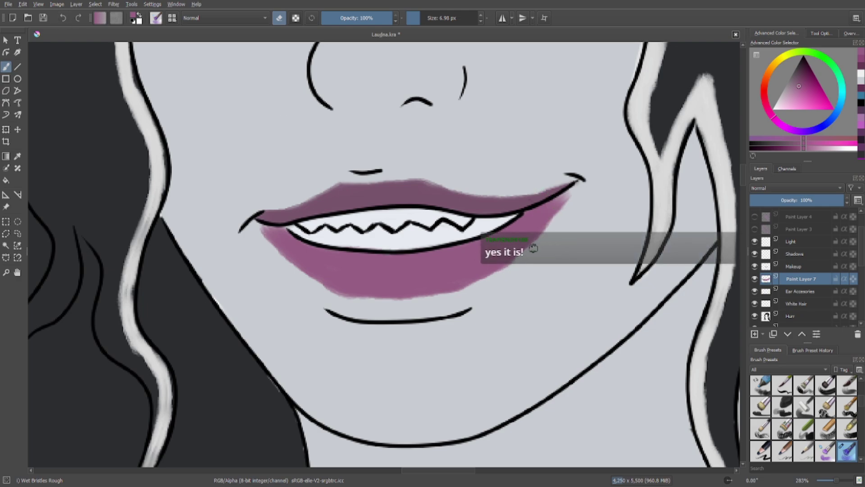
left_click_drag(501, 272, 440, 247)
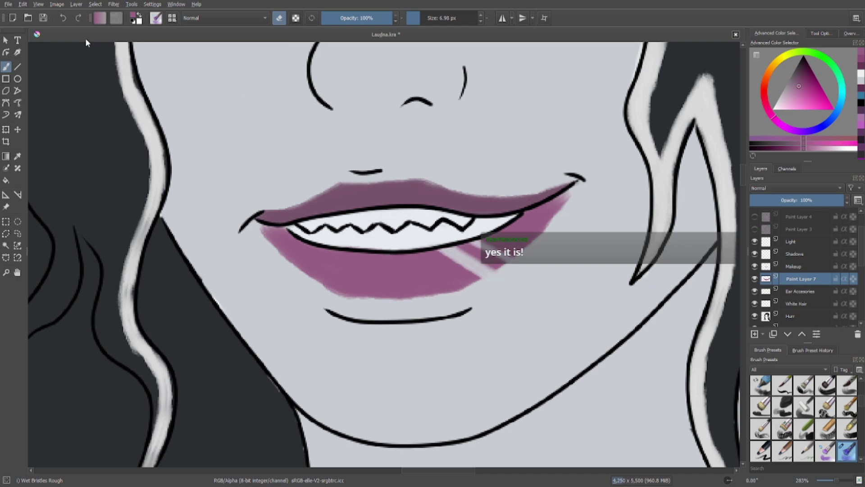
left_click(64, 19)
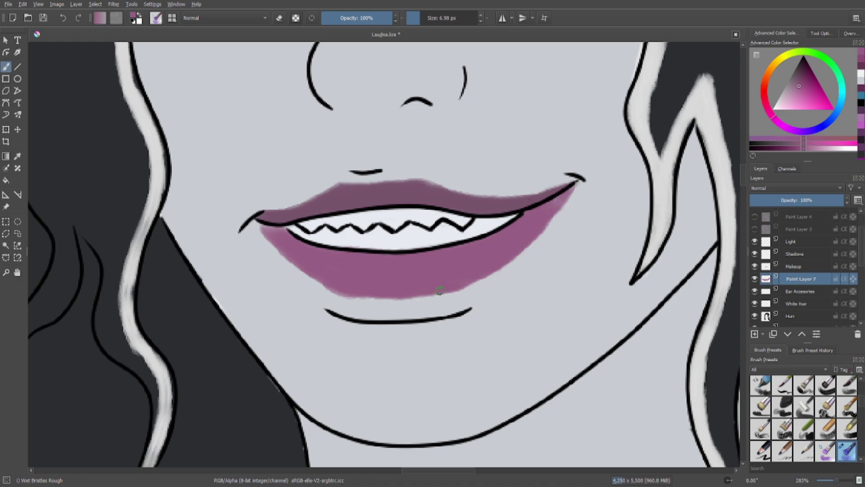
left_click_drag(200, 119, 302, 196)
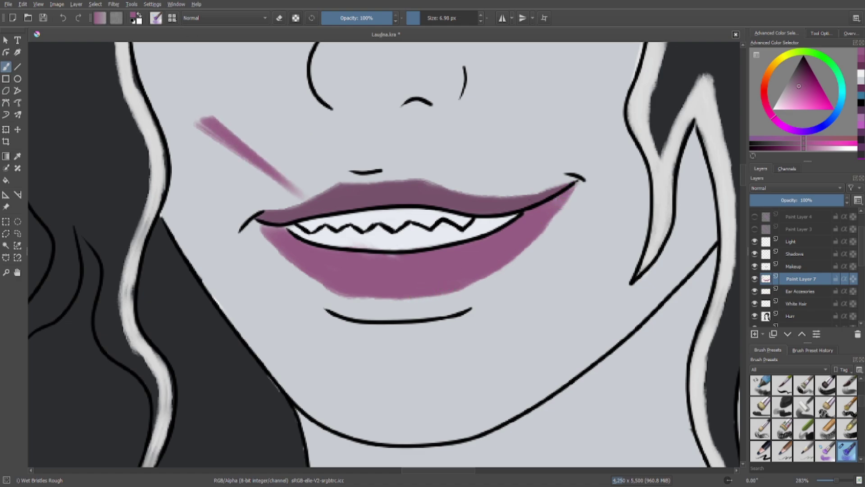
left_click(279, 17)
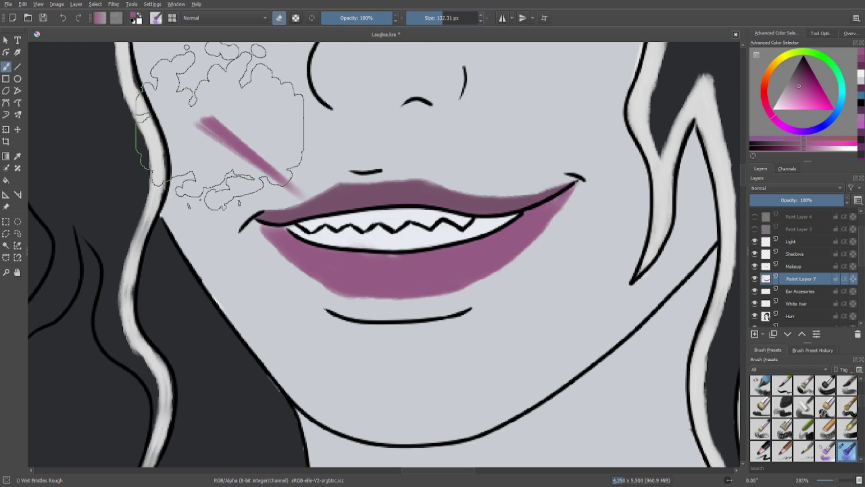
left_click_drag(430, 21, 425, 21)
mouse_move(232, 116)
left_mouse_down()
mouse_move(239, 155)
mouse_move(270, 178)
mouse_move(293, 175)
left_mouse_up()
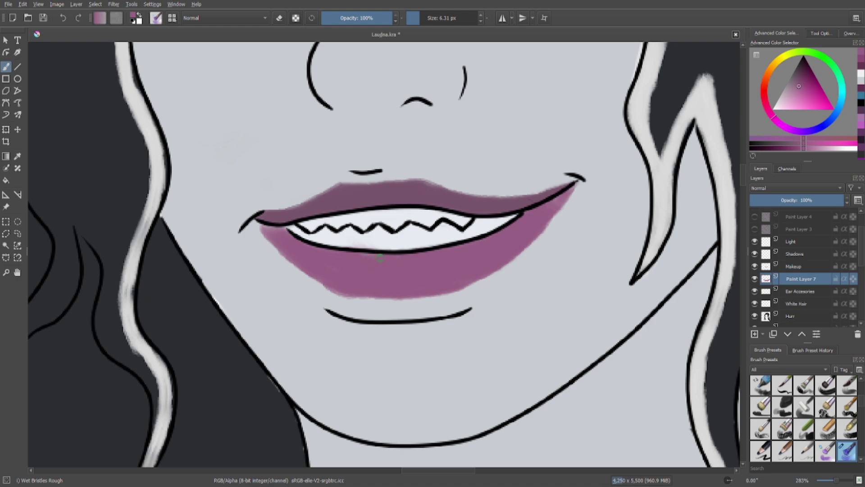
Examine the coloured lips against the whole figure and up close on the face.
key("minus")
key("minus")
key("minus")
key("minus")
key("minus")
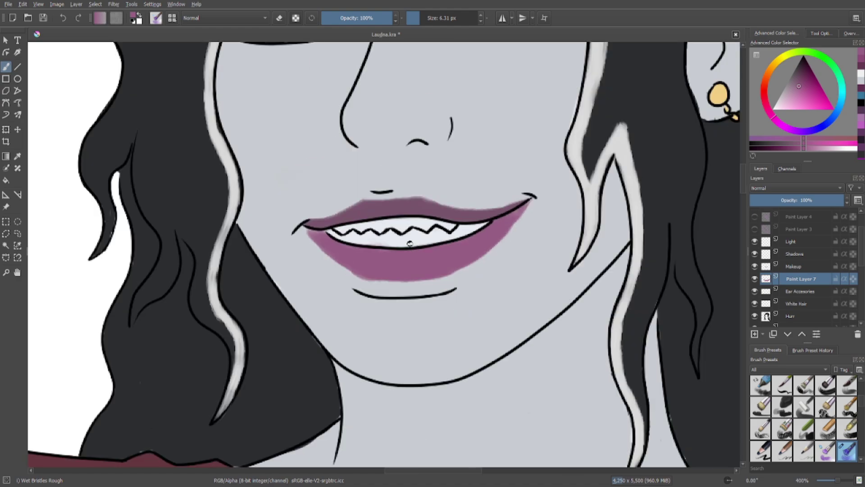
key("minus")
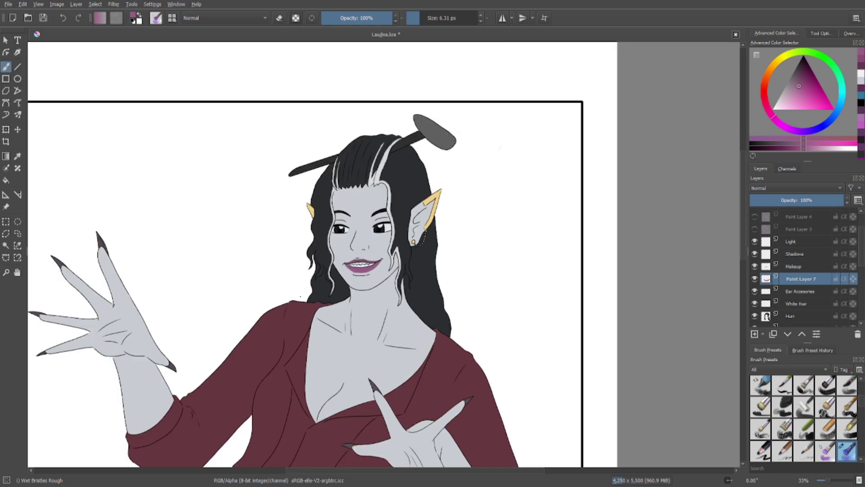
key("plus")
key("plus")
key("plus")
key("plus")
key("plus")
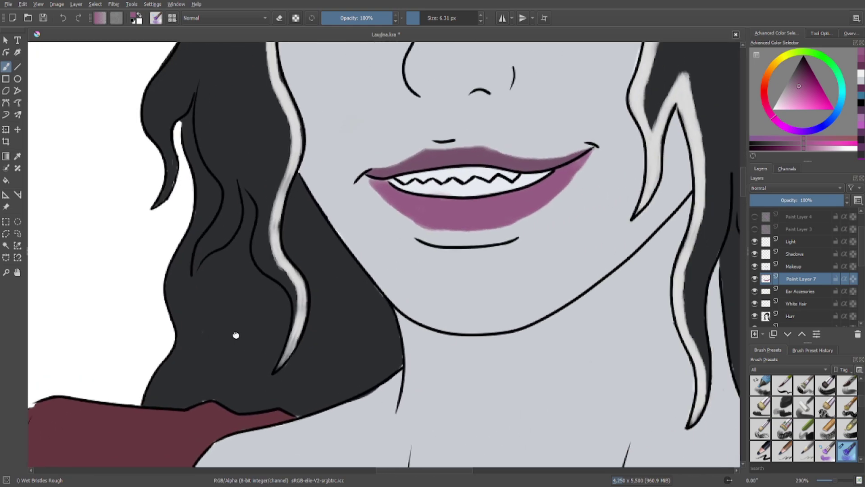
left_click_drag(236, 335, 172, 423)
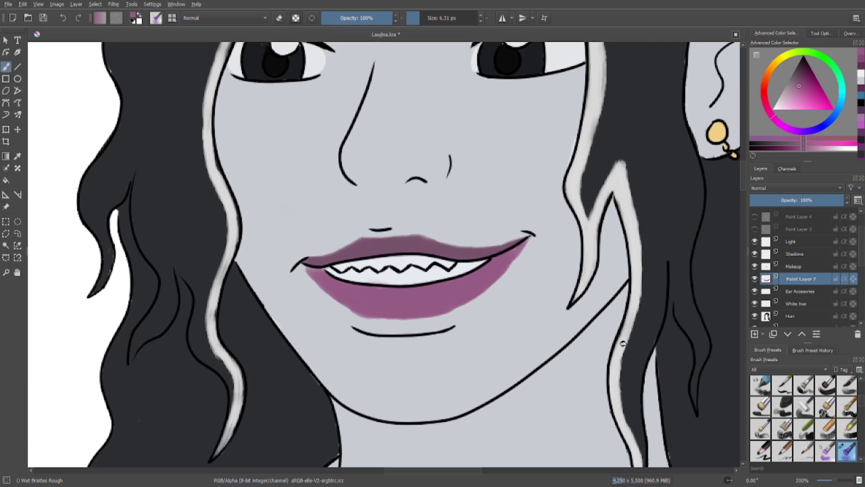
Reduce the lower-lip layer's opacity to 47% and soften the lip's outer edge with a 30.41 px eraser at 47% opacity.
left_click(796, 200)
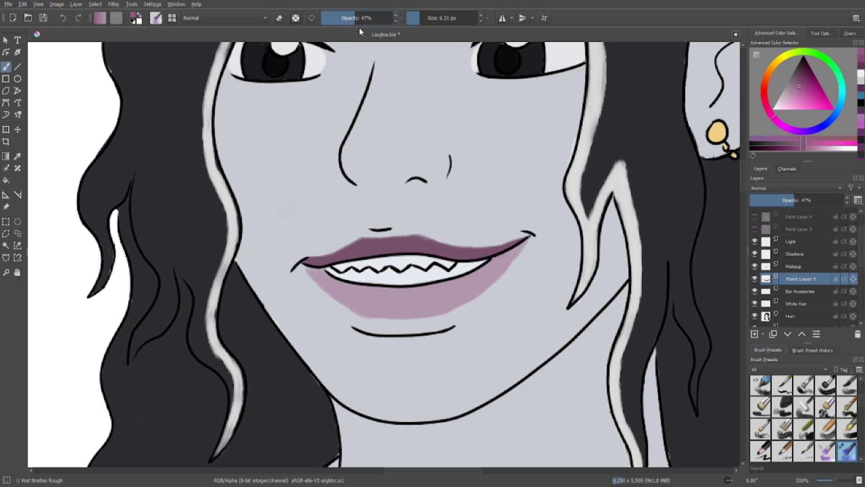
left_click(435, 20)
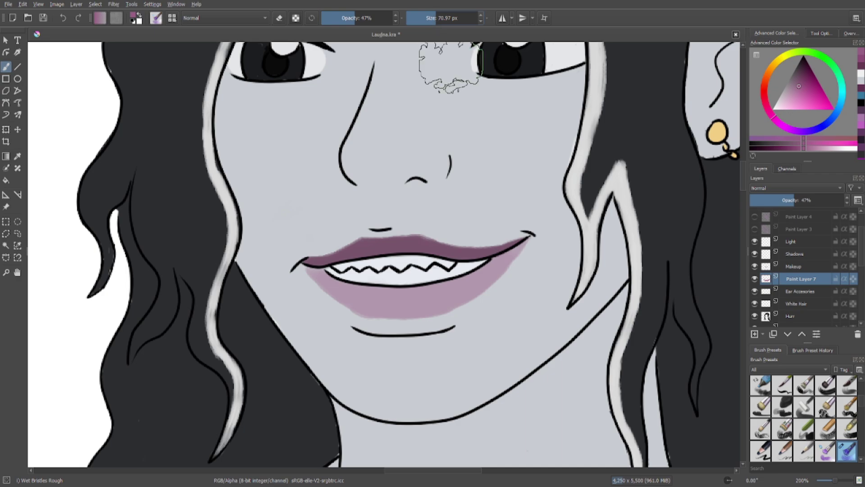
left_click(429, 20)
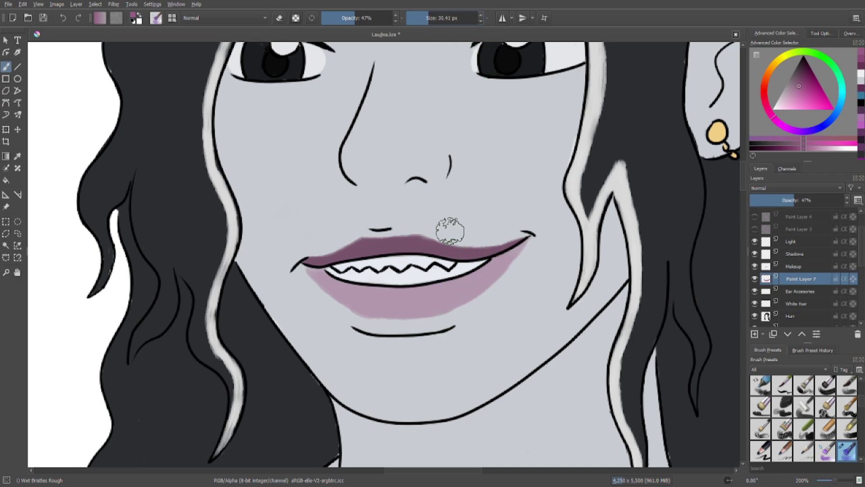
left_click(279, 18)
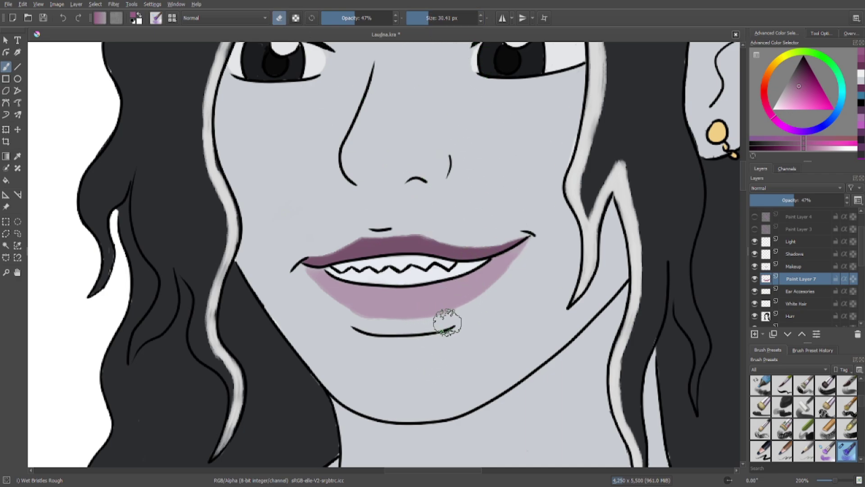
left_click_drag(382, 329, 367, 323)
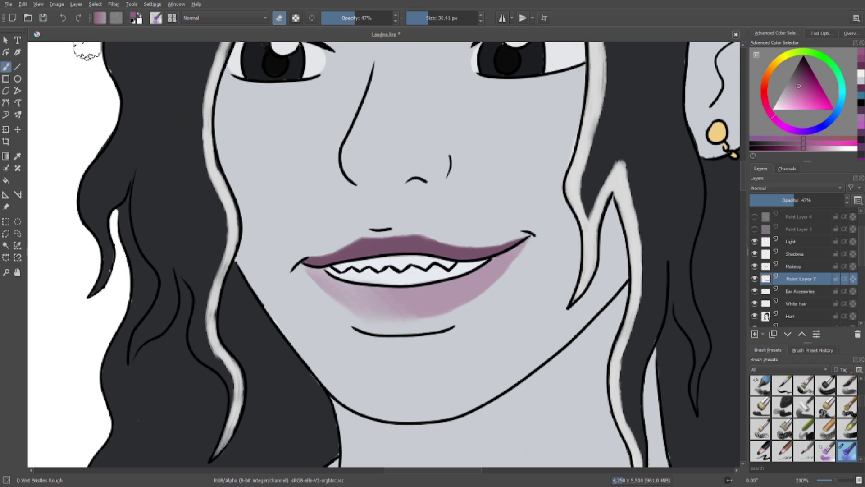
left_click(62, 18)
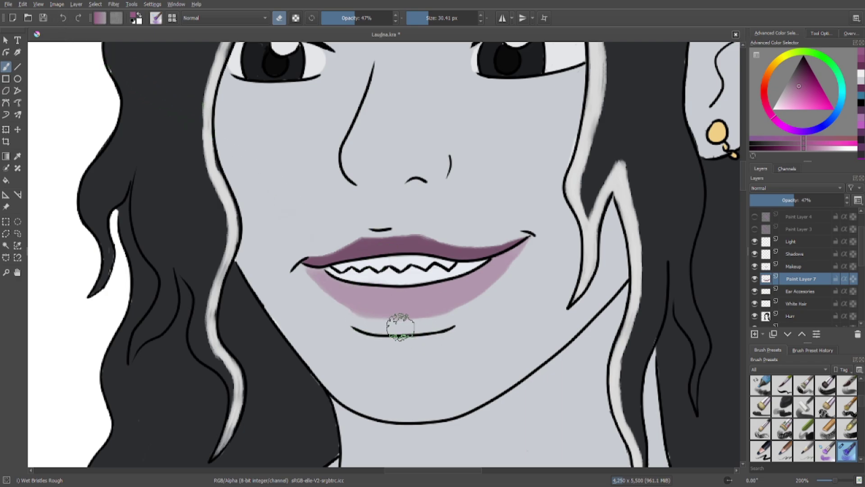
mouse_move(350, 319)
left_mouse_down()
mouse_move(436, 322)
mouse_move(498, 288)
mouse_move(434, 314)
mouse_move(375, 317)
mouse_move(321, 299)
mouse_move(327, 310)
mouse_move(307, 282)
left_mouse_up()
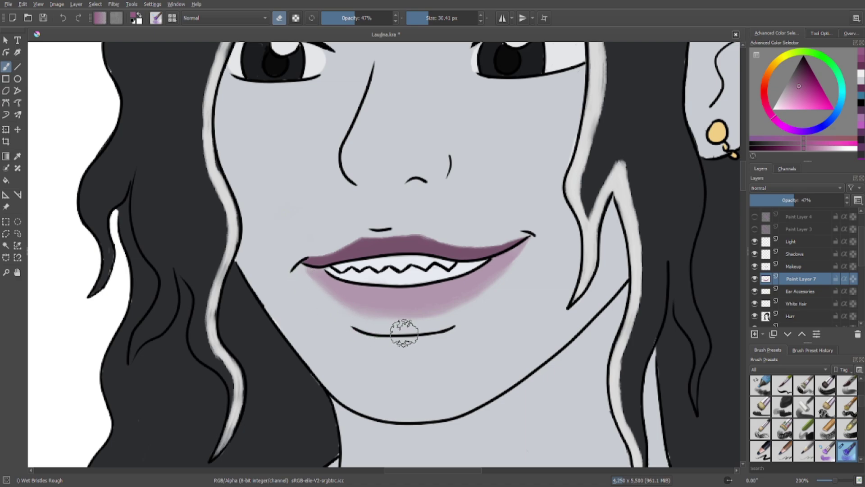
left_click_drag(371, 328, 412, 332)
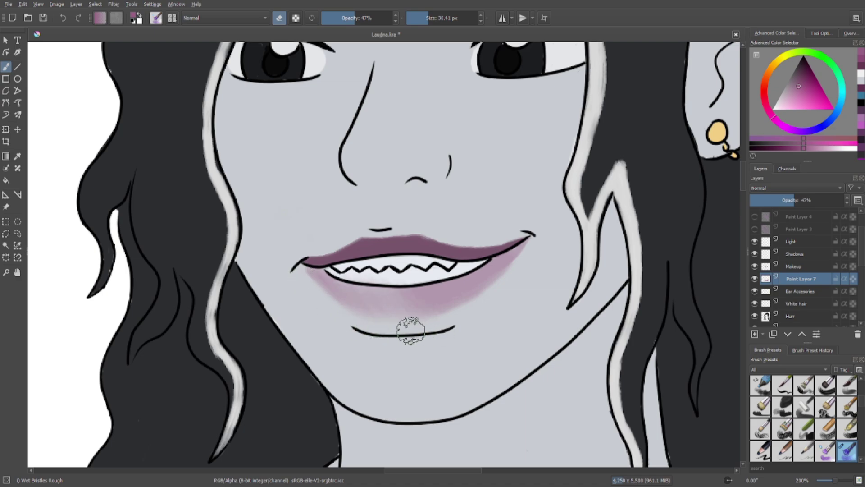
left_click(62, 16)
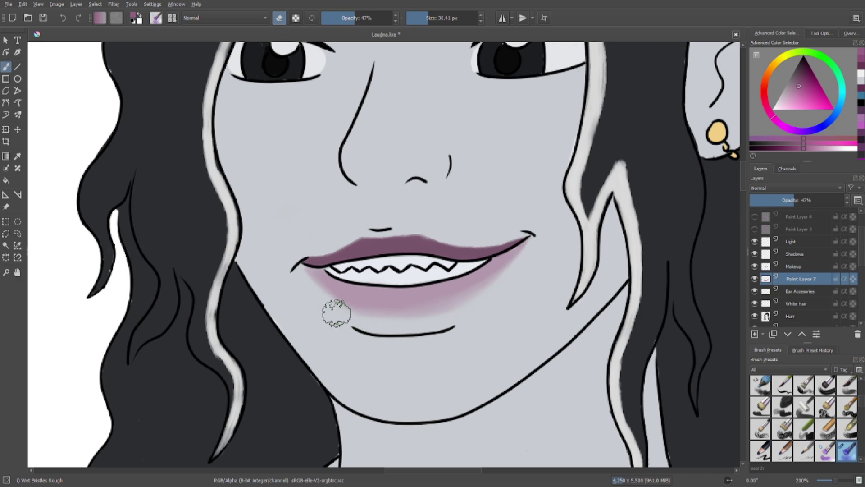
Try to repaint the lower lip's faded outer edge from the left corner to the middle with a 25.16 px brush at 100% opacity.
scroll(509, 268, "down", 1)
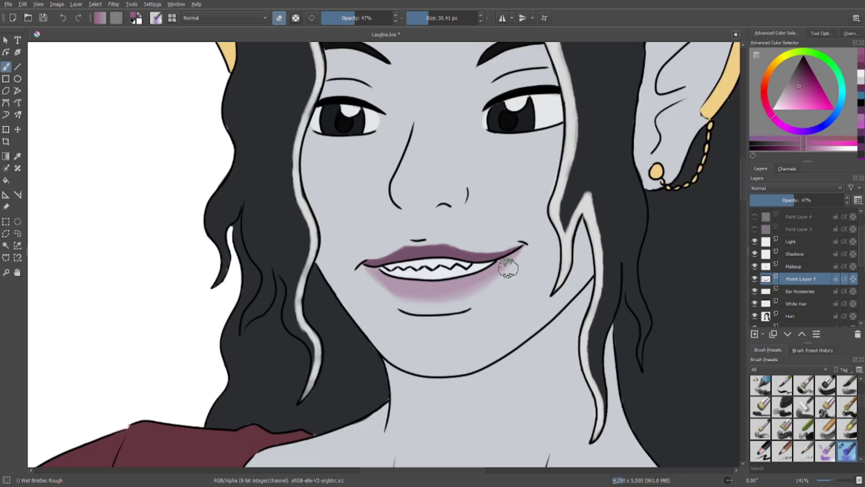
scroll(508, 269, "down", 5)
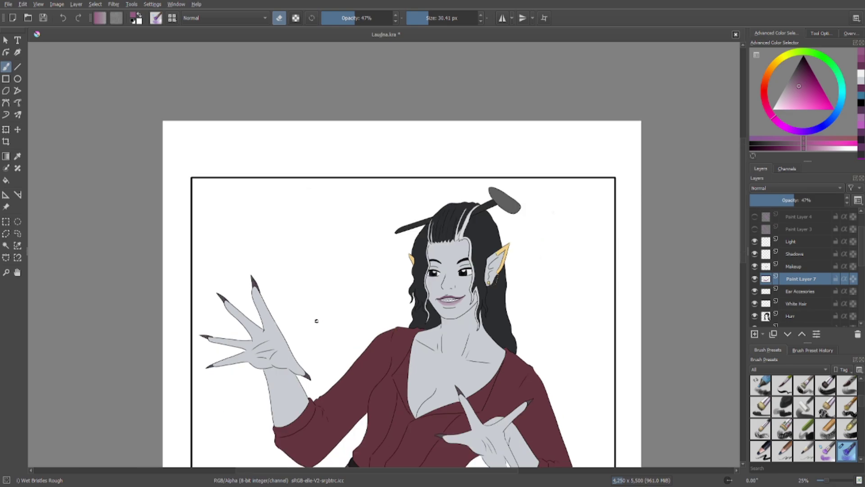
left_click_drag(316, 320, 249, 224)
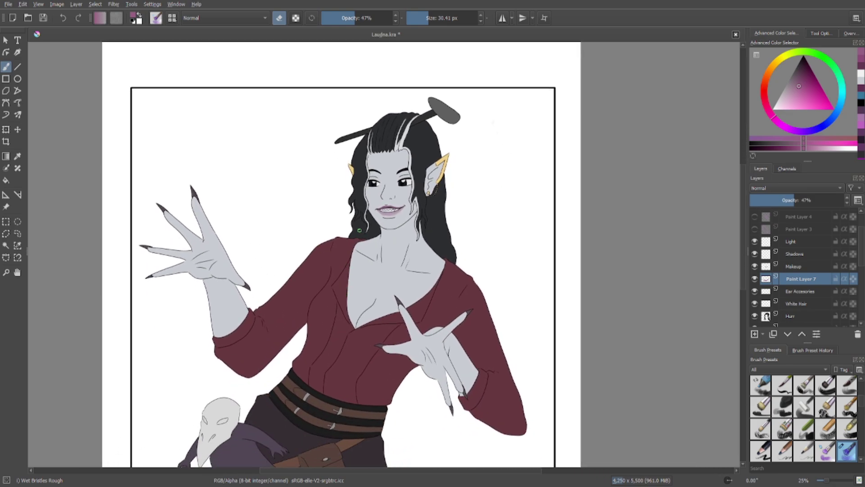
scroll(379, 217, "up", 6)
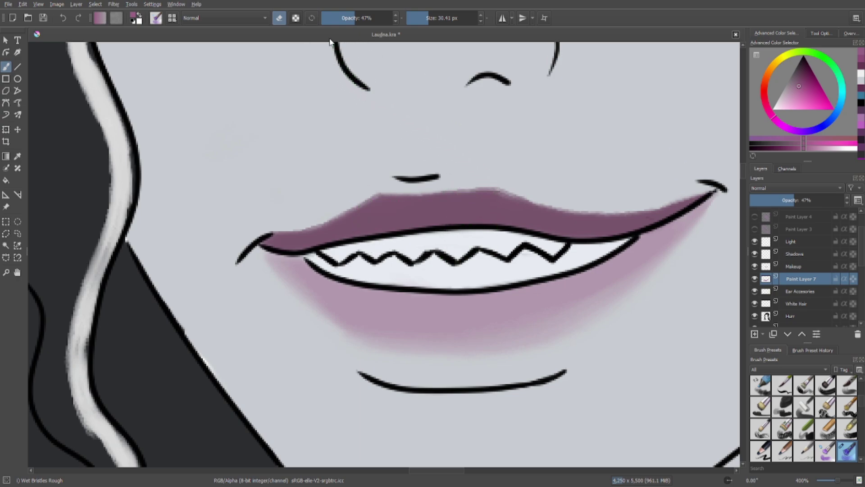
left_click_drag(341, 18, 389, 28)
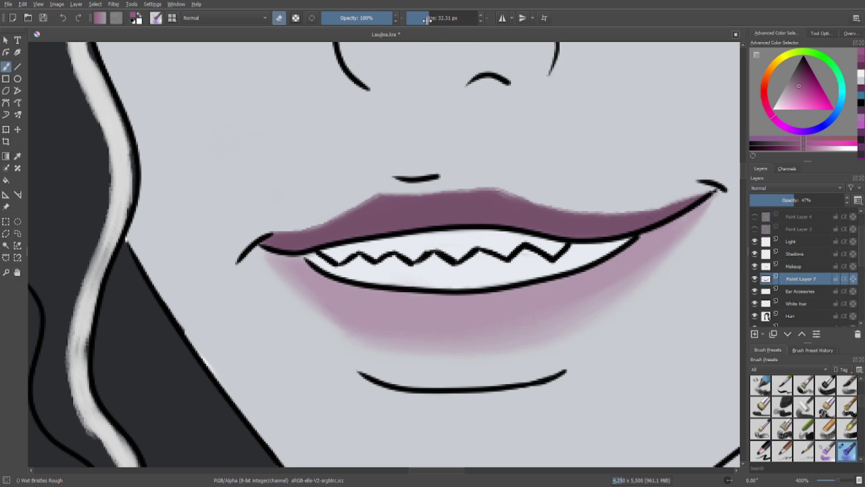
left_click(279, 18)
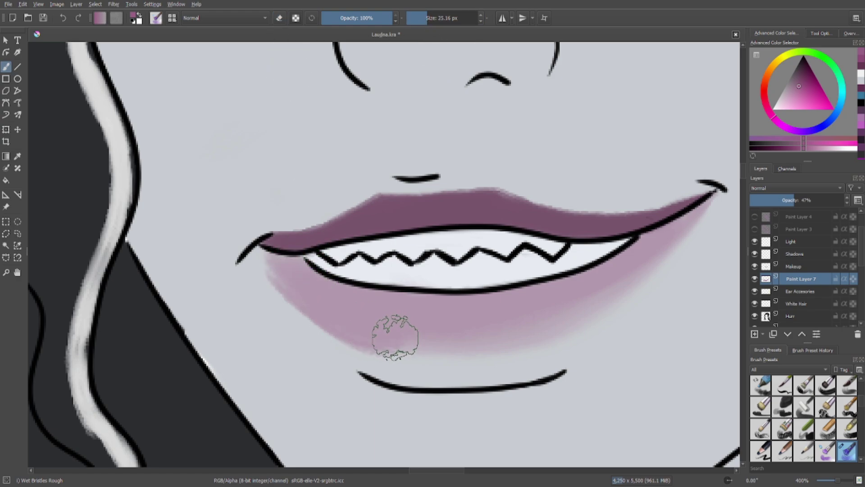
mouse_move(384, 336)
left_mouse_down()
mouse_move(445, 332)
mouse_move(428, 342)
mouse_move(489, 344)
left_mouse_up()
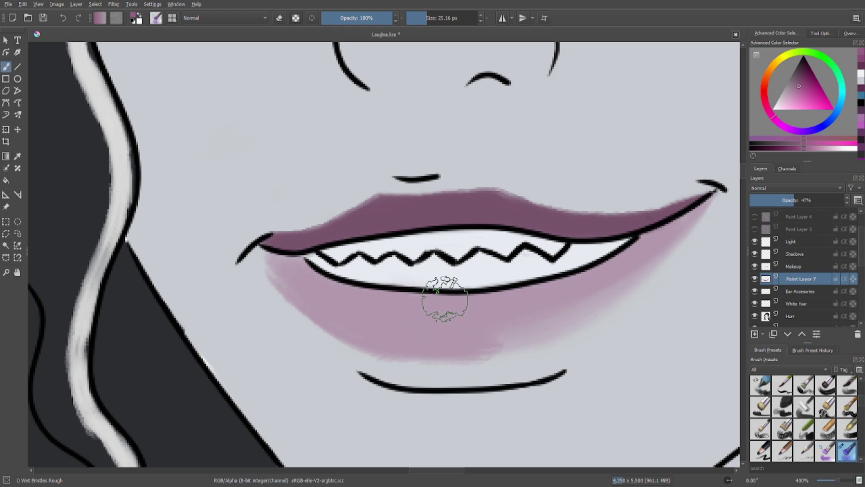
Undo the full-opacity strokes and rebuild the lower lip's faded lower-left edge with the brush at 48% and 65% opacity.
left_click(356, 21)
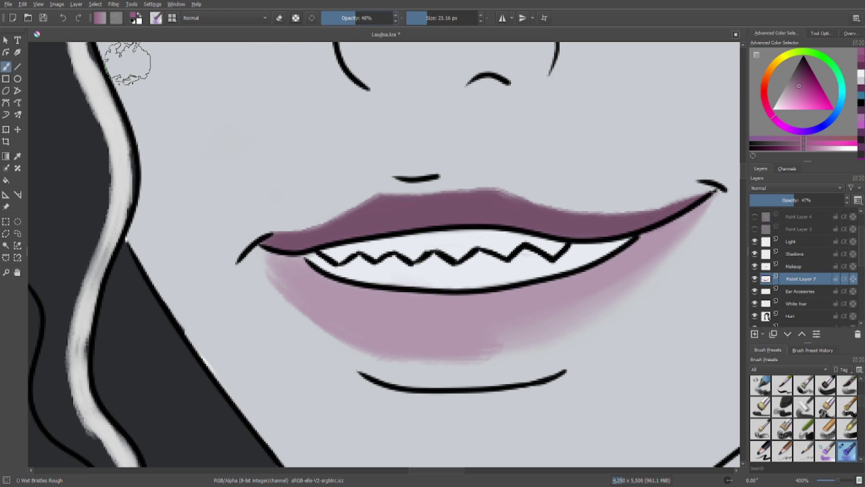
left_click(61, 20)
left_click(62, 20)
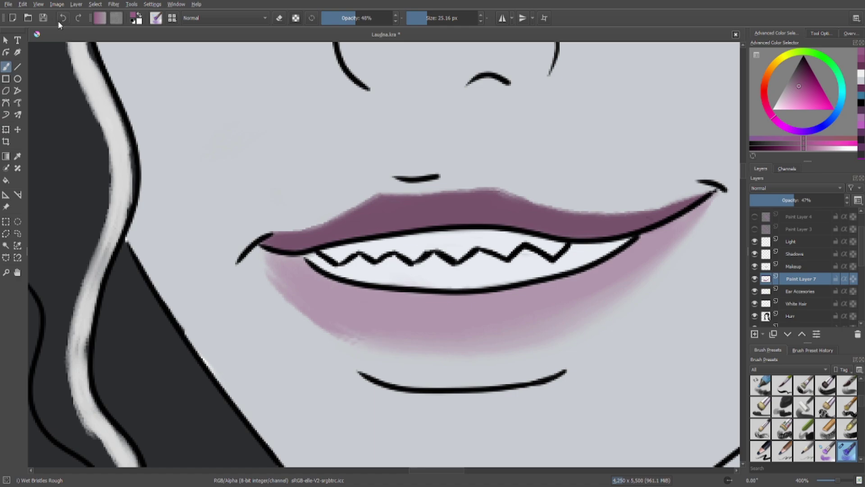
left_click(59, 22)
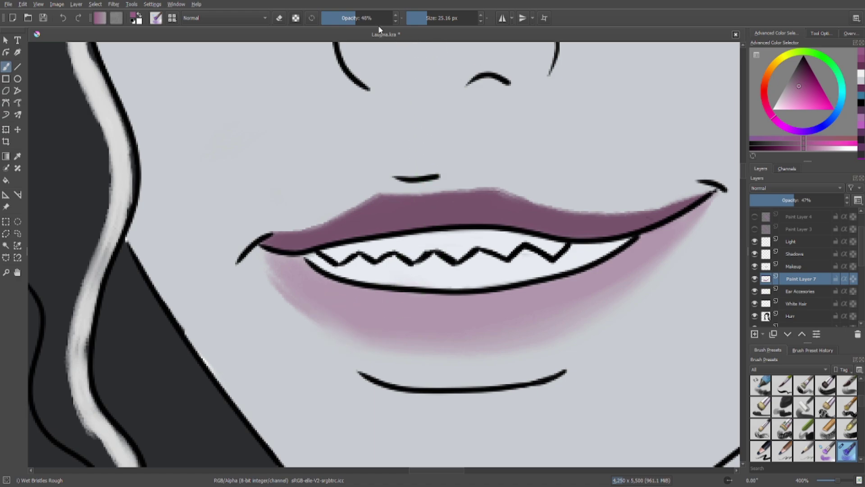
left_click(368, 19)
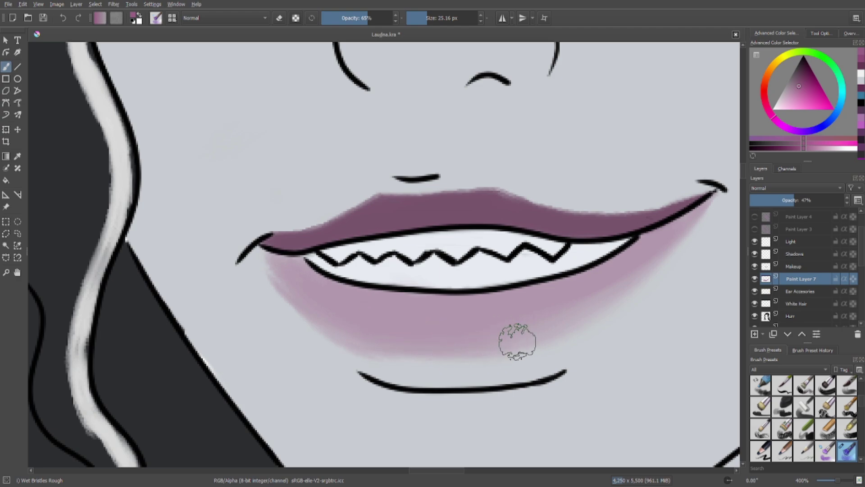
Erase the stray smudge on the skin above the upper lip's left side with the eraser at 100% opacity.
left_click(279, 18)
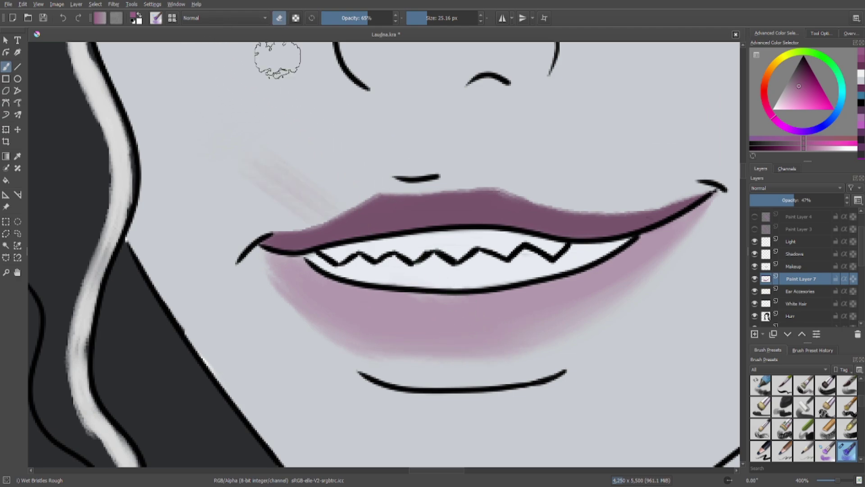
left_click_drag(369, 17, 411, 25)
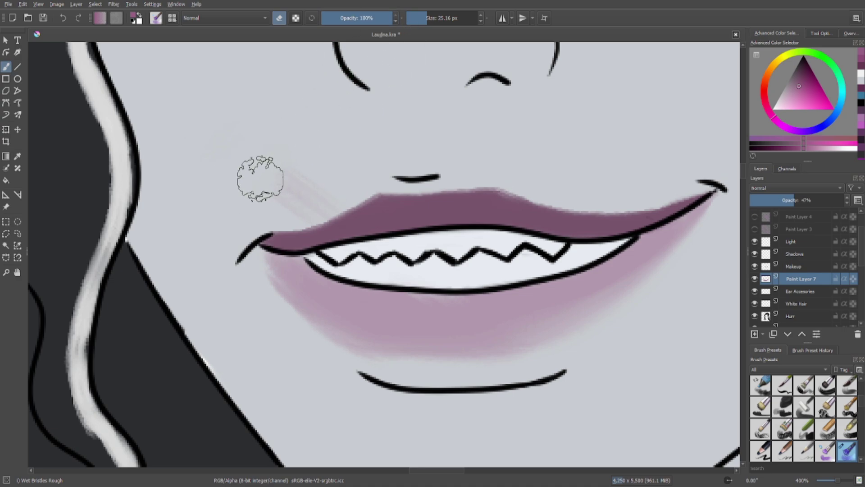
left_click_drag(261, 180, 333, 179)
Fill out the lower lip's right outer edge at 63% brush opacity and erase the stray streak across the upper lip and teeth.
left_click(355, 19)
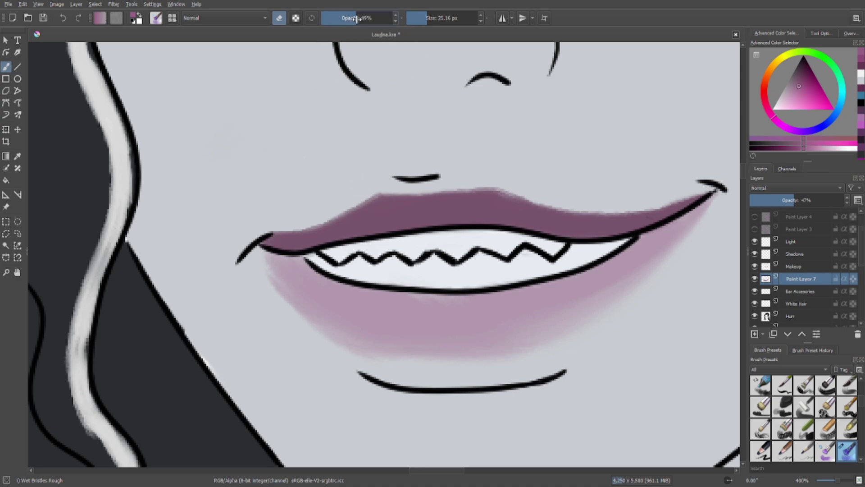
left_click(280, 20)
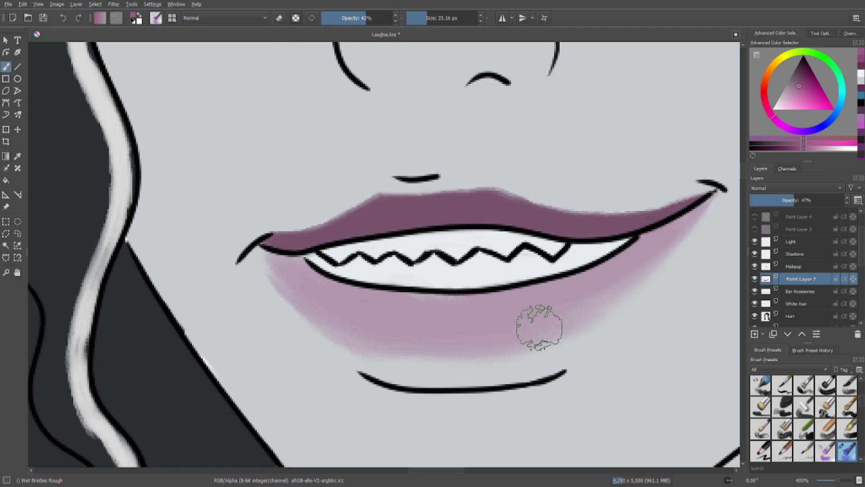
left_click_drag(336, 131, 639, 268)
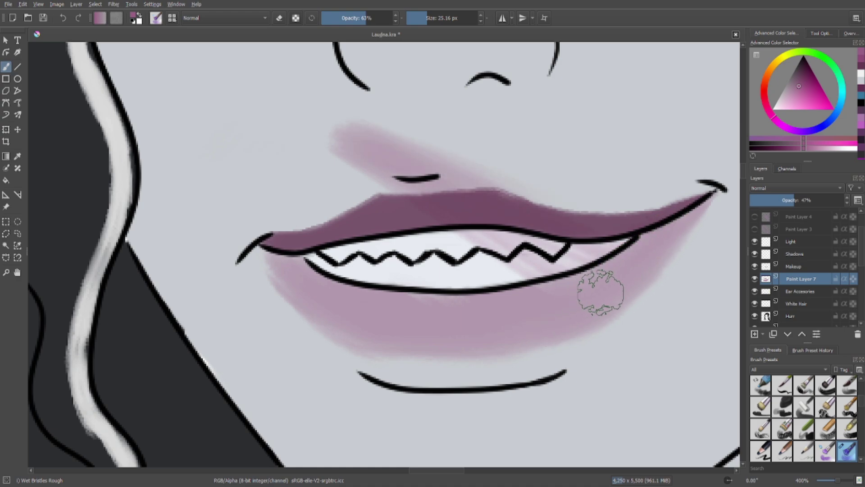
left_click(279, 18)
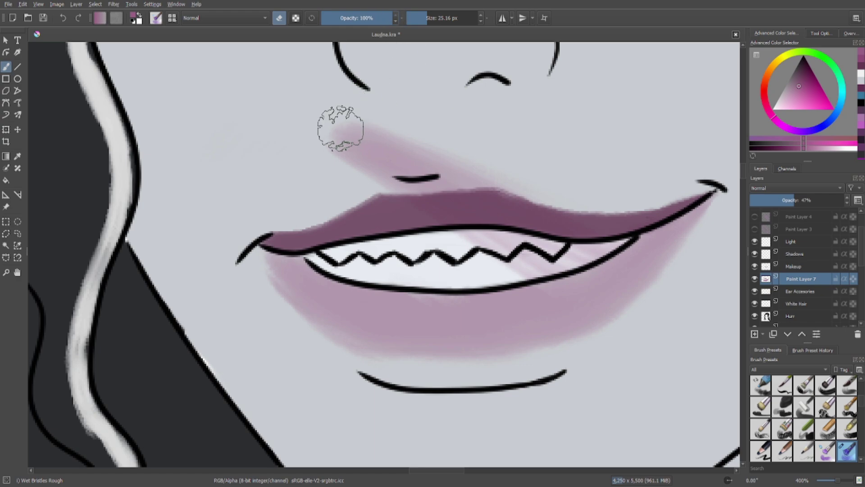
mouse_move(338, 129)
left_mouse_down()
mouse_move(348, 170)
mouse_move(453, 174)
mouse_move(499, 190)
mouse_move(513, 208)
mouse_move(506, 254)
mouse_move(562, 249)
mouse_move(608, 209)
left_mouse_up()
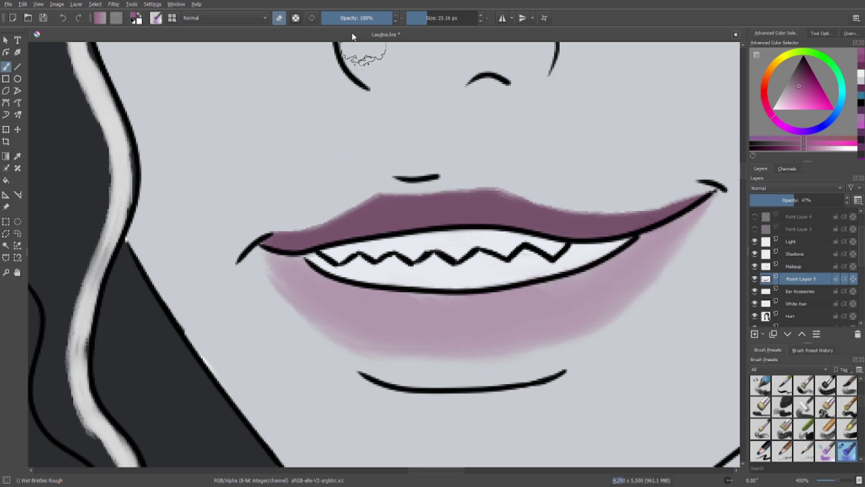
Soften the lower lip's outer edge below the left mouth corner with the eraser at 67% opacity and save the document.
left_click(356, 20)
left_click(281, 20)
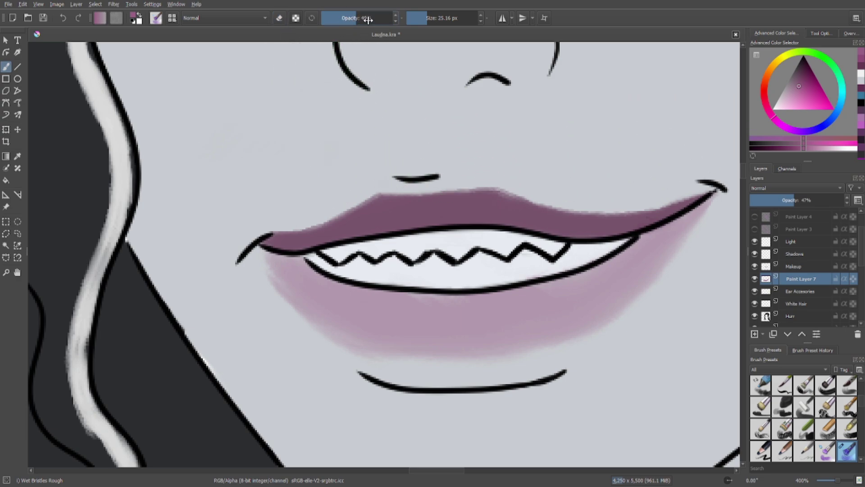
left_click(278, 18)
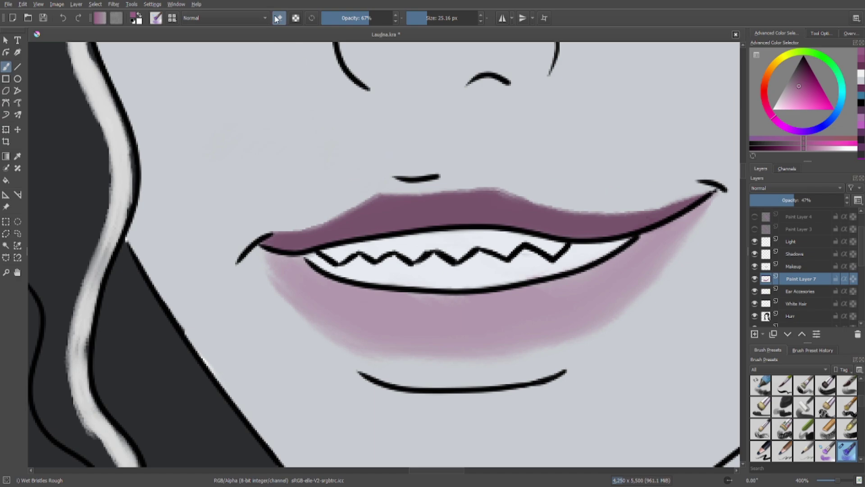
mouse_move(290, 231)
left_mouse_down()
mouse_move(276, 293)
mouse_move(251, 257)
mouse_move(293, 313)
mouse_move(279, 305)
mouse_move(334, 348)
mouse_move(266, 295)
mouse_move(286, 297)
mouse_move(346, 337)
left_mouse_up()
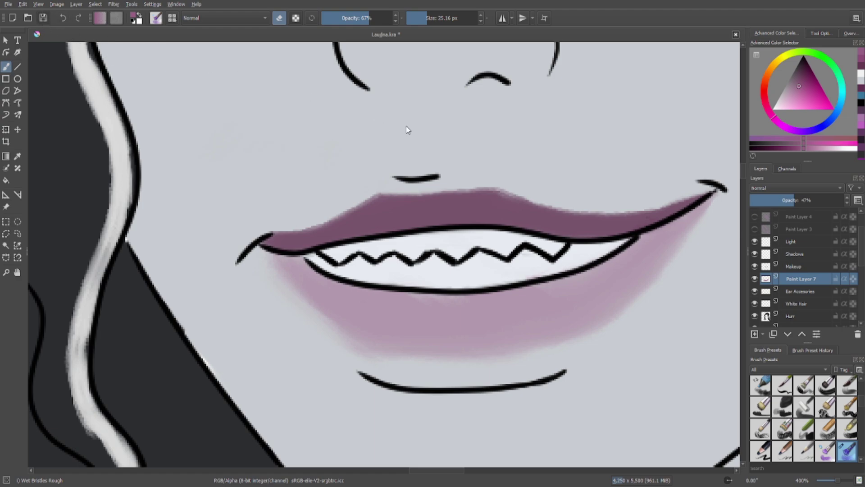
key("ctrl+s")
Check the lips against the whole face and reduce the Makeup layer's opacity to 62%.
scroll(509, 198, "down", 1)
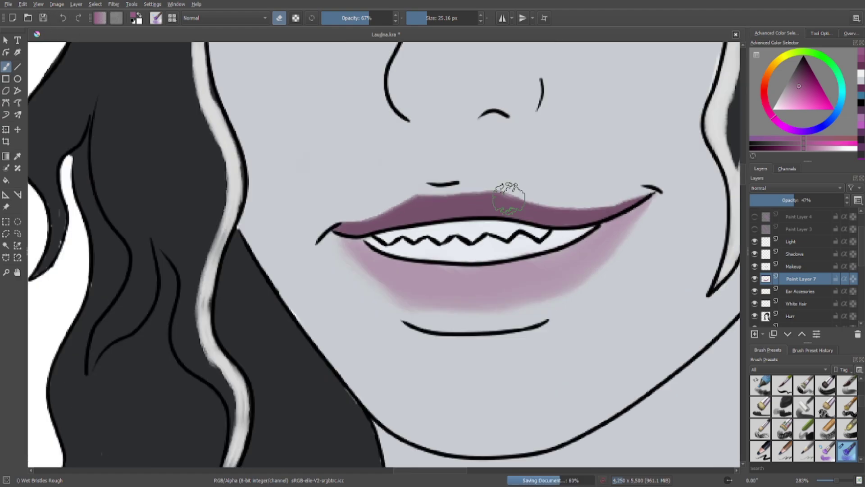
scroll(509, 198, "down", 6)
scroll(313, 238, "up", 1)
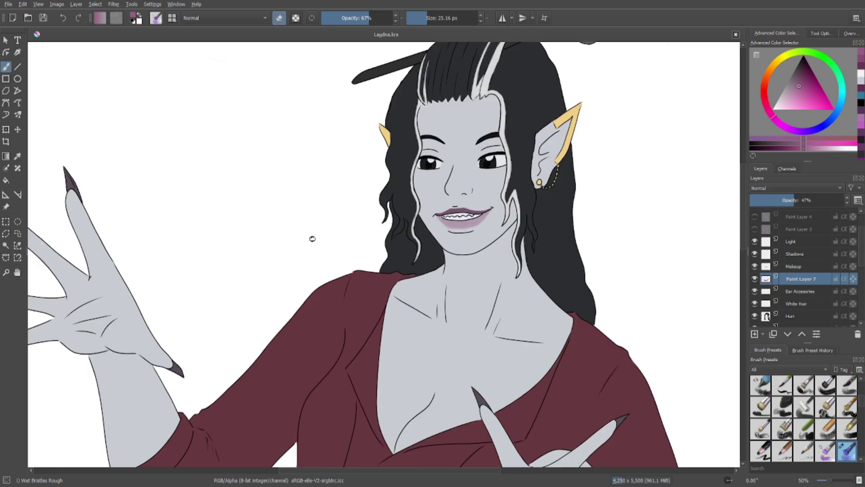
scroll(407, 238, "up", 1)
left_click_drag(419, 223, 351, 263)
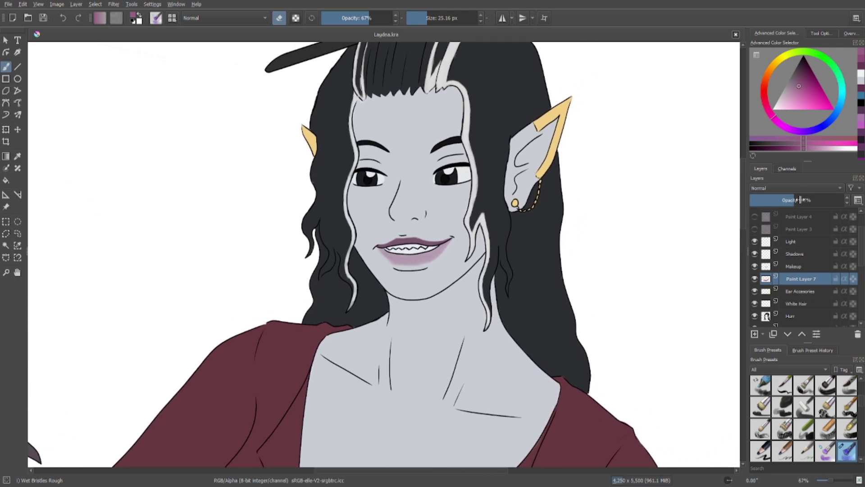
left_click_drag(778, 203, 779, 202)
left_click(805, 267)
mouse_move(801, 201)
left_mouse_down()
mouse_move(824, 201)
mouse_move(804, 202)
left_mouse_up()
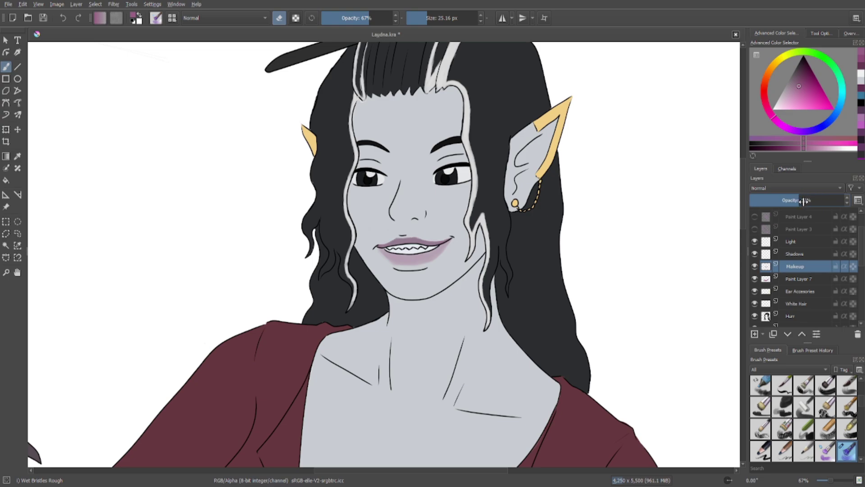
scroll(457, 268, "down", 3)
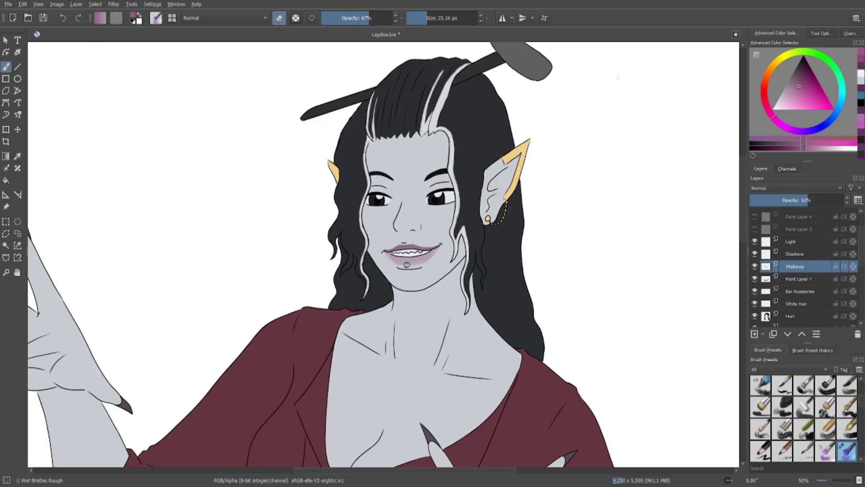
Examine the lip colours against the face and the whole figure at several zoom levels.
left_click_drag(299, 265, 303, 174)
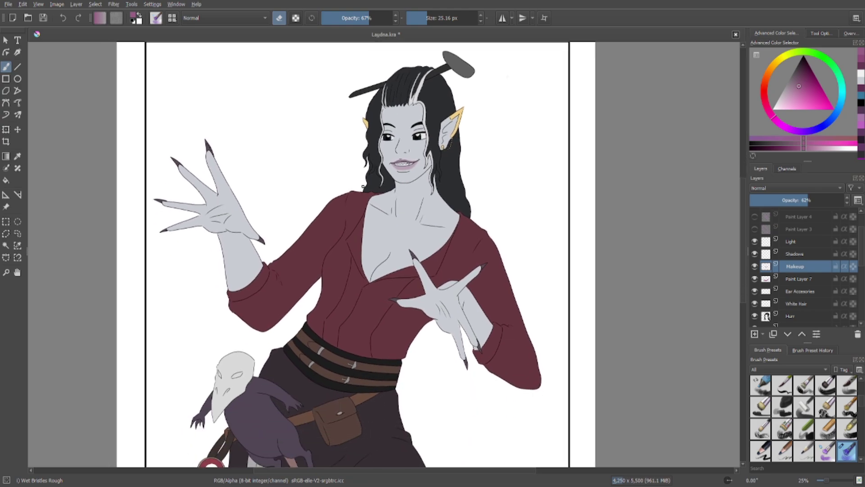
scroll(368, 197, "down", 1)
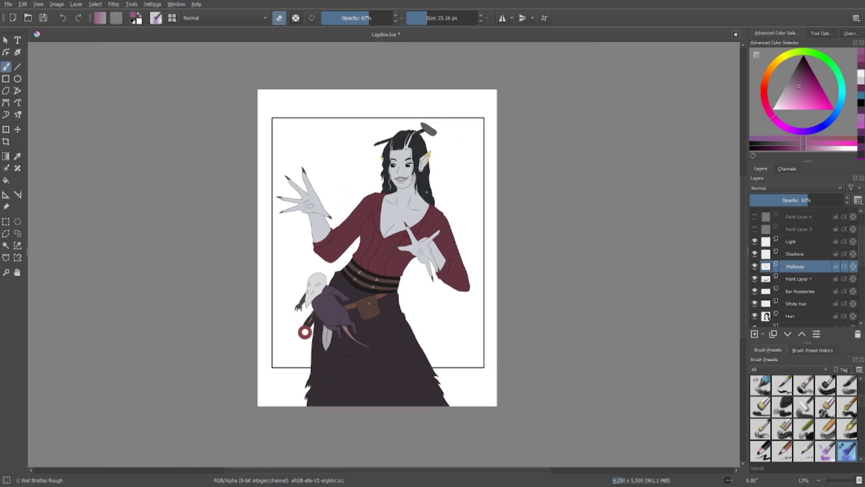
scroll(372, 179, "up", 1)
scroll(371, 179, "up", 1)
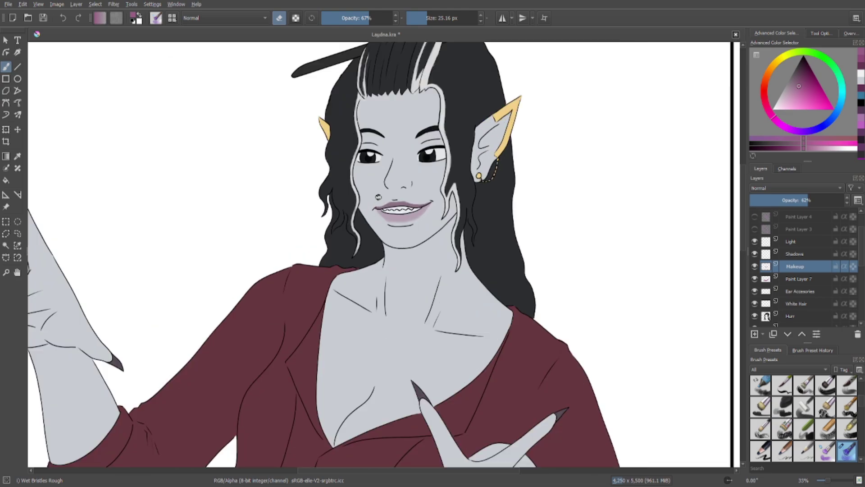
scroll(306, 155, "down", 1)
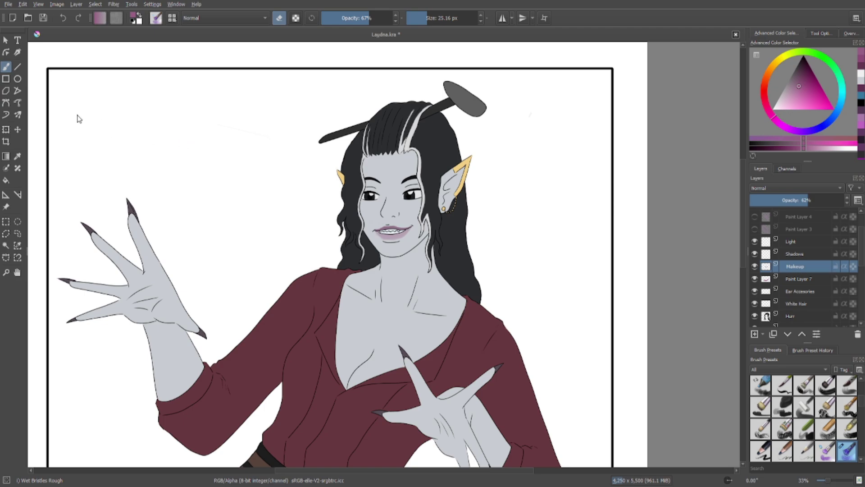
scroll(321, 213, "down", 2)
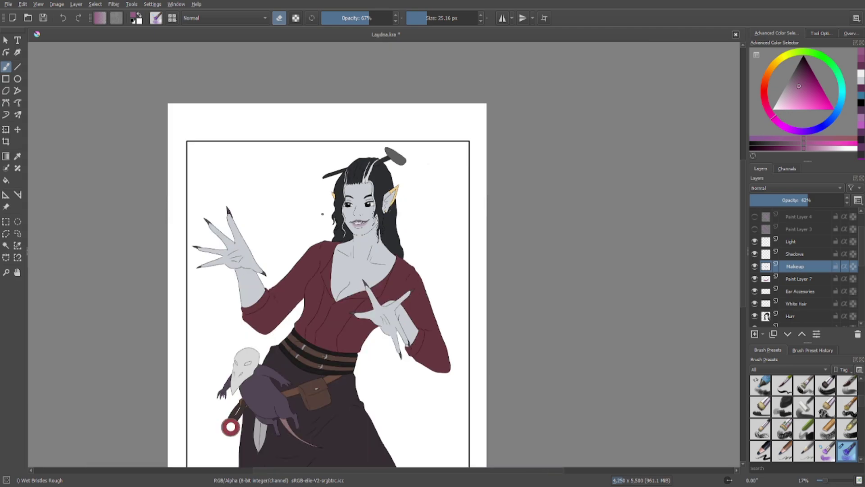
scroll(321, 221, "up", 3)
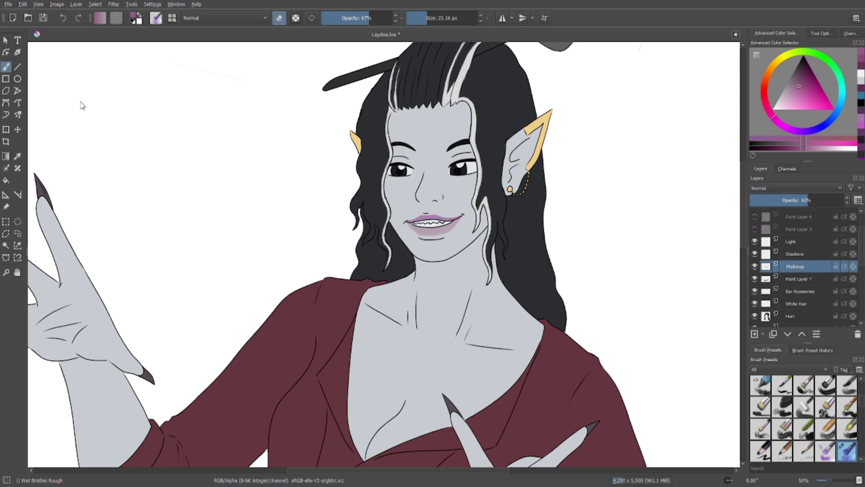
left_click_drag(62, 101, 44, 102)
scroll(261, 245, "down", 3)
scroll(229, 235, "up", 3)
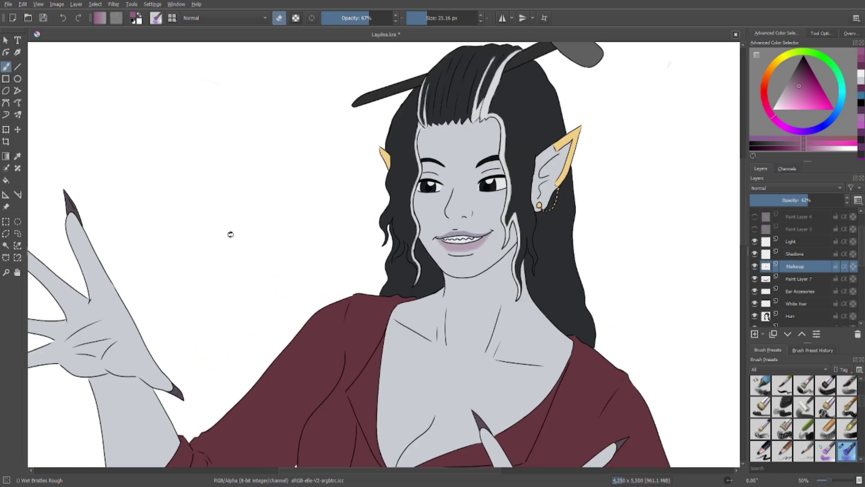
Set Paint Layer 7's opacity to 41% and compare the lower lip with the whole figure and up close.
left_click(789, 277)
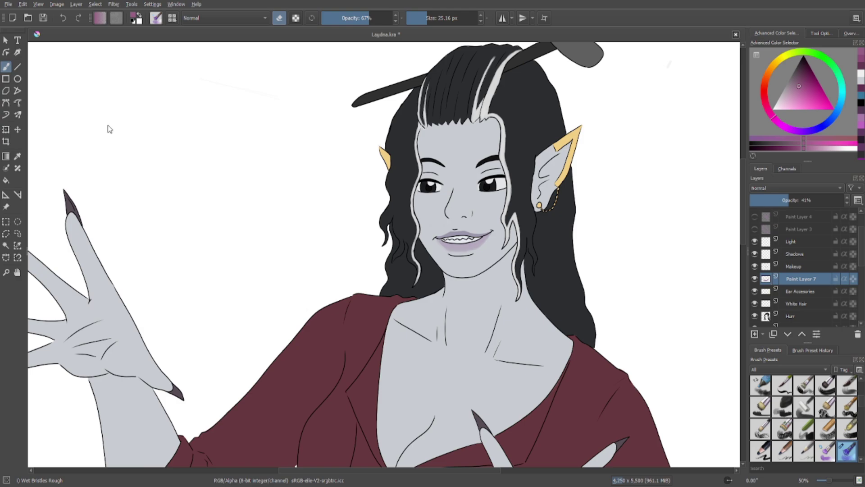
key("minus")
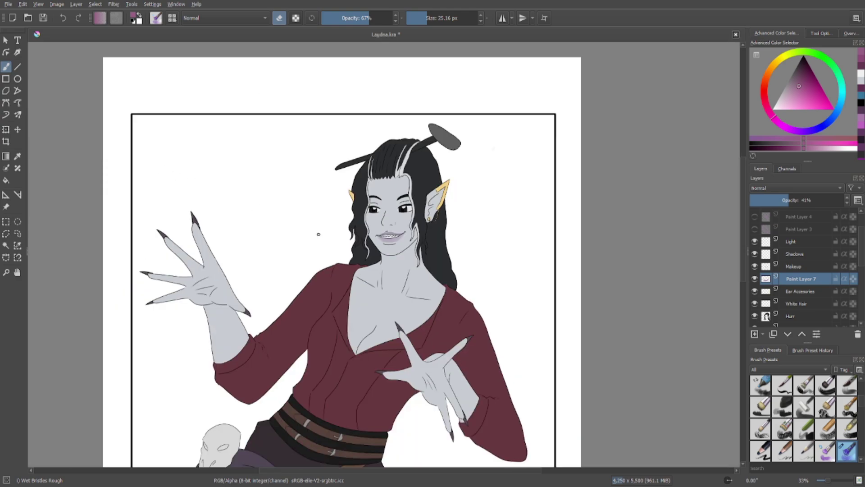
key("minus")
key("minus")
left_click_drag(303, 295, 299, 253)
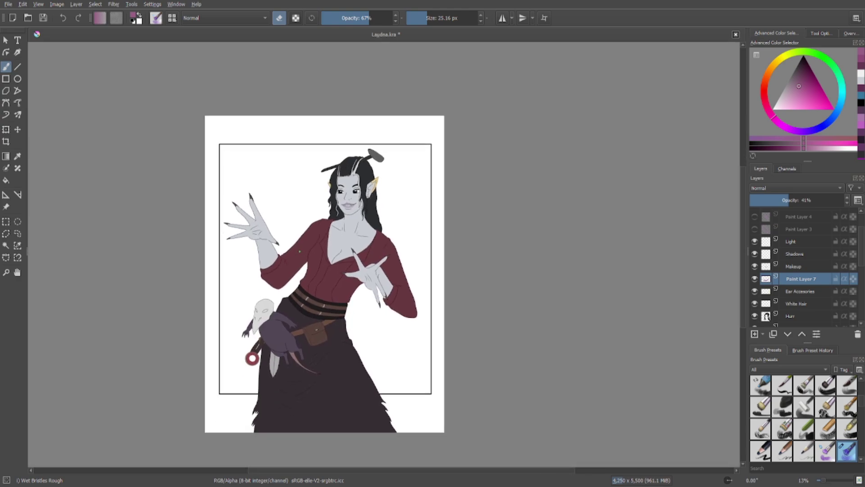
key("plus")
key("plus")
key("plus")
key("plus")
key("plus")
key("plus")
key("plus")
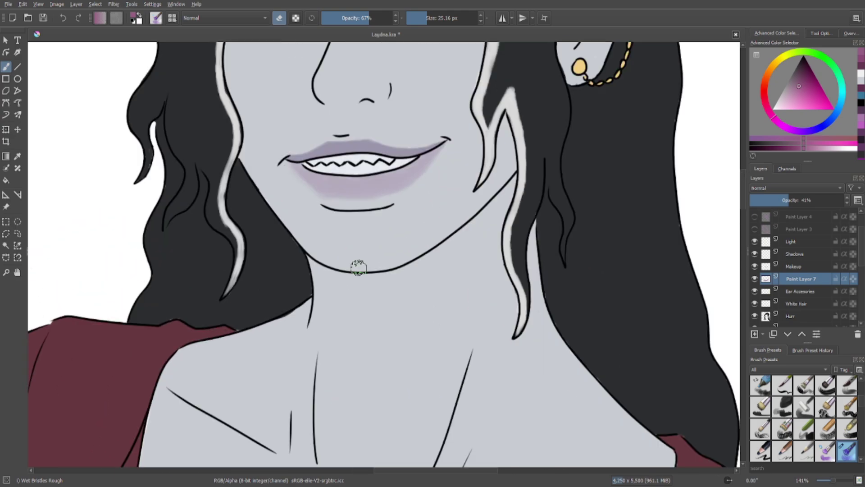
scroll(358, 197, "up", 4)
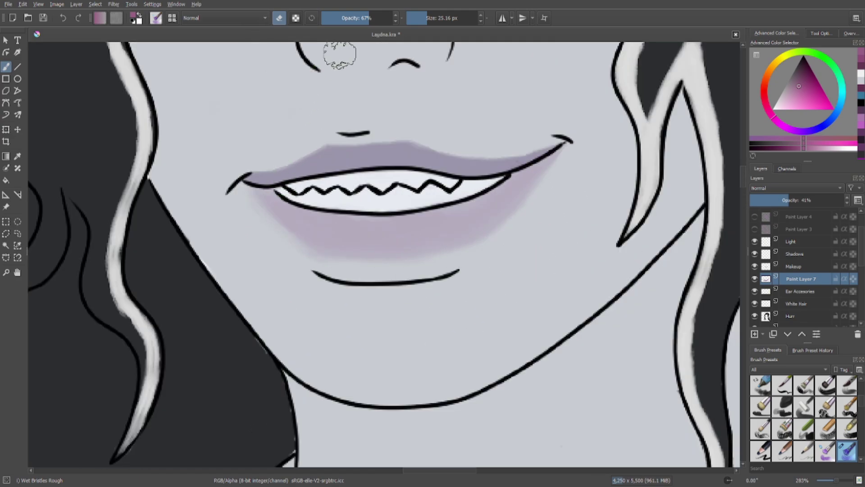
Set the eraser to 17.81 px and 49% opacity, and raise the Makeup layer's opacity to 80%.
left_click(424, 20)
left_click(425, 20)
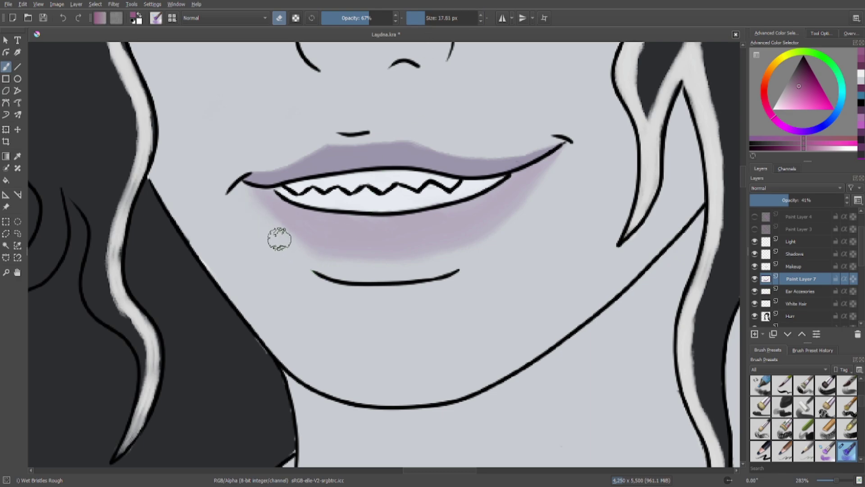
left_click(356, 18)
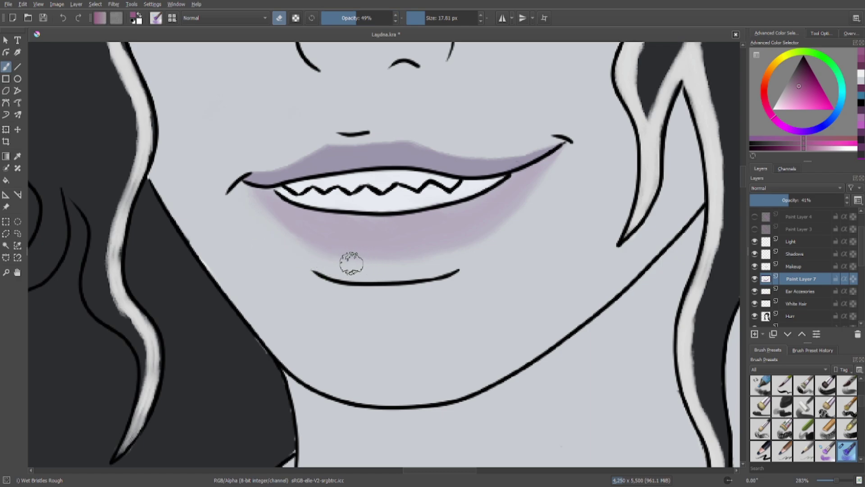
left_click(794, 267)
left_click_drag(813, 201, 828, 203)
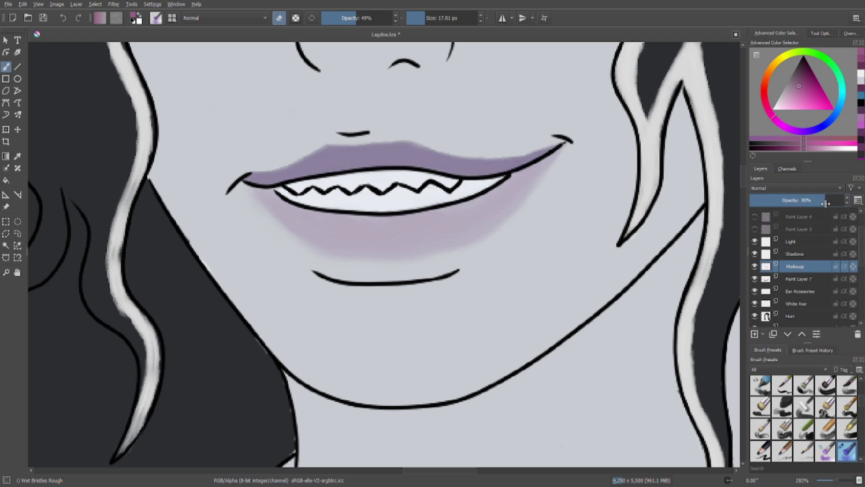
Add a new paint layer directly above Paint Layer 7 and set the brush to paint at 100% opacity and 5.68 px.
left_click(794, 280)
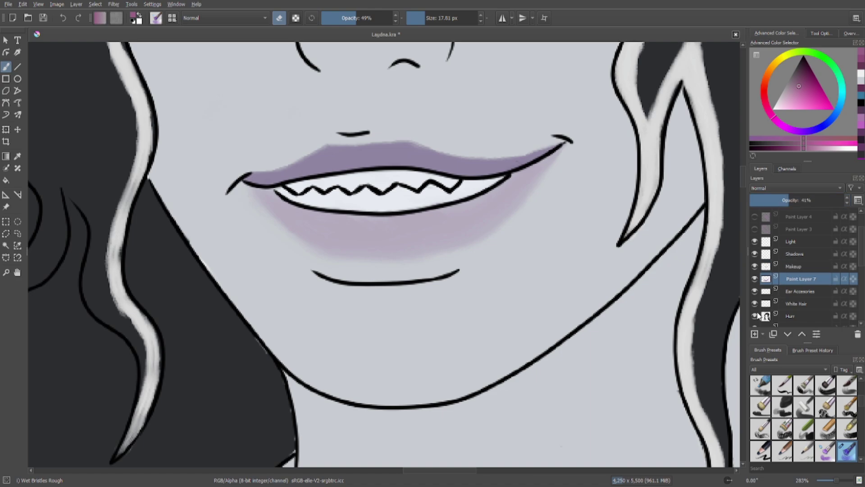
left_click(754, 334)
right_click(510, 203)
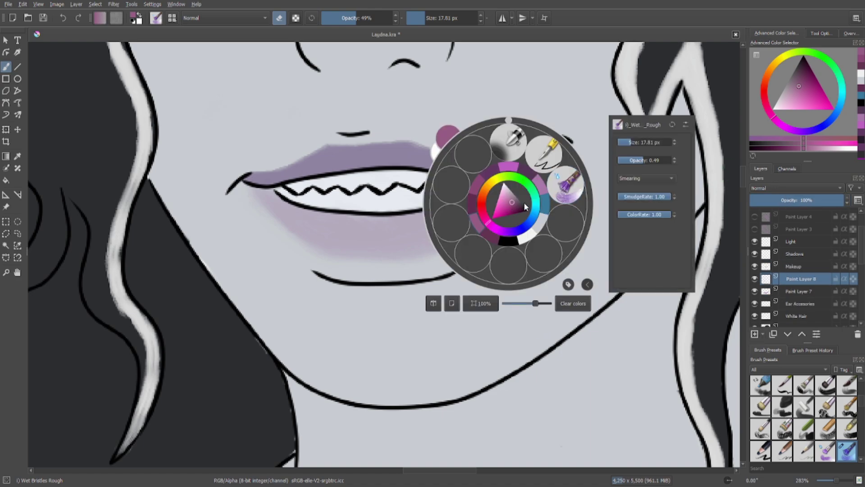
left_click(565, 178)
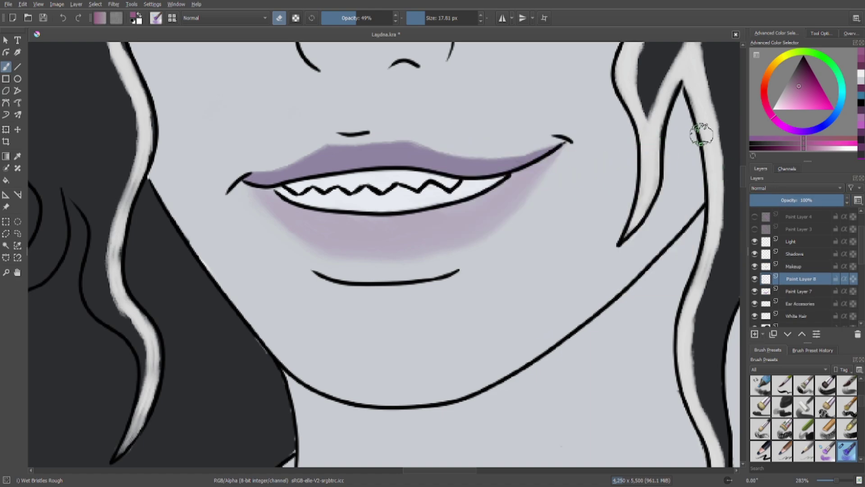
key("e")
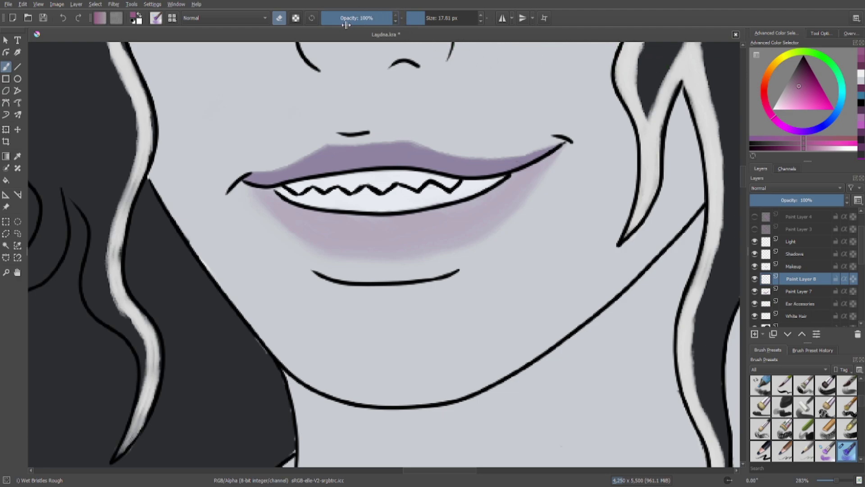
left_click(419, 19)
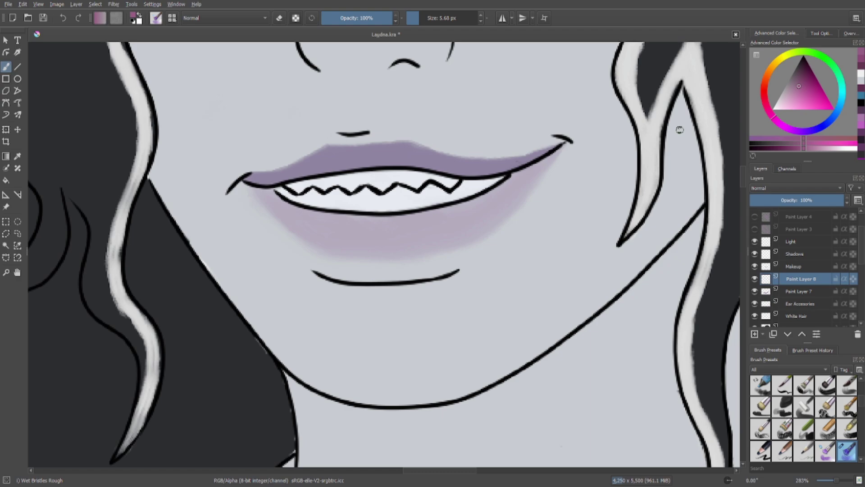
Paint a light purple highlight streak on the lower lip's right side and reduce the new layer's opacity to 53%.
left_click(447, 223, "ctrl")
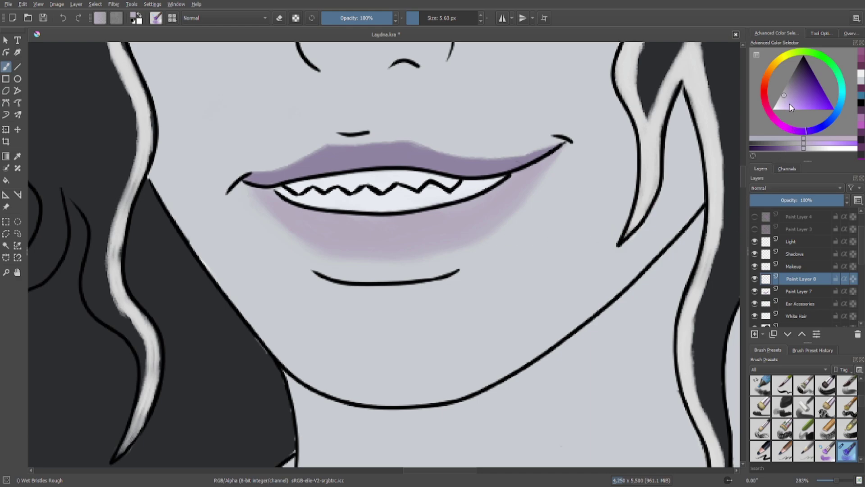
left_click(789, 104)
mouse_move(425, 245)
left_mouse_down()
mouse_move(495, 215)
mouse_move(439, 240)
left_mouse_up()
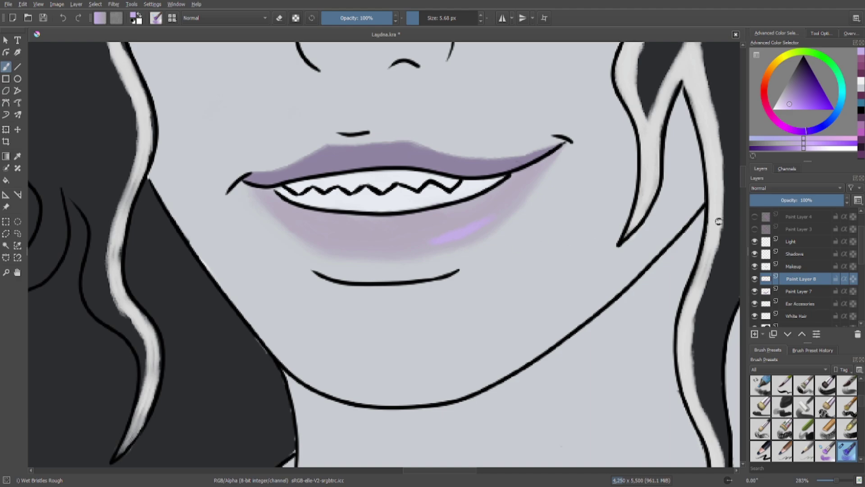
left_click(807, 203)
left_click_drag(806, 202, 799, 205)
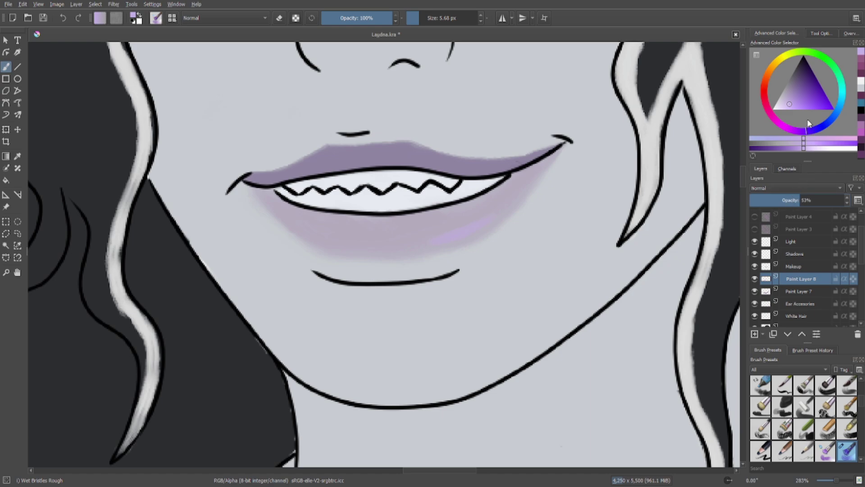
Try a white highlight stroke over the light purple streak on the lower lip.
left_click_drag(790, 113, 795, 110)
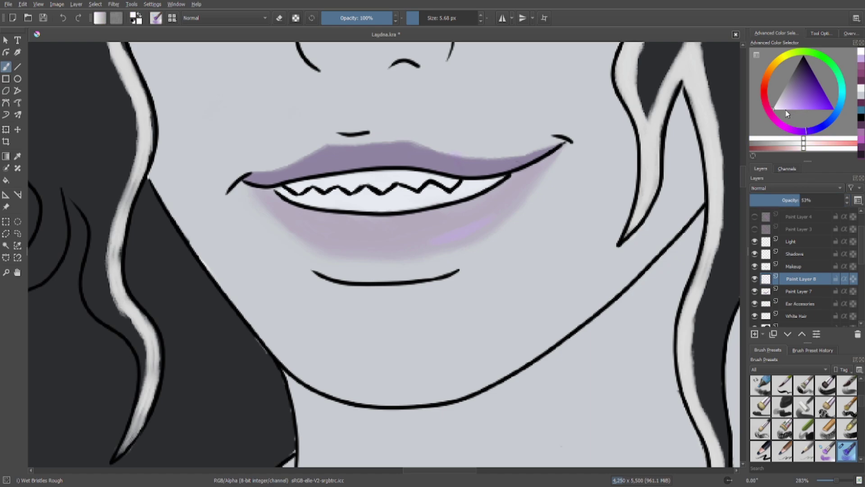
left_click_drag(434, 242, 464, 237)
left_click(63, 18)
left_click_drag(439, 239, 484, 220)
Undo the trial highlight strokes and repaint the lower lip's right-side highlight in a pale lavender white.
left_click(777, 109)
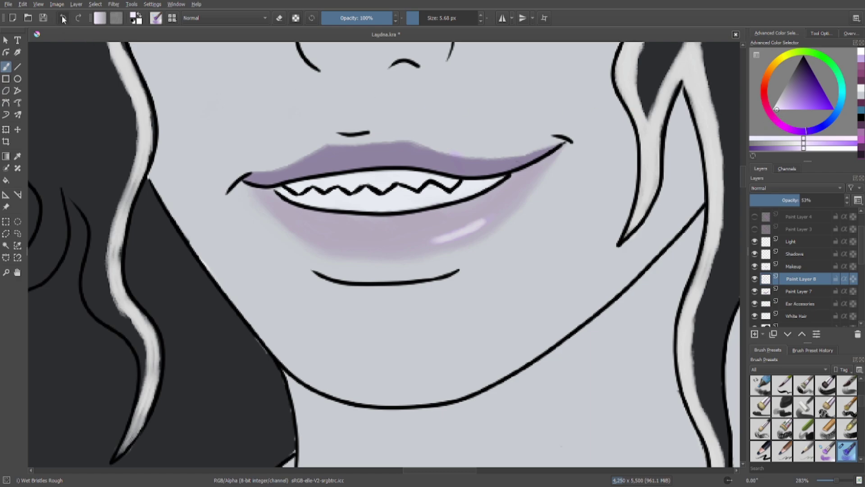
left_click(63, 18)
left_click(62, 18)
left_click(59, 19)
left_click(58, 19)
left_click(57, 18)
mouse_move(486, 218)
left_mouse_down()
mouse_move(434, 241)
mouse_move(469, 229)
left_mouse_up()
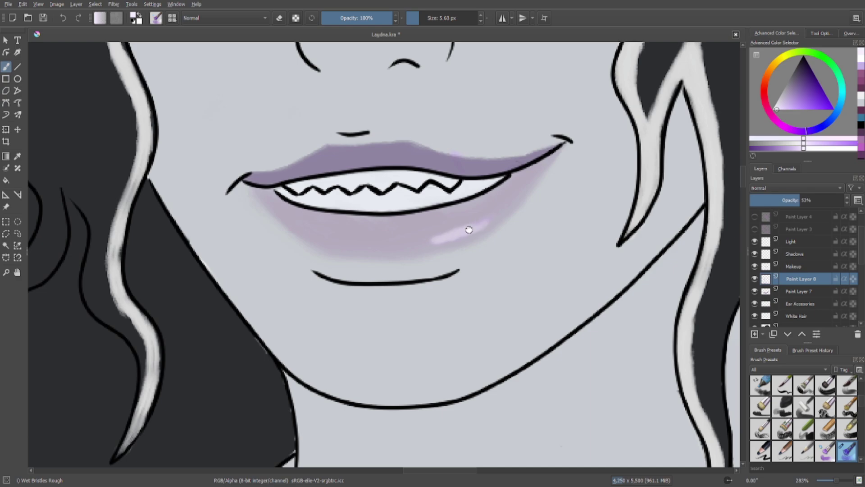
Undo the stray streak beside the left mouth corner and fill out both ends of the lower lip highlight.
left_click_drag(174, 165, 250, 181)
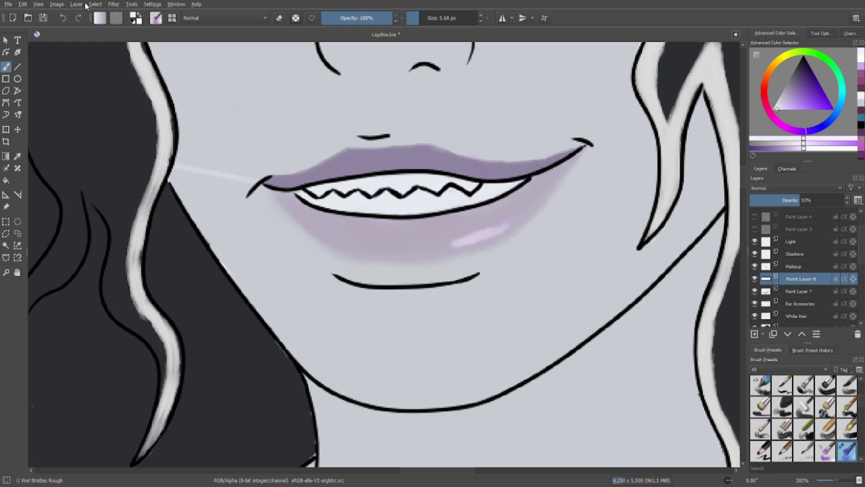
left_click(62, 18)
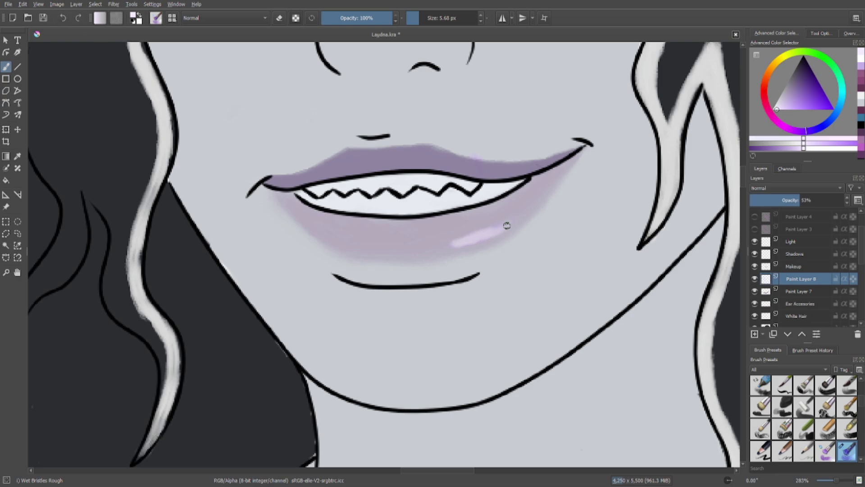
mouse_move(504, 222)
left_mouse_down()
mouse_move(490, 228)
mouse_move(507, 222)
left_mouse_up()
left_click_drag(460, 245, 452, 246)
Soften the upper edge of the lower lip highlight with the eraser at 45% opacity and 23.55 px.
left_click(279, 18)
left_click(353, 19)
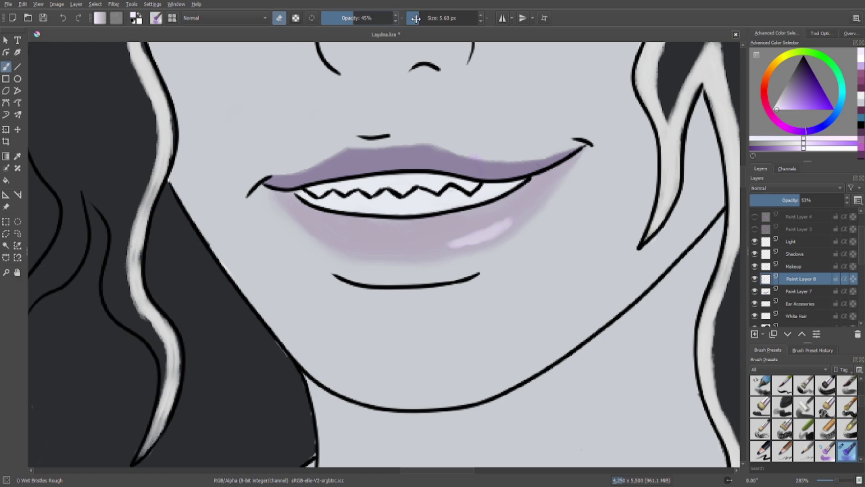
left_click_drag(415, 18, 425, 18)
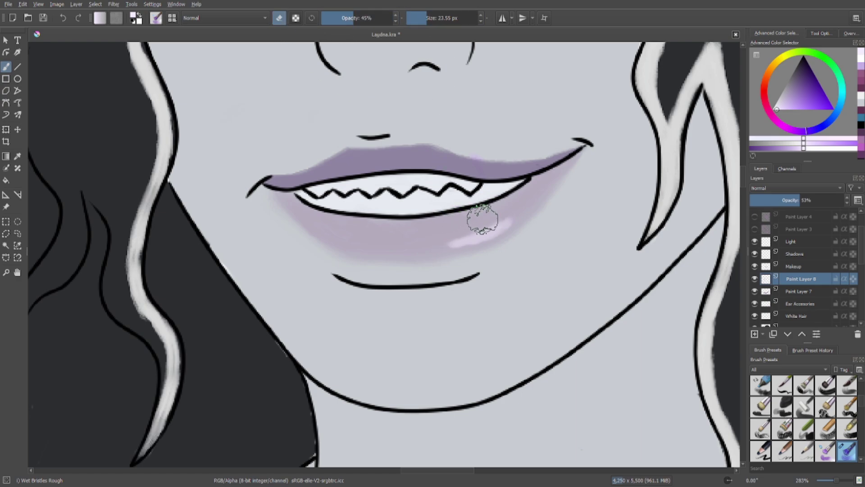
mouse_move(482, 219)
left_mouse_down()
mouse_move(449, 231)
mouse_move(486, 216)
mouse_move(443, 235)
left_mouse_up()
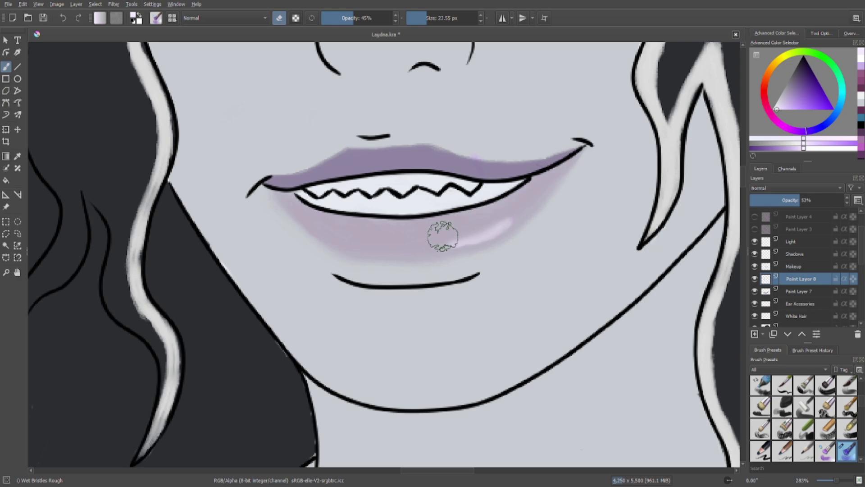
Check the lower lip highlight against the face and the whole figure.
scroll(506, 222, "down", 10)
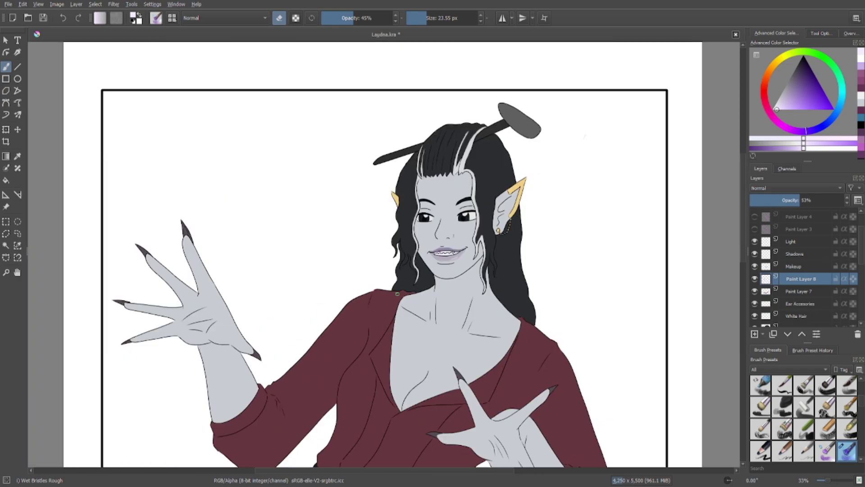
scroll(324, 287, "down", 1)
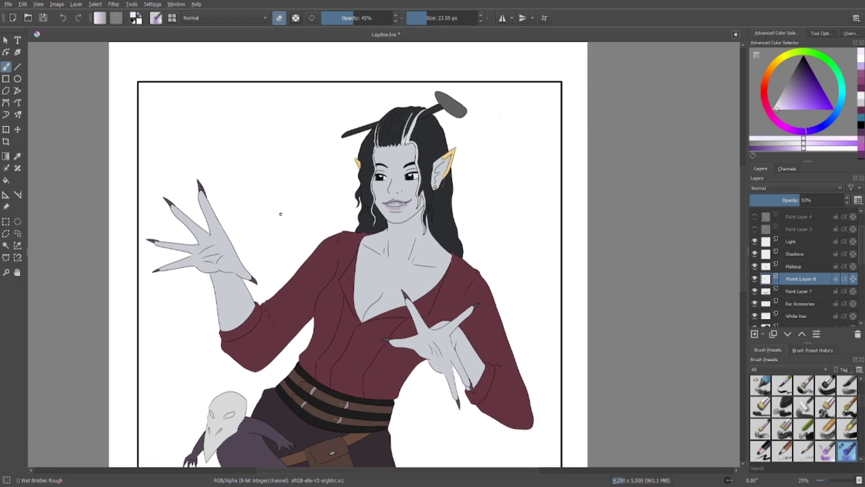
scroll(280, 214, "down", 2)
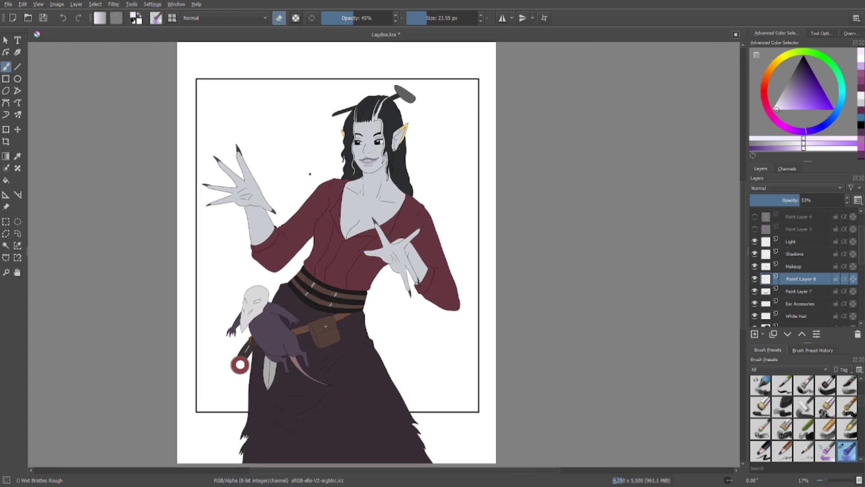
scroll(309, 174, "up", 1)
scroll(383, 179, "up", 1)
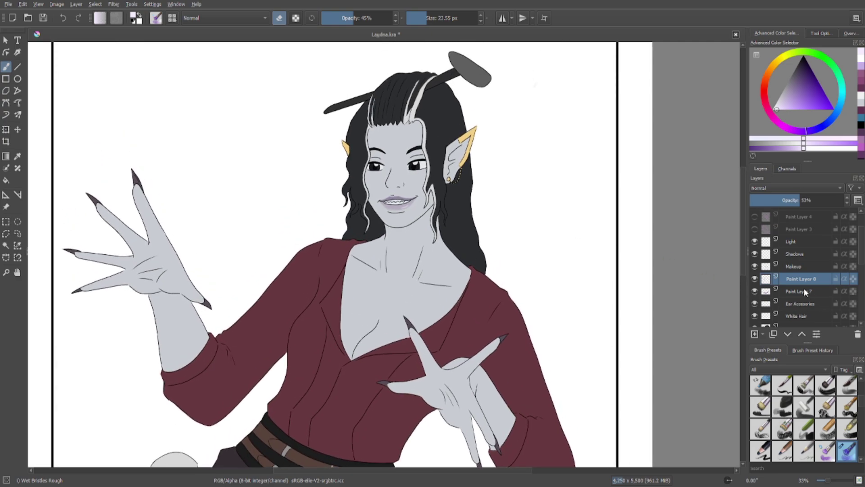
Try Paint Layer 7 of the lip makeup at 27% opacity and undo the change.
left_click(804, 291)
left_click_drag(783, 201, 775, 203)
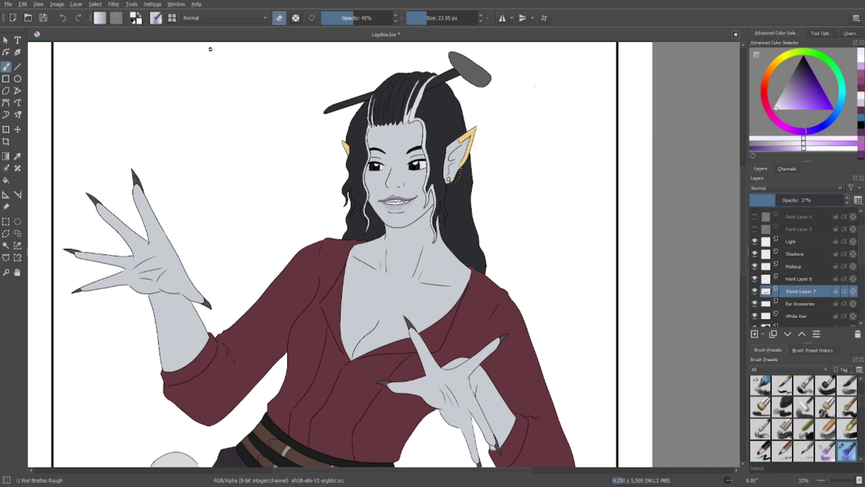
key("ctrl+z")
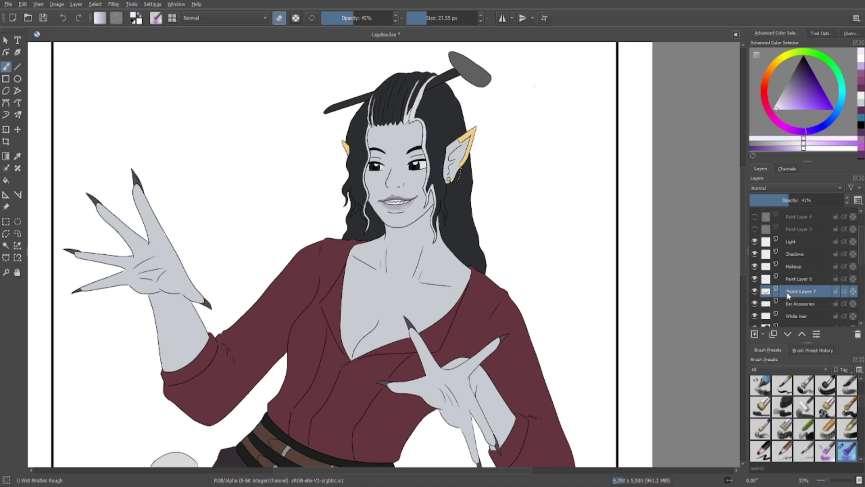
Lower the Makeup layer's opacity to about 59%.
left_click(793, 280)
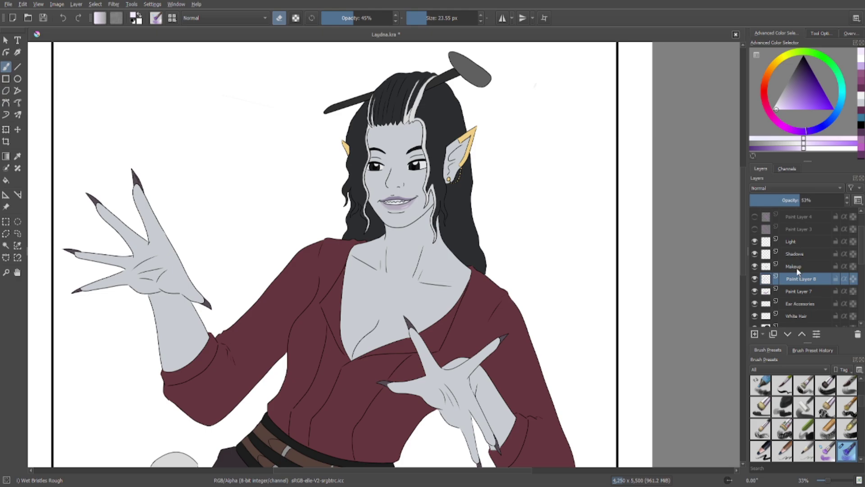
left_click(796, 266)
left_click_drag(820, 201, 809, 201)
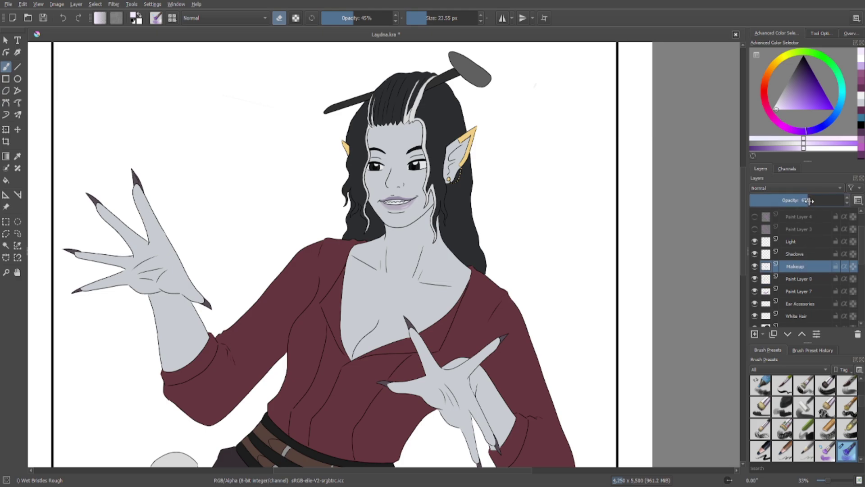
Check the lips against the whole figure, and add a new paint layer directly below Paint Layer 7.
scroll(534, 254, "down", 2)
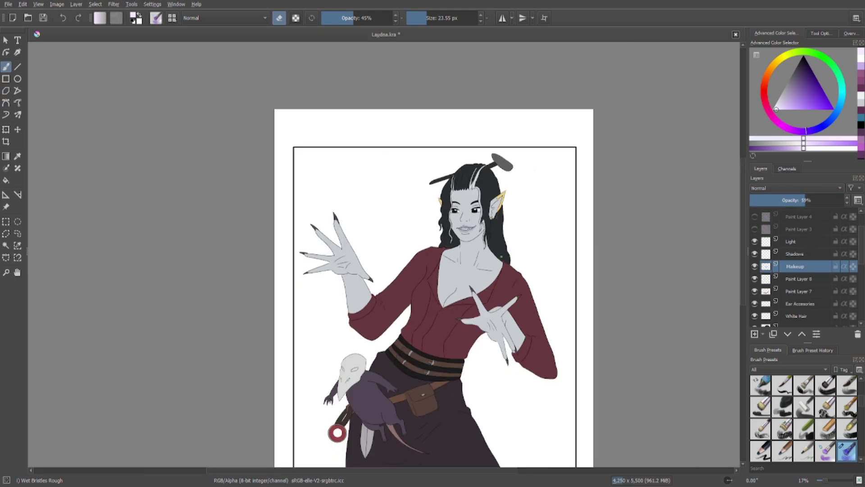
left_click_drag(337, 433, 325, 404)
scroll(455, 203, "up", 6)
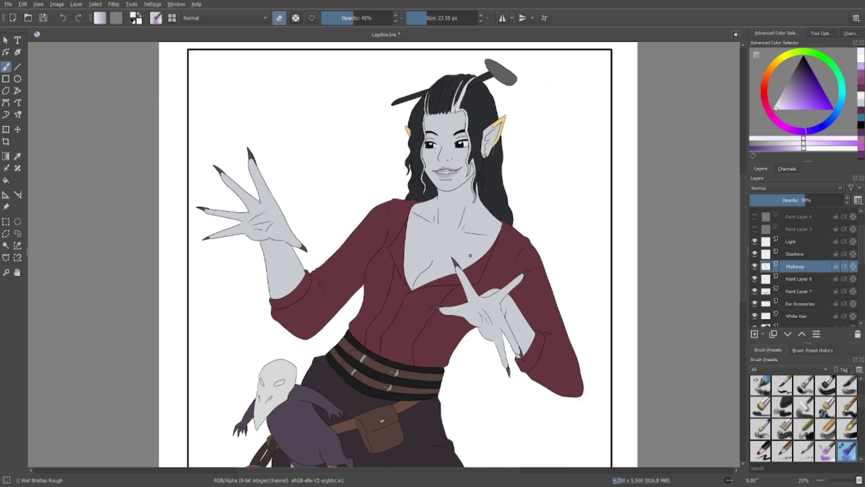
scroll(463, 230, "up", 1)
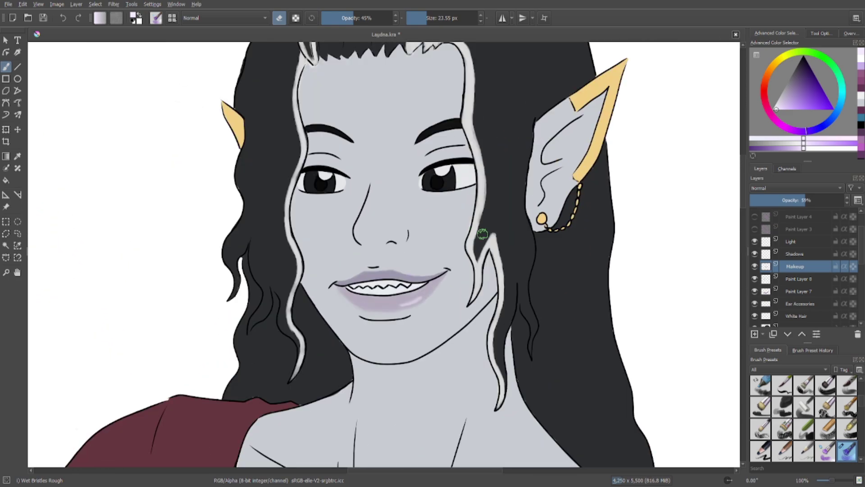
left_click_drag(440, 210, 479, 250)
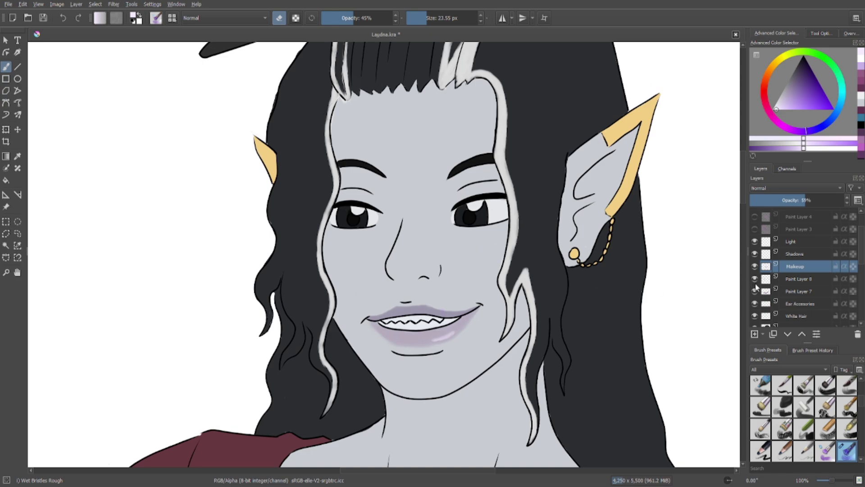
left_click(782, 276)
left_click(755, 334)
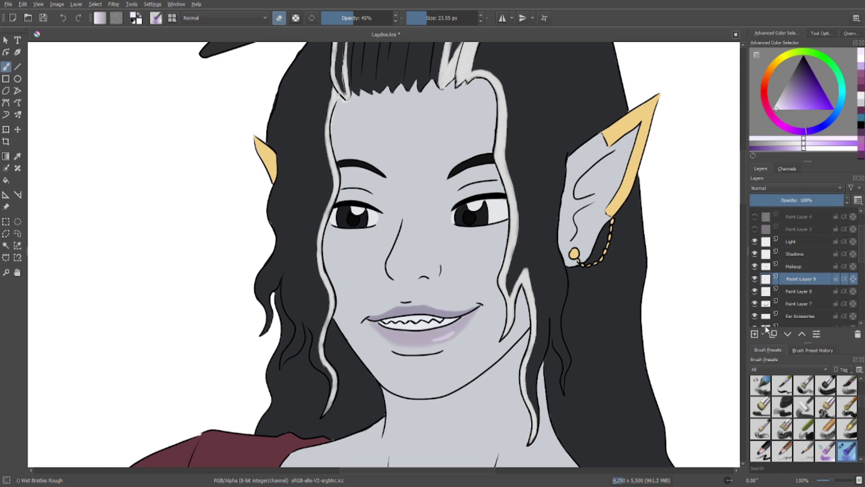
left_click_drag(791, 273, 800, 305)
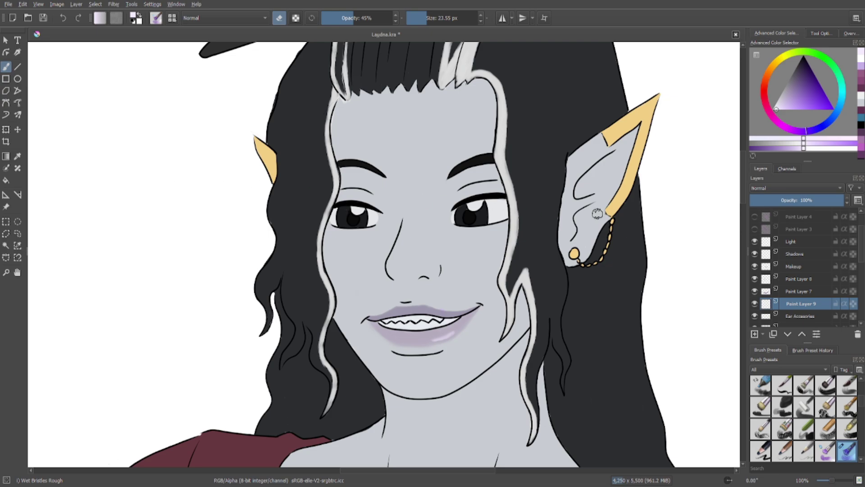
Paint dusky purple eyeshadow over the right-hand eyelid with the brush at 100% opacity and 23.55 px, and clean its edges with the eraser.
left_click_drag(800, 89, 796, 85)
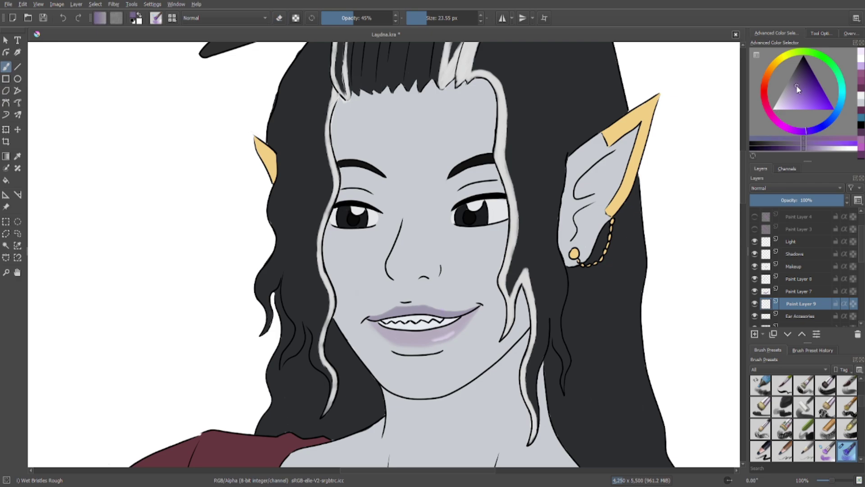
left_click(796, 82)
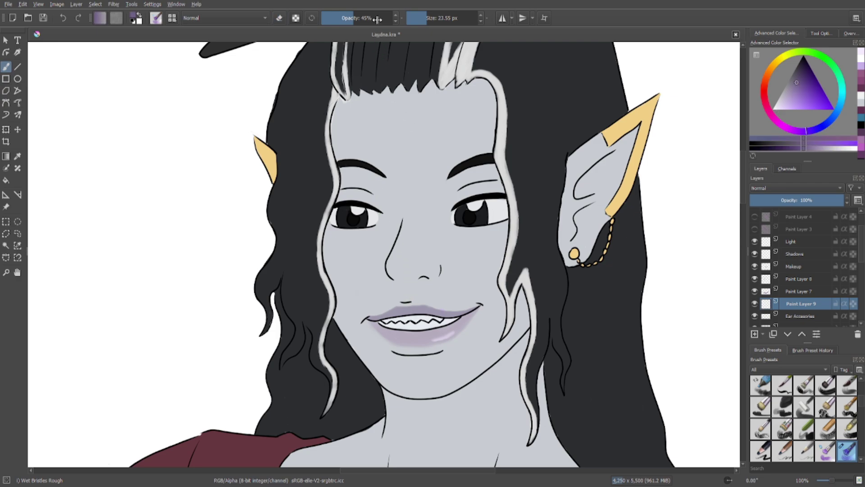
left_click_drag(377, 20, 406, 19)
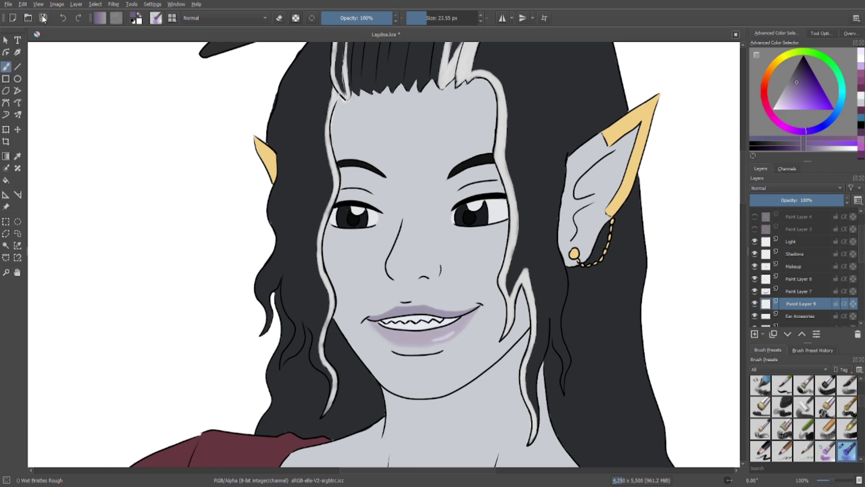
mouse_move(461, 201)
left_mouse_down()
mouse_move(448, 196)
mouse_move(462, 198)
mouse_move(451, 212)
left_mouse_up()
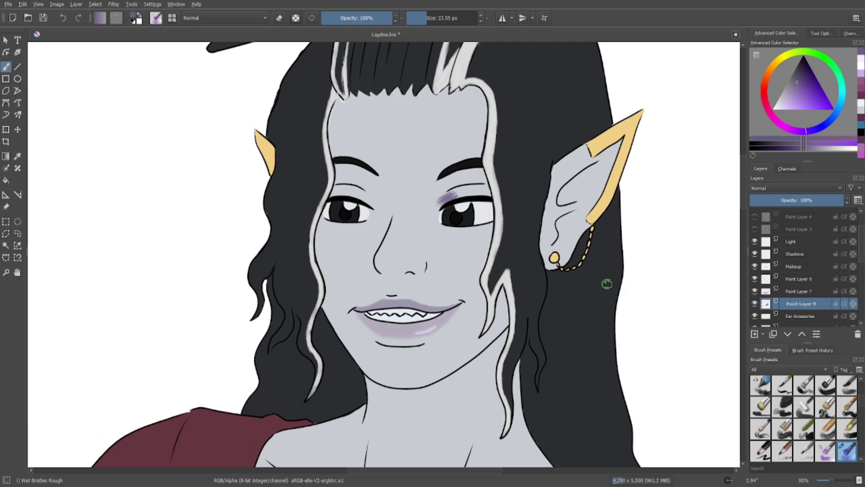
scroll(423, 198, "up", 2)
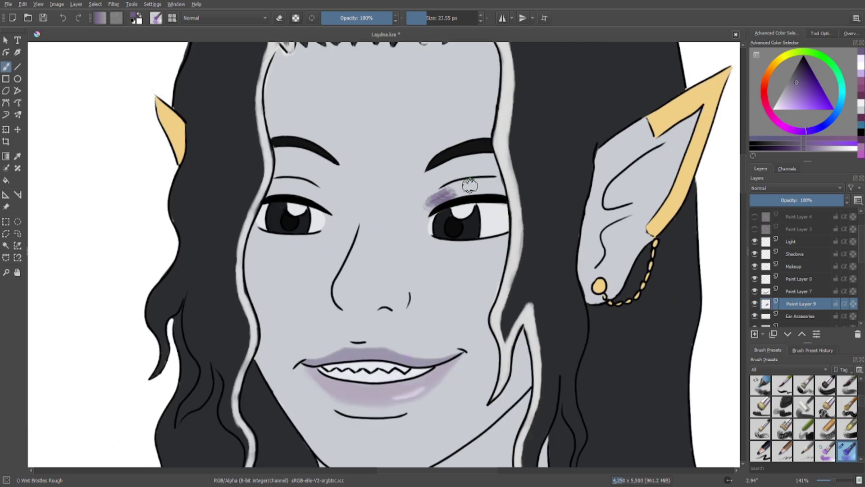
mouse_move(435, 204)
left_mouse_down()
mouse_move(462, 190)
mouse_move(443, 201)
mouse_move(501, 190)
mouse_move(442, 201)
mouse_move(489, 188)
mouse_move(476, 183)
mouse_move(492, 184)
mouse_move(433, 205)
left_mouse_up()
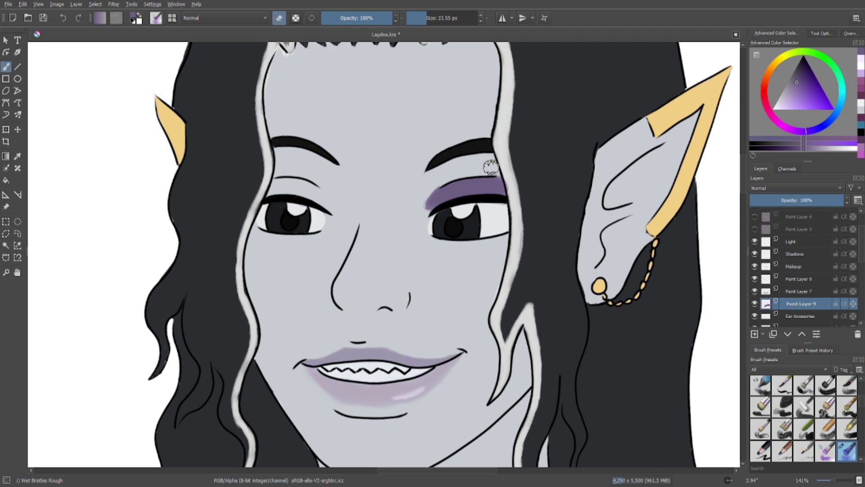
left_click_drag(429, 168, 416, 191)
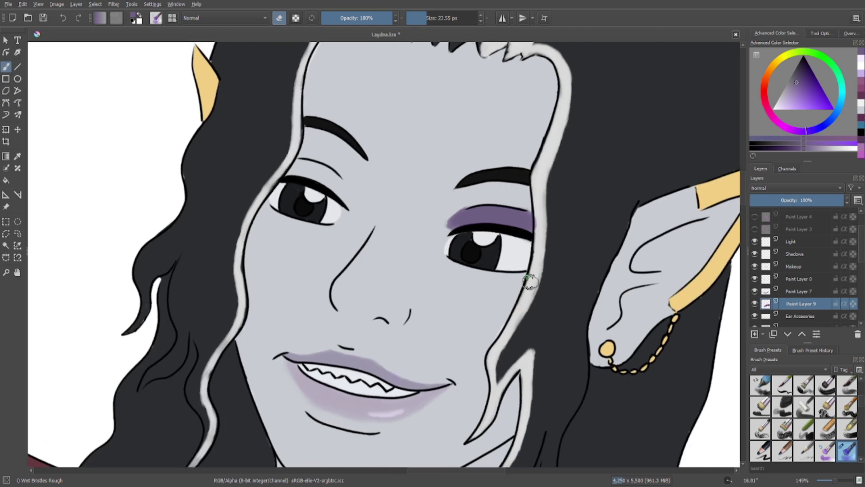
left_click_drag(530, 281, 589, 290)
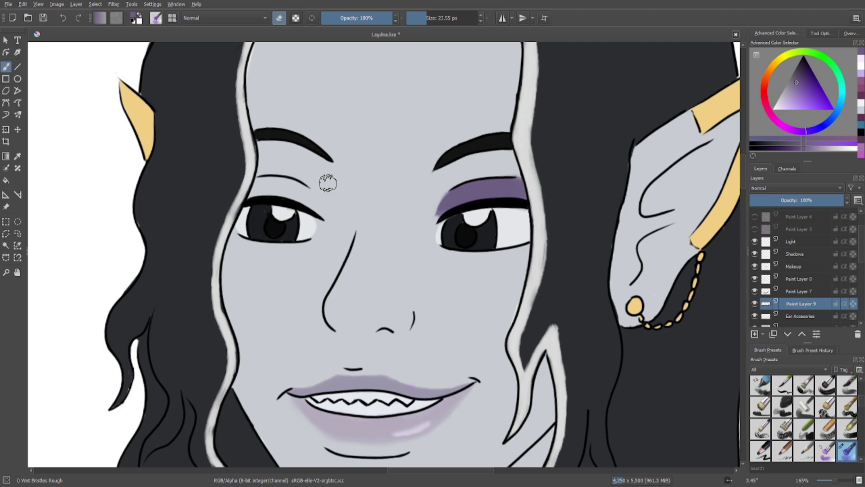
Fill the left-hand eyelid with the same purple eyeshadow and erase the paint spilling past its edges.
left_click(282, 19)
mouse_move(264, 191)
left_mouse_down()
mouse_move(320, 209)
mouse_move(294, 189)
mouse_move(303, 199)
mouse_move(250, 196)
mouse_move(264, 183)
left_mouse_up()
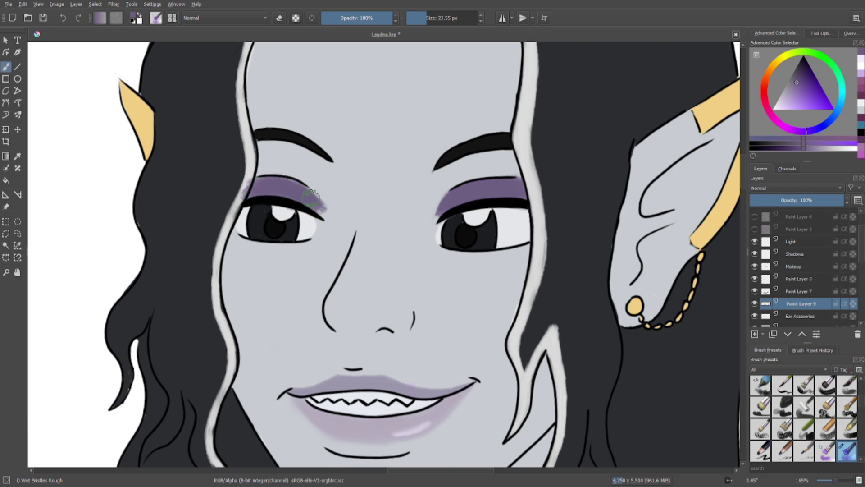
left_click_drag(311, 197, 293, 188)
left_click(278, 17)
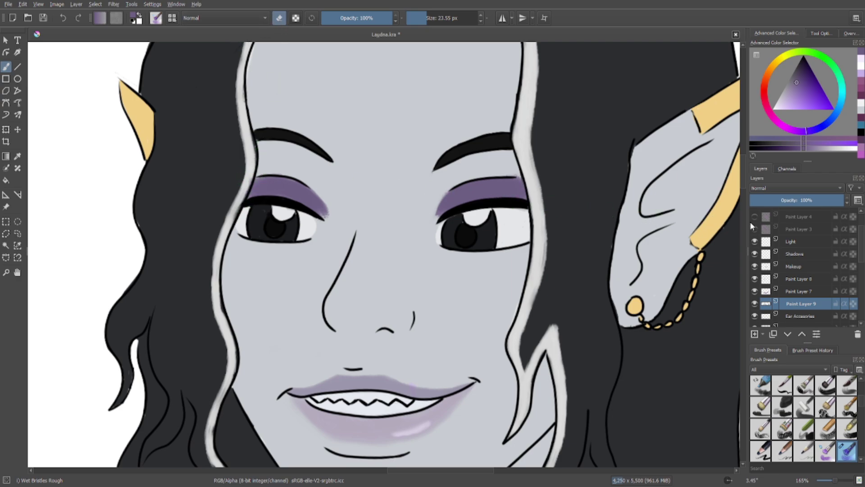
Compare the eyeshadow with its layer hidden and shown, and set Paint Layer 9's opacity to 85%.
left_click(797, 205)
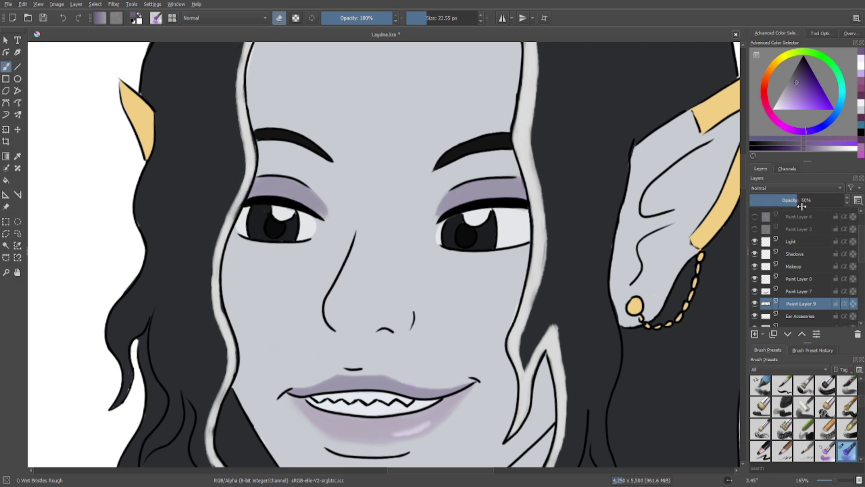
left_click(805, 209)
scroll(781, 234, "up", 1)
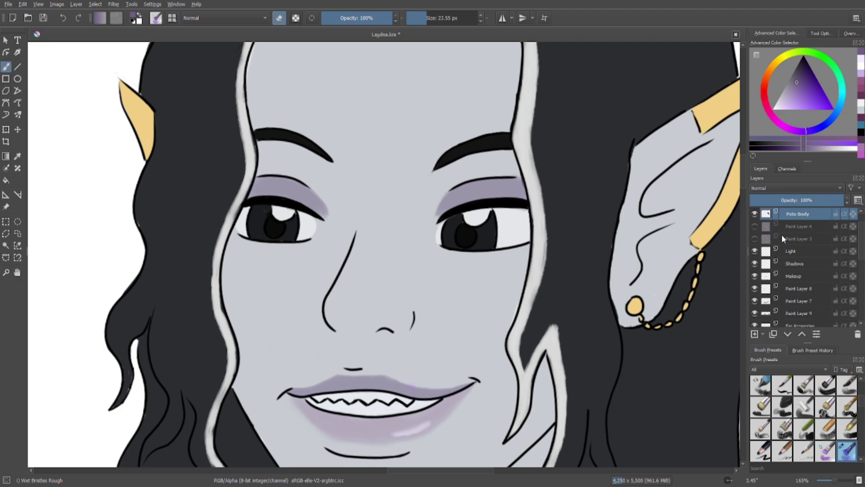
left_click(794, 276)
left_click(795, 288)
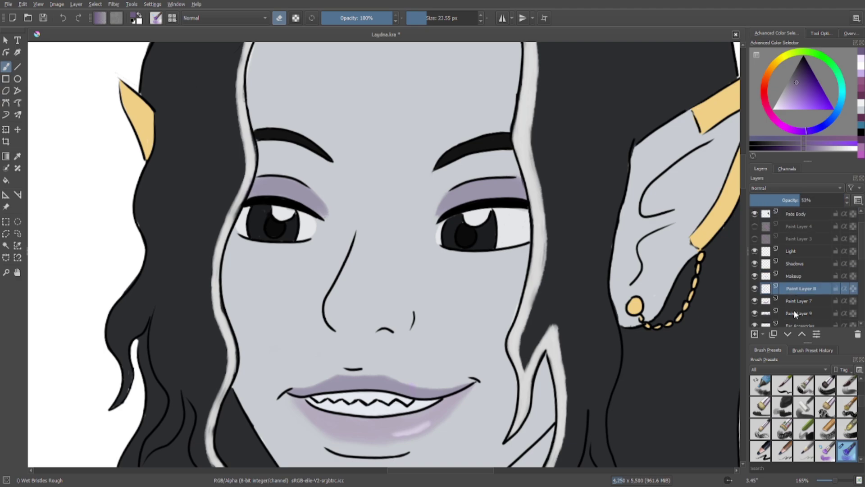
left_click(794, 310)
left_click(755, 312)
left_click(755, 312)
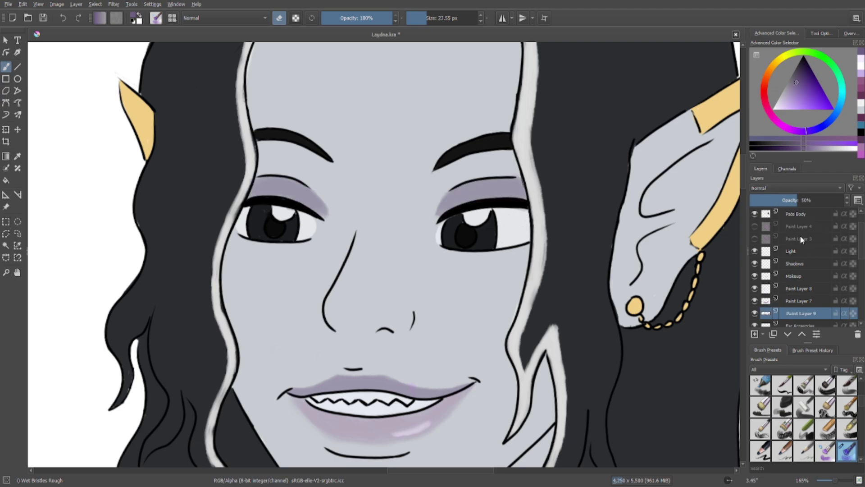
left_click(816, 202)
left_click(830, 201)
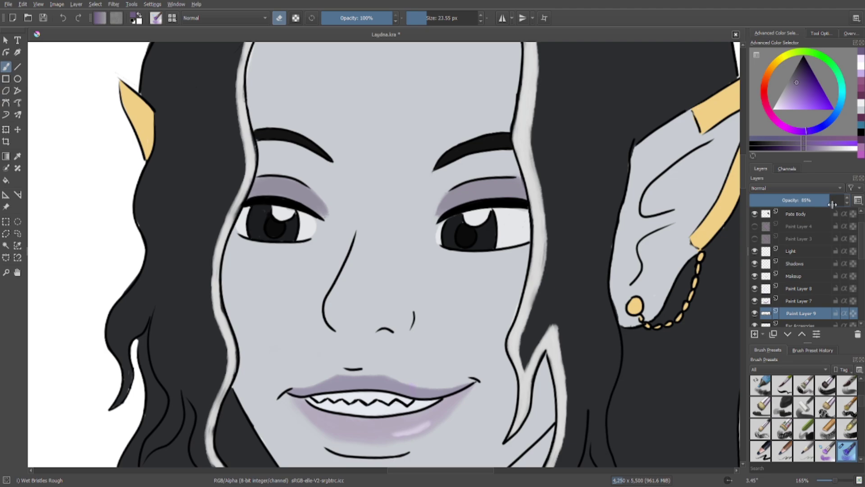
On a new layer below Paint Layer 9, paint a darker greyish purple along the right-hand eyelid's crease down to the inner corner.
left_click(790, 323)
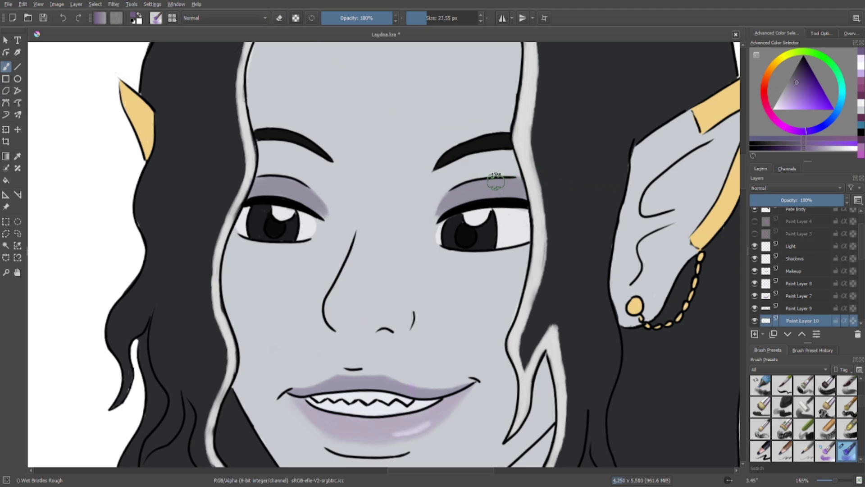
mouse_move(499, 179)
left_mouse_down()
mouse_move(483, 179)
mouse_move(504, 170)
mouse_move(482, 171)
mouse_move(509, 166)
left_mouse_up()
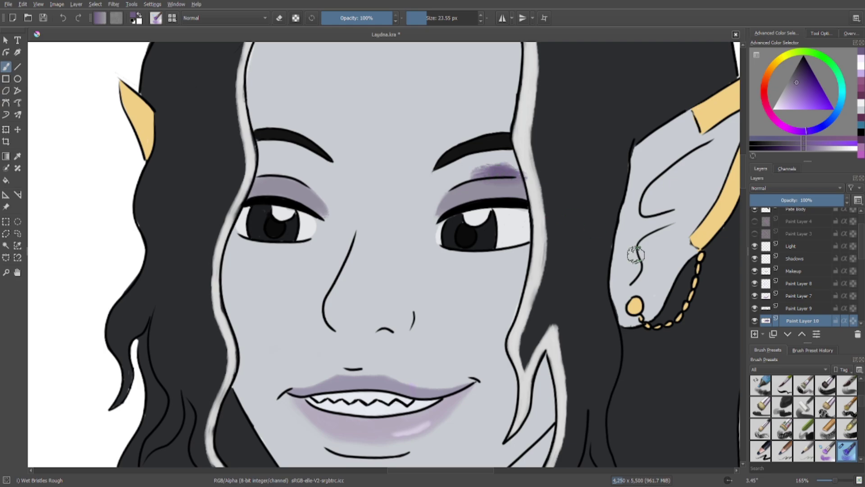
left_click(789, 310)
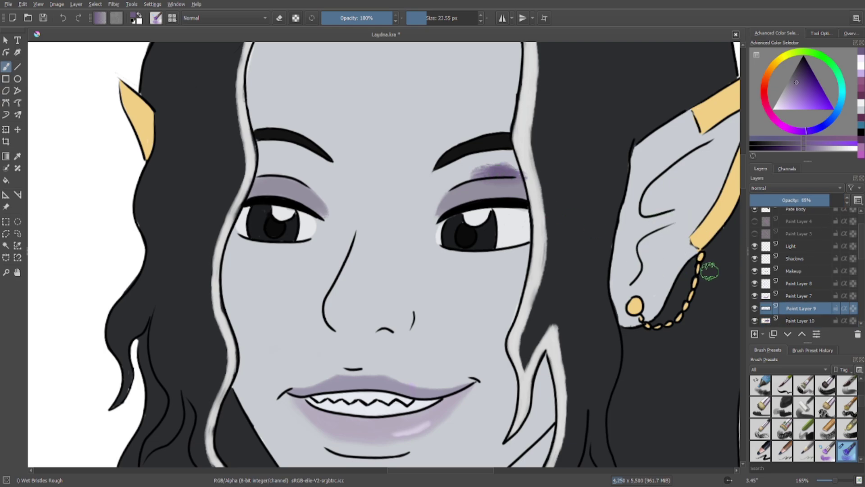
left_click(776, 321)
left_click(796, 78)
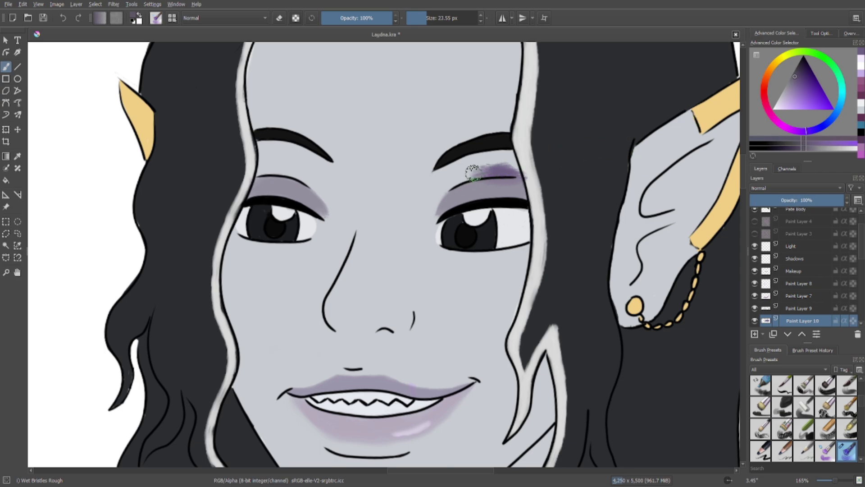
mouse_move(471, 170)
left_mouse_down()
mouse_move(518, 175)
mouse_move(475, 176)
mouse_move(443, 203)
mouse_move(471, 188)
mouse_move(449, 198)
mouse_move(487, 189)
mouse_move(449, 202)
mouse_move(519, 189)
mouse_move(515, 167)
mouse_move(496, 167)
mouse_move(439, 213)
left_mouse_up()
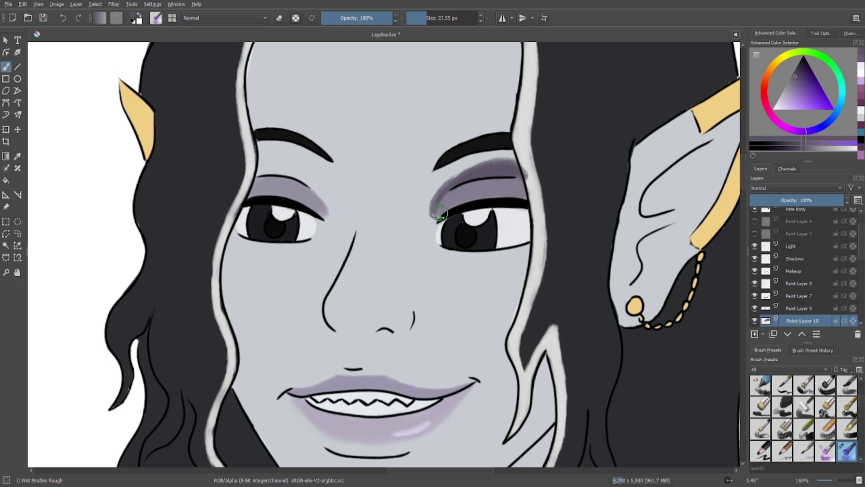
Soften the dark crease shadow with the eraser at 56% opacity and set Paint Layer 10's opacity to 84%.
key("e")
mouse_move(419, 198)
left_mouse_down()
mouse_move(428, 198)
mouse_move(440, 174)
mouse_move(428, 201)
mouse_move(450, 166)
mouse_move(433, 199)
mouse_move(484, 160)
mouse_move(460, 170)
mouse_move(526, 162)
mouse_move(463, 166)
mouse_move(473, 163)
left_mouse_up()
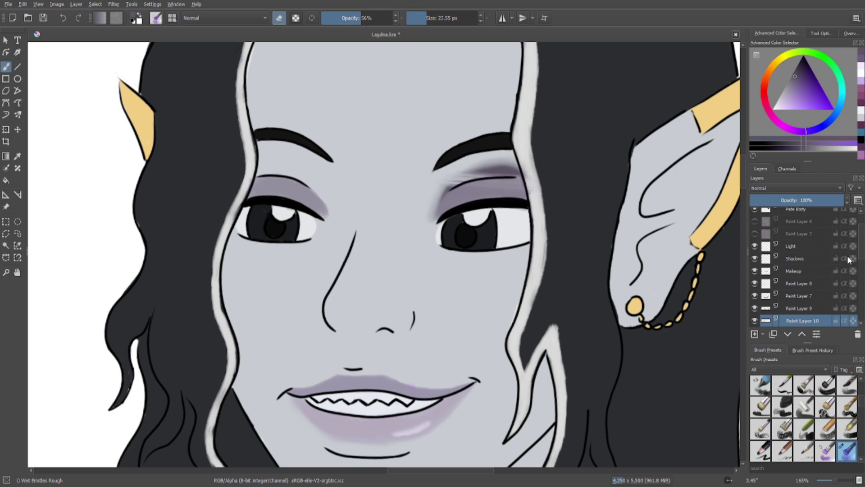
left_click(810, 203)
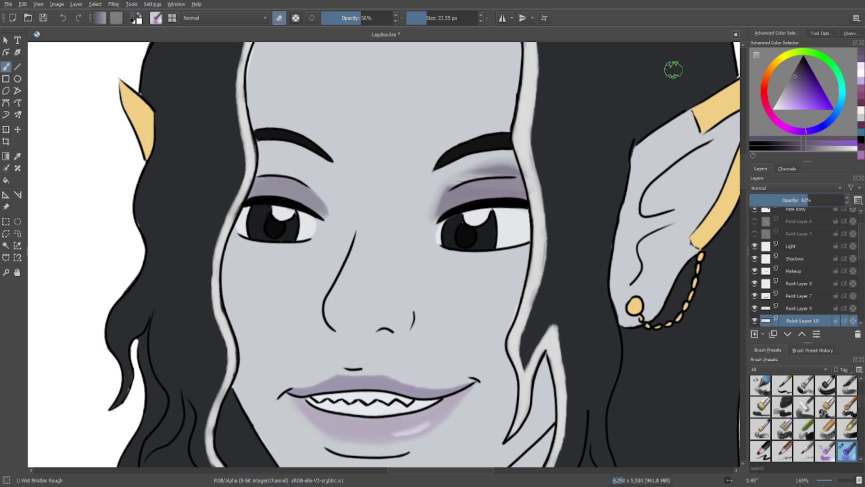
left_click(62, 19)
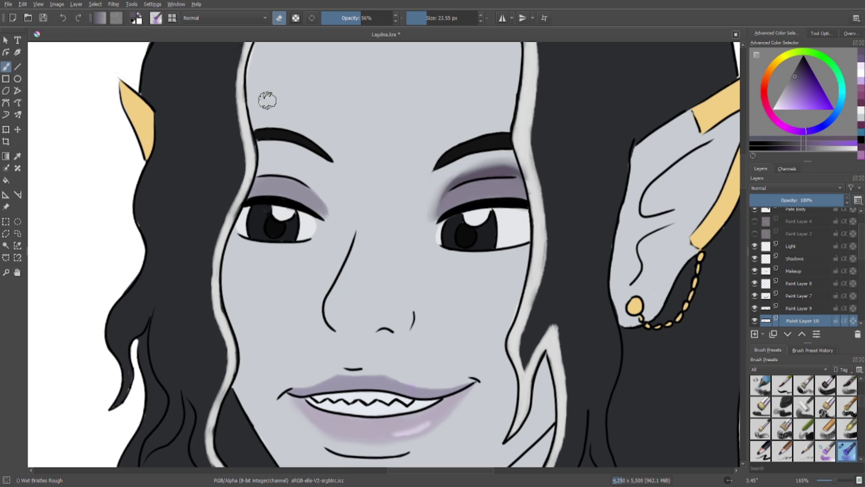
left_click(805, 202)
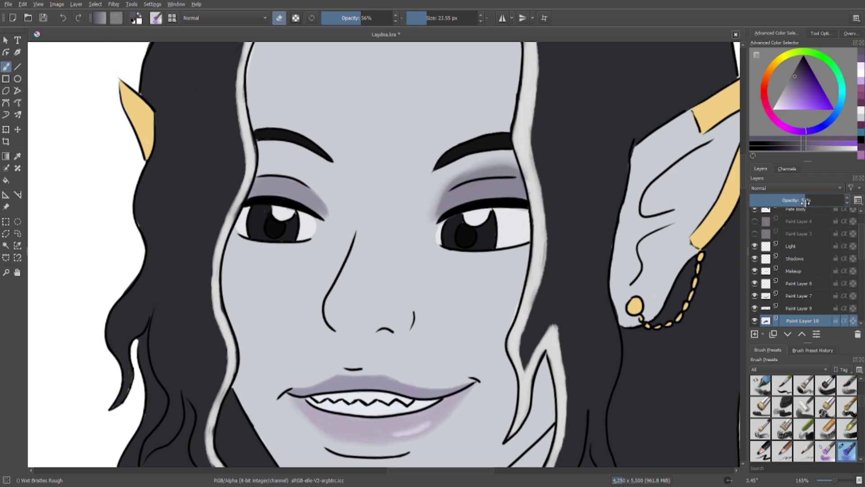
left_click(825, 201)
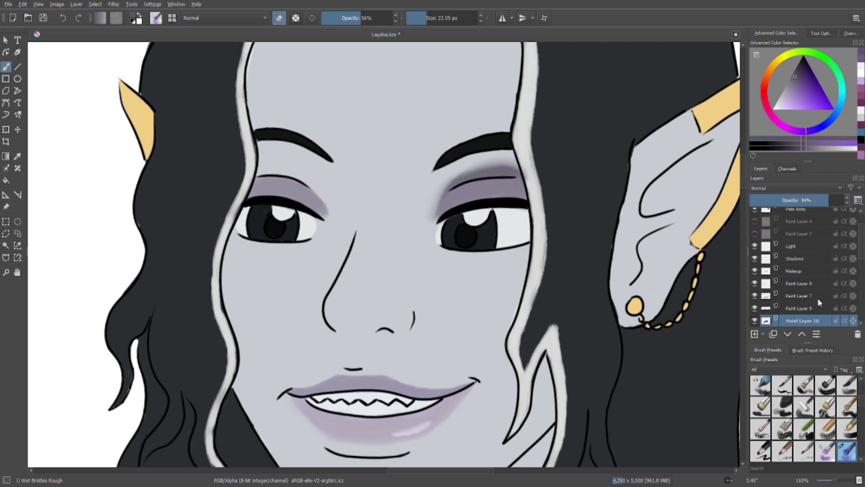
Delete Paint Layer 10 with the dark crease shadow and set Paint Layer 9's opacity to 80%.
left_click(809, 307)
left_click(814, 201)
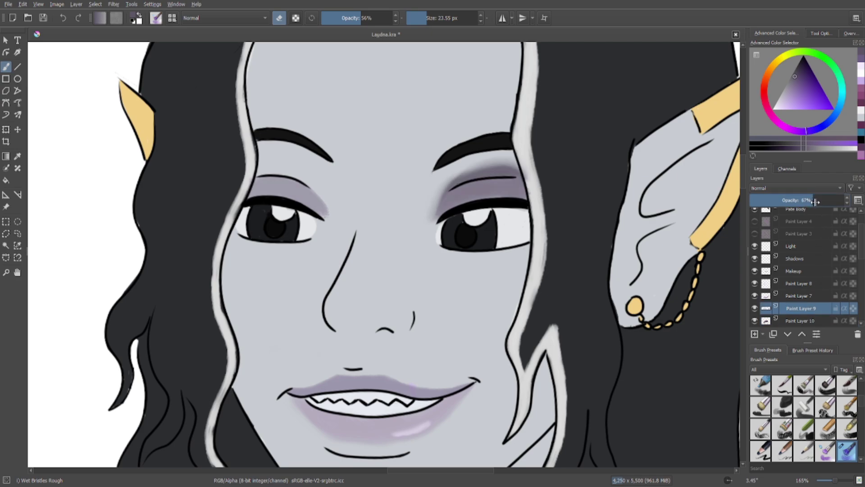
left_click(784, 321)
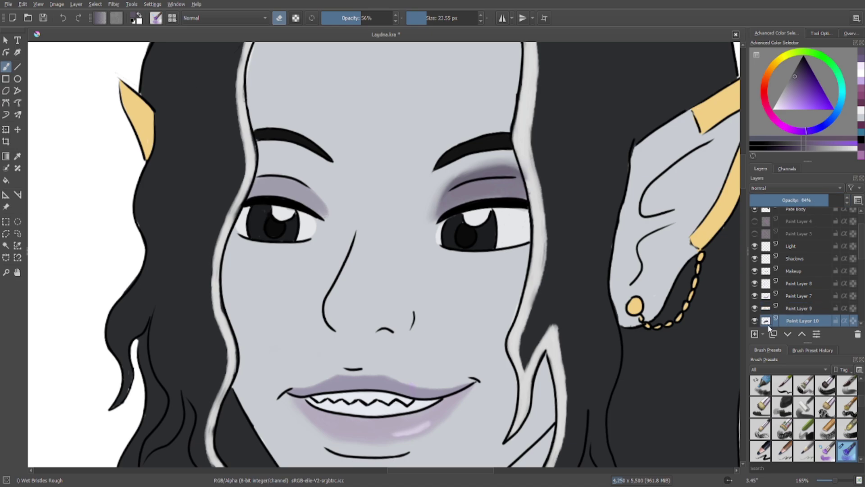
left_click(857, 334)
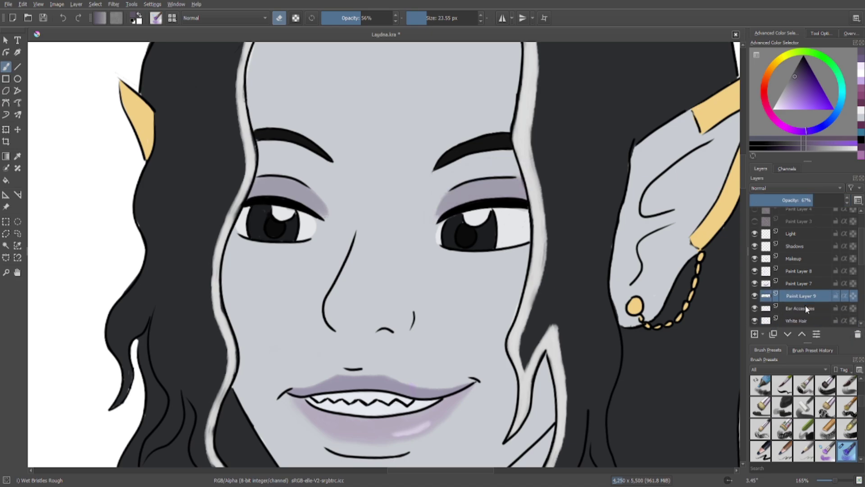
left_click(826, 200)
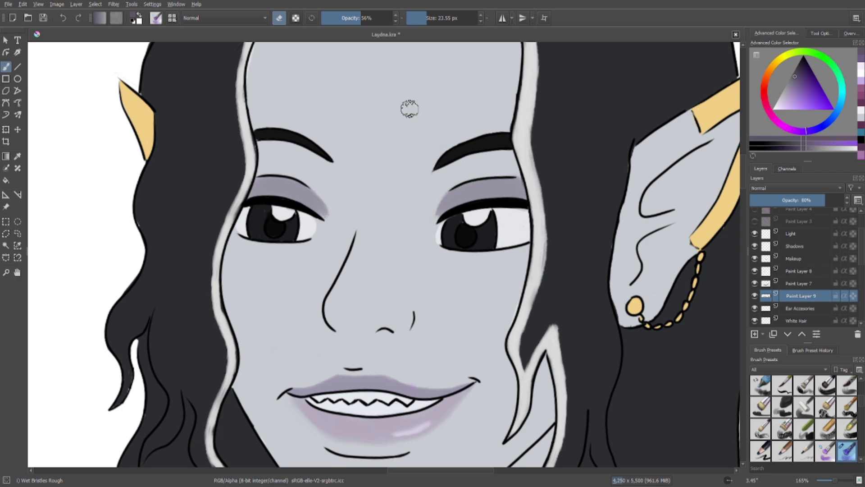
Paint greyish purple shadow above both eyelid creases up to the brows and clean its edges with the eraser at 74% opacity.
key("e")
mouse_move(463, 195)
left_mouse_down()
mouse_move(482, 173)
mouse_move(456, 184)
mouse_move(492, 173)
mouse_move(460, 178)
mouse_move(503, 166)
mouse_move(487, 172)
mouse_move(519, 171)
mouse_move(497, 174)
mouse_move(527, 205)
mouse_move(533, 190)
mouse_move(515, 176)
mouse_move(459, 167)
mouse_move(476, 160)
mouse_move(454, 171)
mouse_move(477, 170)
mouse_move(448, 189)
mouse_move(515, 170)
mouse_move(500, 157)
mouse_move(453, 175)
mouse_move(443, 192)
mouse_move(513, 163)
left_mouse_up()
mouse_move(265, 175)
left_mouse_down()
mouse_move(305, 179)
mouse_move(254, 176)
mouse_move(310, 168)
mouse_move(277, 161)
mouse_move(295, 159)
mouse_move(284, 152)
mouse_move(324, 166)
mouse_move(265, 148)
mouse_move(275, 145)
mouse_move(279, 150)
mouse_move(264, 158)
mouse_move(279, 166)
mouse_move(268, 167)
mouse_move(313, 170)
mouse_move(260, 157)
mouse_move(273, 157)
mouse_move(269, 168)
mouse_move(312, 173)
mouse_move(267, 156)
mouse_move(306, 158)
mouse_move(268, 154)
mouse_move(321, 163)
mouse_move(256, 148)
mouse_move(284, 151)
mouse_move(316, 181)
left_mouse_up()
left_click(374, 18)
left_click(279, 18)
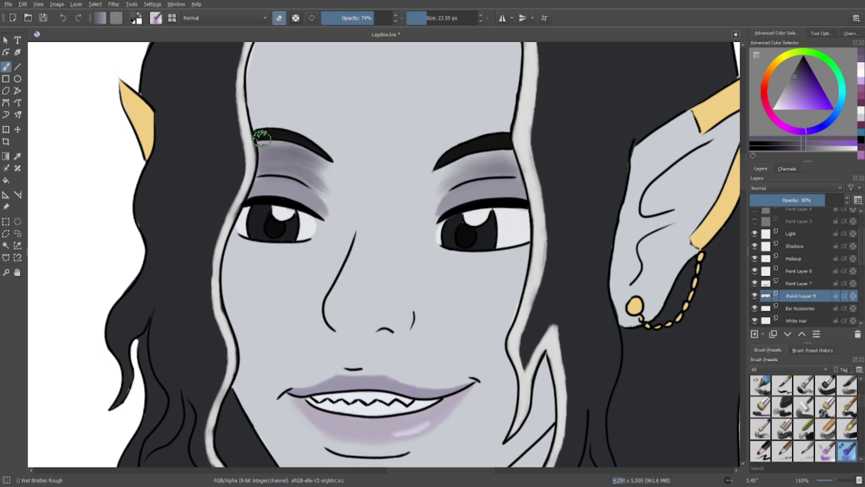
Try softening the left-hand eyeshadow below the brow with the eraser at different sizes and opacities, and undo the last strokes.
left_click_drag(353, 23, 350, 19)
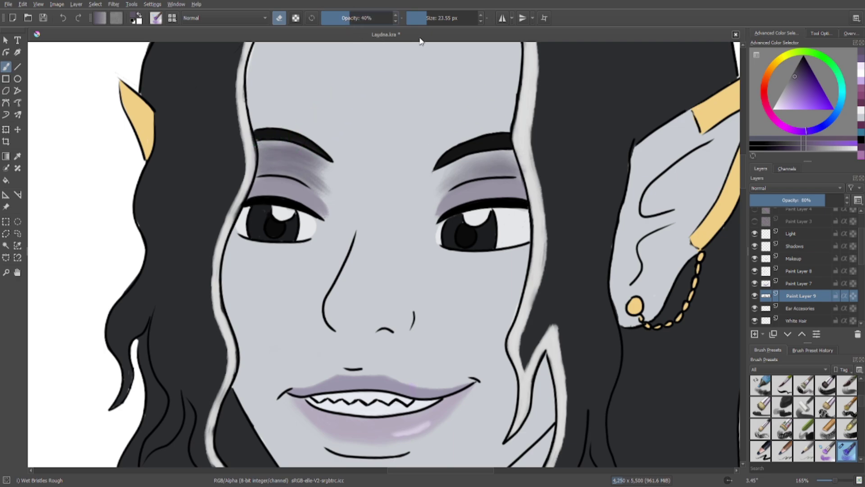
left_click(444, 18)
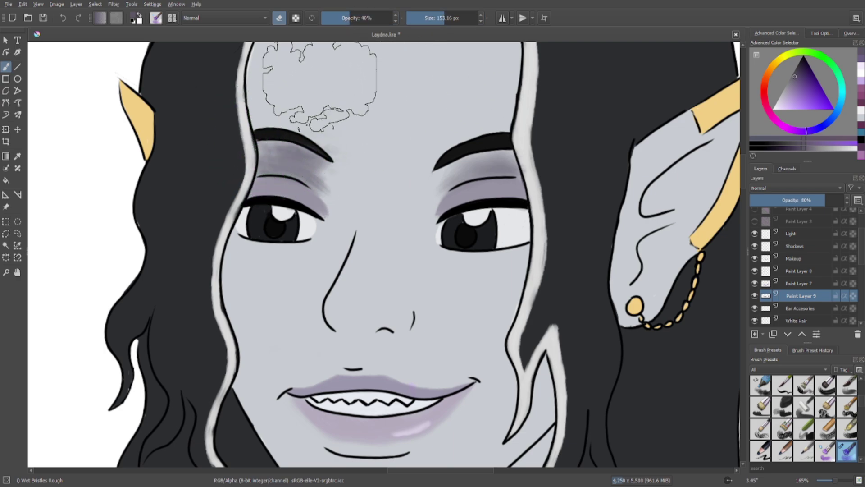
left_click_drag(346, 18, 378, 20)
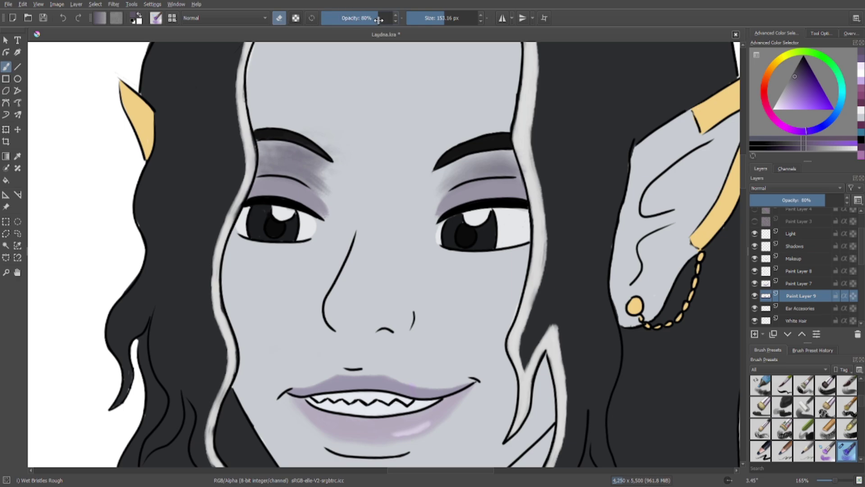
left_click_drag(437, 25, 424, 21)
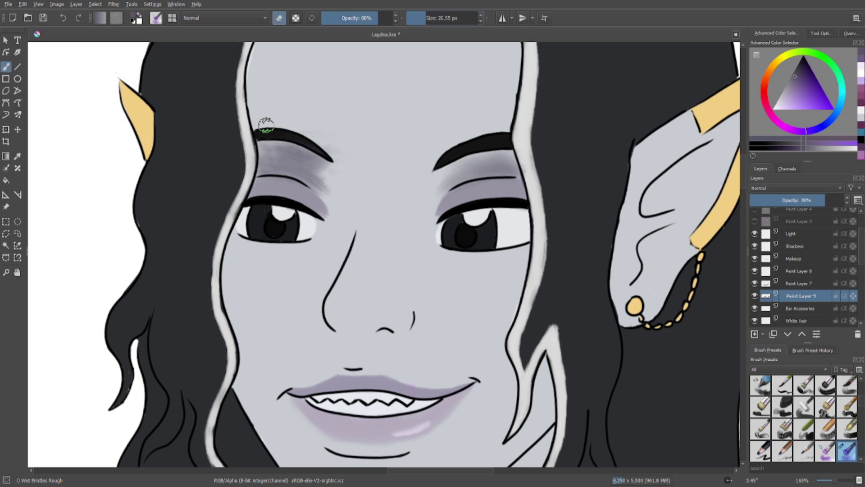
mouse_move(261, 142)
left_mouse_down()
mouse_move(312, 145)
mouse_move(322, 158)
left_mouse_up()
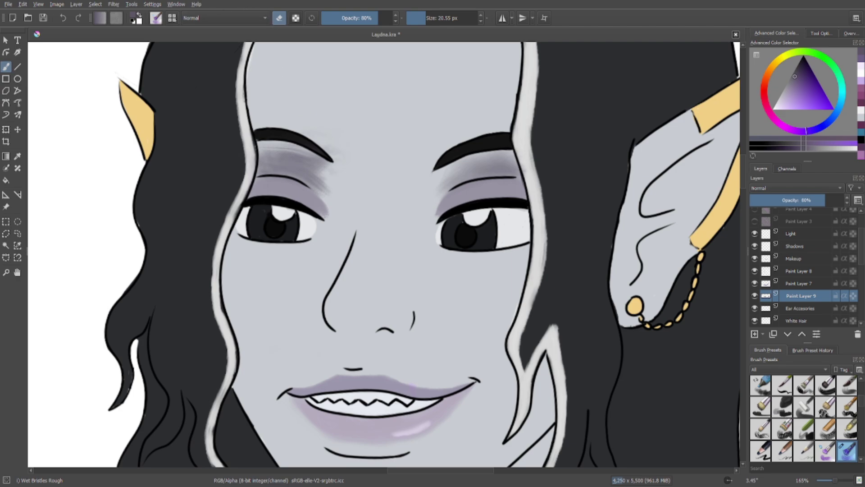
left_click(57, 17)
left_click(57, 17)
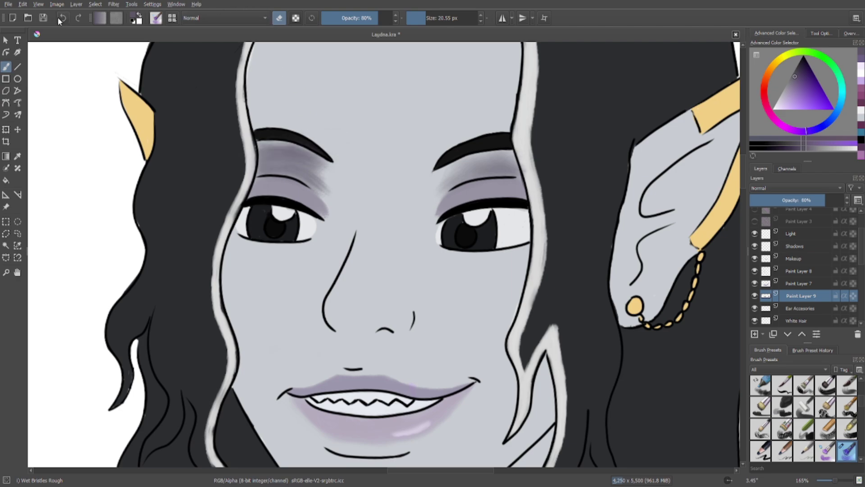
Lighten the shadow between the left-hand brow and crease using a 32.31 px eraser at 38% opacity.
scroll(392, 188, "down", 8)
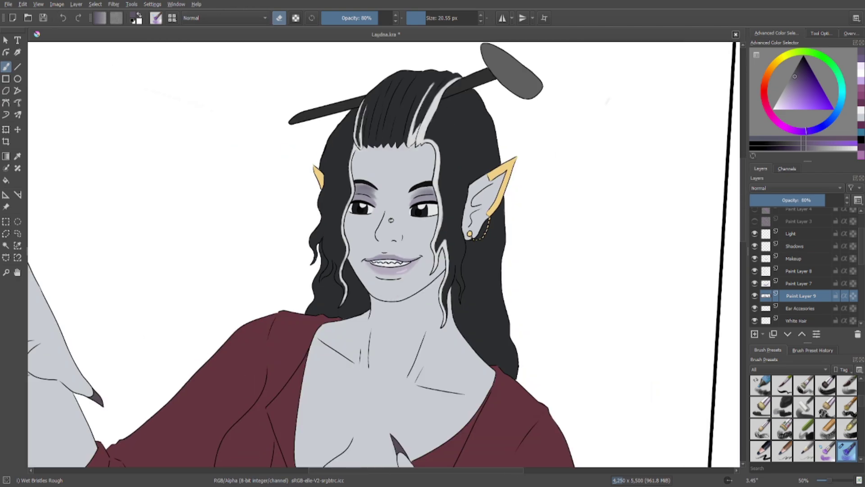
scroll(259, 246, "down", 1)
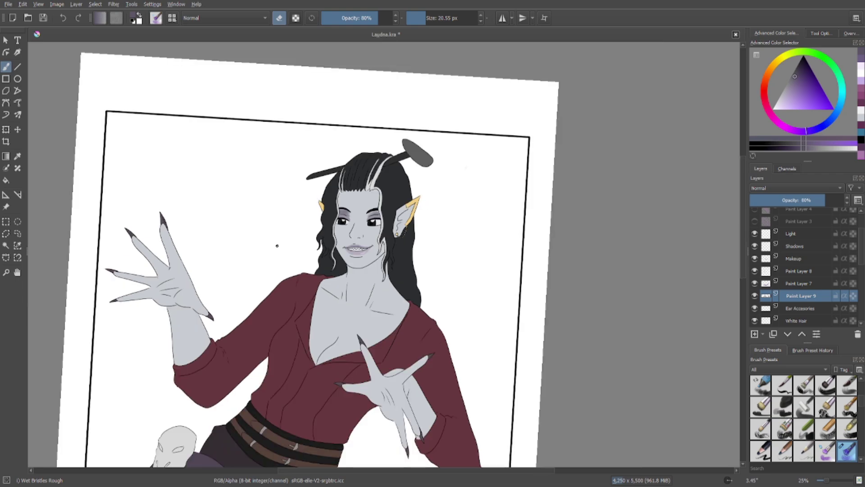
scroll(277, 246, "up", 6)
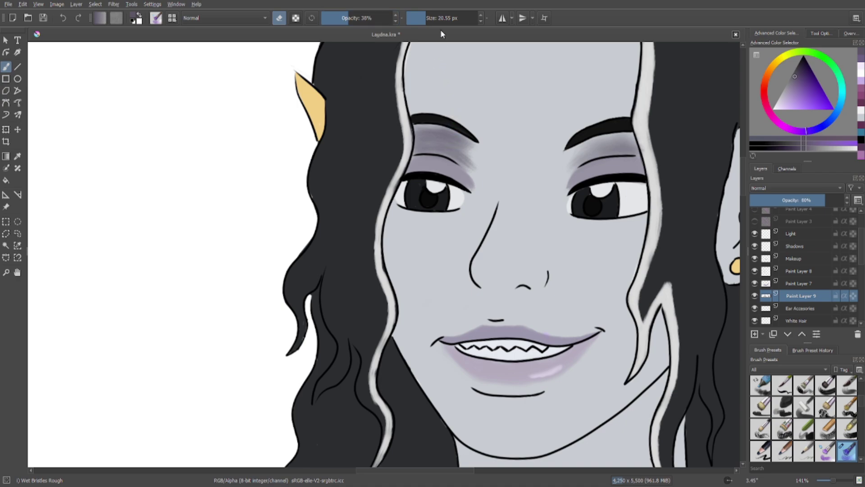
mouse_move(423, 19)
left_mouse_down()
mouse_move(432, 24)
mouse_move(424, 97)
left_mouse_up()
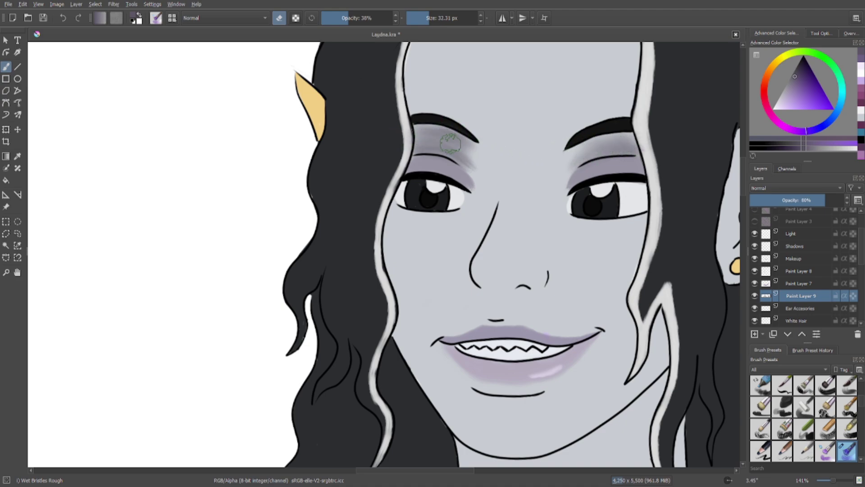
key("o")
key("o")
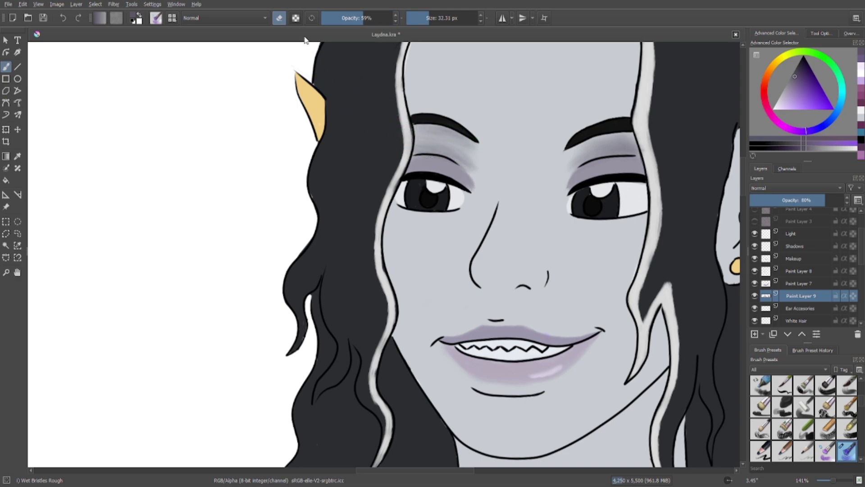
Paint the left-hand upper eyeshadow back in with the brush at 50% opacity, blending it up to the brow.
left_click(354, 22)
left_click_drag(355, 21, 356, 21)
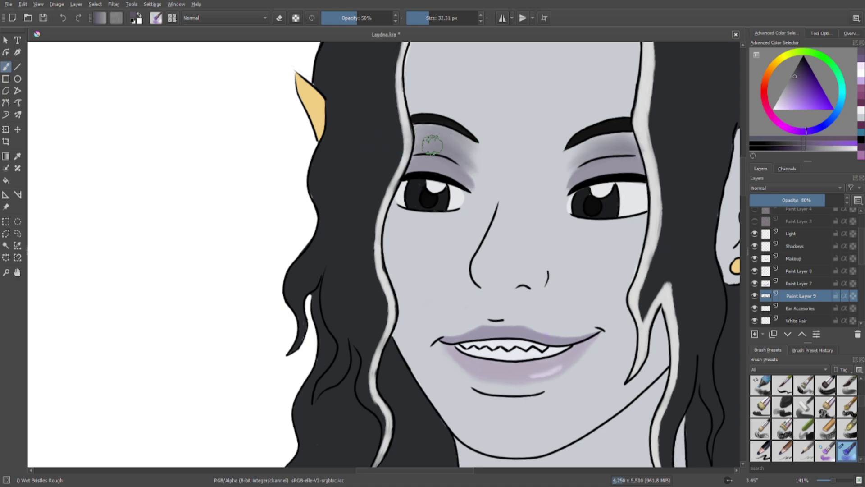
scroll(486, 216, "down", 2)
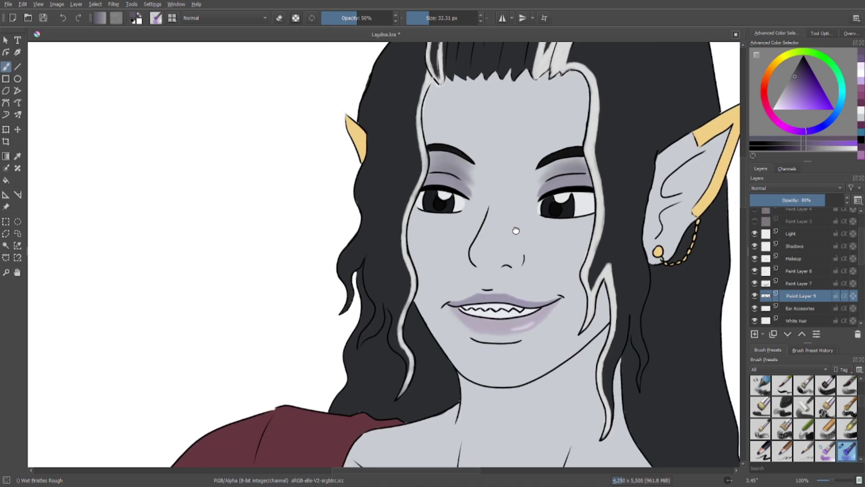
scroll(455, 224, "up", 2)
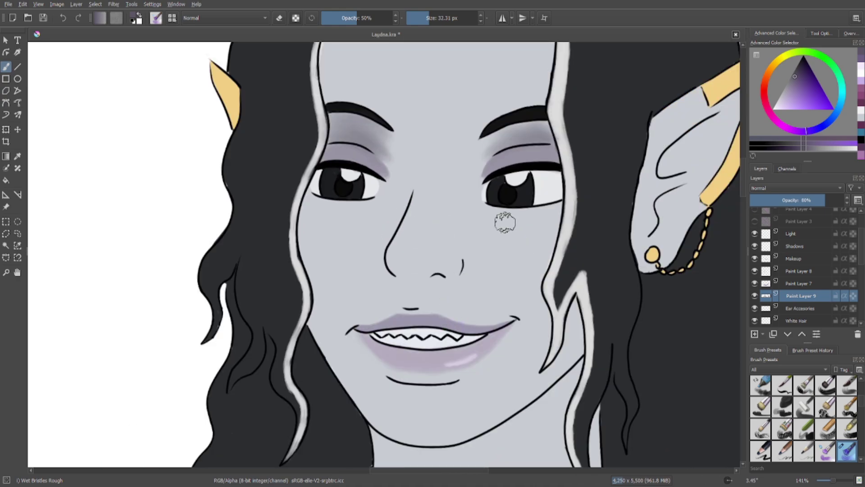
Paint a darker greyish purple under both lower lash lines with a 20.55 px brush at 100% opacity.
left_click_drag(379, 19, 396, 19)
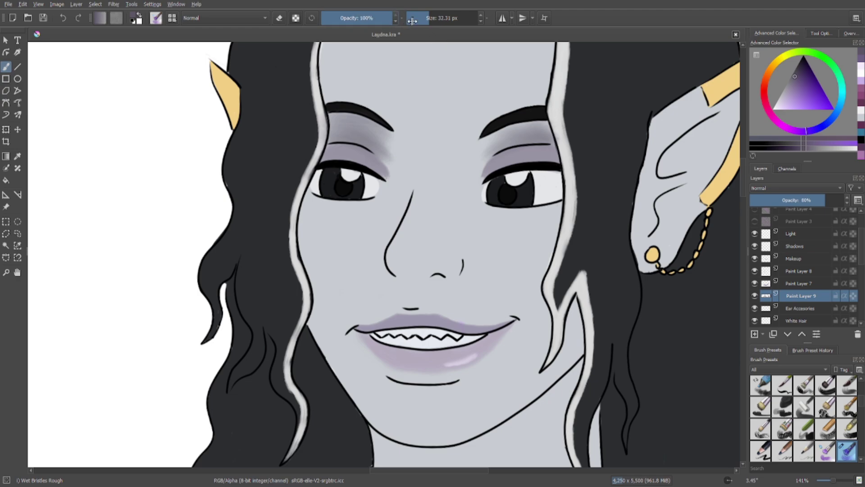
left_click(419, 18)
key("bracketright")
key("bracketright")
key("bracketright")
key("bracketright")
left_click(798, 70)
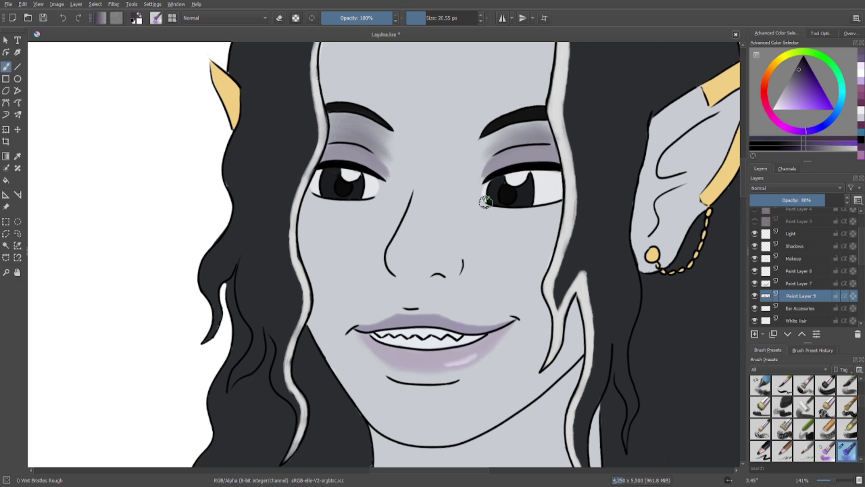
mouse_move(487, 203)
left_mouse_down()
mouse_move(518, 212)
mouse_move(561, 203)
mouse_move(539, 211)
left_mouse_up()
mouse_move(309, 192)
left_mouse_down()
mouse_move(338, 203)
mouse_move(373, 198)
left_mouse_up()
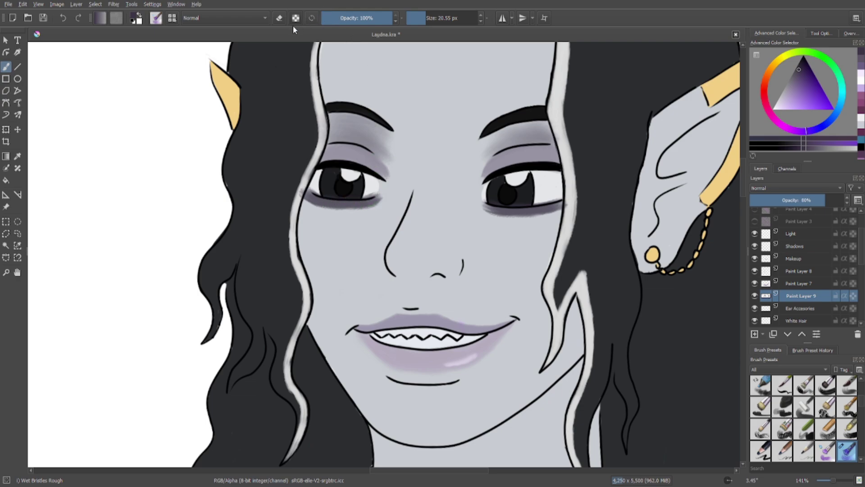
Erase the dark paint spilling into the eyes, and undo the erasing at the right-hand upper eyelid's inner corner.
left_click(279, 18)
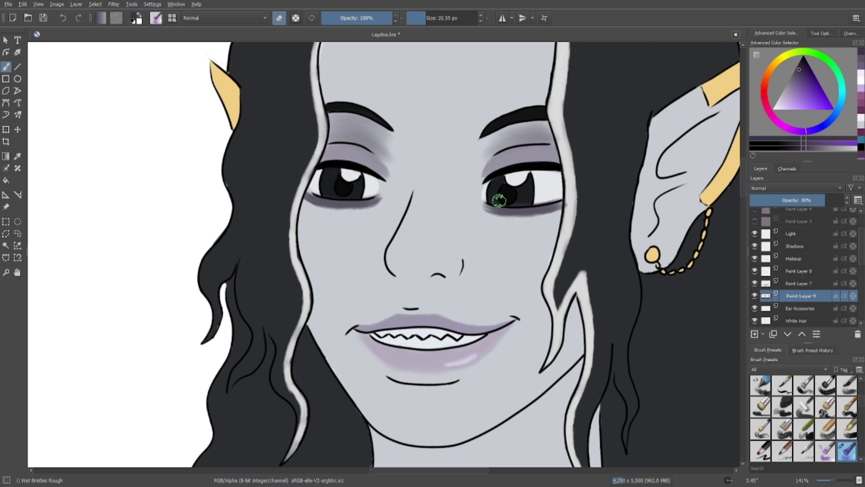
left_click_drag(489, 174, 485, 156)
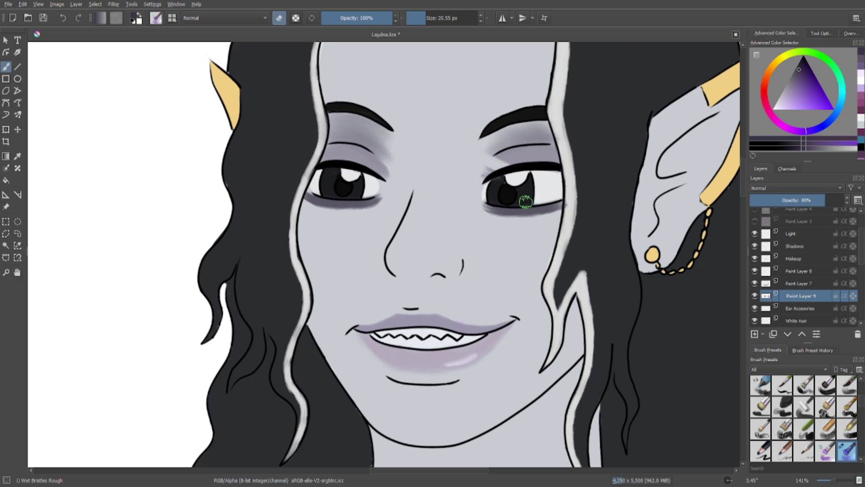
left_click(64, 18)
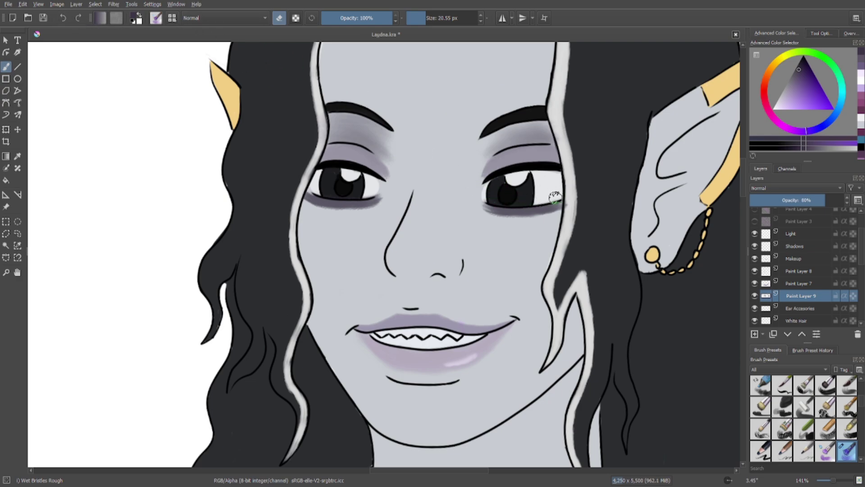
key("ctrl+shift+z")
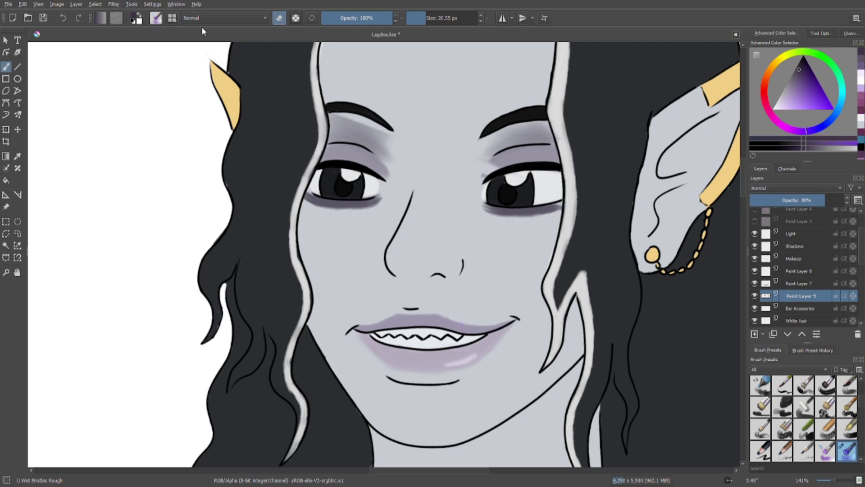
left_click(62, 18)
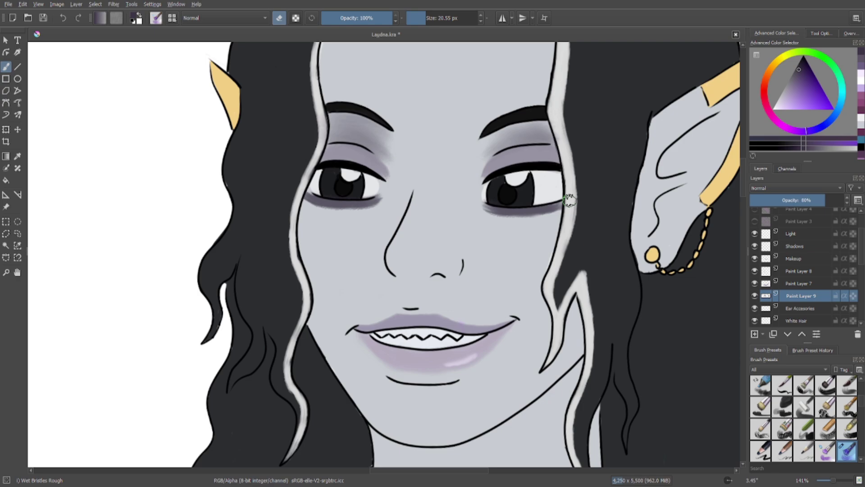
Examine the eye makeup at several zoom levels, from the whole figure to the face.
scroll(569, 200, "down", 5)
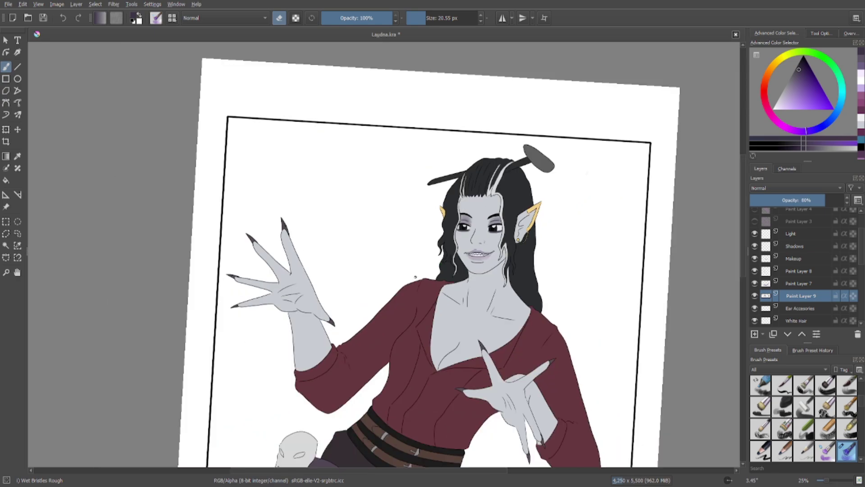
left_click_drag(408, 276, 392, 257)
scroll(353, 191, "down", 2)
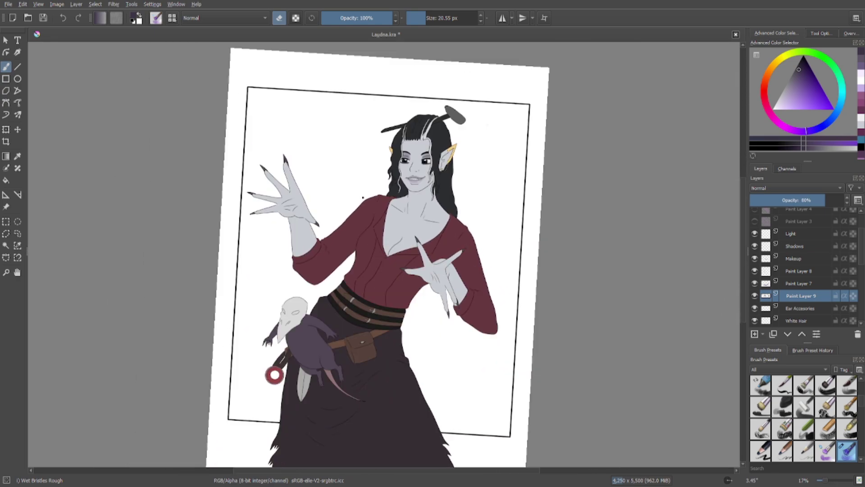
scroll(274, 374, "down", 1)
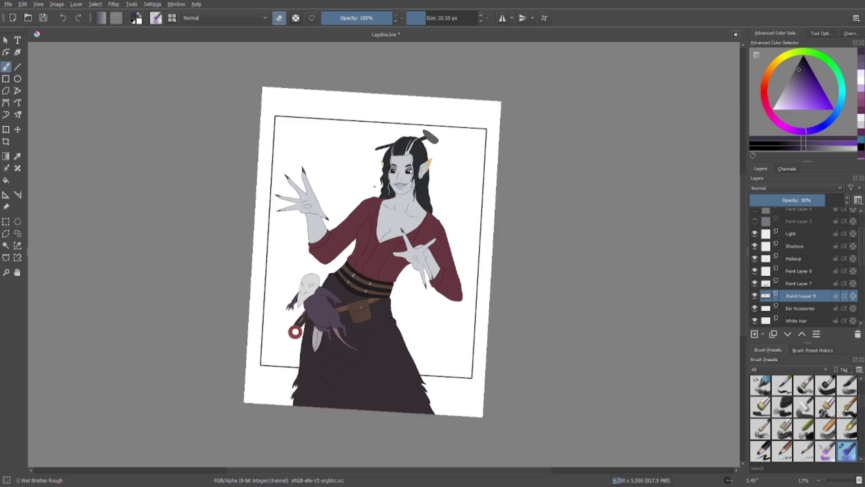
scroll(428, 162, "up", 4)
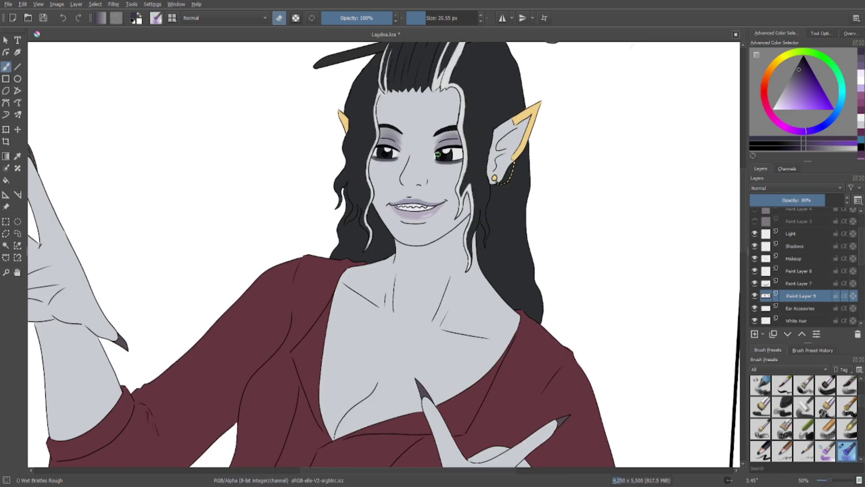
scroll(437, 154, "up", 1)
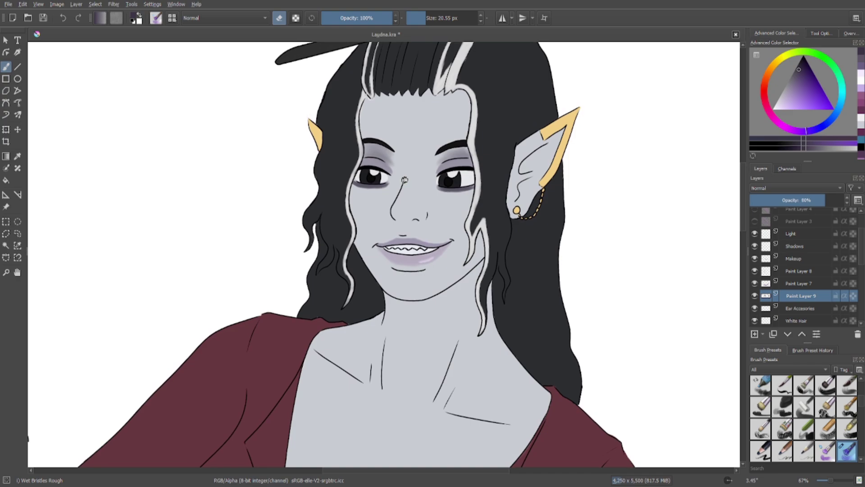
scroll(405, 179, "down", 3)
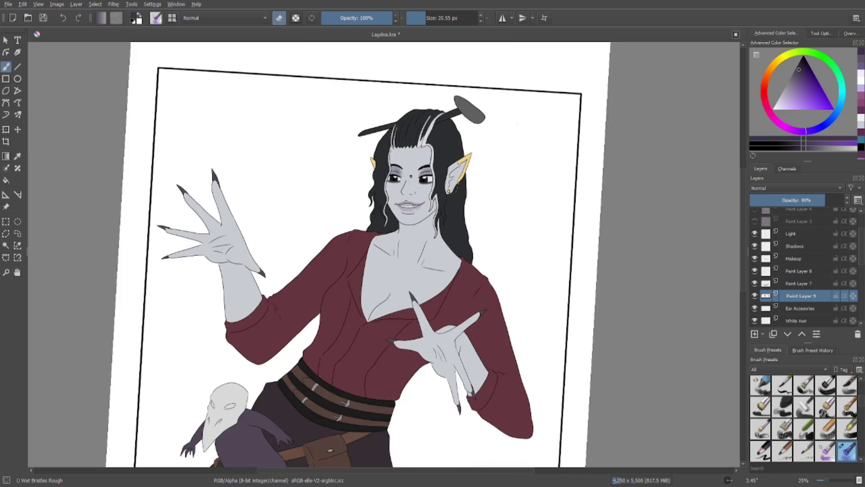
scroll(411, 178, "up", 4)
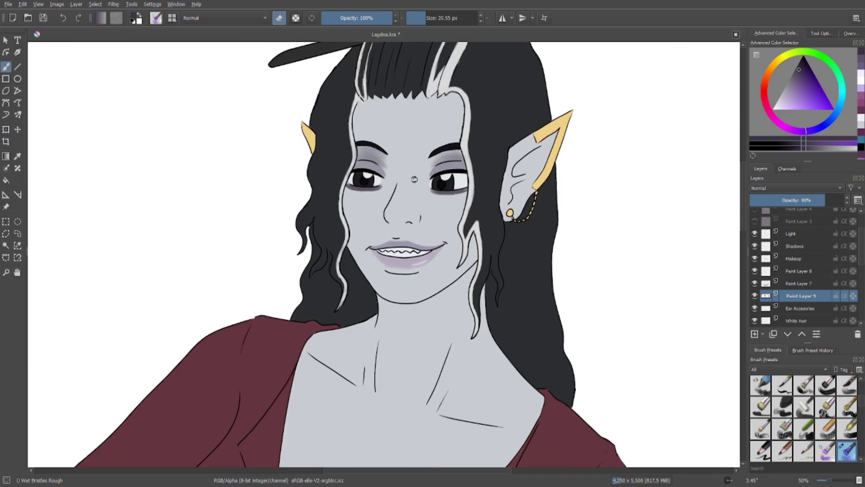
mouse_move(417, 189)
left_mouse_down()
mouse_move(386, 216)
mouse_move(380, 264)
mouse_move(349, 241)
left_mouse_up()
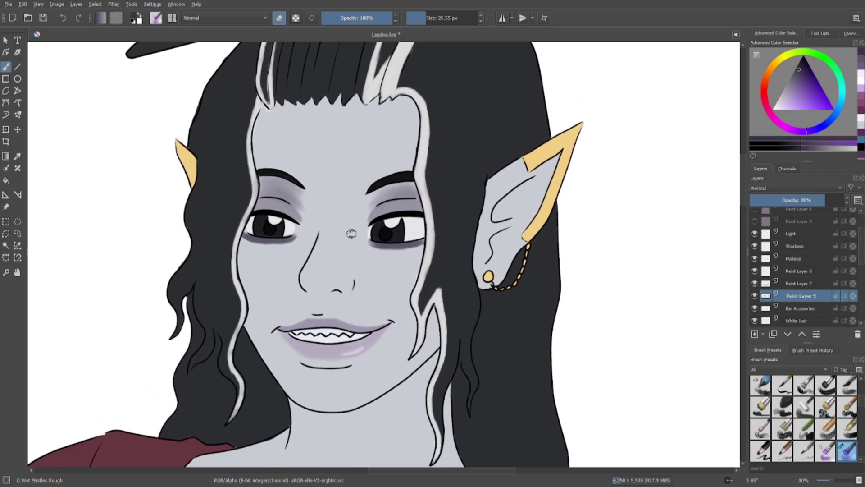
Save the drawing, and check what Paint Layers 8, 7 and 9 contain by toggling their visibility.
left_click(43, 18)
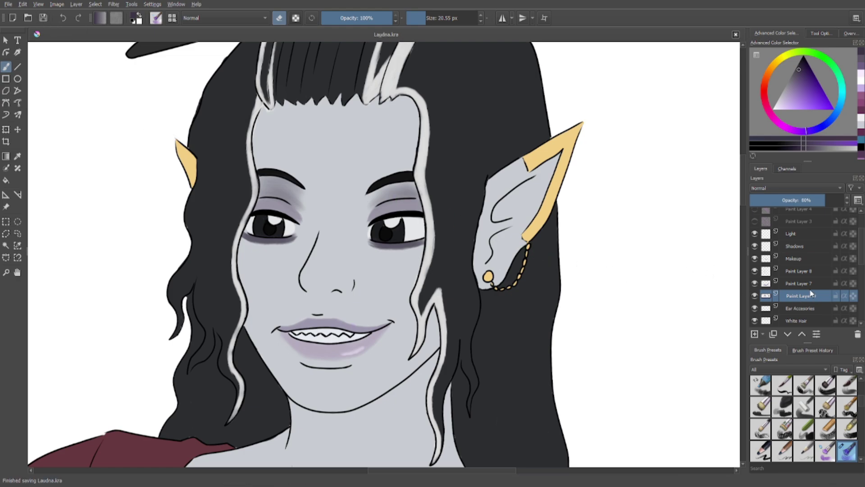
left_click(799, 271)
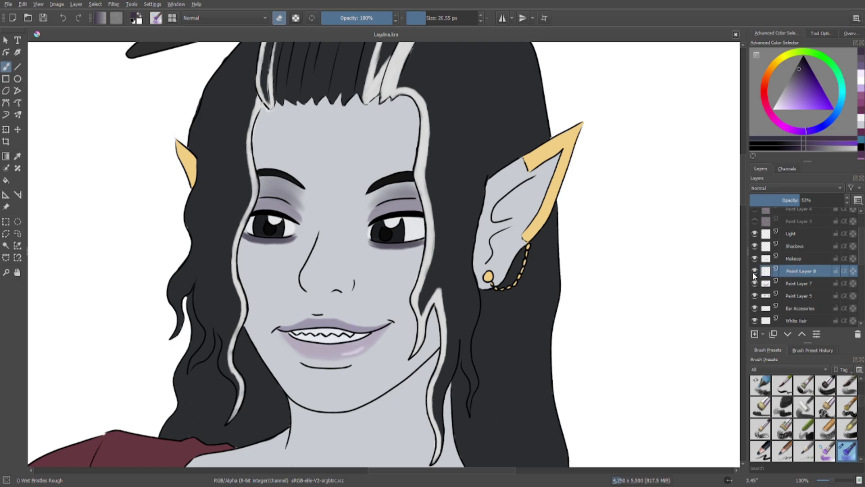
left_click(752, 272)
left_click(752, 272)
left_click(755, 284)
left_click(755, 284)
left_click(756, 295)
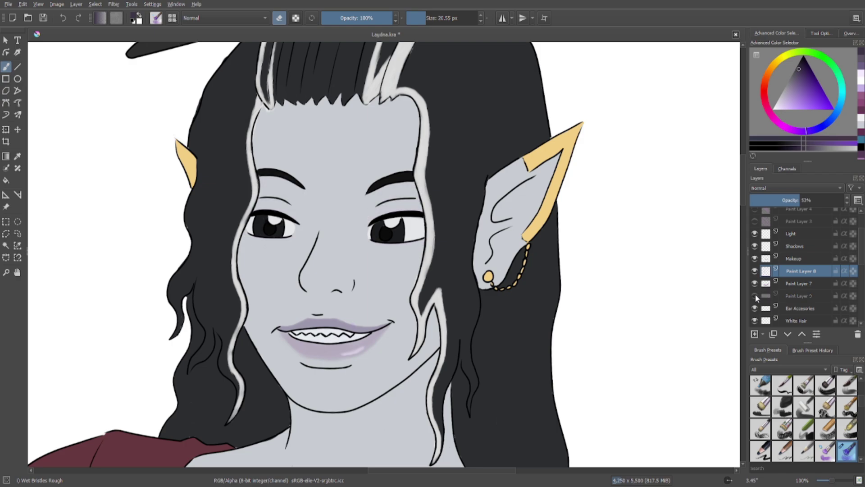
left_click(755, 296)
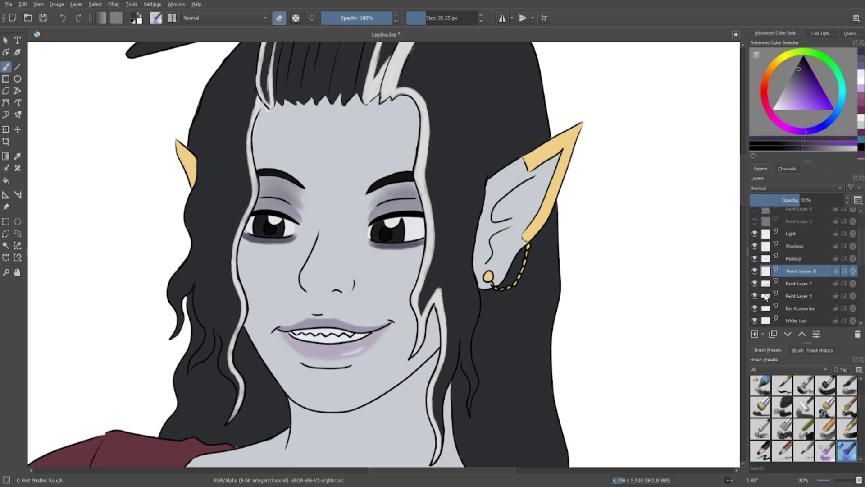
left_click(764, 296)
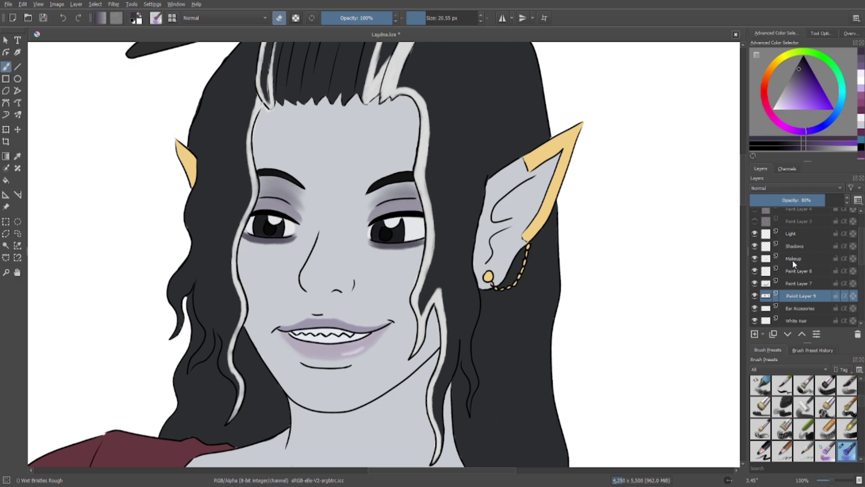
Merge Paint Layer 8, Paint Layer 7 and the Makeup layer down into Paint Layer 9, checking the merged layer's visibility.
left_click(796, 272)
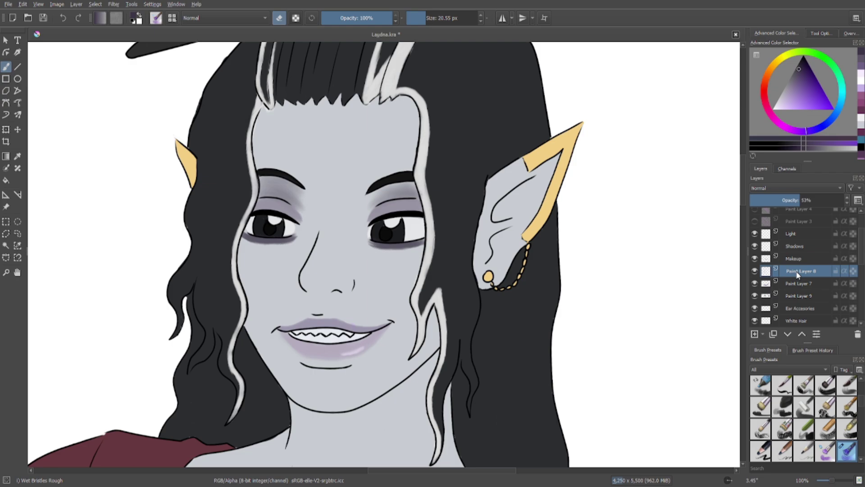
key("ctrl+e")
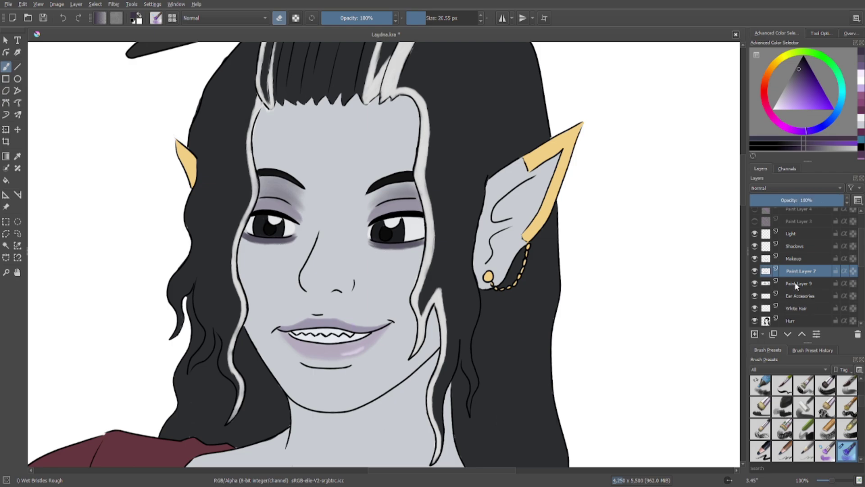
key("ctrl+e")
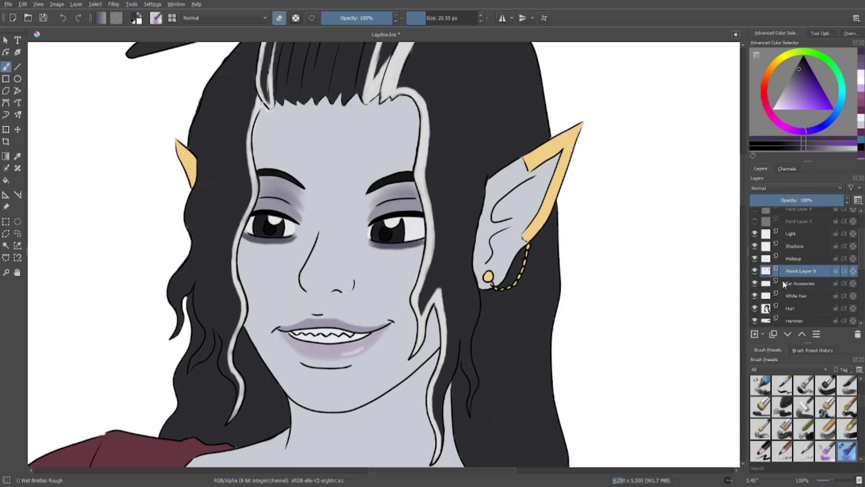
left_click(754, 271)
left_click(755, 272)
left_click(764, 262)
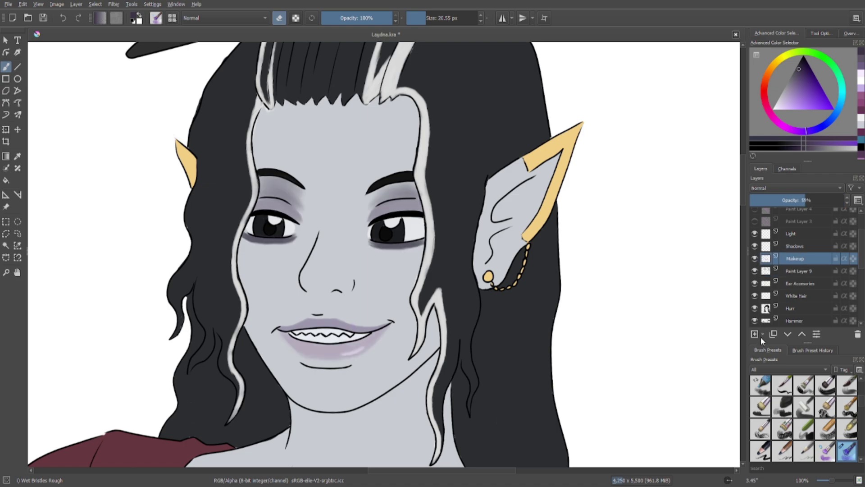
key("ctrl+e")
left_click(755, 260)
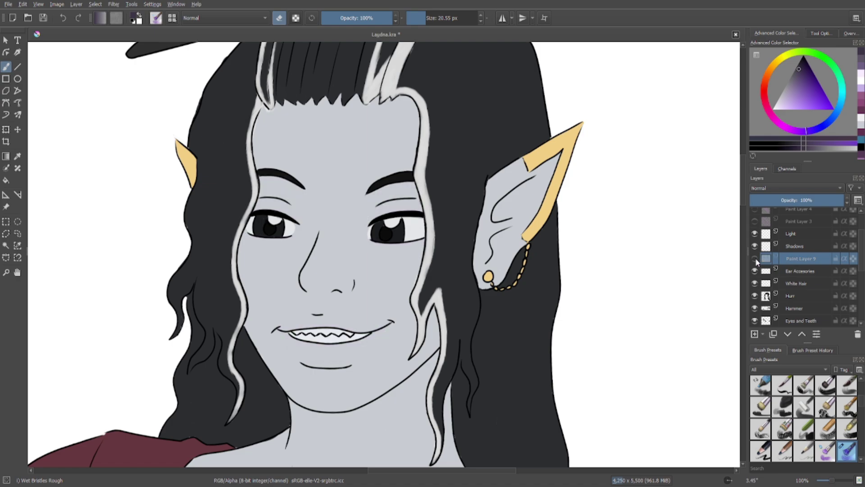
left_click(755, 259)
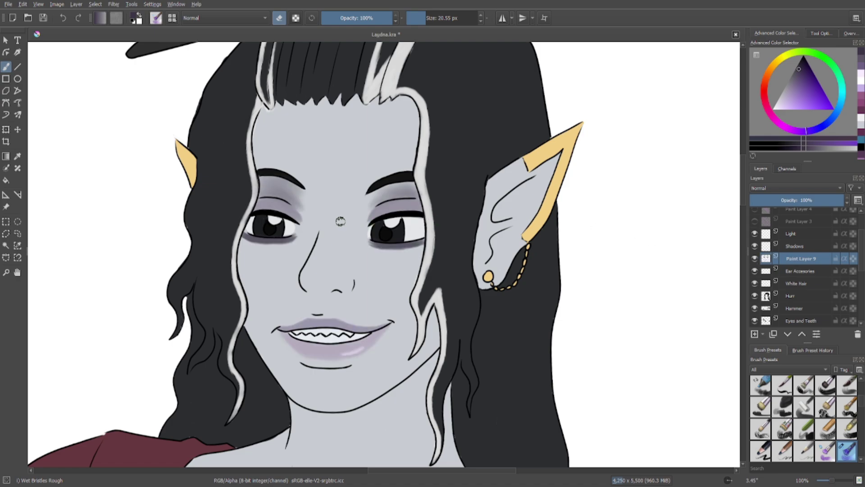
Activate the Shadows layer at 56% opacity, and set up a black, non-erasing brush of 34.28 px.
scroll(340, 221, "down", 2)
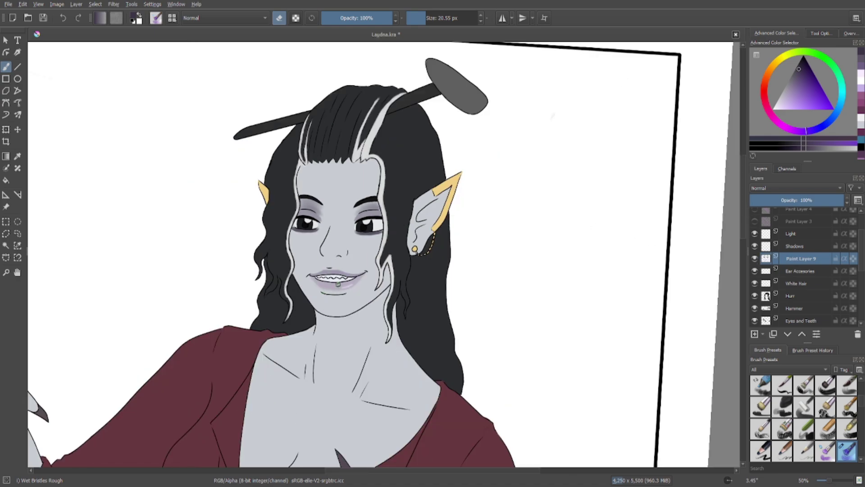
scroll(338, 284, "down", 1)
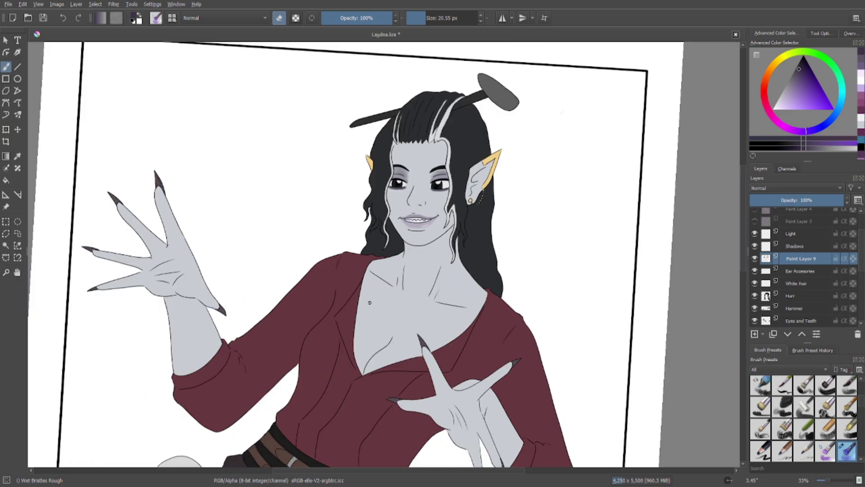
scroll(370, 302, "down", 1)
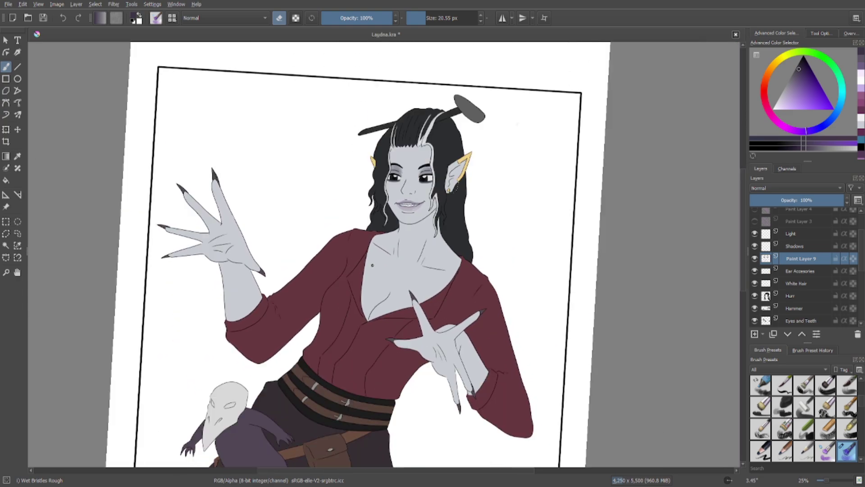
left_click_drag(372, 265, 379, 202)
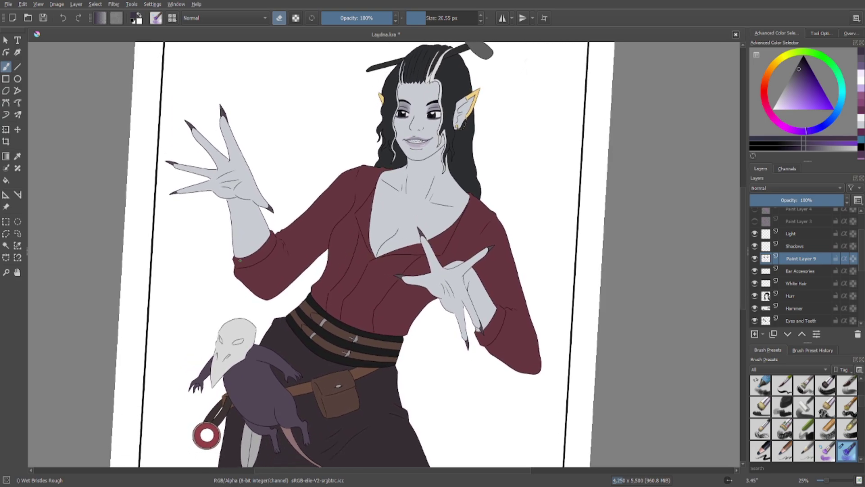
left_click(798, 249)
left_click_drag(495, 144, 462, 185)
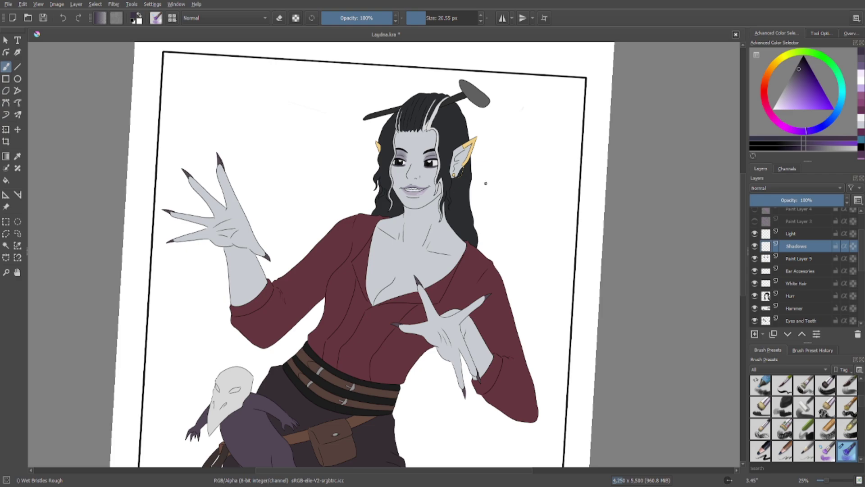
left_click_drag(804, 75, 803, 56)
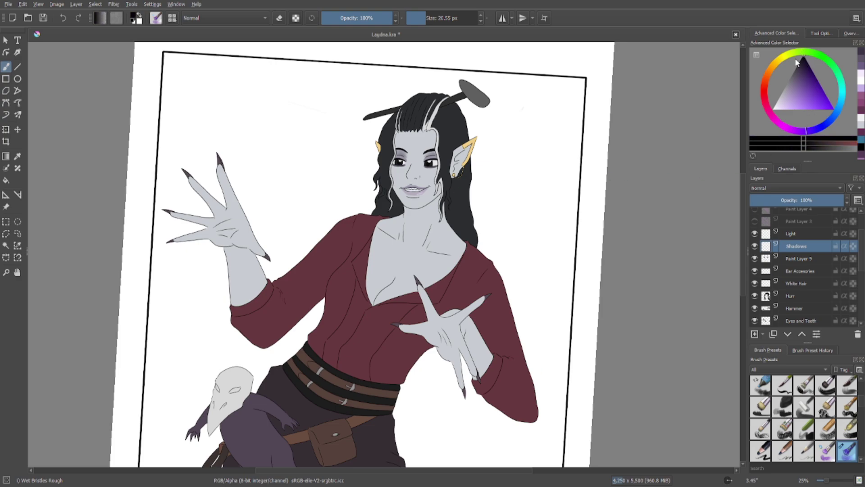
left_click(802, 199)
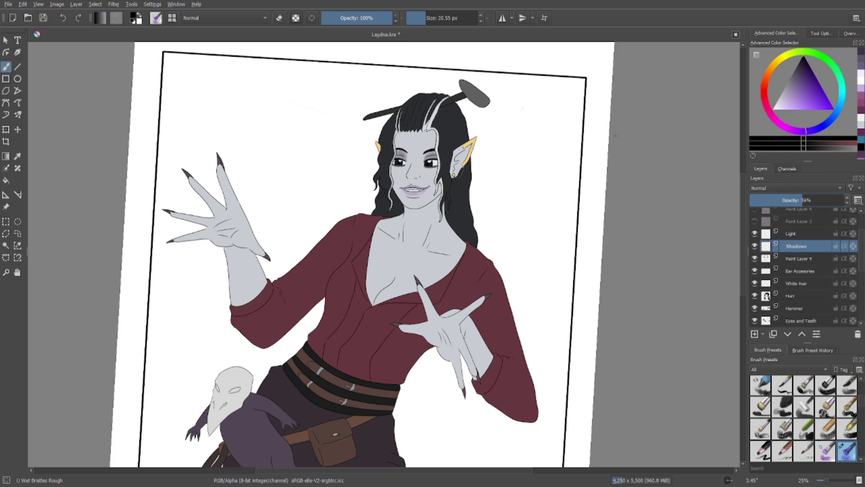
left_click(438, 22)
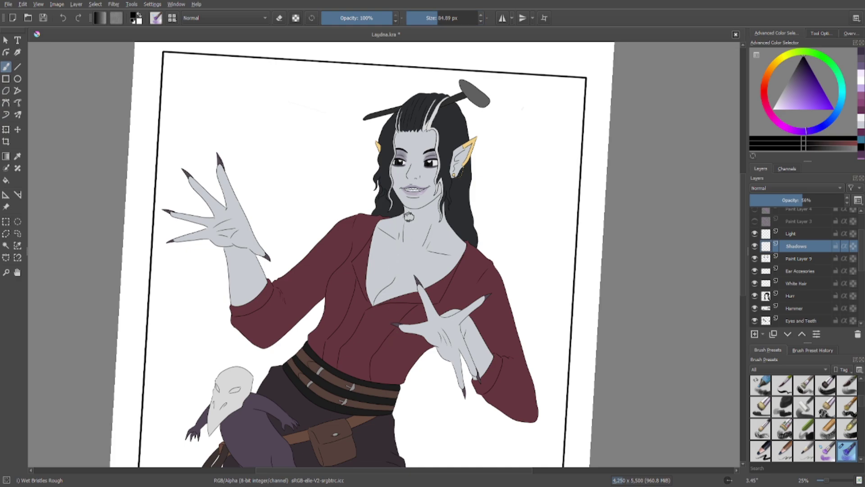
left_click(428, 20)
Try a black shadow under the chin with the Shadows layer at 34% opacity, undo the strokes and return the layer to 100%.
mouse_move(406, 209)
left_mouse_down()
mouse_move(437, 198)
mouse_move(413, 220)
mouse_move(437, 198)
mouse_move(414, 210)
left_mouse_up()
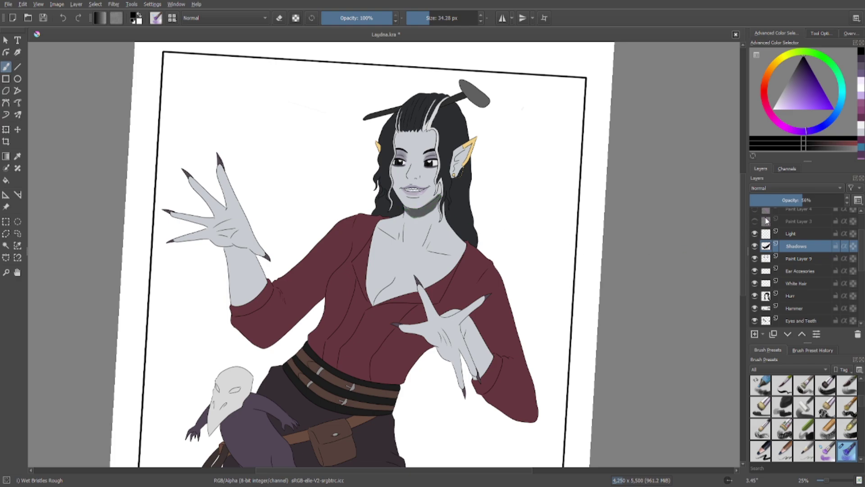
left_click(782, 200)
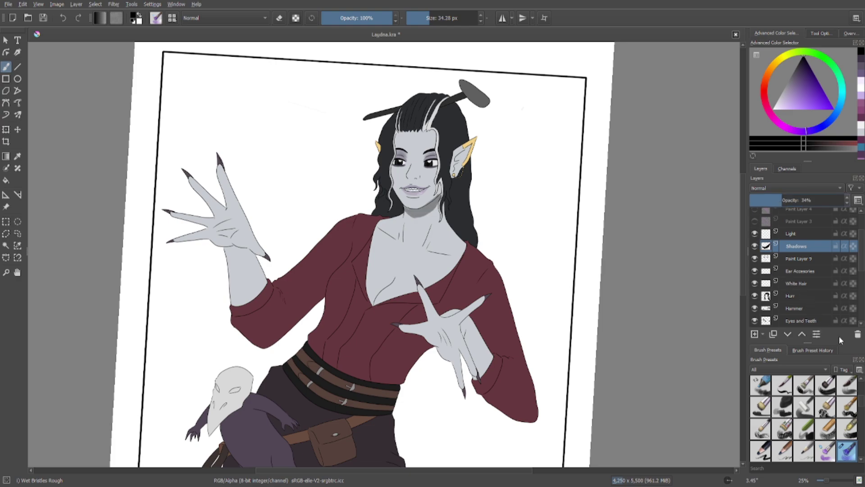
left_click(61, 18)
left_click(61, 18)
left_click(62, 19)
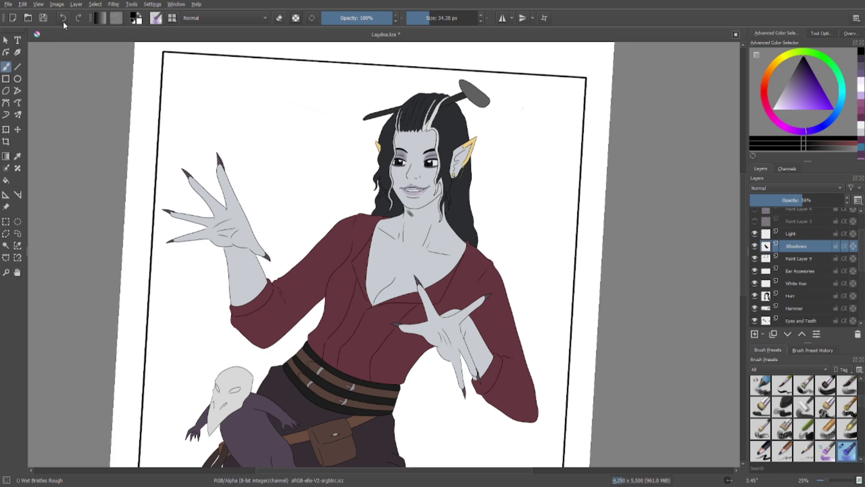
left_click(63, 23)
left_click_drag(811, 200, 844, 210)
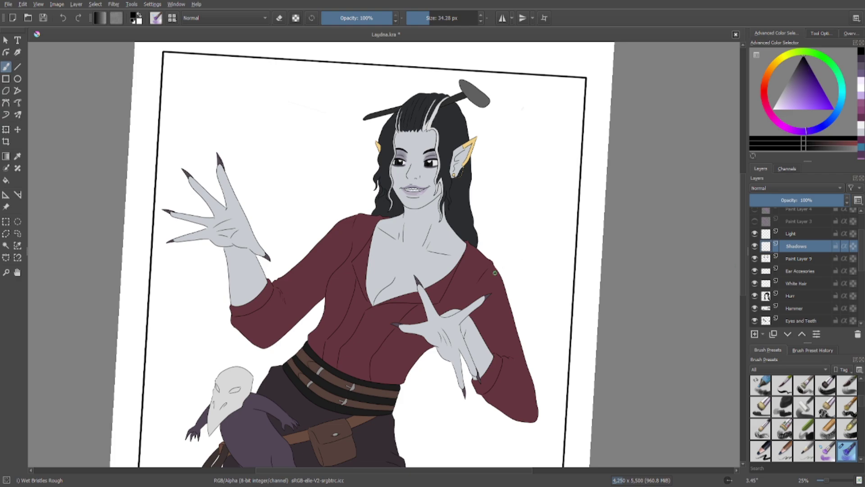
Sample the skin tone, darken it to a very dark blue, and set the Shadows layer's opacity to 40%.
left_click(421, 226, "ctrl")
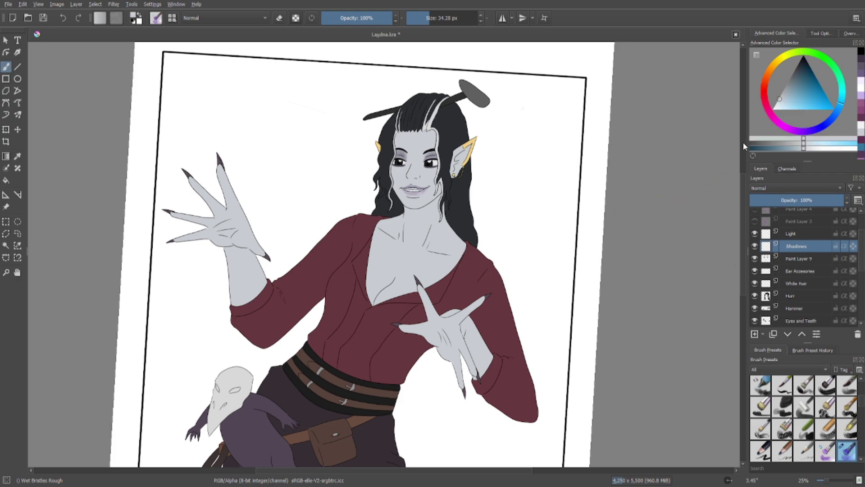
left_click(803, 65)
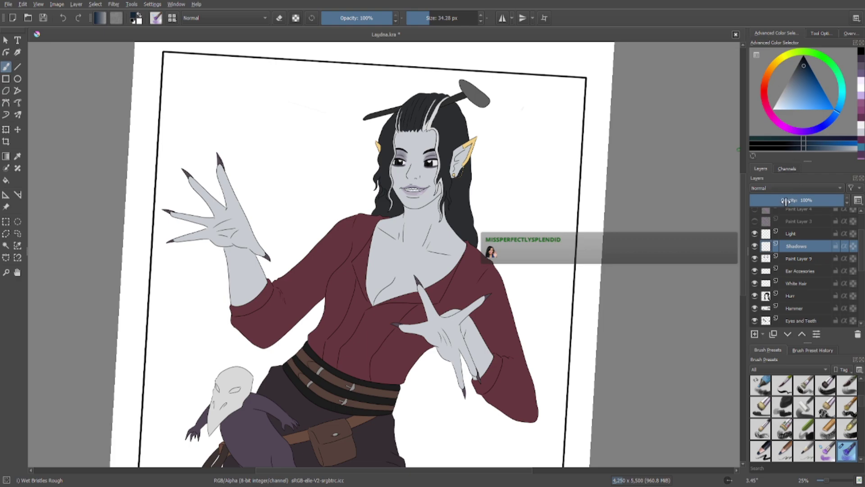
left_click_drag(787, 201, 789, 202)
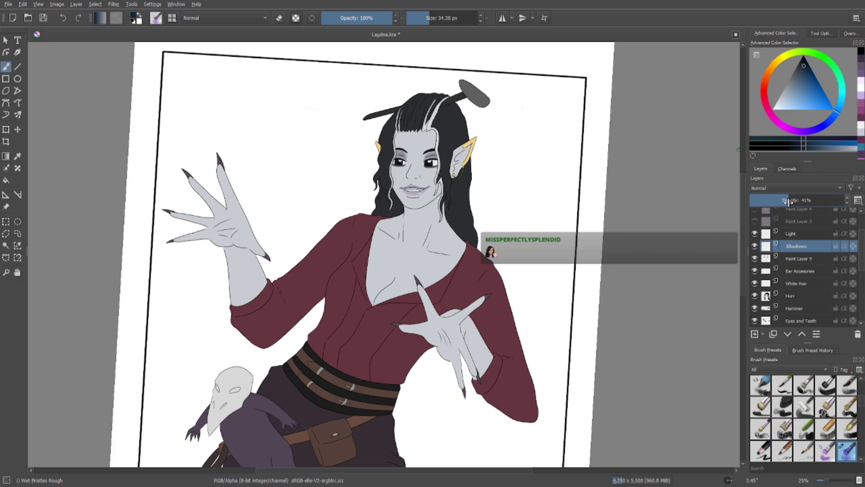
Reset the canvas rotation to 0° and paint a dark blue shadow band across the neck beneath the chin.
scroll(384, 172, "up", 1)
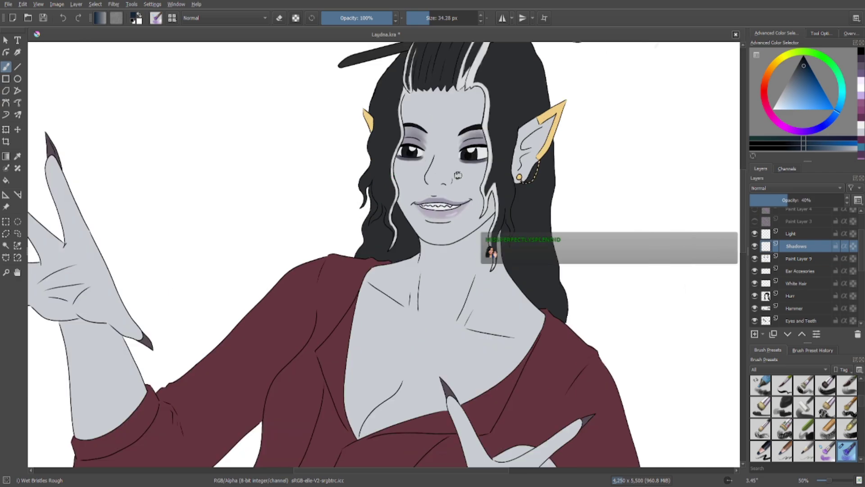
right_click(461, 176)
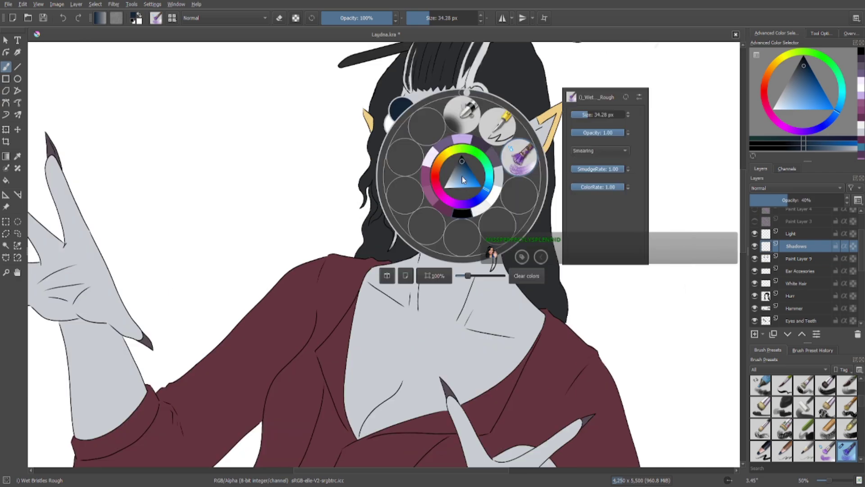
left_click(460, 94)
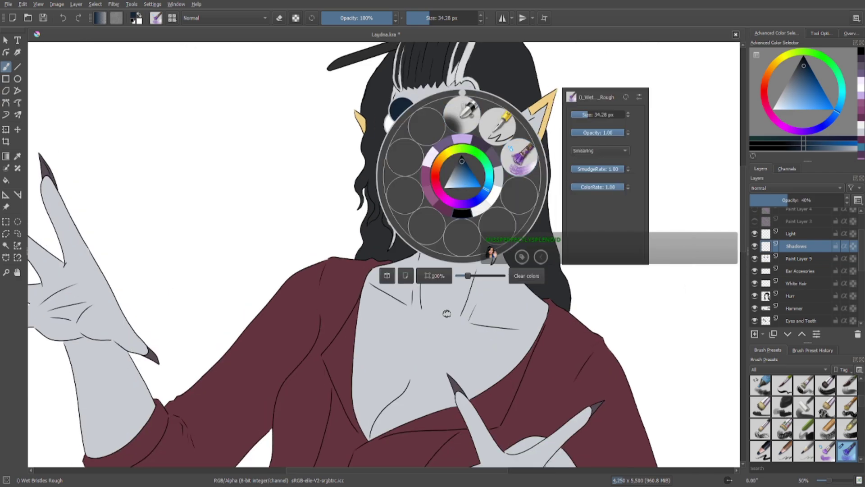
left_click(446, 333)
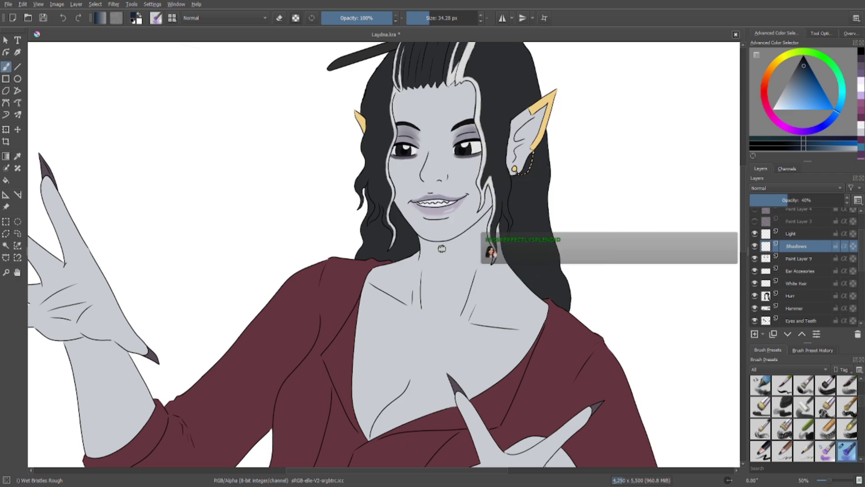
mouse_move(423, 242)
left_mouse_down()
mouse_move(443, 251)
mouse_move(463, 242)
mouse_move(439, 253)
mouse_move(470, 239)
mouse_move(435, 253)
mouse_move(467, 245)
mouse_move(452, 252)
mouse_move(486, 232)
left_mouse_up()
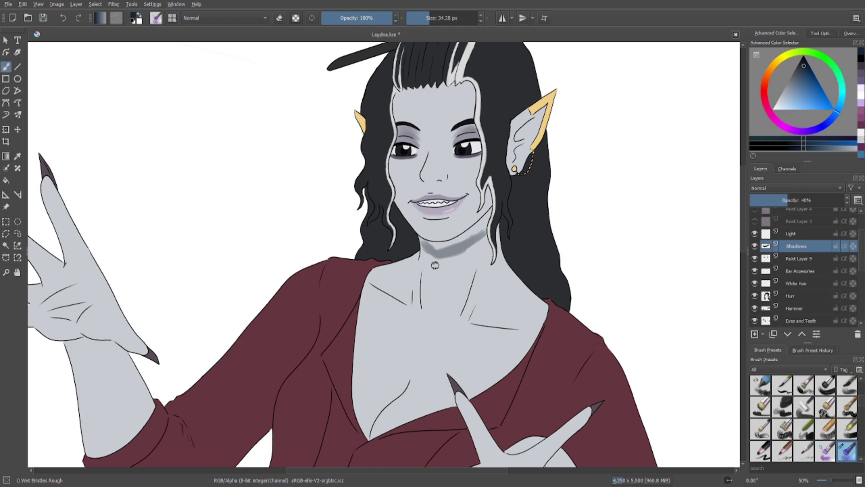
Fill the neck shadow up to the jawline, reducing the brush to 15.33 px and undoing the stray stroke across the mouth.
scroll(435, 265, "up", 3)
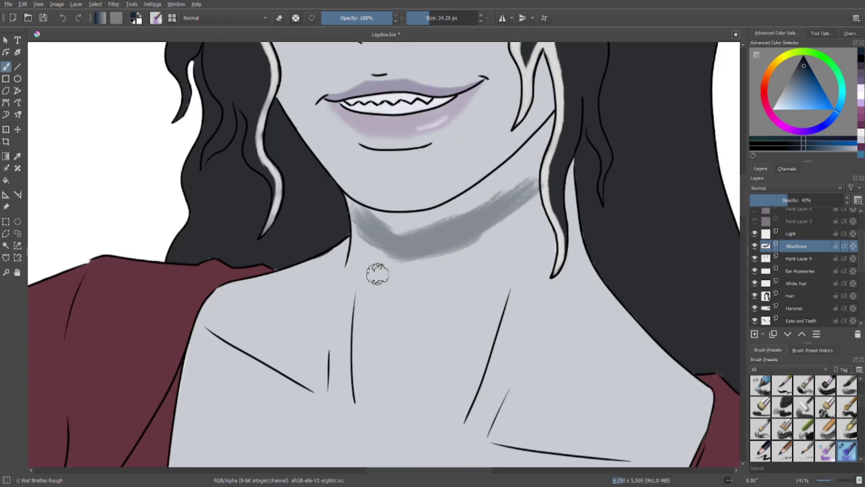
scroll(360, 238, "right", 3)
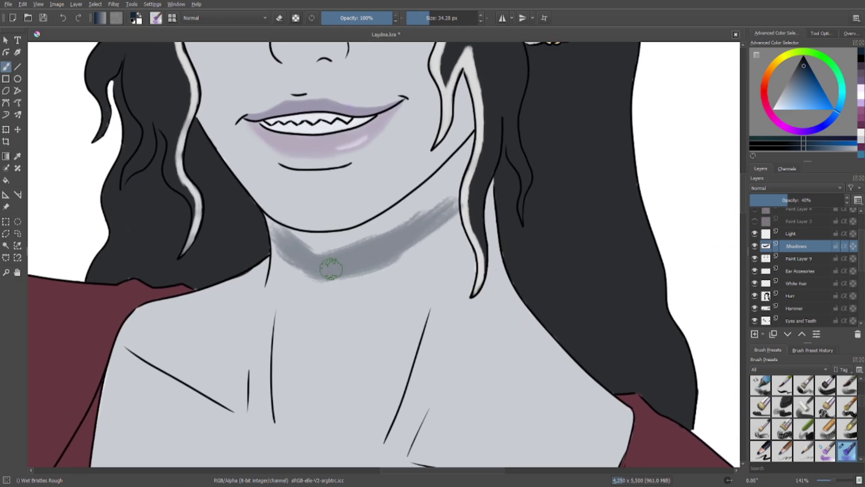
mouse_move(340, 271)
left_mouse_down()
mouse_move(434, 216)
mouse_move(425, 209)
mouse_move(319, 245)
mouse_move(366, 238)
mouse_move(450, 177)
mouse_move(153, 81)
left_mouse_up()
left_click(424, 18)
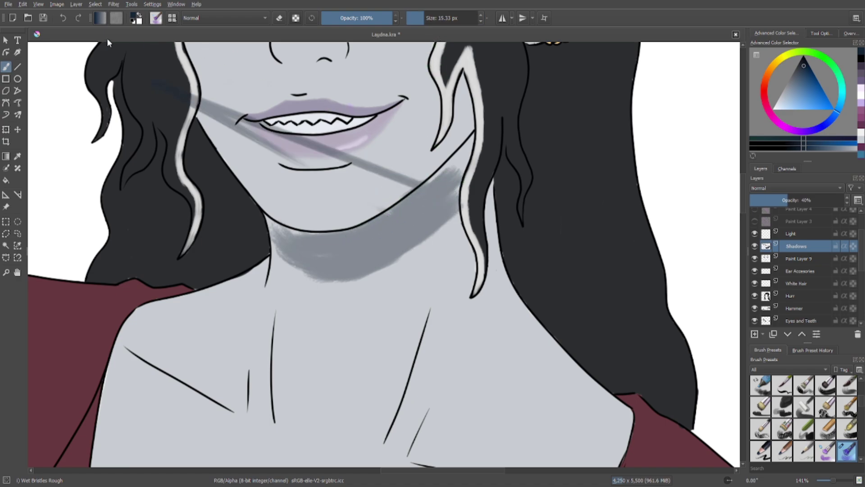
left_click(62, 19)
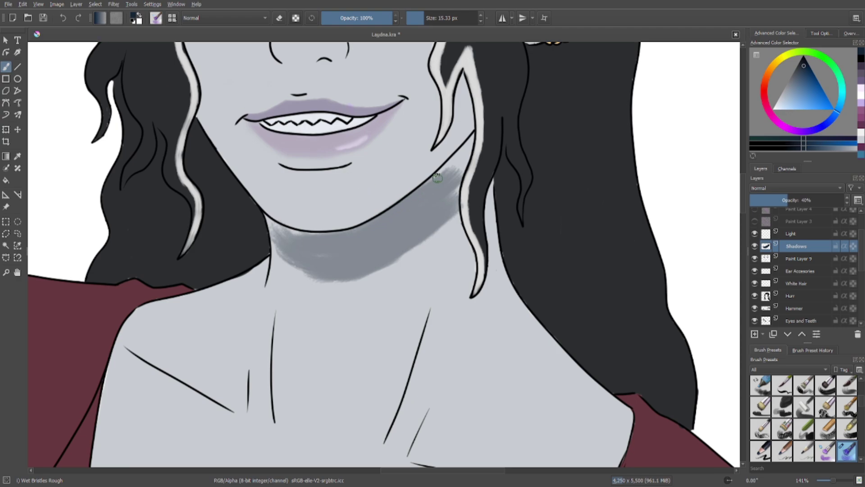
Fill the neck shadow's remaining gaps along the jawline and behind the front hair strand, and even out its lower edge.
mouse_move(437, 177)
left_mouse_down()
mouse_move(472, 138)
mouse_move(452, 192)
left_mouse_up()
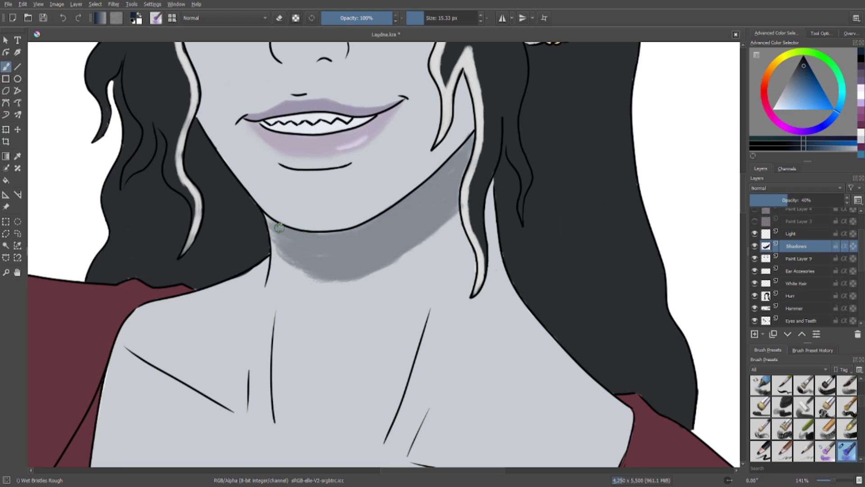
left_click_drag(265, 219, 282, 247)
mouse_move(492, 190)
left_mouse_down()
mouse_move(474, 205)
mouse_move(487, 193)
left_mouse_up()
left_click_drag(439, 224, 419, 239)
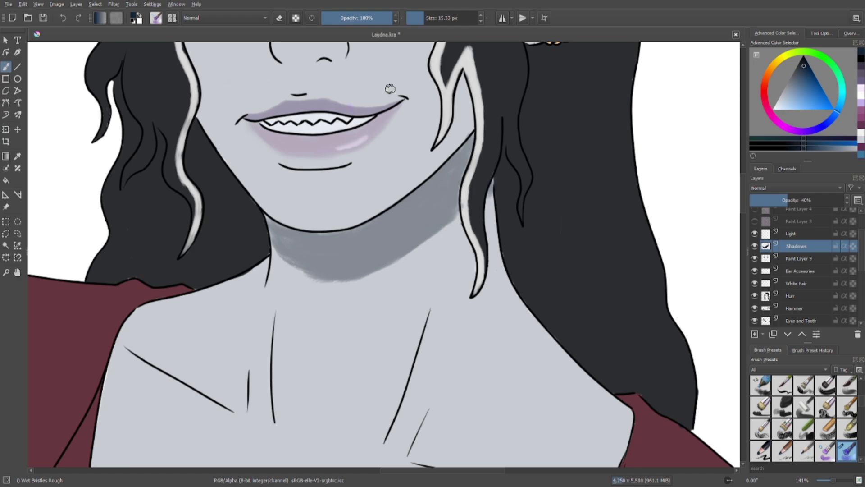
Paint a shadow on the forehead beneath the hairline and beside the white hair strand, undoing the stray line across the forehead.
key("e")
scroll(377, 133, "down", 5)
scroll(360, 156, "down", 2)
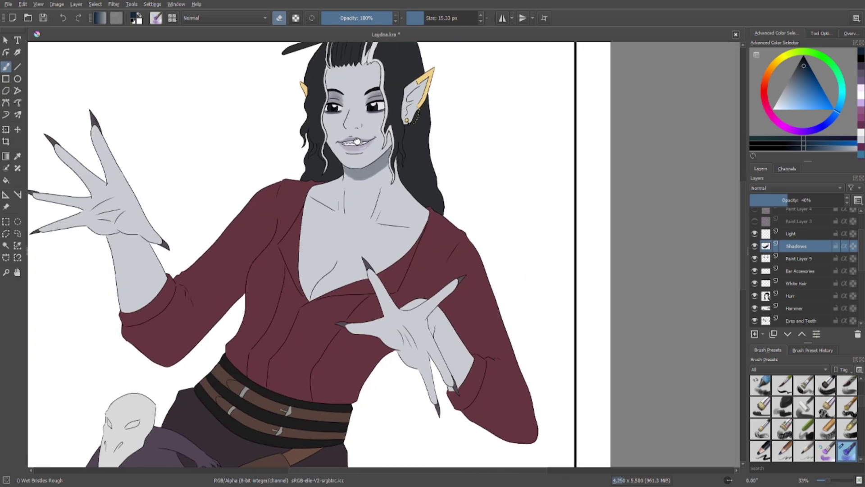
left_click_drag(360, 155, 383, 197)
scroll(399, 228, "up", 2)
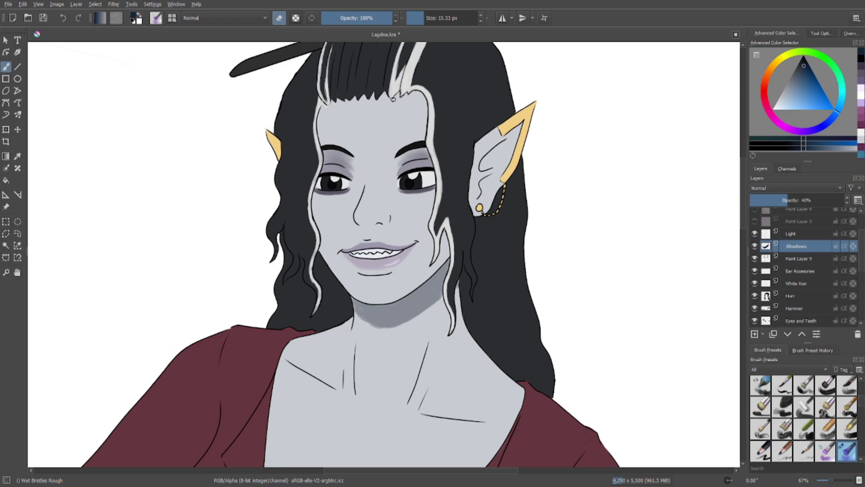
left_click_drag(394, 99, 382, 100)
left_click(278, 20)
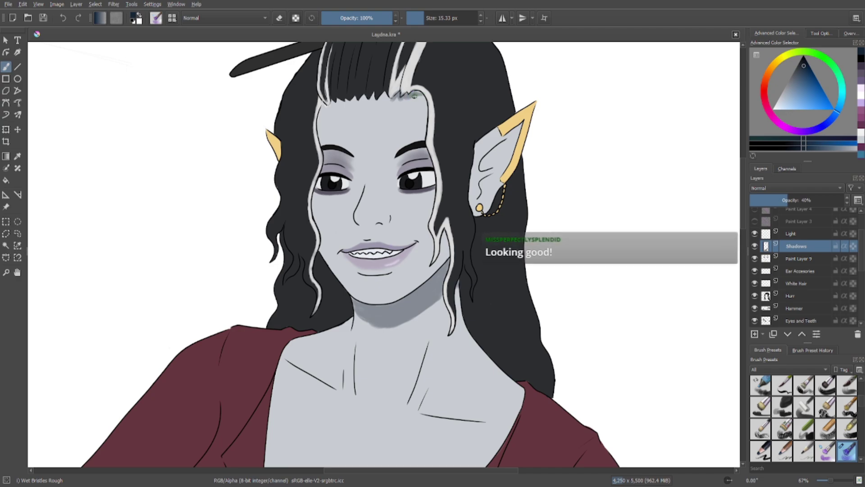
left_click_drag(419, 95, 424, 119)
left_click_drag(180, 115, 422, 135)
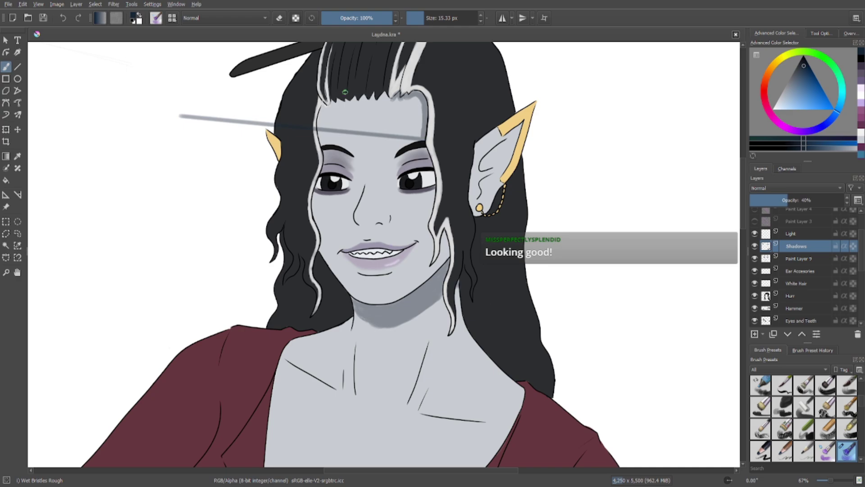
key("ctrl+z")
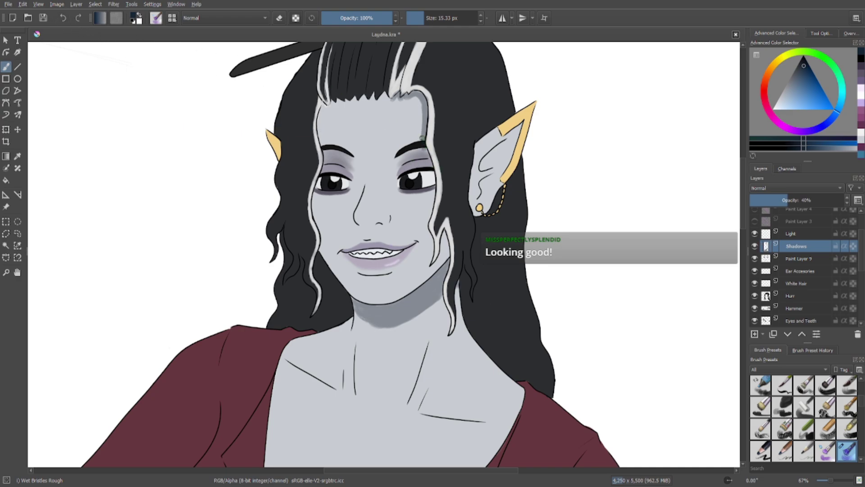
Continue the shadow down the face alongside the white strand, past the eye to the cheek, undoing the stray lines across the canvas.
left_click_drag(126, 165, 422, 126)
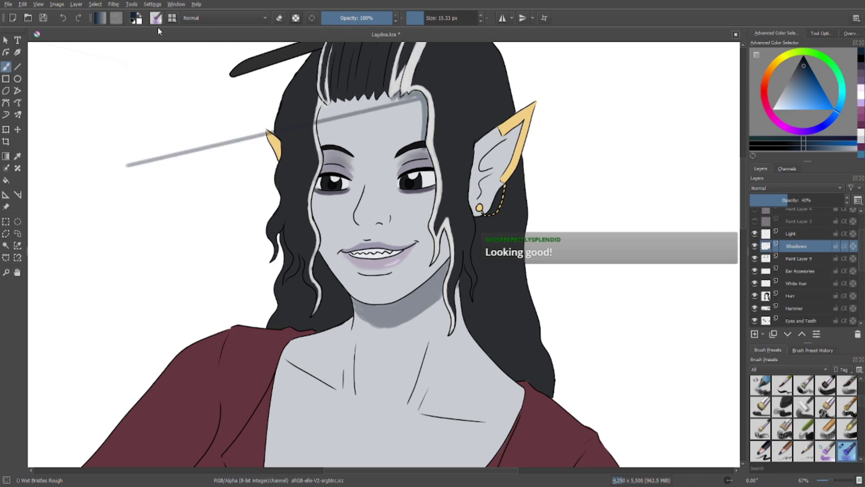
left_click(62, 19)
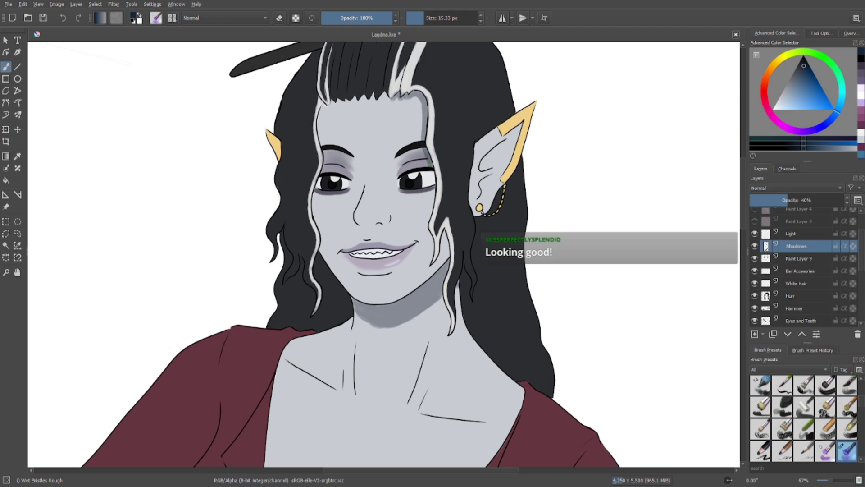
left_click_drag(116, 215, 432, 163)
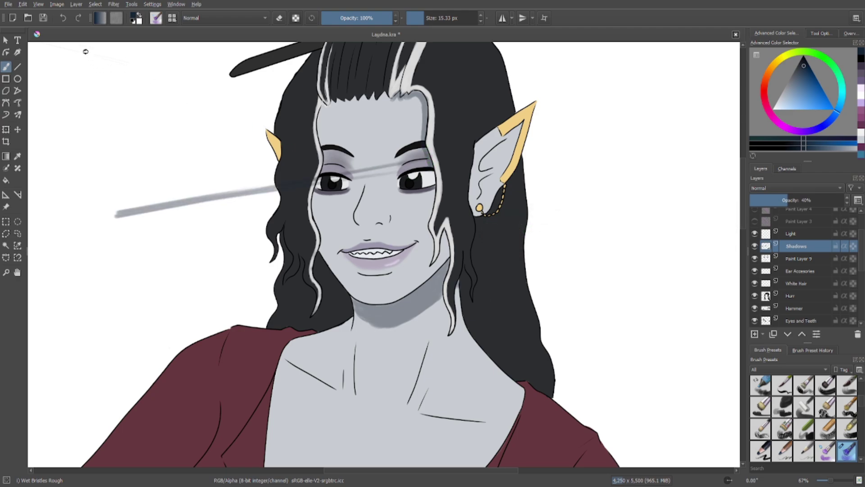
left_click(62, 18)
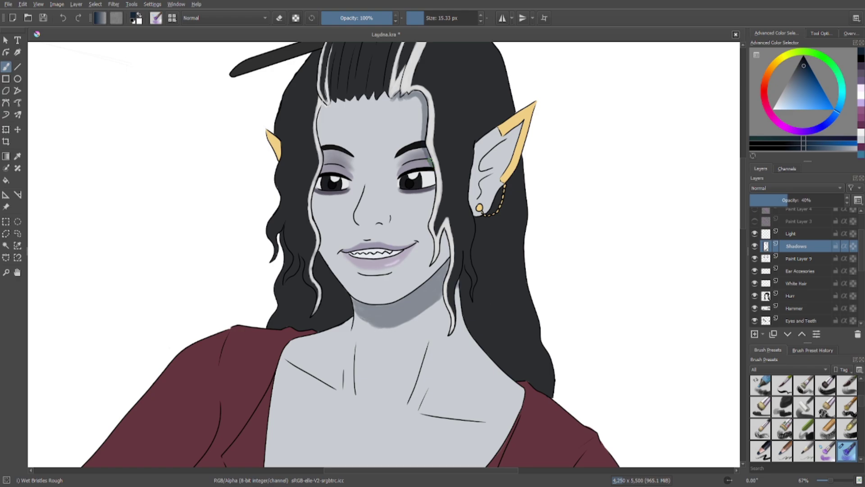
left_click_drag(133, 256, 265, 232)
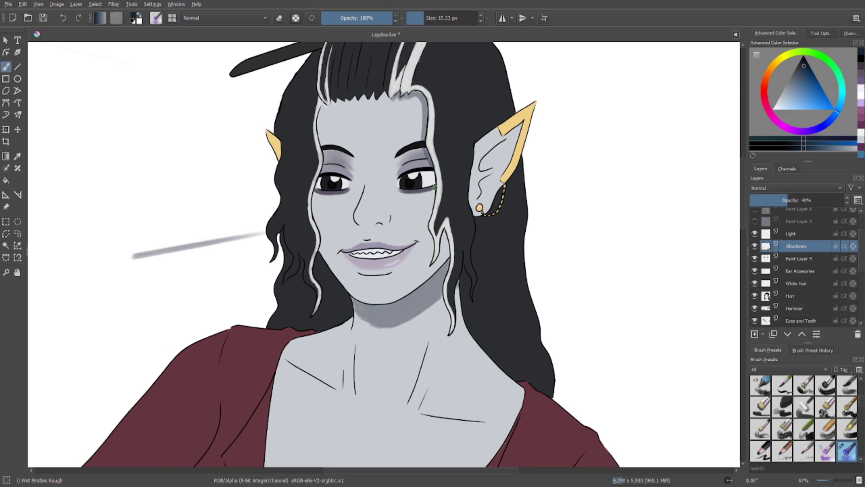
left_click(62, 18)
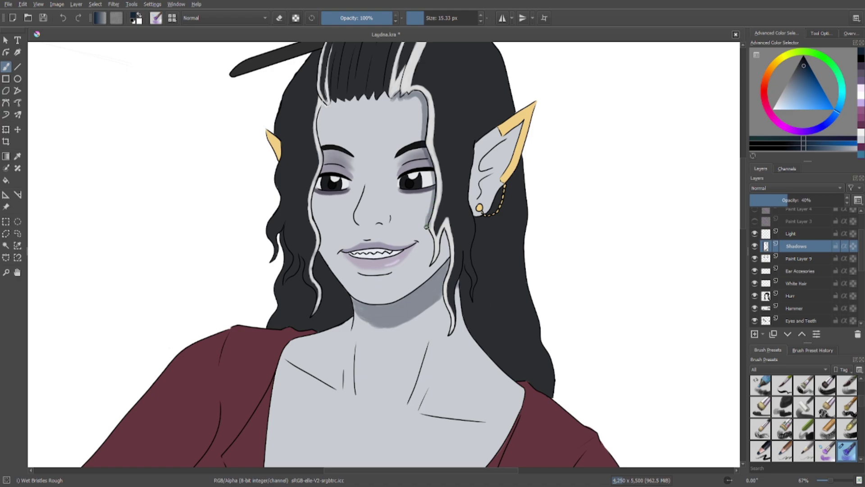
Shade the cheek along the lower white strand and around its tip, undoing the stray line across the nose.
scroll(425, 231, "down", 1)
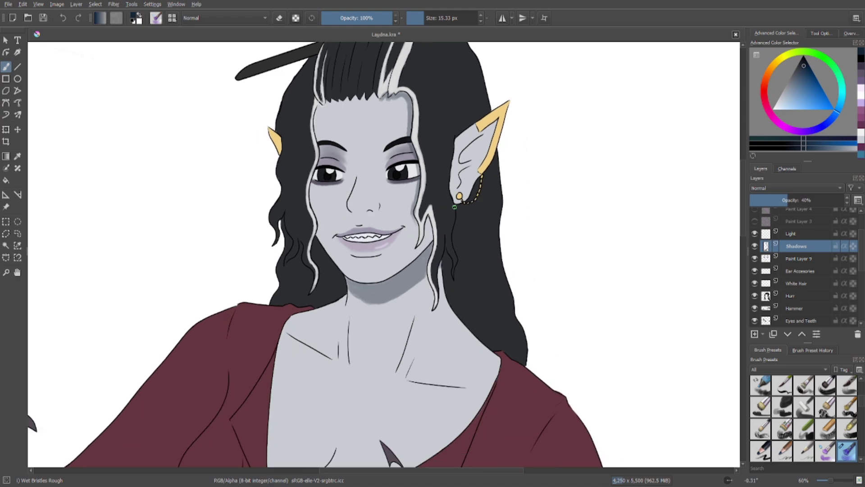
scroll(459, 251, "up", 5)
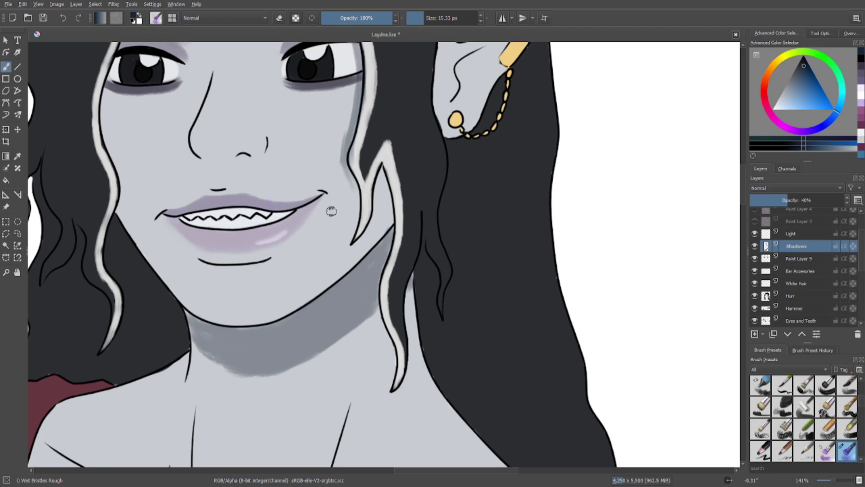
left_click(279, 18)
left_click(279, 18)
mouse_move(344, 156)
left_mouse_down()
mouse_move(355, 203)
mouse_move(347, 247)
mouse_move(381, 183)
mouse_move(203, 139)
left_mouse_up()
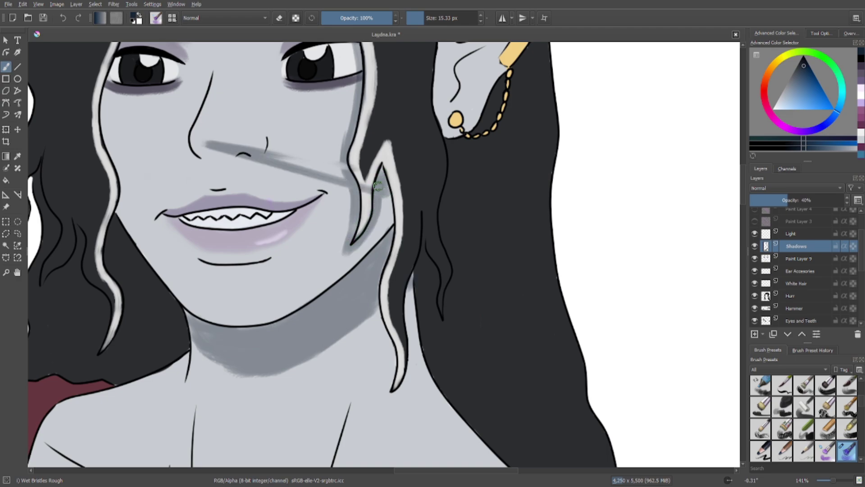
left_click(63, 18)
left_click(63, 17)
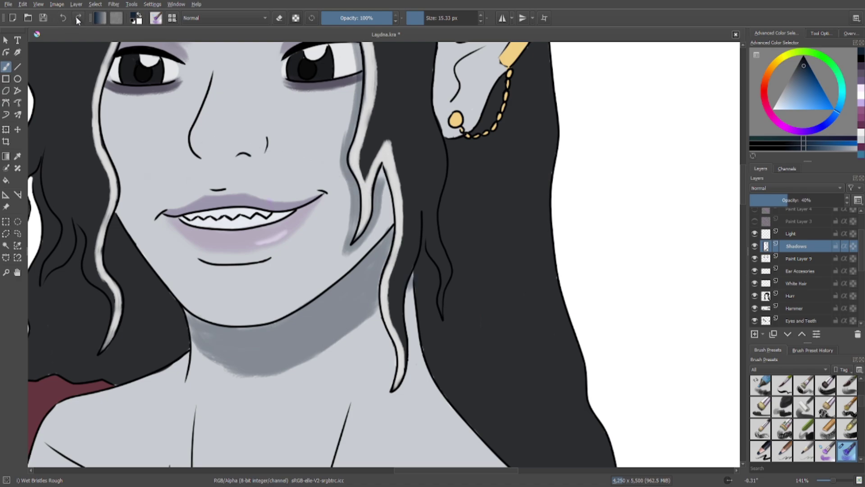
left_click(77, 18)
Fill the shadow on the skin between the white strand's two forks down to the jawline, and touch up the strand's cheek edge.
mouse_move(384, 188)
left_mouse_down()
mouse_move(387, 225)
mouse_move(381, 172)
mouse_move(385, 241)
left_mouse_up()
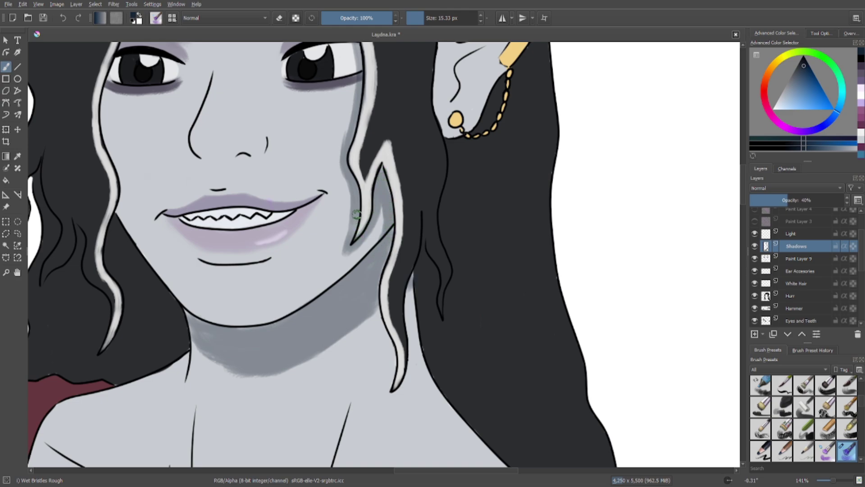
left_click_drag(357, 215, 350, 244)
scroll(315, 198, "down", 5)
scroll(311, 200, "down", 1)
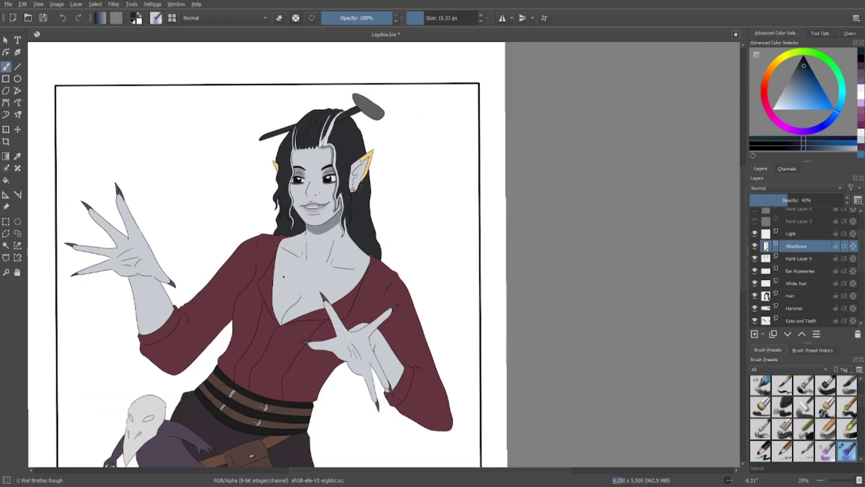
Paint a shadow on the Shadows layer down the side of the neck to the shirt collar, enlarging the brush to 40.69 px.
scroll(326, 266, "up", 5)
scroll(343, 232, "up", 3)
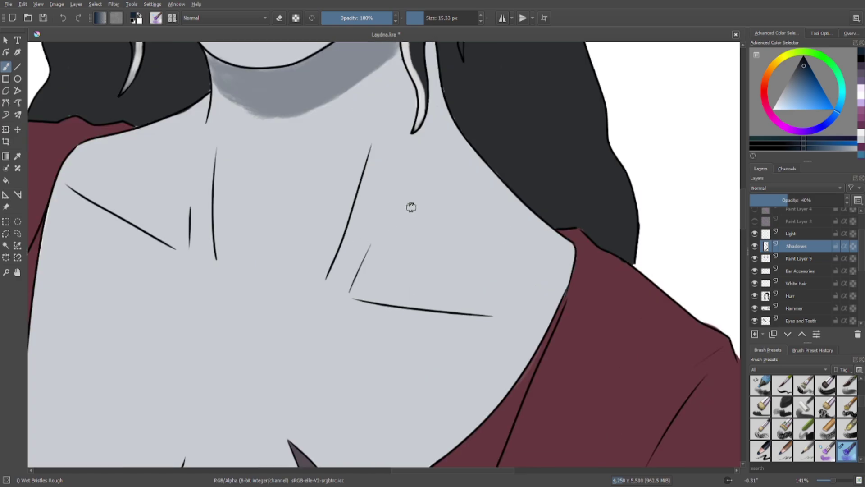
scroll(409, 204, "down", 1)
mouse_move(370, 118)
left_mouse_down()
mouse_move(389, 216)
mouse_move(377, 180)
mouse_move(386, 213)
mouse_move(378, 203)
mouse_move(400, 241)
left_mouse_up()
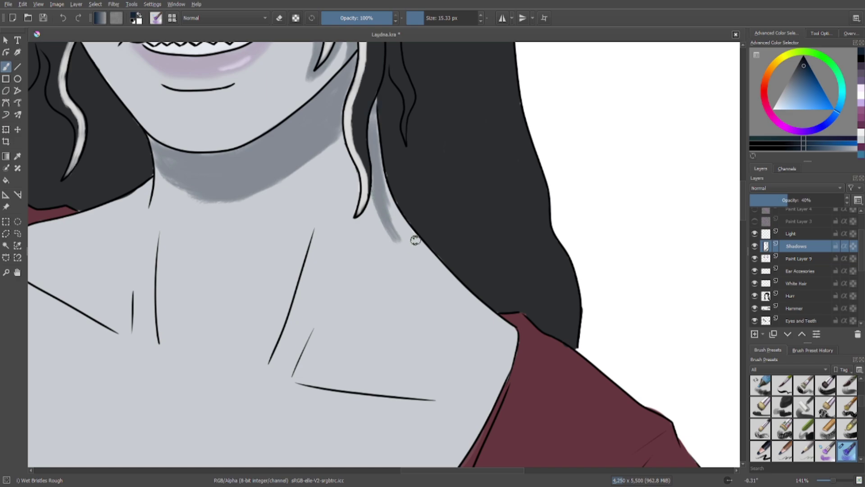
left_click(430, 18)
mouse_move(379, 191)
left_mouse_down()
mouse_move(421, 267)
mouse_move(393, 219)
mouse_move(474, 315)
mouse_move(430, 274)
mouse_move(505, 335)
mouse_move(422, 267)
mouse_move(506, 347)
left_mouse_up()
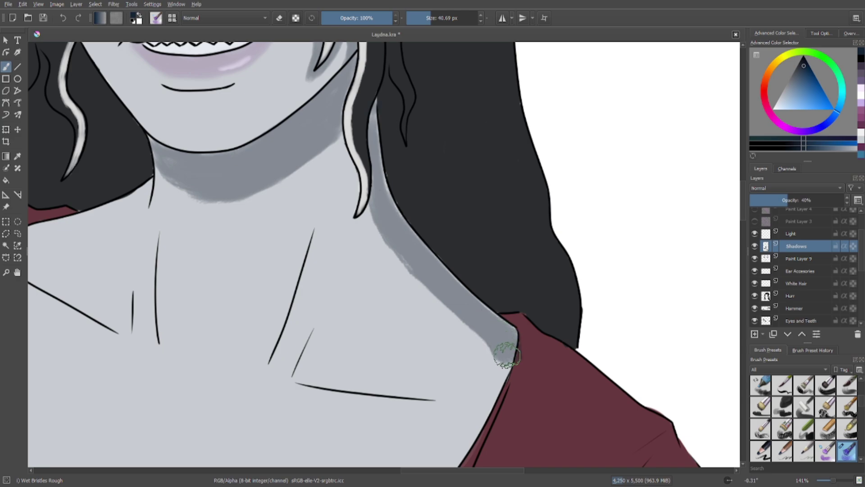
Try the Shadows layer at 20% opacity, compare it across the whole figure, and set it back to 40%.
scroll(477, 346, "down", 5)
scroll(465, 345, "down", 1)
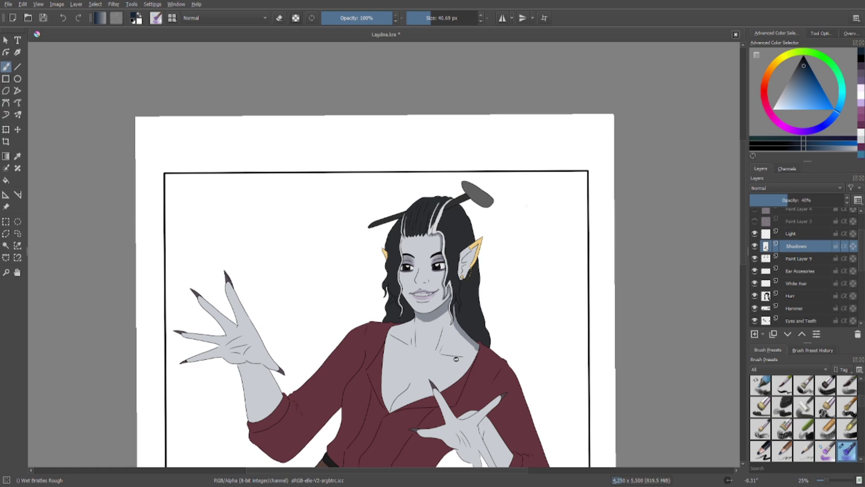
scroll(439, 356, "up", 3)
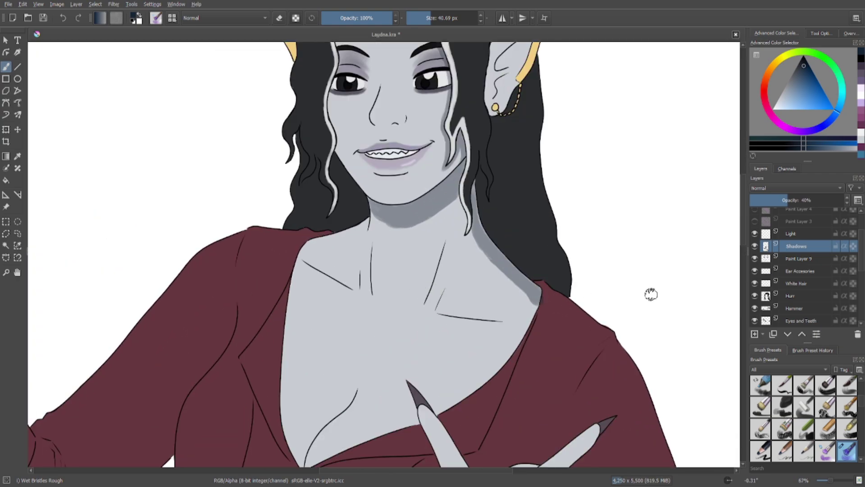
left_click_drag(775, 201, 771, 200)
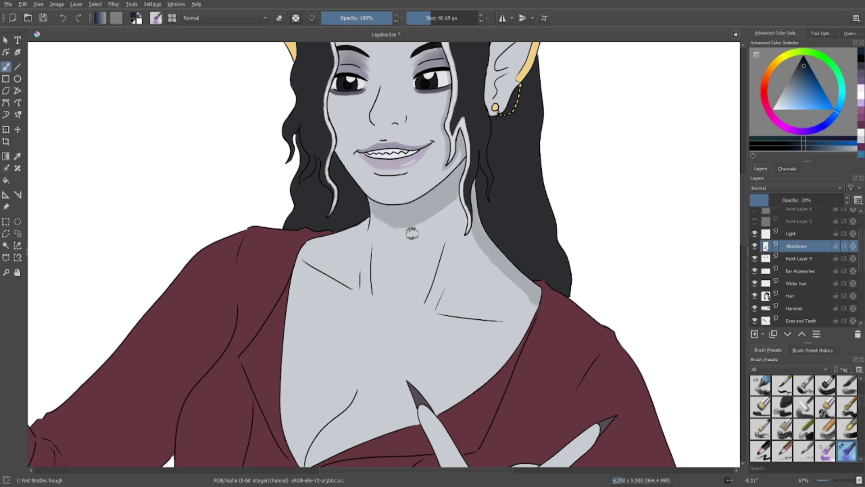
scroll(333, 73, "down", 6)
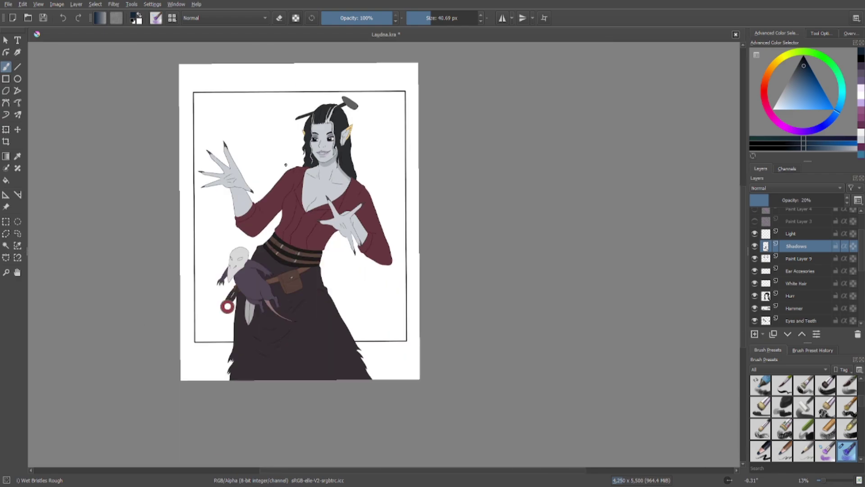
scroll(289, 168, "up", 4)
scroll(349, 141, "up", 3)
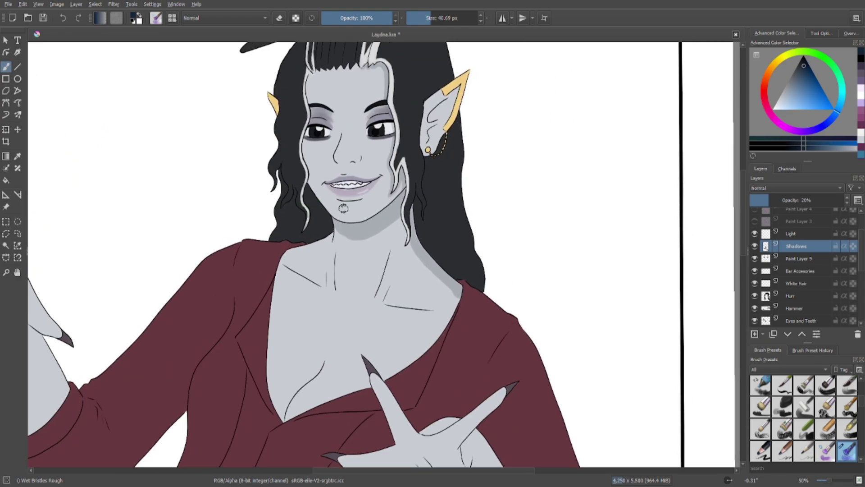
left_click_drag(770, 203, 780, 202)
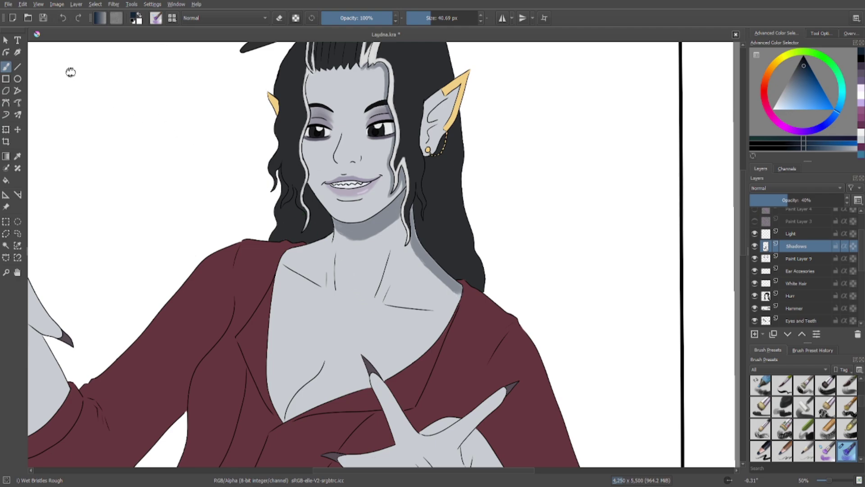
Undo the shadow strokes running down the side of the neck and along the shoulder.
left_click(62, 18)
left_click(63, 19)
left_click(64, 19)
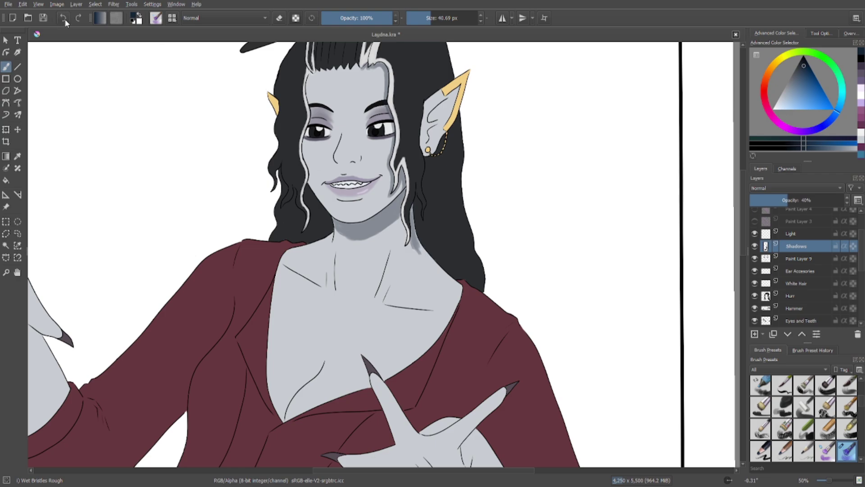
left_click(66, 19)
Add a new paint layer directly above Paint Layer 9 and rename Paint Layer 9 as Makeup.
left_click(771, 260)
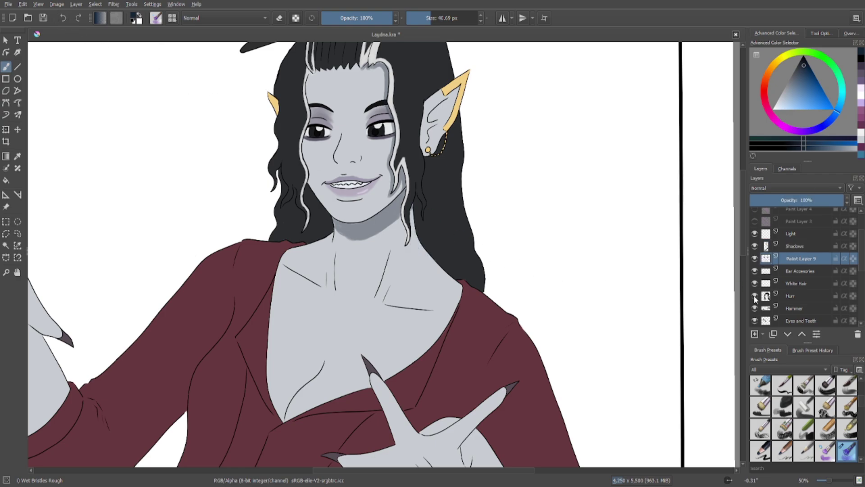
left_click(754, 335)
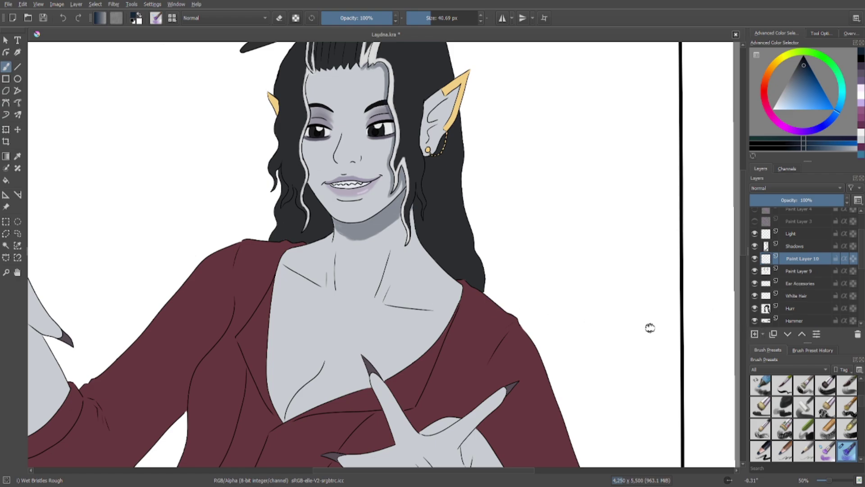
left_click(787, 272)
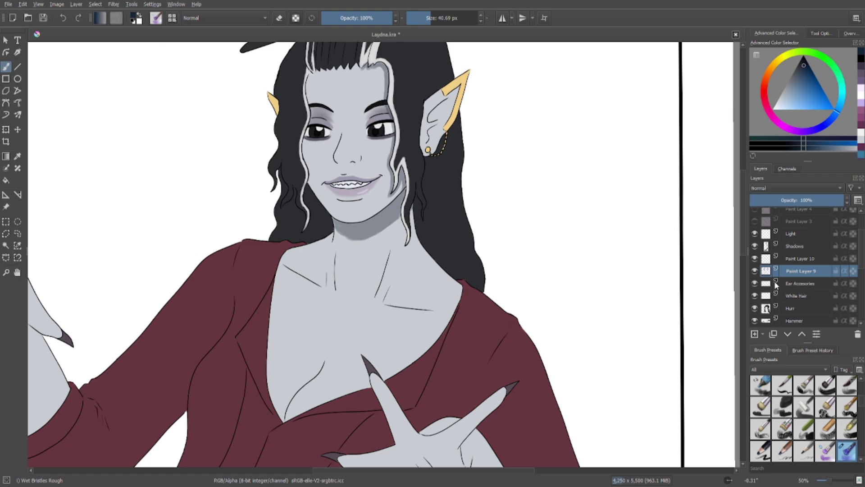
double_click(796, 271)
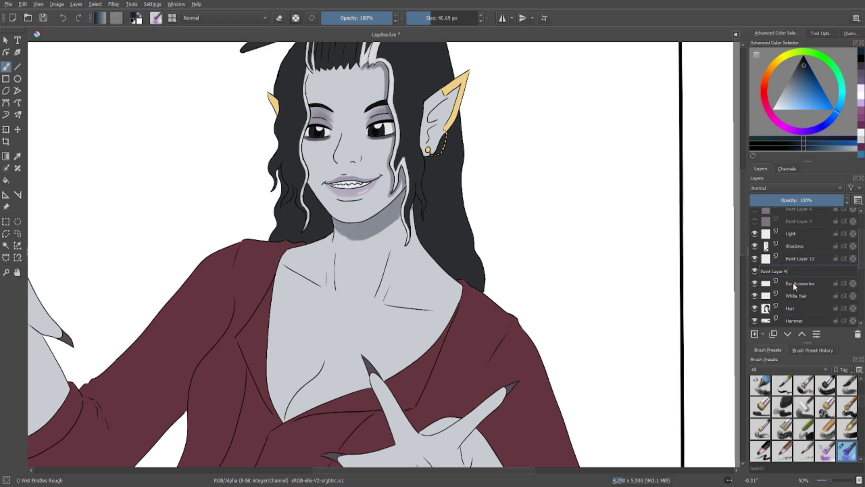
triple_click(792, 270)
type("H")
key("Return")
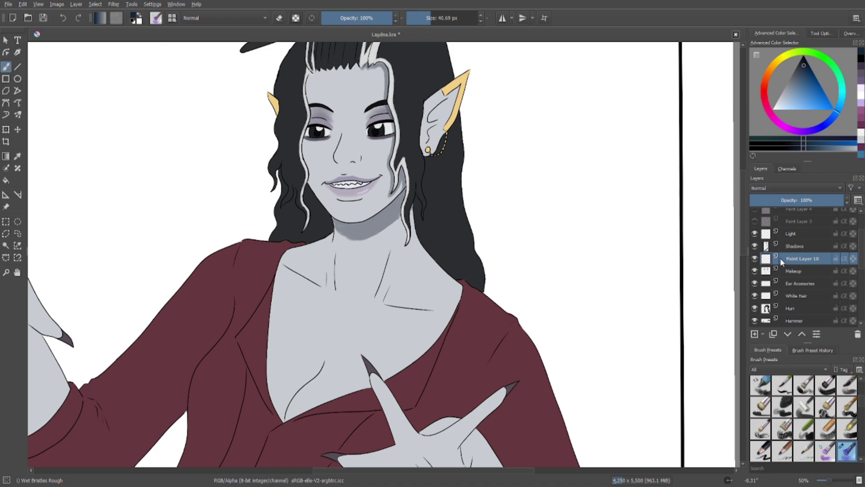
Set Paint Layer 10's opacity to 20% and paint a soft shadow beside the hair from the neck down to the shirt collar.
left_click(776, 201)
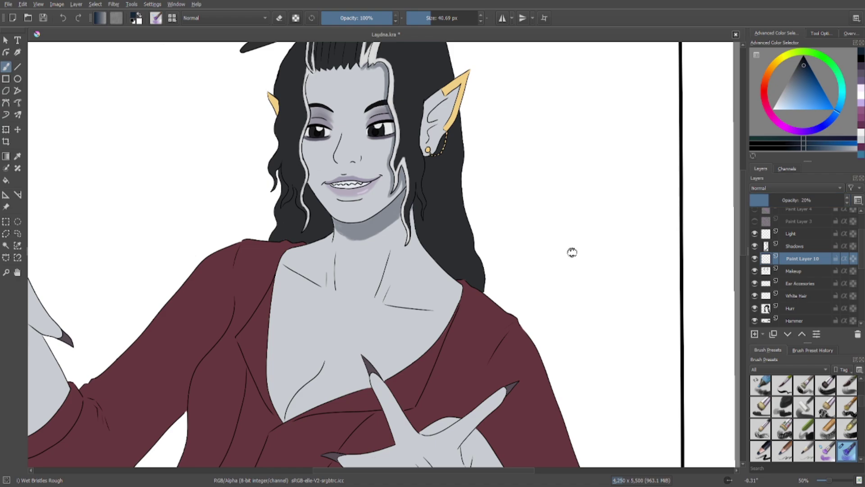
mouse_move(406, 231)
left_mouse_down()
mouse_move(413, 249)
mouse_move(404, 238)
left_mouse_up()
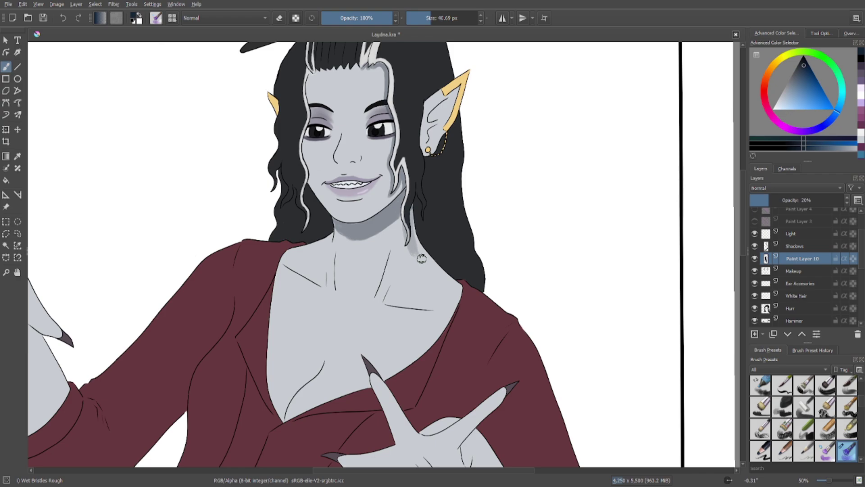
mouse_move(410, 230)
left_mouse_down()
mouse_move(448, 282)
mouse_move(433, 270)
mouse_move(458, 300)
left_mouse_up()
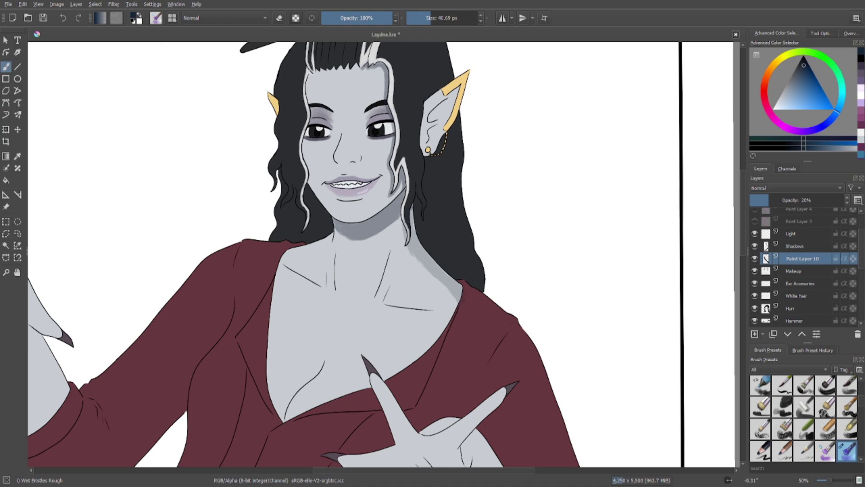
Undo the last brush stroke on Paint Layer 10.
key("minus")
key("minus")
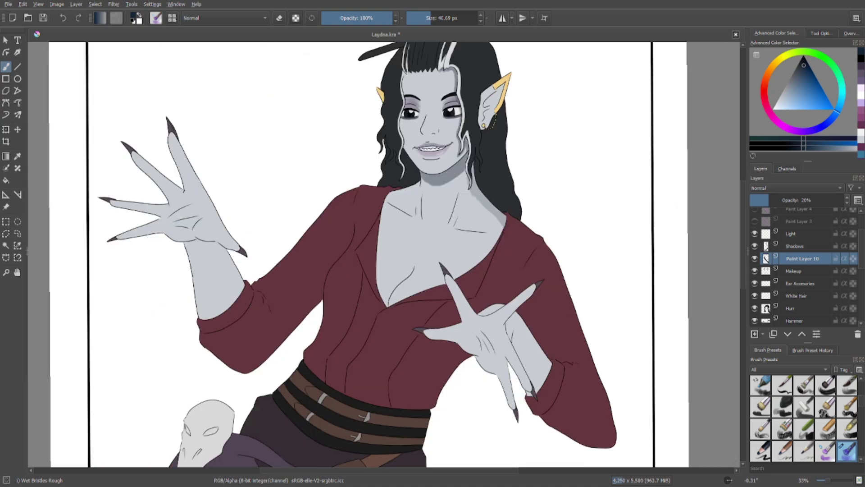
key("plus")
key("plus")
key("plus")
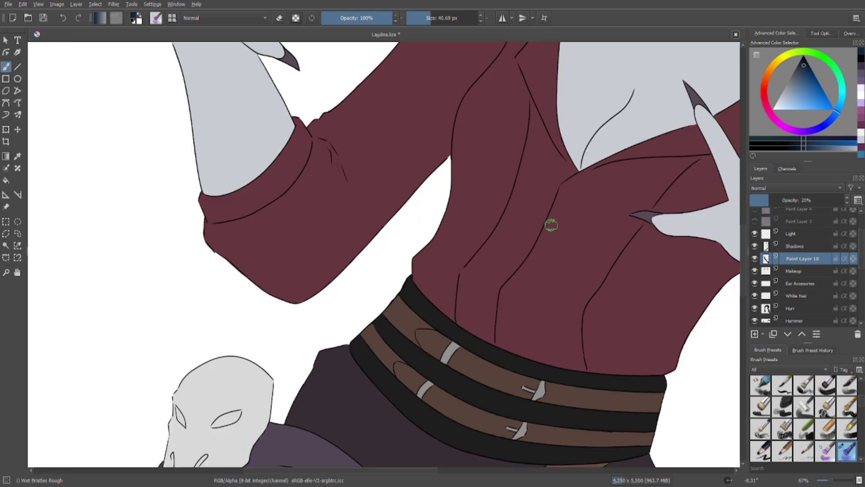
mouse_move(522, 216)
left_mouse_down()
mouse_move(499, 213)
mouse_move(162, 289)
left_mouse_up()
left_click(61, 17)
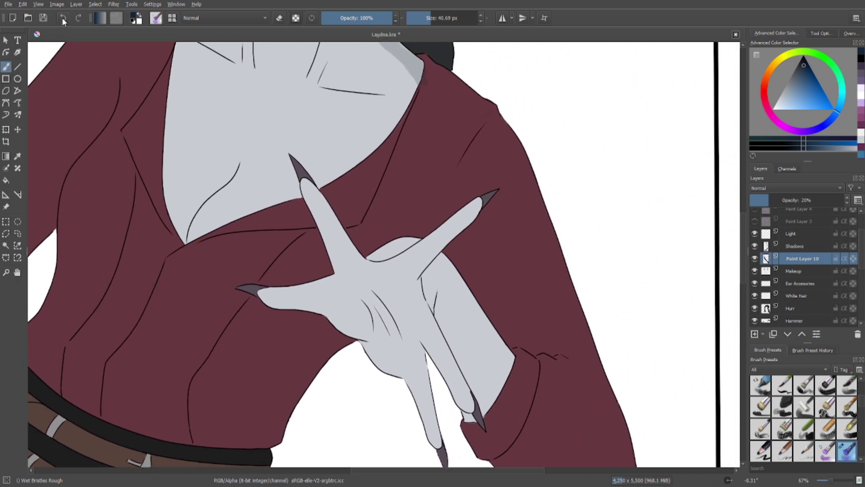
Clean up the neck shadow's edge at the shirt collar with the brush in eraser mode, and return to normal painting.
left_click_drag(395, 86, 417, 271)
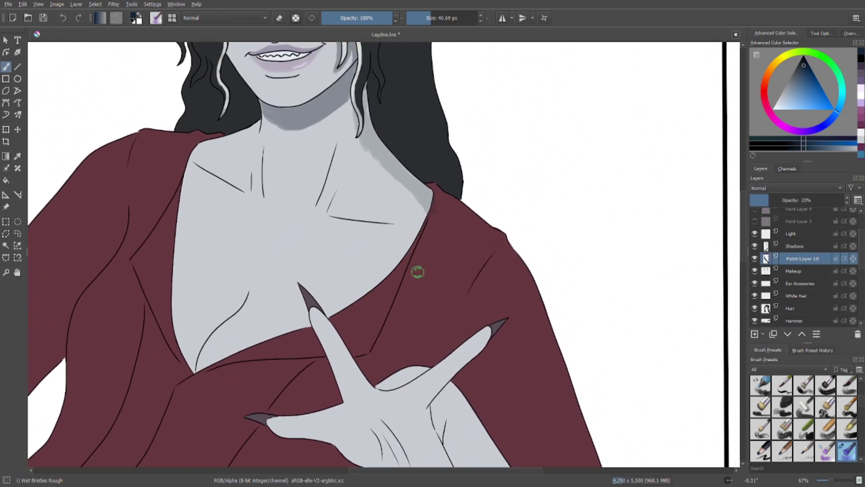
scroll(419, 271, "up", 2)
key("e")
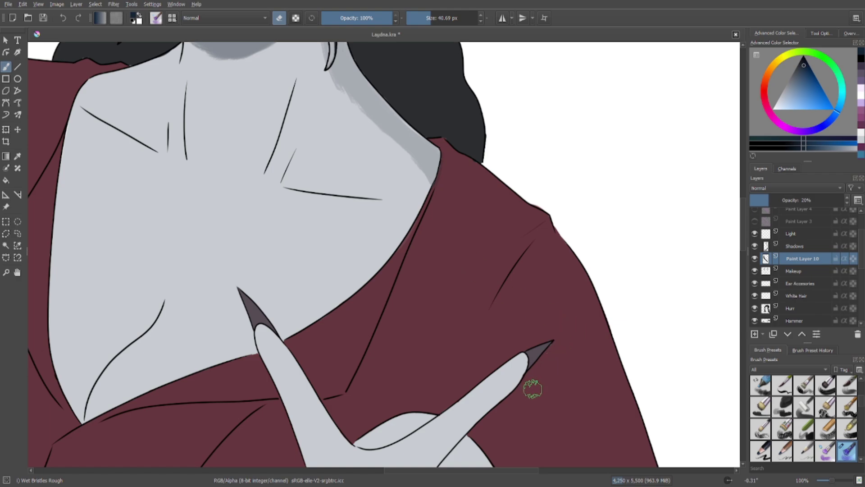
scroll(533, 390, "down", 1)
left_click_drag(524, 360, 426, 267)
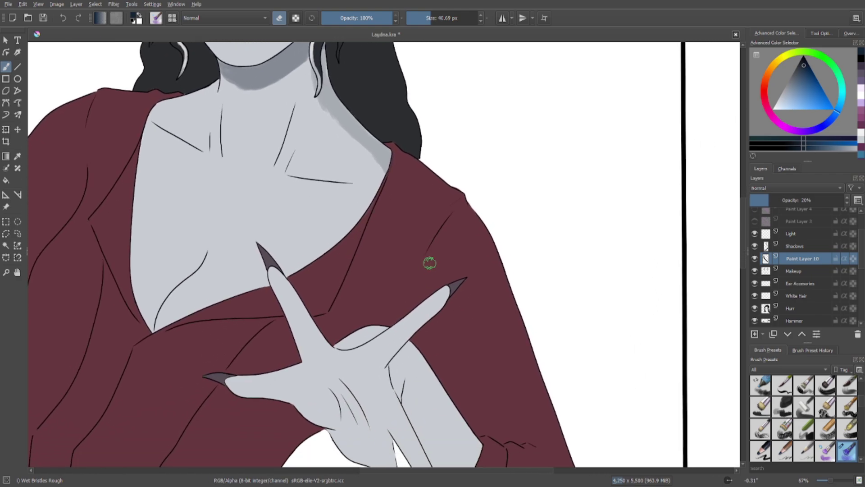
left_click(279, 19)
Set the brush size to 17.81 px for shading the hand and forearm in front of the chest.
left_click_drag(256, 170, 333, 225)
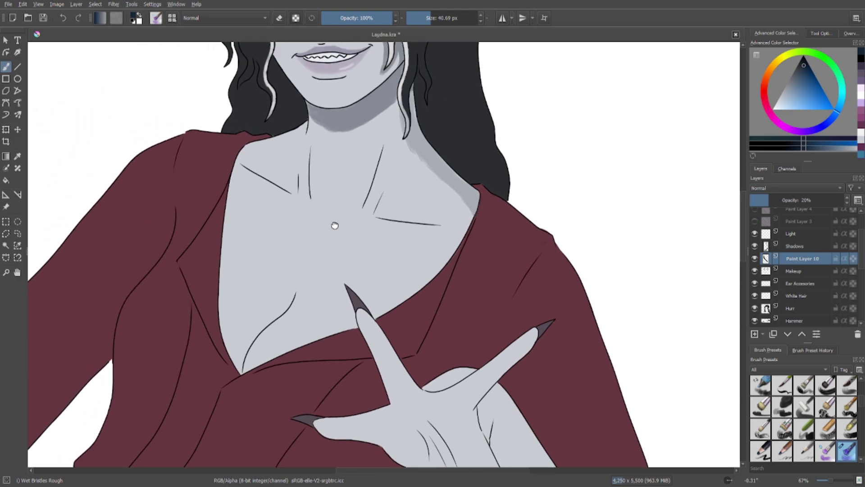
scroll(333, 226, "down", 2)
left_click_drag(317, 258, 283, 189)
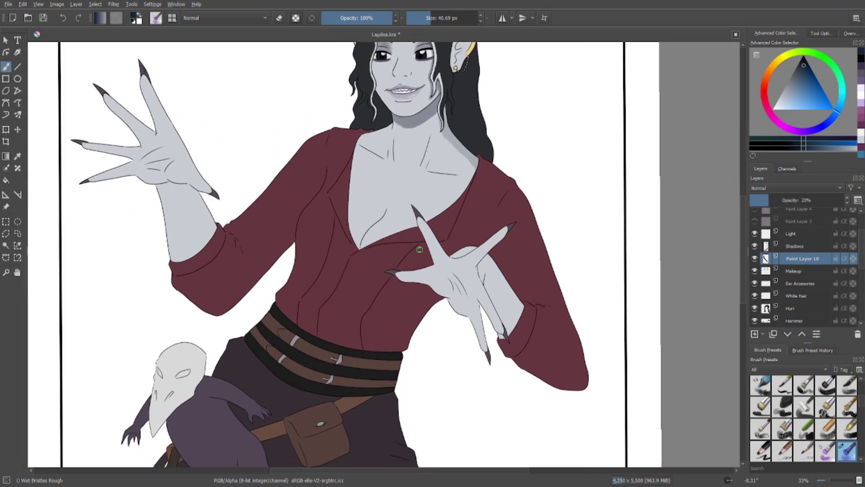
scroll(283, 190, "up", 2)
left_click_drag(498, 274, 408, 213)
scroll(408, 213, "up", 1)
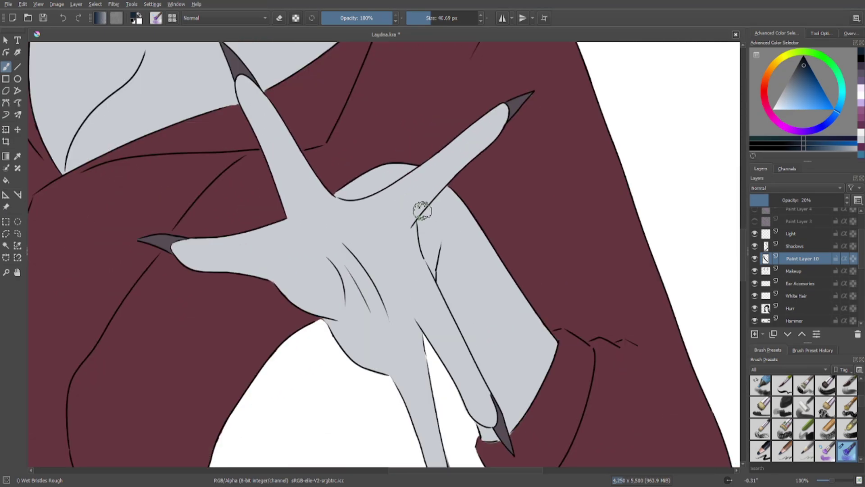
left_click(425, 21)
left_click_drag(444, 199, 446, 193)
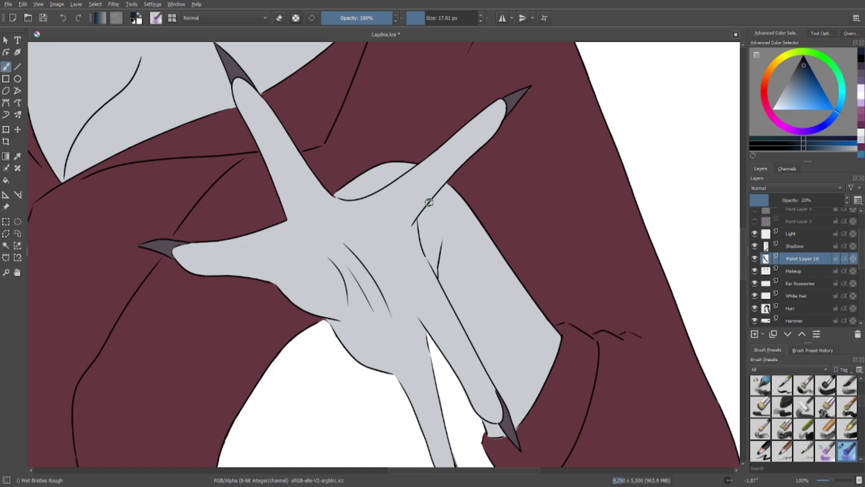
left_click_drag(444, 188, 465, 210)
left_click(62, 15)
left_click(61, 17)
Paint shadows along the forearm's outer edge down to the cuff and along the rounded edge of skin behind the spread fingers.
mouse_move(446, 187)
left_mouse_down()
mouse_move(532, 317)
mouse_move(494, 251)
mouse_move(550, 327)
mouse_move(556, 337)
mouse_move(498, 267)
mouse_move(551, 356)
mouse_move(557, 340)
left_mouse_up()
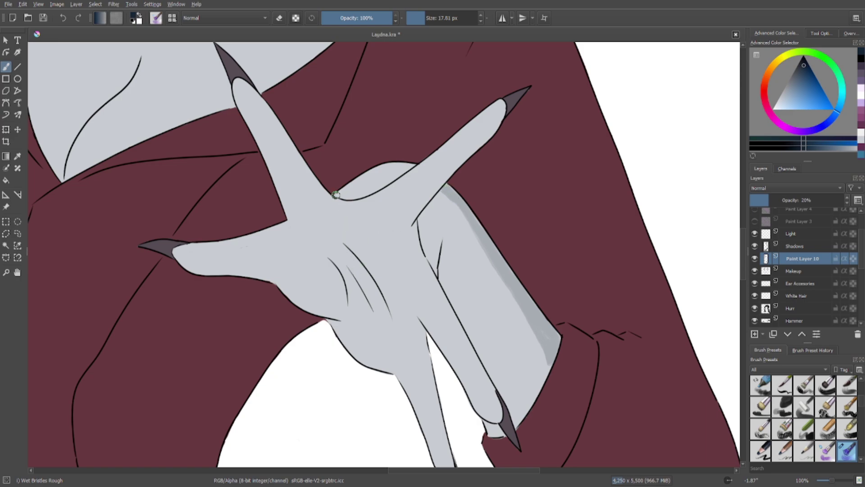
left_click_drag(336, 195, 411, 164)
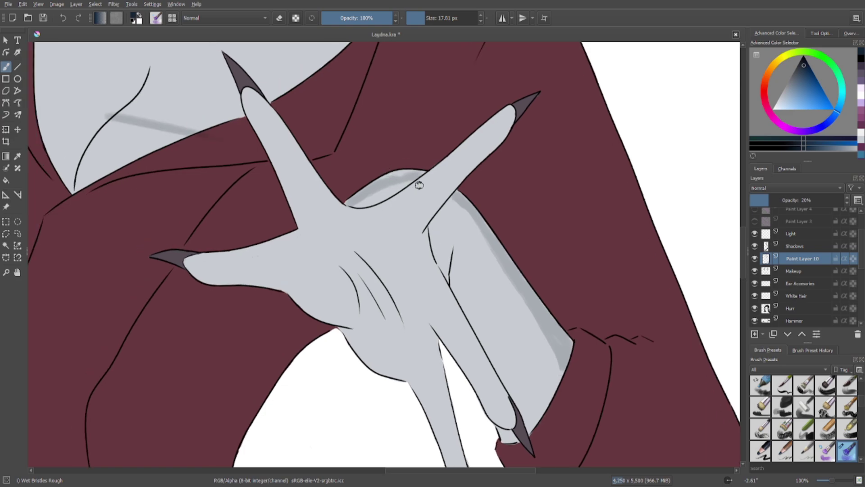
left_click_drag(399, 173, 364, 193)
Erase the stray shadow stroke across the chest and neckline.
left_click(279, 18)
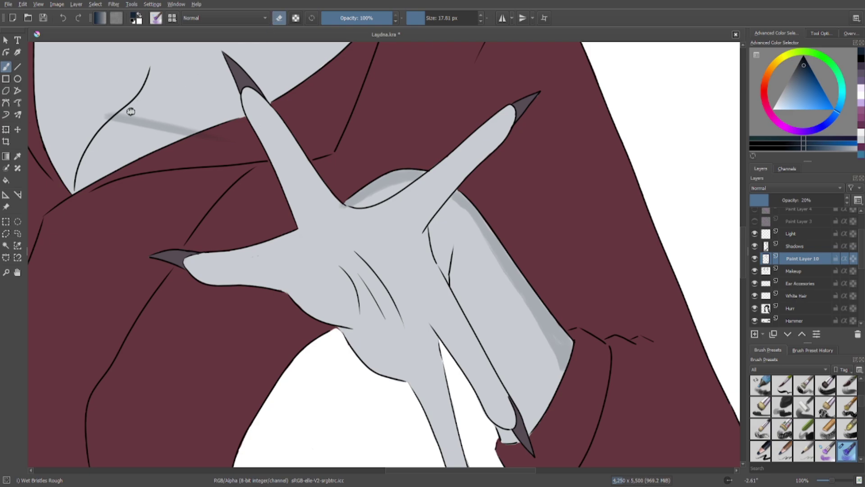
mouse_move(107, 118)
left_mouse_down()
mouse_move(131, 115)
mouse_move(203, 130)
left_mouse_up()
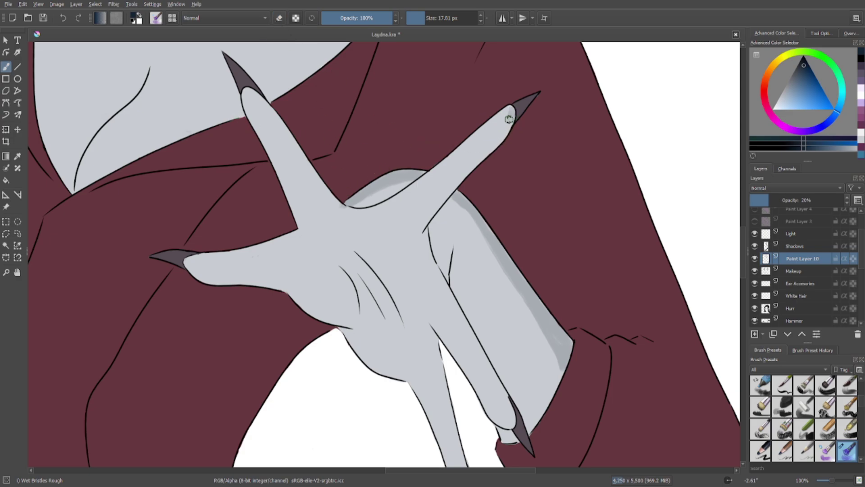
Shade the lower edge of the raised finger, the adjoining side of the hand, and the edge of the finger crossing the forearm.
mouse_move(508, 123)
left_mouse_down()
mouse_move(419, 232)
mouse_move(444, 288)
left_mouse_up()
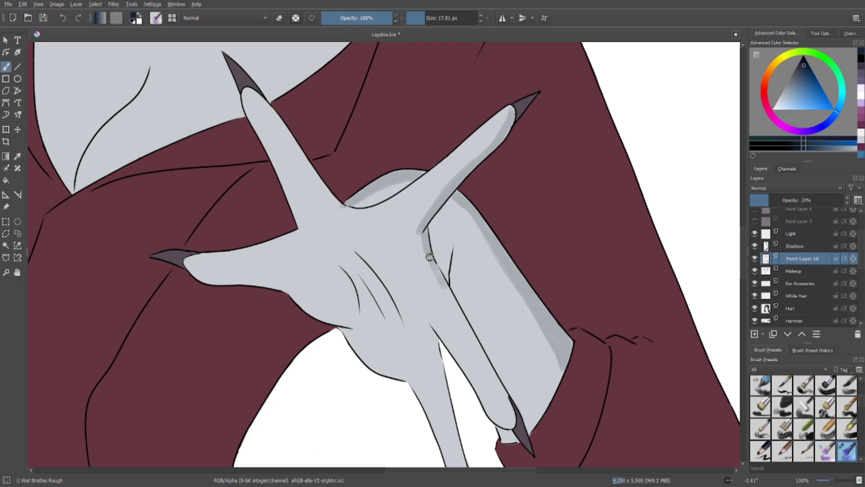
left_click_drag(430, 256, 516, 409)
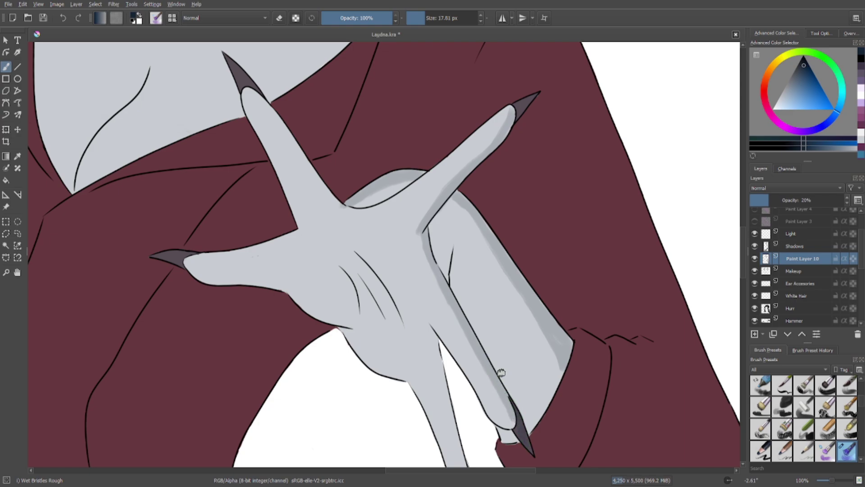
left_click_drag(426, 328, 475, 184)
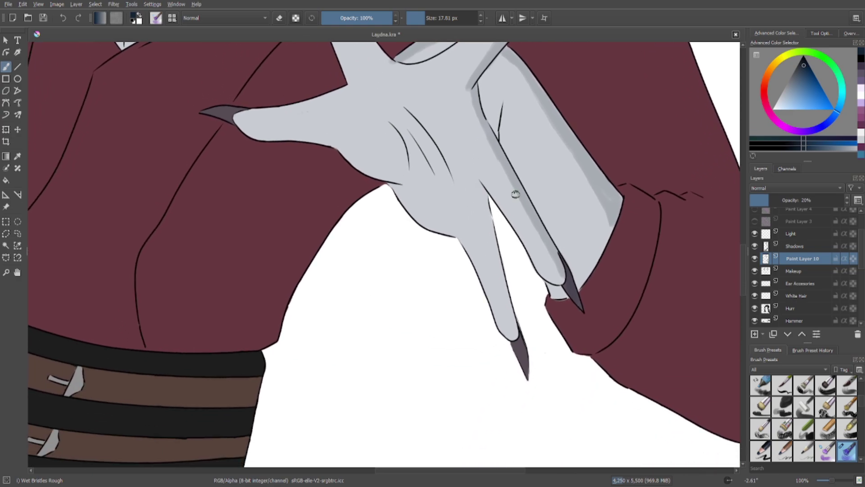
Shade the edge of the lowest finger from its base to the claw, removing the stray stroke across the shirt.
left_click_drag(171, 309, 305, 257)
left_click_drag(479, 186, 499, 261)
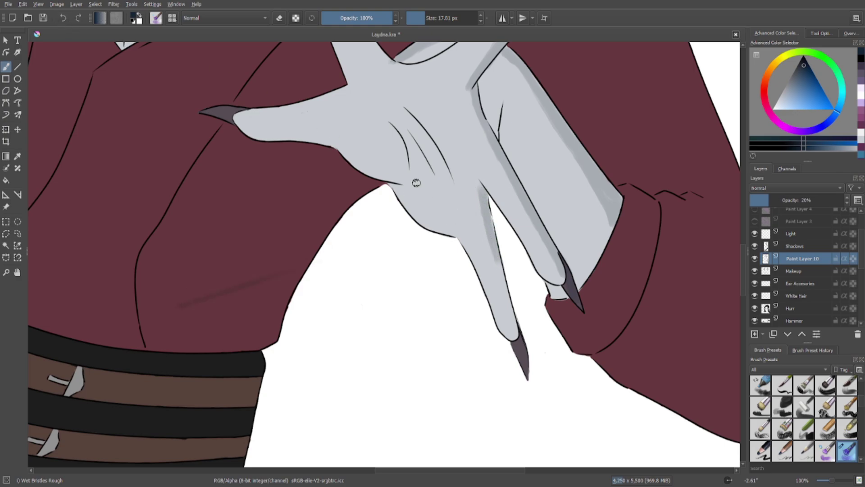
left_click(63, 21)
left_click_drag(492, 231, 513, 332)
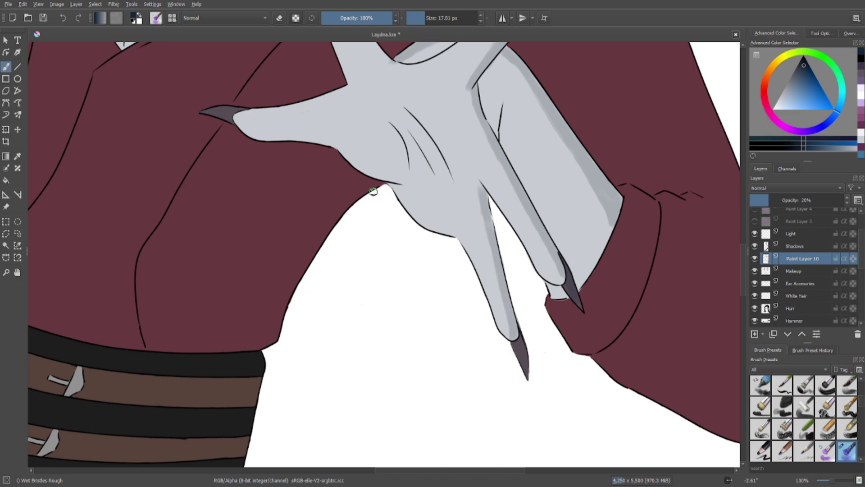
Shade the edge of the finger pointing at the neckline and the underside of the thumb down along the palm.
left_click_drag(313, 198, 488, 346)
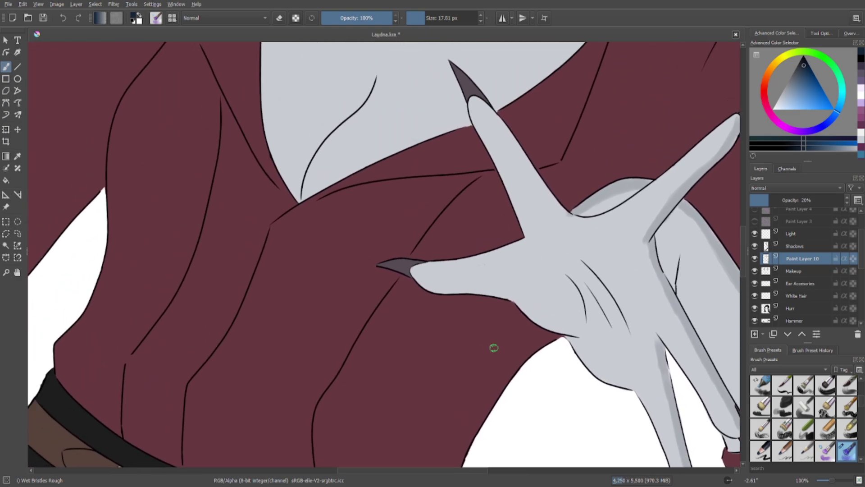
left_click_drag(479, 103, 557, 204)
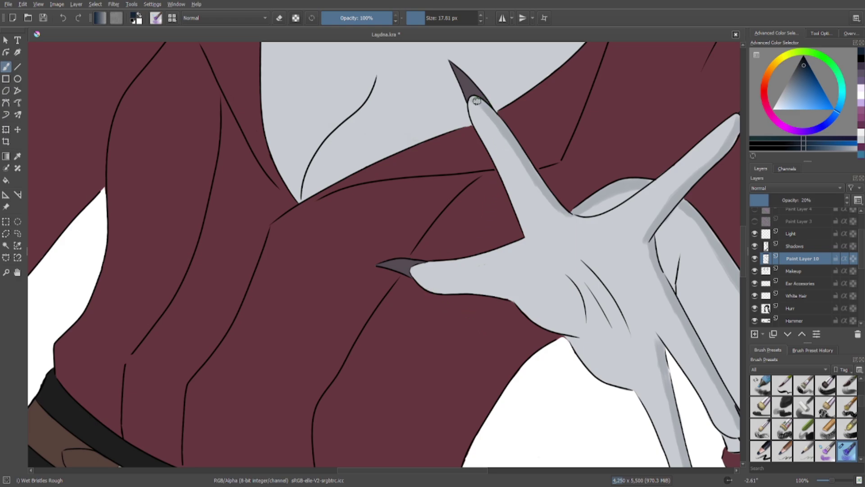
mouse_move(416, 276)
left_mouse_down()
mouse_move(518, 301)
mouse_move(573, 348)
mouse_move(572, 337)
mouse_move(599, 374)
mouse_move(590, 367)
mouse_move(633, 389)
left_mouse_up()
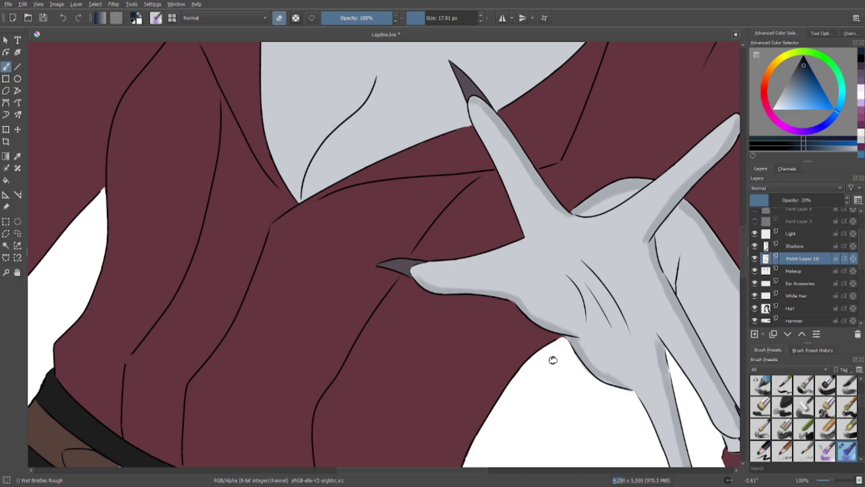
Try 30% opacity on Paint Layer 10 and settle on 25% for the hand and forearm shadows.
scroll(518, 209, "down", 4)
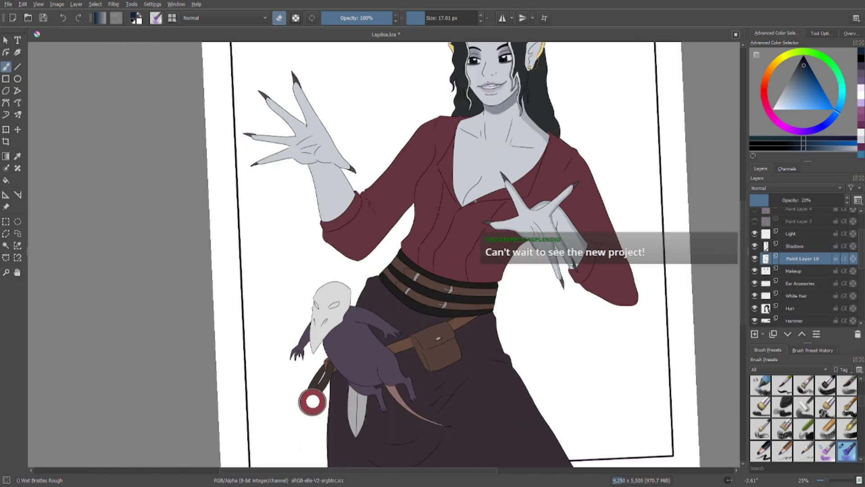
left_click_drag(473, 174, 401, 297)
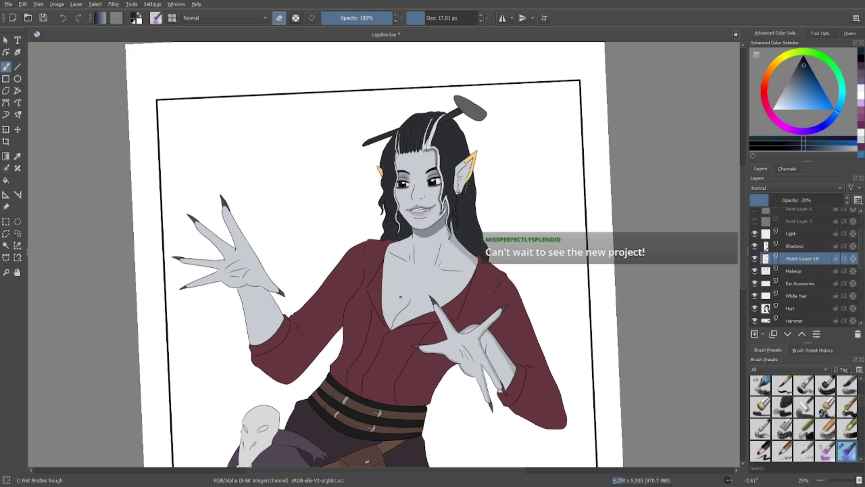
scroll(400, 297, "down", 3)
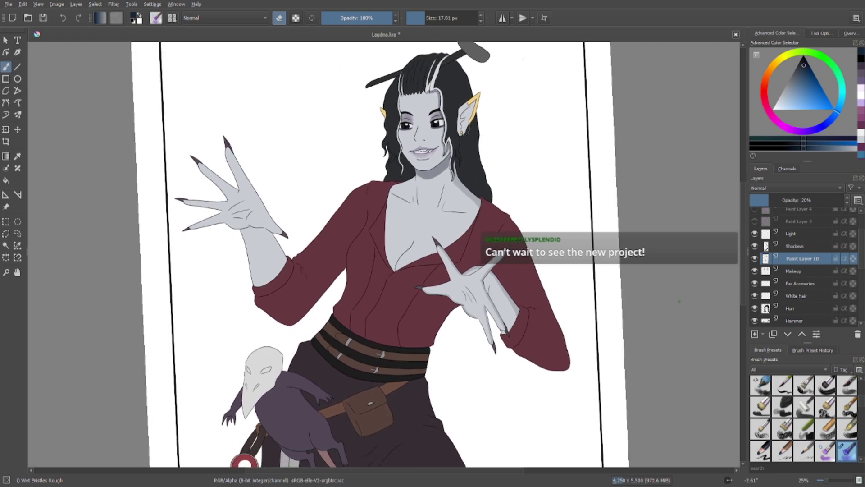
scroll(621, 312, "down", 2)
scroll(489, 321, "up", 4)
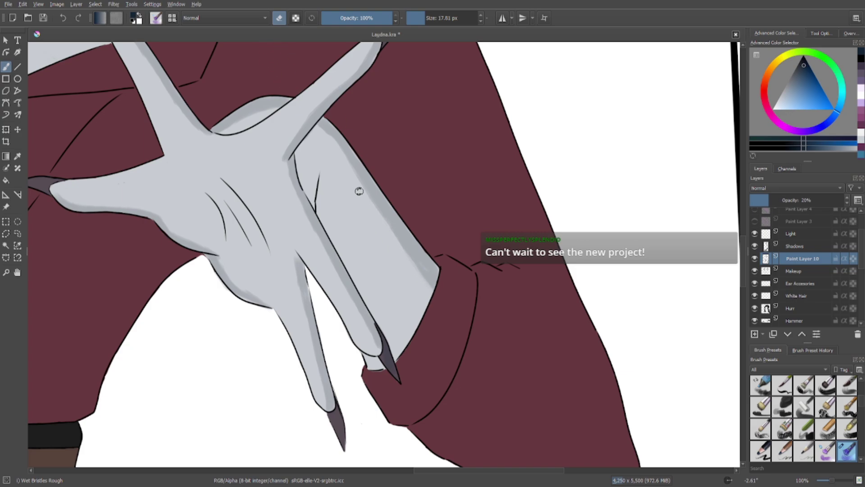
scroll(353, 204, "down", 4)
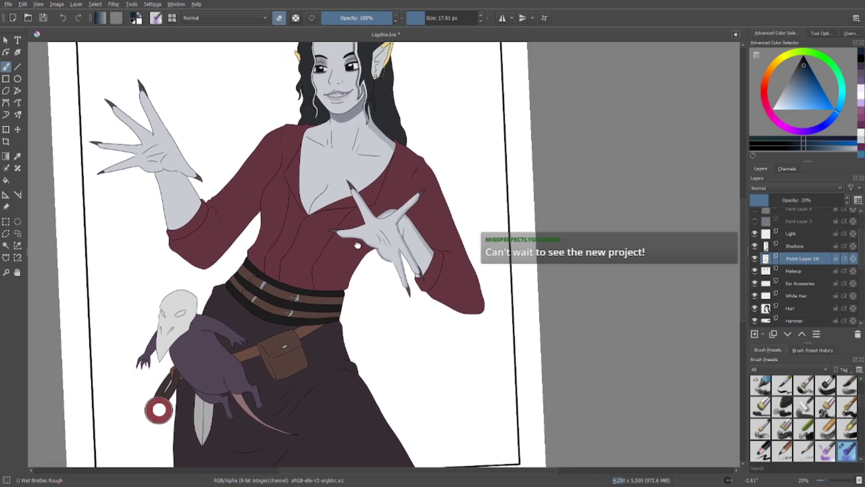
left_click_drag(357, 245, 394, 282)
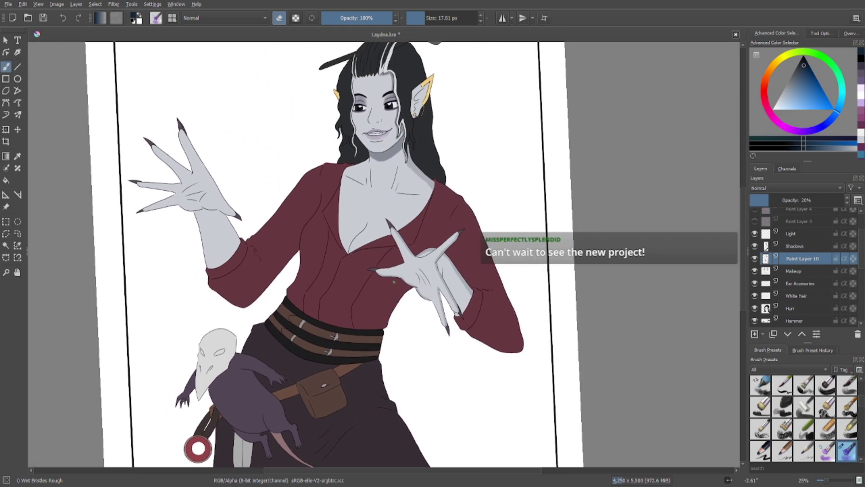
left_click(777, 201)
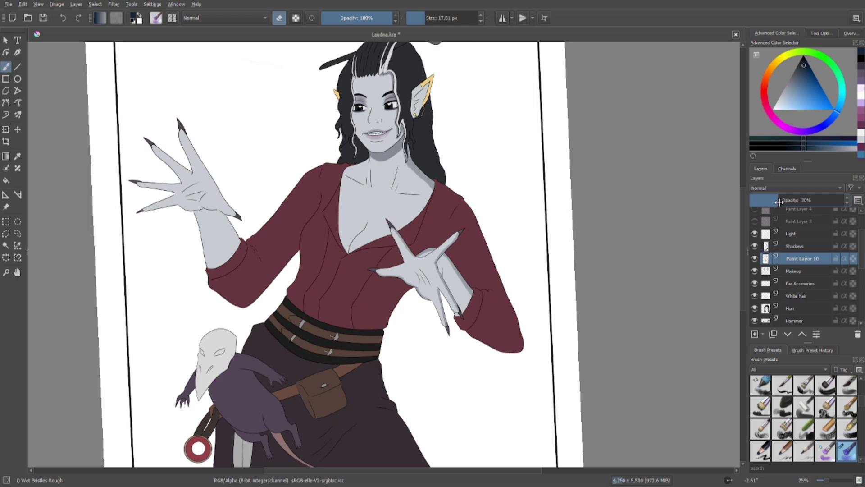
scroll(476, 259, "down", 1)
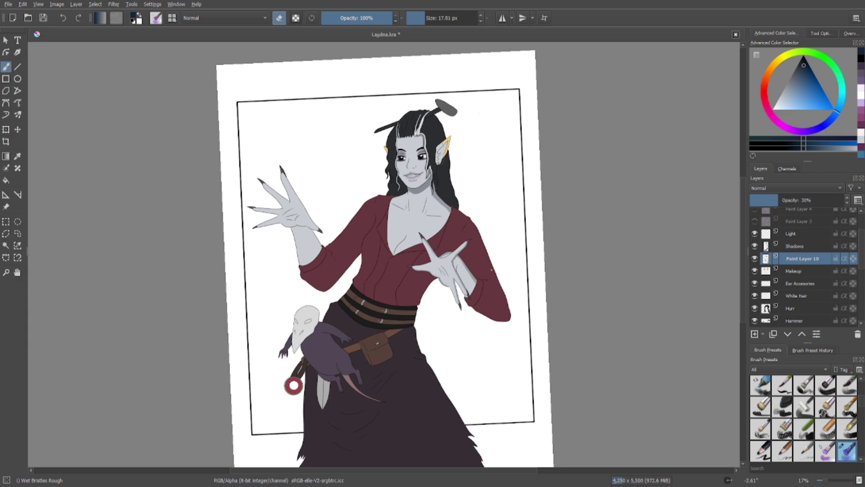
left_click(774, 202)
Paint shadows on the other, raised hand along its outer edge to the thumb tip and along the thumb's underside.
scroll(404, 245, "up", 1)
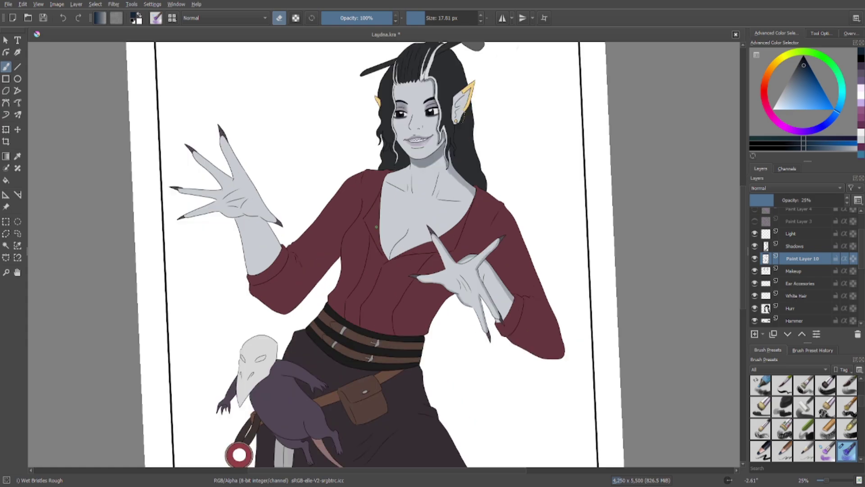
scroll(376, 227, "up", 1)
left_click_drag(377, 184, 401, 192)
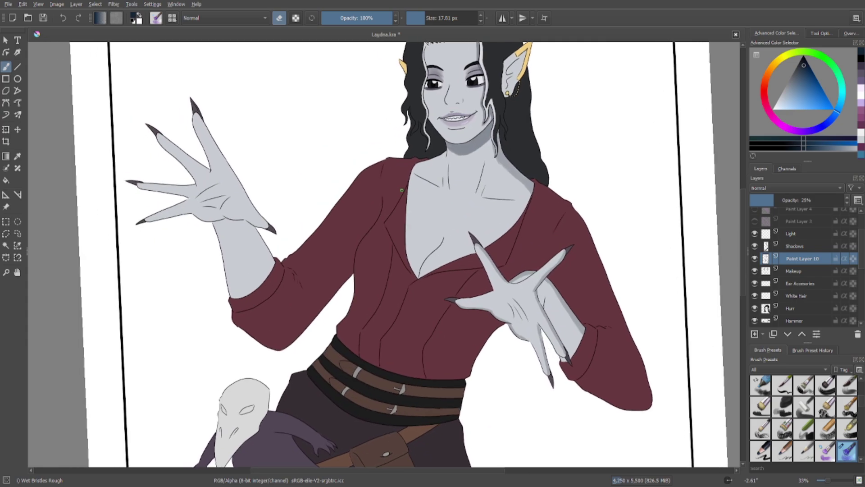
scroll(402, 192, "down", 1)
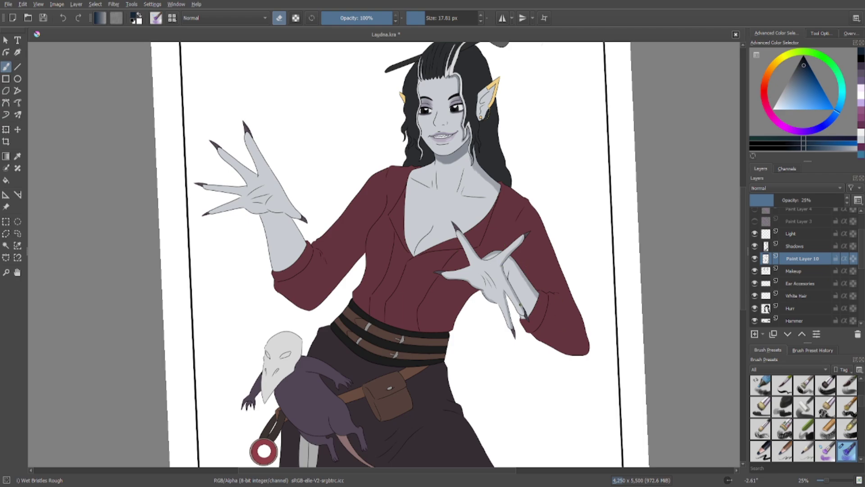
scroll(270, 180, "up", 5)
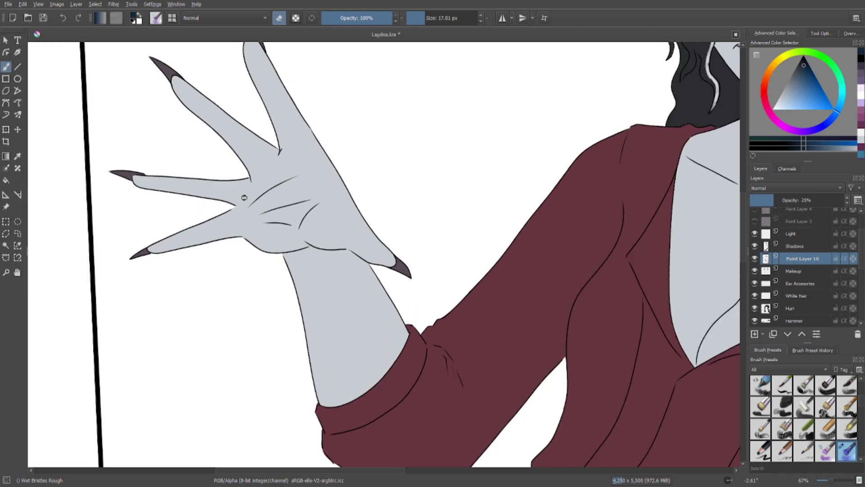
scroll(243, 197, "up", 2)
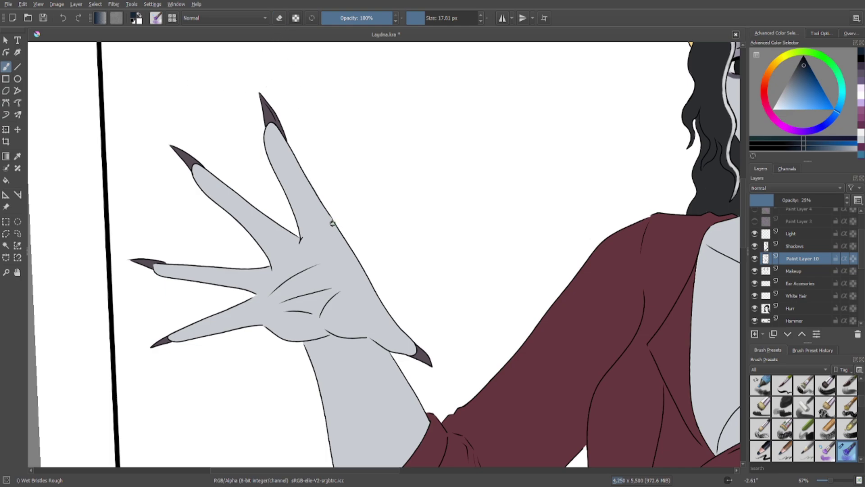
left_click_drag(332, 223, 412, 350)
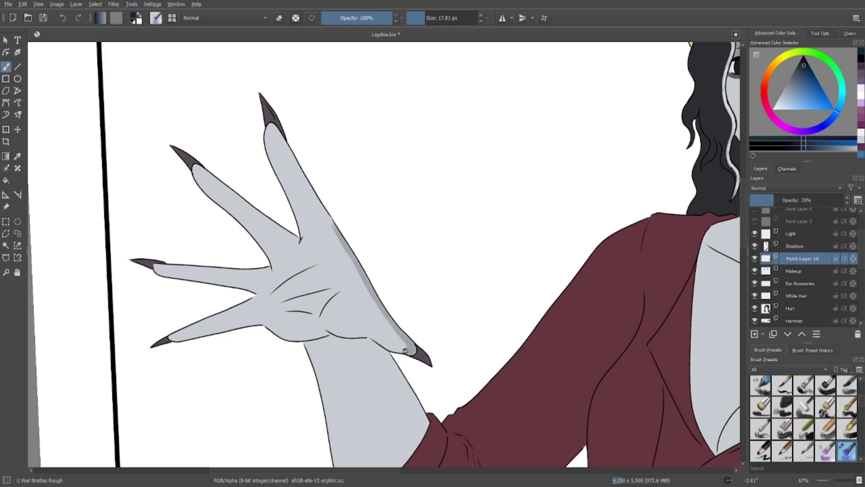
left_click_drag(406, 345, 371, 342)
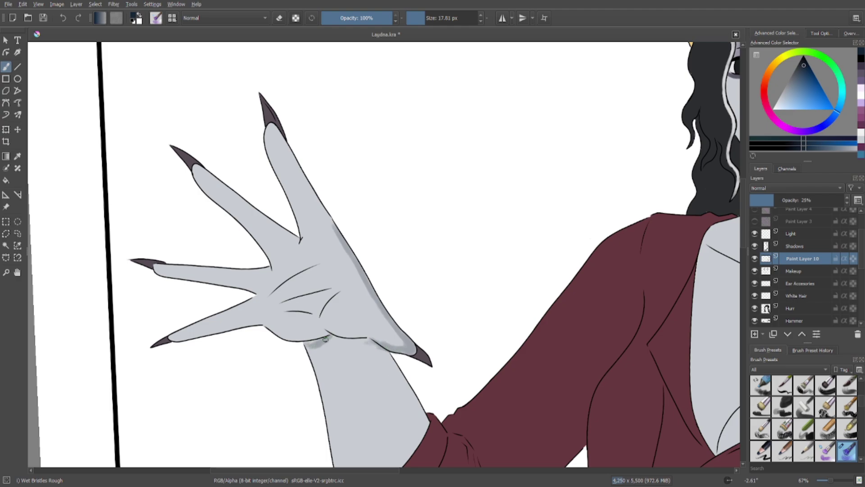
Paint the shadow cast across the wrist below the palm and down the raised forearm's inner edge to the cuff.
mouse_move(313, 346)
left_mouse_down()
mouse_move(377, 344)
mouse_move(347, 340)
left_mouse_up()
mouse_move(342, 339)
left_mouse_down()
mouse_move(375, 342)
mouse_move(364, 339)
mouse_move(399, 377)
mouse_move(384, 350)
mouse_move(422, 438)
mouse_move(428, 422)
mouse_move(417, 405)
mouse_move(424, 427)
left_mouse_up()
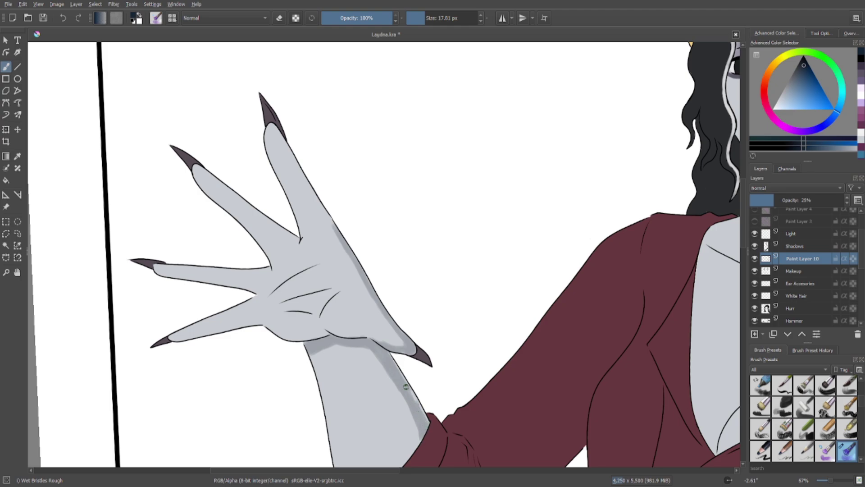
left_click_drag(406, 387, 422, 415)
Build up and smooth the shadow band along the raised forearm's inner edge, extending it down to the cuff.
scroll(384, 254, "down", 2)
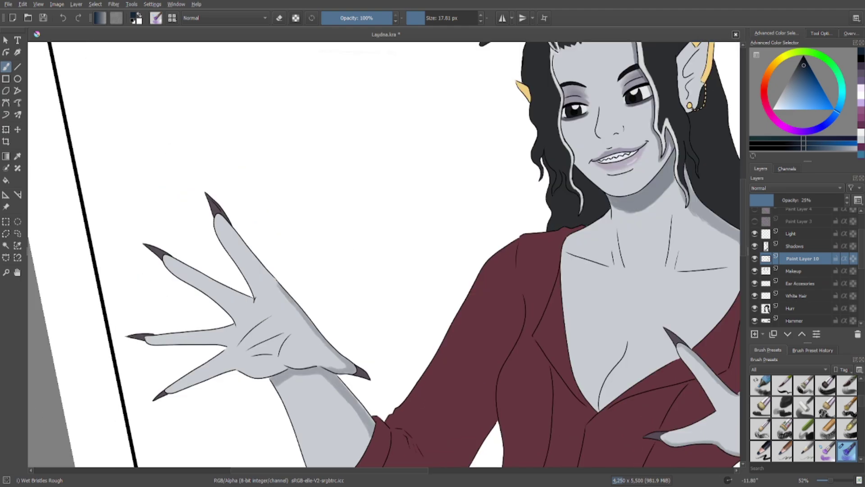
scroll(344, 377, "up", 2)
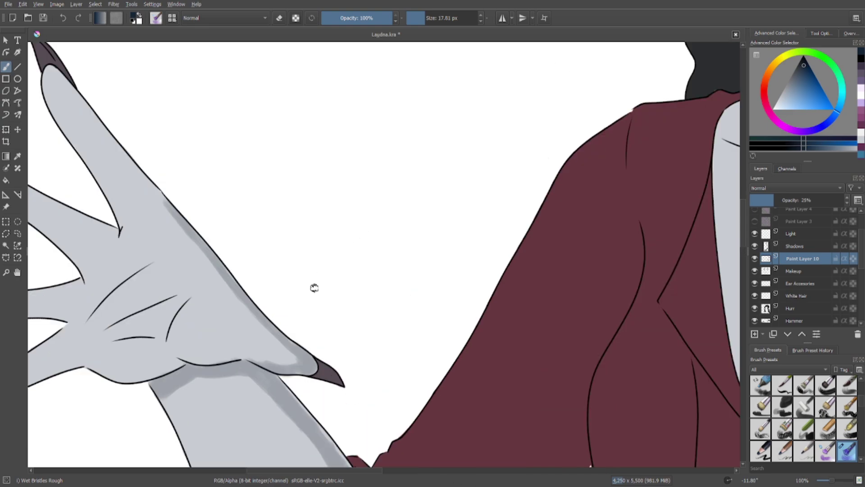
scroll(374, 212, "down", 1)
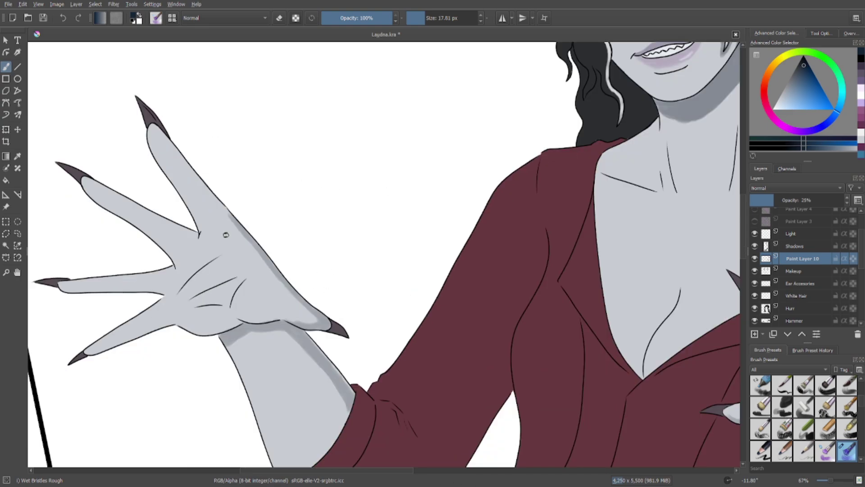
scroll(289, 271, "up", 2)
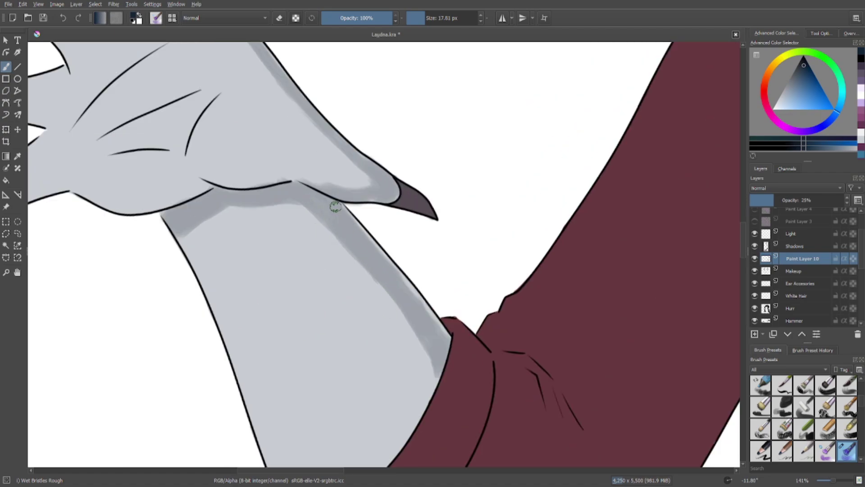
left_click_drag(387, 265, 370, 247)
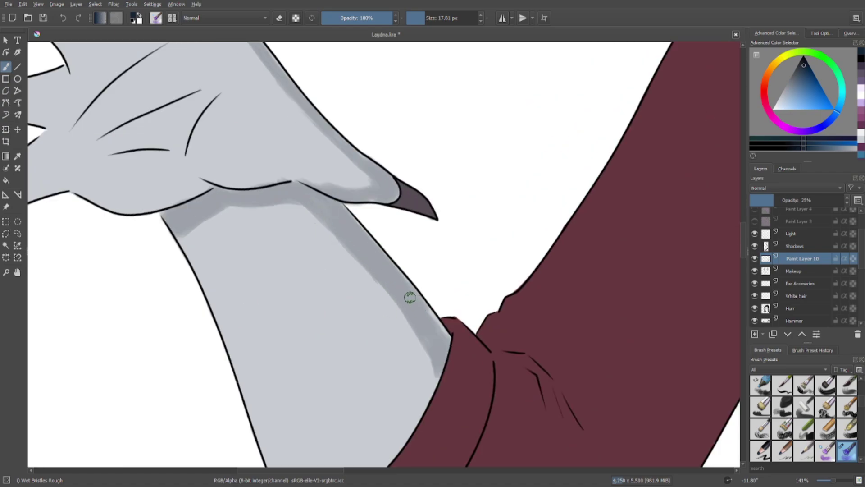
mouse_move(425, 335)
left_mouse_down()
mouse_move(435, 374)
mouse_move(94, 399)
left_mouse_up()
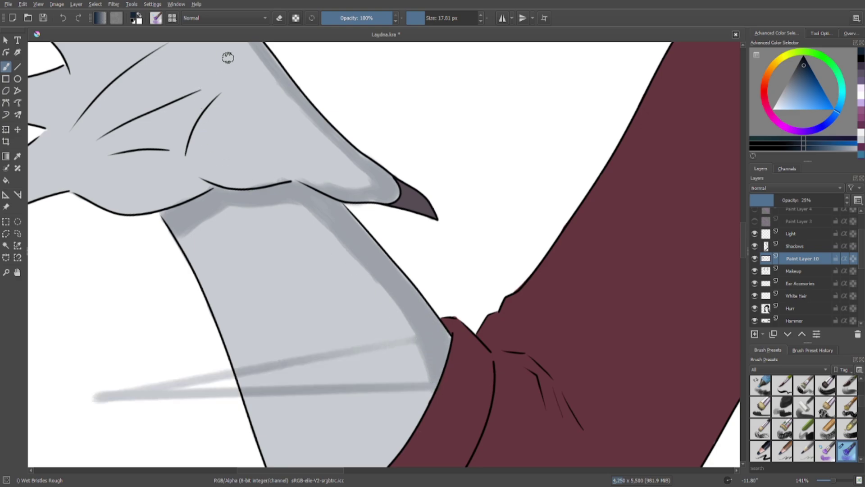
Erase the stray strokes across the raised forearm with a 147.76 px eraser and repaint the shadow's ragged border at 23.55 px.
left_click(444, 18)
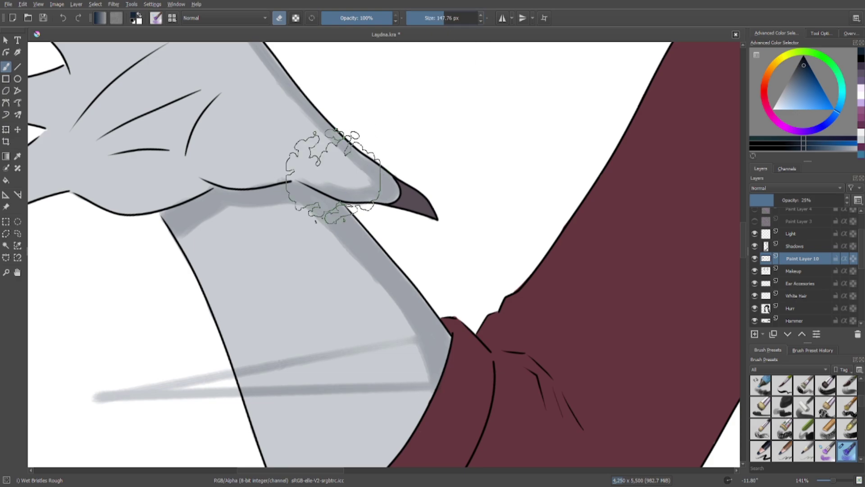
mouse_move(156, 349)
left_mouse_down()
mouse_move(166, 390)
mouse_move(239, 393)
mouse_move(335, 346)
mouse_move(356, 352)
mouse_move(379, 384)
mouse_move(360, 341)
mouse_move(380, 375)
left_mouse_up()
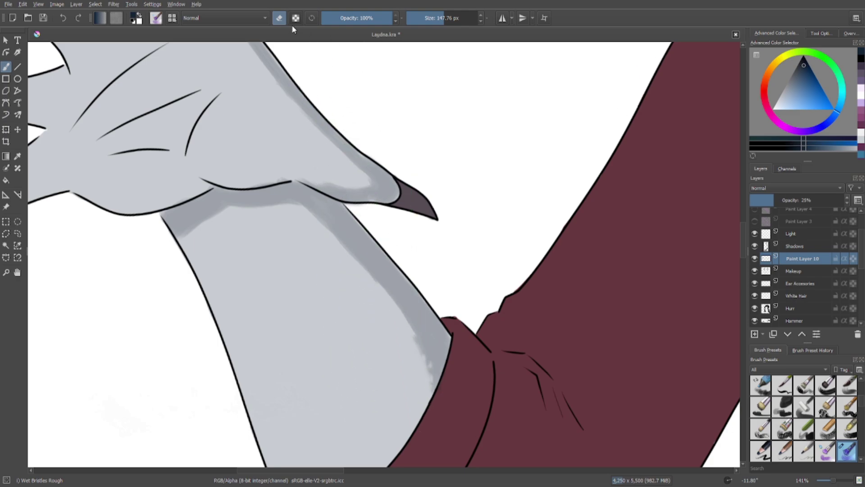
left_click_drag(440, 20, 426, 21)
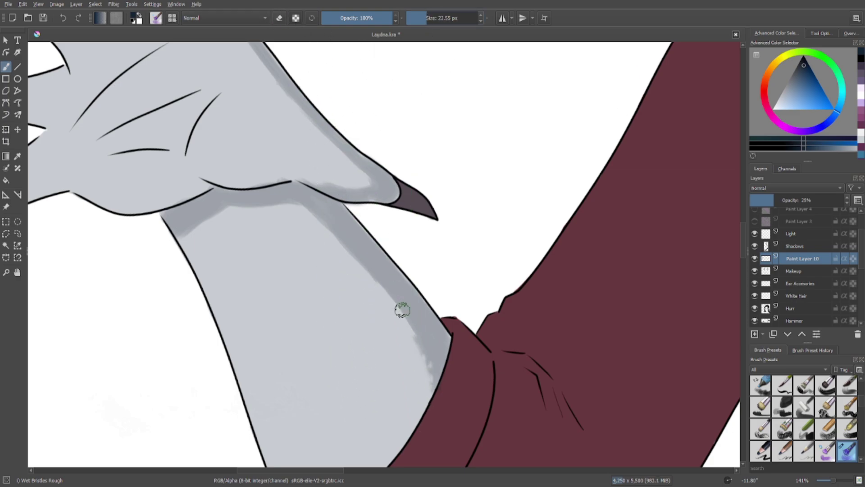
mouse_move(399, 309)
left_mouse_down()
mouse_move(434, 385)
mouse_move(398, 305)
mouse_move(419, 342)
mouse_move(356, 245)
mouse_move(389, 275)
mouse_move(347, 225)
mouse_move(389, 266)
mouse_move(369, 235)
left_mouse_up()
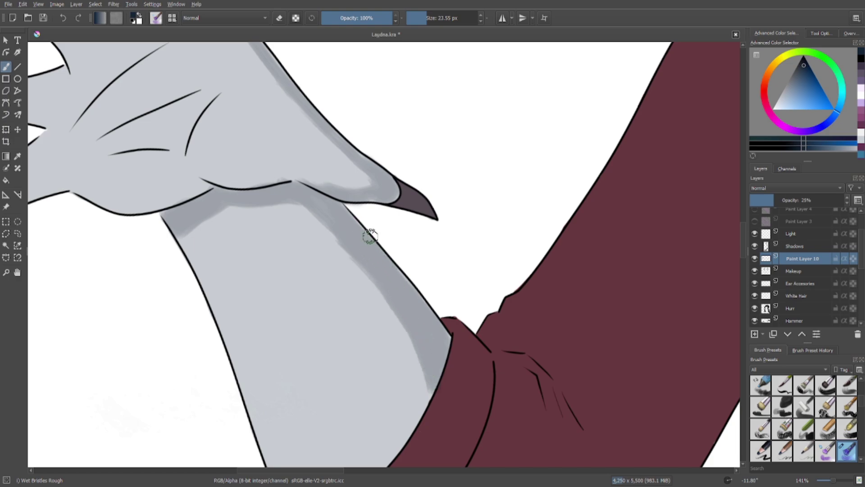
scroll(444, 251, "down", 6)
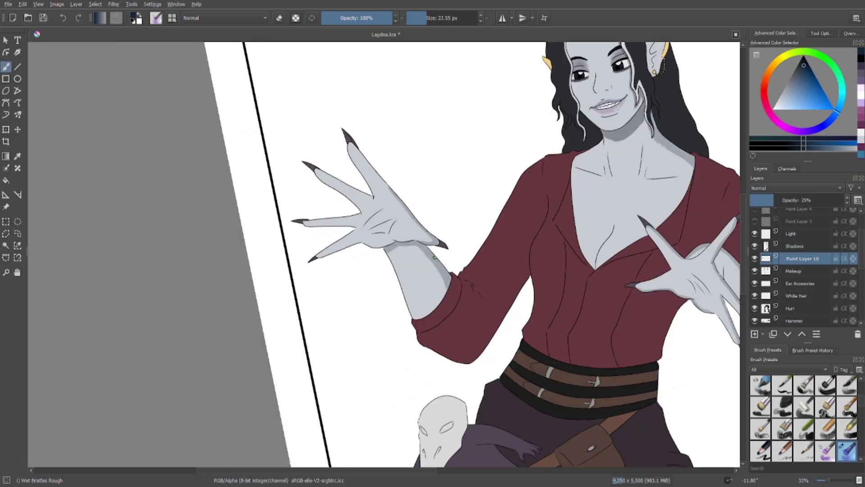
scroll(469, 258, "up", 2)
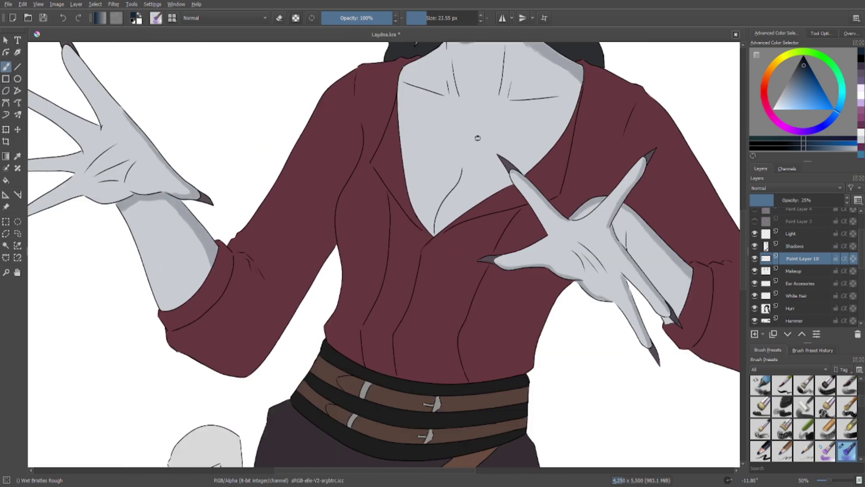
left_click_drag(478, 138, 400, 341)
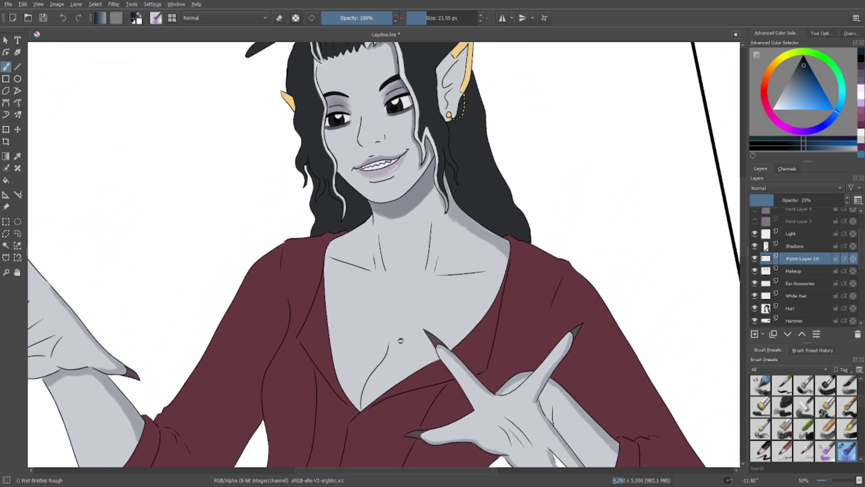
scroll(455, 269, "up", 1)
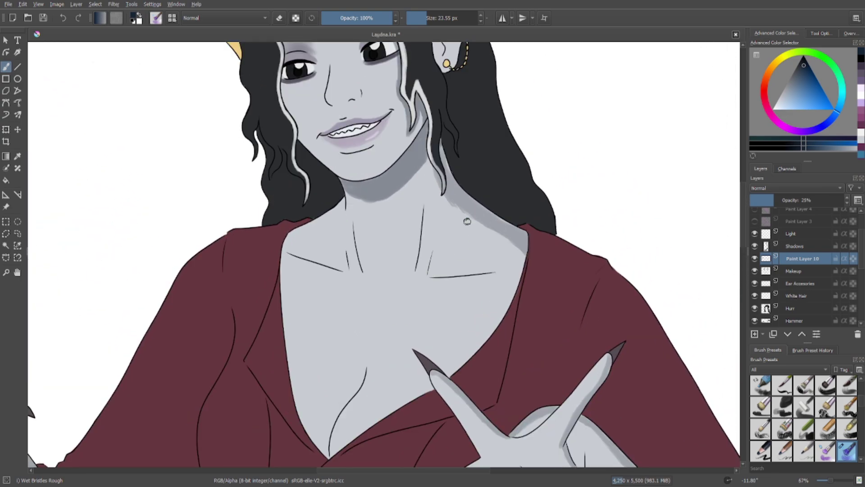
Soften the ragged edge of the shadow between neck and shoulder with the eraser at 48% opacity and 43 px size.
scroll(469, 222, "up", 2)
scroll(435, 247, "up", 1)
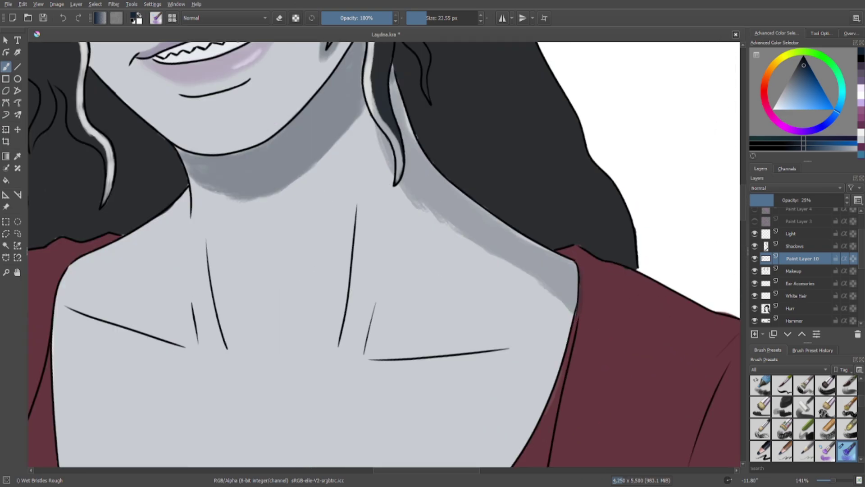
left_click(281, 18)
left_click(355, 19)
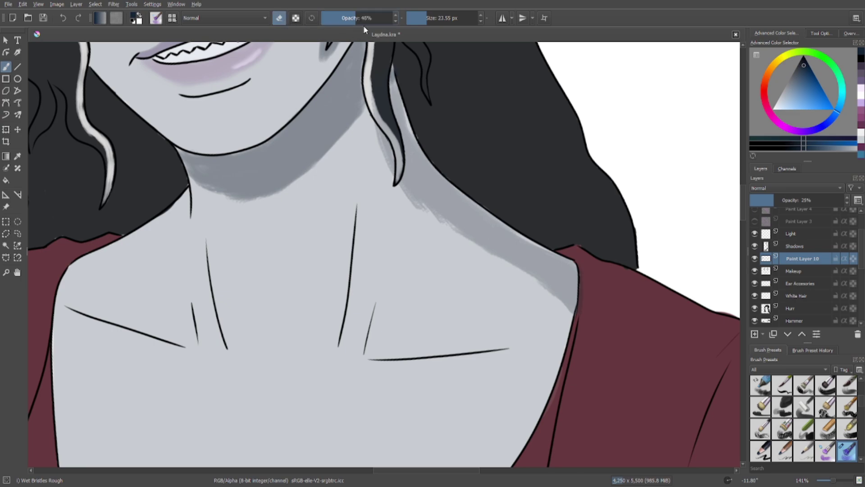
left_click(443, 22)
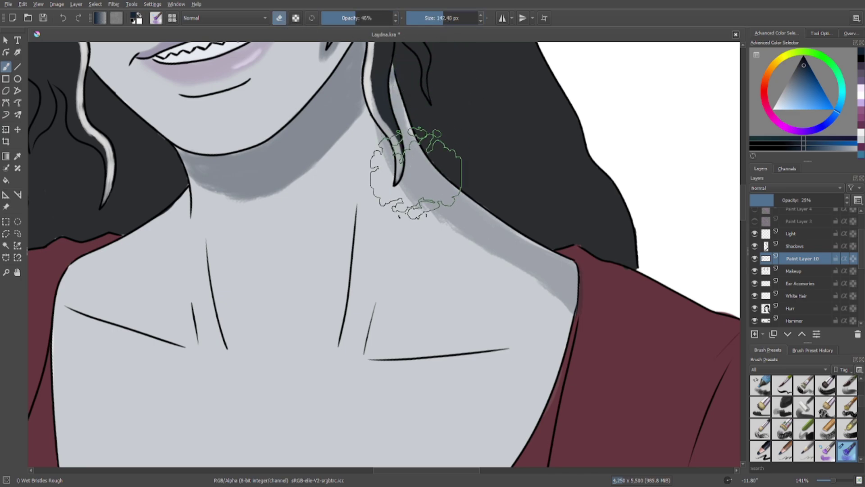
left_click(431, 20)
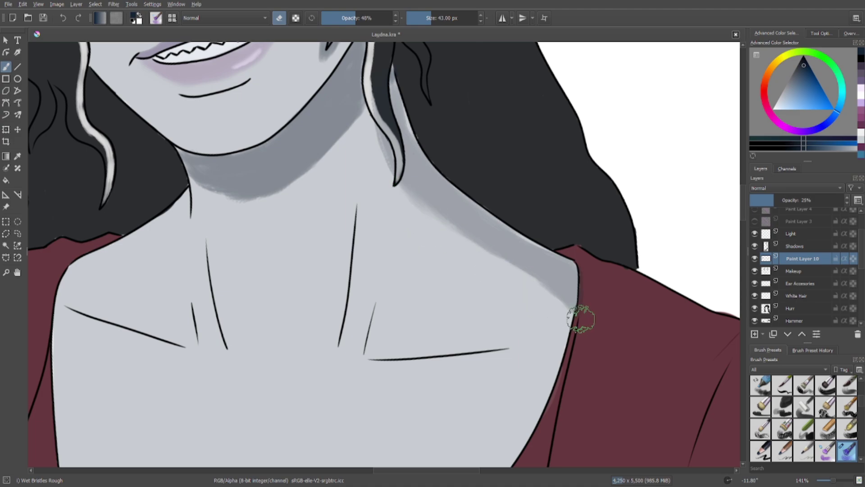
Return to painting at 100% brush opacity and undo the stray stroke across the background and sleeve.
key("minus")
key("minus")
key("minus")
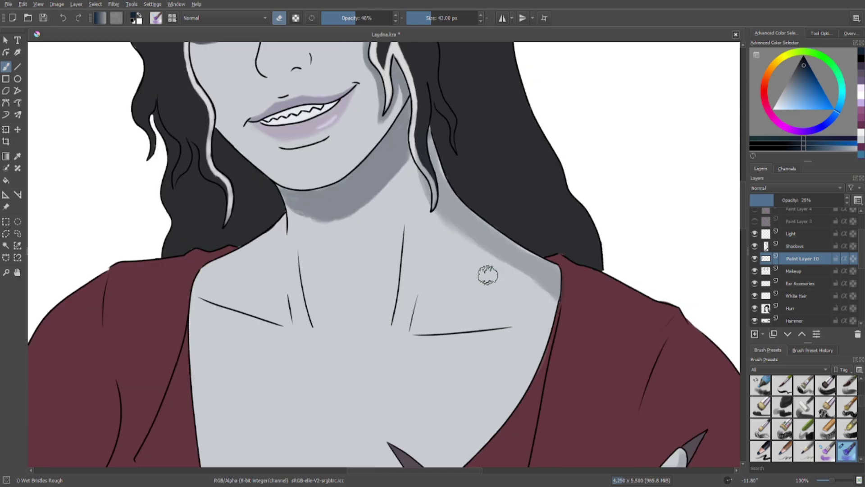
key("minus")
left_click_drag(376, 303, 433, 191)
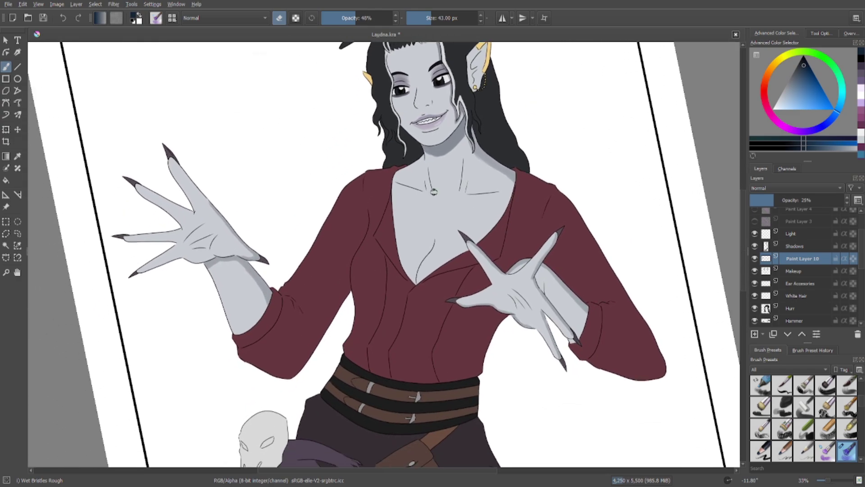
key("plus")
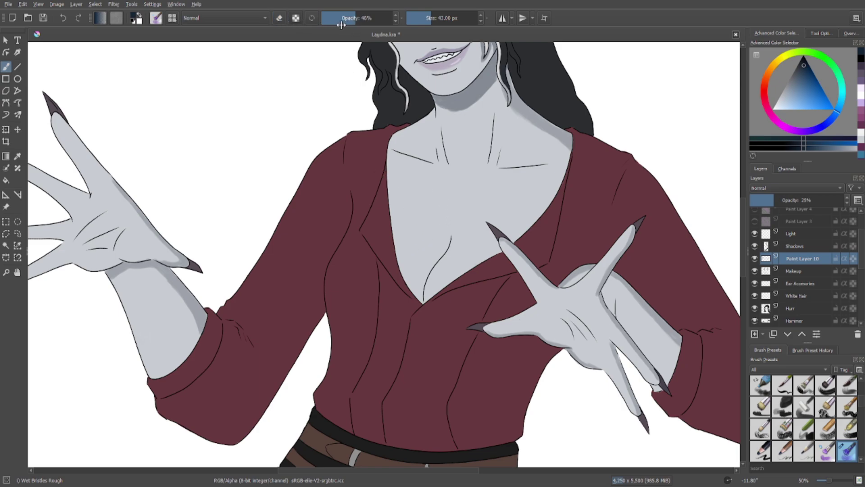
left_click_drag(342, 25, 400, 21)
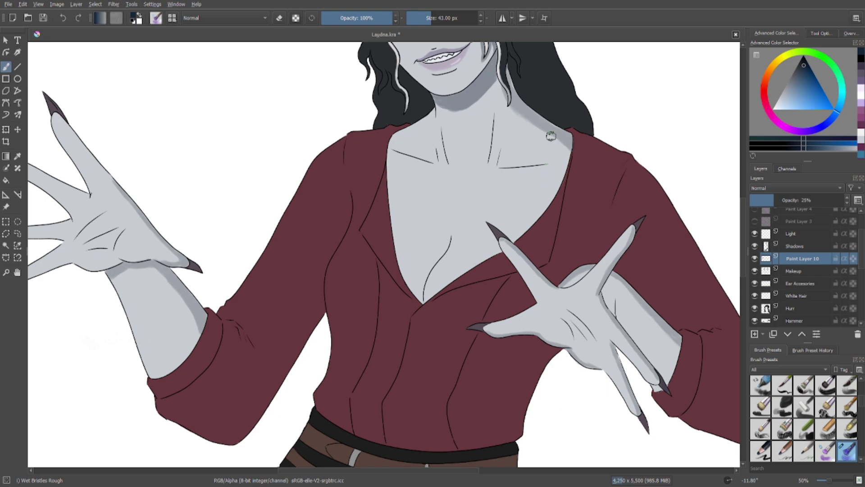
left_click_drag(240, 143, 401, 151)
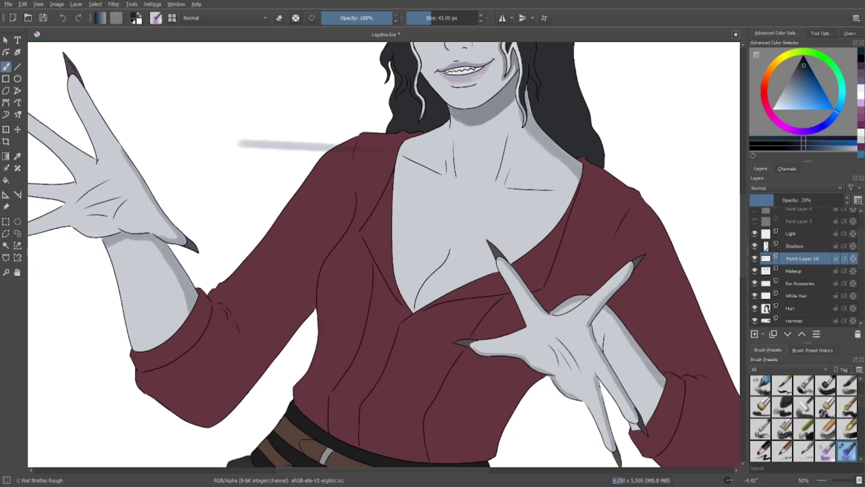
left_click(68, 18)
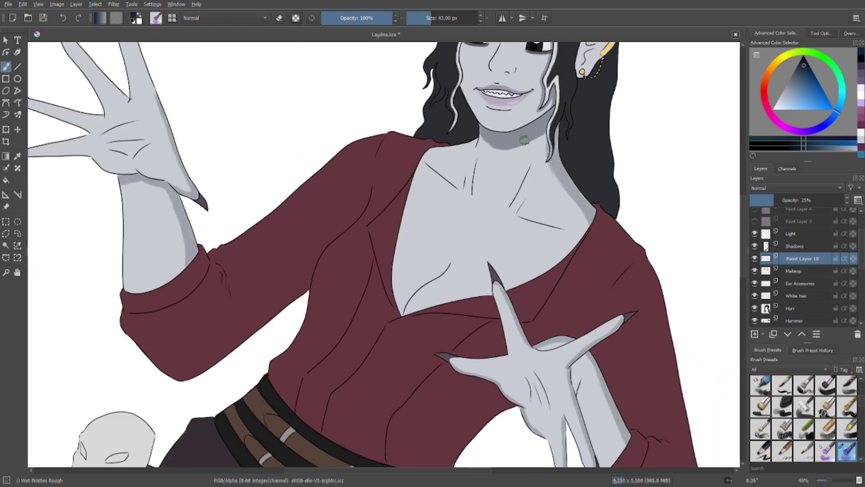
Paint a 22.02 px shadow along the shirt's neckline from the shaded shoulder down to the index finger, undoing the stray strokes.
key("1")
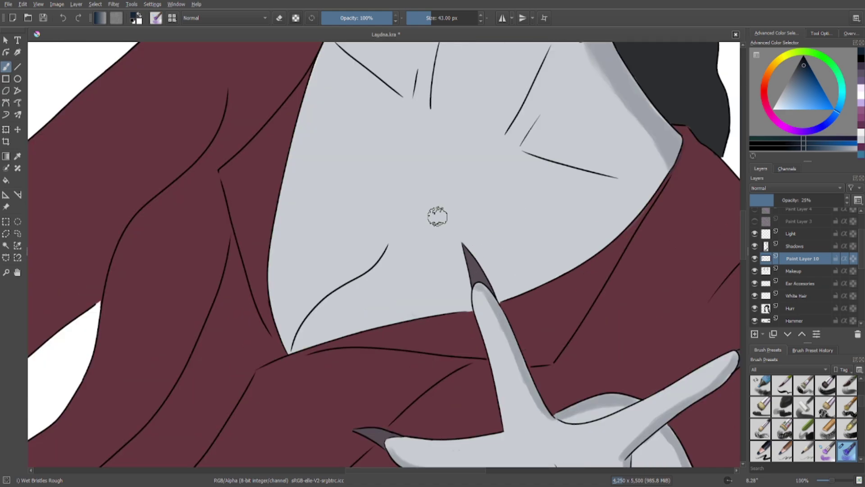
mouse_move(428, 18)
left_mouse_down()
mouse_move(415, 17)
mouse_move(422, 16)
left_mouse_up()
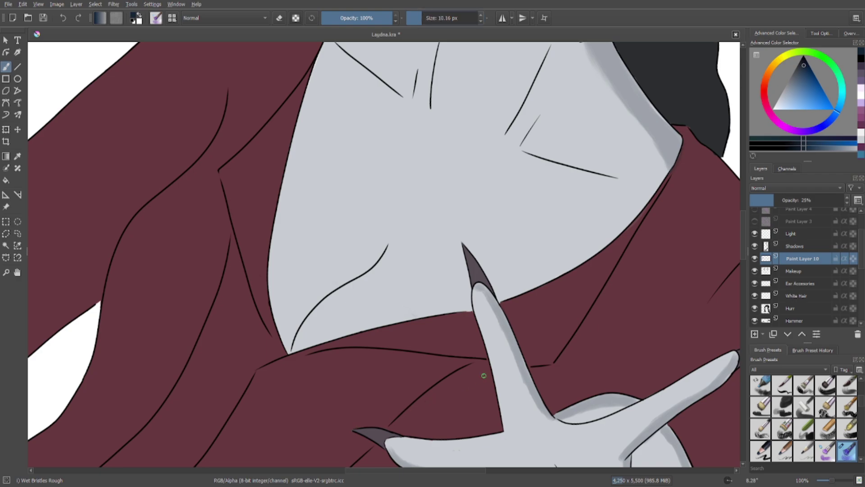
left_click(425, 18)
mouse_move(649, 150)
left_mouse_down()
mouse_move(654, 169)
mouse_move(650, 135)
mouse_move(649, 184)
mouse_move(658, 149)
mouse_move(651, 191)
mouse_move(665, 161)
mouse_move(631, 216)
mouse_move(656, 135)
mouse_move(606, 238)
mouse_move(636, 196)
mouse_move(632, 207)
mouse_move(603, 236)
mouse_move(639, 208)
mouse_move(562, 265)
mouse_move(620, 230)
mouse_move(513, 294)
mouse_move(521, 290)
mouse_move(470, 308)
left_mouse_up()
left_click_drag(356, 205, 230, 104)
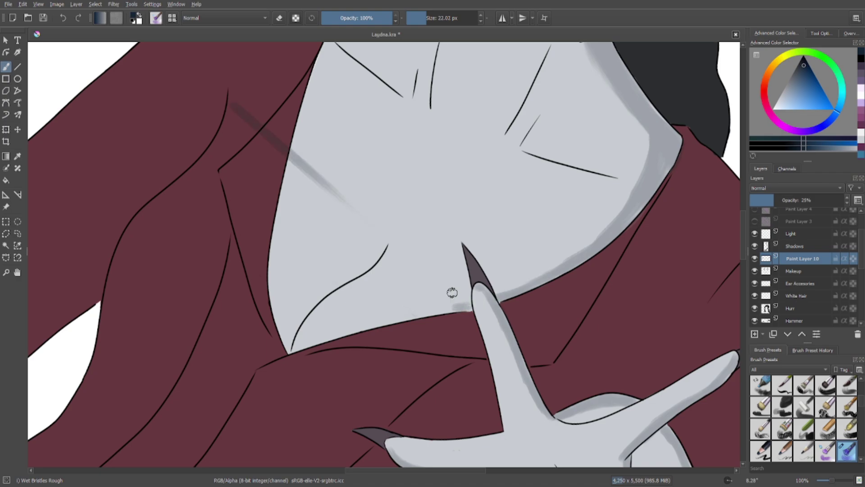
key("ctrl+z")
key("ctrl+z")
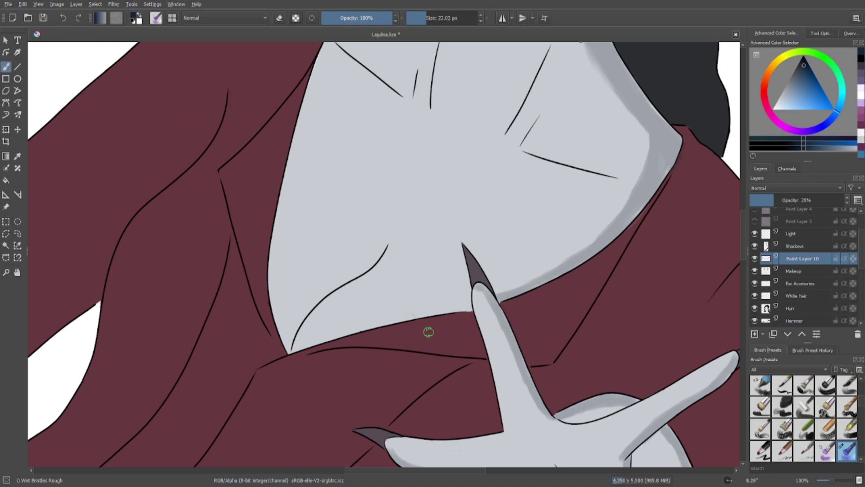
Paint the shadow along the lower neckline from the finger toward the cleavage and trim its upper edge with the eraser.
mouse_move(467, 299)
left_mouse_down()
mouse_move(397, 315)
mouse_move(431, 311)
mouse_move(370, 321)
mouse_move(356, 328)
mouse_move(387, 323)
mouse_move(295, 353)
mouse_move(450, 310)
left_mouse_up()
left_click(279, 18)
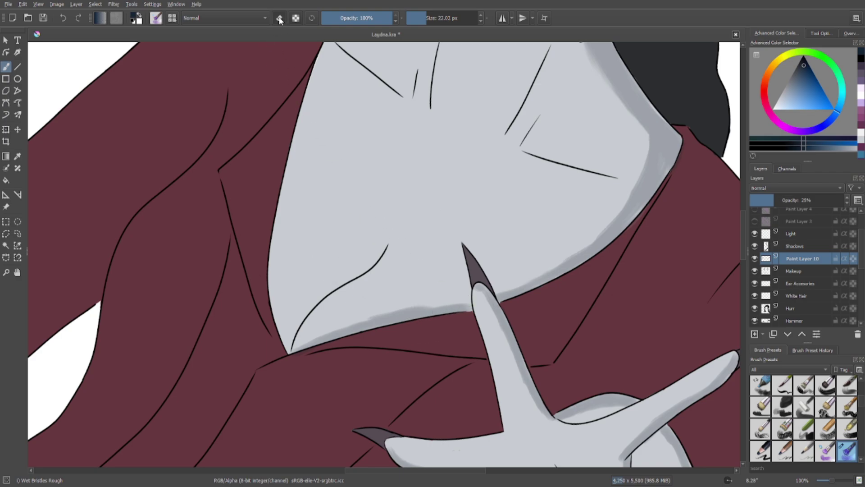
left_click_drag(295, 343, 429, 299)
scroll(334, 339, "down", 3)
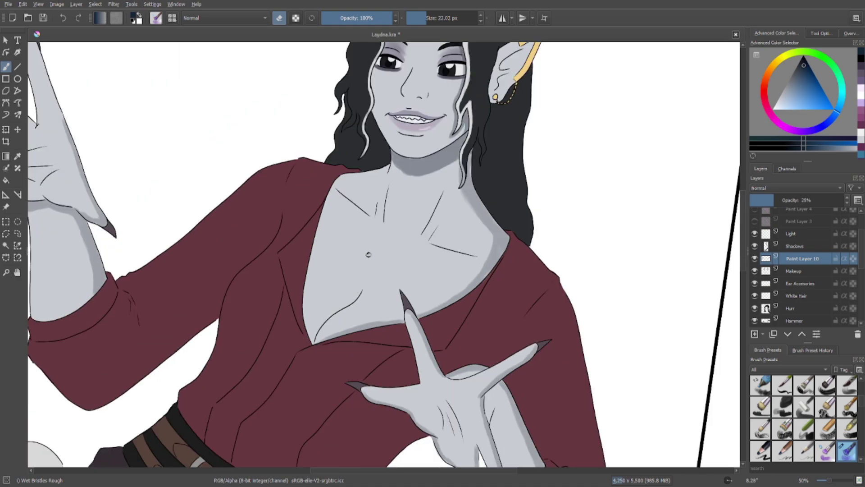
Touch up the shadow at the neckline's lowest point and undo the stray stroke across the chest.
scroll(266, 260, "down", 3)
scroll(283, 226, "up", 3)
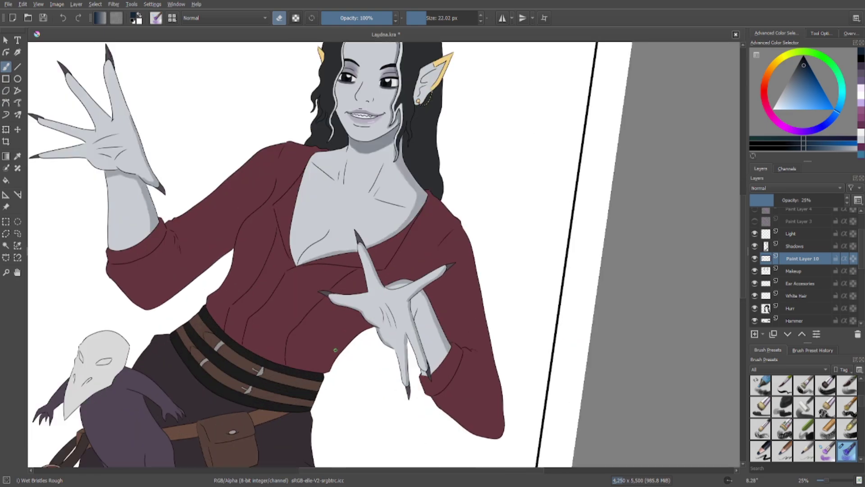
scroll(283, 227, "up", 3)
scroll(316, 180, "up", 1)
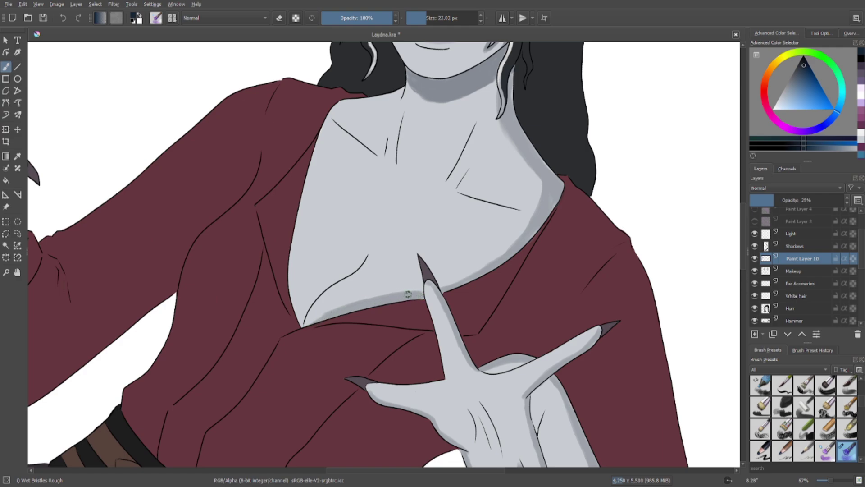
right_click(350, 273)
left_click(350, 191)
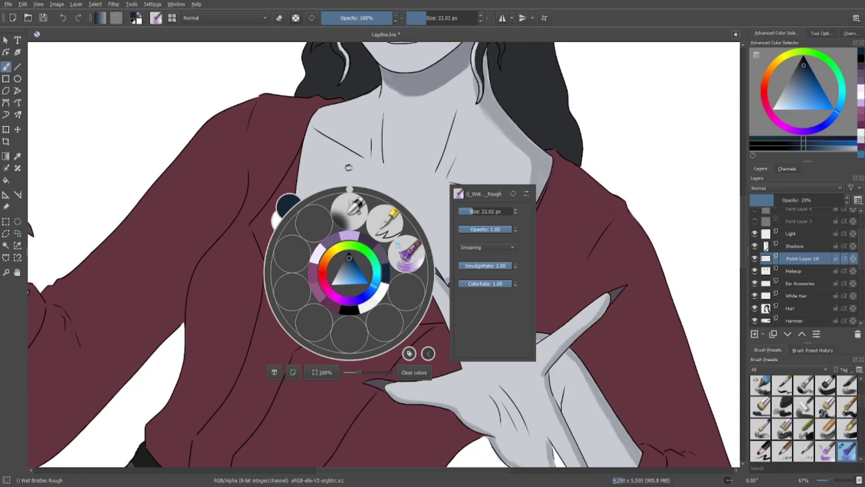
left_click(348, 167)
left_click_drag(337, 323, 326, 330)
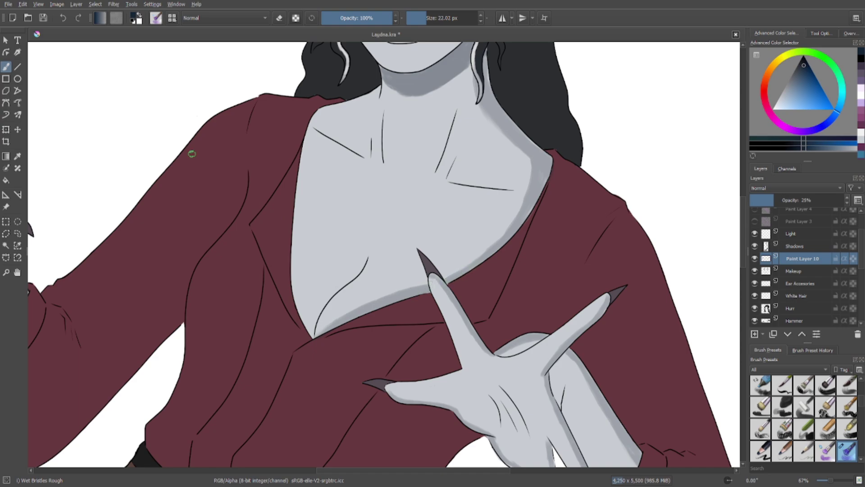
left_click_drag(191, 150, 471, 271)
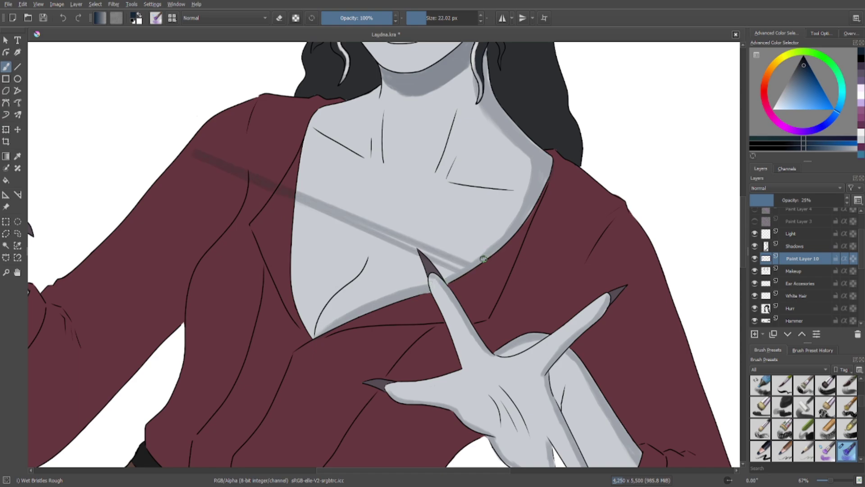
left_click(67, 17)
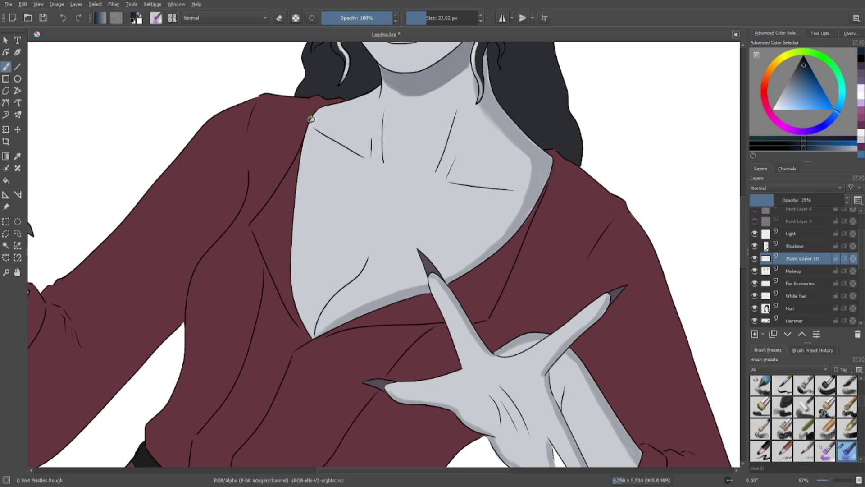
Paint a thin shadow down the opposite edge of the neckline to its lowest point and trim it with the eraser.
mouse_move(311, 119)
left_mouse_down()
mouse_move(290, 262)
mouse_move(304, 327)
left_mouse_up()
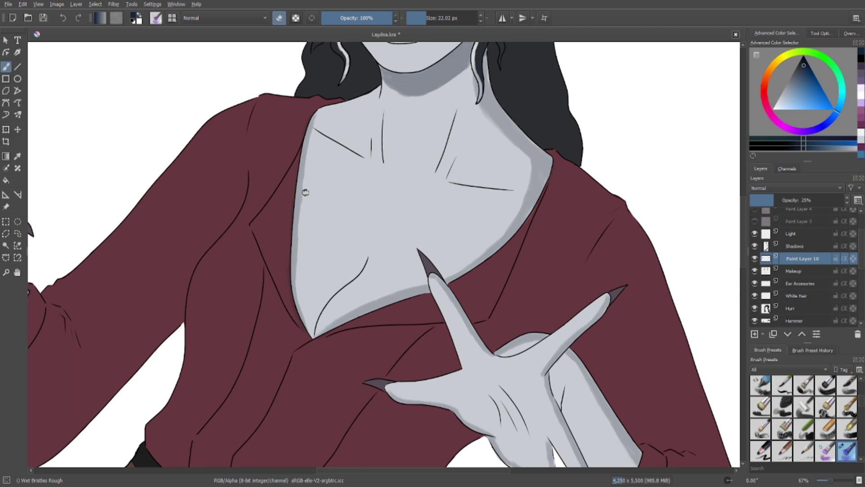
left_click_drag(306, 192, 298, 282)
left_click_drag(300, 250, 312, 340)
left_click(278, 19)
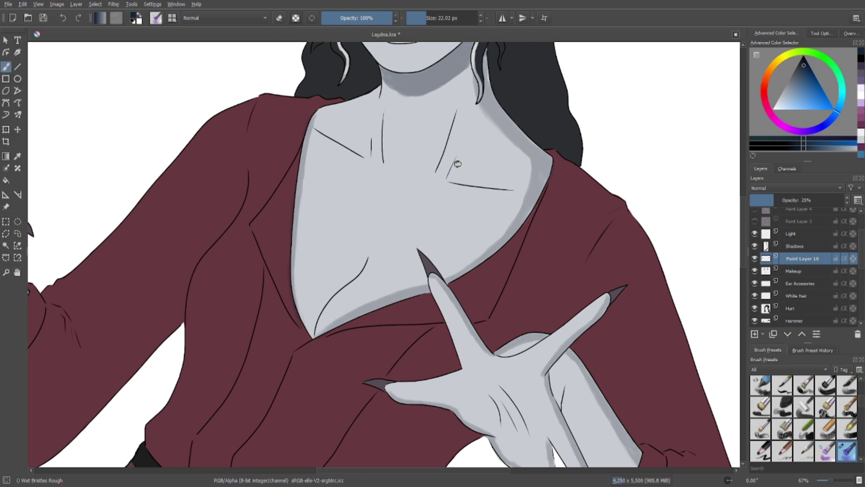
Paint a small shadow in the notch where the neck lines meet the collarbone, undoing the stray strokes across the chest.
left_click_drag(459, 157, 455, 170)
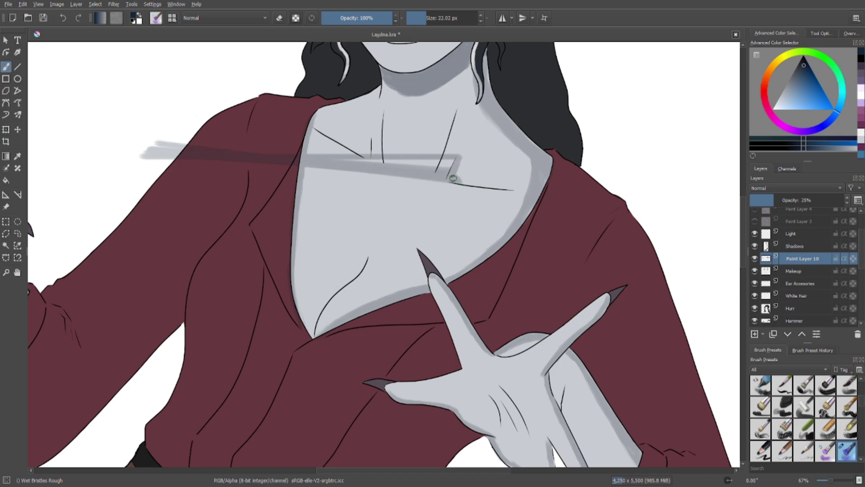
left_click(62, 20)
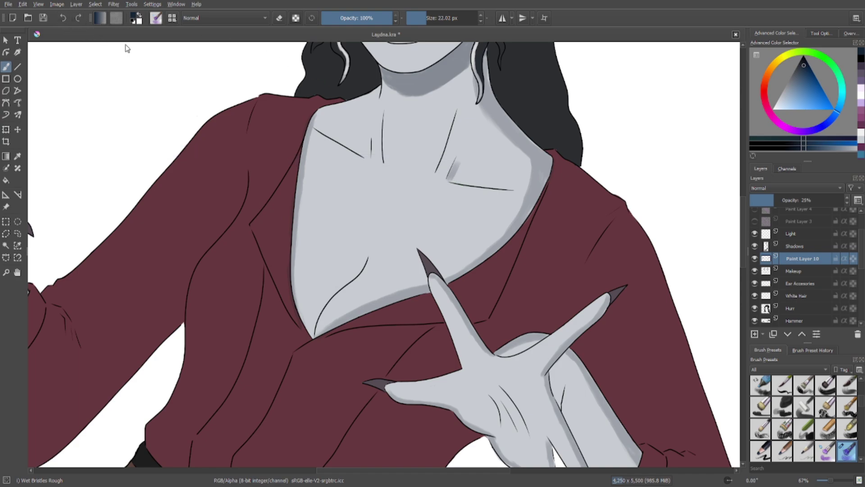
mouse_move(460, 156)
left_mouse_down()
mouse_move(453, 174)
mouse_move(153, 172)
left_mouse_up()
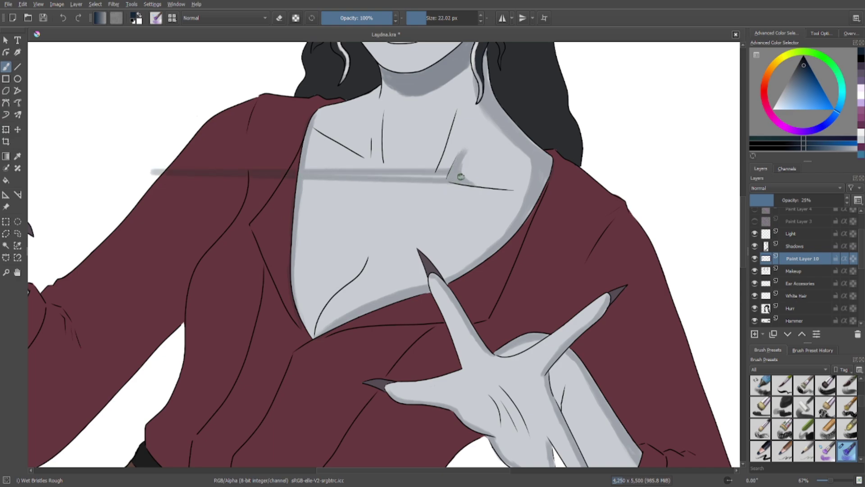
left_click(63, 18)
left_click(64, 18)
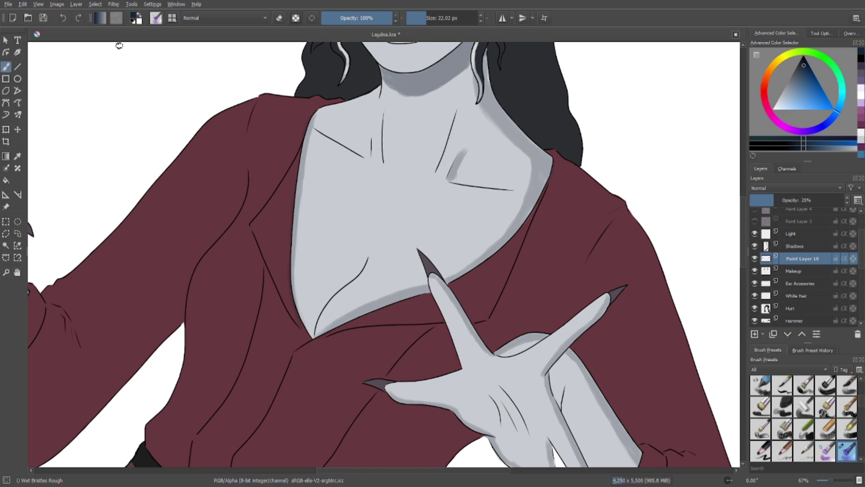
mouse_move(458, 170)
left_mouse_down()
mouse_move(485, 184)
mouse_move(461, 180)
left_mouse_up()
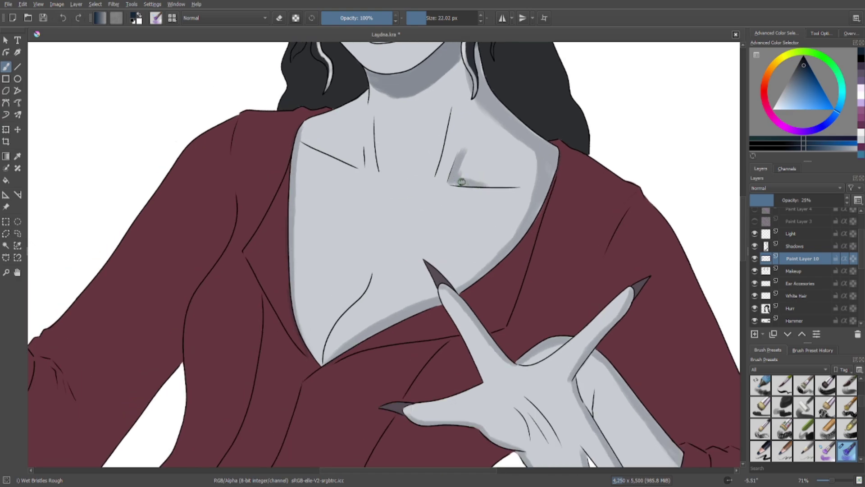
Build up the collarbone notch shadow and erase the stray bands across the chest and sleeve with a 127.41 px eraser.
mouse_move(152, 189)
left_mouse_down()
mouse_move(297, 183)
mouse_move(464, 151)
mouse_move(295, 184)
left_mouse_up()
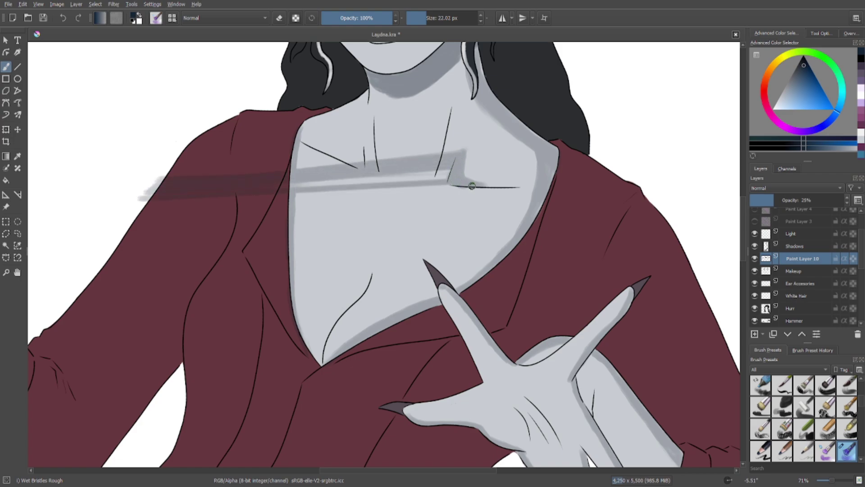
left_click_drag(392, 177, 465, 178)
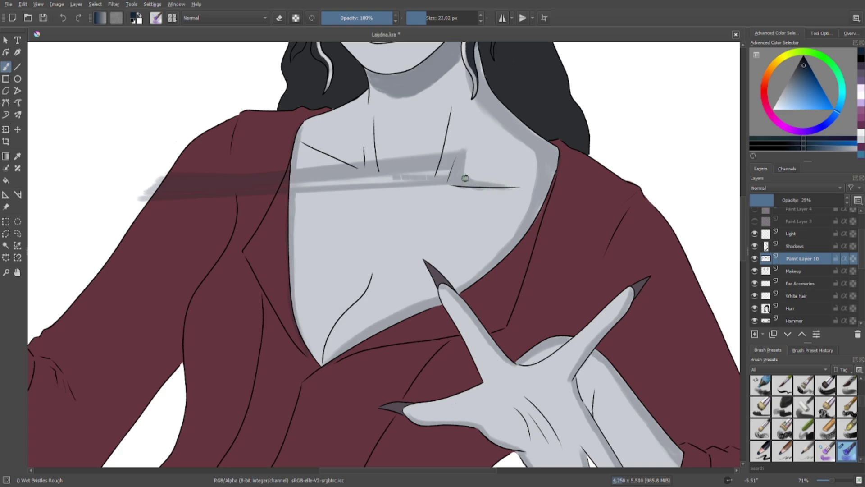
left_click(280, 18)
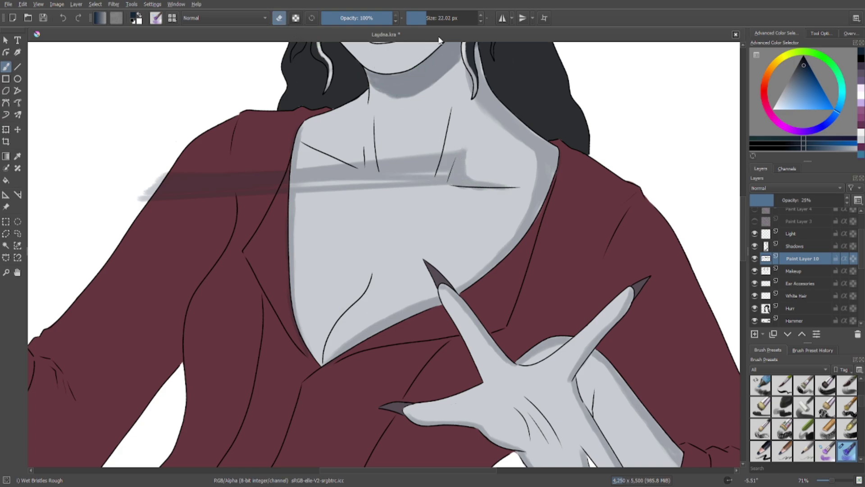
mouse_move(383, 185)
left_mouse_down()
mouse_move(426, 160)
mouse_move(420, 150)
mouse_move(419, 177)
mouse_move(367, 208)
mouse_move(317, 150)
mouse_move(132, 178)
mouse_move(193, 184)
mouse_move(151, 192)
left_mouse_up()
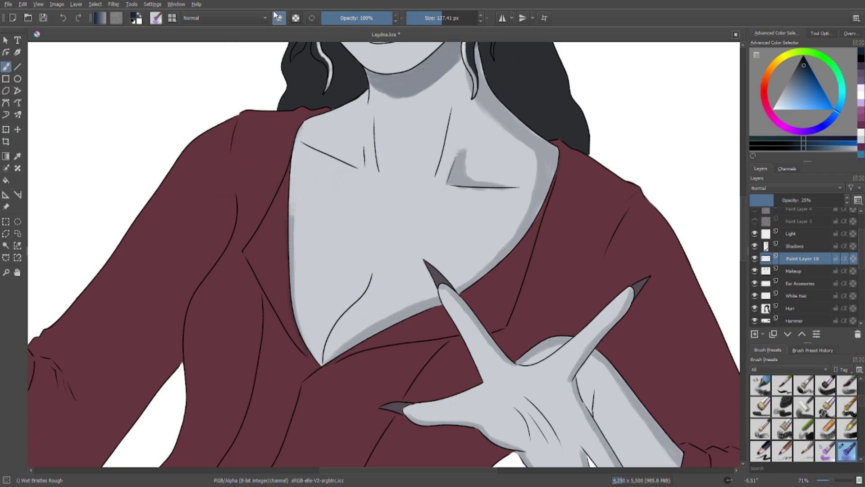
Repaint the erased stretch of shadow along the neckline's upper edge with a 17.81 px brush.
left_click_drag(408, 18, 417, 18)
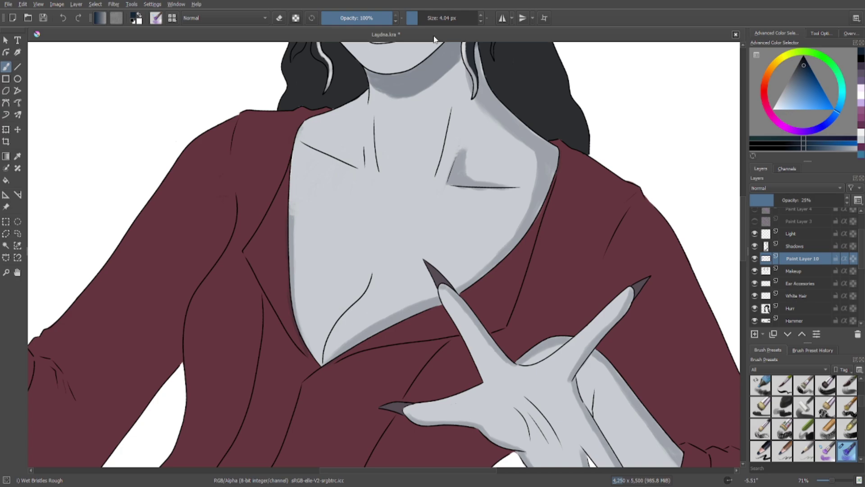
left_click(425, 18)
mouse_move(295, 161)
left_mouse_down()
mouse_move(290, 224)
mouse_move(291, 197)
left_mouse_up()
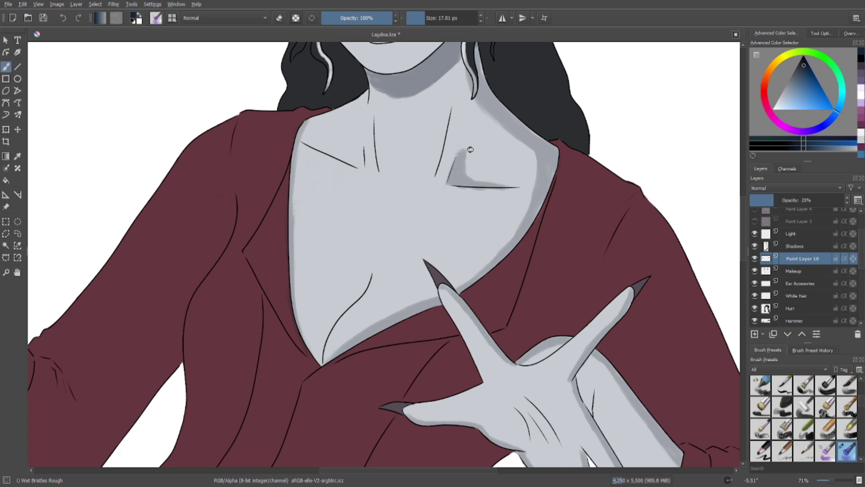
Refine the shadow in the collarbone notch into a narrow tapered point with the brush and eraser.
left_click_drag(463, 145, 459, 157)
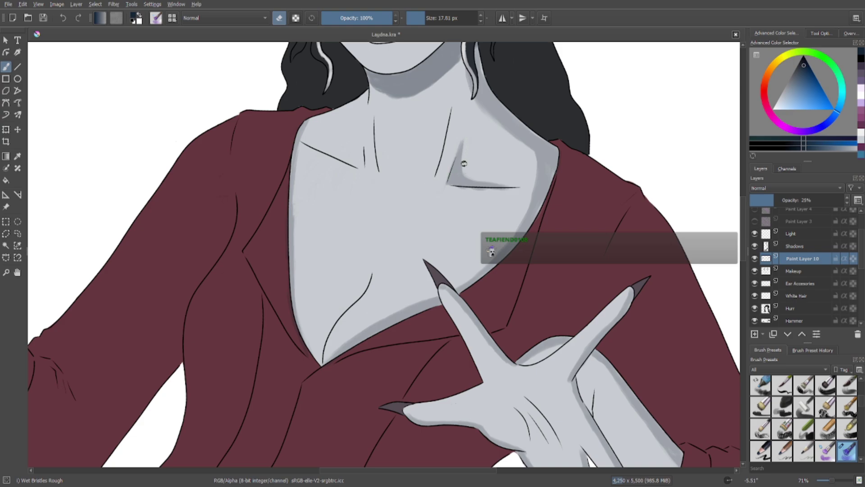
left_click_drag(447, 185, 496, 192)
left_click(64, 18)
left_click(279, 18)
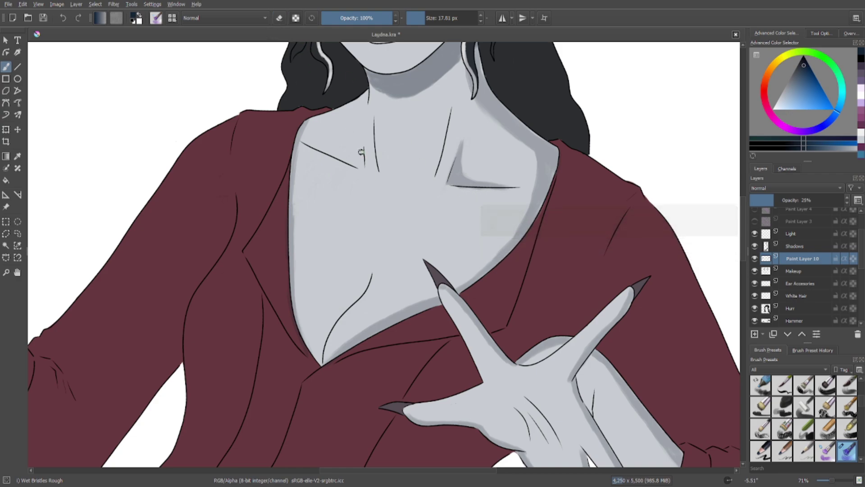
Paint a small shadow in the opposite collarbone notch at 17.81 px and trim it with the eraser.
mouse_move(361, 148)
left_mouse_down()
mouse_move(360, 160)
mouse_move(360, 139)
mouse_move(349, 163)
mouse_move(339, 157)
mouse_move(353, 161)
mouse_move(359, 136)
mouse_move(354, 163)
mouse_move(345, 162)
left_mouse_up()
left_click(279, 18)
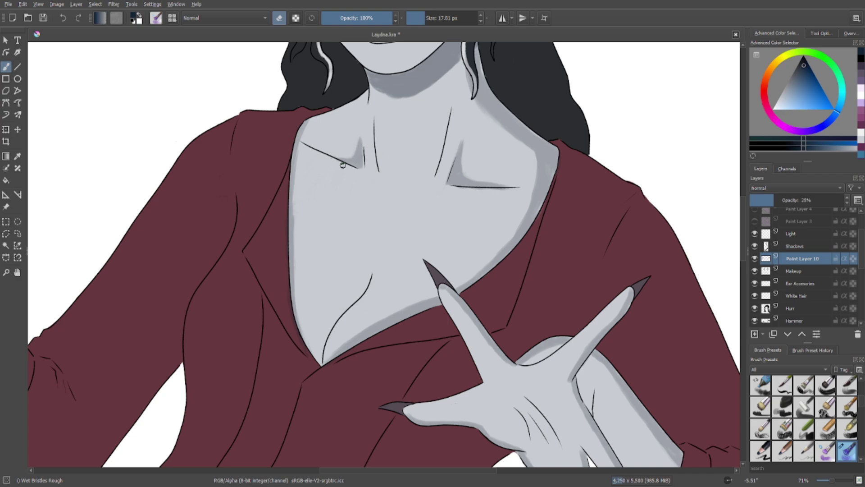
left_click(278, 18)
Adjust the opacity of the Shadows layer and reset the canvas rotation to 0°.
scroll(413, 186, "down", 5)
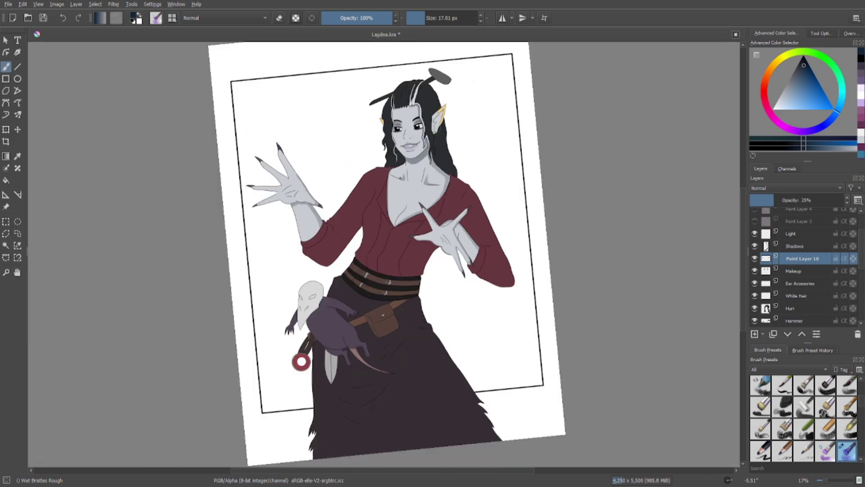
scroll(408, 183, "down", 1)
scroll(399, 177, "up", 1)
left_click(796, 246)
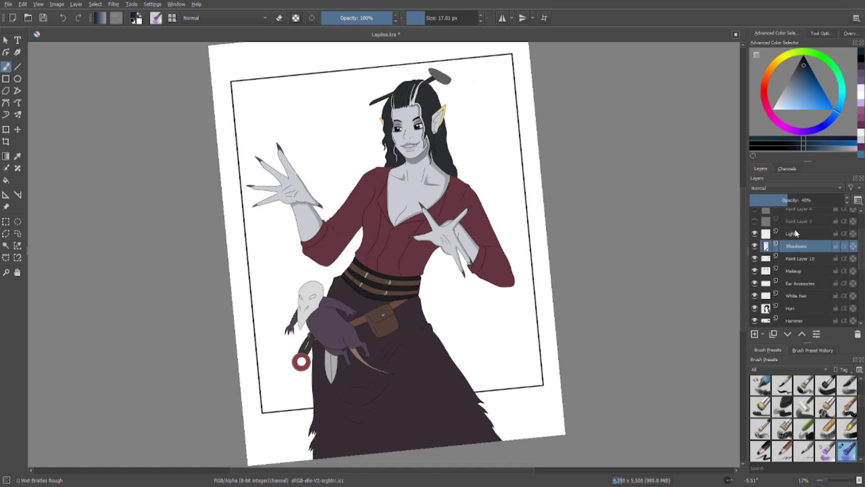
left_click_drag(782, 200, 778, 200)
right_click(377, 274)
left_click(387, 191)
right_click(385, 151)
key("5")
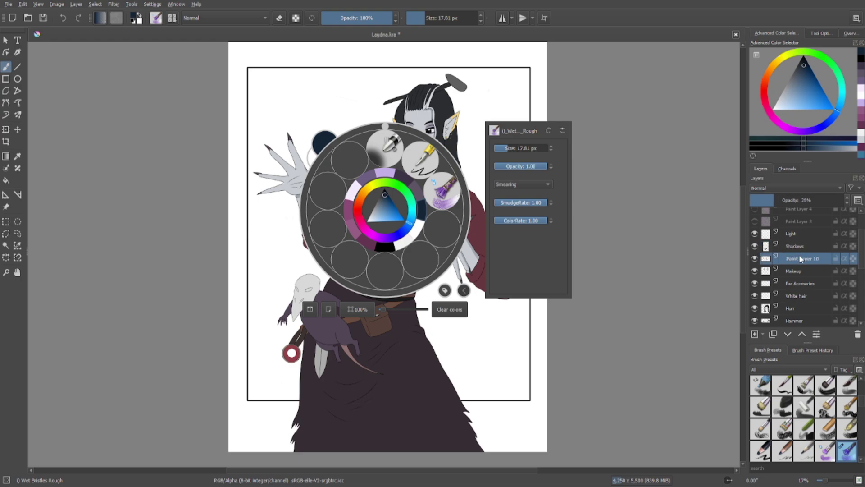
Add a new paint layer directly above the Makeup layer and close the pop-up palette.
left_click(800, 272)
left_click(755, 333)
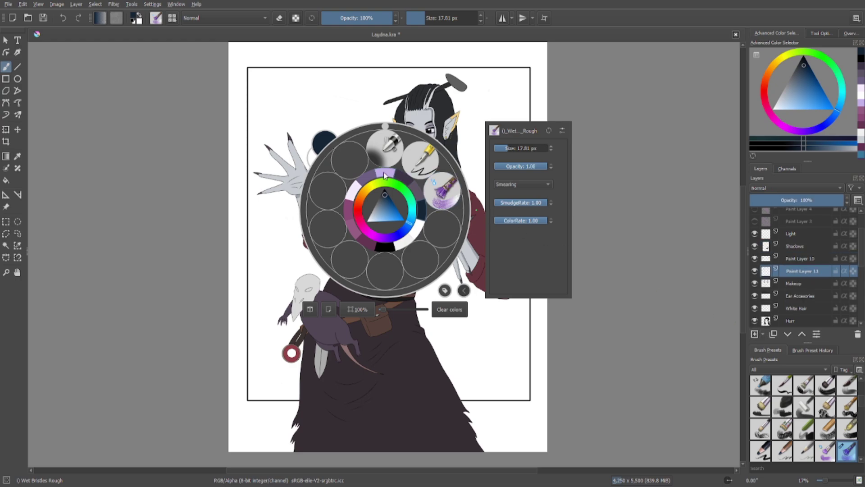
left_click(396, 98)
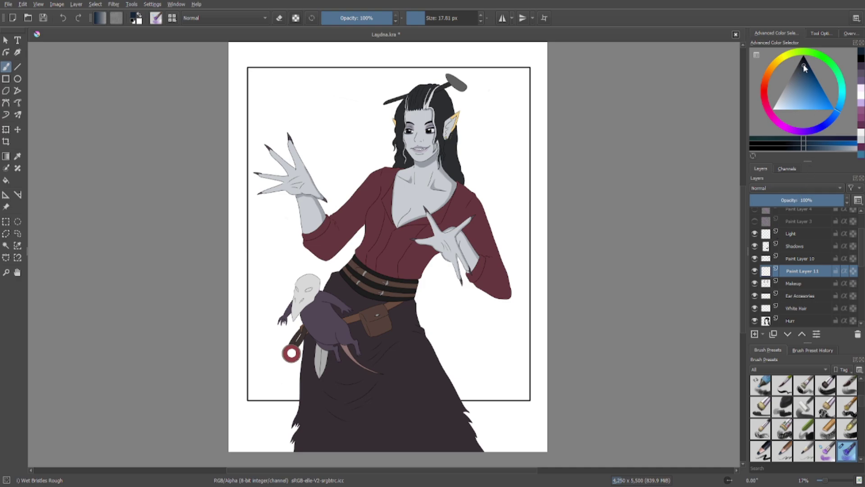
Change the brush colour to a dark, muted purple.
scroll(584, 220, "up", 2)
left_click_drag(366, 249, 415, 200)
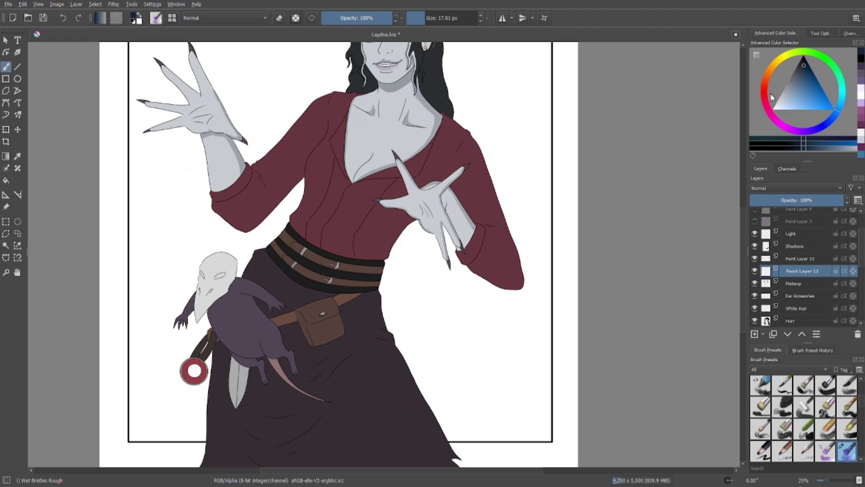
left_click(798, 131)
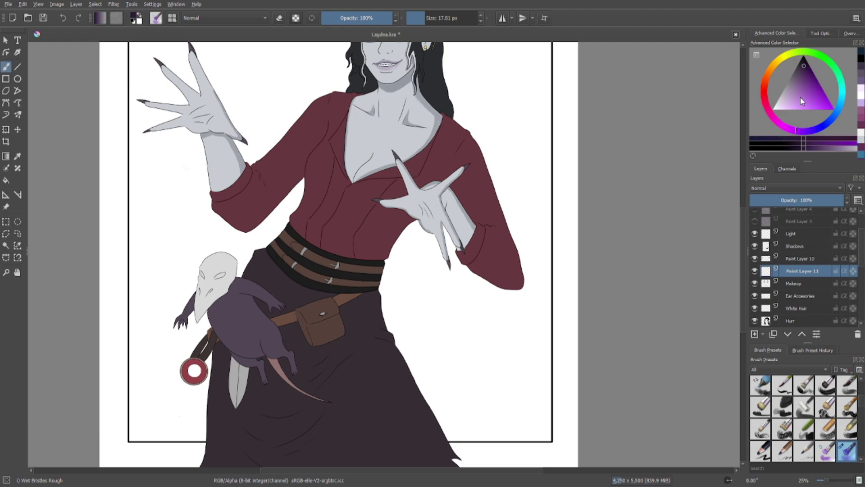
left_click(800, 69)
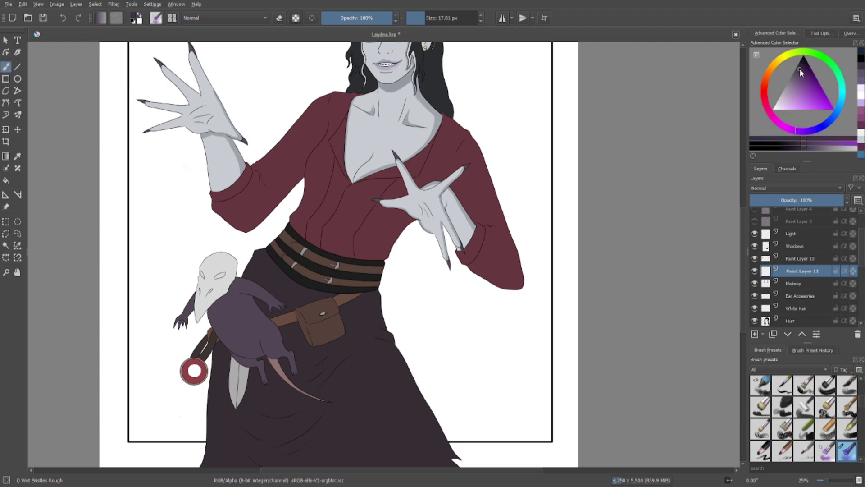
left_click(801, 66)
left_click(800, 66)
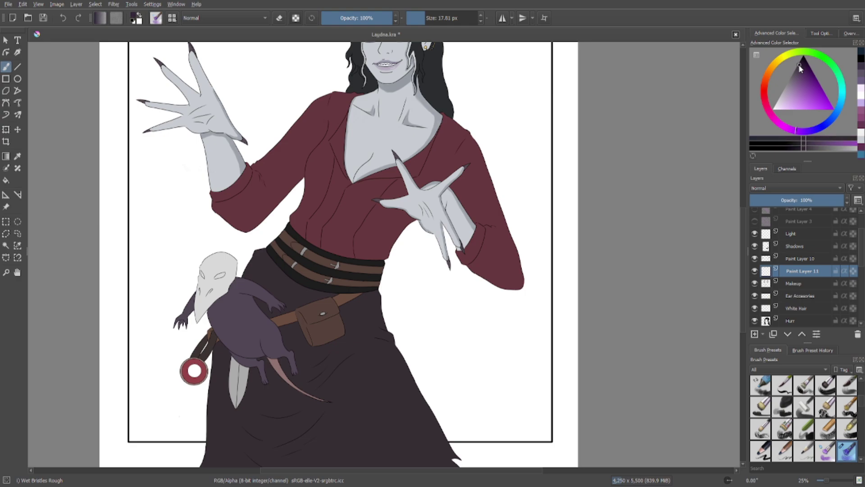
left_click(801, 71)
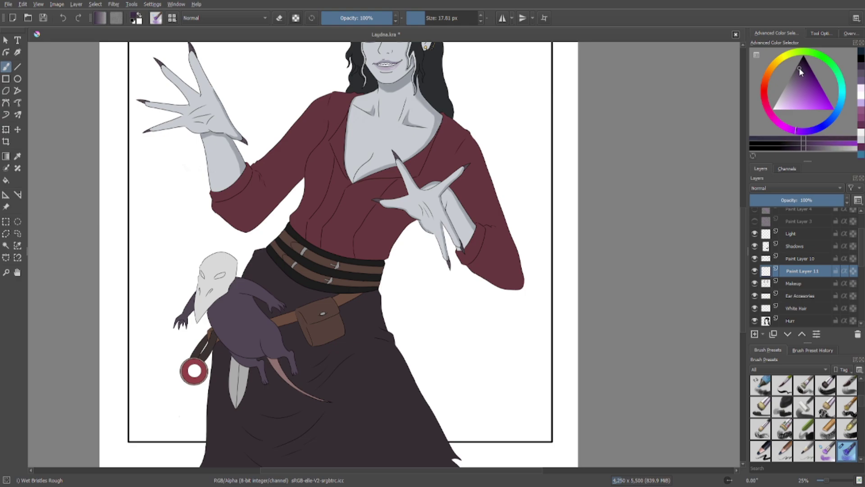
Paint a purple shadow down the bodice side, belt ends and outer edge of the skirt with a 153.16 px brush.
left_click(445, 24)
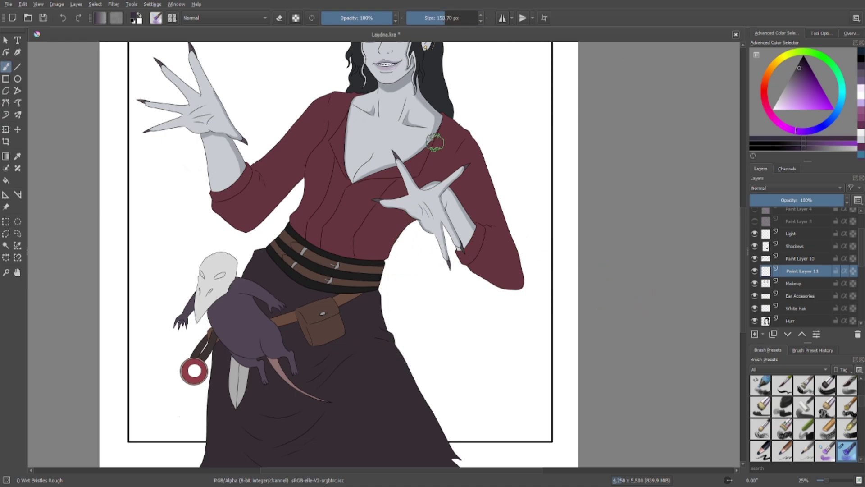
left_click(436, 19)
mouse_move(405, 221)
left_mouse_down()
mouse_move(371, 291)
mouse_move(381, 340)
mouse_move(406, 360)
mouse_move(359, 332)
mouse_move(351, 338)
mouse_move(381, 340)
mouse_move(387, 355)
mouse_move(404, 354)
mouse_move(407, 245)
mouse_move(392, 323)
mouse_move(376, 351)
mouse_move(386, 359)
mouse_move(386, 351)
mouse_move(445, 453)
left_mouse_up()
key("bracketright")
key("bracketright")
key("bracketright")
key("bracketright")
left_click_drag(429, 421, 426, 422)
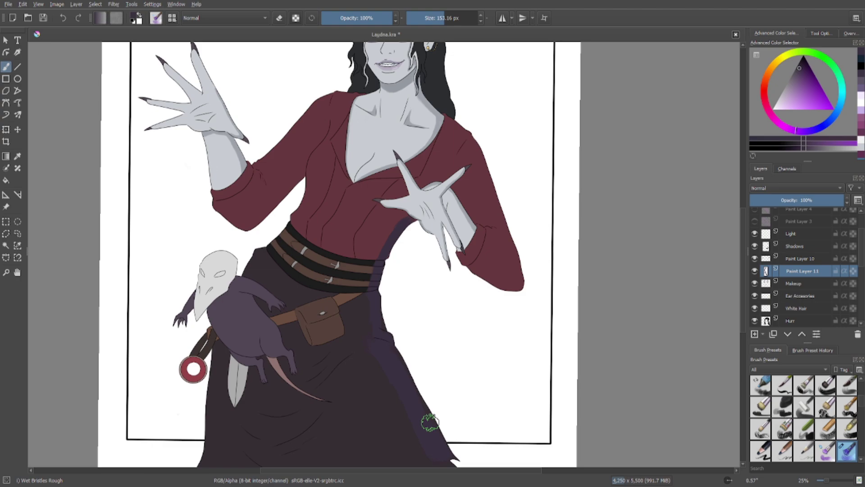
left_click_drag(498, 381, 466, 243)
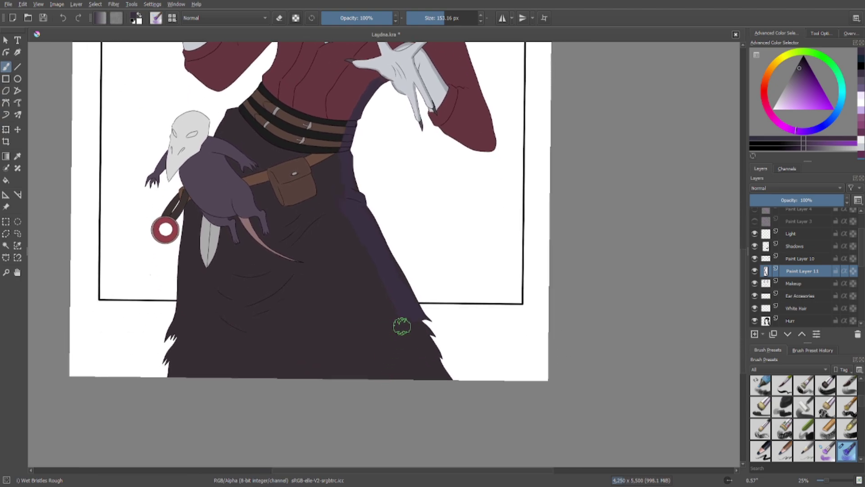
mouse_move(402, 326)
left_mouse_down()
mouse_move(413, 324)
mouse_move(411, 336)
mouse_move(402, 327)
mouse_move(434, 377)
mouse_move(404, 323)
left_mouse_up()
Paint a shadow along the underside and outer edge of the bent sleeve with a 36.34 px brush, undoing the stray strokes across the belt.
scroll(419, 155, "up", 5)
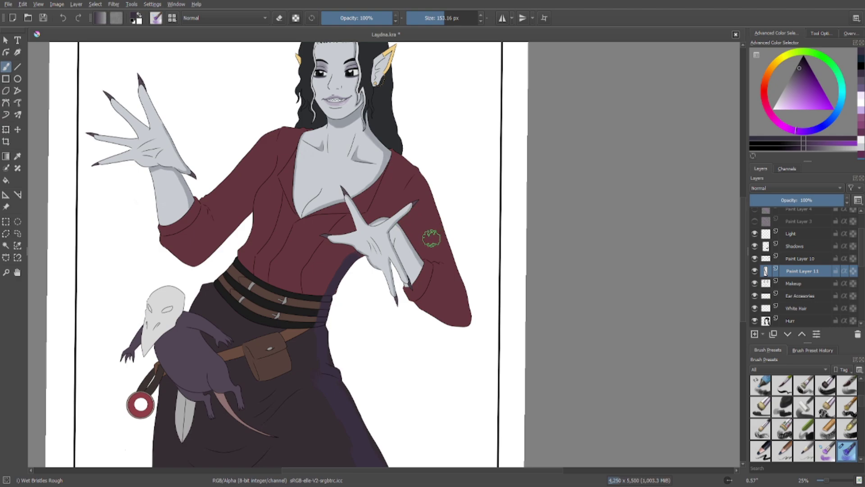
left_click(429, 18)
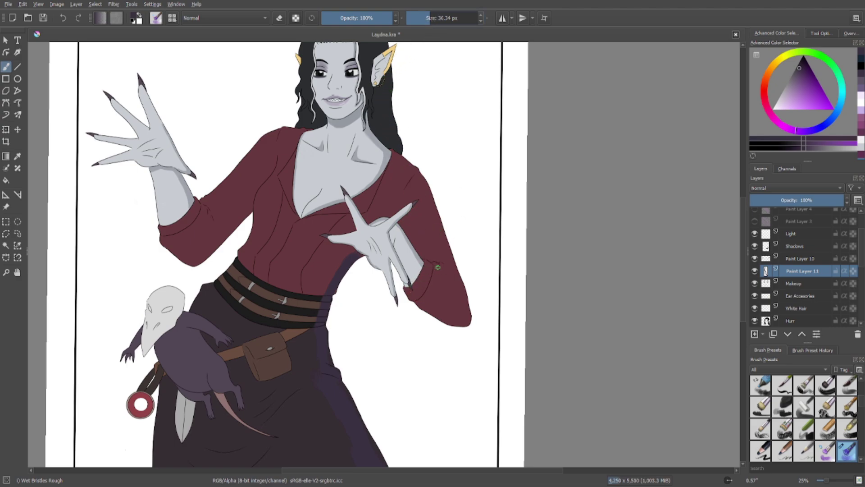
mouse_move(349, 298)
left_mouse_down()
mouse_move(134, 307)
mouse_move(116, 328)
left_mouse_up()
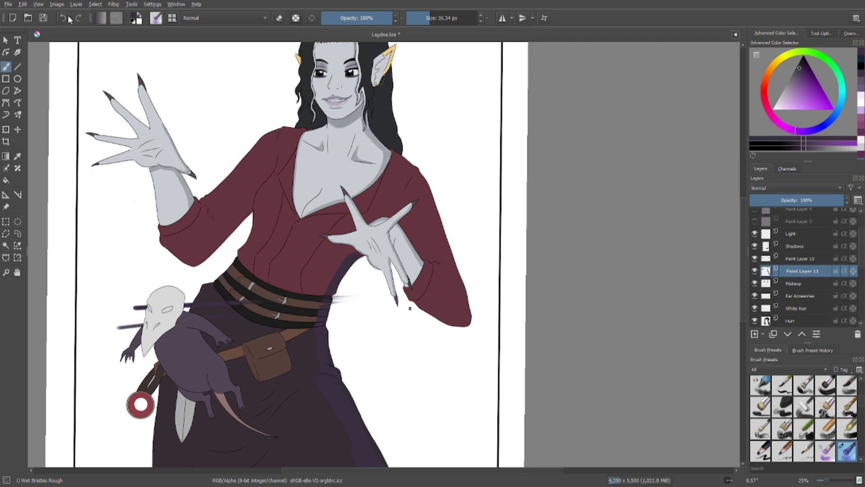
left_click_drag(406, 371, 394, 369)
left_click(64, 18)
left_click(63, 19)
left_click(64, 18)
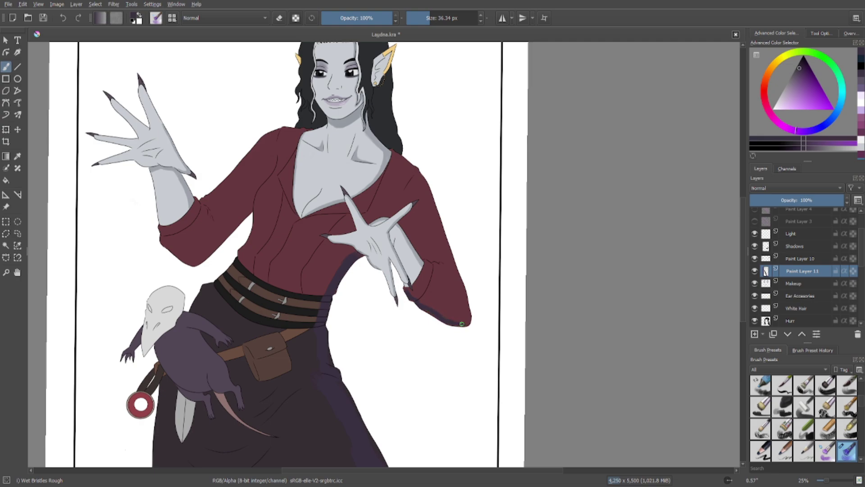
mouse_move(451, 322)
left_mouse_down()
mouse_move(469, 325)
mouse_move(437, 316)
left_mouse_up()
mouse_move(422, 182)
left_mouse_down()
mouse_move(447, 251)
mouse_move(444, 244)
left_mouse_up()
left_click_drag(457, 283, 455, 276)
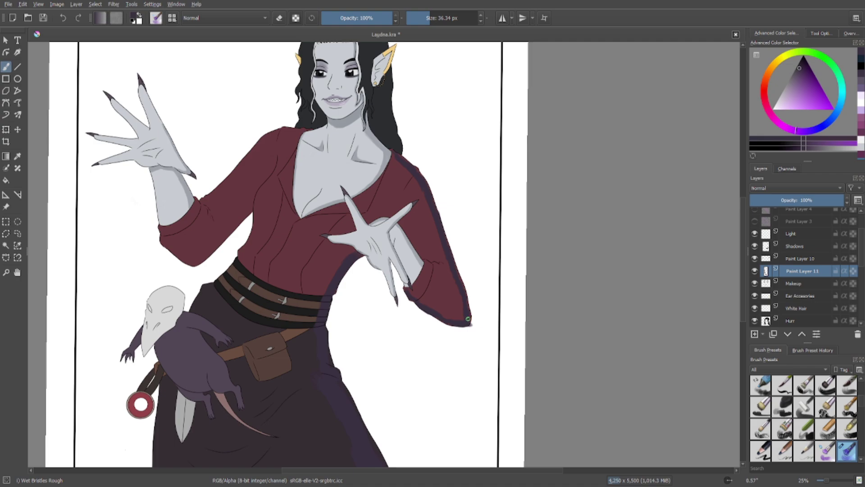
Lower the opacity of the purple clothing shadow layer to 46%.
scroll(357, 209, "down", 2)
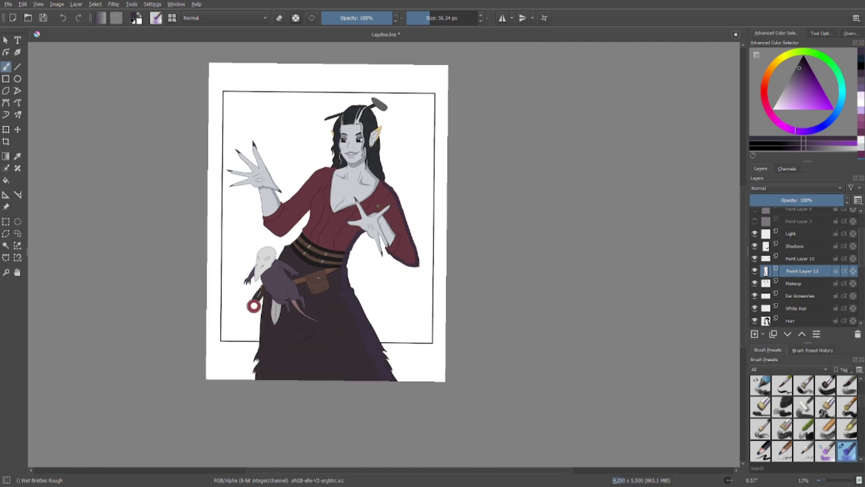
left_click(808, 199)
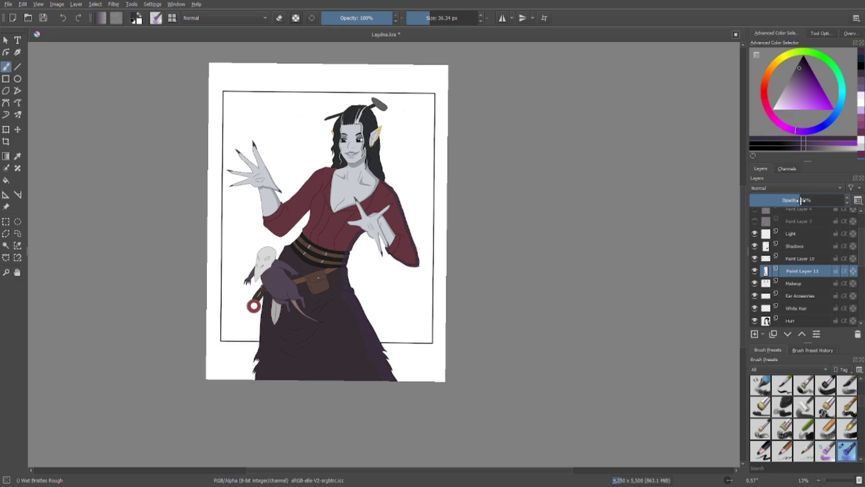
left_click(793, 201)
scroll(300, 127, "up", 2)
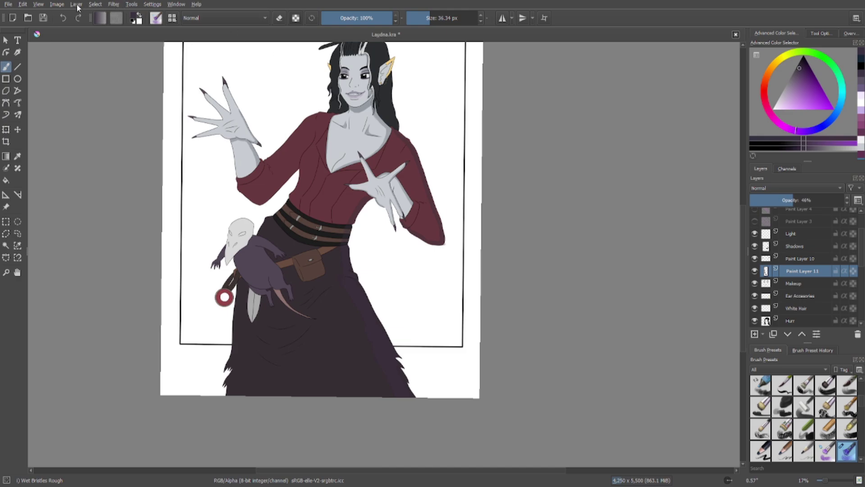
scroll(383, 249, "up", 2)
scroll(364, 248, "down", 1)
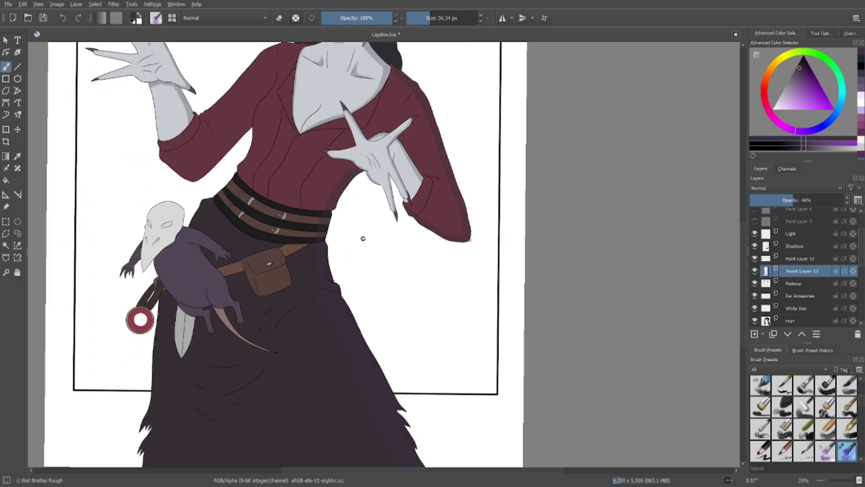
scroll(566, 278, "down", 1)
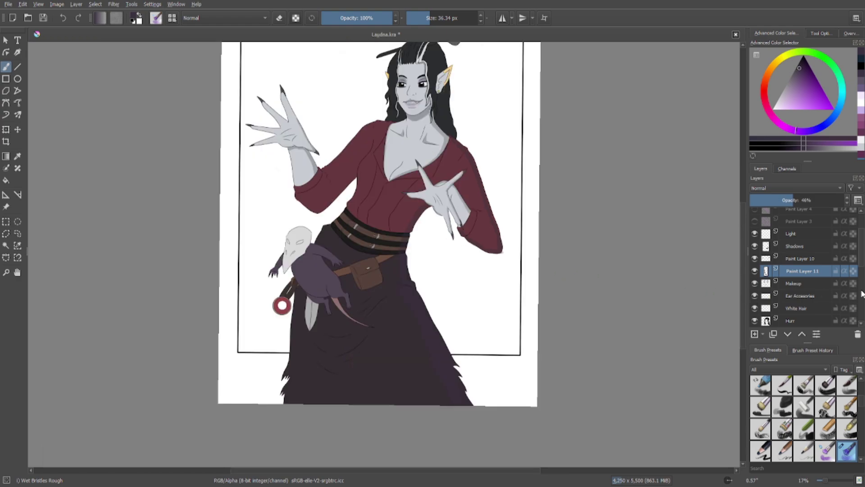
Delete the purple clothing shadow layer and add a fresh paint layer above the Makeup layer.
left_click(857, 334)
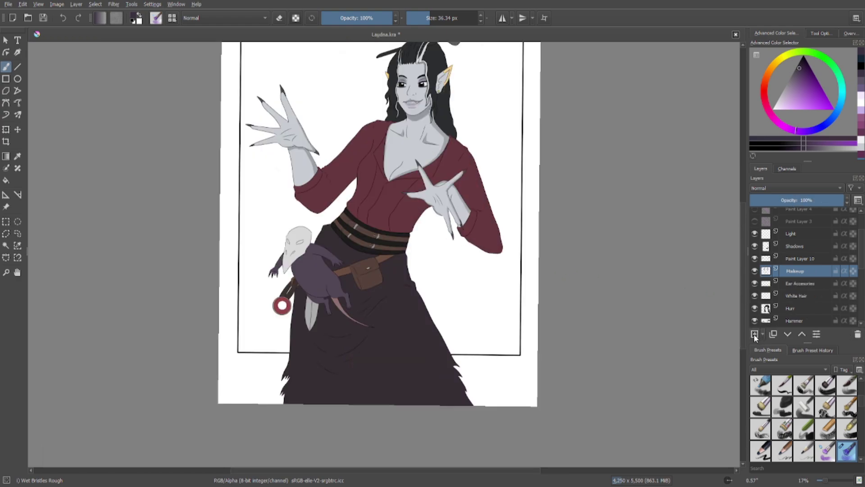
left_click(755, 334)
Darken the brush colour to a near-black purple and set the new layer's opacity to 81%.
scroll(407, 190, "up", 1)
left_click_drag(427, 174, 398, 222)
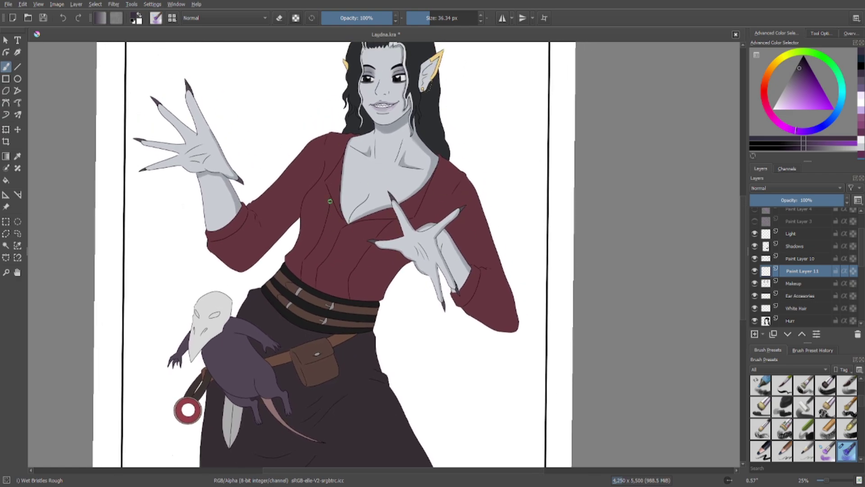
scroll(369, 402, "down", 3)
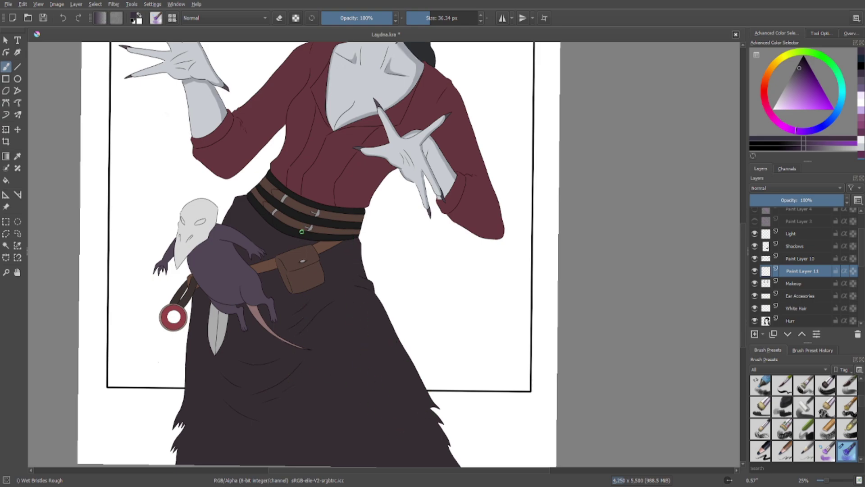
scroll(297, 204, "up", 3)
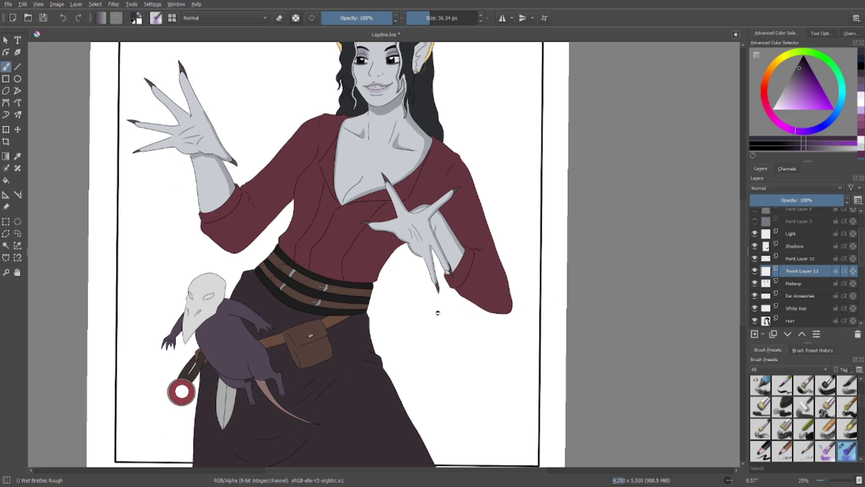
left_click_drag(438, 313, 463, 165)
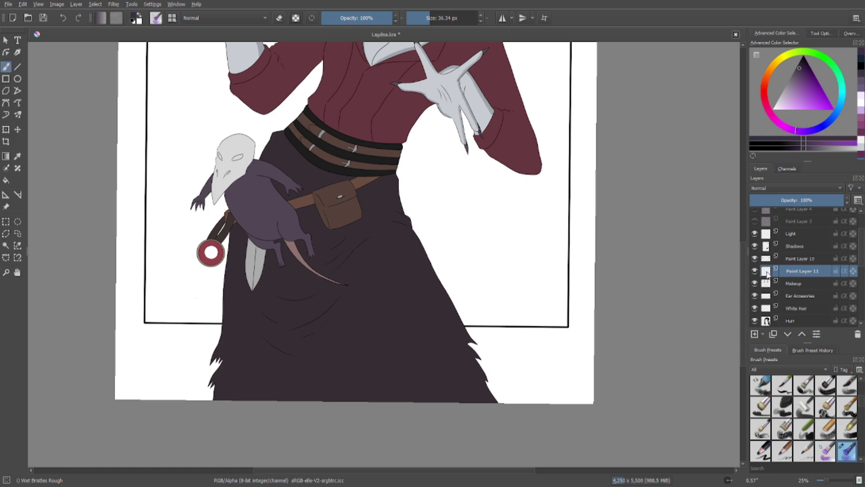
left_click_drag(796, 80, 802, 60)
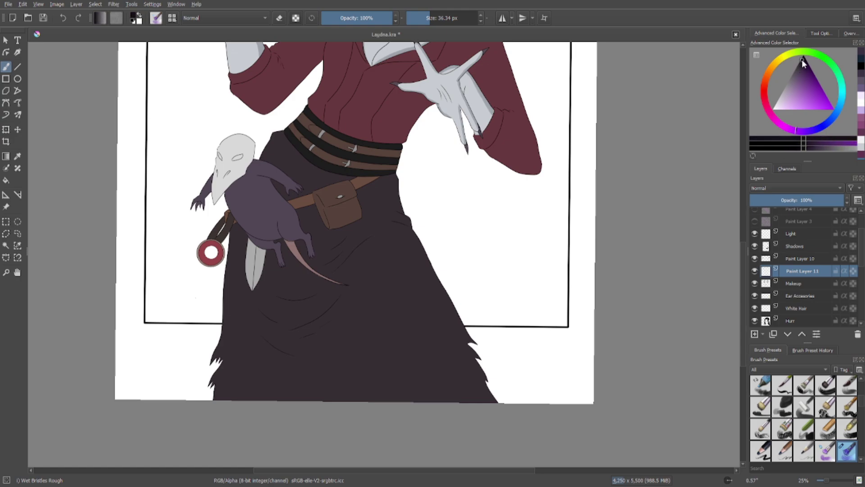
left_click(797, 200)
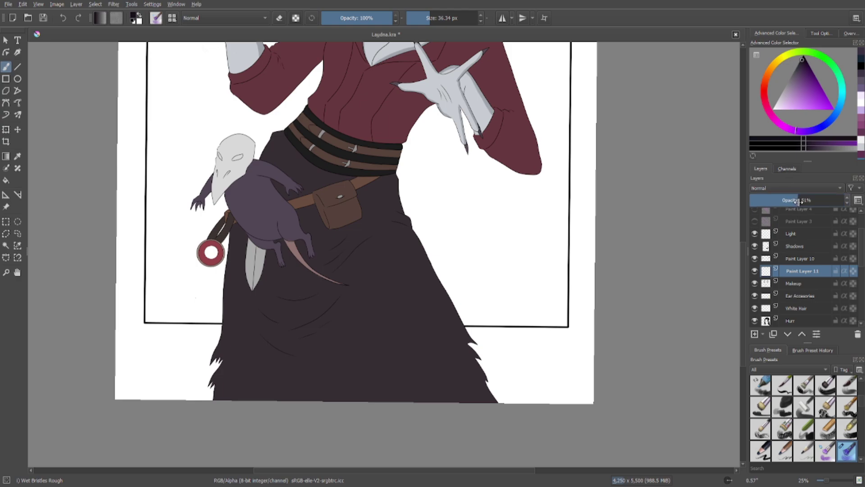
left_click(826, 202)
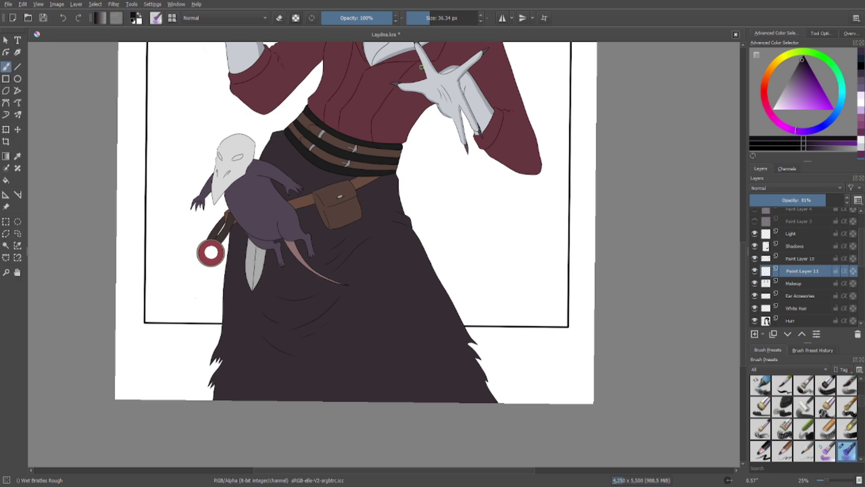
mouse_move(376, 200)
left_mouse_down()
mouse_move(390, 177)
mouse_move(396, 210)
left_mouse_up()
left_click_drag(116, 281, 255, 251)
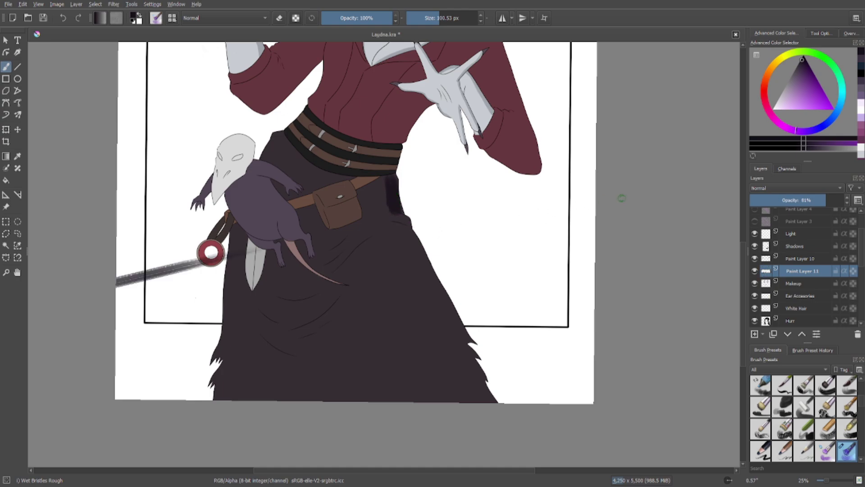
left_click(65, 20)
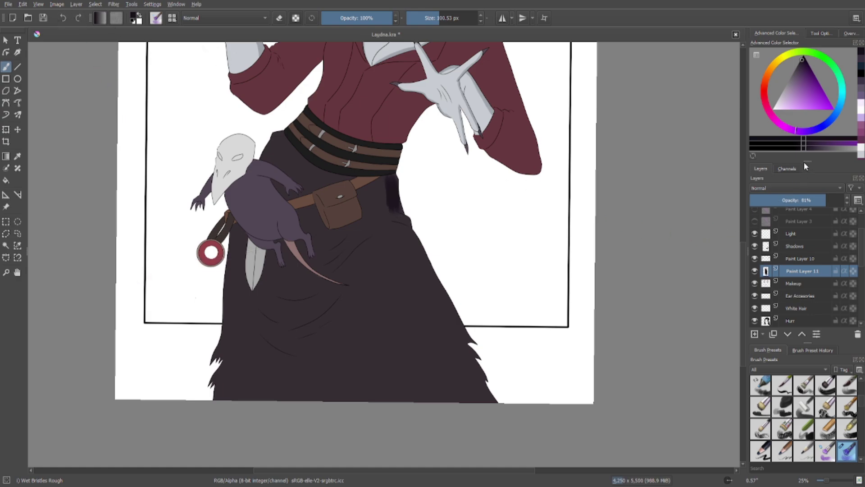
left_click_drag(791, 200, 798, 202)
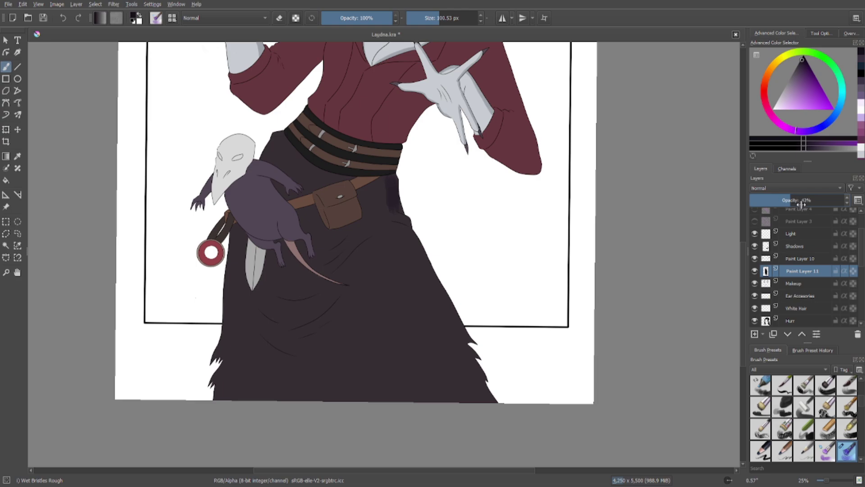
key("x")
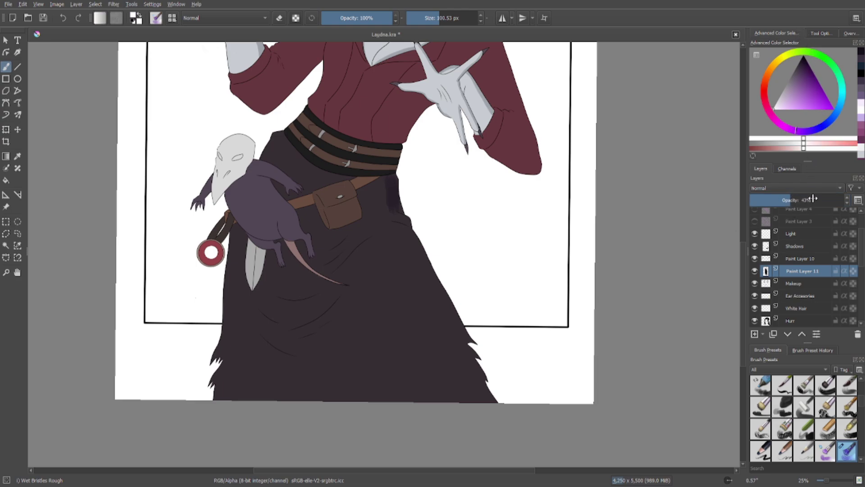
left_click_drag(813, 198, 842, 200)
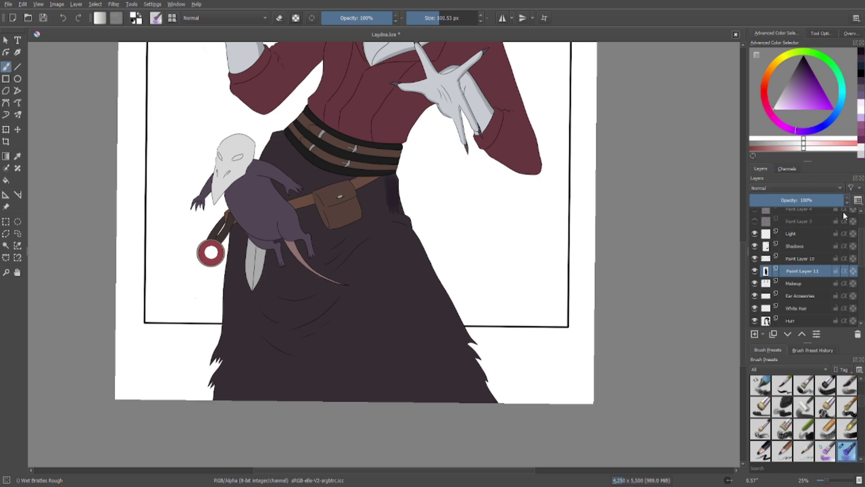
left_click(60, 18)
left_click(60, 18)
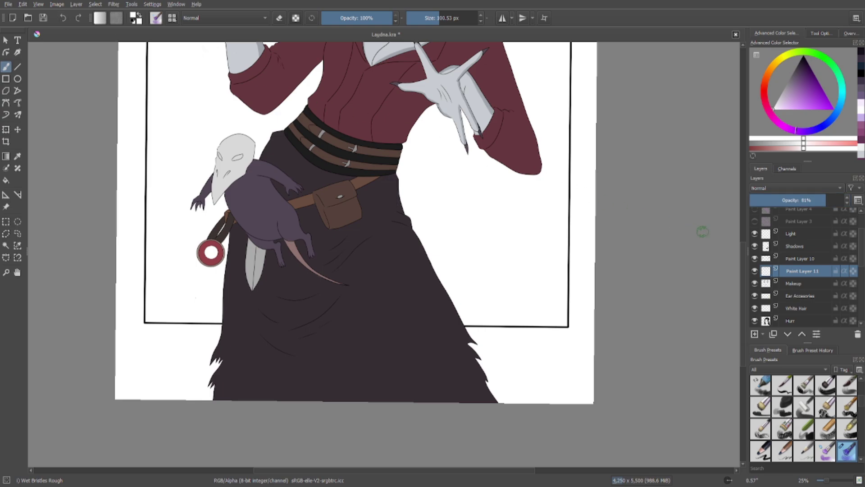
Set the clothing shadow layer to 100% opacity and paint a black 100.53 px shadow down the skirt's outer edge from the belt.
left_click_drag(825, 200, 847, 205)
left_click_drag(807, 94, 804, 57)
mouse_move(390, 183)
left_mouse_down()
mouse_move(403, 218)
mouse_move(390, 216)
mouse_move(436, 296)
mouse_move(434, 314)
left_mouse_up()
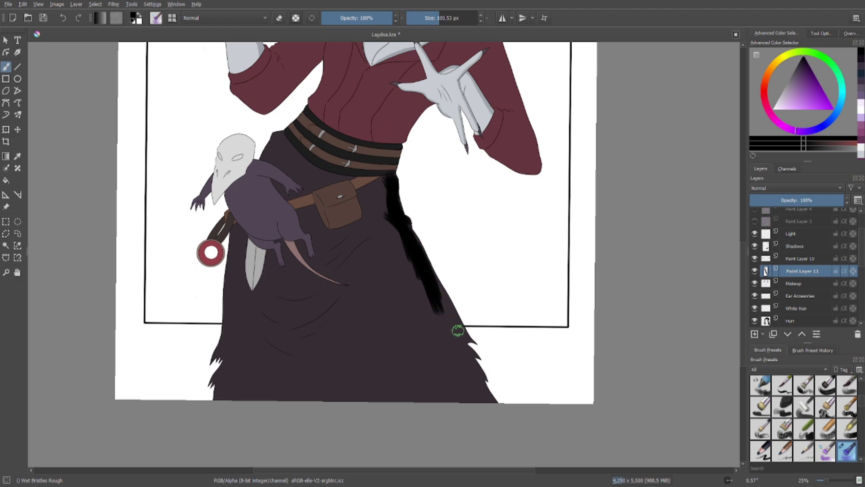
left_click_drag(405, 268, 433, 316)
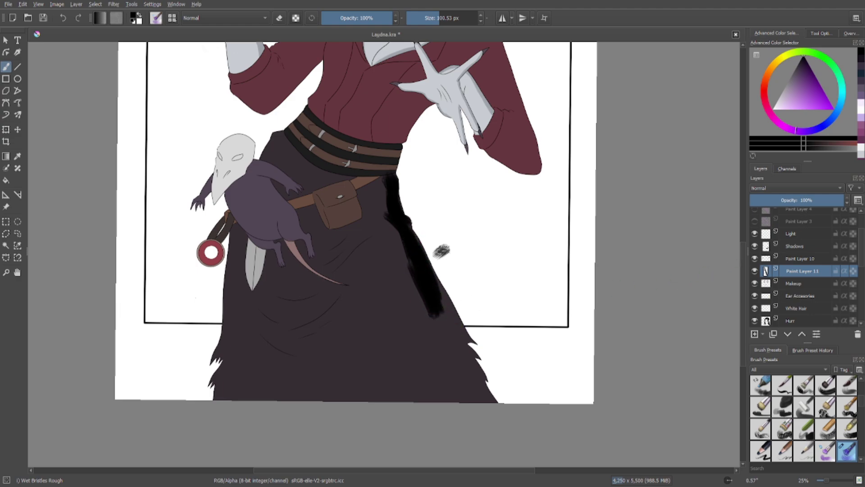
Lower the clothing shadow layer's opacity to 40%, undoing the stray stroke across the background.
left_click_drag(442, 251, 804, 208)
left_click(809, 200)
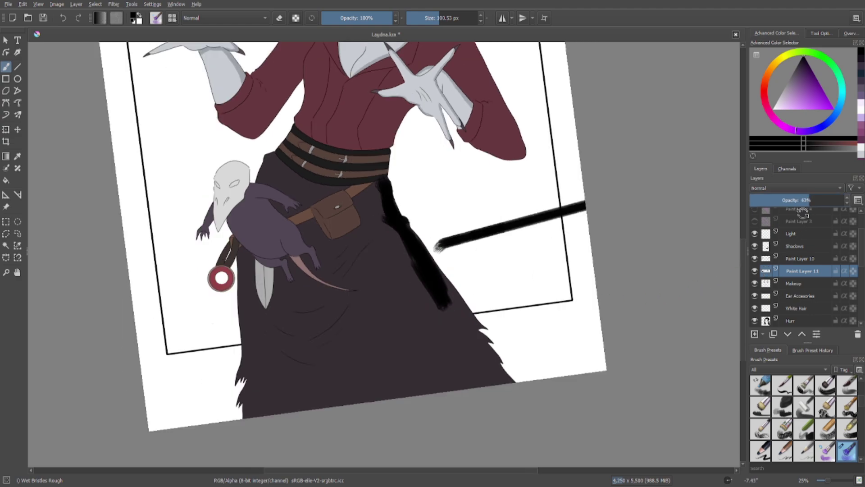
left_click(61, 19)
left_click(63, 18)
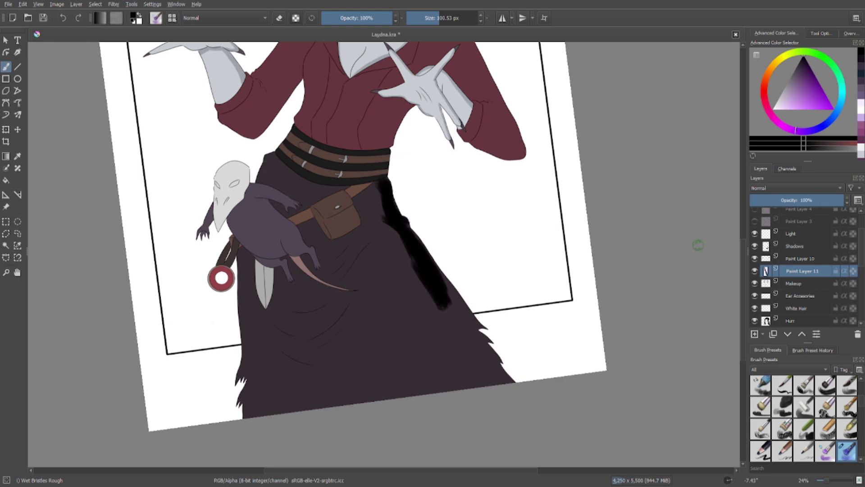
left_click(807, 200)
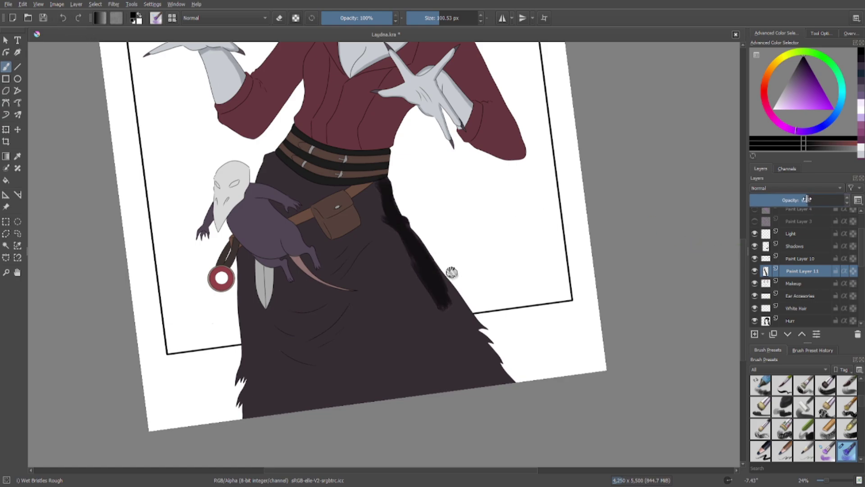
left_click_drag(803, 204, 790, 202)
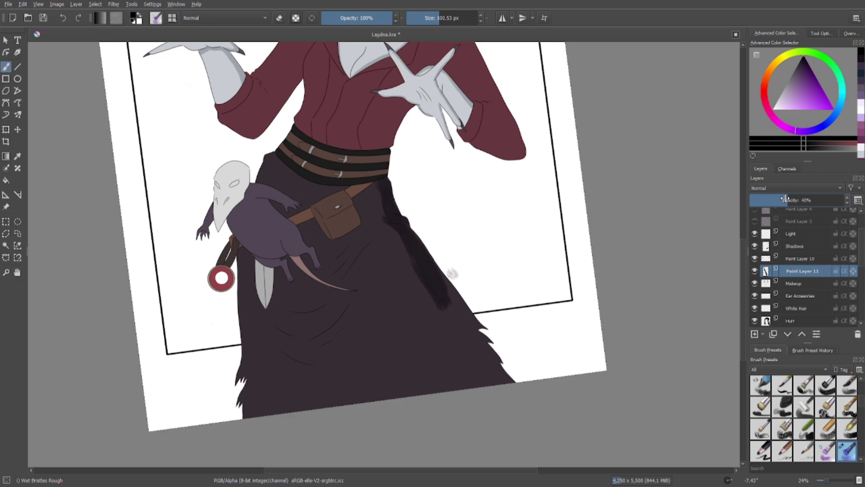
Extend the shadow along the skirt's outer edge down to the ragged hem with the 100.53 px brush.
scroll(492, 264, "up", 2)
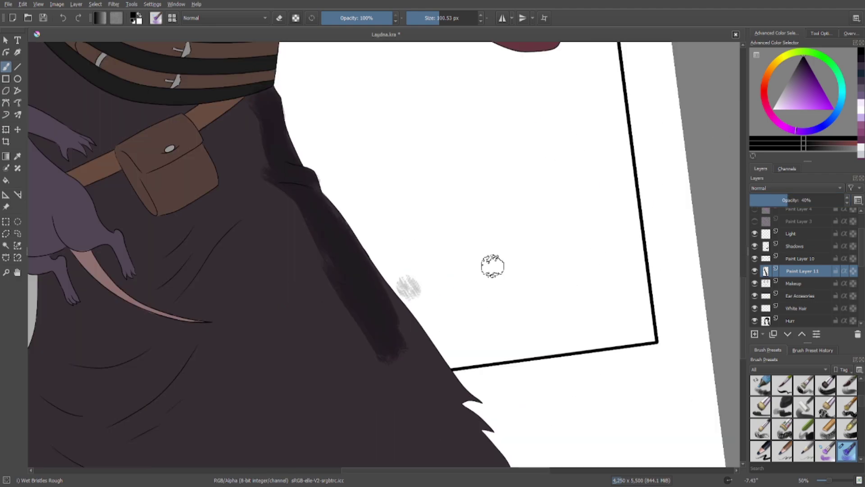
left_click_drag(444, 280, 412, 231)
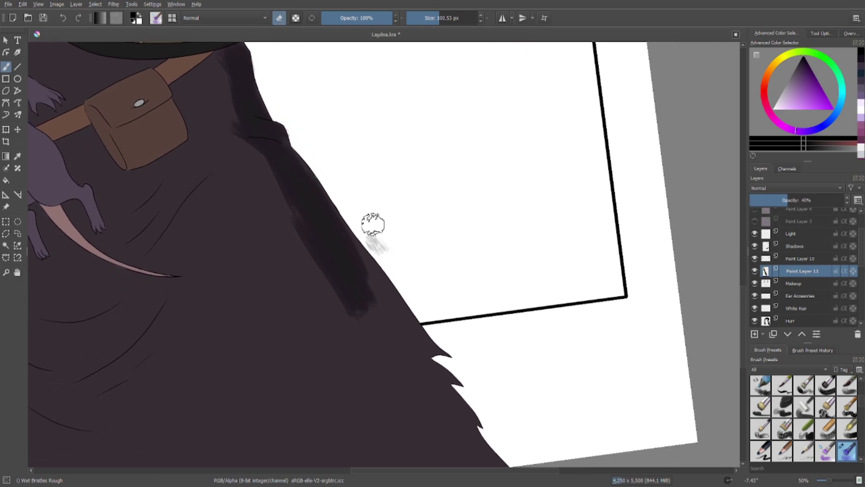
key("e")
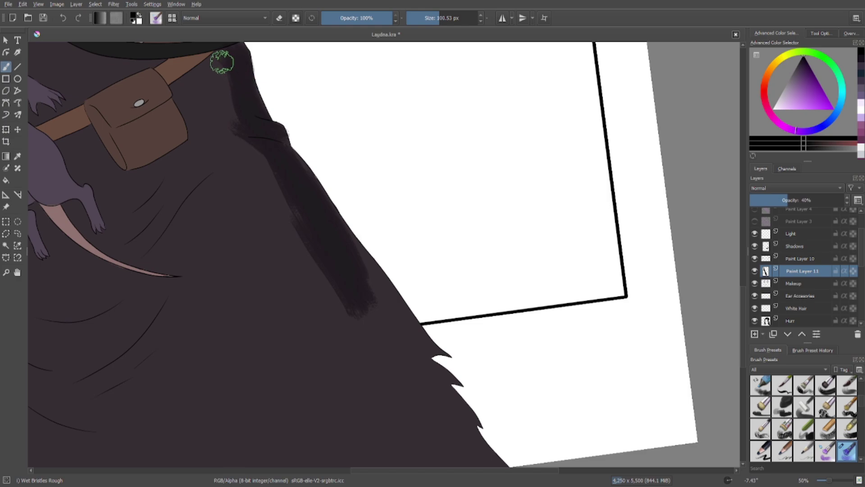
mouse_move(226, 69)
left_mouse_down()
mouse_move(243, 114)
mouse_move(240, 101)
mouse_move(236, 122)
mouse_move(283, 166)
mouse_move(271, 162)
mouse_move(334, 267)
mouse_move(308, 197)
mouse_move(417, 338)
mouse_move(378, 307)
mouse_move(394, 352)
mouse_move(381, 343)
mouse_move(398, 364)
mouse_move(410, 364)
mouse_move(412, 352)
mouse_move(365, 294)
mouse_move(389, 349)
mouse_move(352, 333)
mouse_move(430, 390)
mouse_move(438, 411)
mouse_move(428, 415)
mouse_move(457, 455)
mouse_move(413, 419)
left_mouse_up()
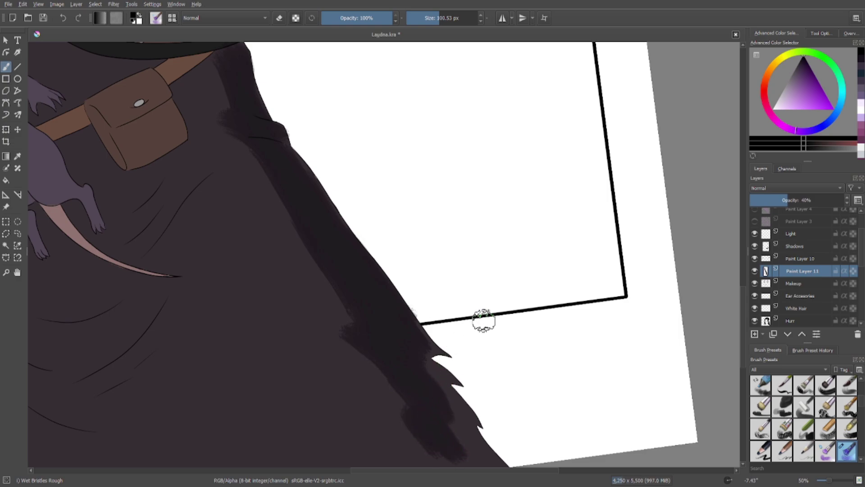
left_click_drag(497, 349, 555, 224)
mouse_move(392, 203)
left_mouse_down()
mouse_move(435, 241)
mouse_move(484, 327)
mouse_move(550, 346)
mouse_move(527, 318)
mouse_move(553, 345)
mouse_move(501, 288)
left_mouse_up()
Erase the excess shadow along the skirt's bottom edge with a 382.84 px eraser.
left_click(279, 18)
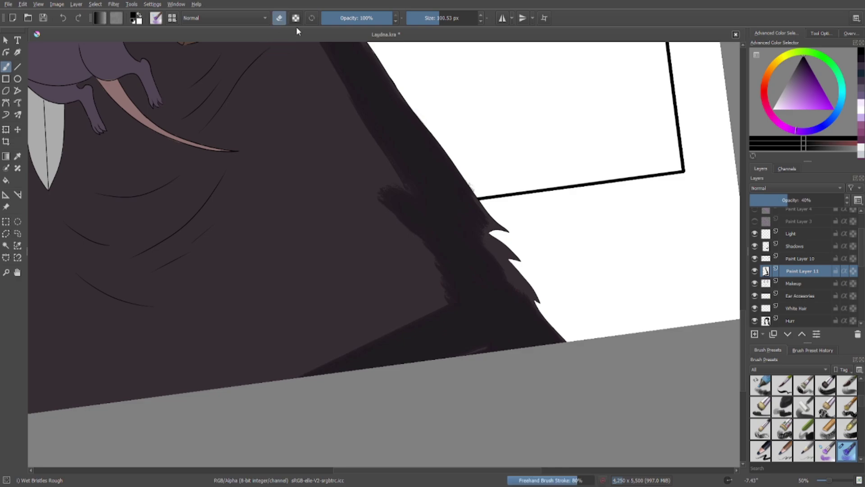
left_click_drag(470, 15, 480, 18)
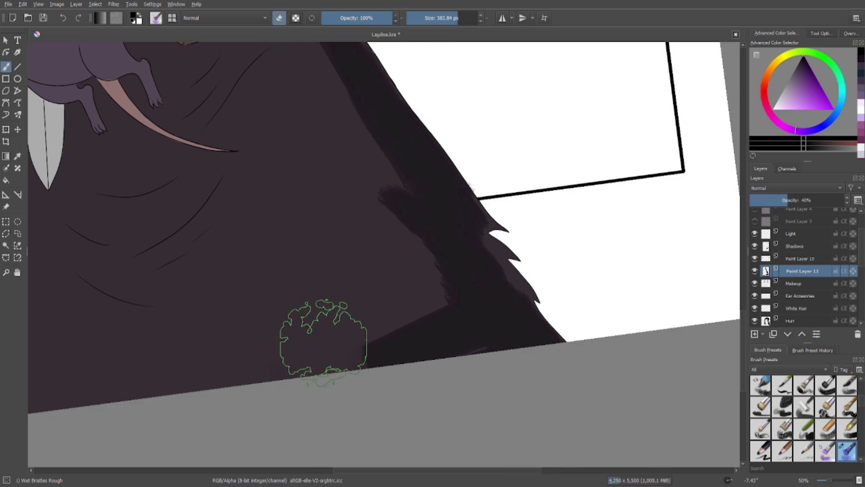
mouse_move(399, 330)
left_mouse_down()
mouse_move(409, 318)
mouse_move(434, 329)
mouse_move(427, 318)
left_mouse_up()
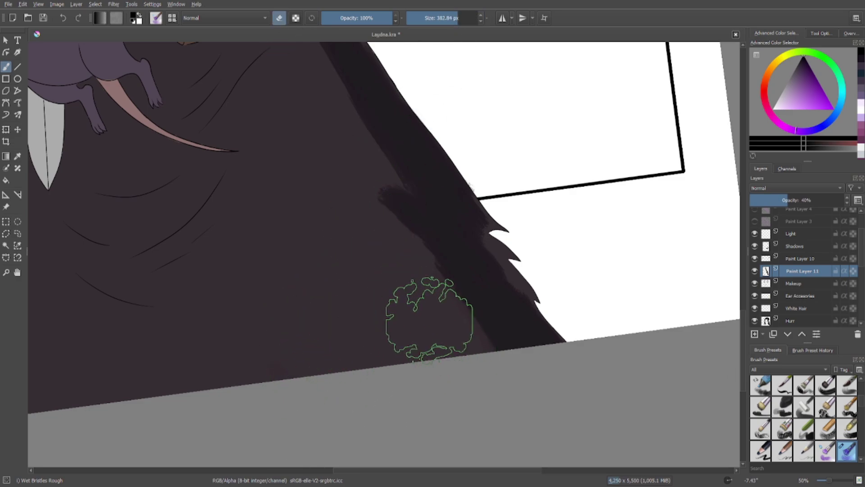
Fill the shadow into the skirt's ragged fringe points with a 26.83 px brush.
left_click(428, 20)
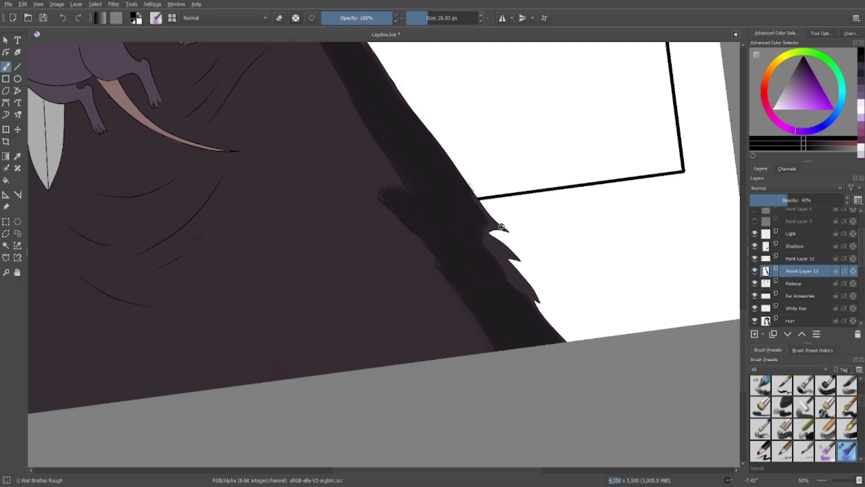
left_click_drag(484, 240, 507, 255)
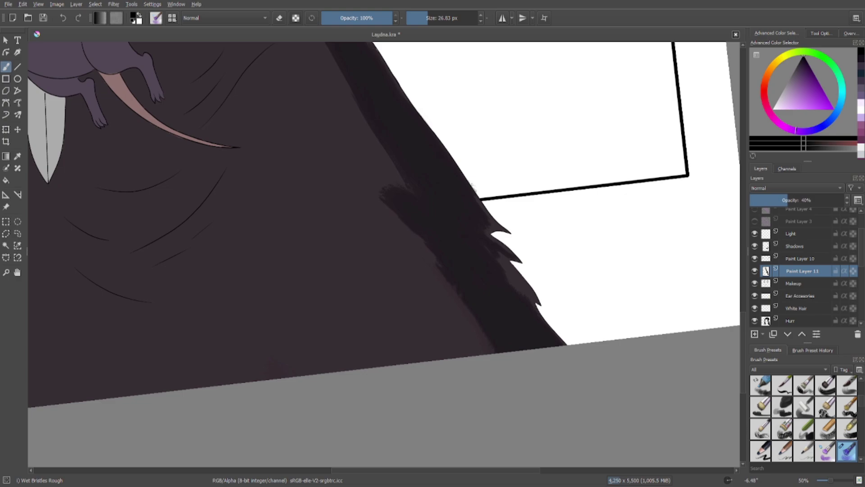
left_click_drag(501, 264, 533, 296)
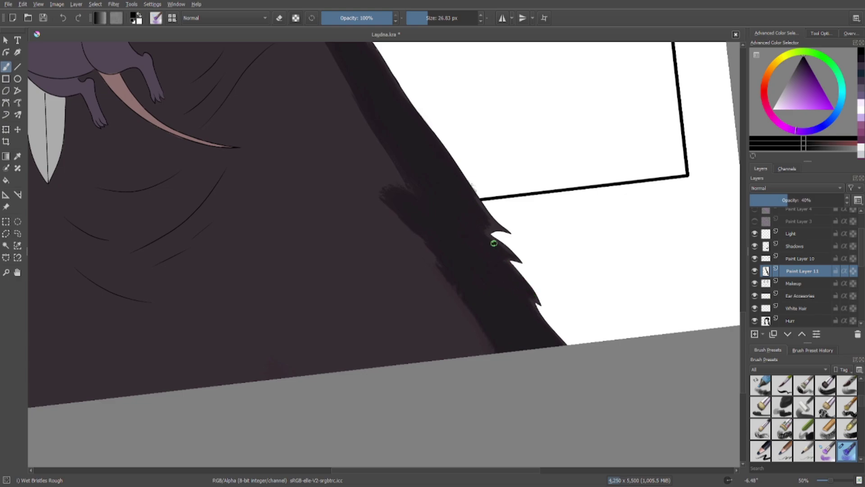
left_click_drag(494, 243, 483, 217)
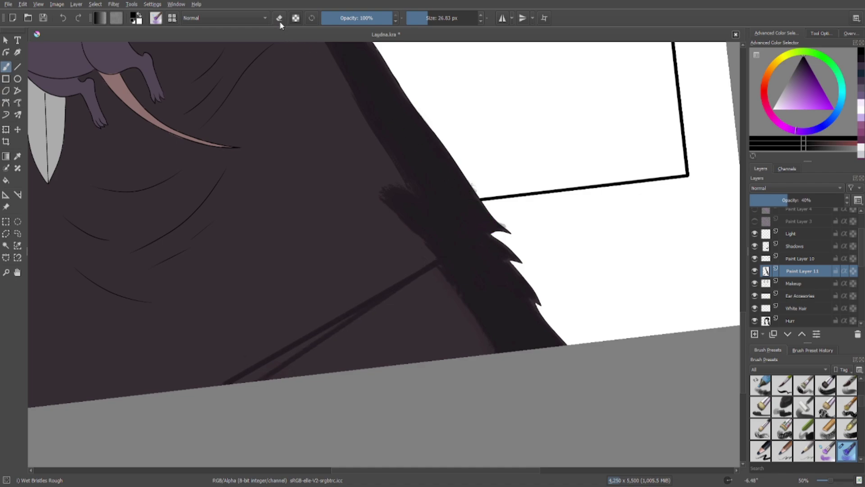
Erase the stray shadow lines and the bump on the shadow's inner edge at 67.74 px, undoing the erasure across the fringe.
left_click(435, 18)
mouse_move(387, 188)
left_mouse_down()
mouse_move(433, 269)
mouse_move(409, 293)
mouse_move(283, 332)
mouse_move(346, 324)
mouse_move(303, 347)
left_mouse_up()
left_click_drag(519, 206, 506, 217)
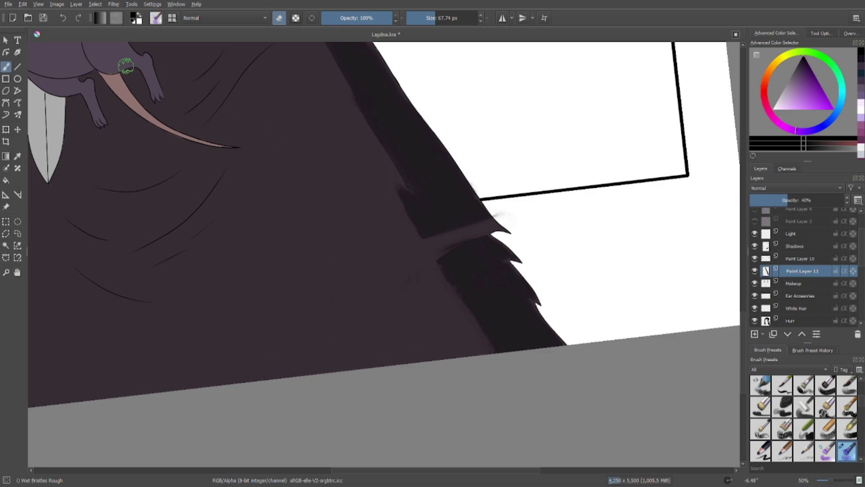
left_click(62, 19)
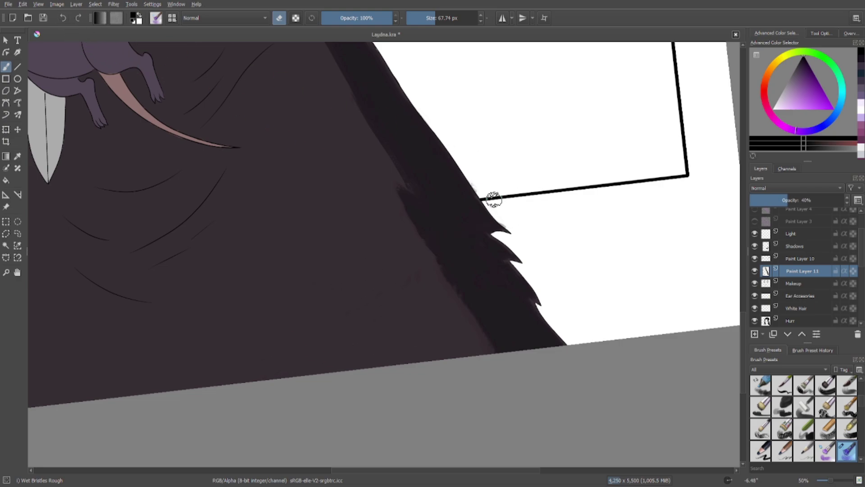
Widen the skirt shadow inward from the belt strap down along its inner edge with the 67.74 px brush.
scroll(421, 270, "up", 5)
scroll(421, 270, "left", 3)
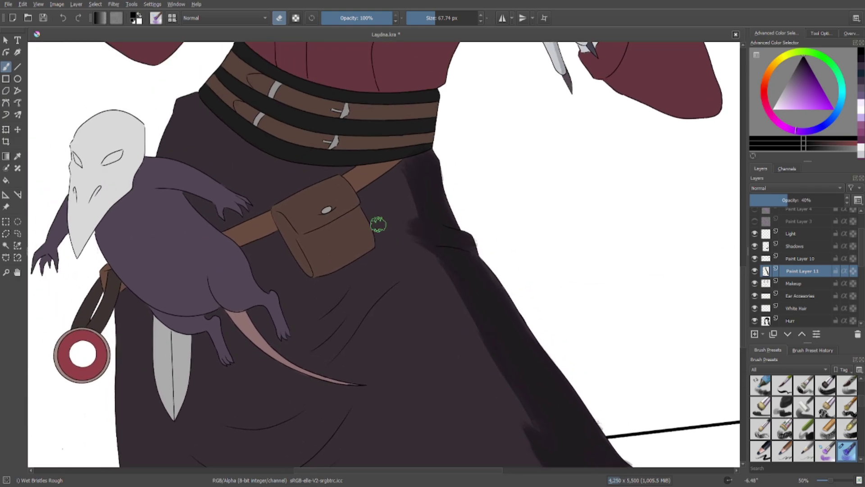
left_click(278, 18)
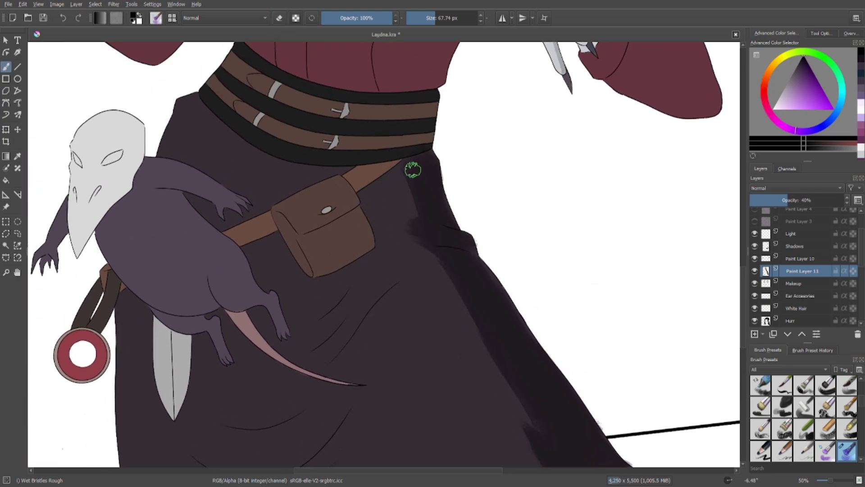
mouse_move(413, 169)
left_mouse_down()
mouse_move(420, 225)
mouse_move(391, 223)
left_mouse_up()
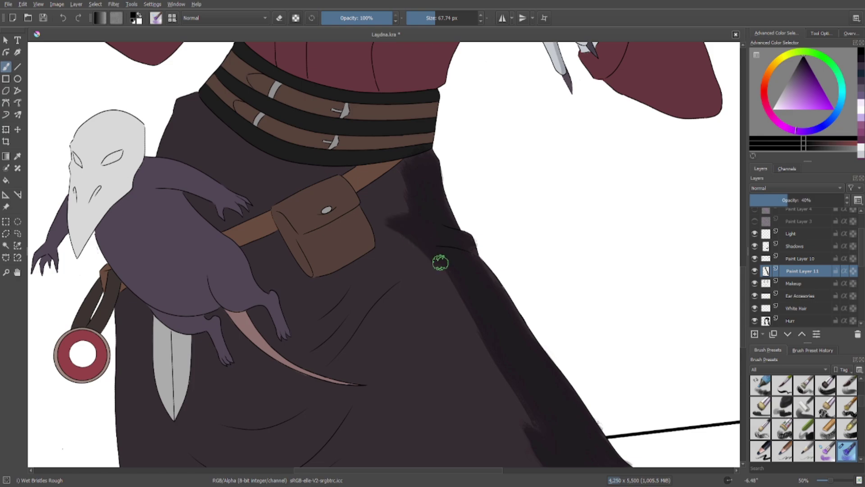
left_click_drag(440, 262, 515, 404)
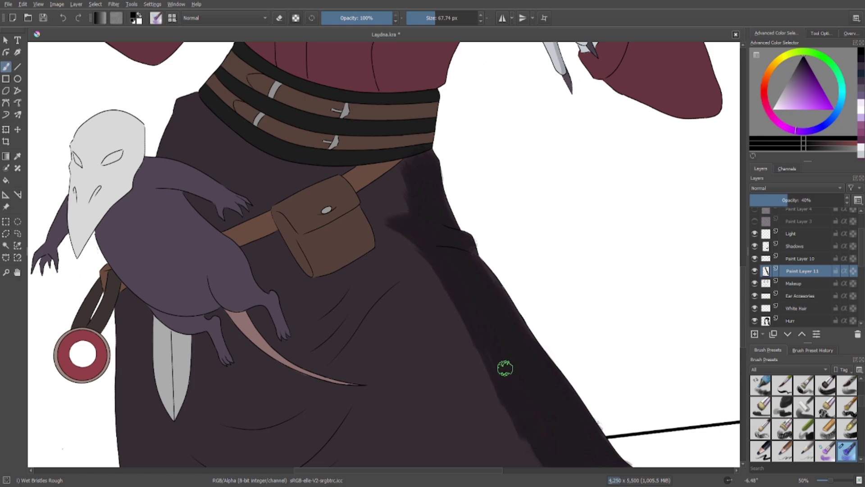
Broaden the shadow across the lower skirt toward the middle of the hem with a 201.22 px brush.
scroll(505, 368, "down", 4)
scroll(390, 284, "up", 1)
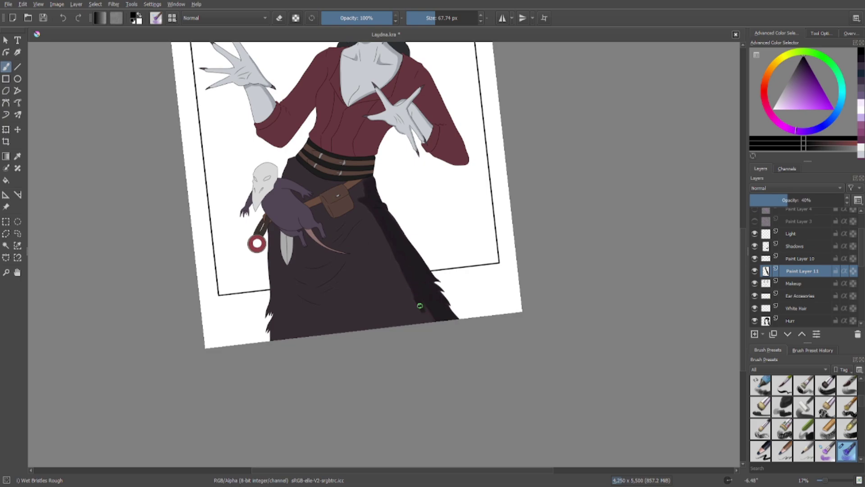
left_click(448, 18)
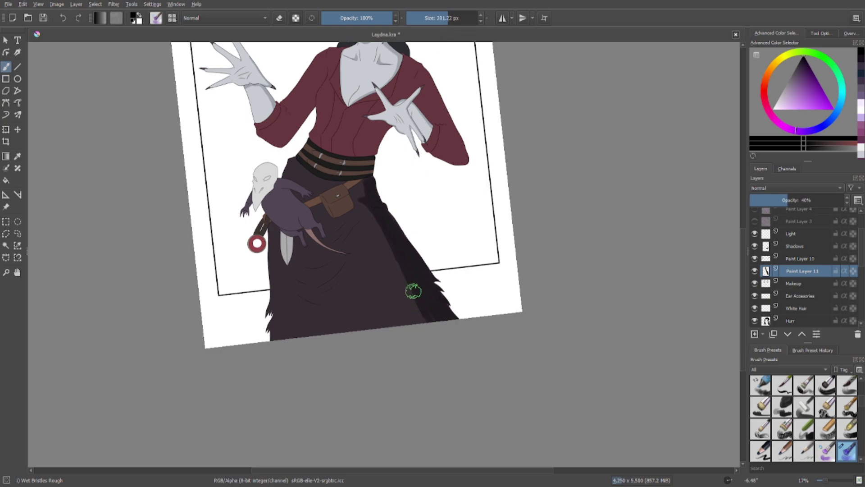
mouse_move(398, 313)
left_mouse_down()
mouse_move(365, 339)
mouse_move(389, 324)
mouse_move(397, 275)
left_mouse_up()
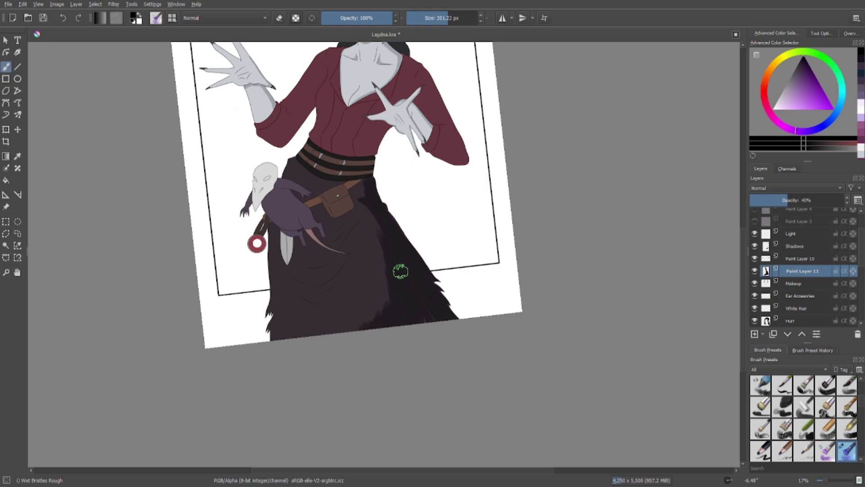
Refine the skirt shadow's inner edge at 81.26 px, and soften it with a 243.21 px eraser at 51% opacity.
left_click(437, 18)
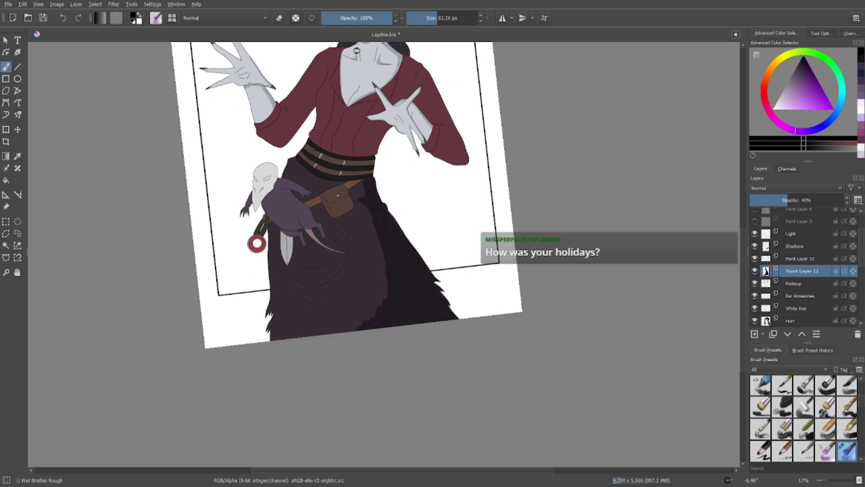
left_click(357, 19)
left_click(451, 19)
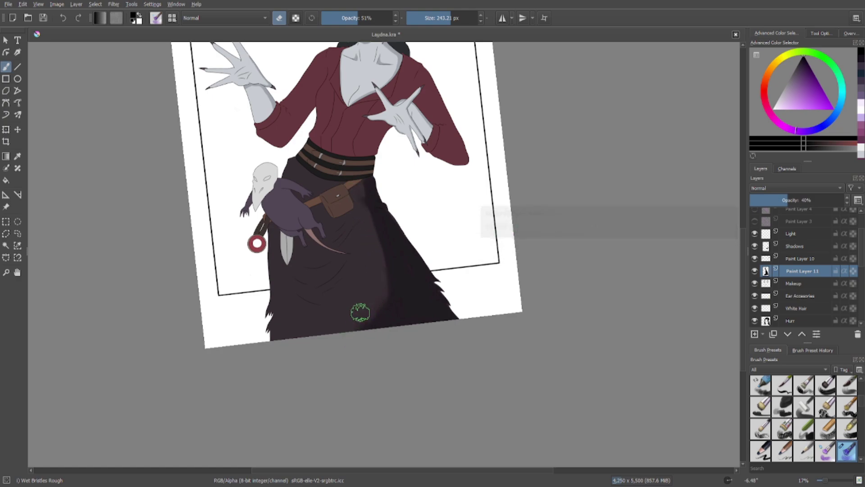
scroll(292, 171, "down", 1)
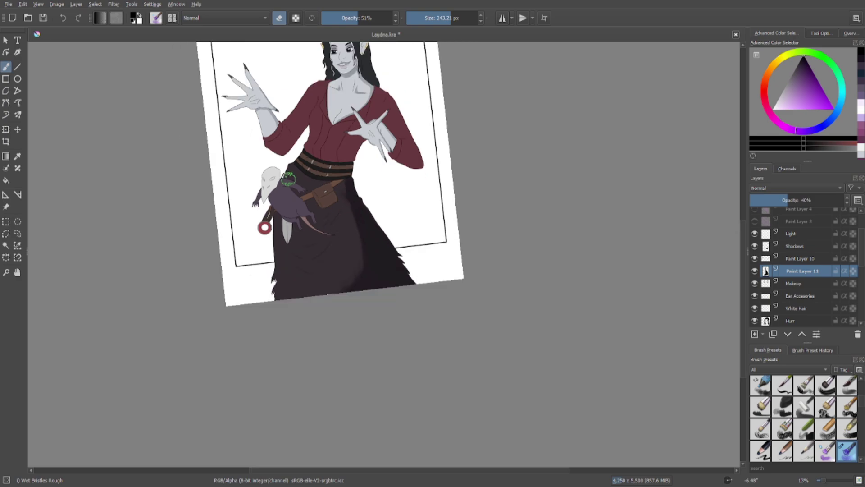
Lower the clothing shadow layer's opacity to 30% and reset the canvas rotation to 0°.
left_click(773, 201)
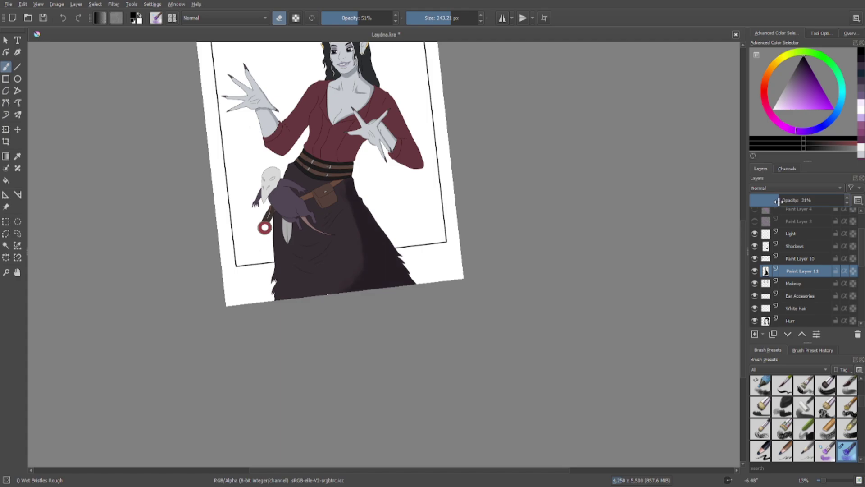
right_click(331, 250)
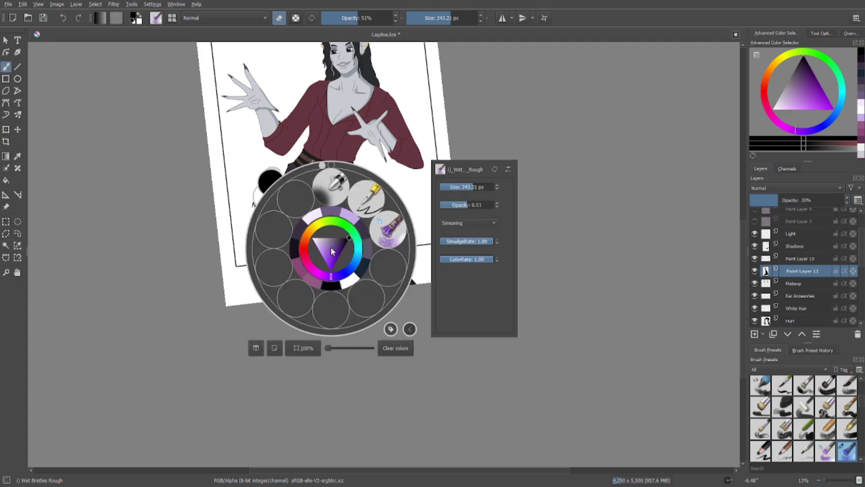
left_click(330, 167)
left_click(329, 153)
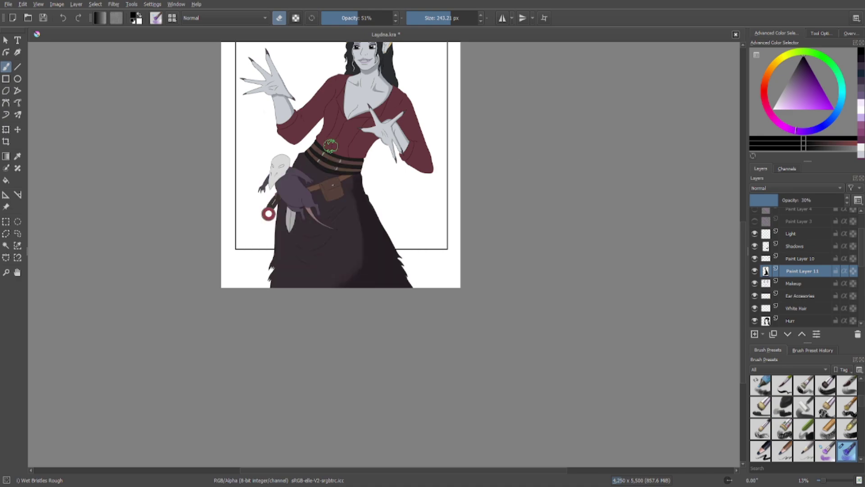
Paint shadows on the skirt beneath the belt strap and around the pouch with a 53.06 px brush at 100% opacity.
scroll(354, 251, "up", 8)
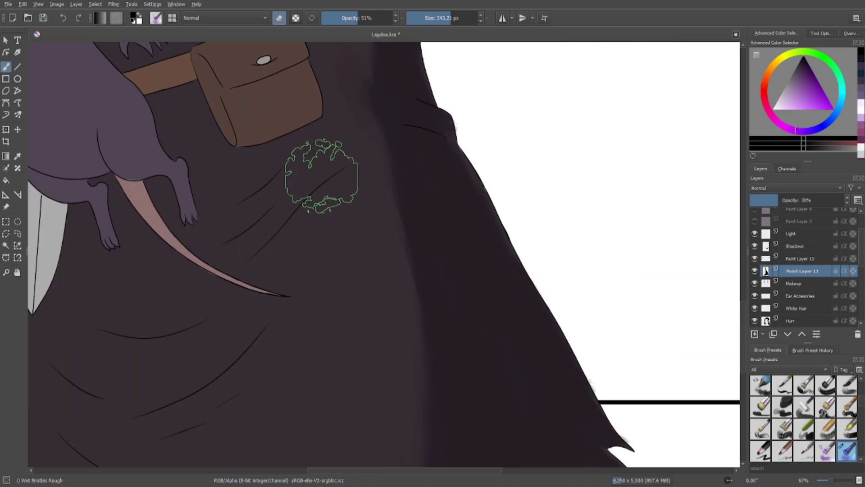
left_click_drag(321, 176, 361, 320)
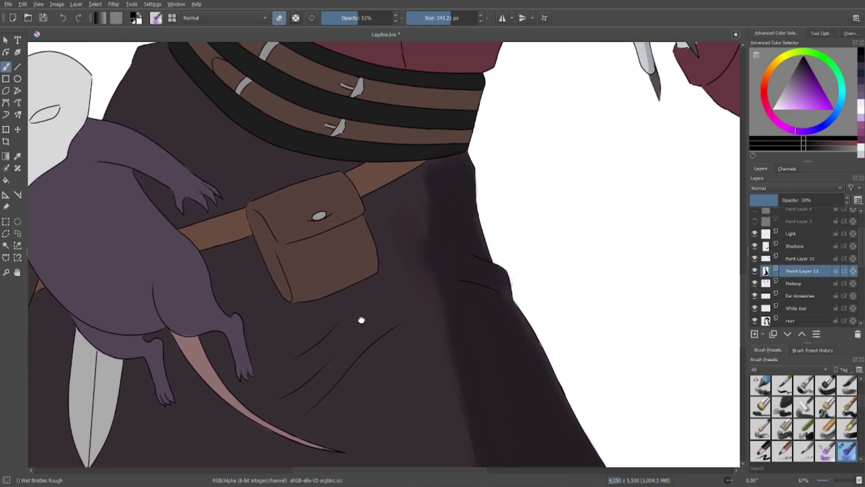
left_click(280, 19)
mouse_move(348, 244)
left_mouse_down()
mouse_move(369, 311)
mouse_move(301, 236)
mouse_move(299, 245)
mouse_move(308, 236)
left_mouse_up()
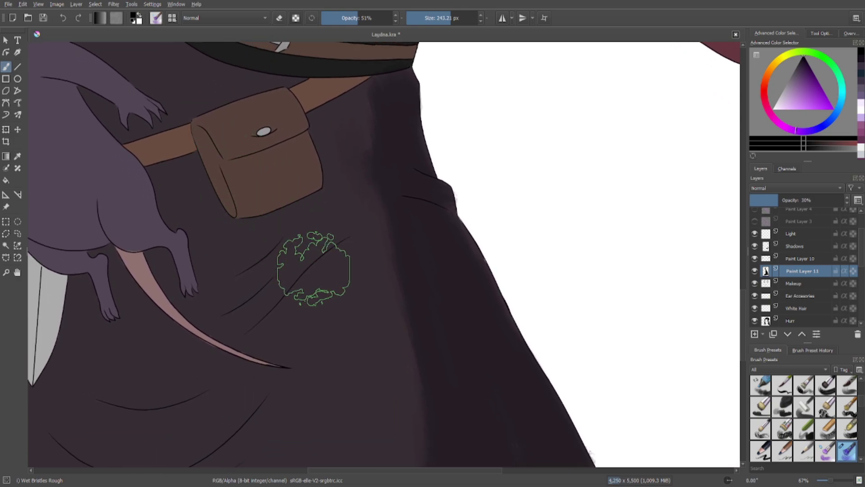
left_click_drag(350, 19, 434, 20)
left_click(428, 20)
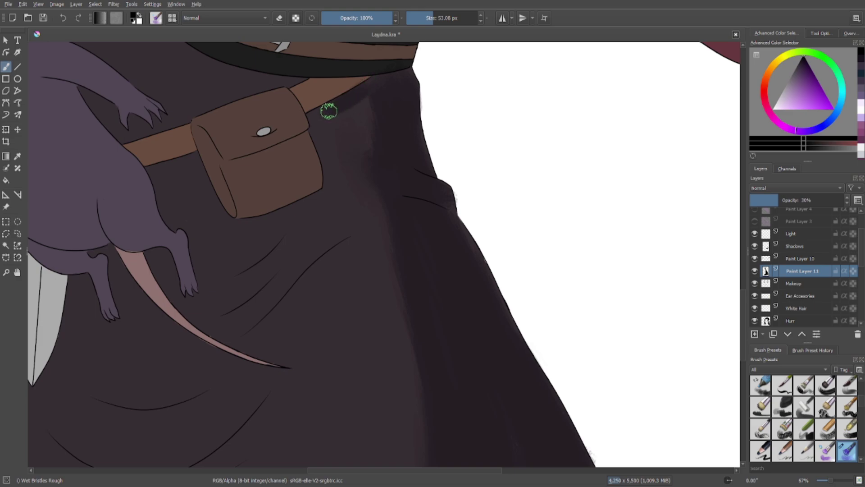
mouse_move(322, 109)
left_mouse_down()
mouse_move(314, 128)
mouse_move(327, 155)
mouse_move(326, 130)
mouse_move(316, 132)
mouse_move(355, 97)
mouse_move(310, 144)
mouse_move(309, 201)
mouse_move(253, 225)
mouse_move(228, 220)
mouse_move(185, 160)
mouse_move(151, 172)
left_mouse_up()
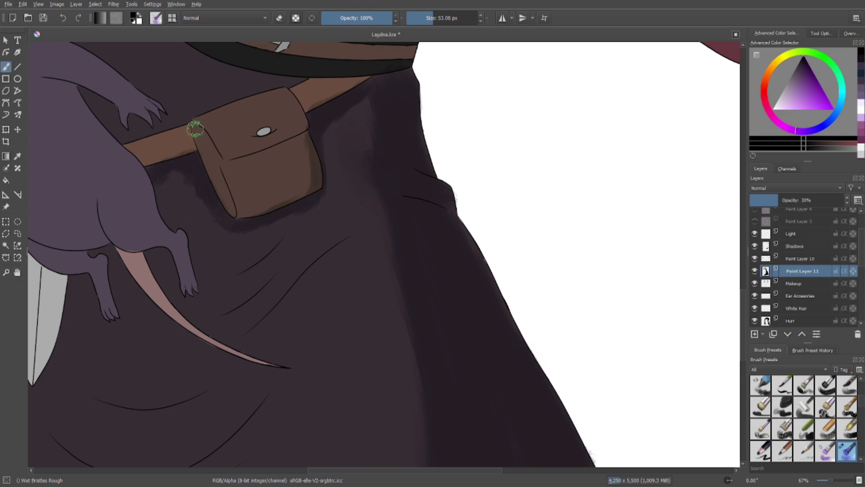
Shade the pouch's side and lower edge and the strap beside it, erasing the excess shading from the flap corner and strap.
mouse_move(195, 129)
left_mouse_down()
mouse_move(232, 211)
mouse_move(192, 155)
mouse_move(190, 133)
mouse_move(238, 209)
mouse_move(283, 199)
mouse_move(243, 213)
mouse_move(308, 181)
mouse_move(282, 198)
mouse_move(309, 180)
mouse_move(308, 138)
left_mouse_up()
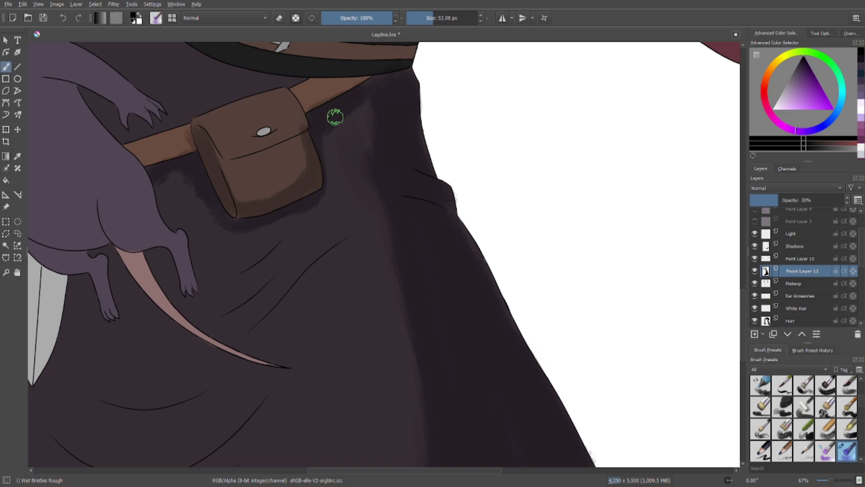
left_click_drag(297, 117, 338, 84)
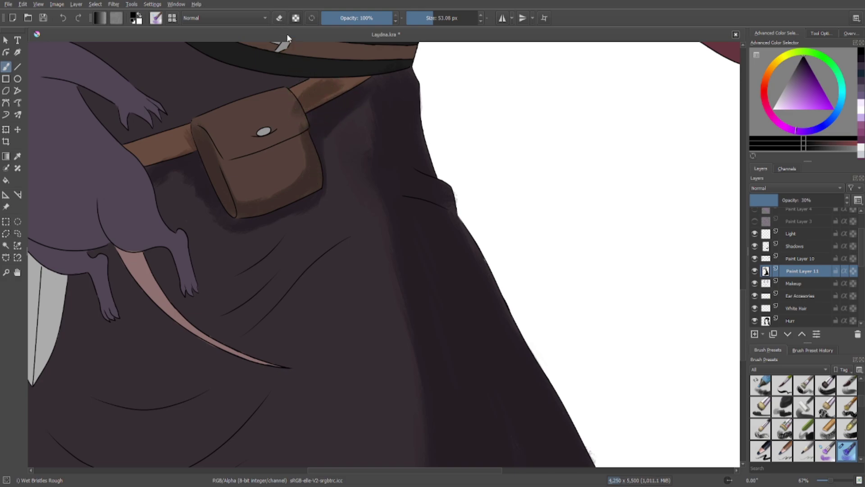
mouse_move(290, 98)
left_mouse_down()
mouse_move(341, 78)
mouse_move(291, 123)
mouse_move(324, 89)
left_mouse_up()
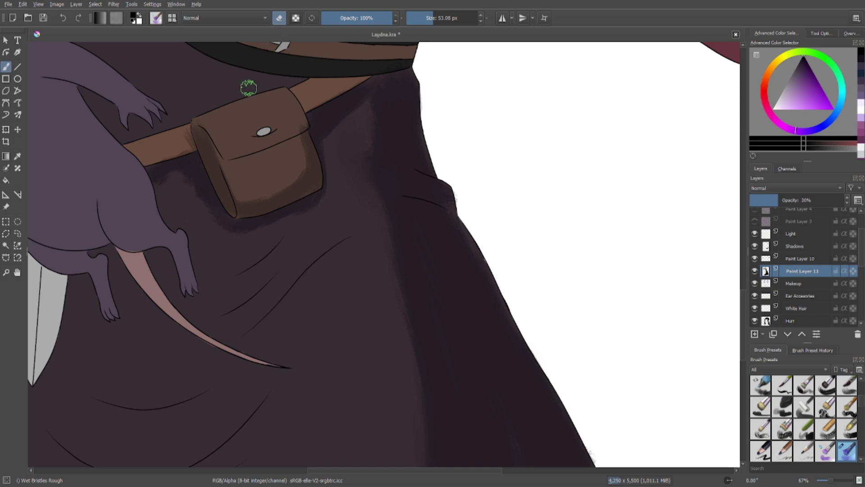
mouse_move(203, 134)
left_mouse_down()
mouse_move(195, 131)
mouse_move(205, 160)
mouse_move(195, 133)
mouse_move(190, 155)
mouse_move(151, 161)
mouse_move(171, 157)
mouse_move(204, 171)
mouse_move(229, 202)
left_mouse_up()
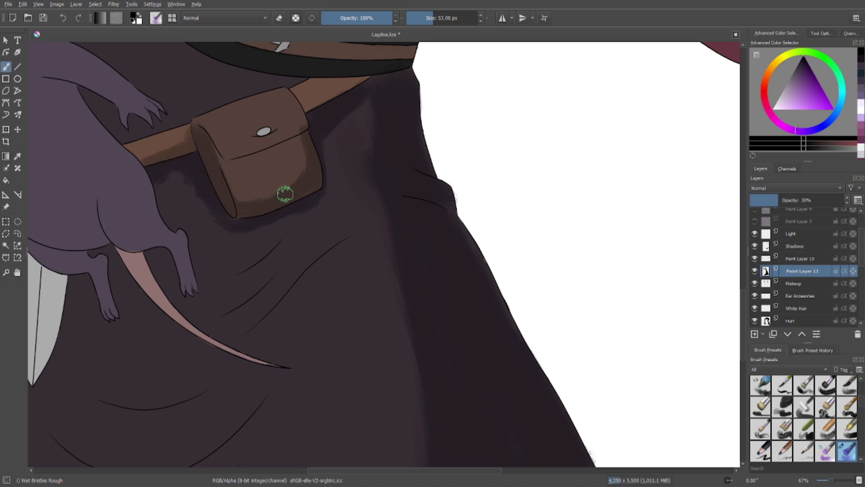
left_click_drag(285, 194, 303, 194)
left_click(276, 18)
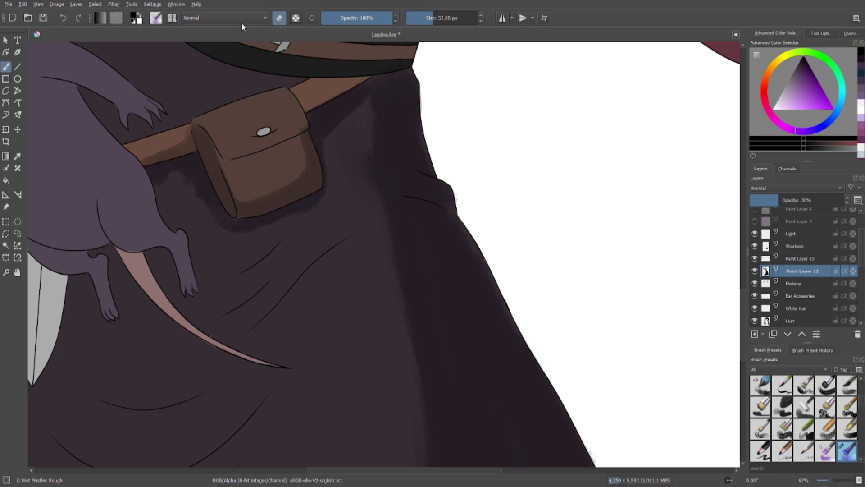
left_click(279, 18)
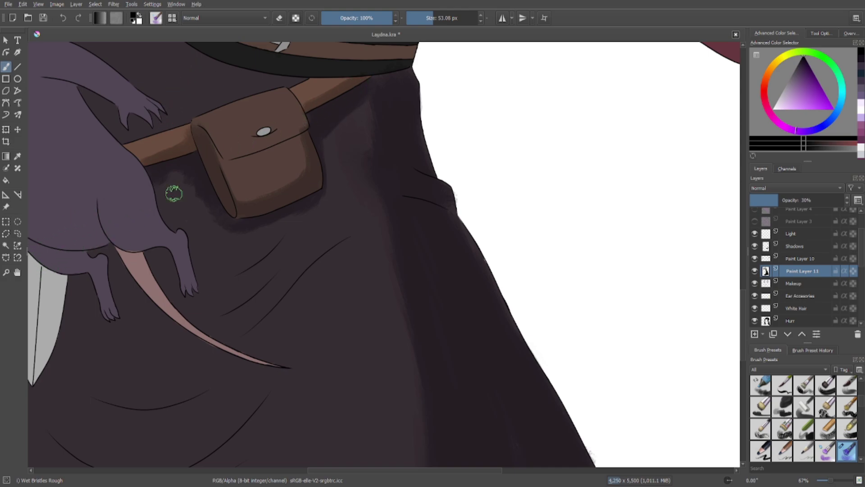
Shade the strap and the hanging dark loops behind the rat figure, reducing the brush to 32.31 px and 28.58 px.
left_click_drag(151, 212, 395, 267)
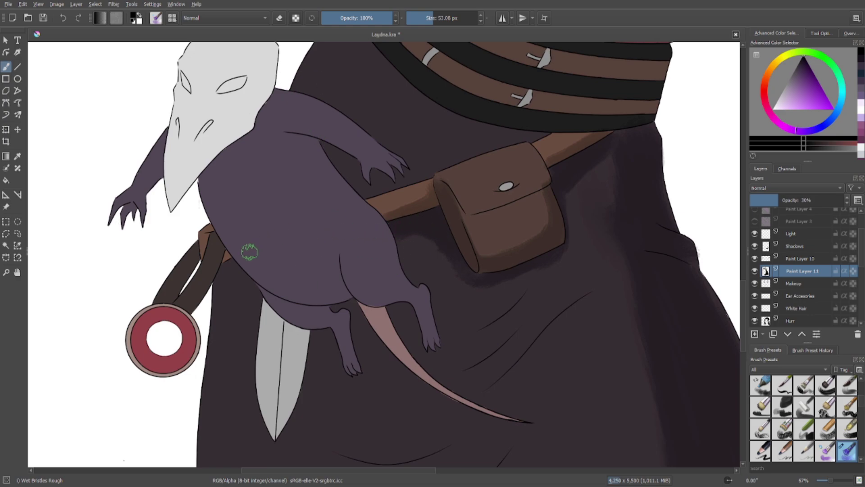
left_click_drag(229, 267, 212, 265)
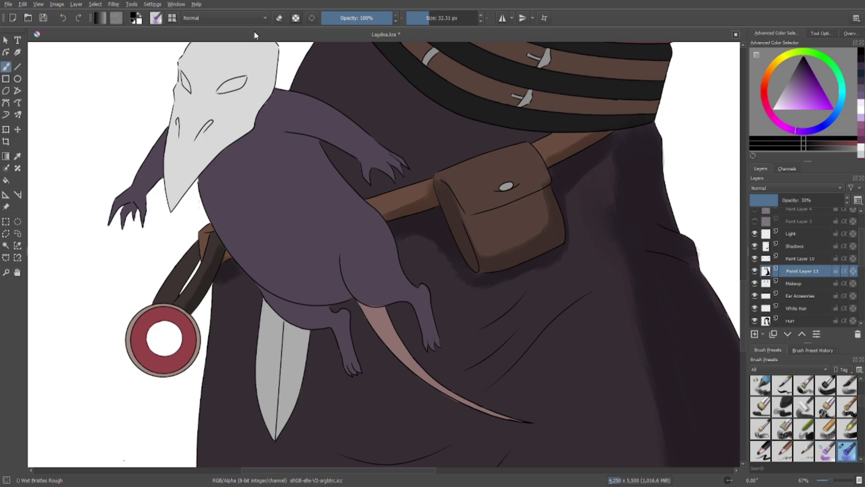
key("e")
left_click(274, 22)
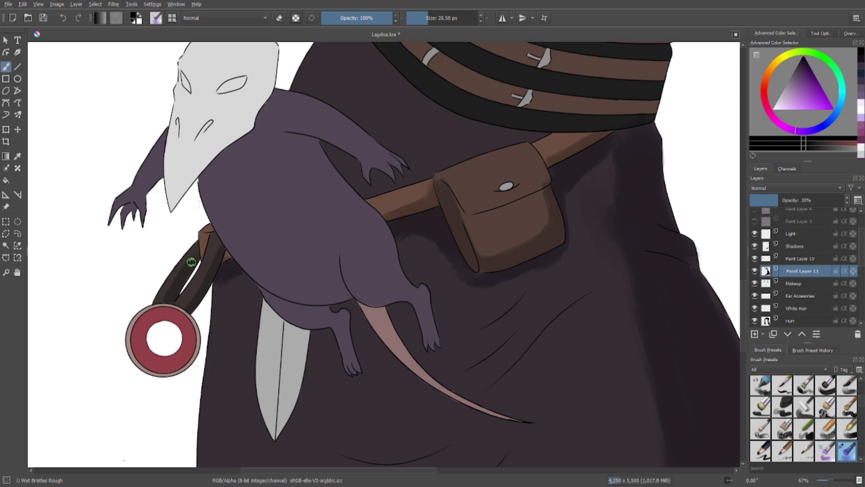
left_click(279, 18)
key("e")
Extend the skirt shadow beside the pouch at 74.29 px, undo the stray stroke, and soften the shadow with a 55% opacity eraser.
left_click_drag(547, 207, 267, 194)
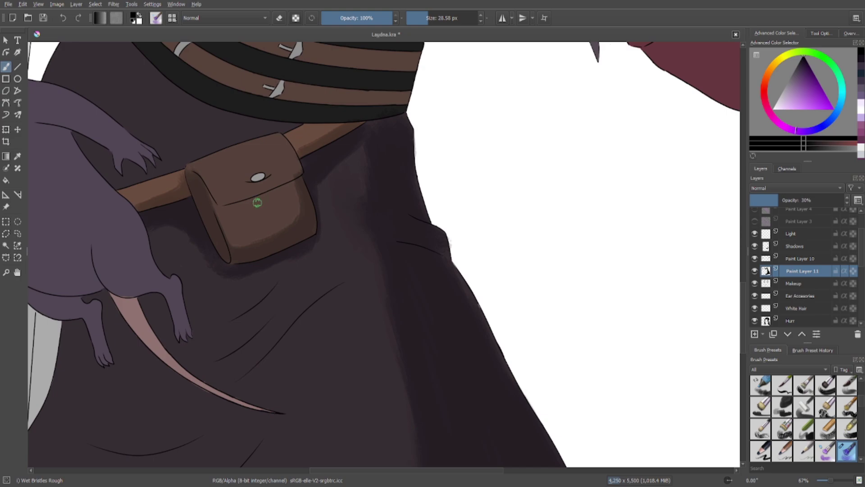
left_click(437, 21)
left_click_drag(379, 132, 126, 193)
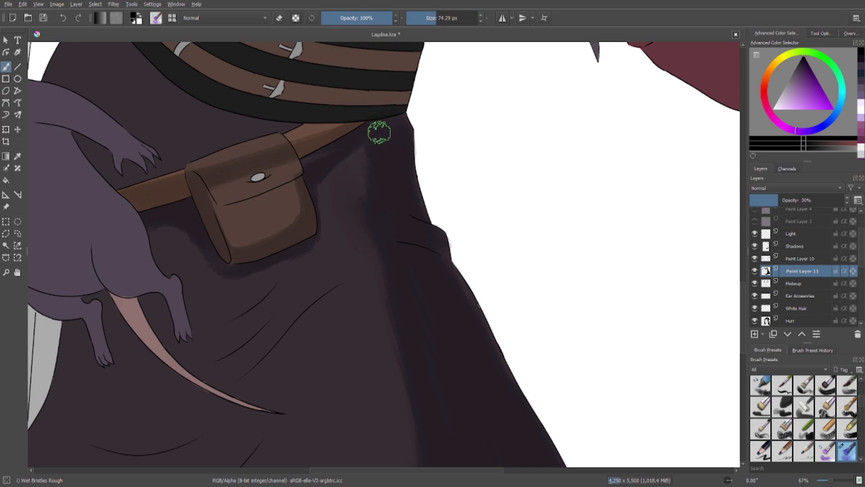
left_click(67, 19)
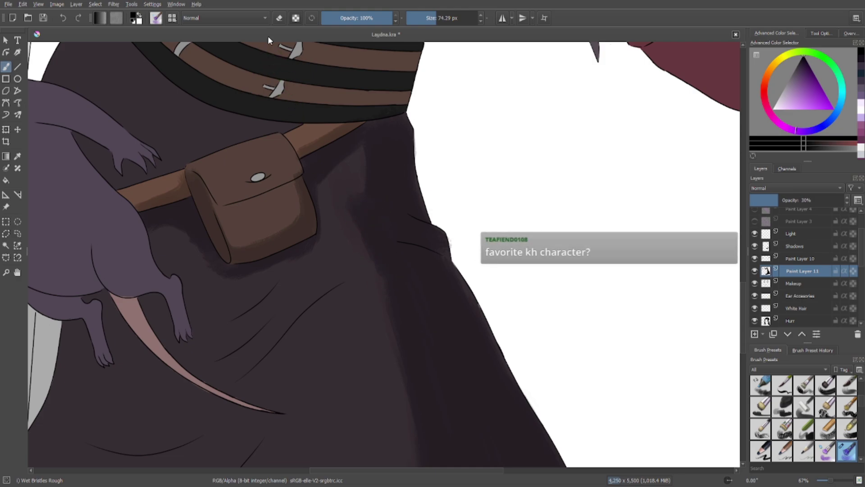
left_click(280, 18)
left_click(362, 19)
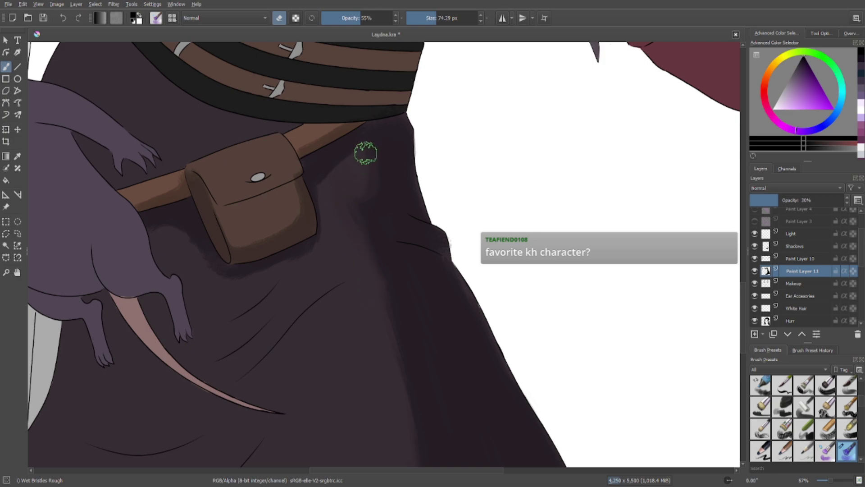
left_click(279, 18)
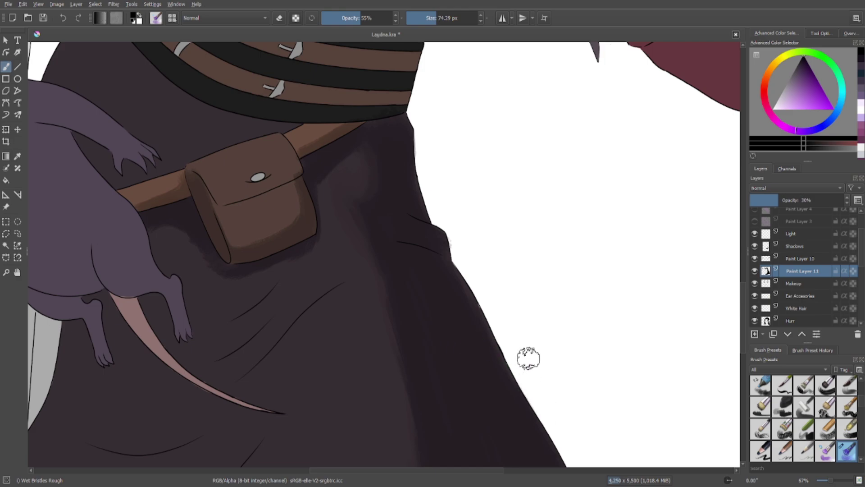
Restore the brush opacity to 100% and undo the stray stroke across the blouse.
scroll(464, 223, "up", 5)
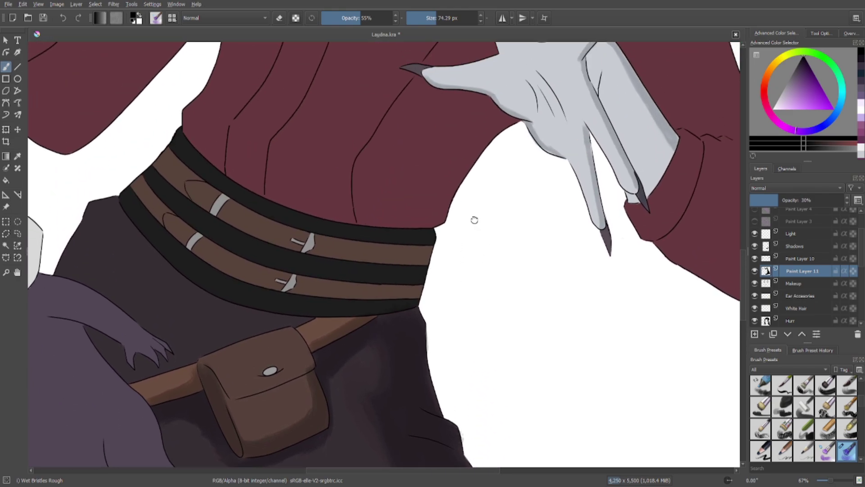
scroll(473, 219, "up", 3)
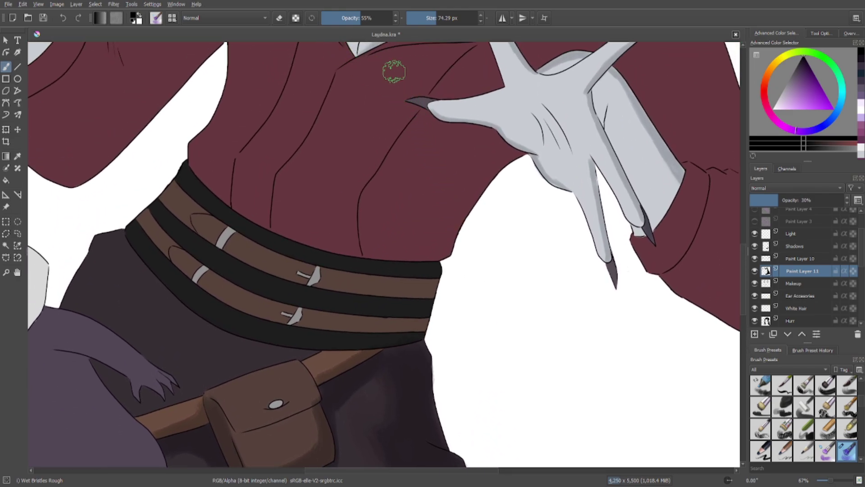
left_click(448, 23)
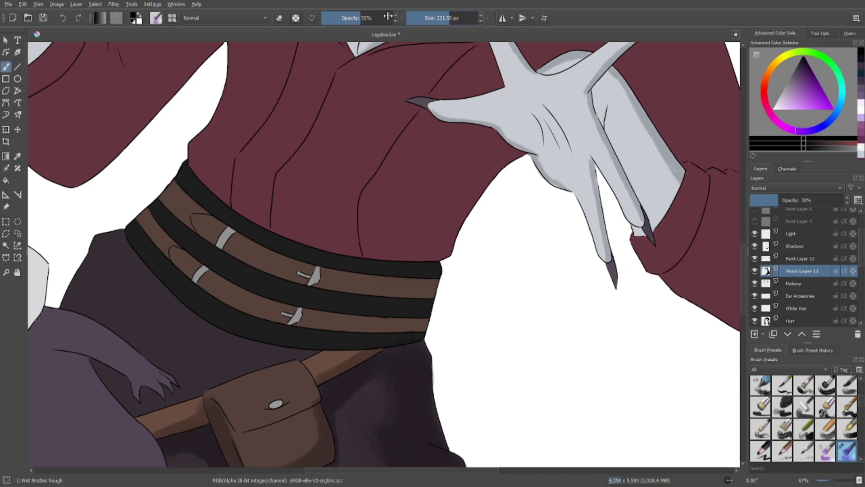
left_click_drag(361, 22, 398, 22)
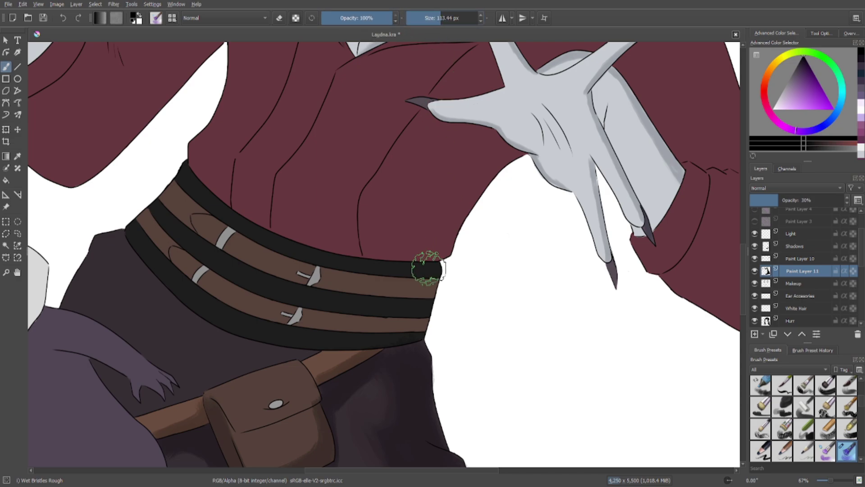
left_click(437, 20)
left_click_drag(417, 42, 160, 151)
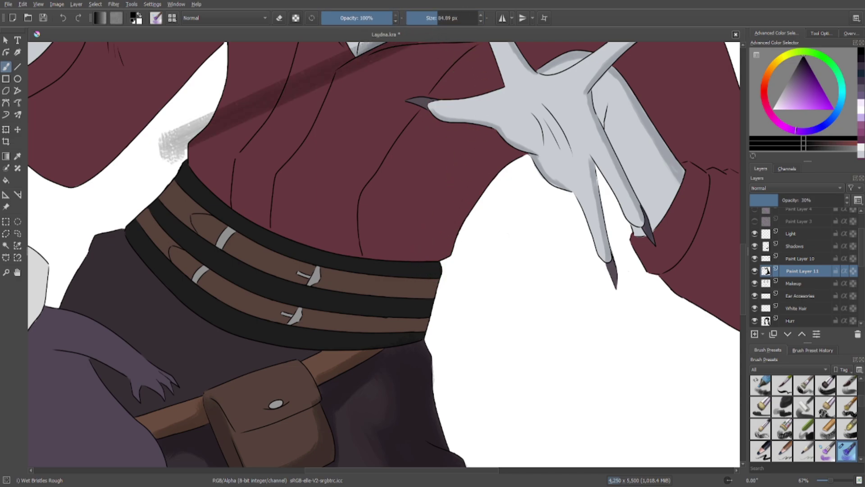
left_click(63, 19)
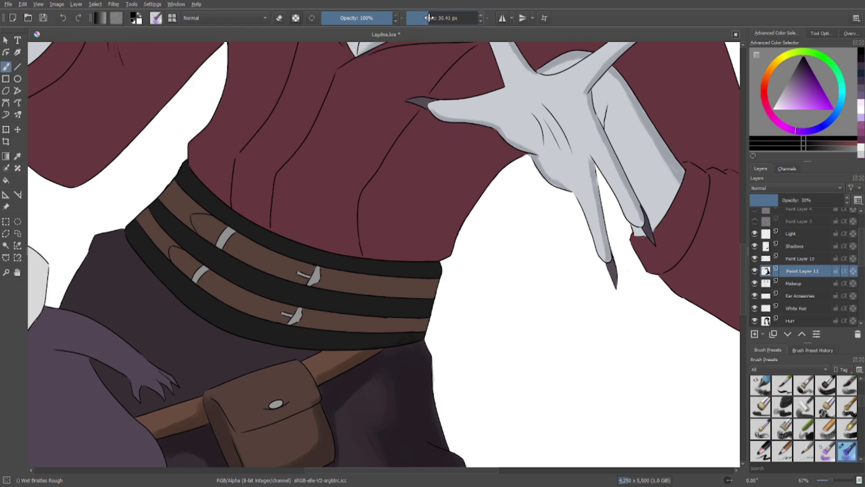
Shade the outer end of the waist belt with a 30.41 px brush, undo the stray strokes, and switch to a 64.62 px eraser.
left_click_drag(415, 271, 405, 305)
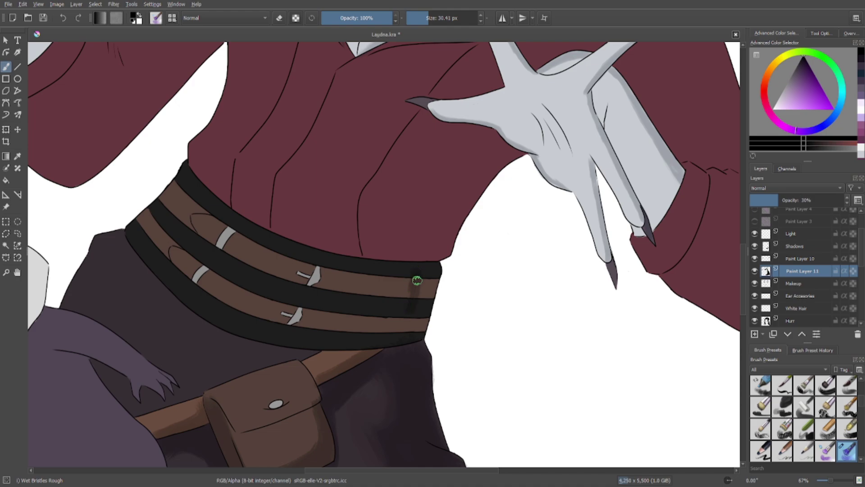
left_click_drag(141, 197, 244, 239)
left_click_drag(410, 290, 396, 333)
left_click_drag(141, 198, 266, 250)
left_click(62, 20)
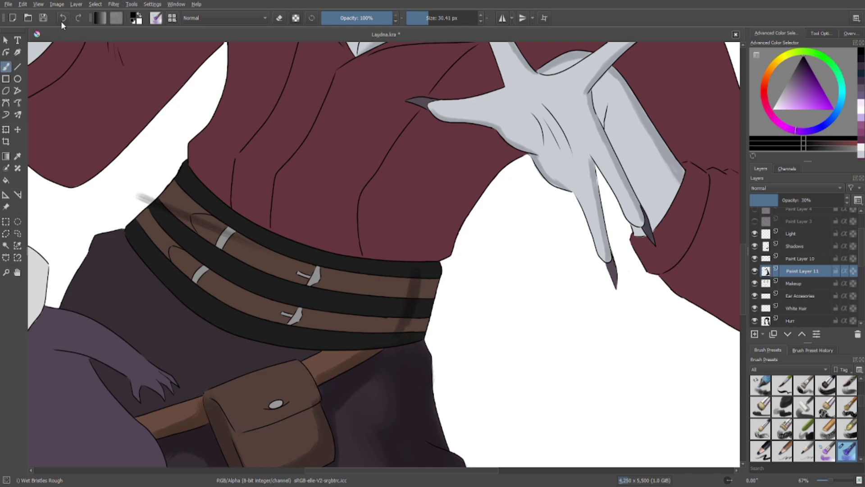
left_click(60, 20)
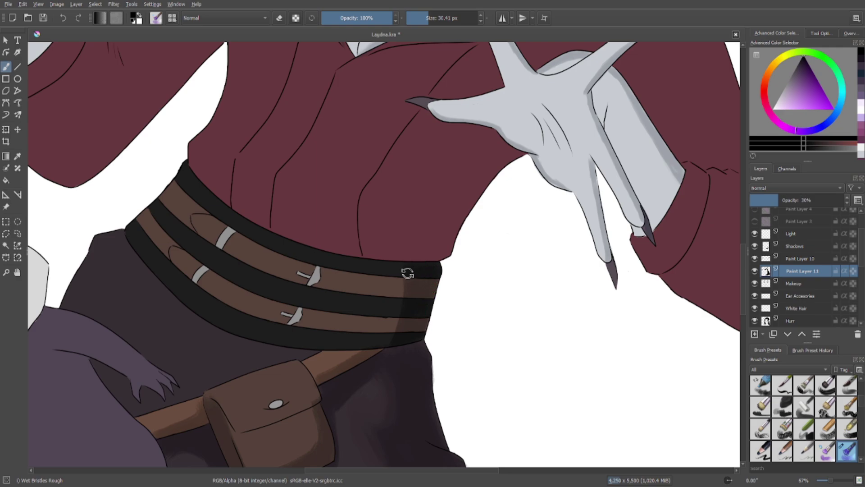
left_click_drag(383, 221, 391, 241)
left_click(62, 17)
left_click(279, 18)
left_click_drag(431, 18, 435, 19)
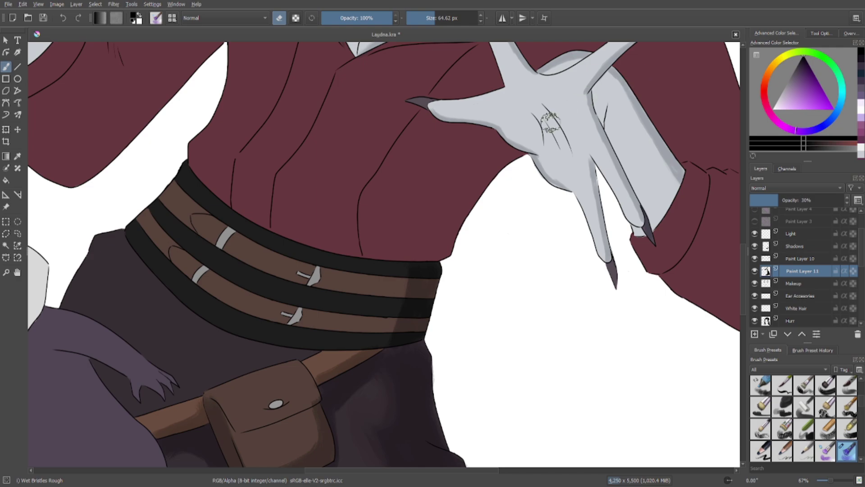
Add a new paint layer above the clothing shadow layer and choose a dark red with a 113.44 px brush.
scroll(399, 229, "down", 2)
left_click_drag(402, 212, 333, 289)
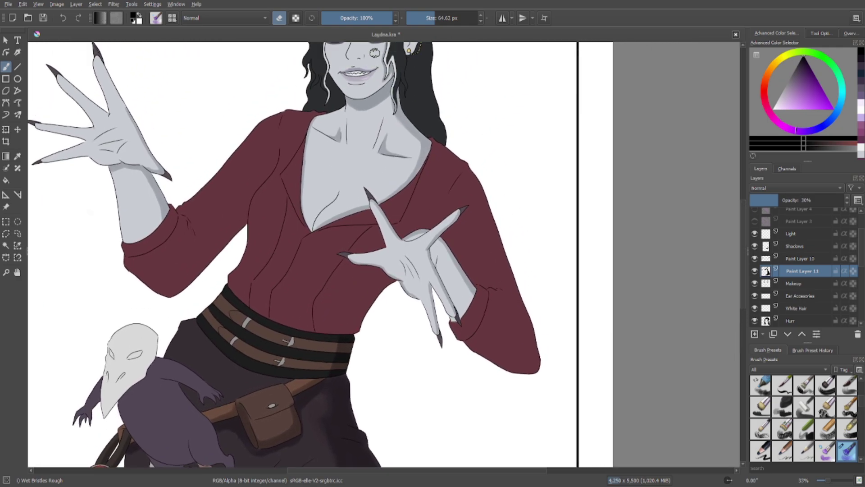
left_click(280, 19)
left_click(766, 259)
left_click(766, 272)
left_click(754, 334)
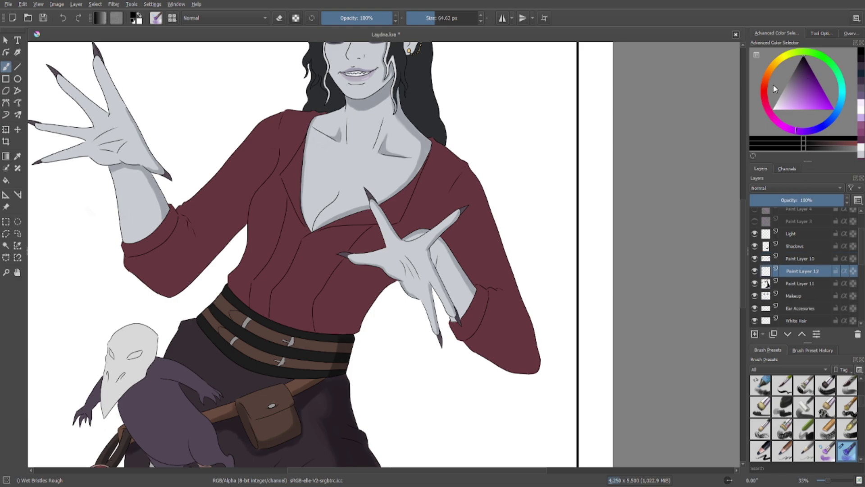
left_click_drag(439, 23, 442, 19)
left_click_drag(805, 90, 805, 67)
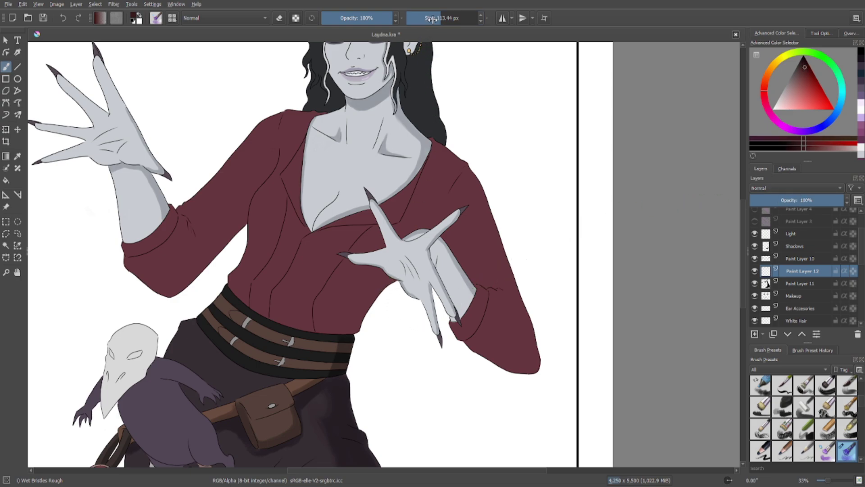
Set the new layer's opacity to 80%, then shade the blouse's side beneath the lower hand and erase the spill past the outline.
left_click(825, 202)
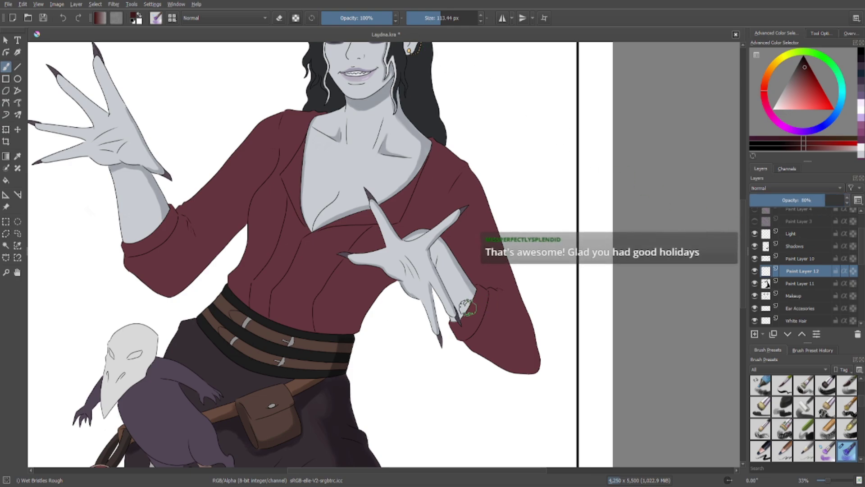
mouse_move(373, 288)
left_mouse_down()
mouse_move(378, 280)
mouse_move(348, 329)
mouse_move(382, 280)
mouse_move(353, 322)
left_mouse_up()
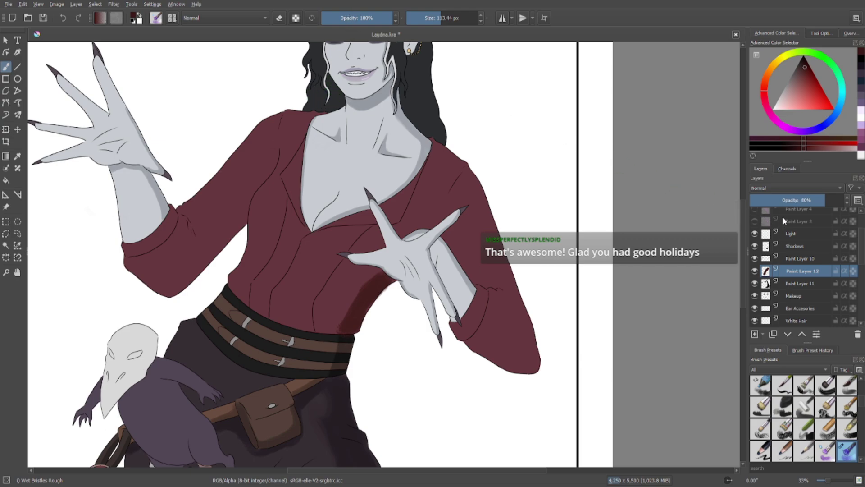
left_click(279, 18)
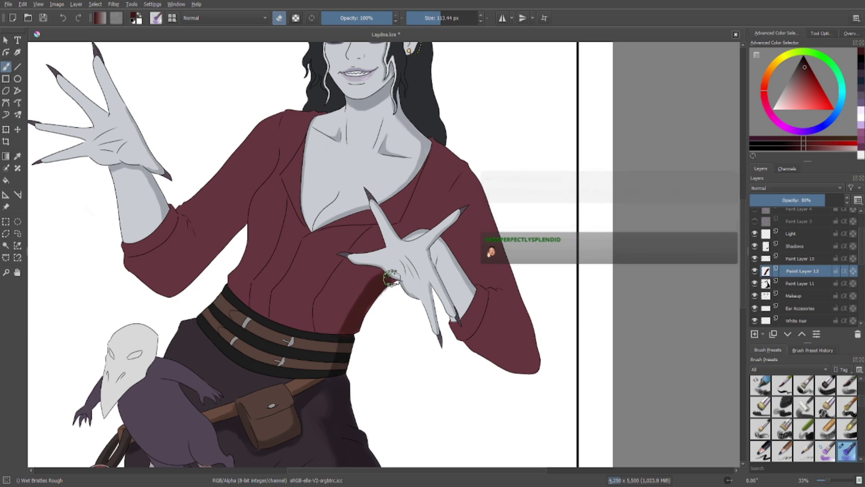
mouse_move(391, 278)
left_mouse_down()
mouse_move(388, 294)
mouse_move(406, 301)
left_mouse_up()
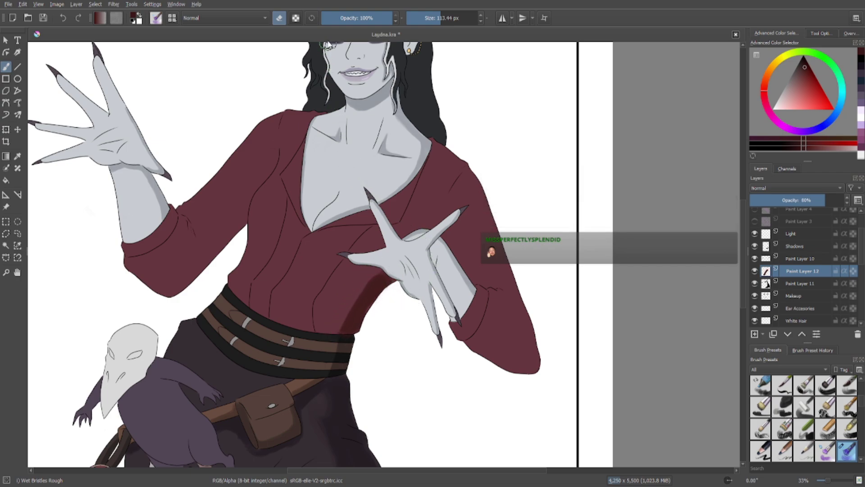
left_click(279, 20)
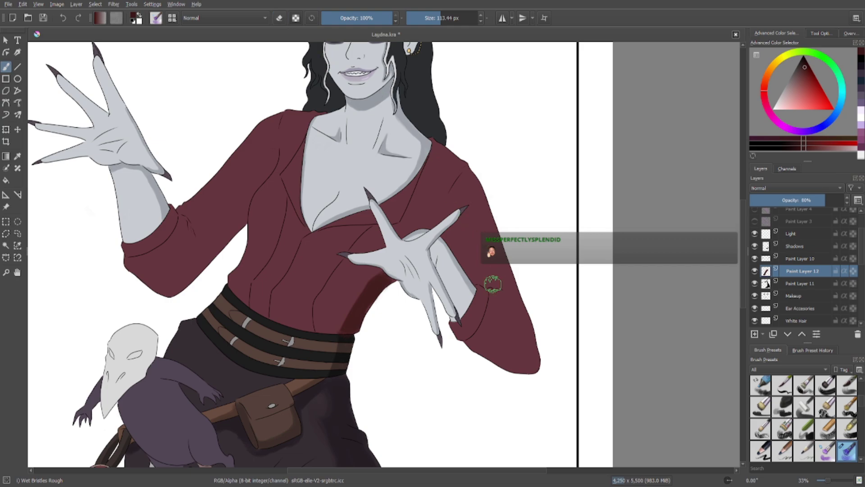
Shade the cuff's corner beside the lower hand's fingertips, reduce the brush to 30.41 px, and undo the stray strokes.
left_click(429, 18)
mouse_move(401, 300)
left_mouse_down()
mouse_move(210, 200)
mouse_move(223, 196)
left_mouse_up()
left_click(67, 20)
left_click(67, 20)
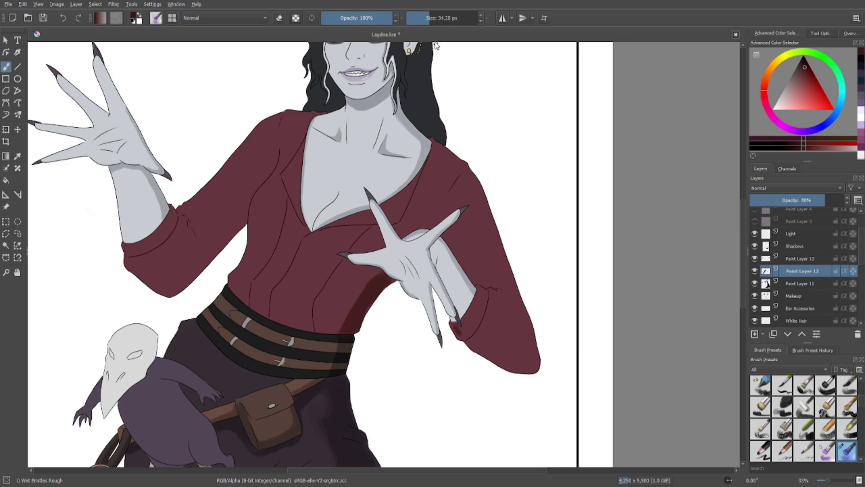
left_click(433, 20)
left_click_drag(457, 325, 212, 214)
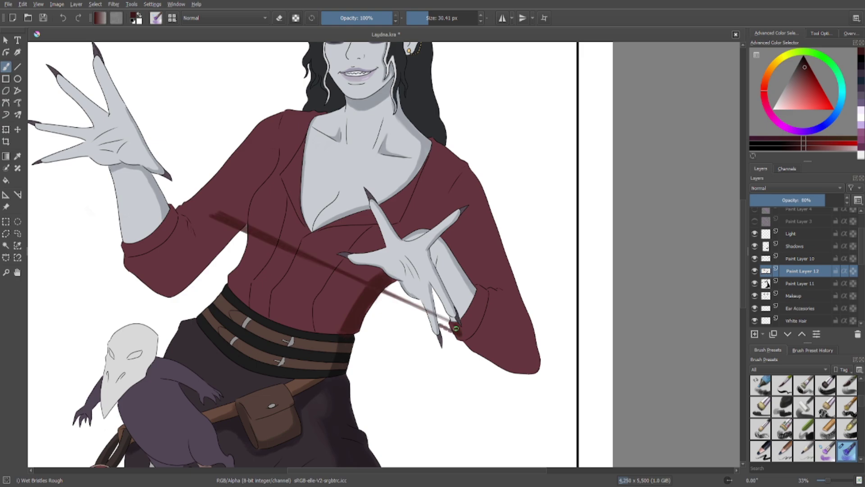
left_click(64, 21)
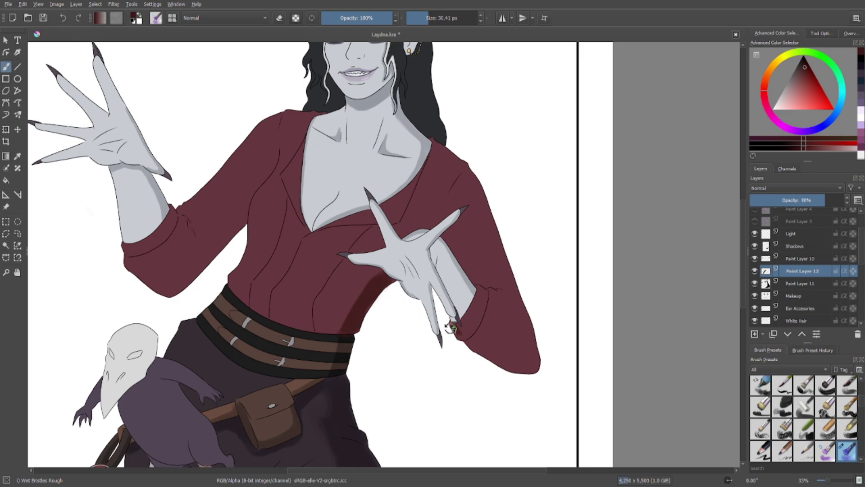
Extend the dark red shadow from the cuff along the sleeve's underside to the elbow at 30.41 px.
left_click(458, 336)
scroll(452, 290, "up", 1)
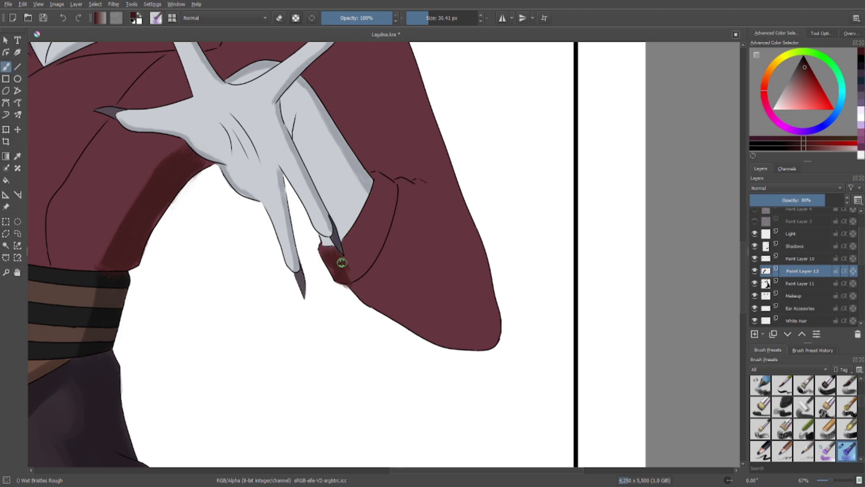
mouse_move(326, 251)
left_mouse_down()
mouse_move(336, 274)
mouse_move(352, 275)
mouse_move(376, 300)
mouse_move(353, 286)
mouse_move(398, 301)
mouse_move(370, 288)
mouse_move(376, 276)
mouse_move(364, 279)
mouse_move(438, 328)
mouse_move(424, 322)
mouse_move(418, 311)
mouse_move(472, 331)
mouse_move(468, 338)
mouse_move(493, 338)
mouse_move(453, 340)
mouse_move(372, 301)
mouse_move(471, 337)
left_mouse_up()
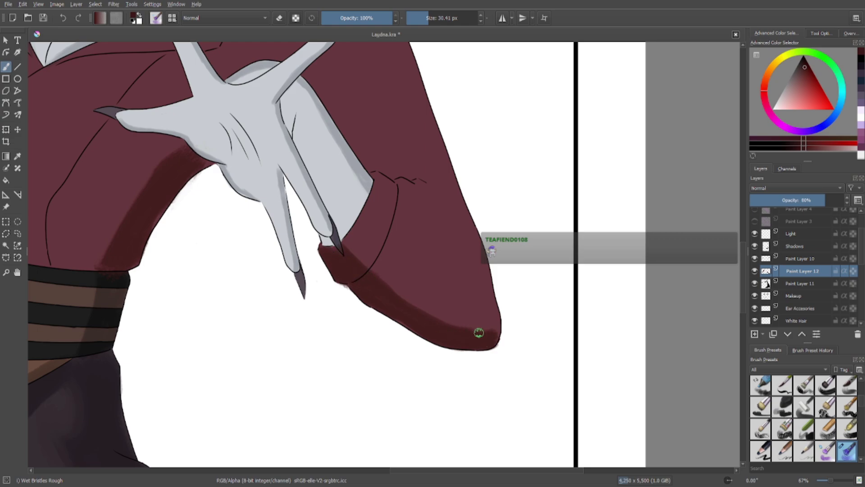
Thin the upper edge of the shadow along the cuff and lower sleeve with the eraser, undoing stray strokes.
left_click(279, 18)
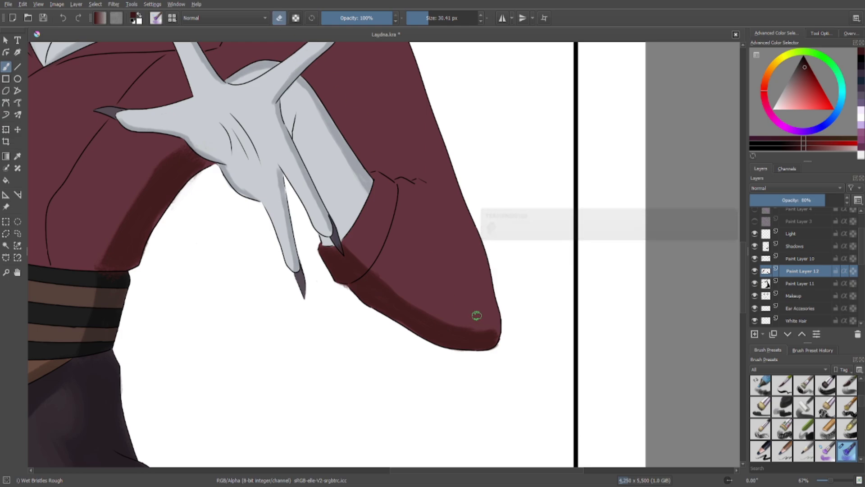
left_click(60, 22)
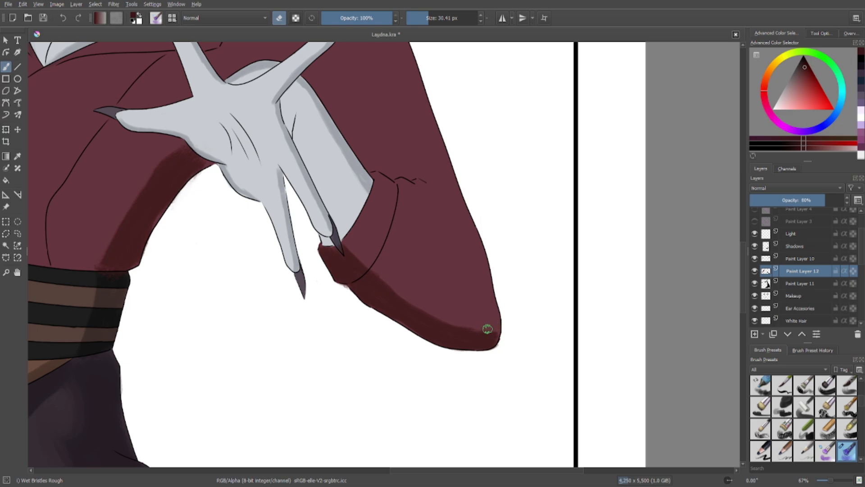
left_click_drag(498, 335, 470, 330)
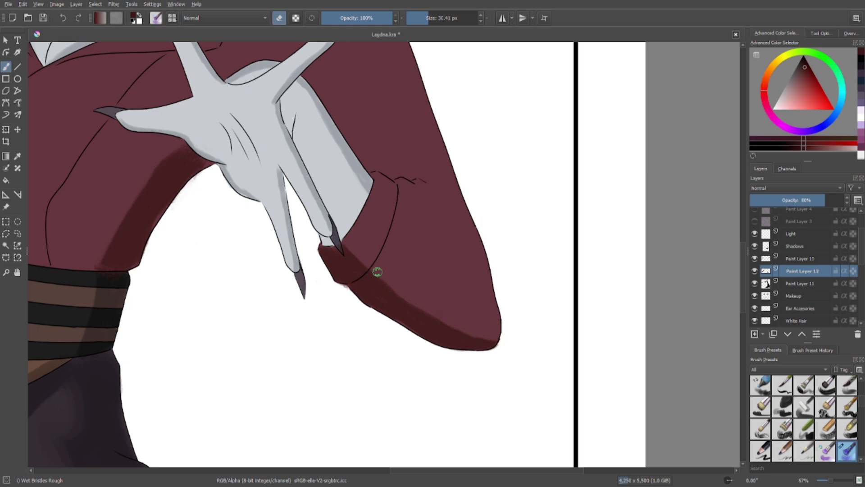
mouse_move(377, 272)
left_mouse_down()
mouse_move(392, 286)
mouse_move(360, 237)
left_mouse_up()
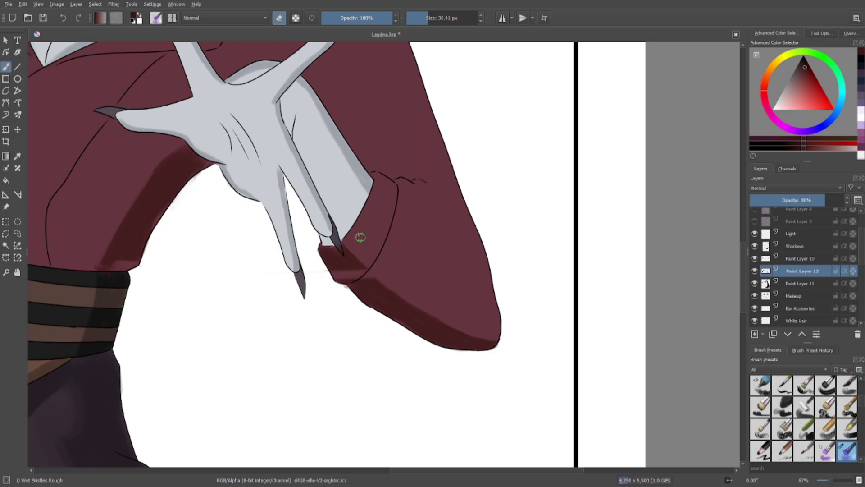
left_click(68, 16)
Paint a dark red shadow on the blouse around the lower hand and along its forearm with a 67.74 px brush.
scroll(243, 289, "down", 2)
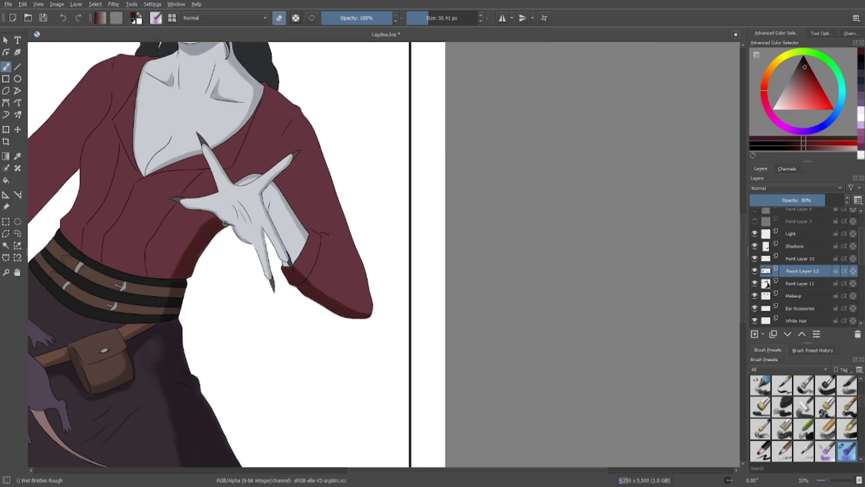
left_click_drag(239, 221, 413, 305)
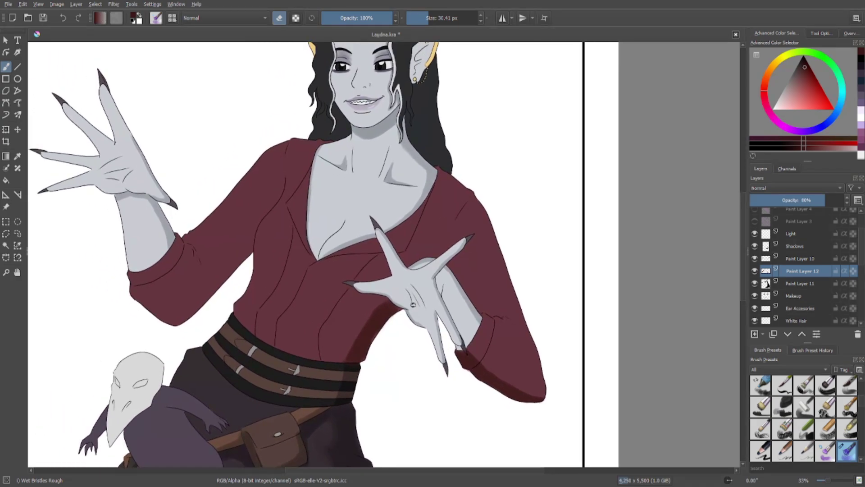
scroll(411, 224, "up", 1)
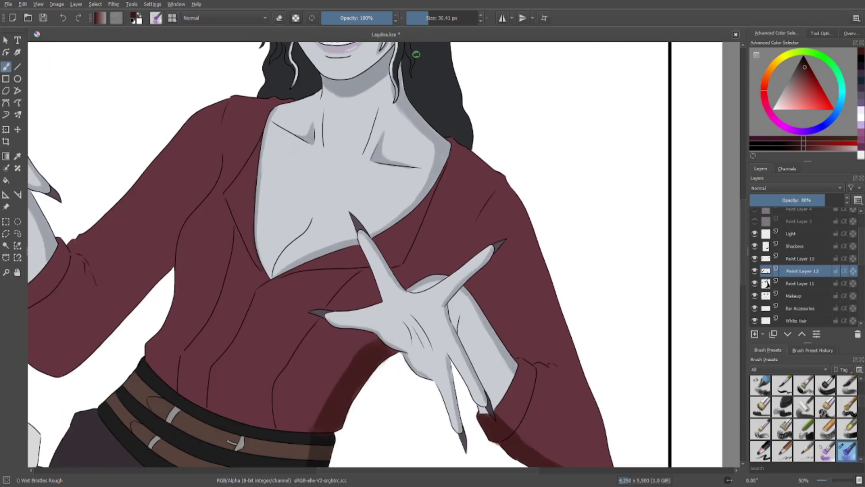
left_click(434, 18)
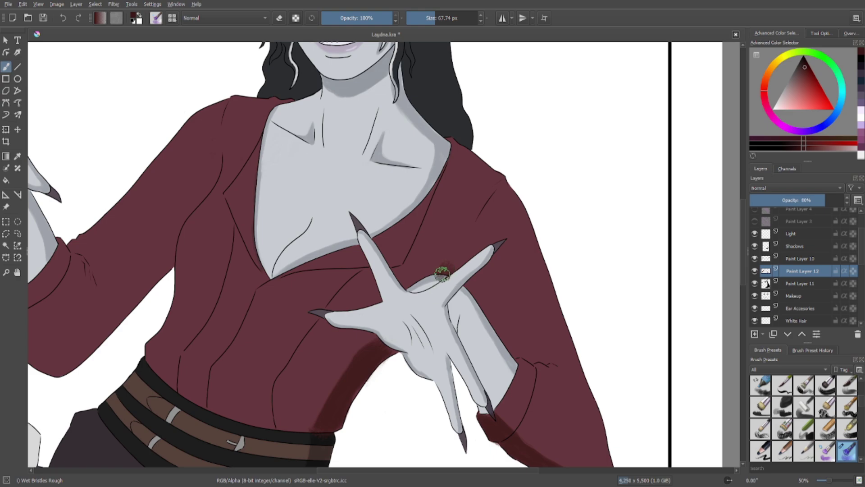
mouse_move(447, 267)
left_mouse_down()
mouse_move(425, 271)
mouse_move(439, 269)
mouse_move(413, 287)
mouse_move(454, 276)
mouse_move(498, 340)
mouse_move(545, 359)
mouse_move(512, 345)
left_mouse_up()
Erase the shadow spilling onto the skin between the lower hand's thumb and finger with a 32.31 px eraser.
left_click(279, 18)
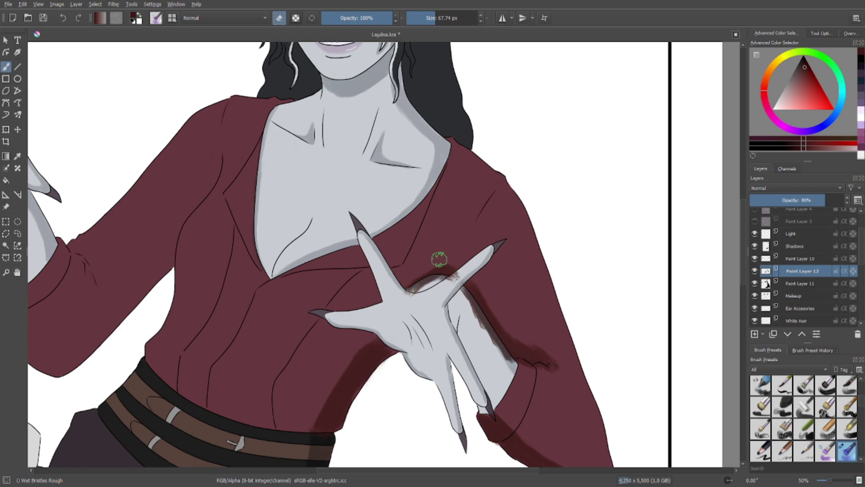
key("bracketleft")
key("bracketleft")
key("bracketleft")
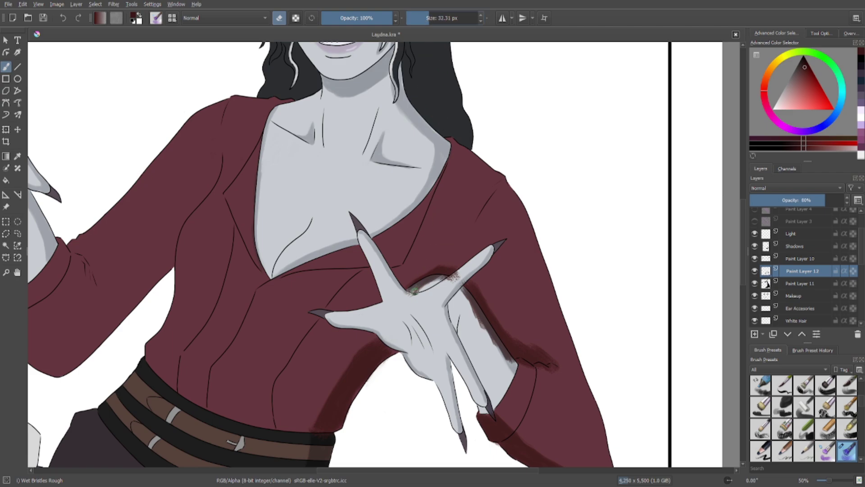
left_click_drag(419, 289, 429, 282)
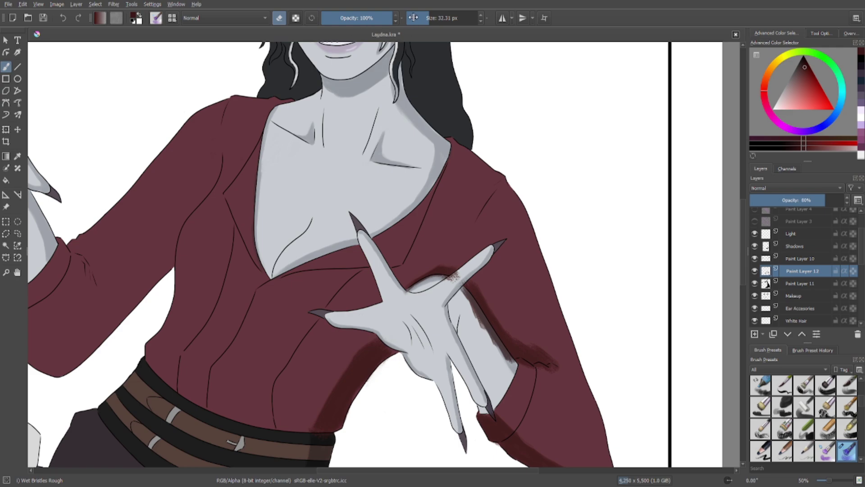
Clean the remaining shadow off the lower hand and forearm skin with a 53.08 px eraser, undoing the stray strokes.
left_click_drag(413, 18, 432, 17)
left_click_drag(455, 279, 442, 292)
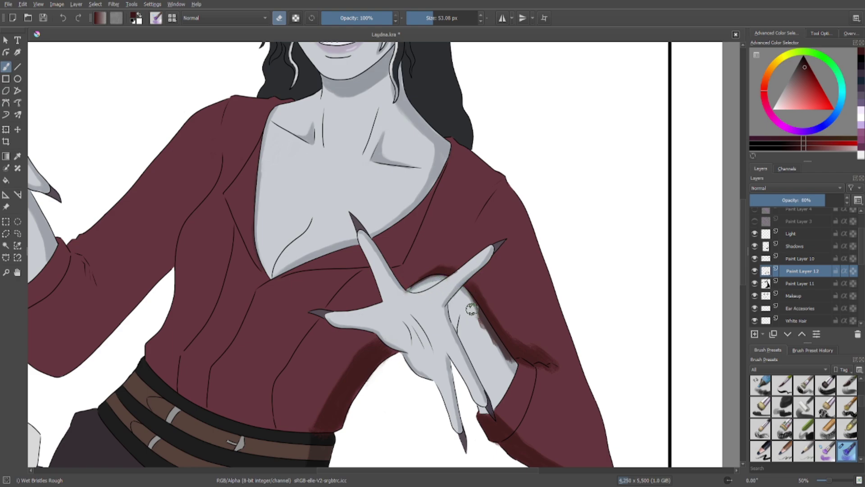
left_click(64, 18)
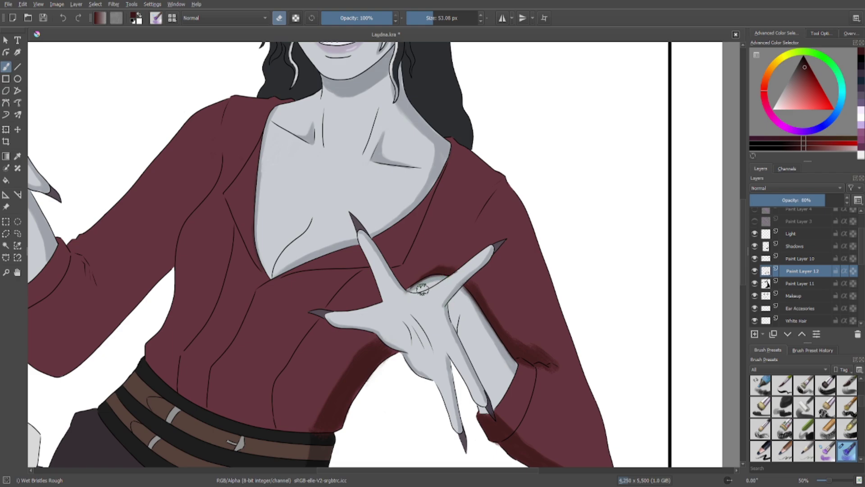
left_click_drag(427, 286, 450, 281)
left_click(279, 18)
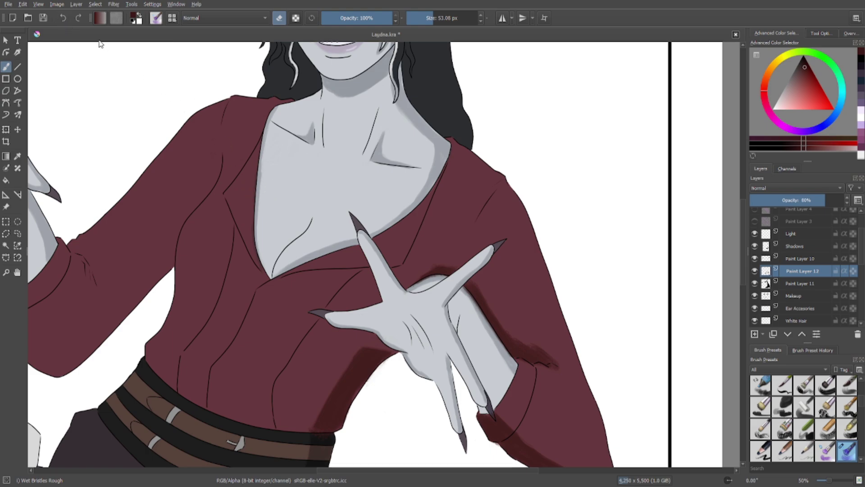
left_click(64, 19)
Fill in the shadow along the forearm's edge and above the sleeve fold beside the cuff with a 16.54 px brush.
left_click_drag(533, 339, 531, 336)
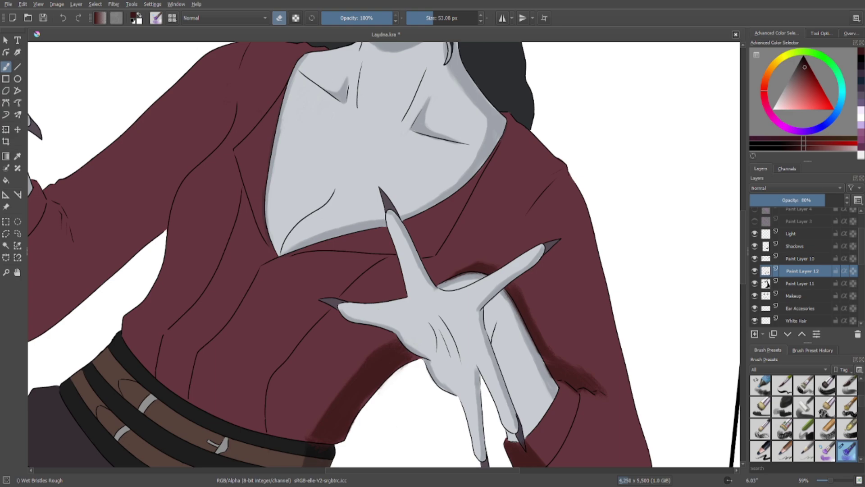
scroll(596, 390, "down", 2)
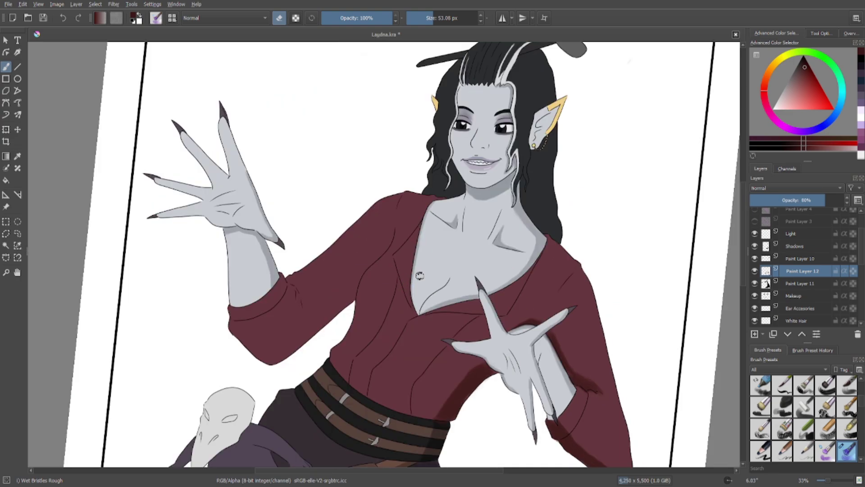
scroll(420, 275, "up", 4)
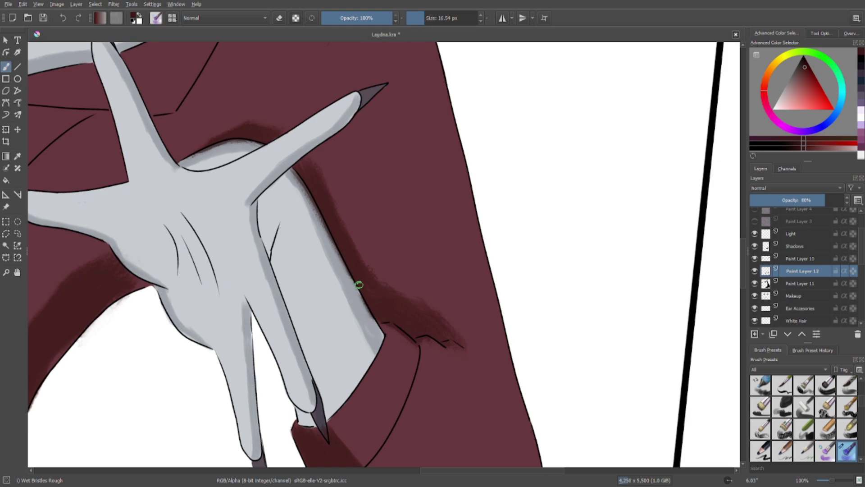
mouse_move(419, 305)
left_mouse_down()
mouse_move(474, 351)
mouse_move(447, 326)
mouse_move(465, 345)
left_mouse_up()
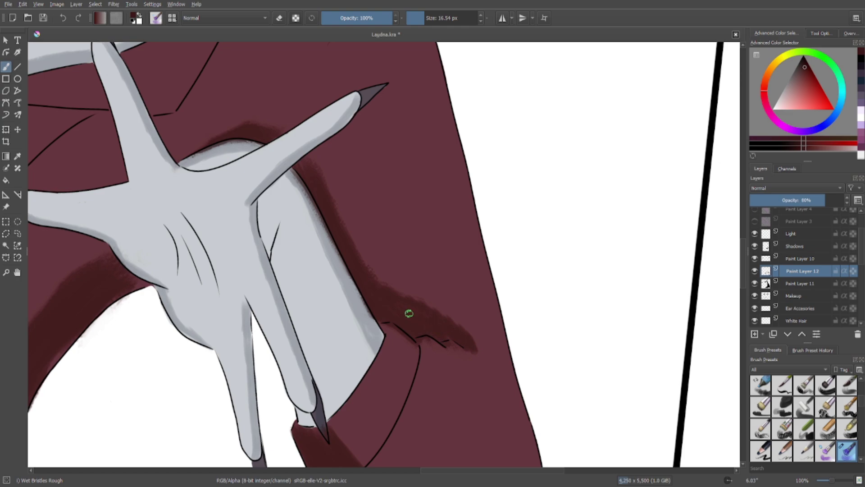
Shade the underside of the raised arm's sleeve from armpit to elbow with a 53.08 px brush, undoing the stray strokes.
scroll(409, 313, "down", 2)
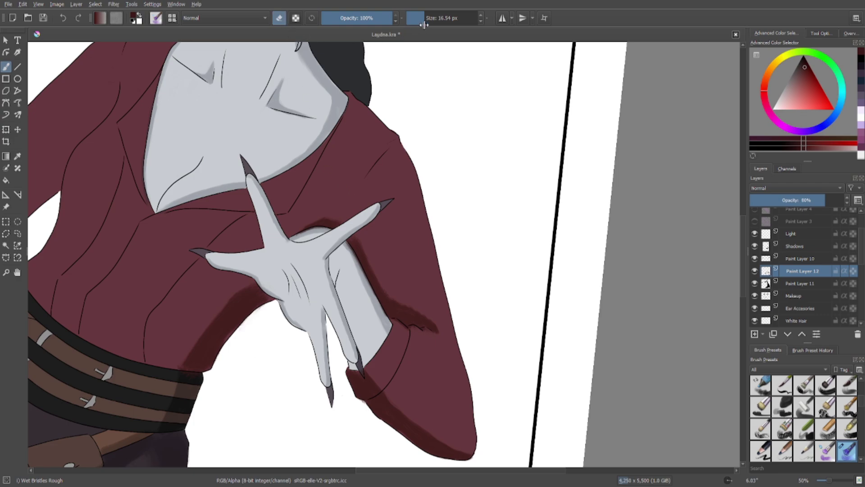
left_click_drag(424, 25, 433, 25)
left_click_drag(329, 143, 636, 226)
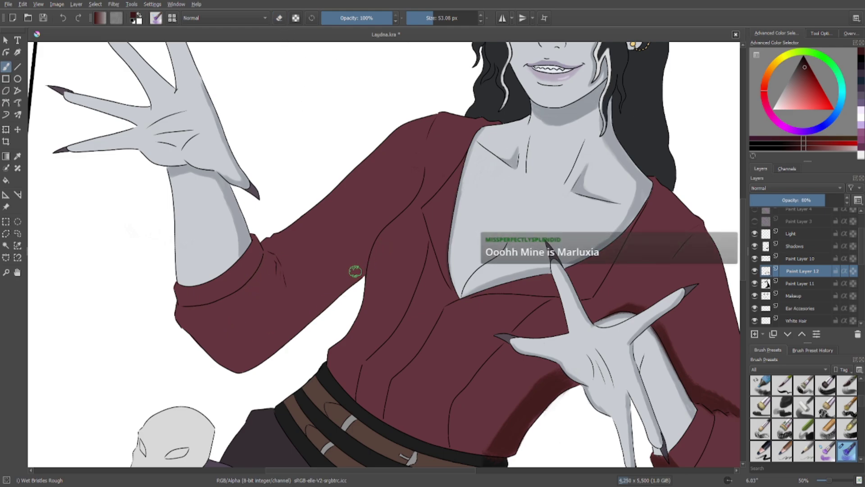
right_click(322, 285)
left_click(325, 200)
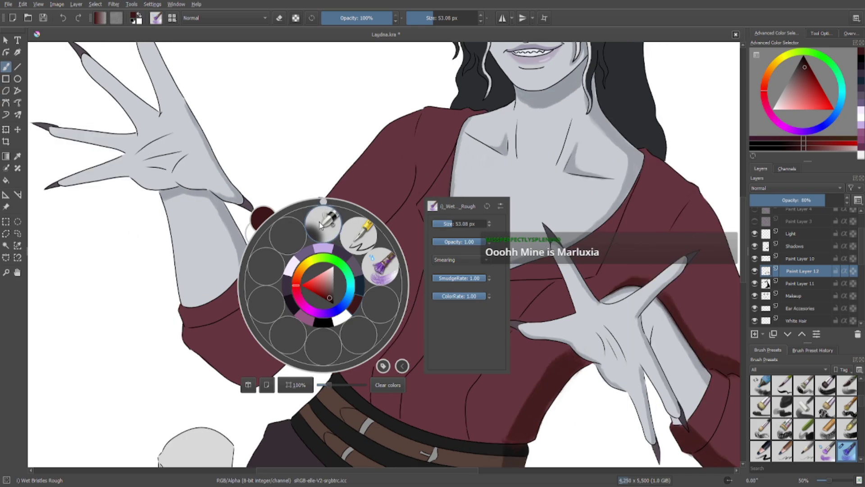
left_click(374, 183)
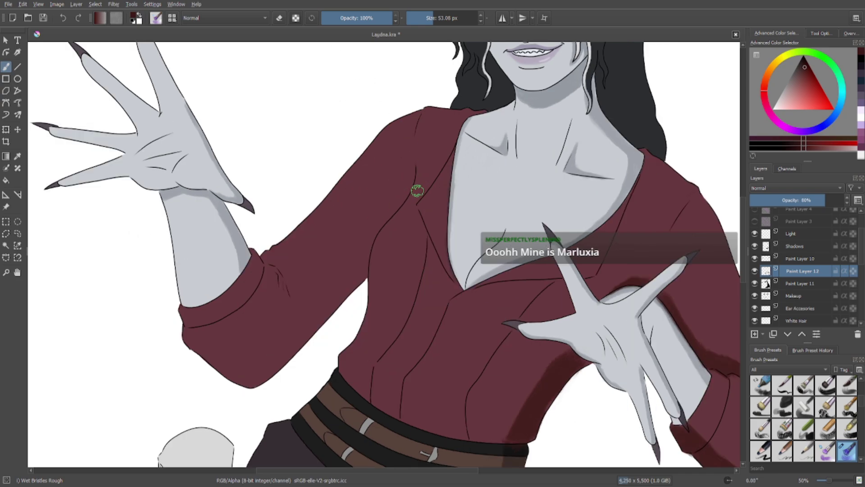
left_click_drag(115, 208, 298, 188)
mouse_move(411, 166)
left_mouse_down()
mouse_move(399, 211)
mouse_move(357, 281)
mouse_move(357, 271)
mouse_move(278, 364)
mouse_move(254, 382)
mouse_move(230, 381)
mouse_move(268, 371)
mouse_move(358, 276)
left_mouse_up()
left_click(63, 18)
left_click(63, 18)
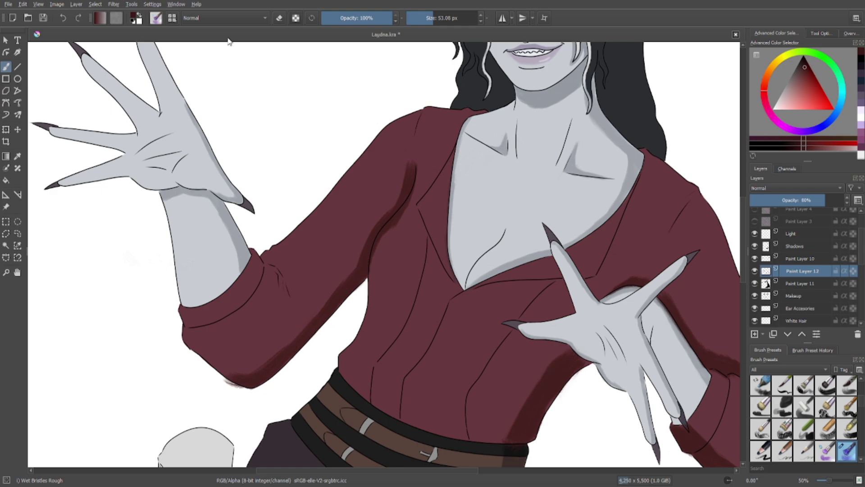
Trim the sleeve shadow's edge near the raised arm's armpit with the 53.08 px eraser.
key("e")
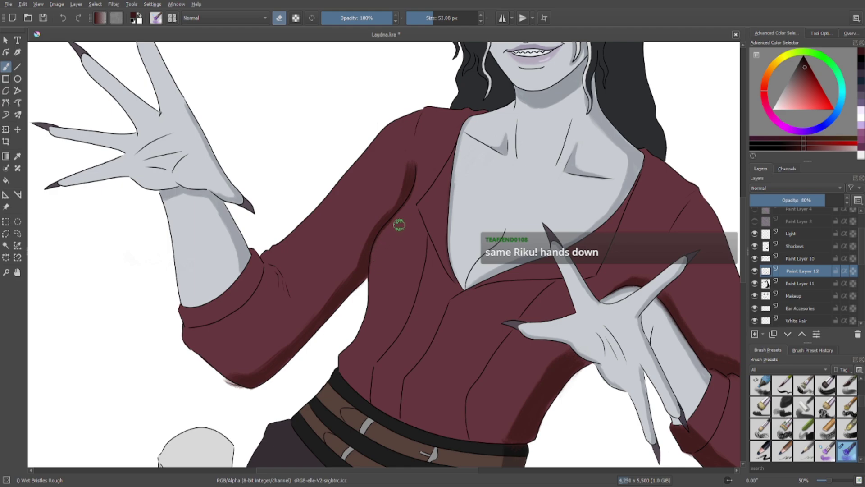
left_click_drag(396, 220, 398, 218)
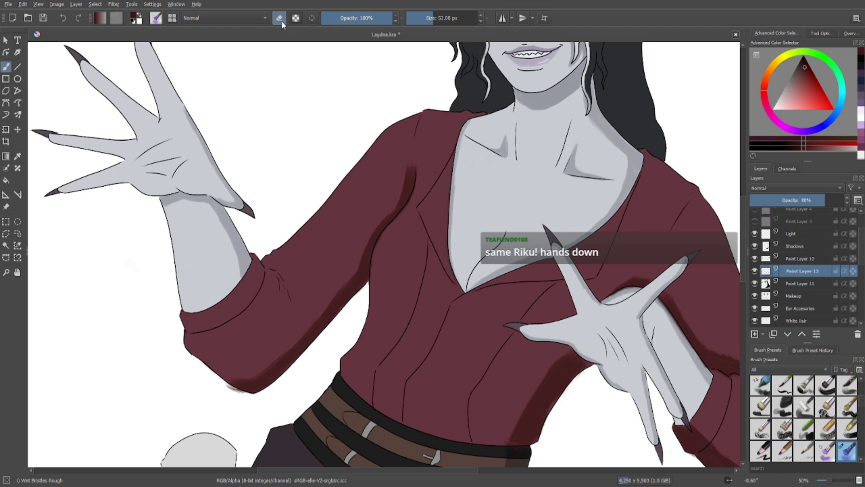
Soften the inner edge of the raised arm's sleeve shadow with an 88.64 px eraser at 64% opacity.
key("e")
mouse_move(400, 191)
left_mouse_down()
mouse_move(405, 168)
mouse_move(390, 210)
mouse_move(309, 333)
left_mouse_up()
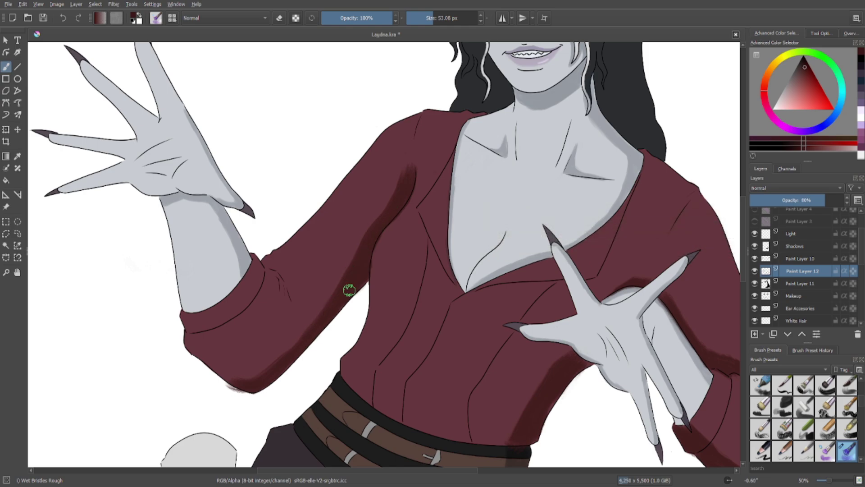
key("e")
left_click(368, 20)
left_click(436, 20)
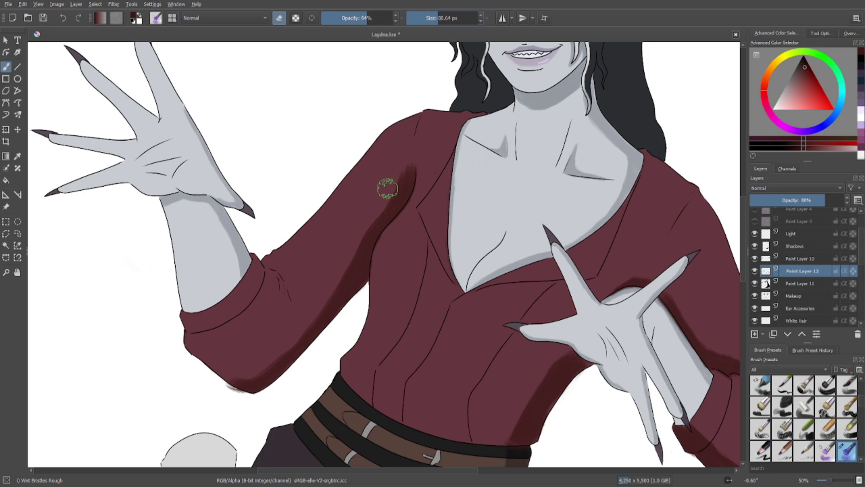
mouse_move(399, 154)
left_mouse_down()
mouse_move(354, 233)
mouse_move(345, 253)
mouse_move(399, 178)
mouse_move(361, 222)
mouse_move(330, 292)
mouse_move(280, 346)
mouse_move(234, 368)
mouse_move(280, 353)
mouse_move(273, 358)
mouse_move(352, 259)
mouse_move(321, 307)
mouse_move(279, 348)
mouse_move(416, 155)
mouse_move(425, 197)
mouse_move(414, 221)
mouse_move(417, 213)
mouse_move(404, 226)
mouse_move(426, 194)
mouse_move(395, 251)
left_mouse_up()
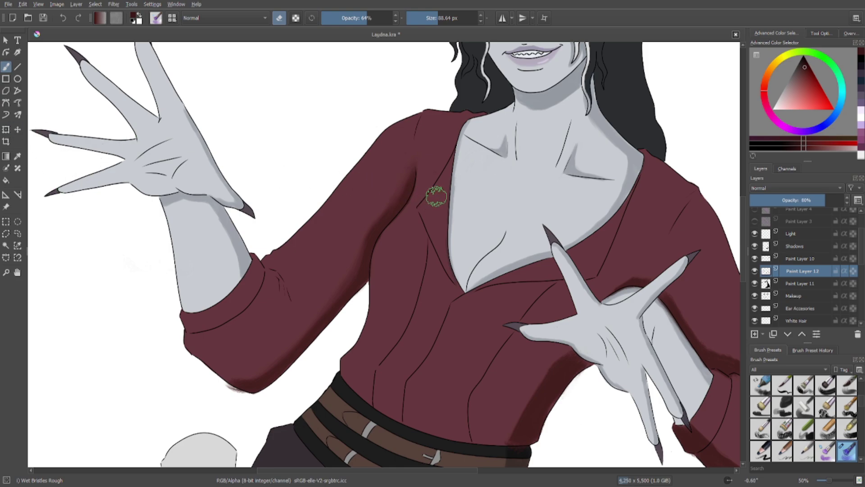
Switch from erasing back to painting at 100% brush opacity and reset the canvas rotation to 0°.
left_click_drag(465, 213, 332, 301)
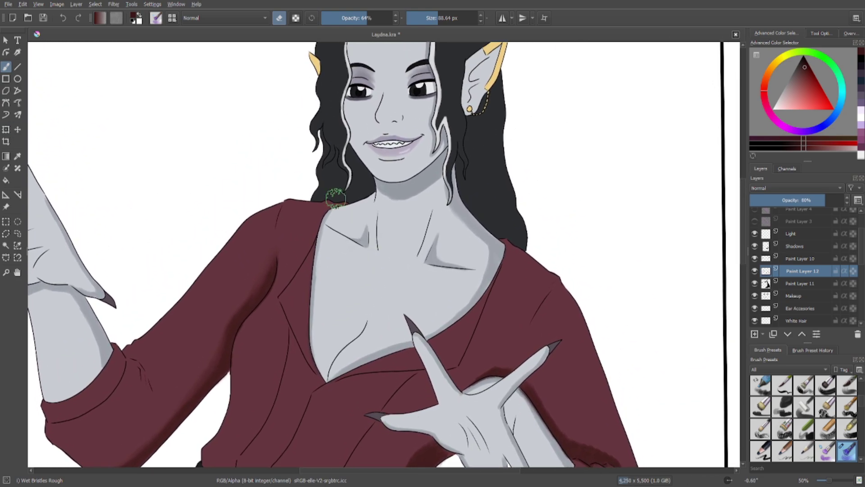
left_click(278, 18)
left_click_drag(383, 23, 399, 23)
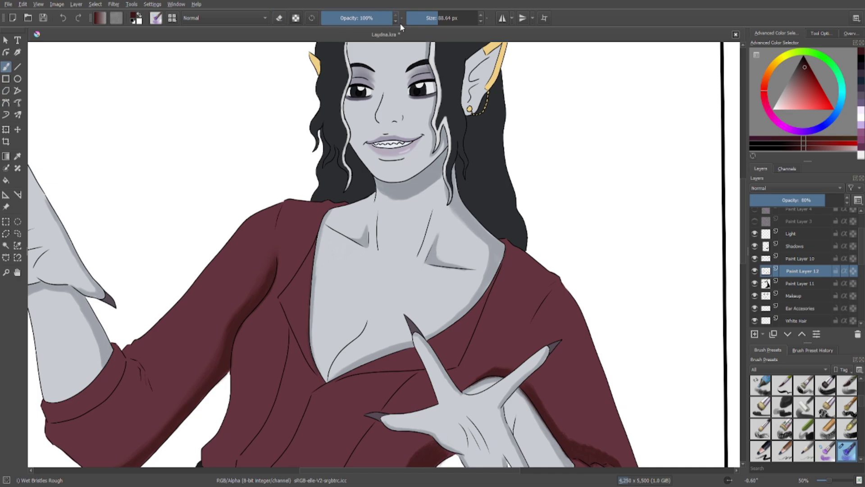
right_click(428, 232)
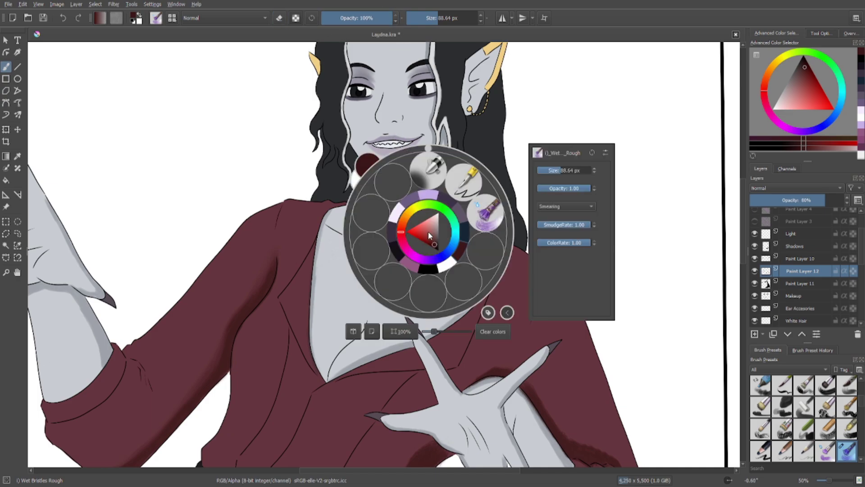
left_click(428, 147)
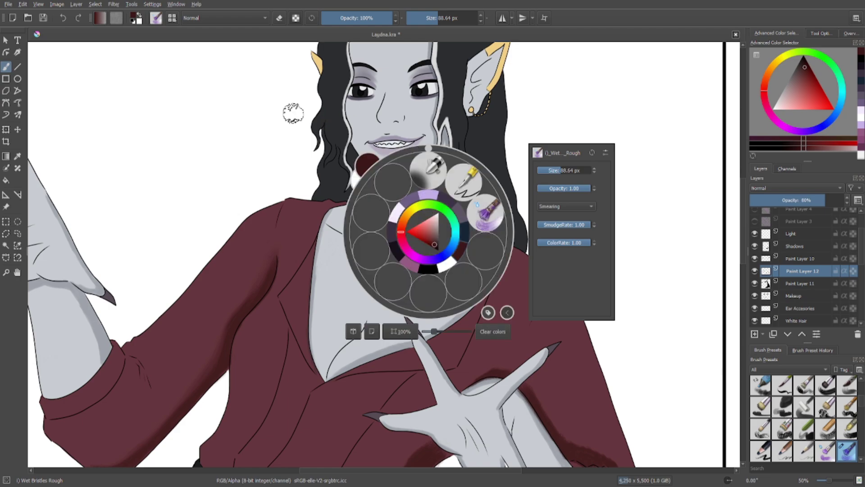
left_click(6, 67)
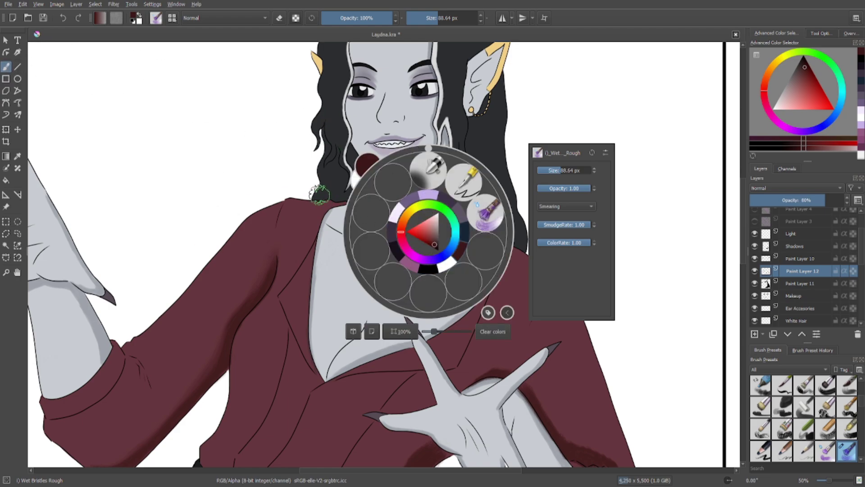
left_click(297, 137)
Sample the dark blue skin shadow colour and shade beneath the nose on the Shadows layer with a 17.81 px brush.
left_click_drag(422, 21, 425, 21)
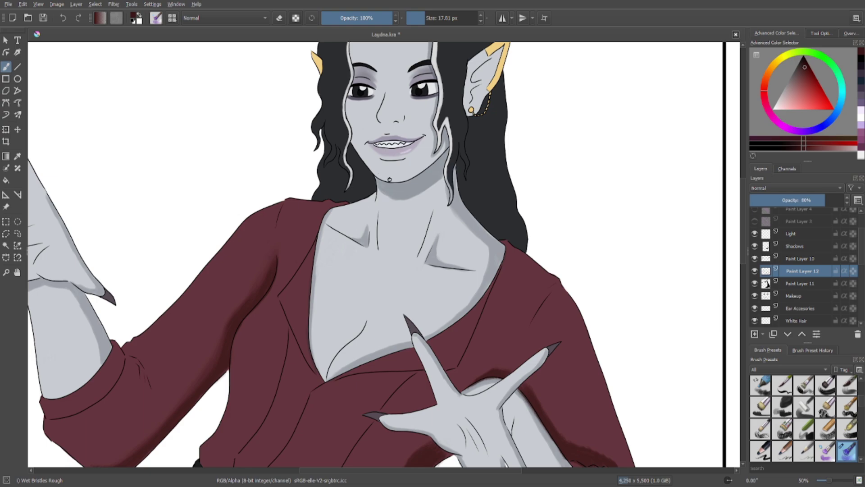
left_click_drag(409, 142, 399, 277)
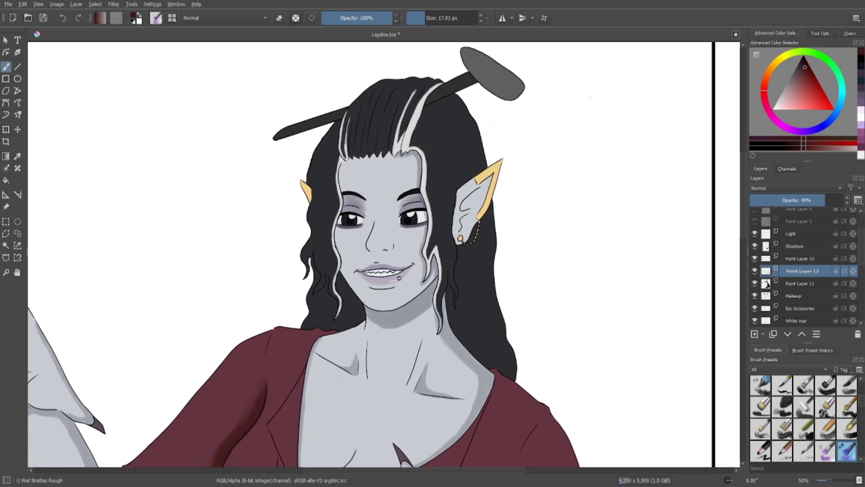
scroll(373, 295, "down", 1)
scroll(311, 334, "up", 2)
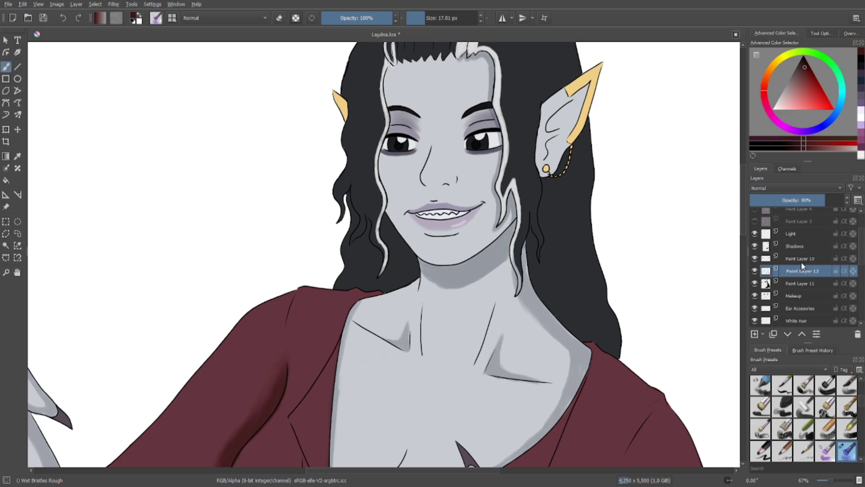
left_click(798, 247)
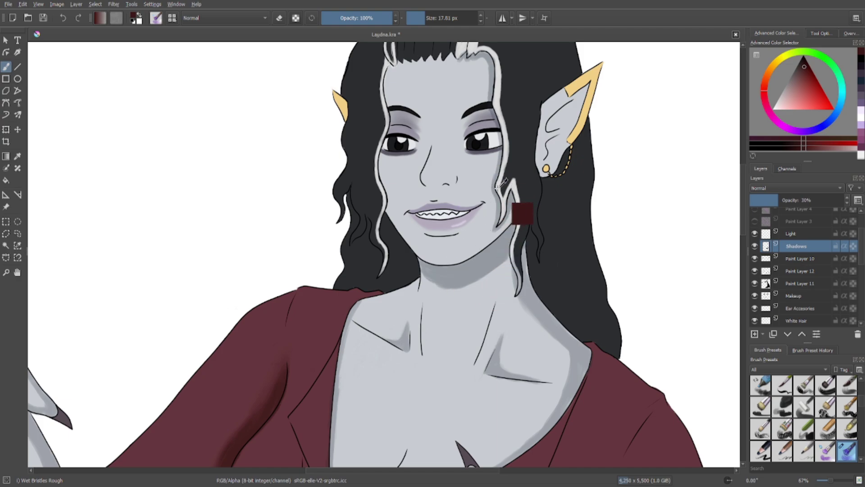
left_click_drag(817, 199, 847, 200)
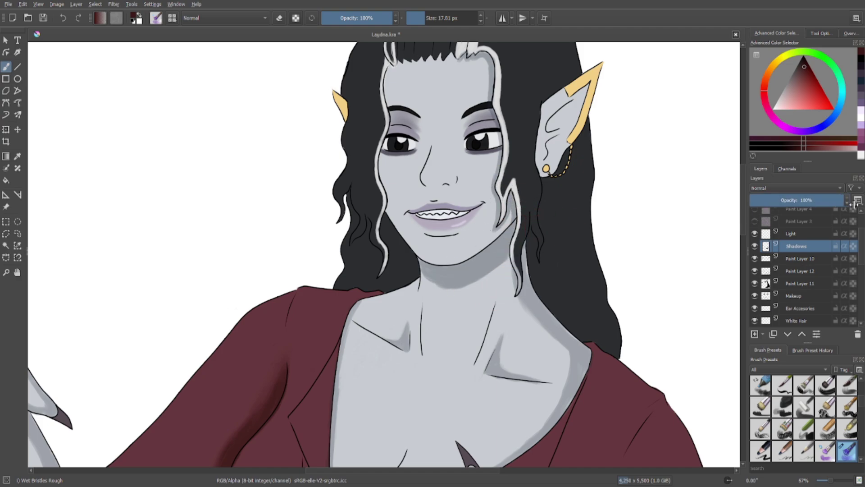
left_click(506, 216, "ctrl")
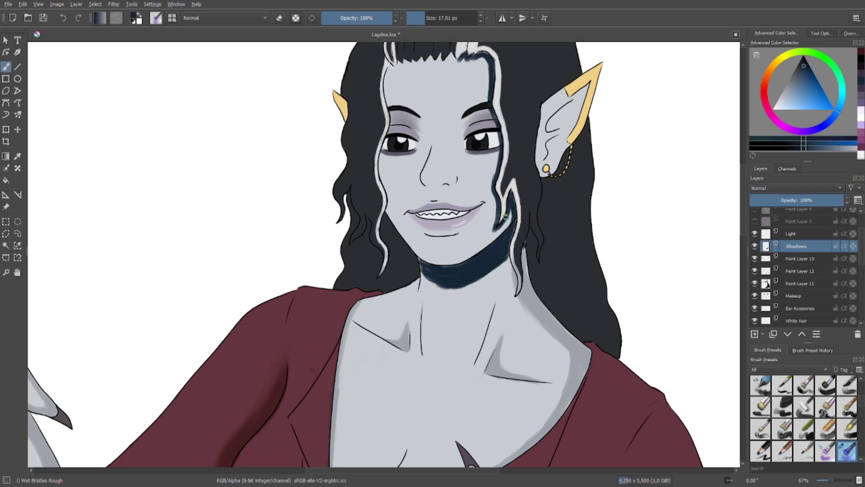
key("ctrl+z")
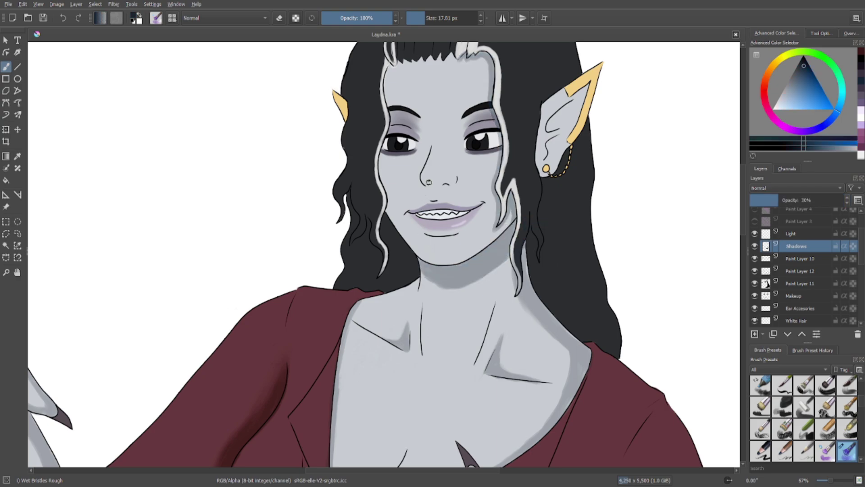
left_click_drag(423, 181, 425, 179)
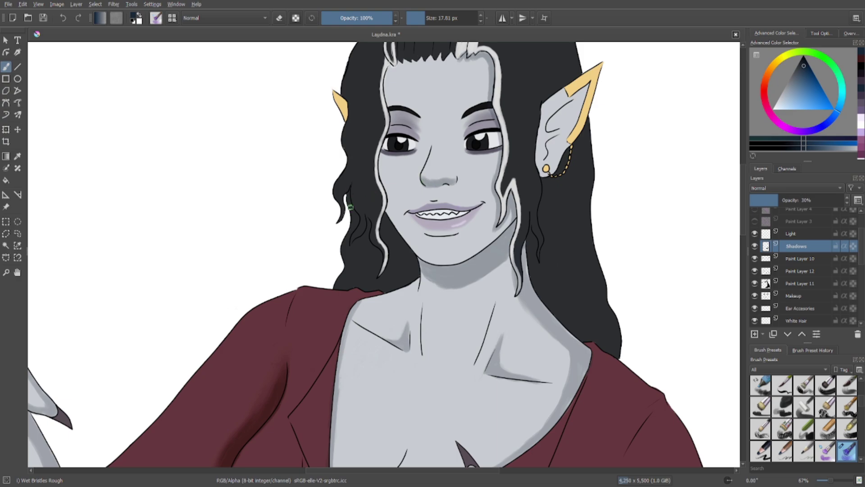
Sample the blouse's dark red shadow colour and activate Paint Layer 12, undoing the trial change to 100% layer opacity.
scroll(350, 206, "down", 2)
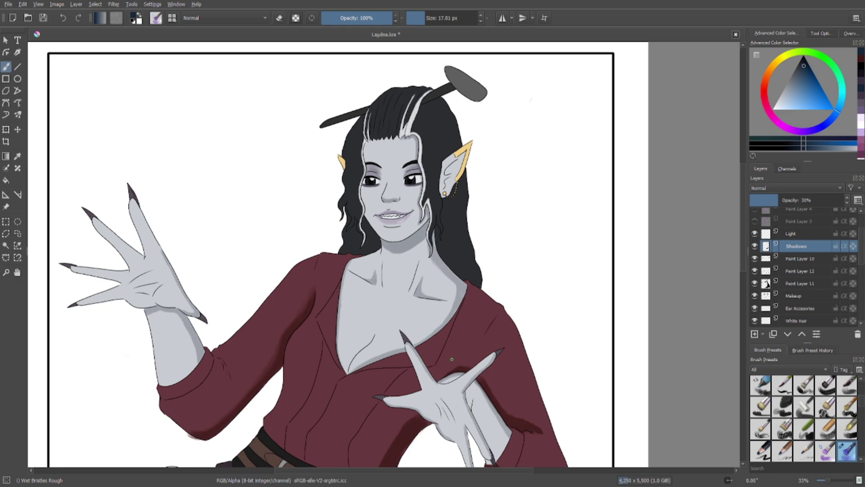
left_click_drag(452, 359, 534, 448)
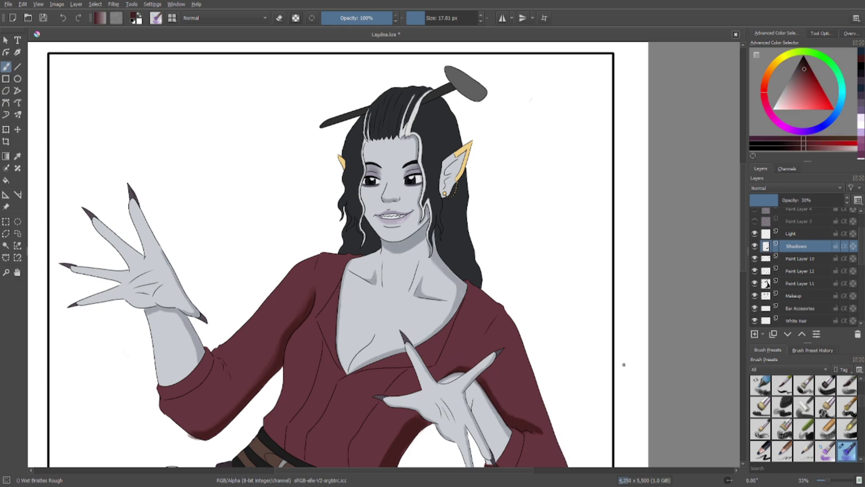
left_click(796, 284)
left_click(780, 271)
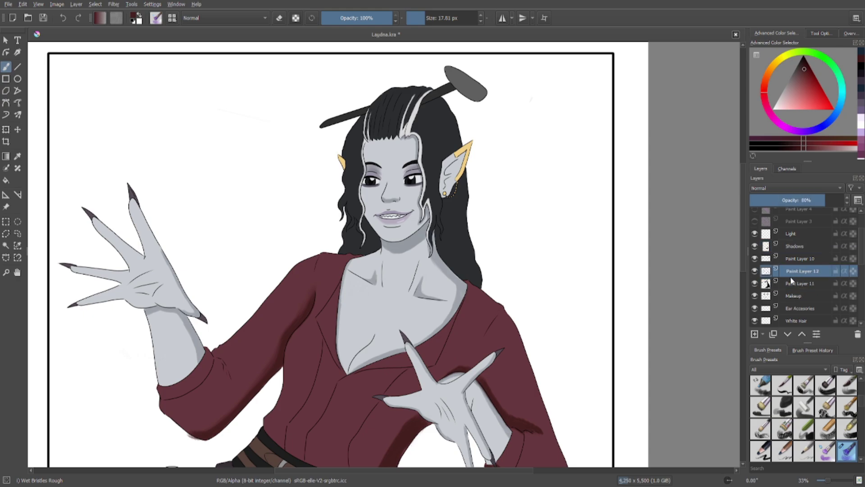
left_click(755, 272)
left_click_drag(819, 201, 846, 201)
key("ctrl+z")
Erase the shadow spilling outside the raised arm's elbow on Paint Layer 12 with a 77.72 px eraser, checking with the layer hidden and shown.
left_click_drag(418, 277, 461, 157)
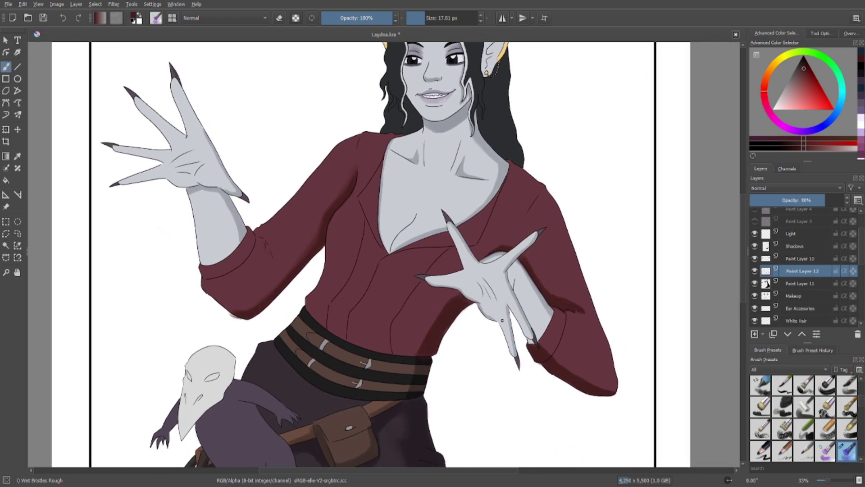
left_click(430, 18)
left_click(755, 270)
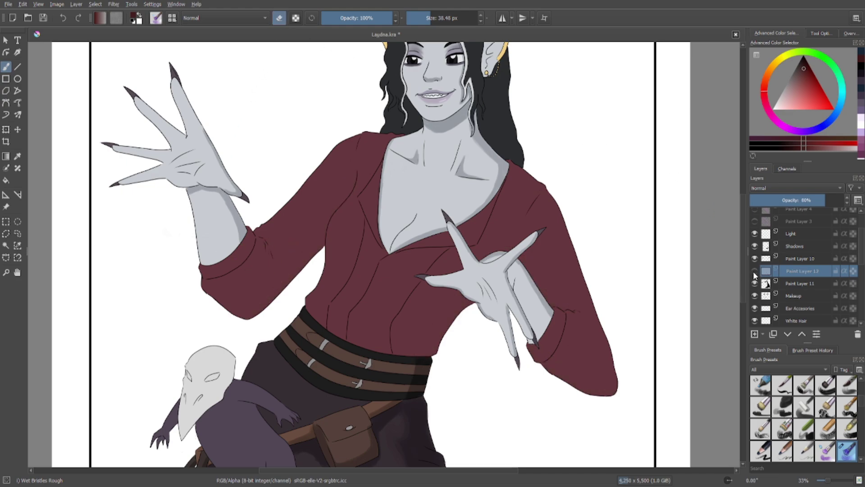
left_click(755, 270)
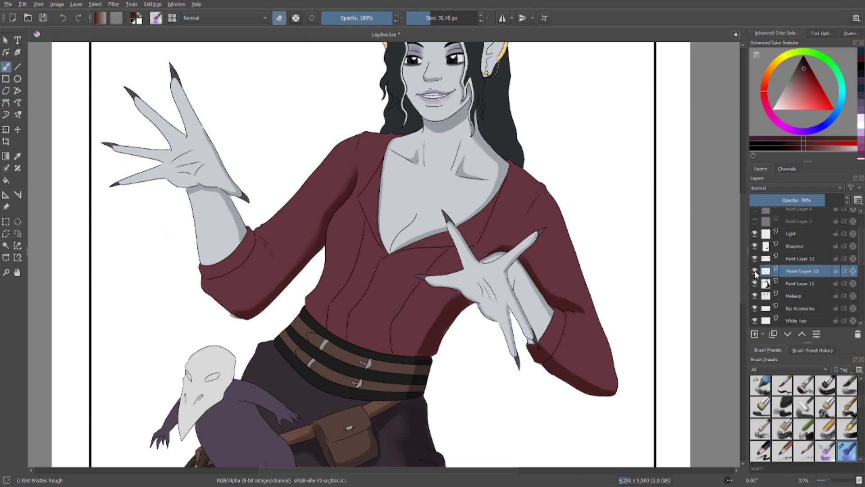
left_click(439, 22)
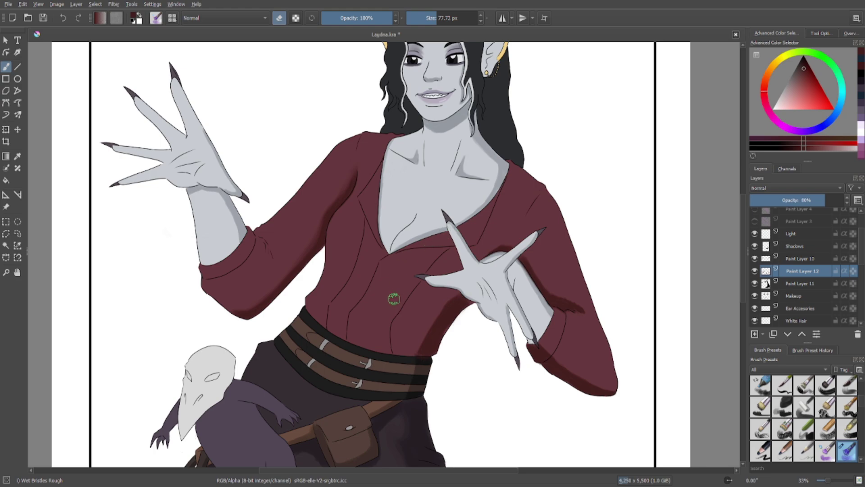
right_click(389, 252)
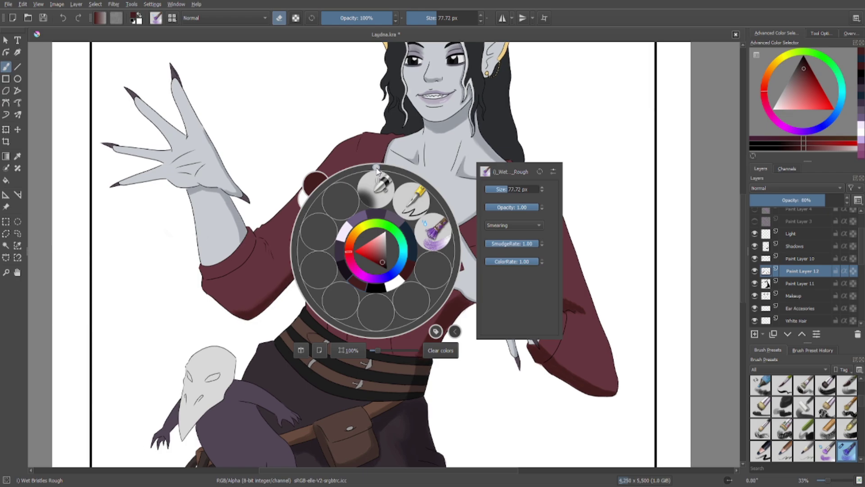
left_click(359, 127)
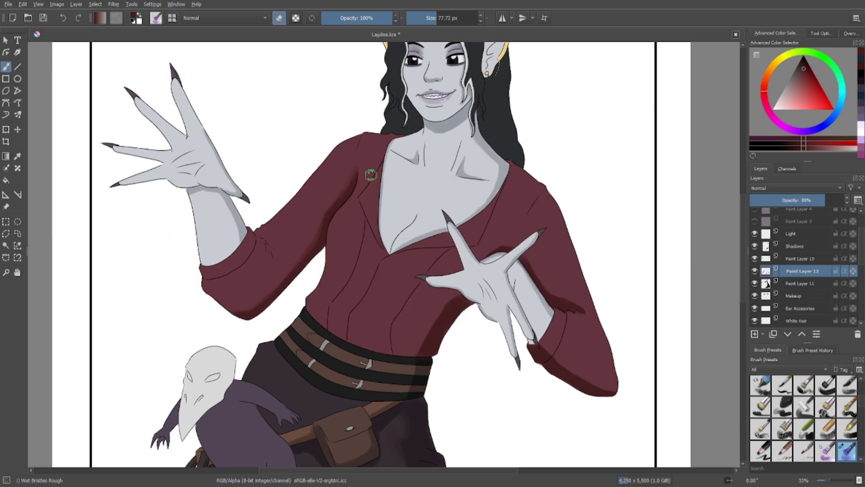
View the whole figure and find the blouse's base colour layer, making Top the active layer.
scroll(352, 199, "down", 3)
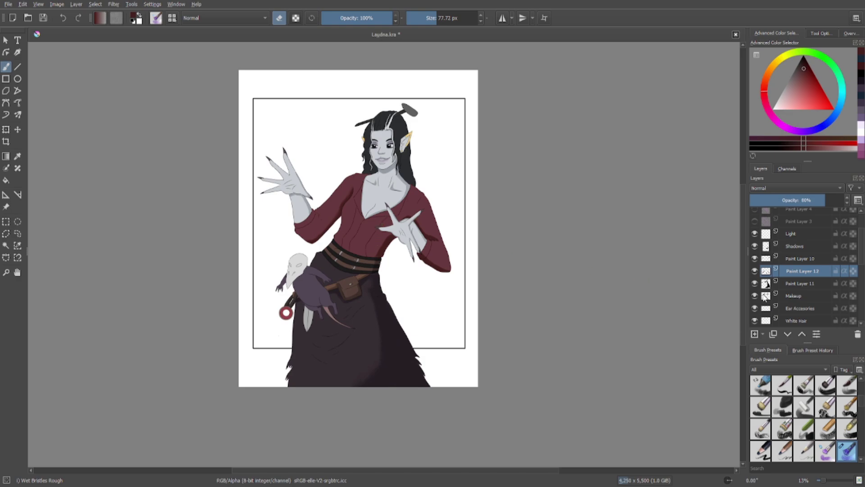
scroll(772, 303, "down", 2)
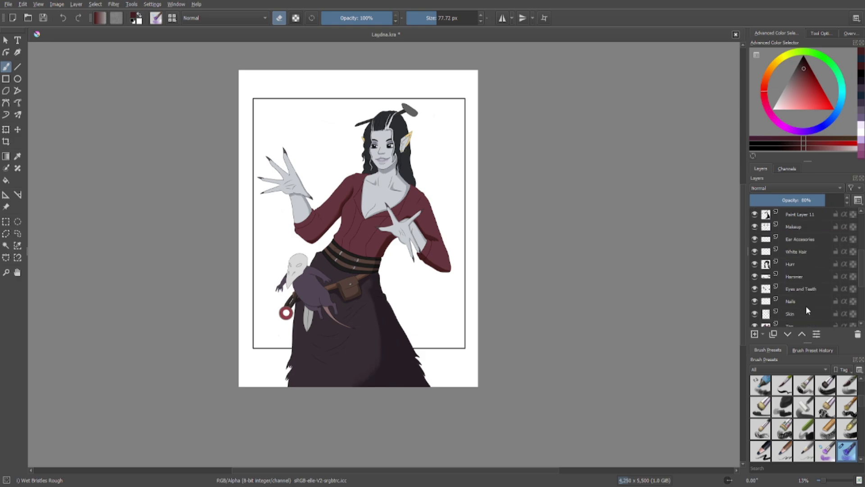
scroll(797, 304, "down", 1)
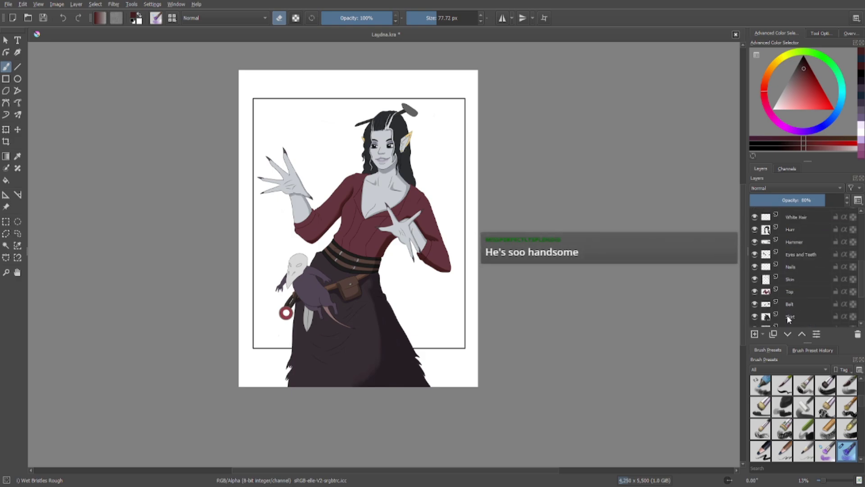
left_click(789, 317)
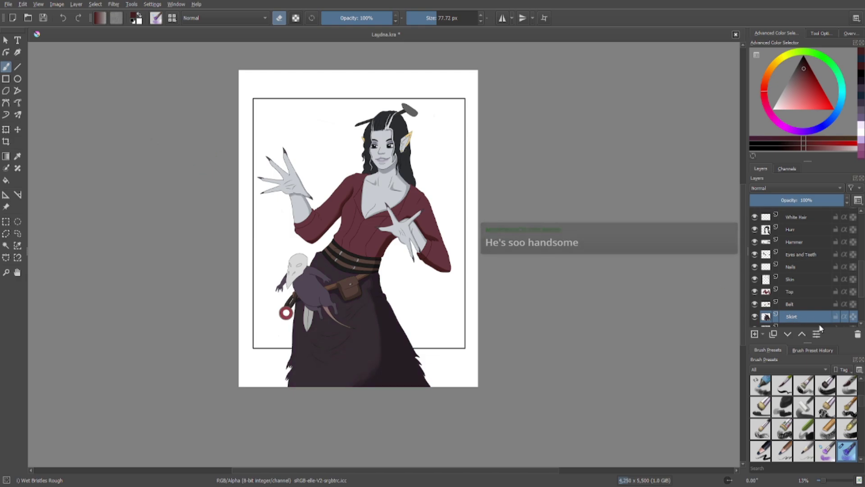
scroll(803, 310, "down", 1)
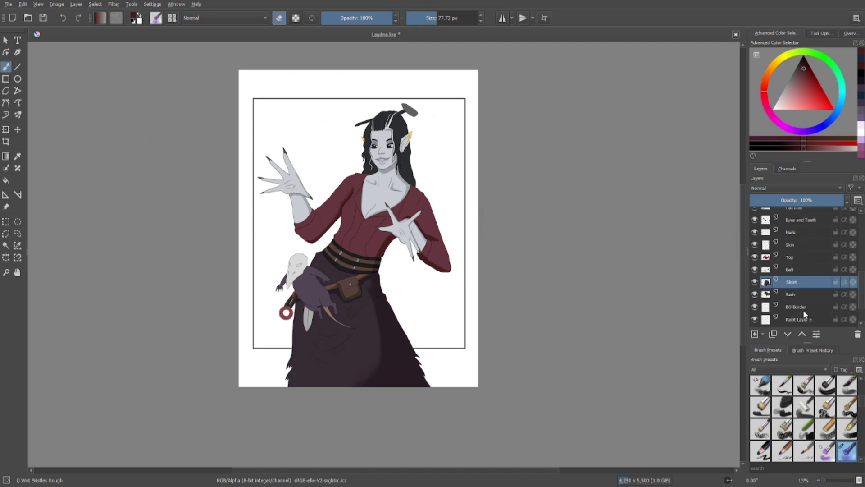
left_click(792, 257)
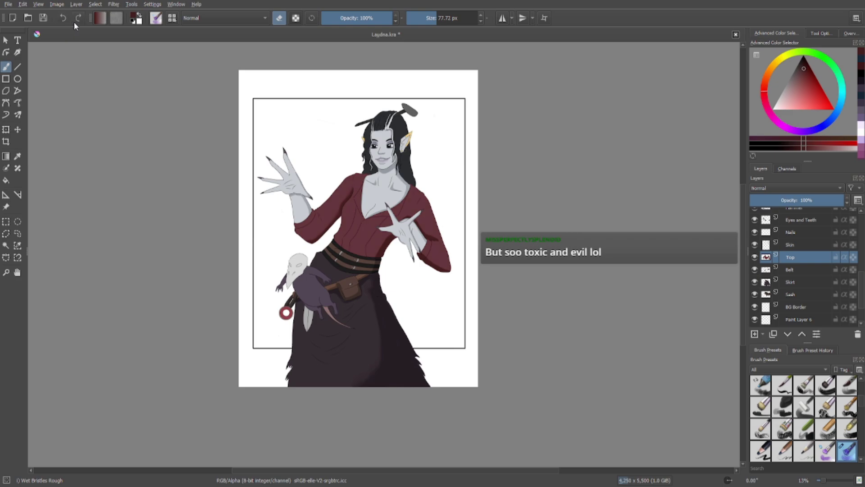
Compare the blouse with Paint Layer 12 hidden and shown, and make that layer active again.
scroll(349, 190, "up", 1)
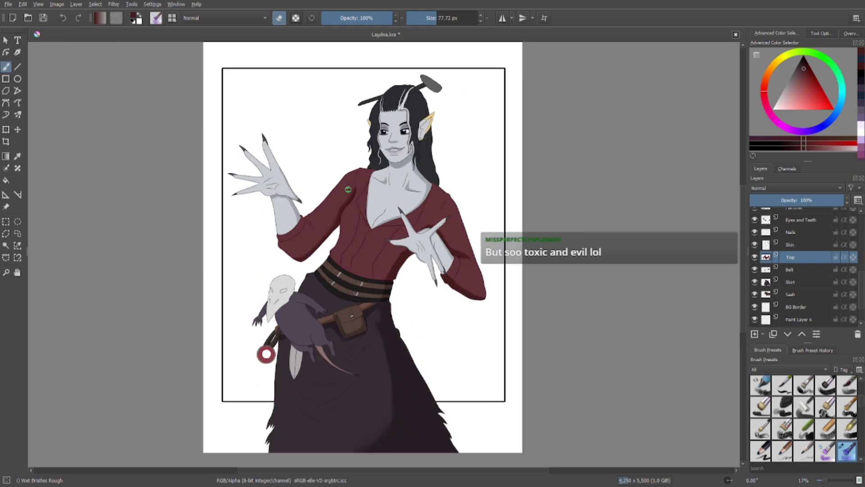
scroll(404, 211, "up", 1)
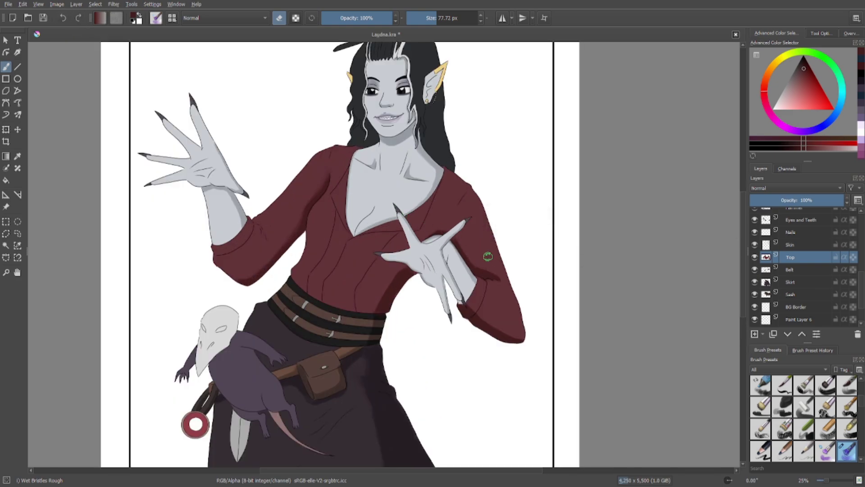
scroll(793, 252, "up", 3)
left_click(791, 249)
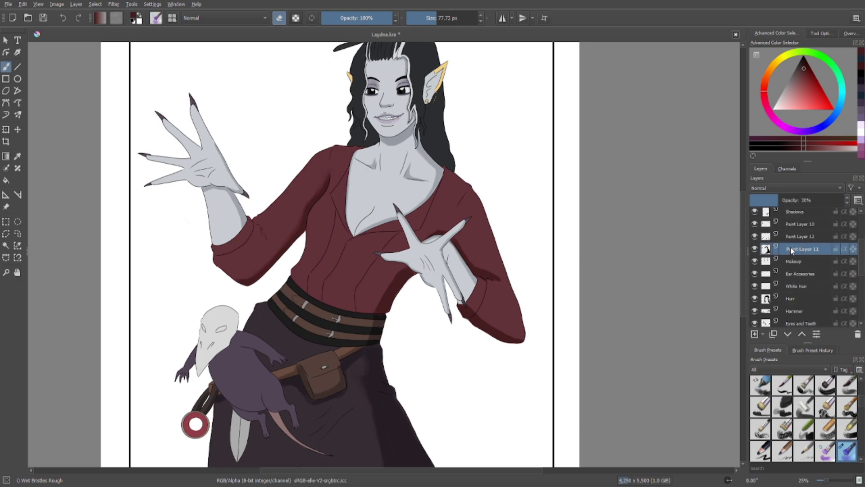
left_click(754, 237)
left_click(755, 237)
left_click(766, 237)
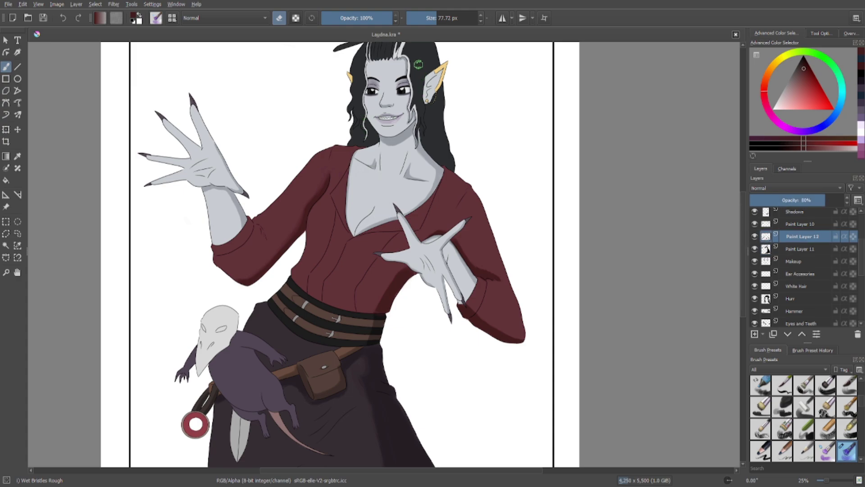
Try a dark red shadow along the outer edge of the lowered arm's sleeve on Paint Layer 12, cleaning its spill with a 77.72 px eraser.
left_click(283, 21)
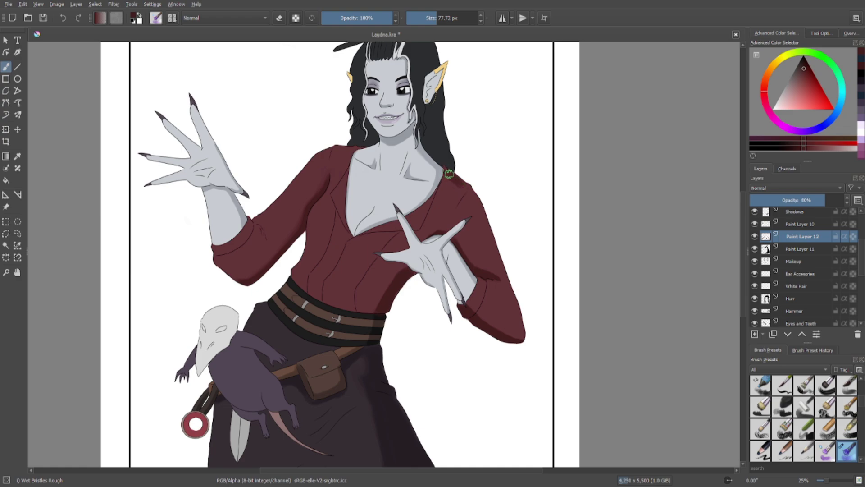
left_click_drag(470, 197, 522, 338)
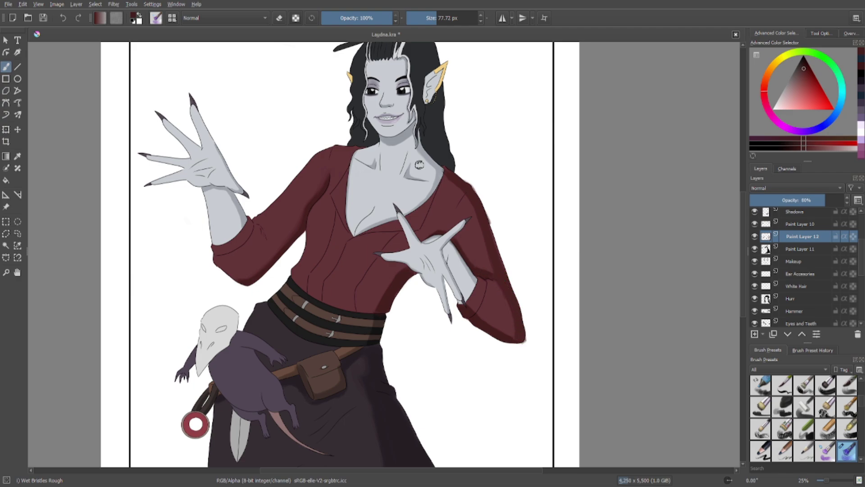
left_click(279, 18)
scroll(474, 266, "down", 1)
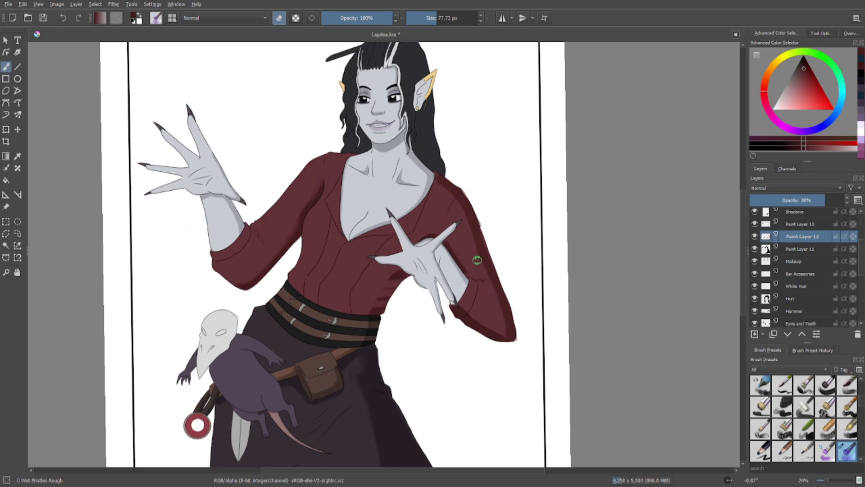
Undo the trial shadow and eraser strokes along the lowered arm's outer sleeve.
left_click(63, 21)
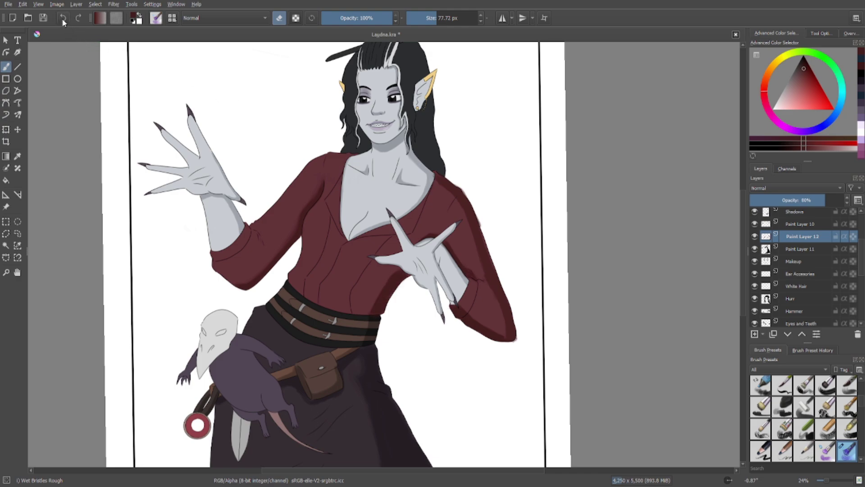
left_click(65, 22)
left_click(65, 20)
left_click(64, 21)
left_click(61, 20)
left_click(61, 22)
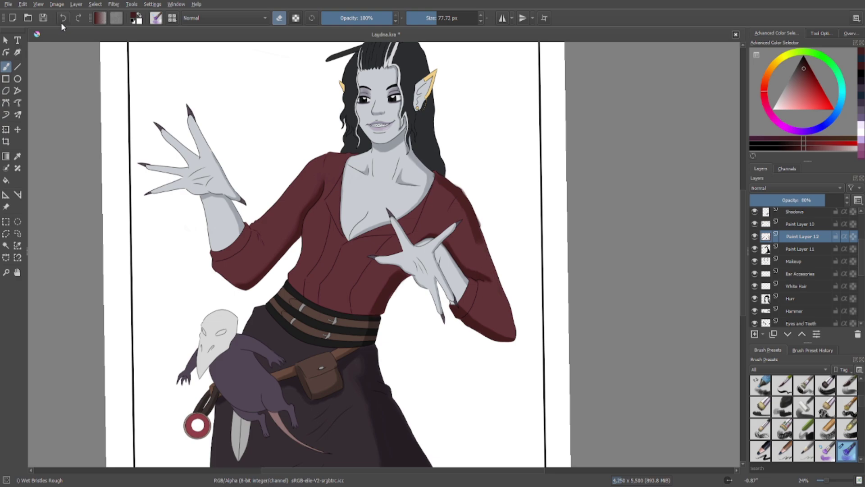
left_click(61, 23)
left_click(60, 21)
left_click(59, 21)
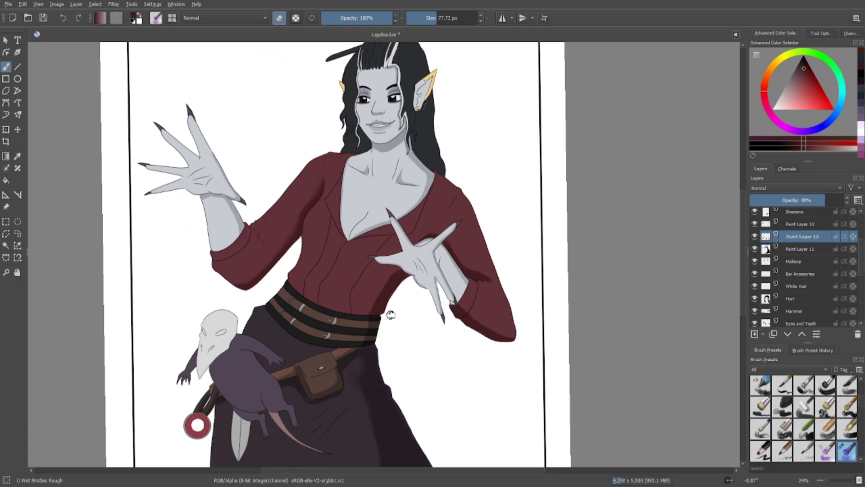
Make the Shadows layer active, switch from erasing to painting, and choose the previously used dark blue shadow colour.
scroll(782, 260, "up", 2)
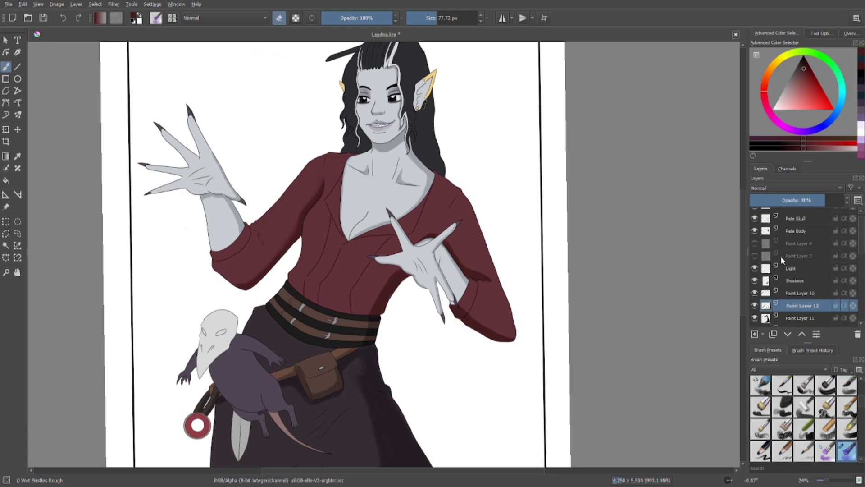
left_click(790, 272)
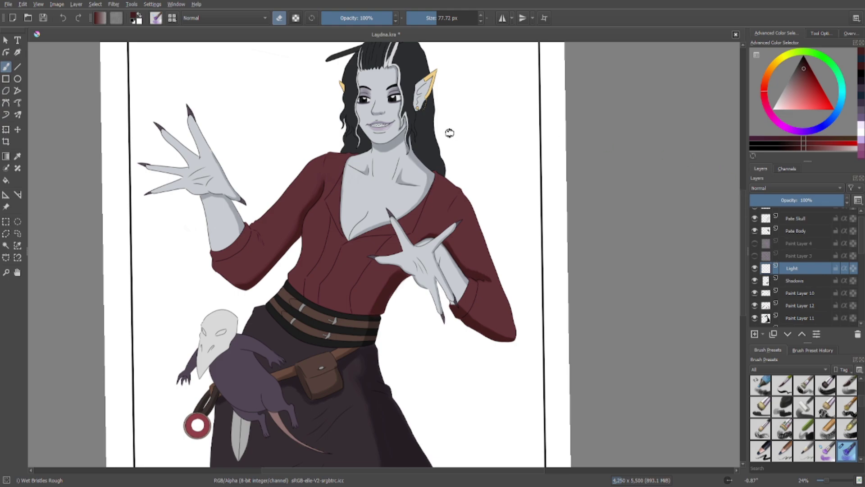
scroll(448, 131, "up", 2)
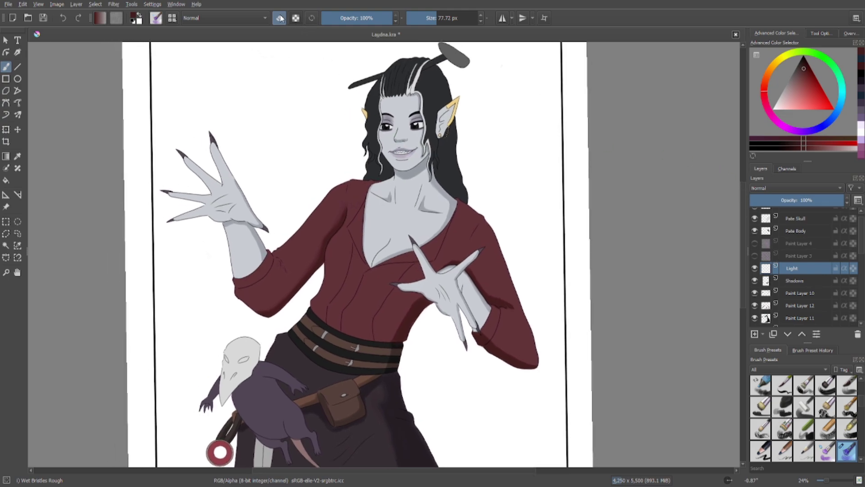
scroll(301, 201, "down", 2)
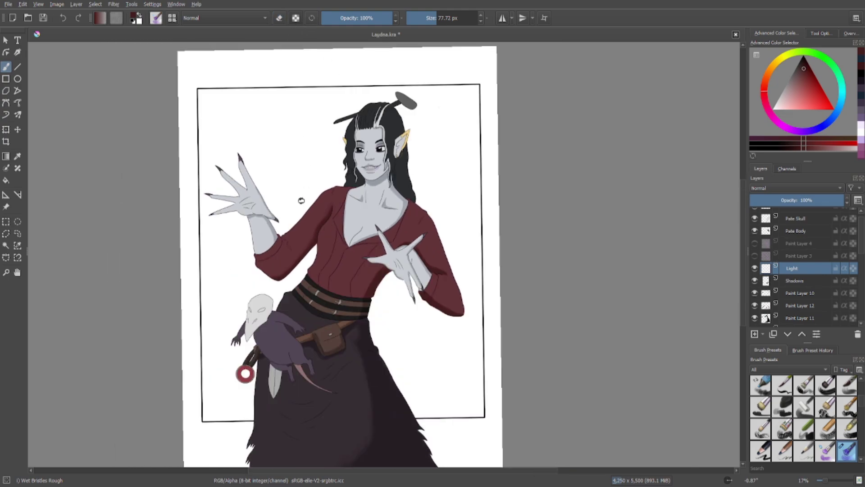
scroll(404, 268, "up", 3)
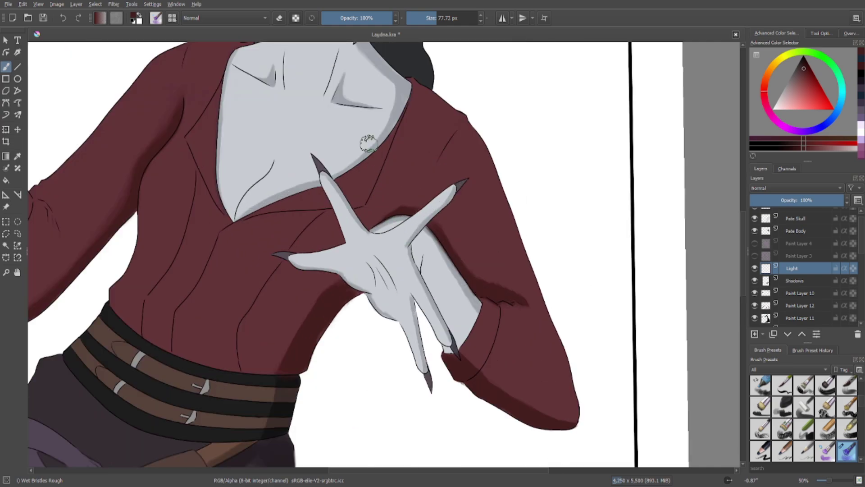
left_click_drag(368, 143, 387, 361)
left_click(786, 278)
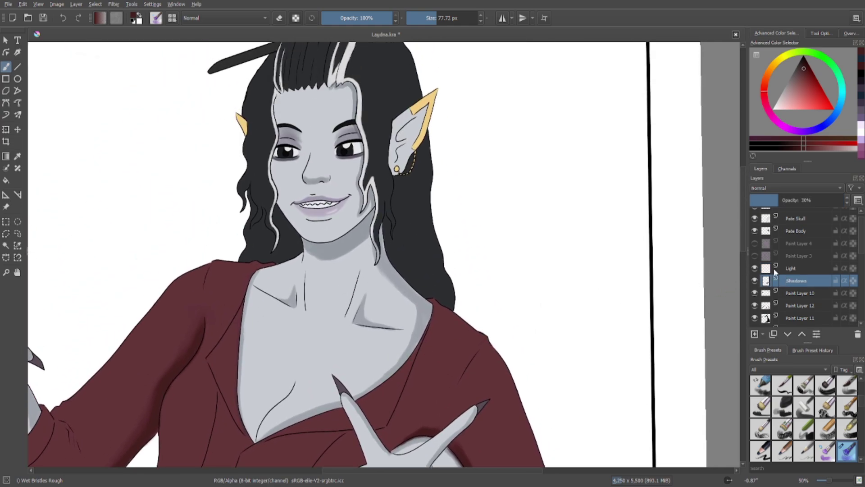
left_click(862, 63)
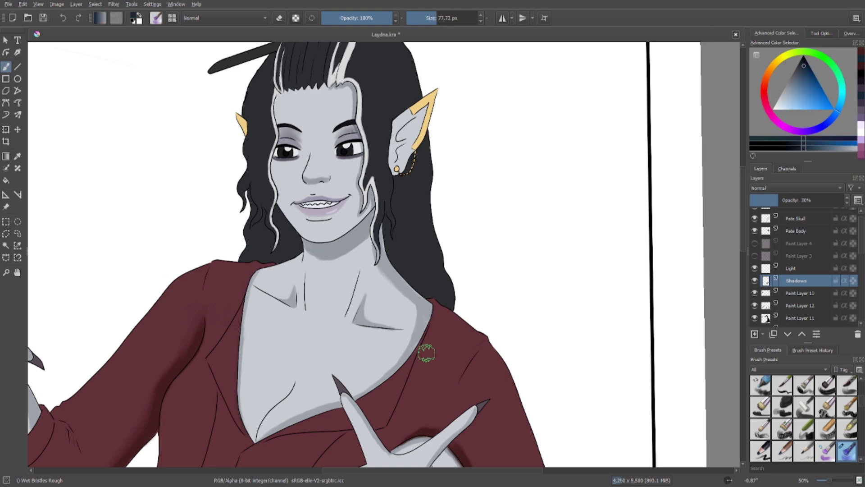
Shade the ear's upper inner fold with a 15.33 px brush, undoing stray lines and erasing the streak beside the hair at 47.86 px.
left_click(423, 18)
left_click_drag(401, 133, 411, 123)
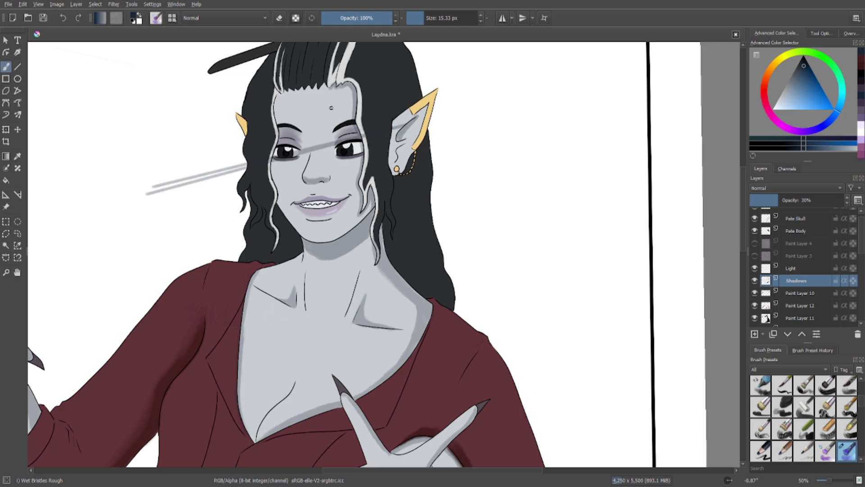
left_click(63, 18)
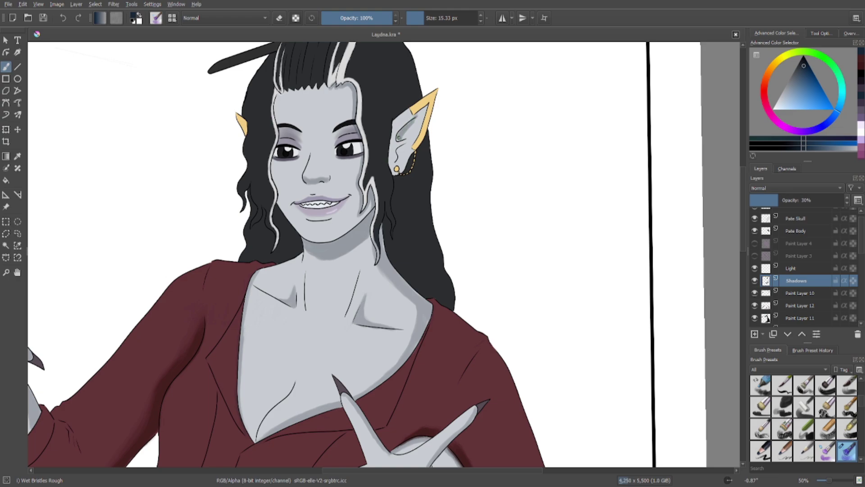
left_click_drag(398, 137, 93, 199)
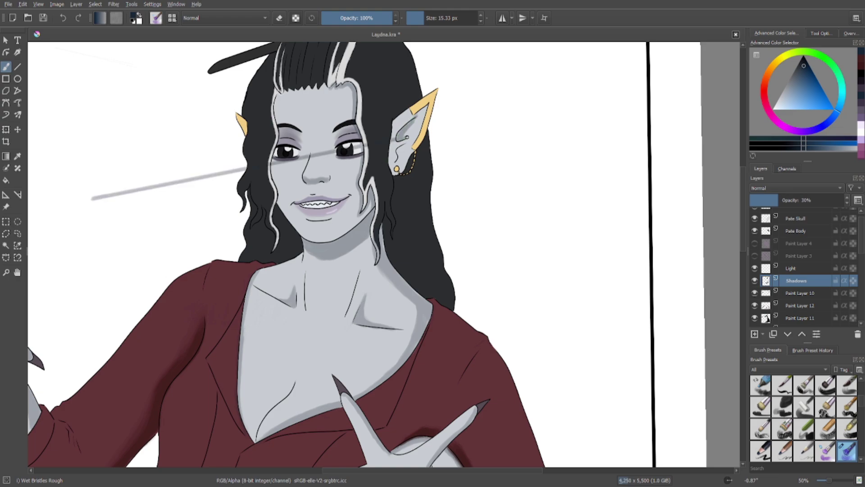
left_click(63, 19)
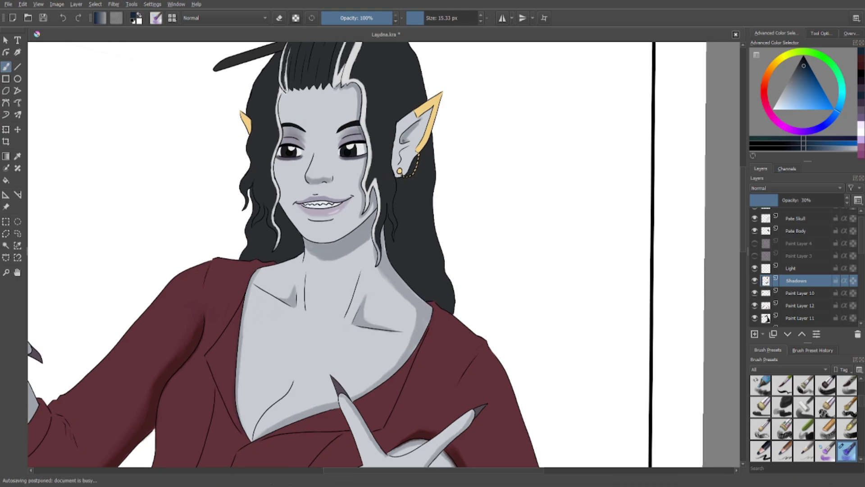
left_click_drag(402, 140, 96, 215)
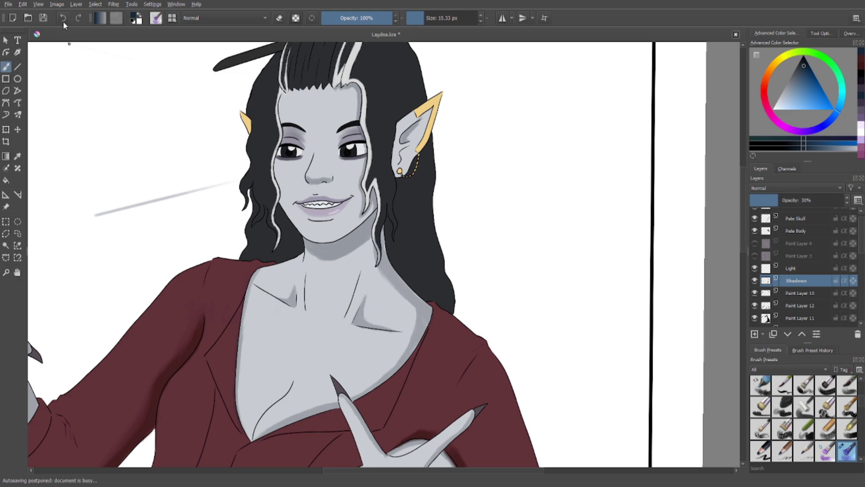
left_click(278, 19)
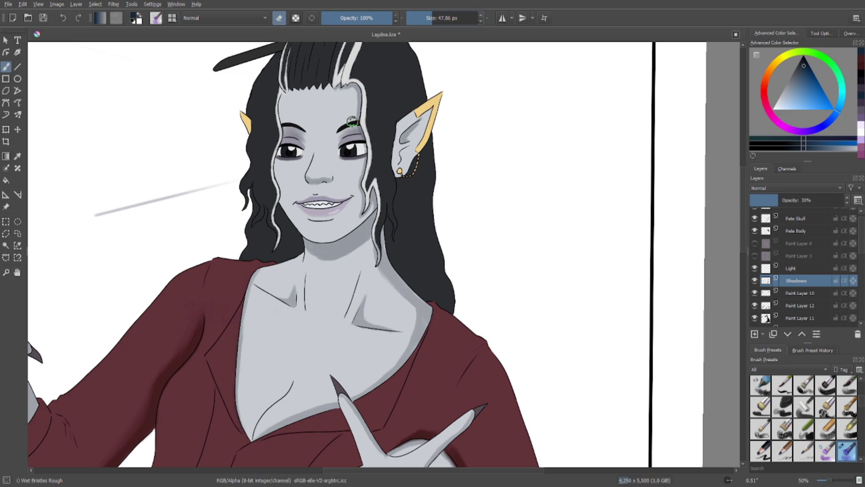
mouse_move(228, 197)
left_mouse_down()
mouse_move(127, 219)
mouse_move(168, 197)
mouse_move(129, 205)
left_mouse_up()
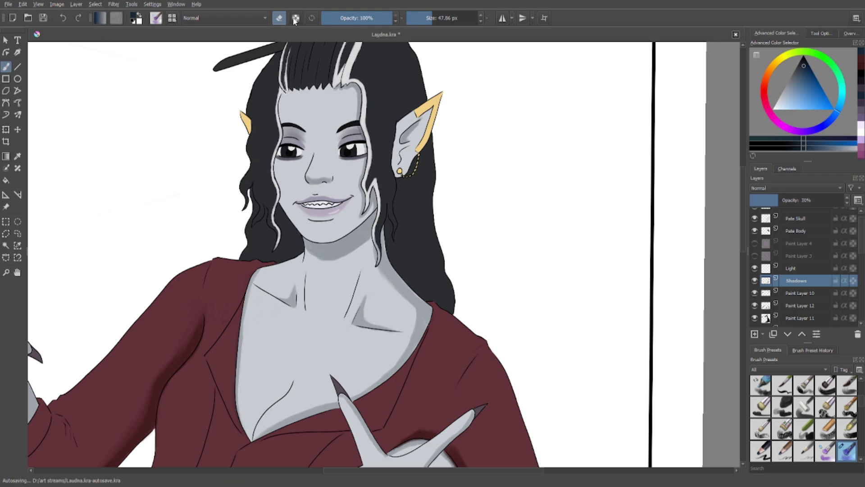
Shade the ear's lower inner fold with a 17.83 px brush, undoing the stray line across the face and the attempts to erase it.
key("e")
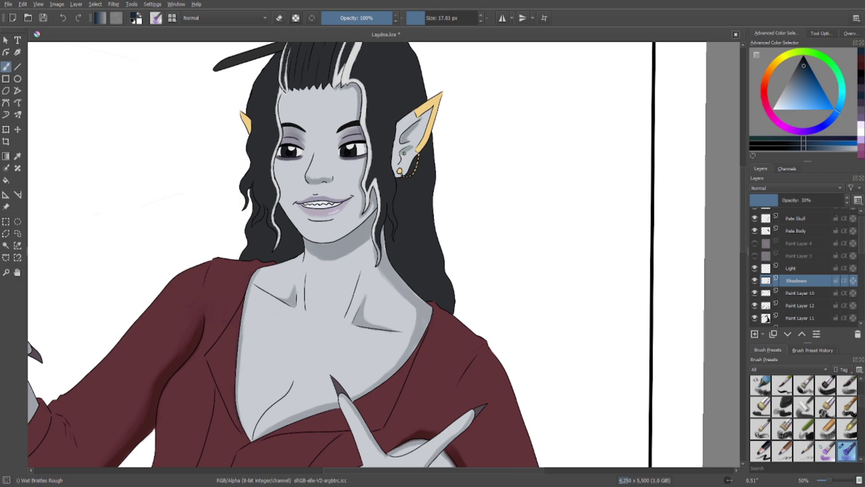
left_click_drag(114, 134, 403, 153)
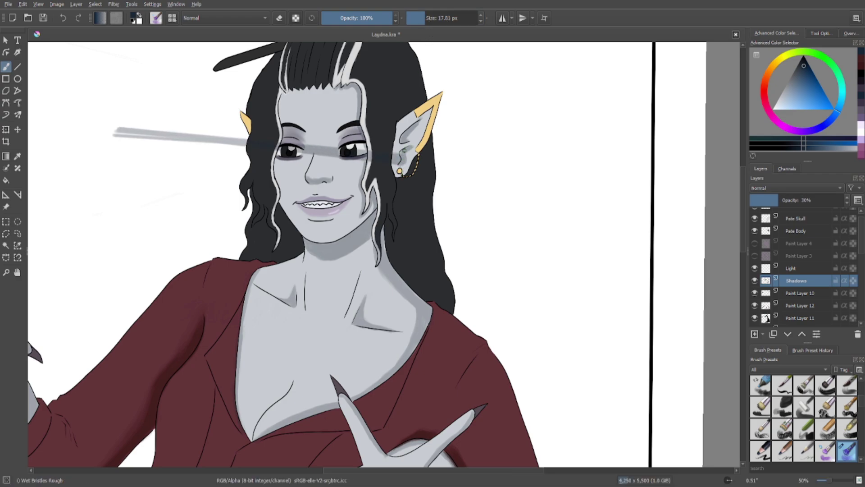
left_click_drag(424, 17, 421, 17)
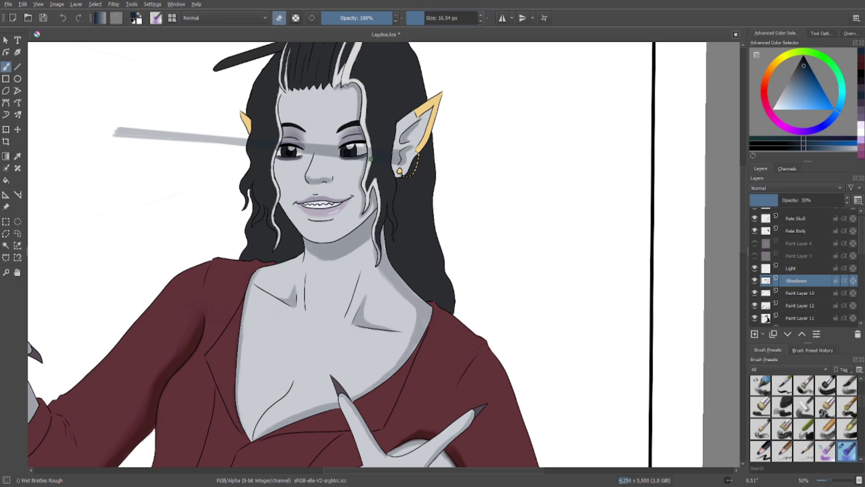
left_click_drag(390, 162, 397, 160)
left_click_drag(426, 18, 434, 18)
mouse_move(303, 135)
left_mouse_down()
mouse_move(321, 177)
mouse_move(344, 134)
mouse_move(357, 127)
mouse_move(369, 141)
left_mouse_up()
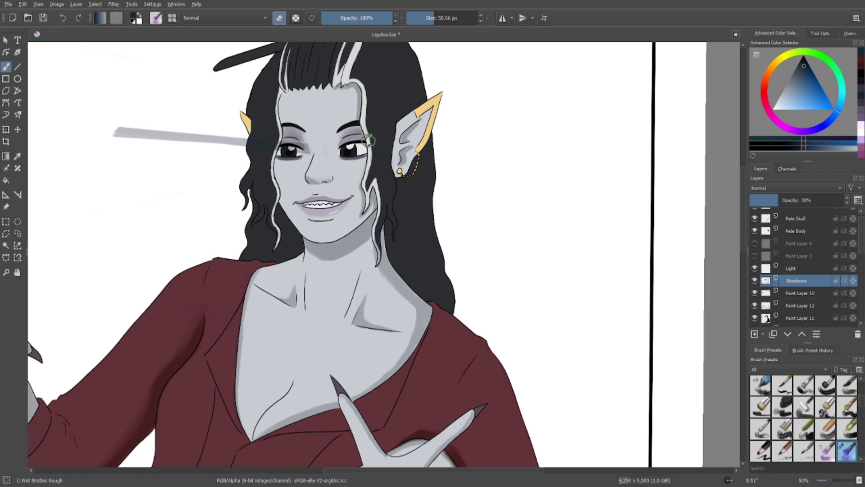
left_click(62, 18)
left_click(61, 18)
left_click(62, 18)
left_click(62, 18)
left_click(62, 18)
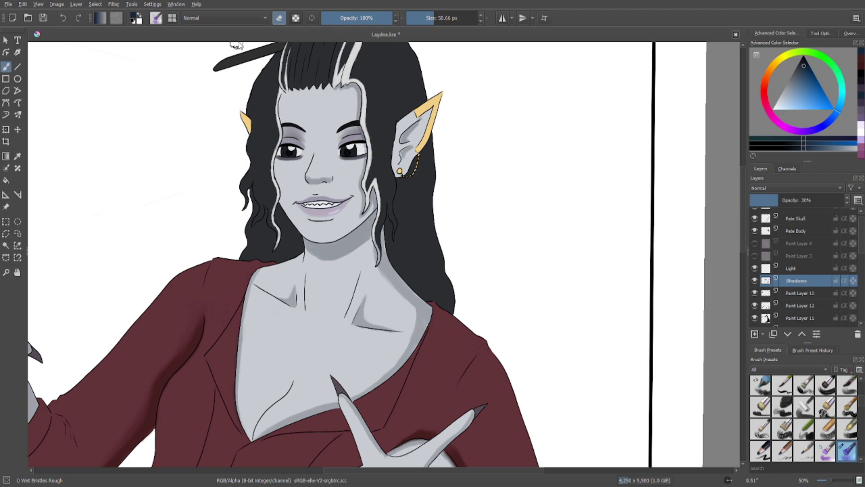
Refine the shadows along the ear's lower and upper inner folds with a 7.70 px brush and eraser.
key("e")
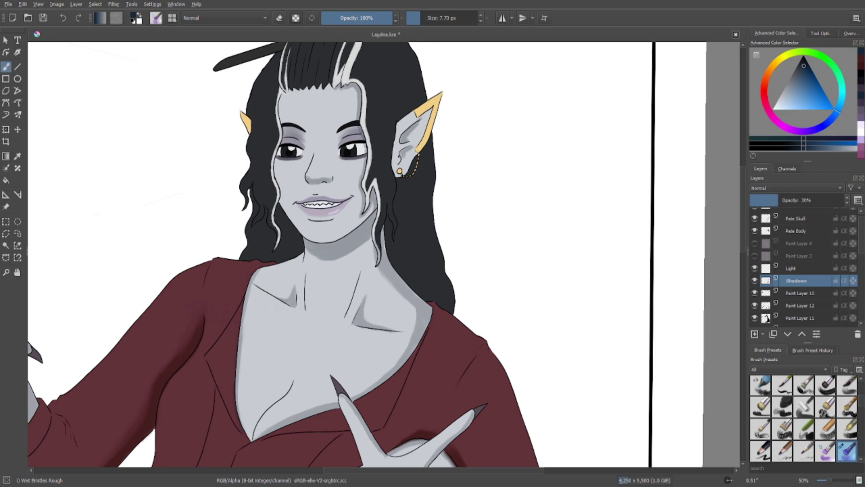
scroll(384, 255, "up", 1)
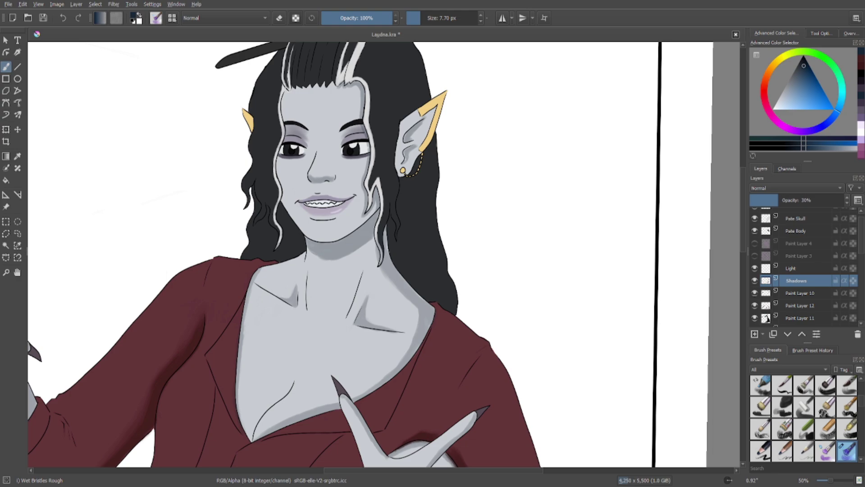
scroll(455, 166, "up", 2)
scroll(263, 121, "up", 1)
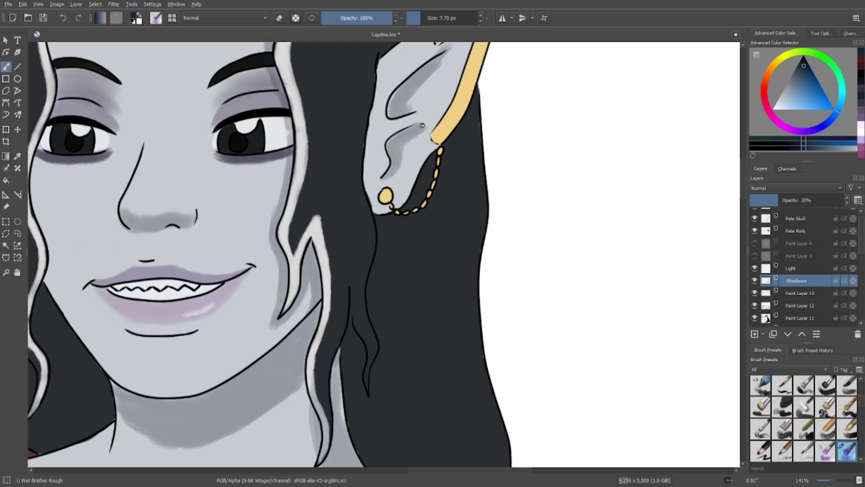
left_click_drag(422, 126, 399, 139)
left_click_drag(402, 113, 423, 82)
scroll(403, 126, "up", 3)
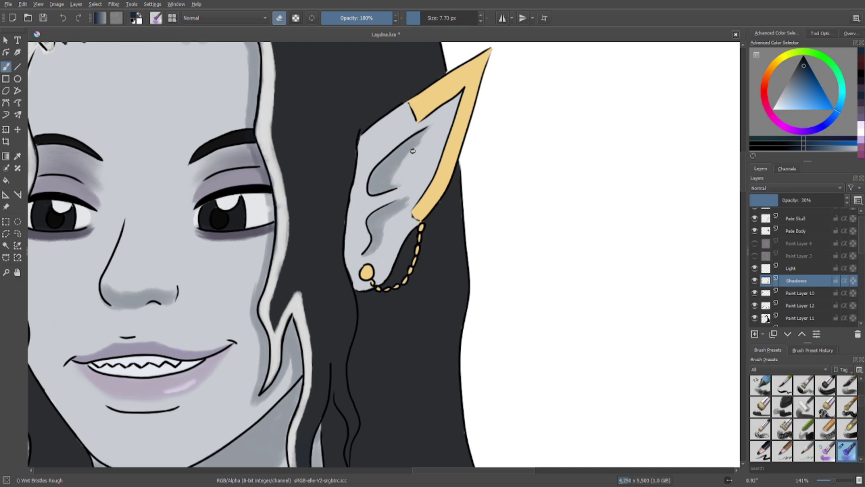
scroll(397, 204, "down", 5)
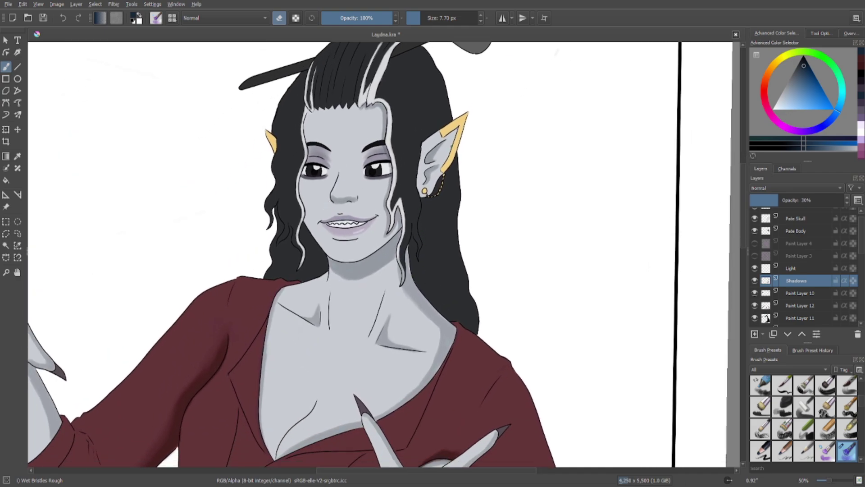
Return to painting with a 19.15 px brush and check the ear shadows up close and against the whole figure.
left_click(425, 21)
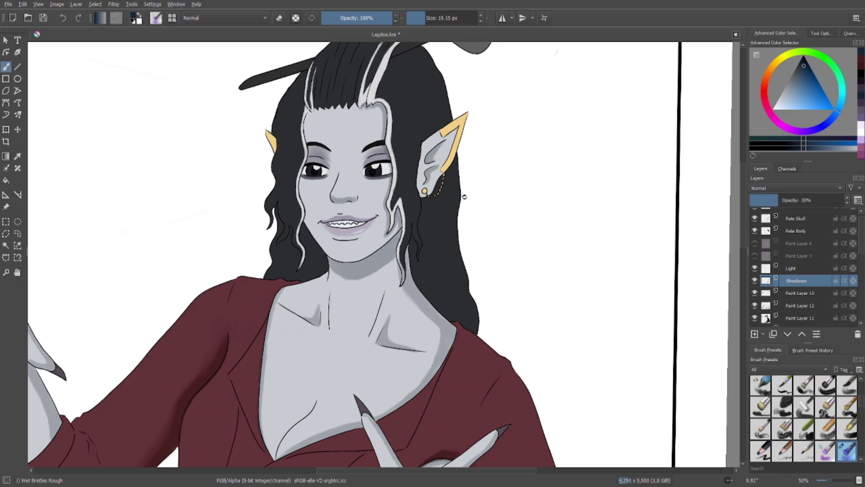
scroll(465, 170, "up", 2)
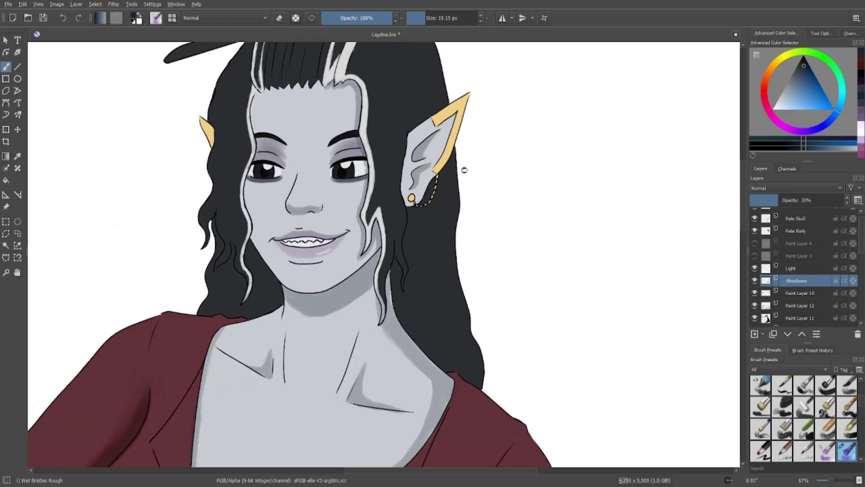
left_click_drag(395, 148, 474, 269)
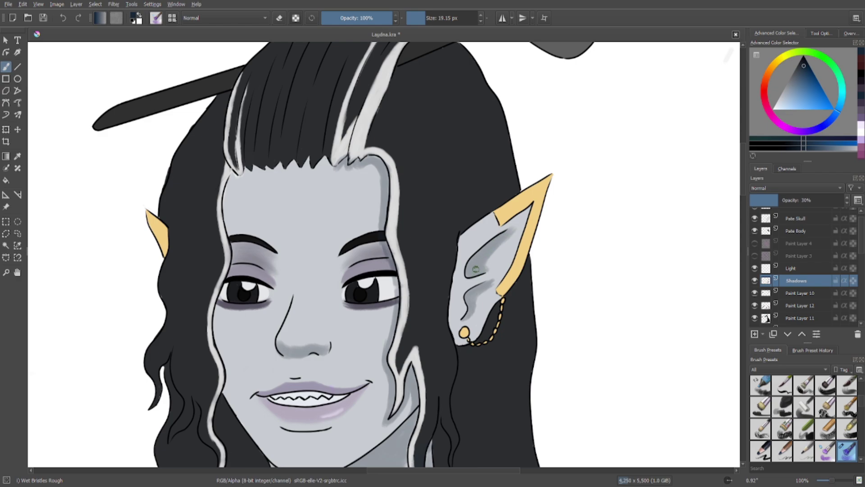
scroll(455, 278, "down", 5)
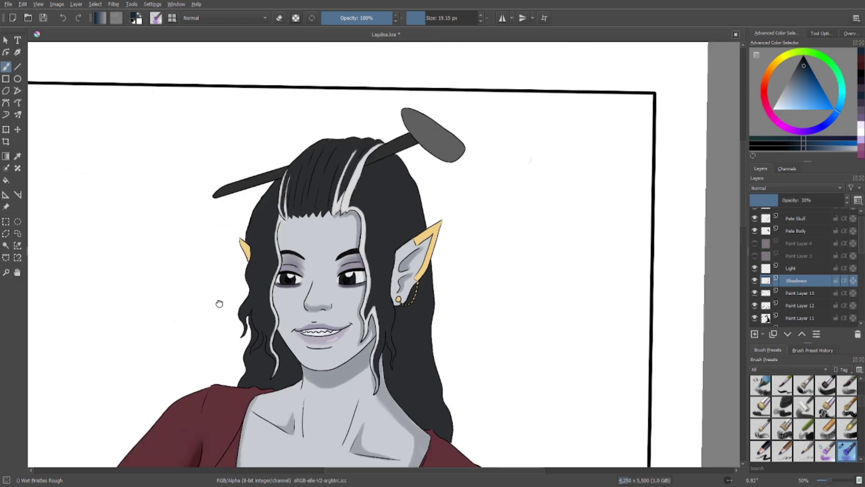
scroll(218, 303, "up", 3)
scroll(347, 136, "down", 1)
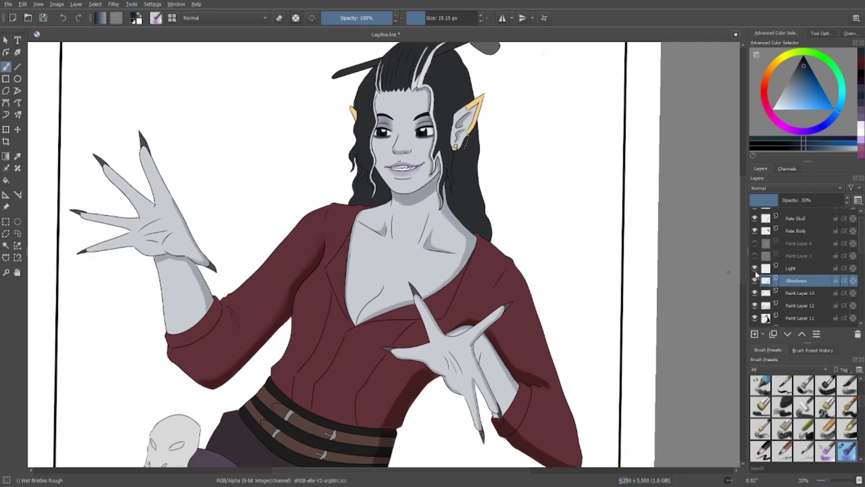
On the Light layer, paint a pale blue highlight along the hair's outer edge facing the raised hand and set the layer opacity to 36%.
left_click(806, 270)
left_click_drag(449, 163, 438, 243)
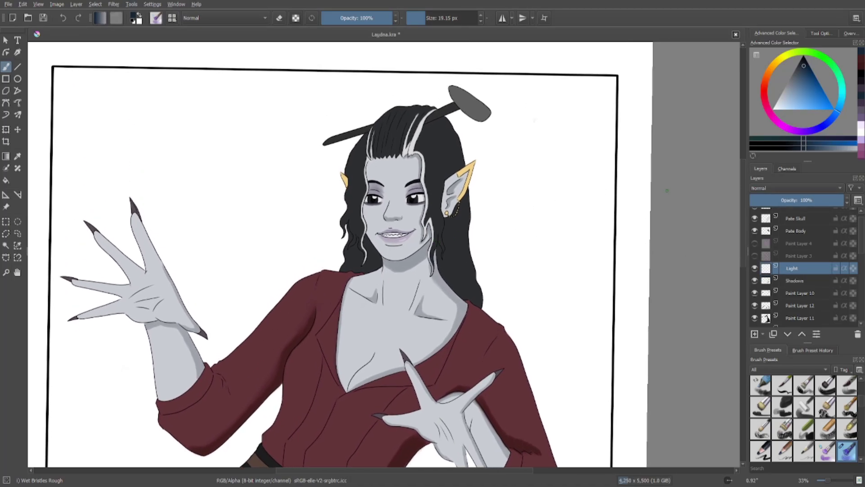
left_click(779, 104)
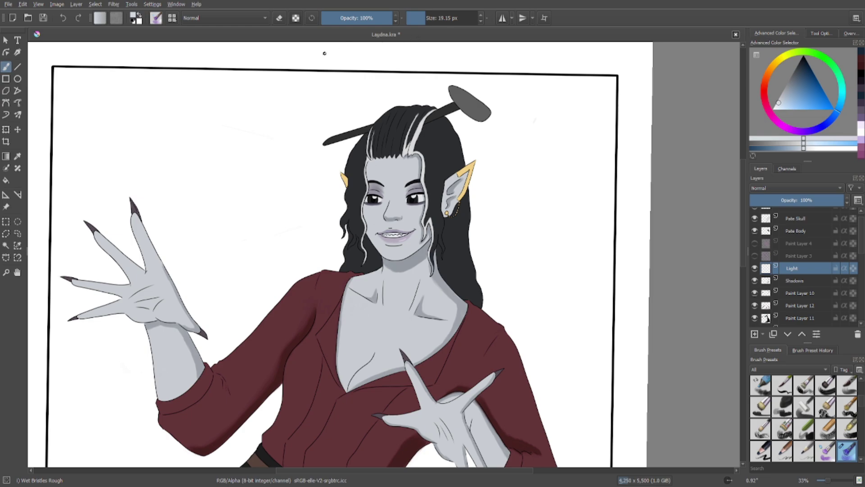
scroll(209, 159, "up", 2)
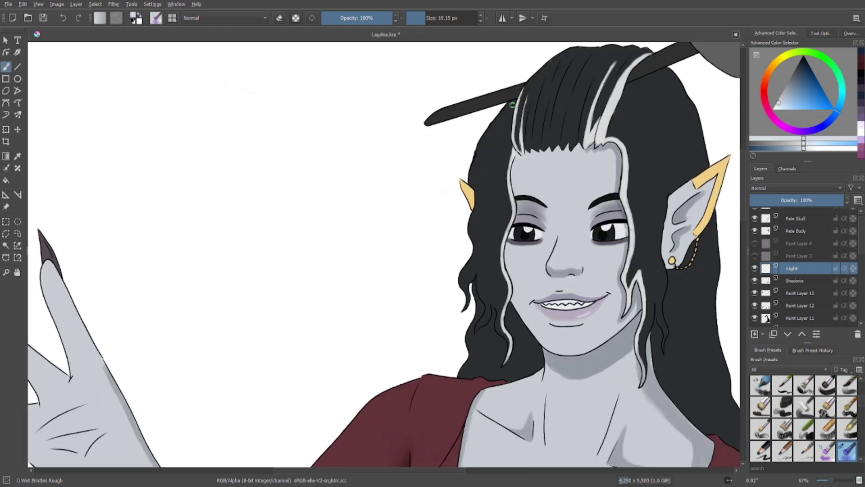
mouse_move(507, 106)
left_mouse_down()
mouse_move(471, 183)
mouse_move(487, 132)
mouse_move(472, 167)
mouse_move(472, 178)
mouse_move(483, 157)
mouse_move(477, 182)
mouse_move(485, 151)
mouse_move(464, 306)
left_mouse_up()
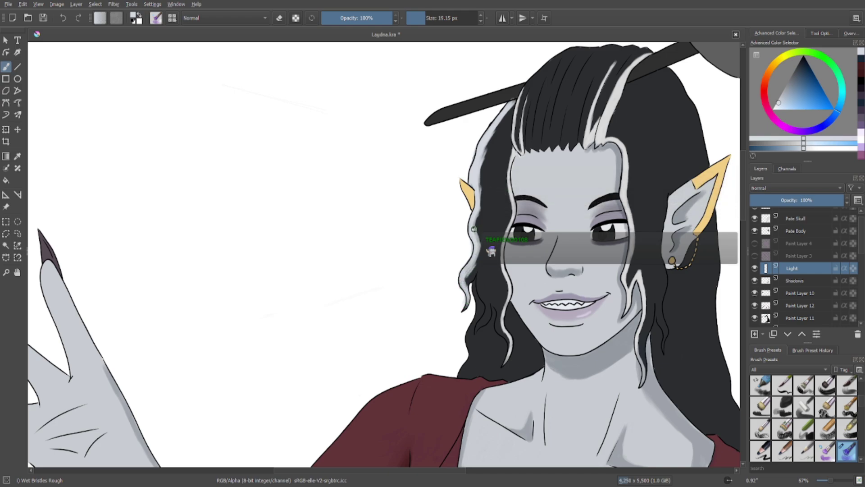
left_click(791, 200)
left_click_drag(791, 200, 785, 202)
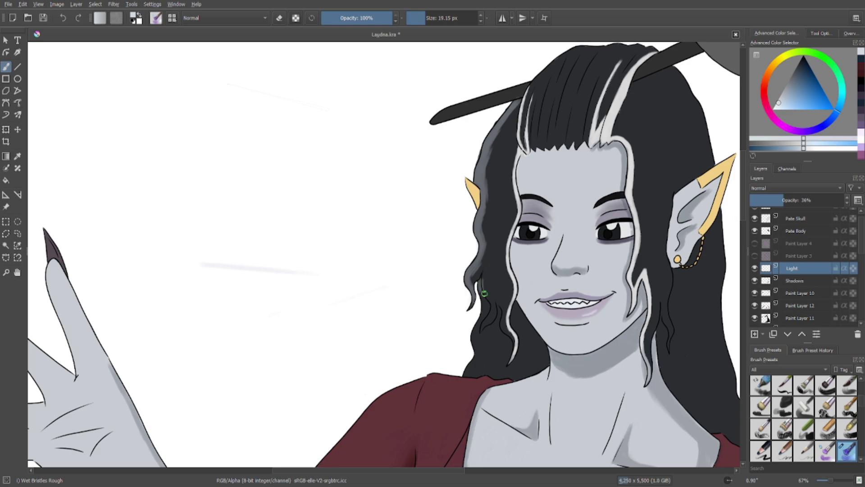
Erase the stray streak on the white background between the raised hand and the hair with a 61.59 px eraser.
left_click(280, 18)
left_click(435, 20)
left_click_drag(201, 264, 329, 271)
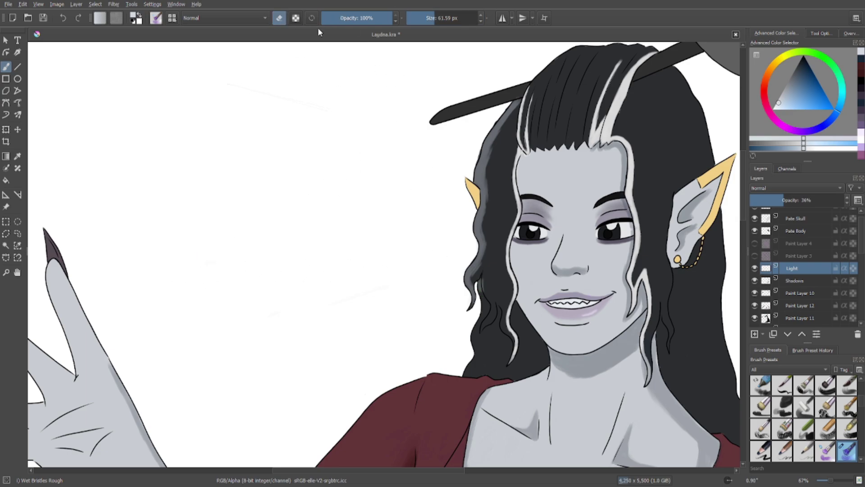
Try touching up the side curl's highlight with 6.31 px and 25.16 px brushes, undo a stroke, and erase the stray background streak at 25.16 px.
left_click(418, 18)
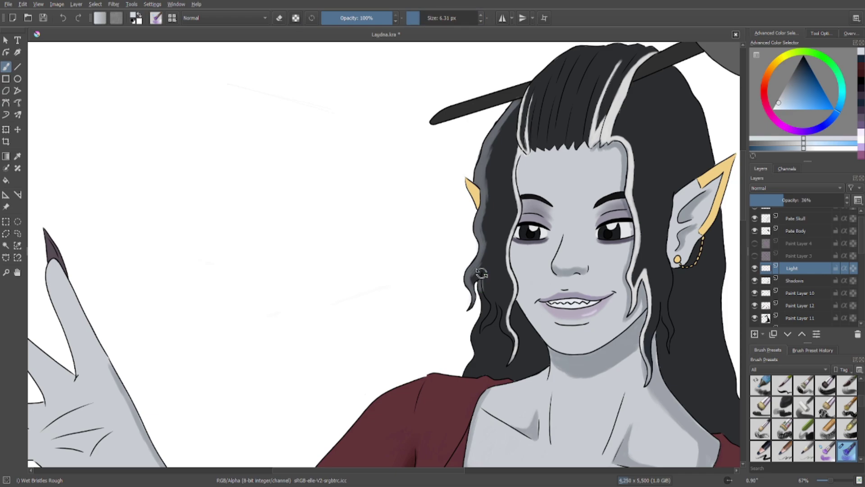
left_click(426, 18)
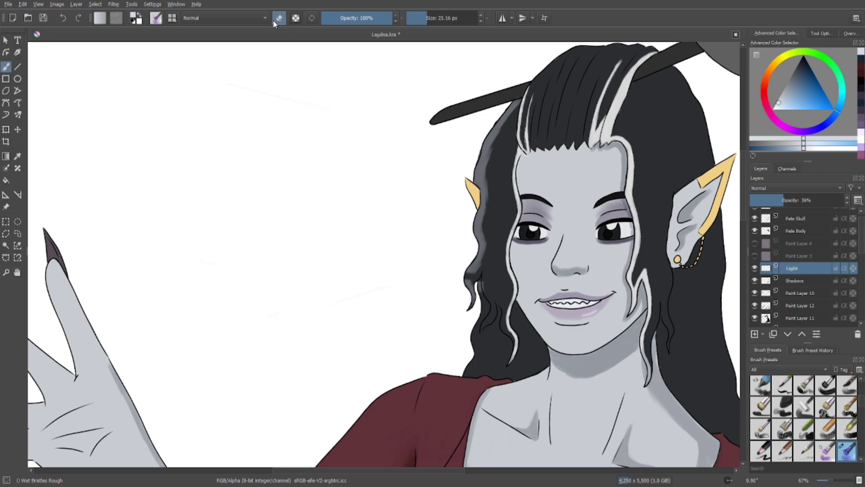
key("e")
key("ctrl+z")
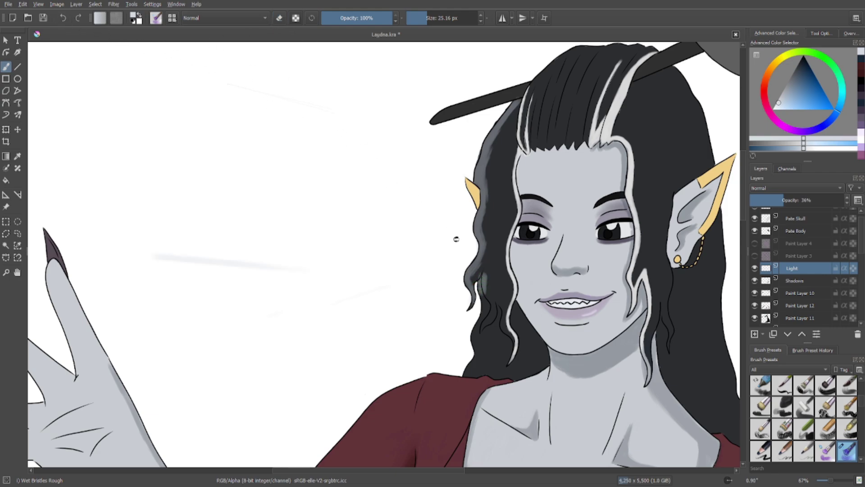
key("e")
mouse_move(484, 283)
left_mouse_down()
mouse_move(487, 297)
mouse_move(487, 283)
left_mouse_up()
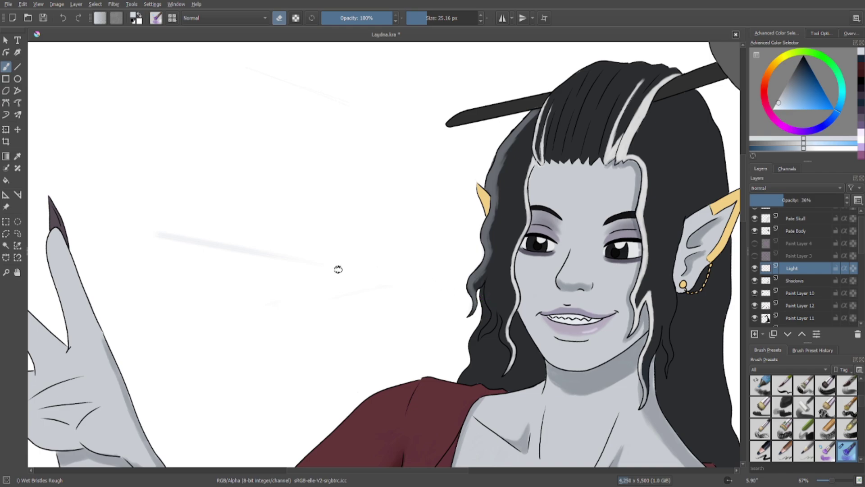
left_click_drag(248, 259, 261, 255)
mouse_move(157, 231)
left_mouse_down()
mouse_move(325, 255)
mouse_move(166, 237)
left_mouse_up()
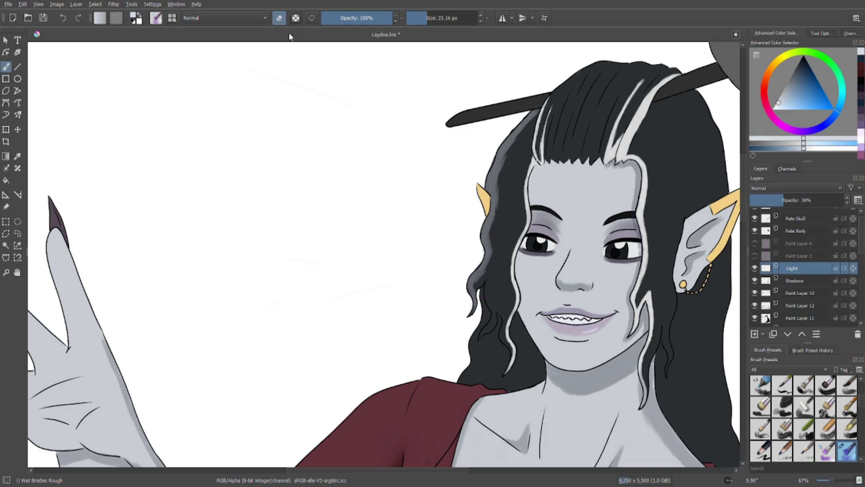
Highlight the lower hair curls down to the shoulder with a 25.16 px brush and erase the stray background streaks at 104.72 px.
left_click(279, 18)
mouse_move(485, 288)
left_mouse_down()
mouse_move(476, 358)
mouse_move(473, 351)
mouse_move(506, 352)
mouse_move(467, 352)
mouse_move(464, 367)
mouse_move(467, 342)
mouse_move(471, 360)
left_mouse_up()
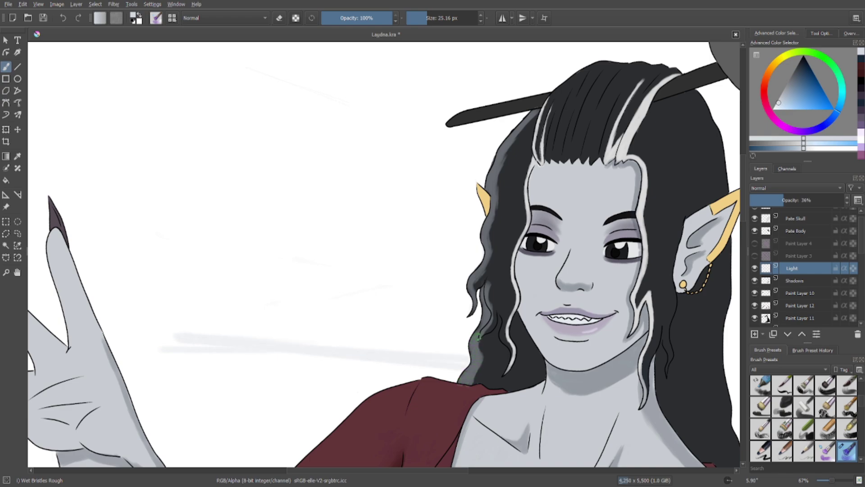
left_click(279, 18)
left_click(440, 18)
mouse_move(180, 344)
left_mouse_down()
mouse_move(405, 344)
mouse_move(452, 358)
mouse_move(419, 357)
left_mouse_up()
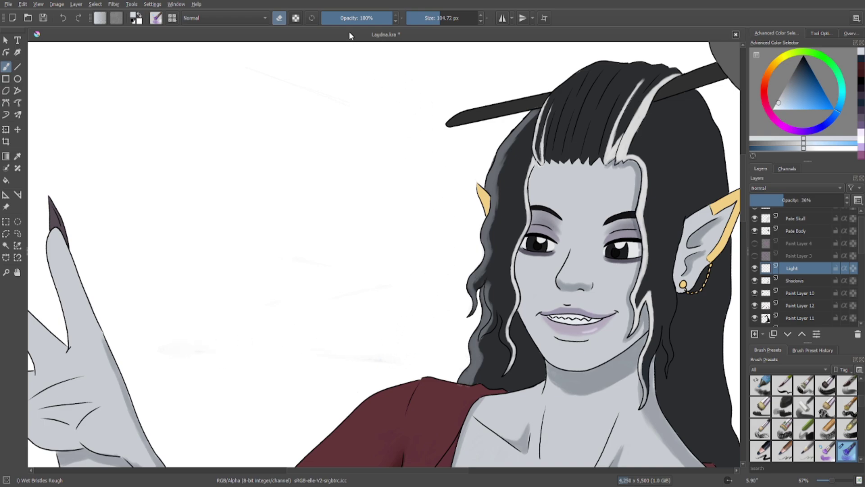
Refine the highlight on the inner side curl with 5.68 px and 19.15 px brushes, and erase the stray background streak at 122.63 px.
left_click(278, 18)
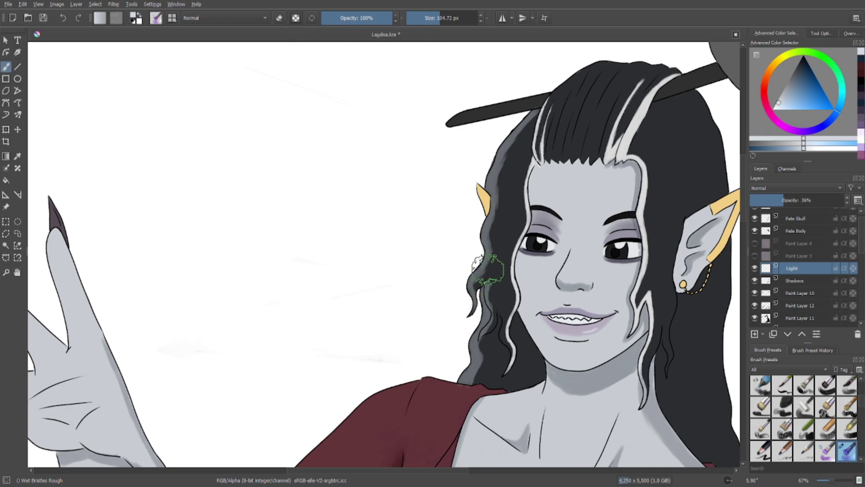
left_click(419, 18)
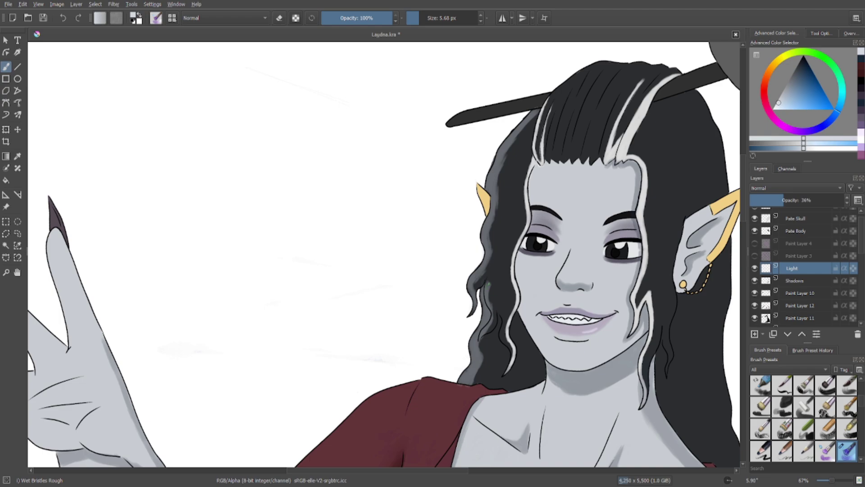
left_click(424, 18)
left_click_drag(180, 291, 321, 304)
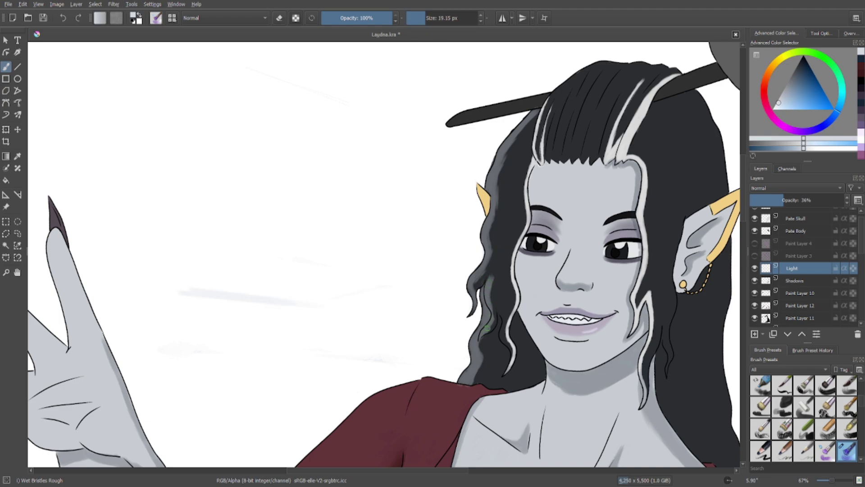
left_click(279, 18)
left_click(441, 18)
left_click_drag(188, 288, 209, 291)
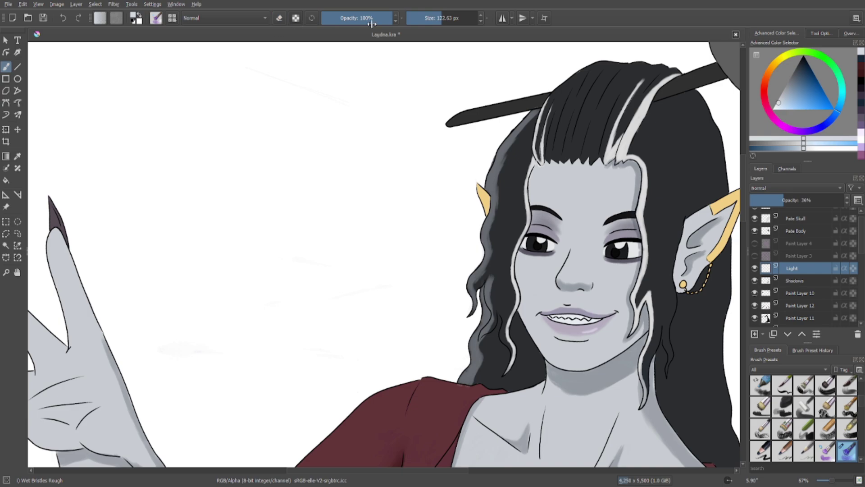
Trim the hair highlight between the lower curls near the shoulder with an 11.08 px eraser.
left_click(417, 20)
left_click(62, 18)
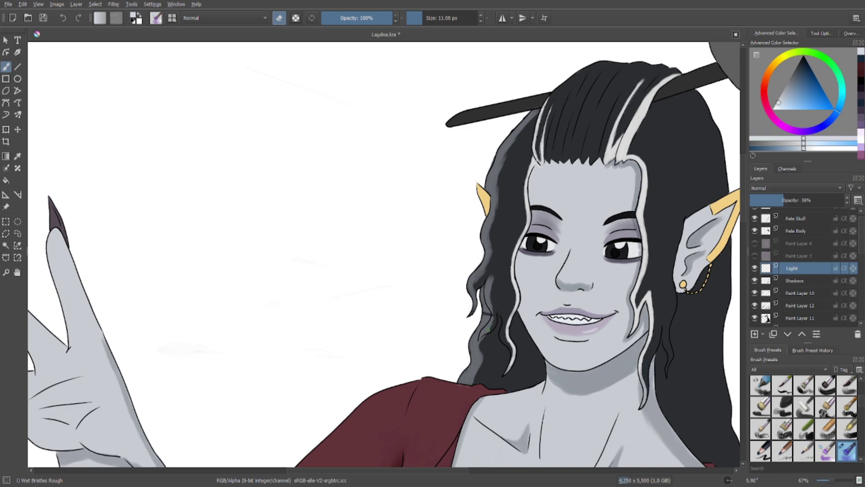
left_click(63, 19)
left_click(64, 20)
left_click_drag(479, 343, 481, 340)
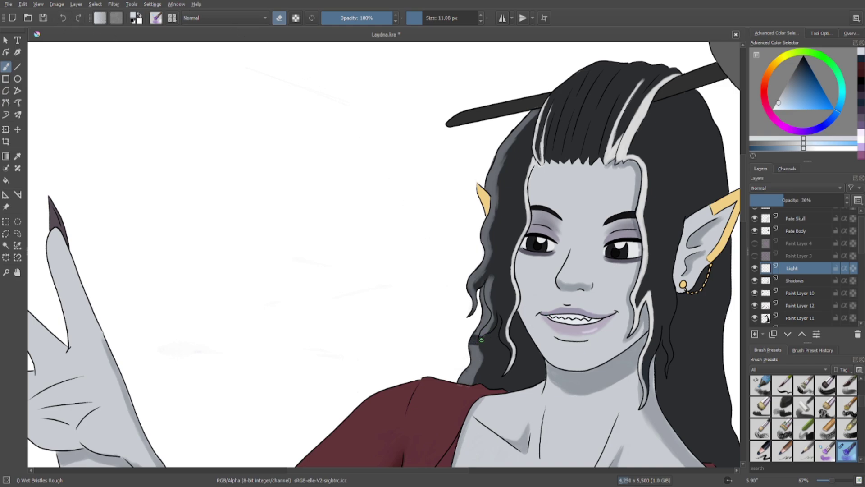
left_click(65, 20)
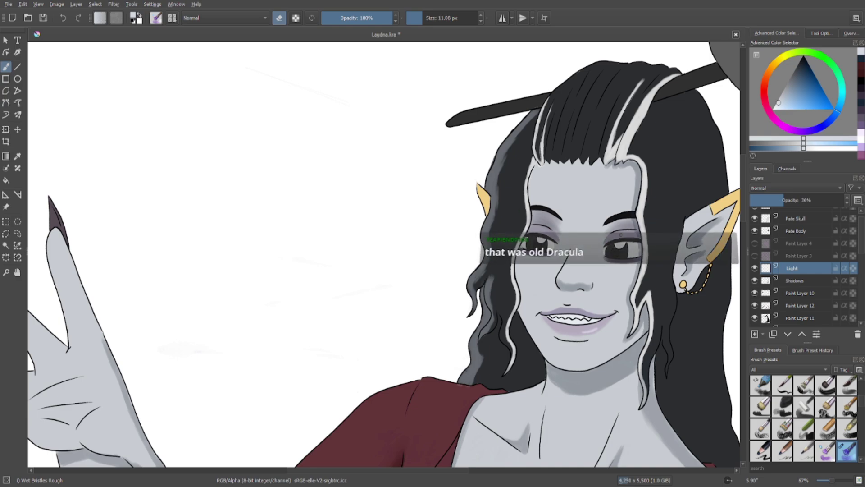
Paint a highlight along the upper edge of the swept-back hair on the crown with a 25.16 px brush.
key("e")
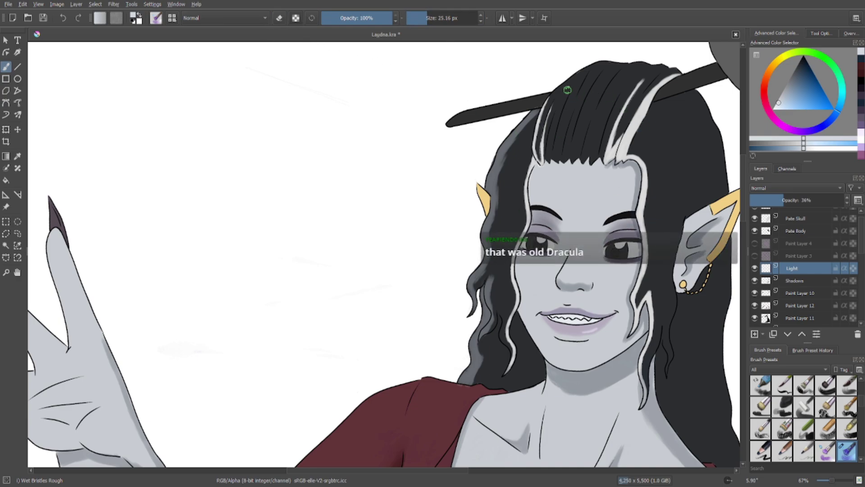
left_click_drag(274, 49, 543, 90)
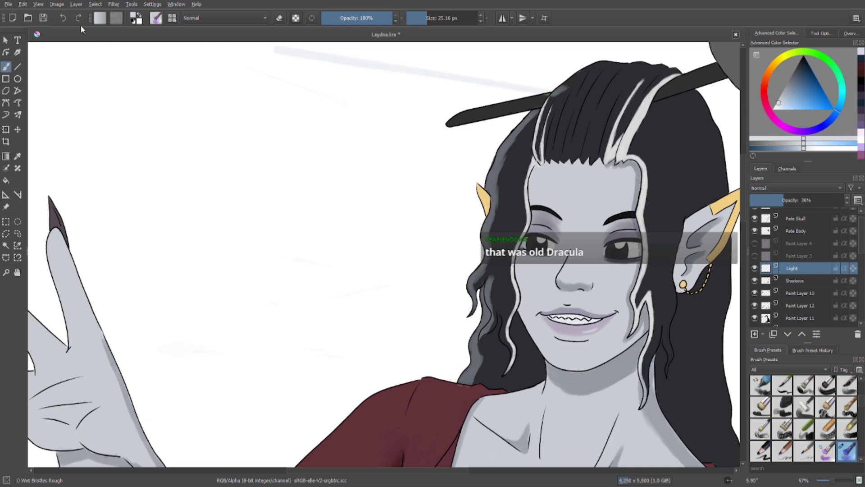
left_click(64, 18)
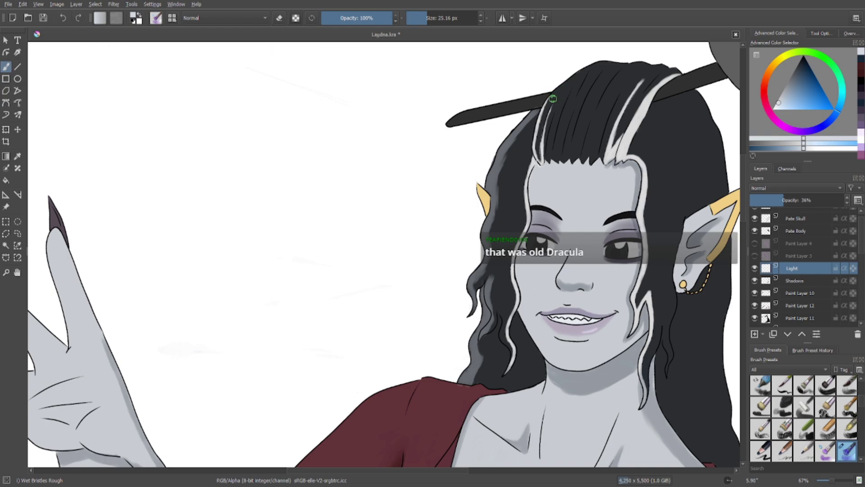
mouse_move(554, 98)
left_mouse_down()
mouse_move(586, 73)
mouse_move(574, 81)
mouse_move(619, 66)
mouse_move(597, 67)
mouse_move(588, 70)
mouse_move(674, 71)
mouse_move(629, 64)
left_mouse_up()
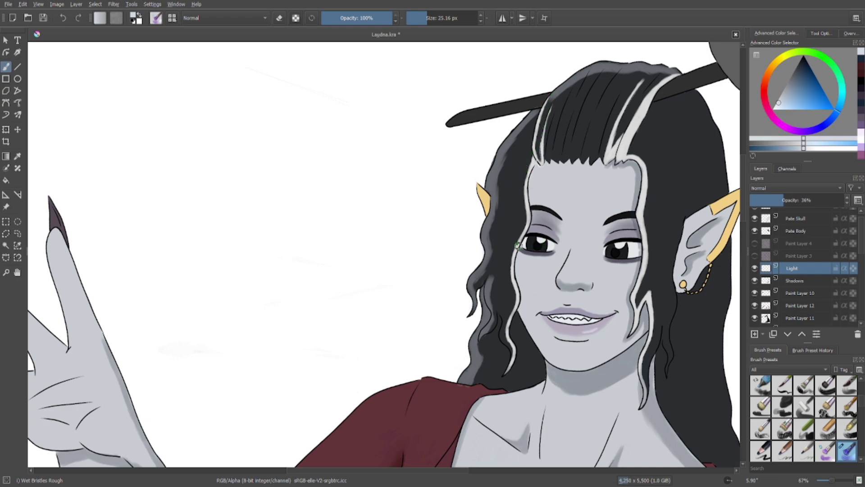
Refine the highlights on the wavy side curls beside the face, cleaning their edges with a 22.02 px eraser.
scroll(517, 246, "down", 4)
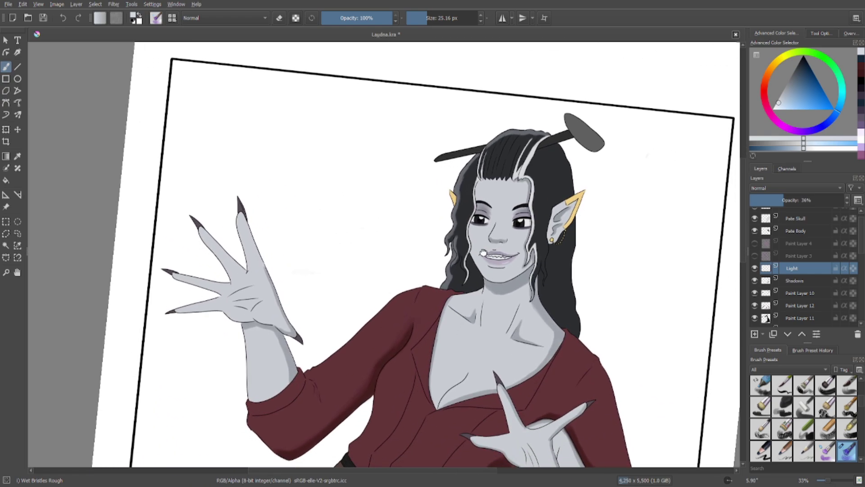
scroll(483, 252, "up", 3)
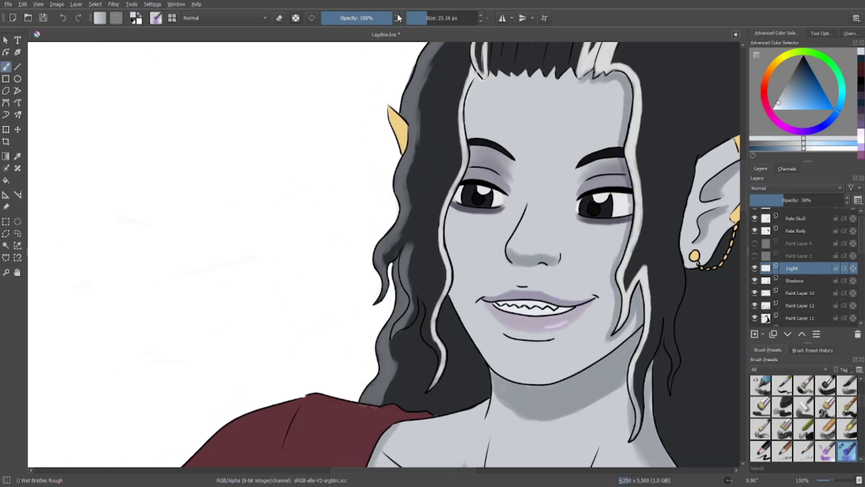
left_click(420, 19)
left_click(280, 18)
mouse_move(388, 263)
left_mouse_down()
mouse_move(389, 281)
mouse_move(386, 257)
mouse_move(377, 308)
left_mouse_up()
left_click_drag(413, 237, 409, 251)
key("e")
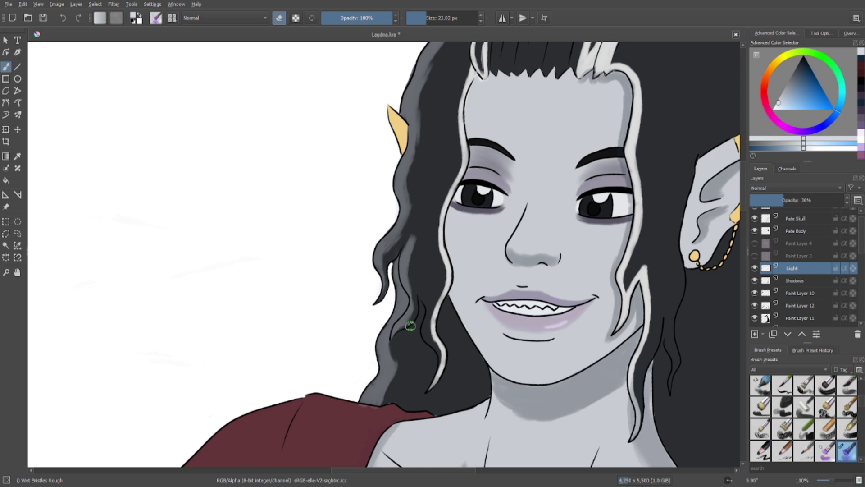
Clean up the crown highlight where it overlaps the white strand above the forehead, using a 16.54 px eraser.
scroll(415, 315, "left", 2)
scroll(414, 303, "down", 4)
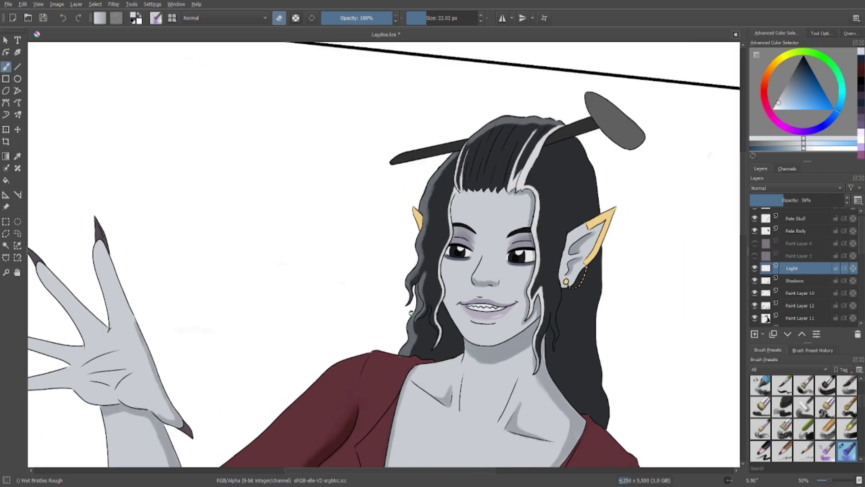
scroll(315, 252, "up", 2)
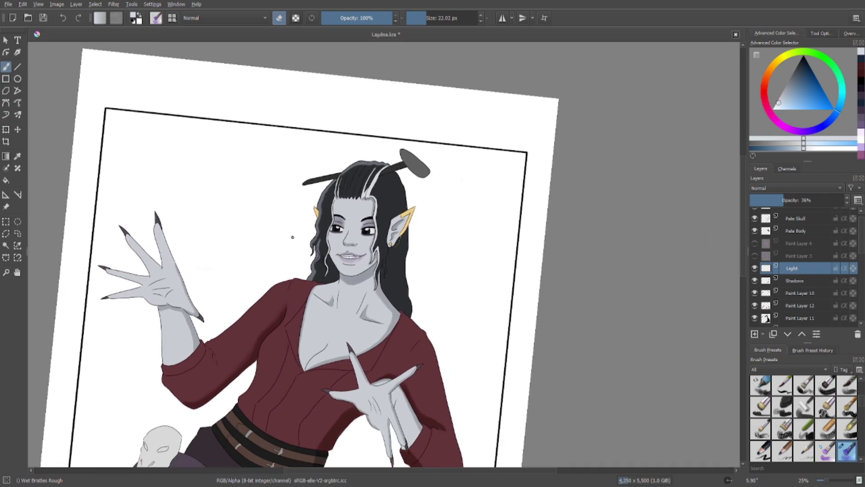
left_click_drag(283, 236, 320, 229)
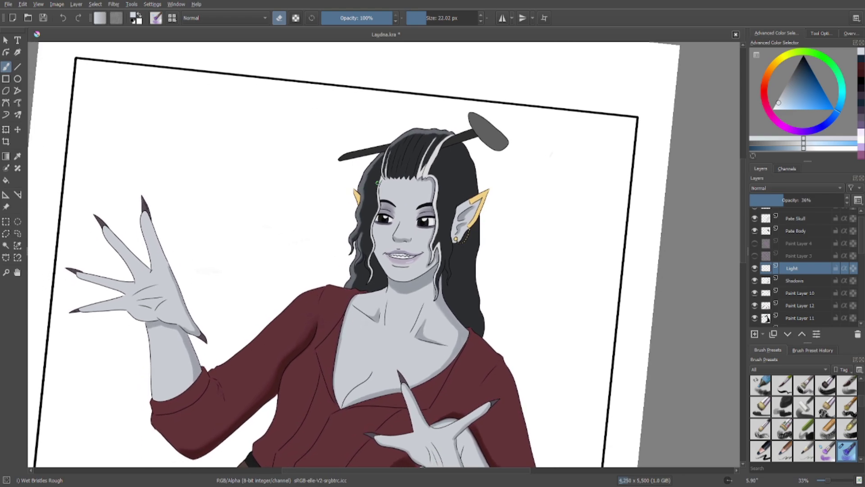
scroll(407, 142, "up", 5)
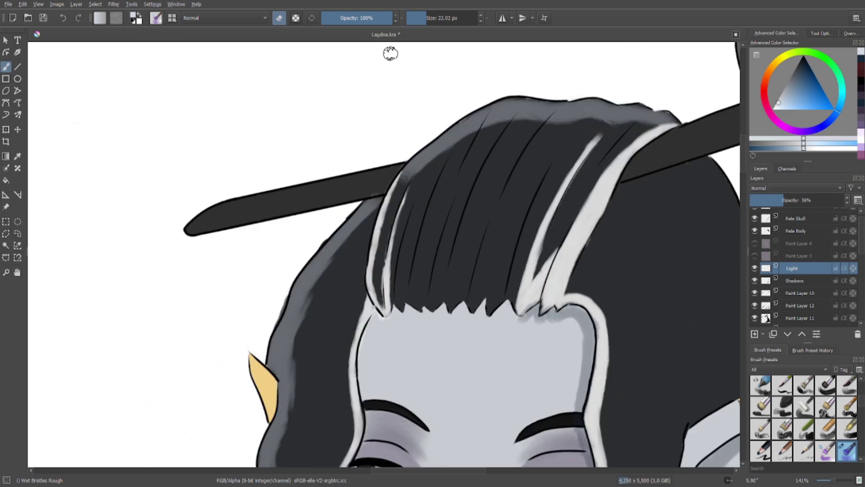
left_click(419, 18)
left_click_drag(419, 18, 416, 18)
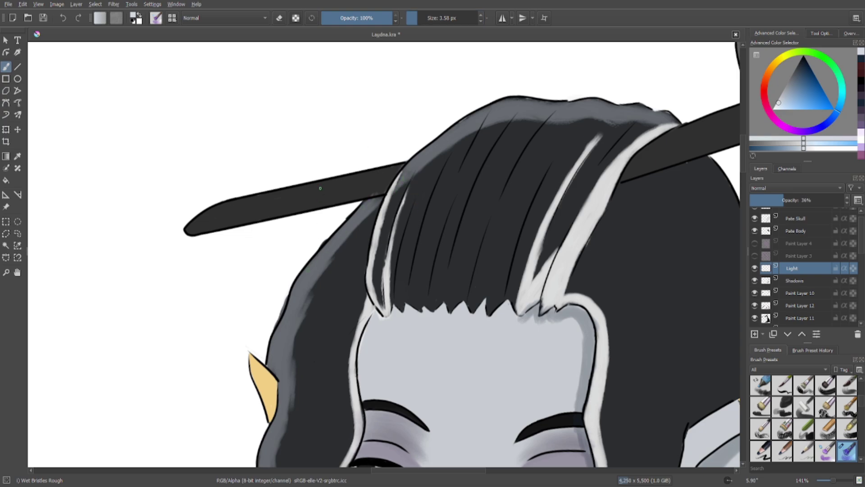
left_click(421, 18)
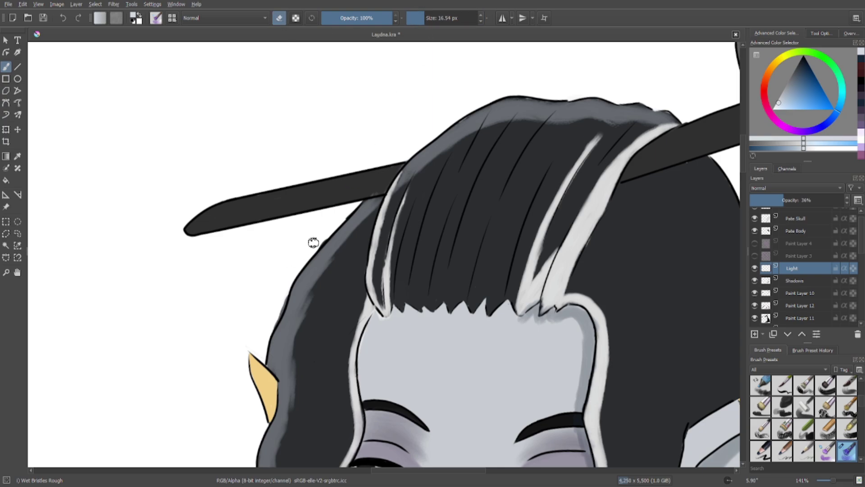
Lower the opacity of the Light layer to 25%.
scroll(265, 316, "down", 4)
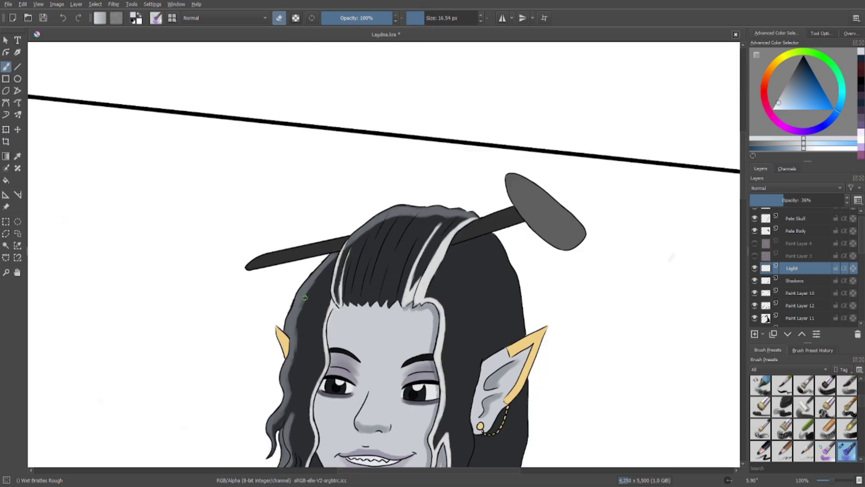
scroll(211, 341, "down", 2)
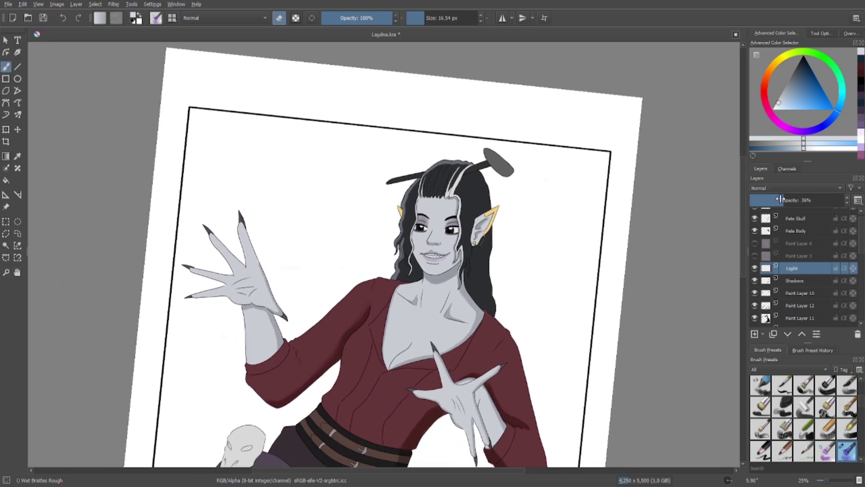
mouse_move(779, 199)
left_mouse_down()
mouse_move(761, 203)
mouse_move(773, 203)
left_mouse_up()
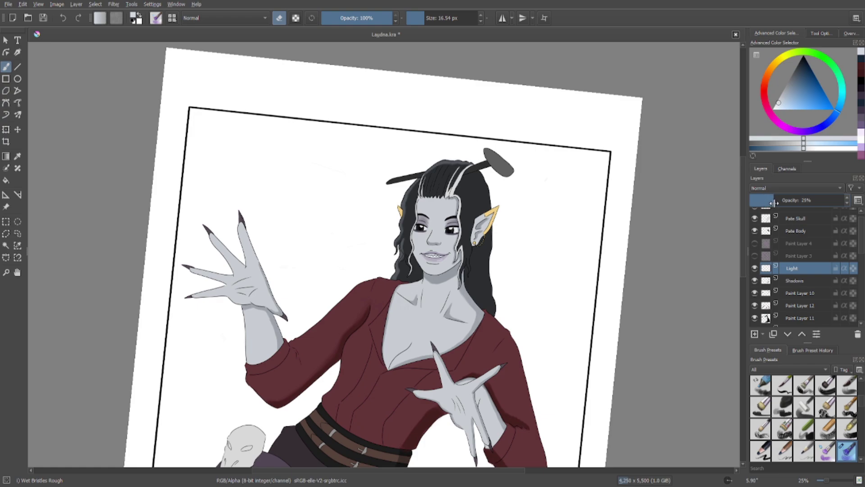
Paint a highlight along the top of the red blouse's shoulder above the raised arm, finishing with a 19.15 px brush.
scroll(444, 241, "up", 1)
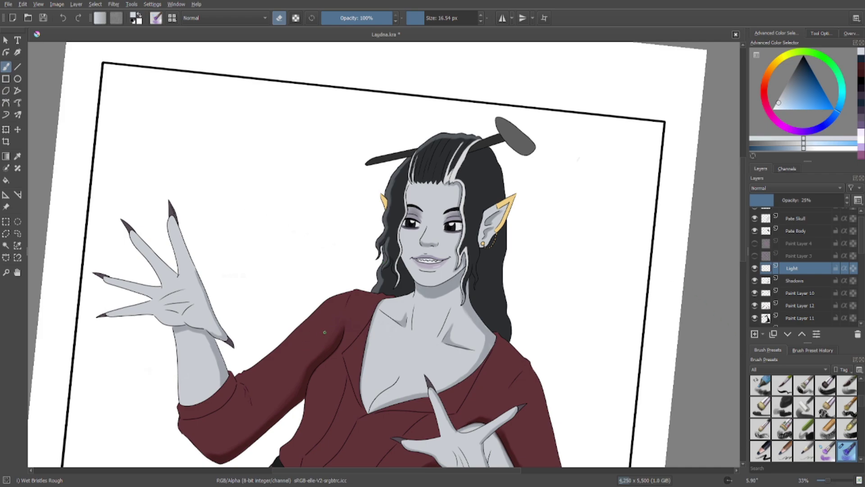
left_click(433, 18)
key("e")
mouse_move(346, 296)
left_mouse_down()
mouse_move(316, 315)
mouse_move(348, 296)
mouse_move(374, 296)
mouse_move(349, 306)
mouse_move(381, 298)
left_mouse_up()
left_click(425, 18)
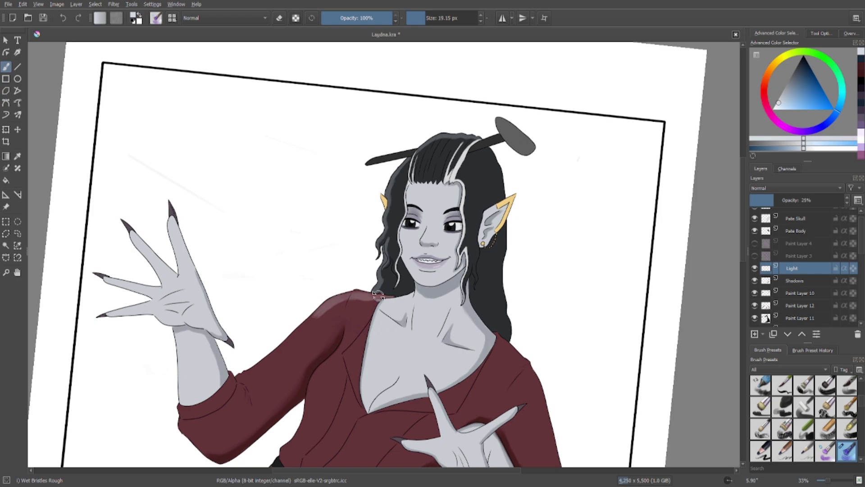
left_click_drag(372, 296, 392, 293)
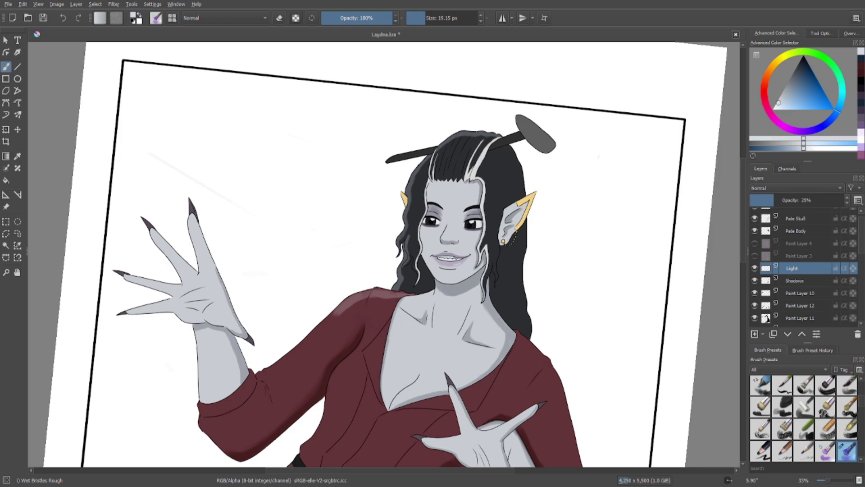
Reset the canvas rotation to 0°.
scroll(379, 333, "up", 2)
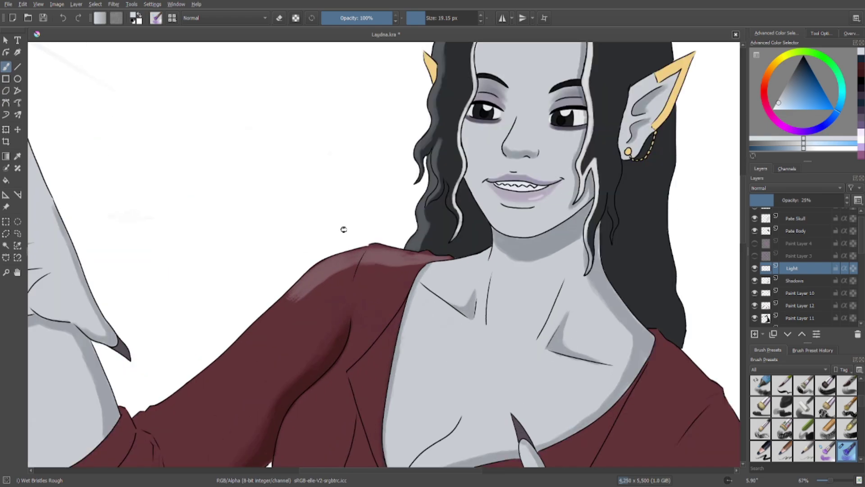
right_click(323, 205)
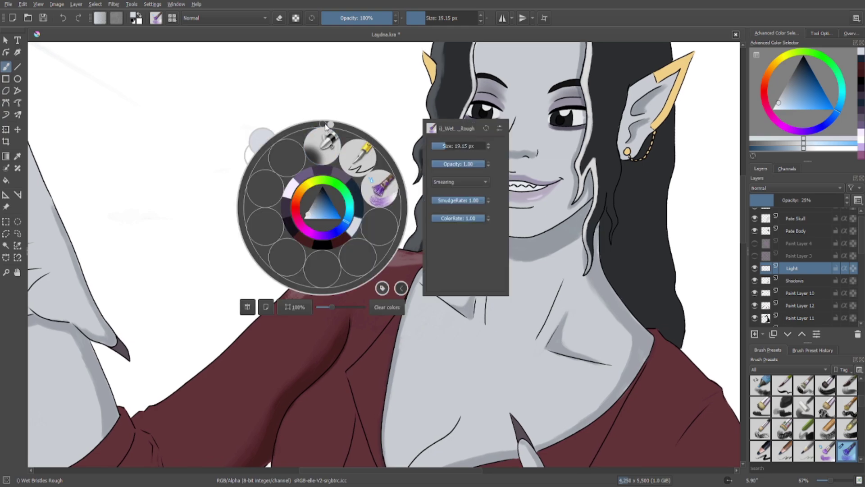
left_click_drag(331, 123, 323, 122)
Erase the stray light marks from the white background beside the figure with an 84.89 px eraser.
left_click(437, 18)
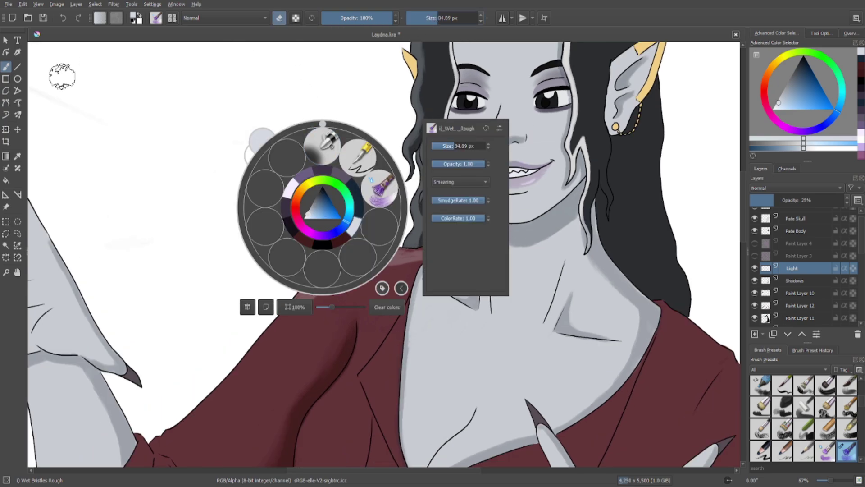
left_click(87, 93)
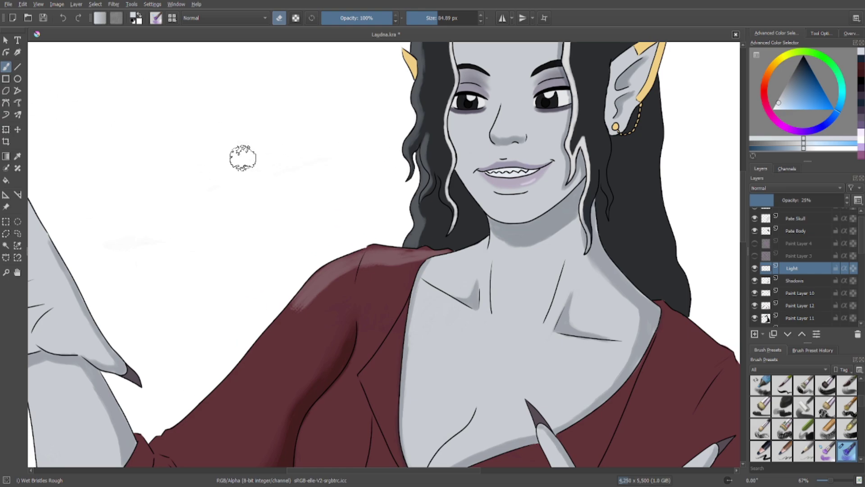
scroll(189, 161, "down", 2)
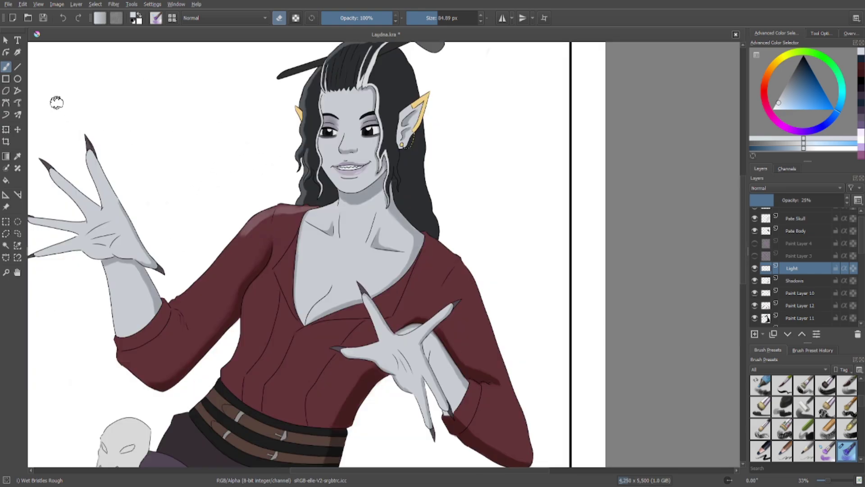
scroll(191, 159, "up", 3)
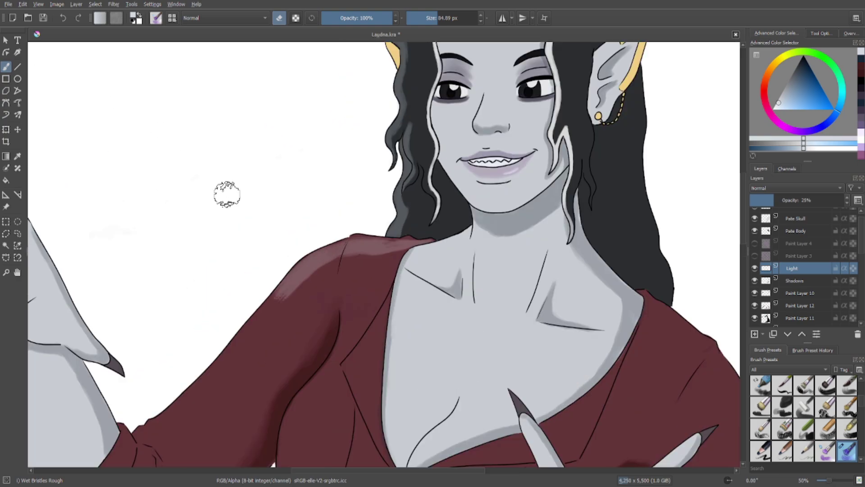
mouse_move(355, 115)
left_mouse_down()
mouse_move(328, 113)
mouse_move(319, 157)
mouse_move(324, 177)
left_mouse_up()
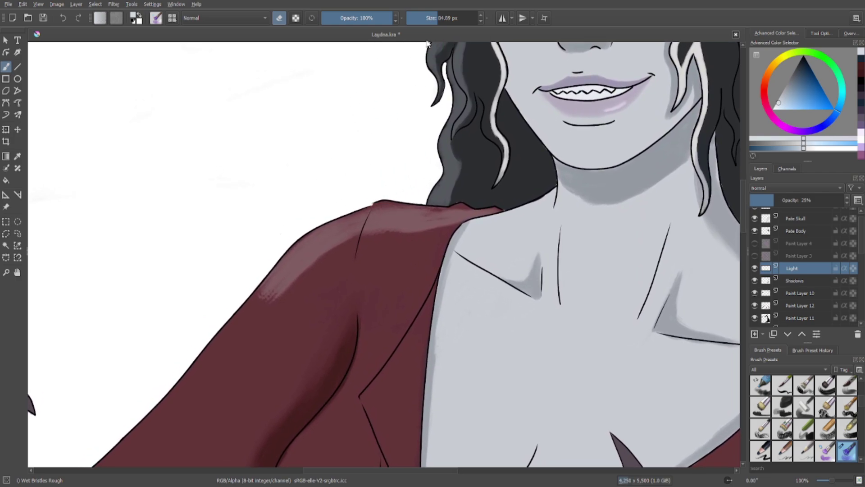
Trim the lower edge of the shoulder highlight with an 81.26 px eraser and add fine strokes with a 9.29 px brush.
left_click(421, 20)
left_click(437, 18)
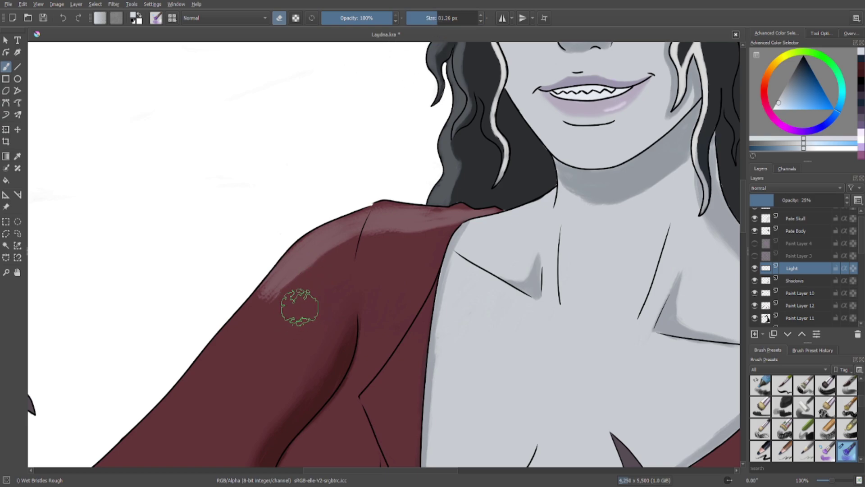
mouse_move(327, 270)
left_mouse_down()
mouse_move(380, 241)
mouse_move(431, 244)
left_mouse_up()
left_click_drag(412, 18, 296, 29)
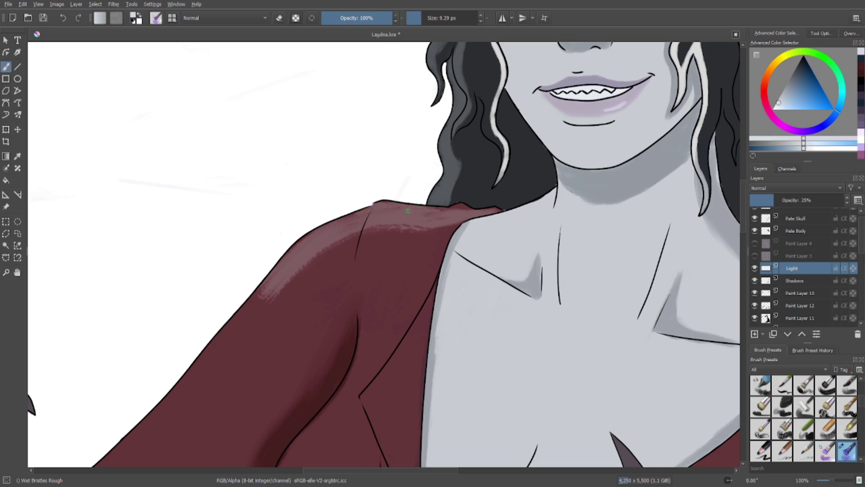
left_click_drag(124, 163, 367, 204)
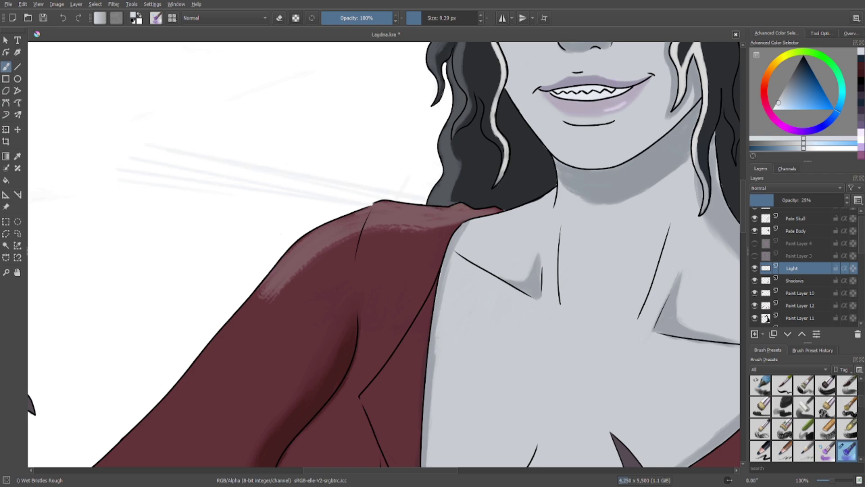
Erase the stray lines on the white background above the shoulder with a 143.48 px eraser.
left_click(279, 17)
left_click(443, 18)
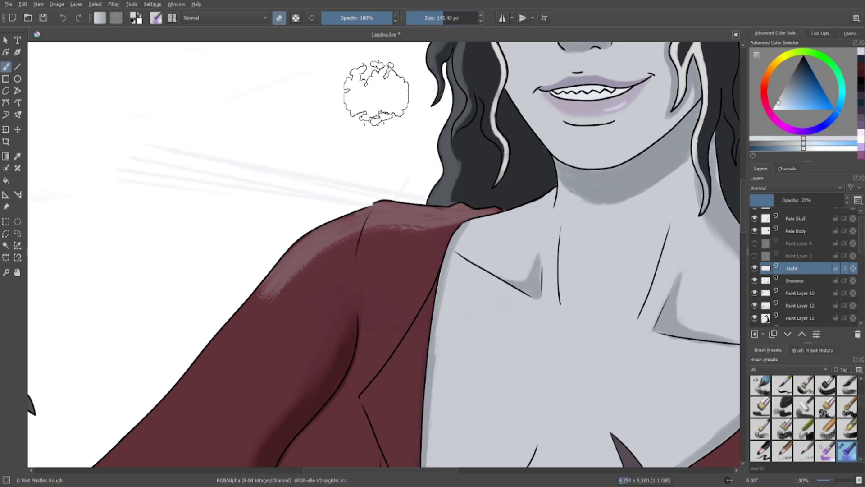
mouse_move(116, 163)
left_mouse_down()
mouse_move(226, 194)
mouse_move(306, 189)
mouse_move(382, 163)
mouse_move(401, 164)
mouse_move(383, 156)
mouse_move(414, 45)
left_mouse_up()
Extend the blouse highlight from the shoulder down the outer edge of the upper arm with a 23.55 px brush.
left_click(426, 19)
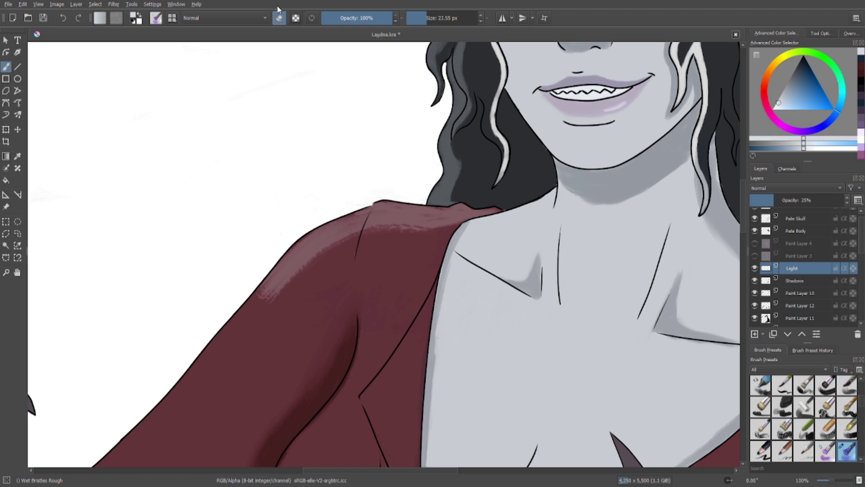
key("e")
left_click_drag(278, 284, 196, 374)
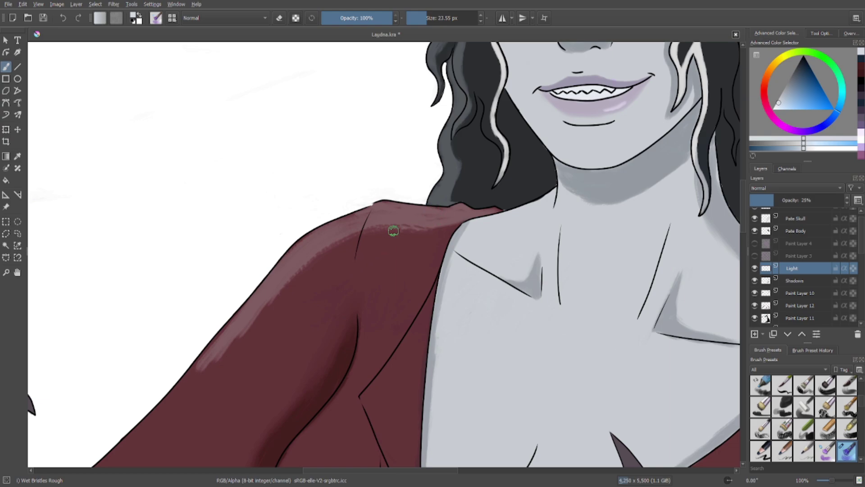
Paint the blouse highlight down the outer sleeve to the elbow and over the elbow folds with a 23.55 px brush.
mouse_move(293, 297)
left_mouse_down()
mouse_move(367, 228)
mouse_move(532, 112)
left_mouse_up()
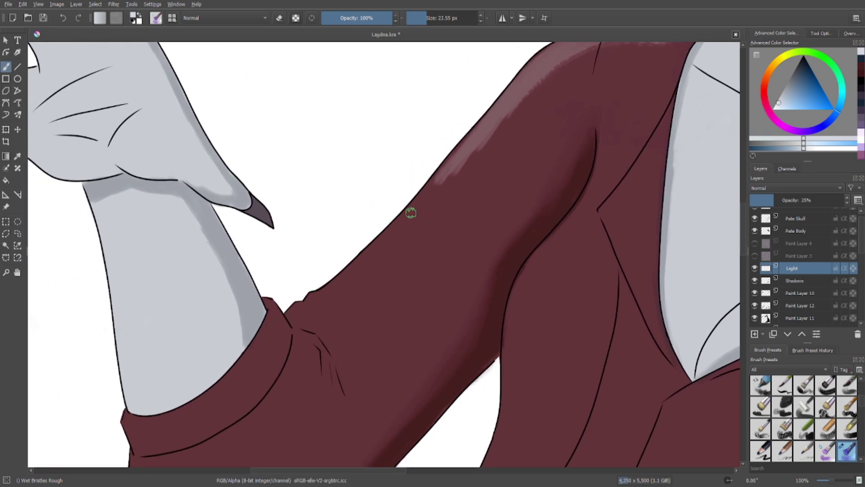
mouse_move(491, 134)
left_mouse_down()
mouse_move(433, 195)
mouse_move(473, 140)
mouse_move(363, 274)
mouse_move(346, 278)
mouse_move(378, 245)
mouse_move(325, 296)
mouse_move(288, 313)
mouse_move(305, 309)
mouse_move(300, 320)
mouse_move(314, 310)
mouse_move(290, 323)
mouse_move(268, 301)
mouse_move(291, 332)
mouse_move(304, 318)
mouse_move(294, 325)
mouse_move(316, 340)
mouse_move(322, 371)
mouse_move(320, 345)
mouse_move(337, 375)
mouse_move(314, 332)
mouse_move(301, 329)
mouse_move(321, 333)
mouse_move(300, 321)
mouse_move(333, 301)
left_mouse_up()
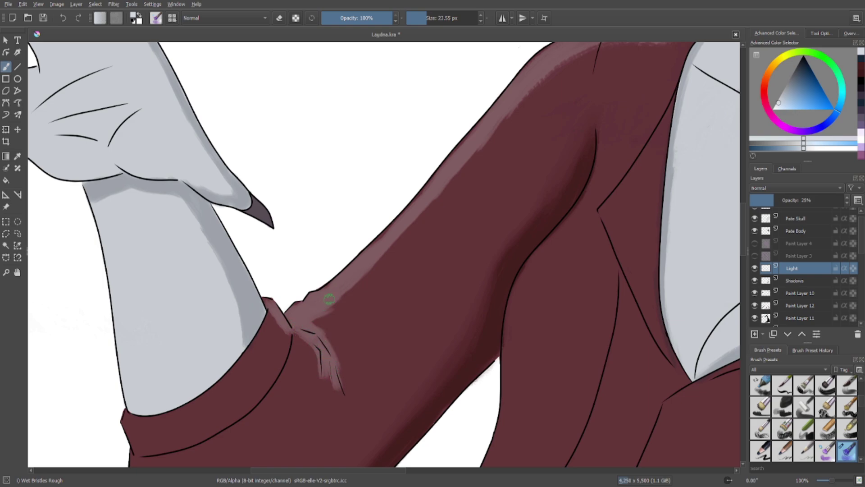
scroll(329, 298, "down", 6)
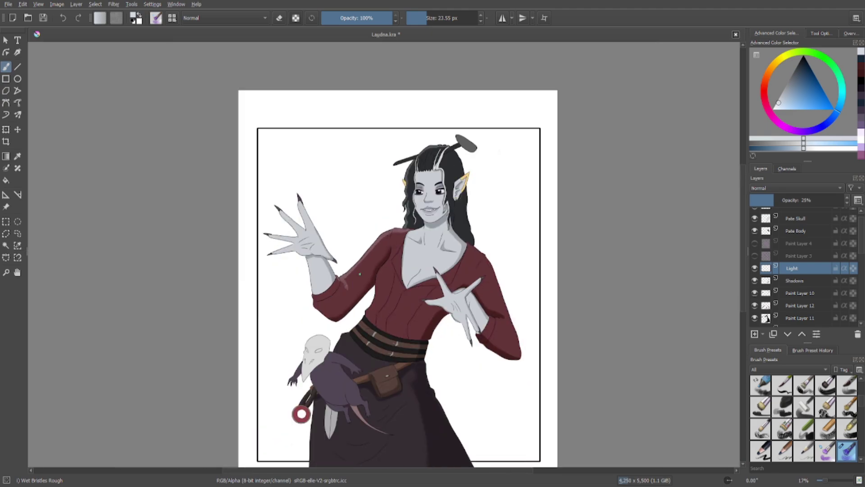
Widen the highlight along the outer edge of the raised arm's sleeve with the 23.55 px brush.
left_click_drag(374, 272, 316, 268)
scroll(313, 265, "up", 5)
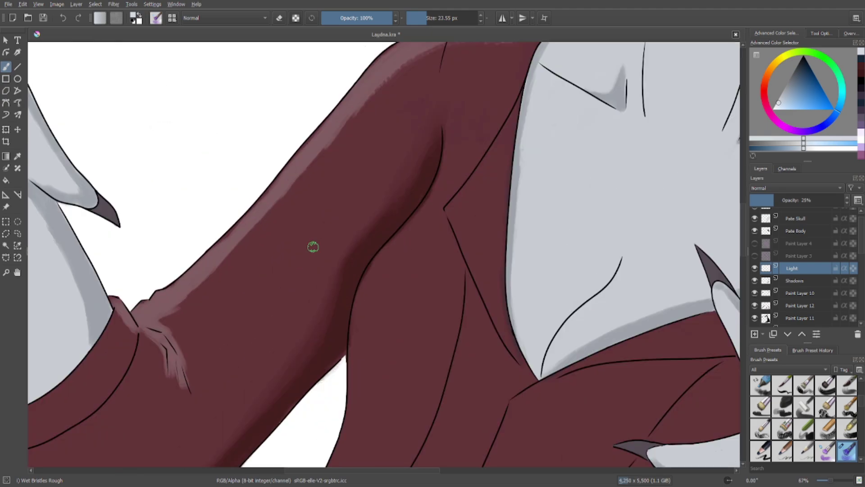
mouse_move(336, 130)
left_mouse_down()
mouse_move(276, 212)
mouse_move(189, 295)
left_mouse_up()
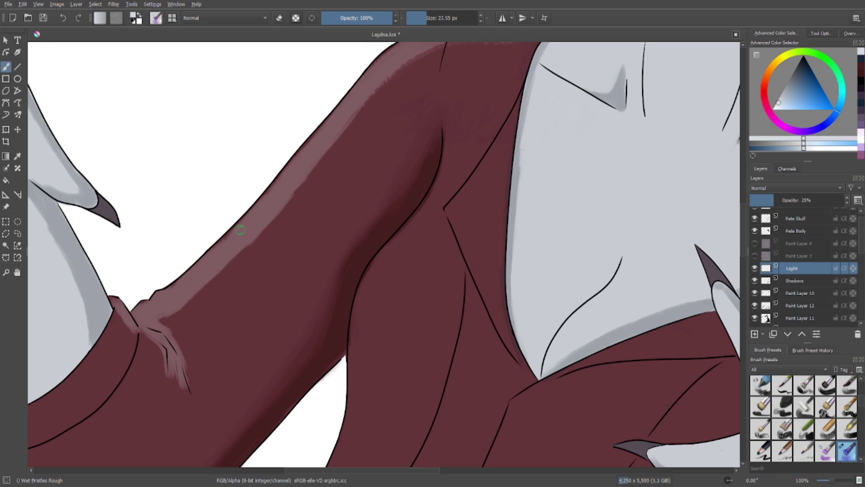
scroll(266, 270, "down", 1)
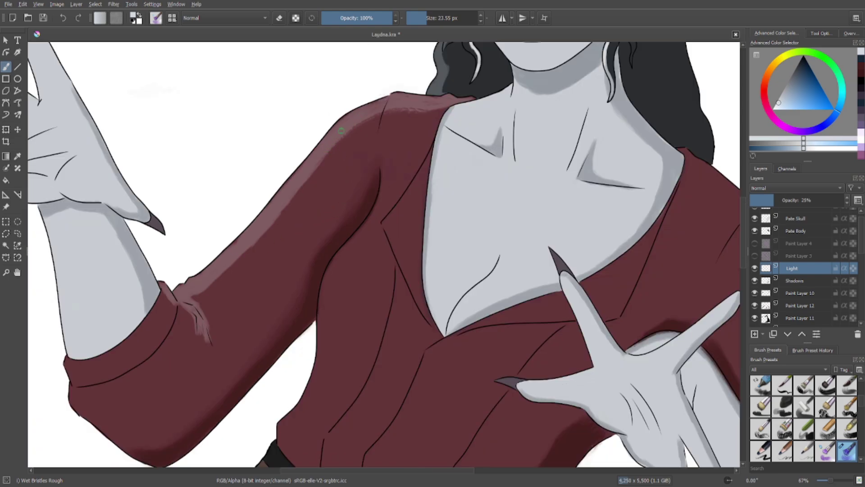
scroll(431, 98, "down", 3)
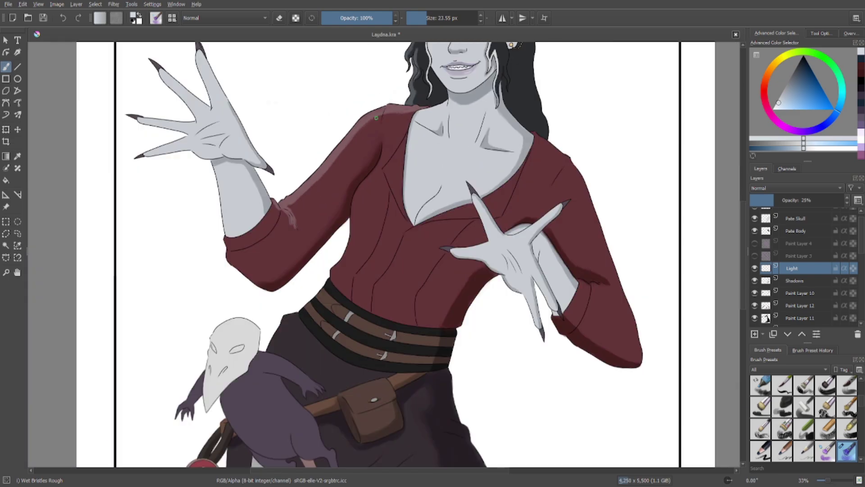
left_click_drag(346, 123, 407, 180)
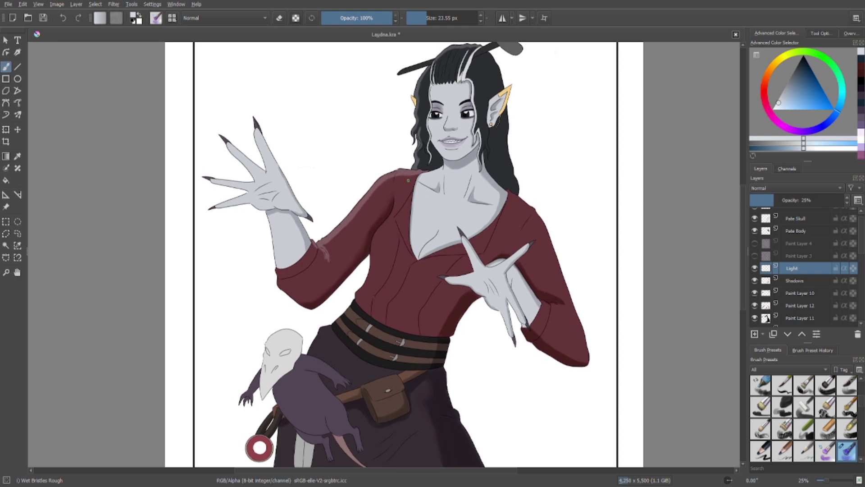
Try softening the elbow highlight with the Ink-3 Gpen brush and eraser at 182.17 px and 50% opacity, undoing both attempts.
left_click(356, 20)
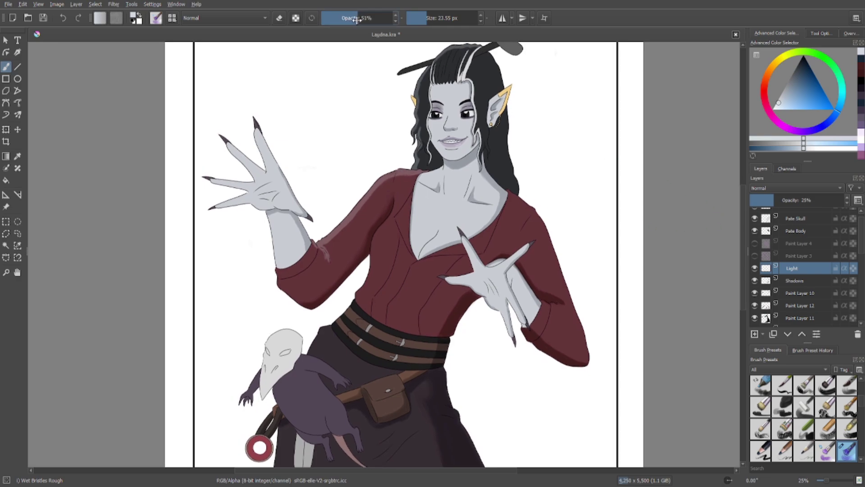
right_click(366, 111)
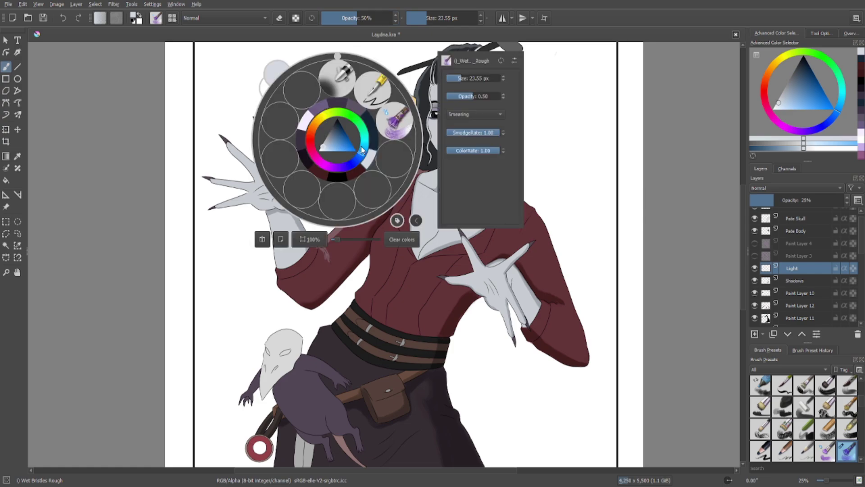
left_click(369, 88)
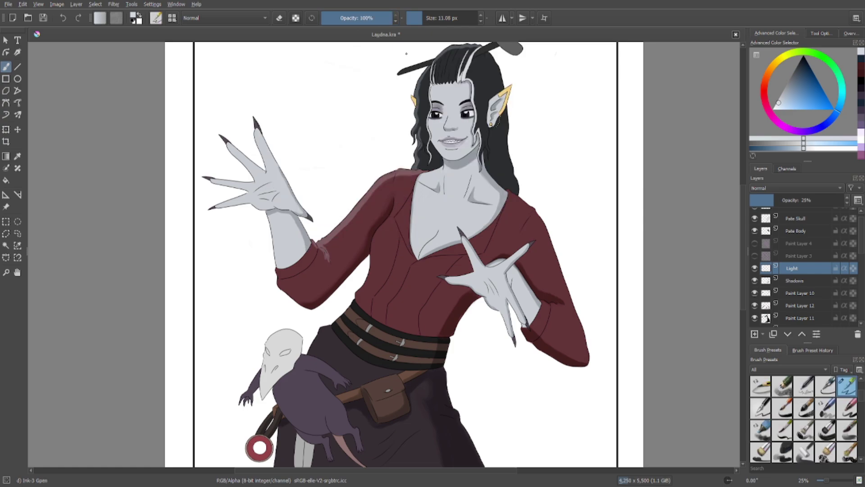
left_click(446, 20)
left_click(355, 20)
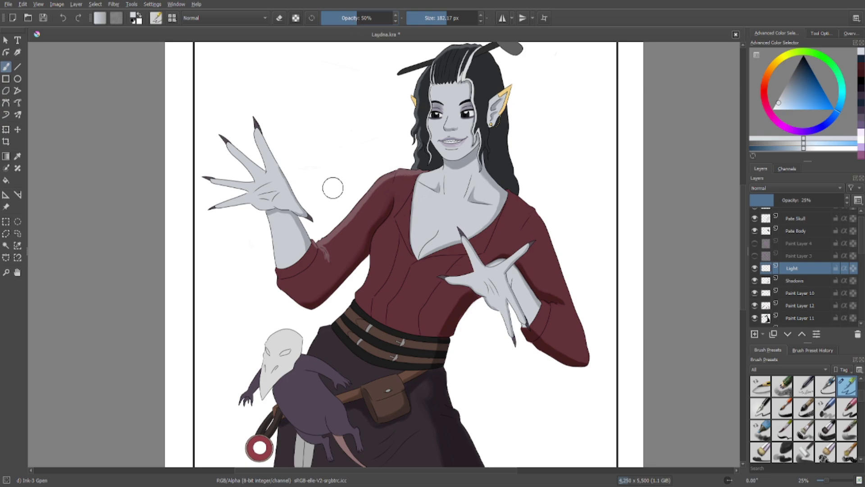
mouse_move(321, 212)
left_mouse_down()
mouse_move(306, 261)
mouse_move(326, 245)
left_mouse_up()
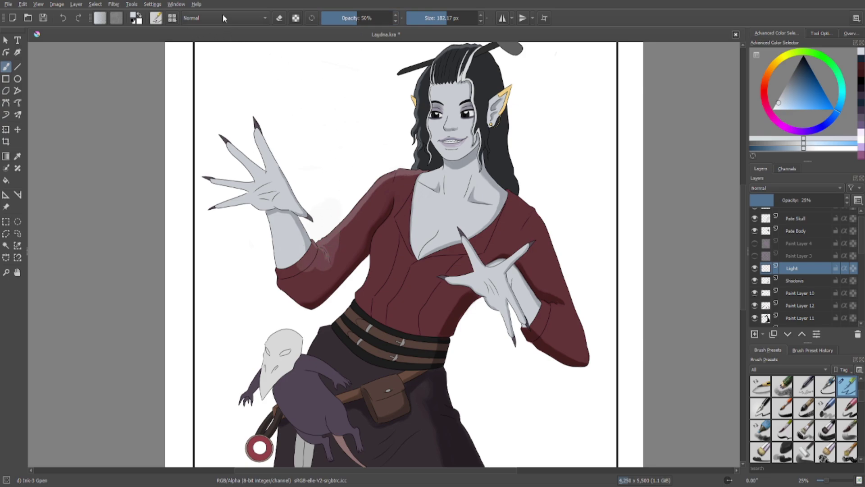
left_click(65, 21)
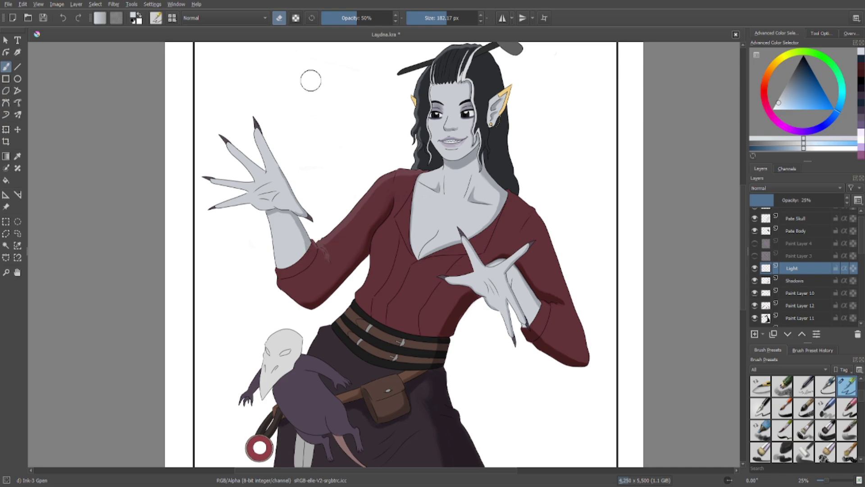
left_click(279, 18)
left_click(63, 18)
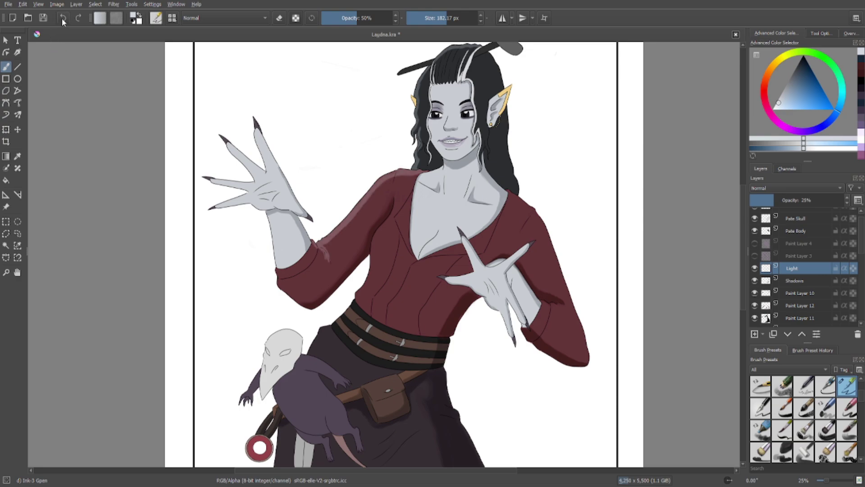
Switch to the Wet Bristles Rough brush at 137.33 px and 50% opacity and try blending the sleeve highlight.
left_click_drag(345, 21, 392, 19)
scroll(297, 274, "up", 1)
scroll(339, 285, "up", 1)
right_click(375, 257)
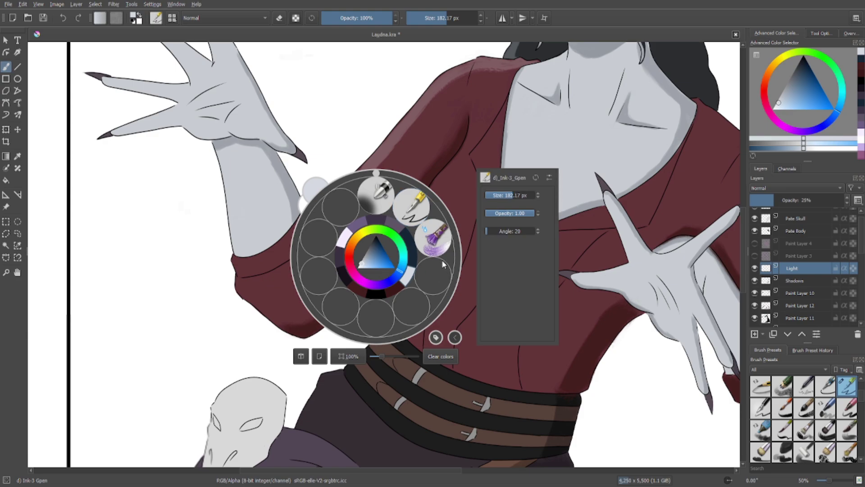
left_click(436, 248)
left_click(444, 18)
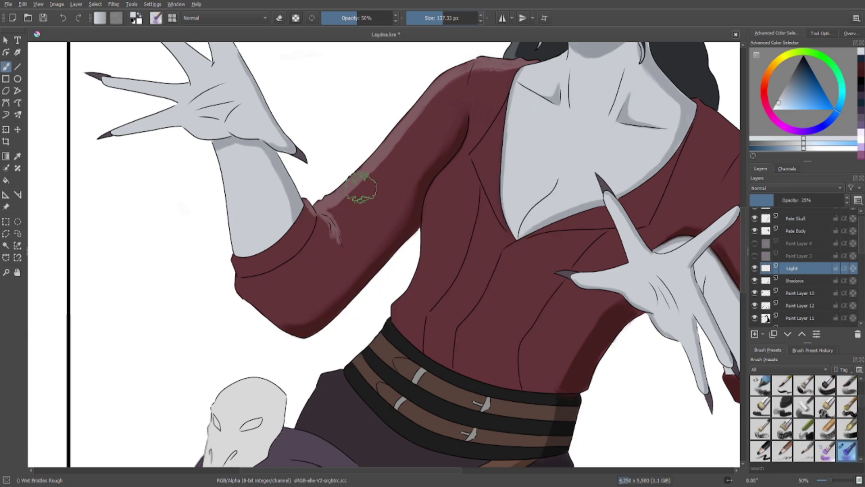
mouse_move(328, 238)
left_mouse_down()
mouse_move(346, 239)
mouse_move(342, 217)
left_mouse_up()
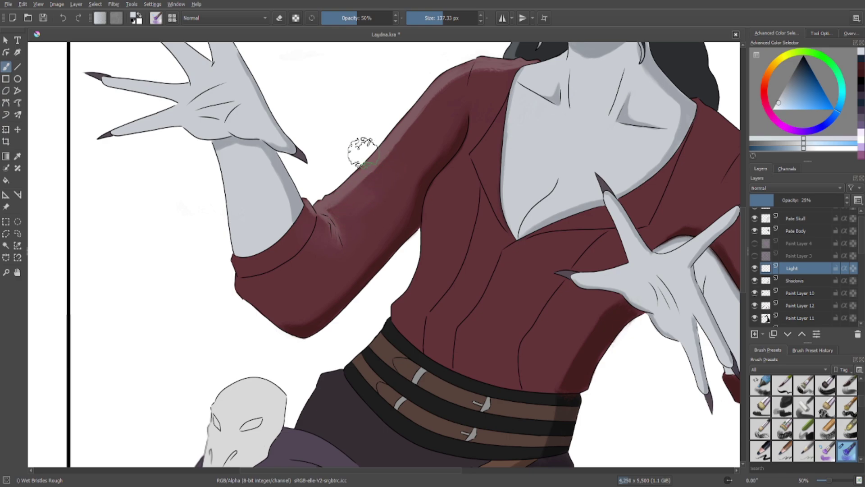
Soften the highlights on the sleeve, elbow folds and shoulder with a 137.33 px eraser at 50% opacity.
left_click(279, 18)
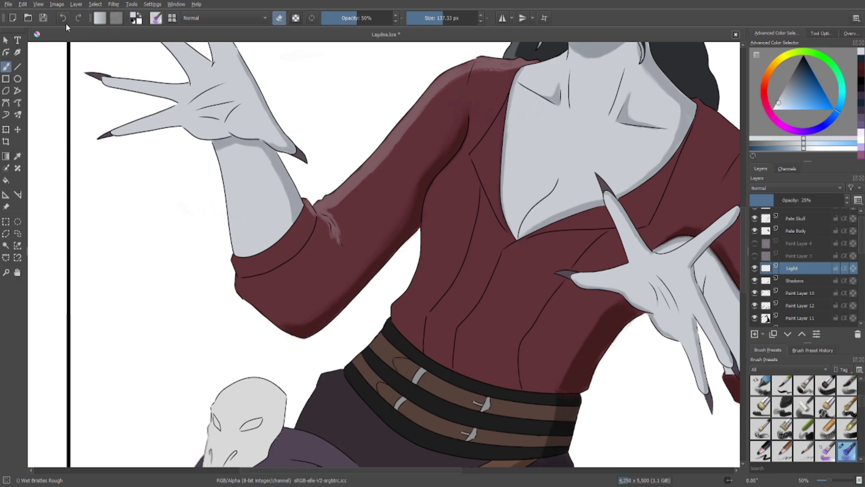
mouse_move(308, 226)
left_mouse_down()
mouse_move(336, 236)
mouse_move(348, 222)
mouse_move(341, 207)
mouse_move(381, 175)
mouse_move(394, 155)
mouse_move(343, 208)
mouse_move(428, 107)
mouse_move(461, 85)
mouse_move(494, 81)
mouse_move(452, 108)
left_mouse_up()
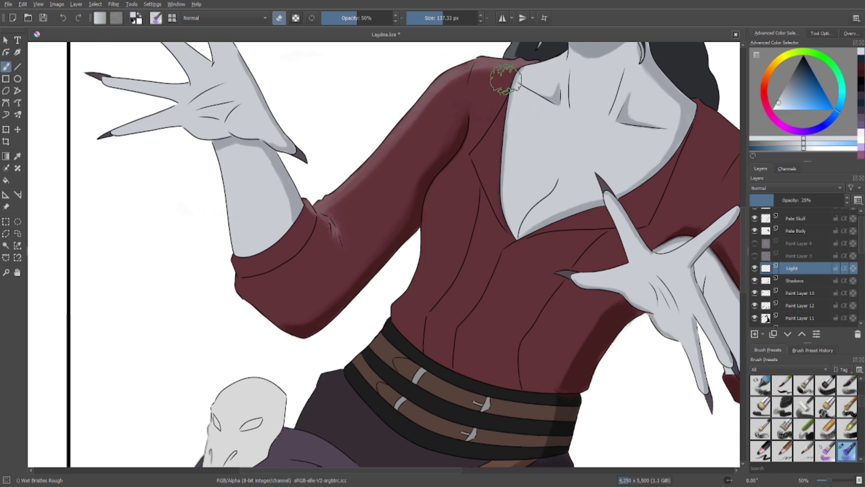
left_click(63, 18)
left_click_drag(469, 83, 512, 80)
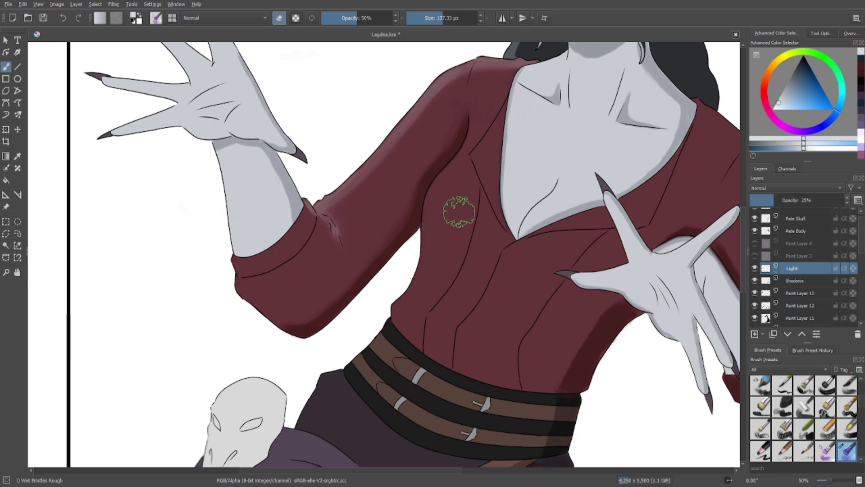
left_click_drag(584, 292, 344, 270)
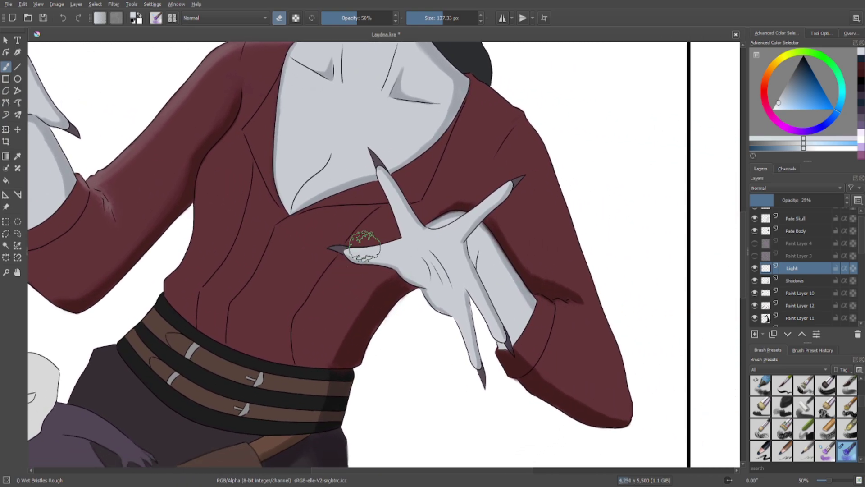
scroll(355, 253, "down", 2)
scroll(260, 234, "up", 6)
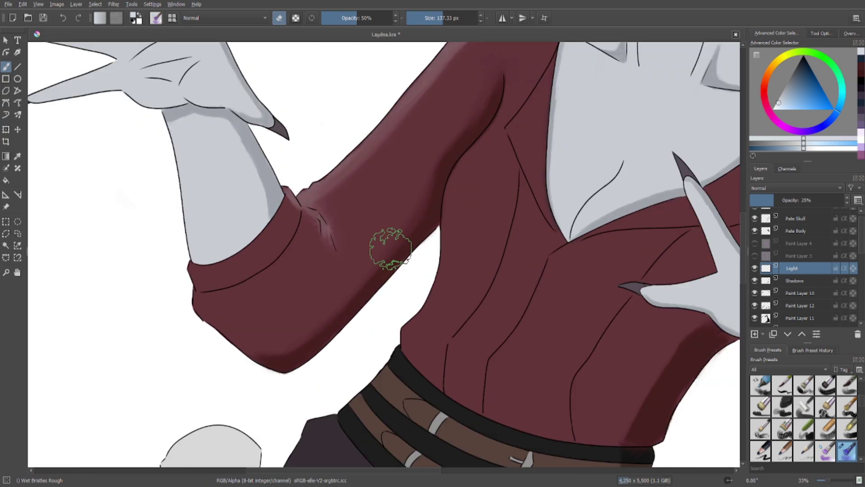
Rebuild the highlight around the elbow fold lines with a 19.15 px brush at 74% opacity.
left_click_drag(330, 14, 424, 18)
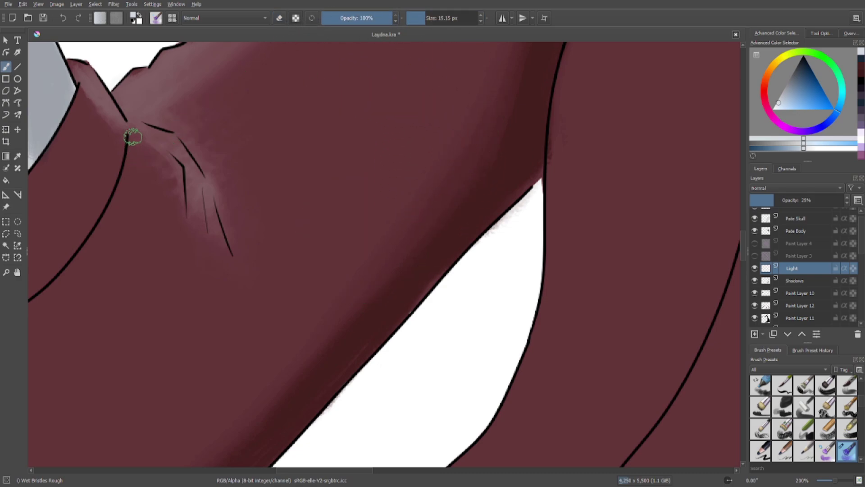
left_click(354, 18)
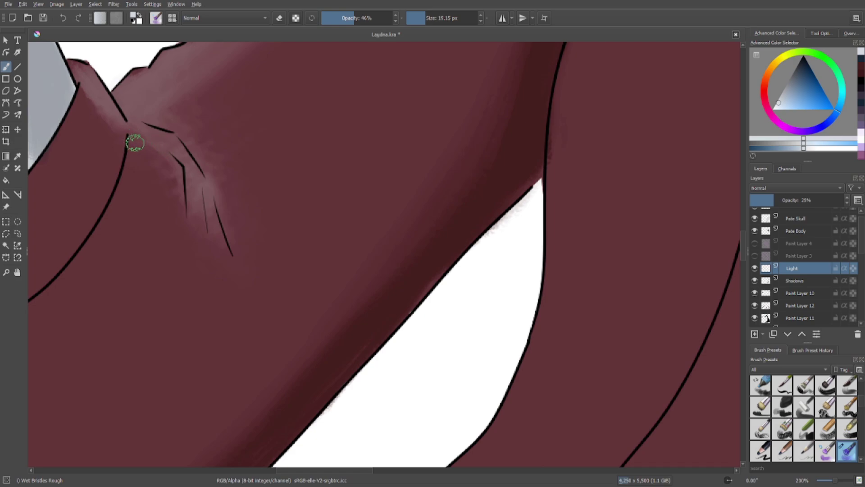
left_click(373, 18)
left_click_drag(124, 136, 173, 185)
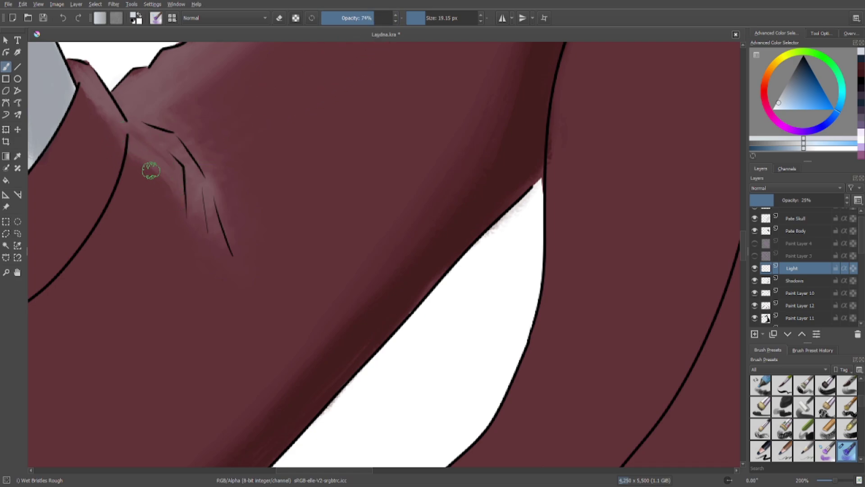
left_click_drag(200, 227, 221, 242)
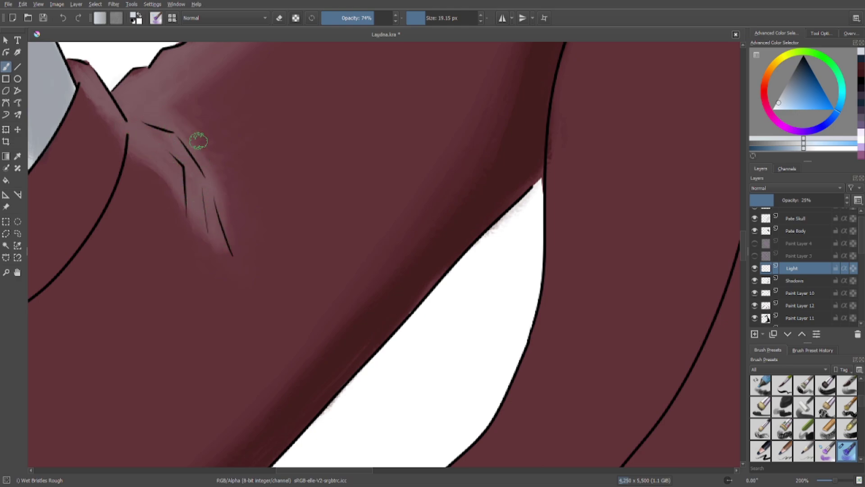
left_click_drag(195, 139, 228, 202)
left_click_drag(178, 107, 205, 135)
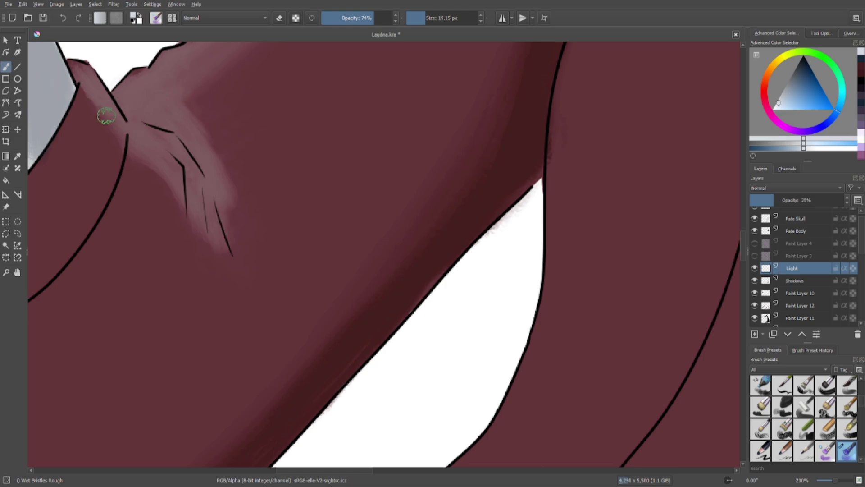
Trim and break up the elbow fold highlight with a 19.15 px eraser at 74% opacity.
key("e")
mouse_move(198, 109)
left_mouse_down()
mouse_move(237, 162)
mouse_move(248, 196)
mouse_move(232, 200)
mouse_move(236, 170)
mouse_move(219, 143)
mouse_move(247, 227)
left_mouse_up()
key("minus")
key("minus")
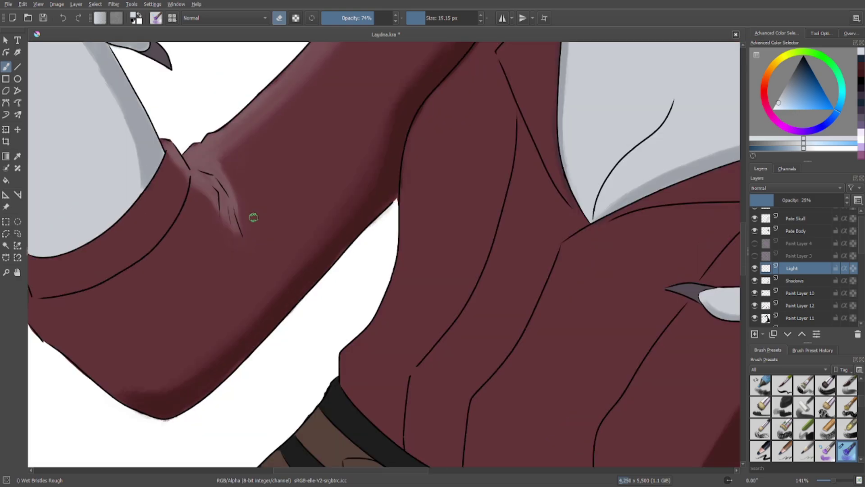
key("minus")
key("minus")
key("minus")
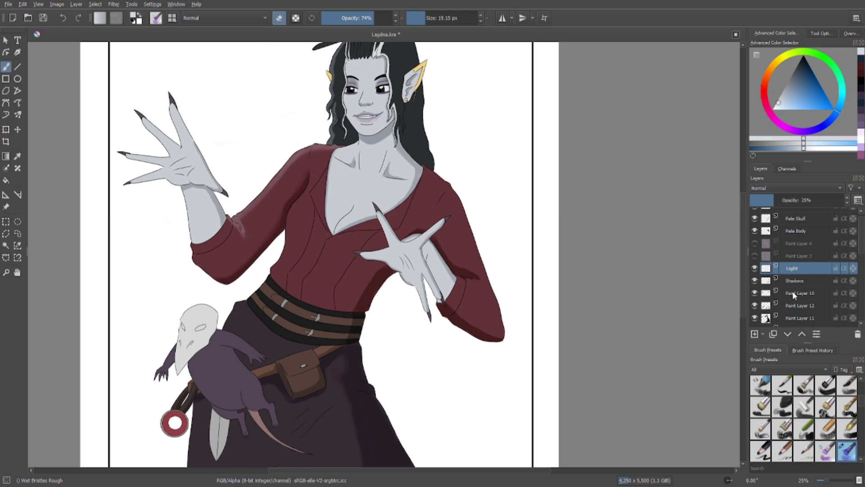
Select Paint Layer 12 and toggle its visibility off and on to check its shading.
left_click(797, 305)
left_click(755, 306)
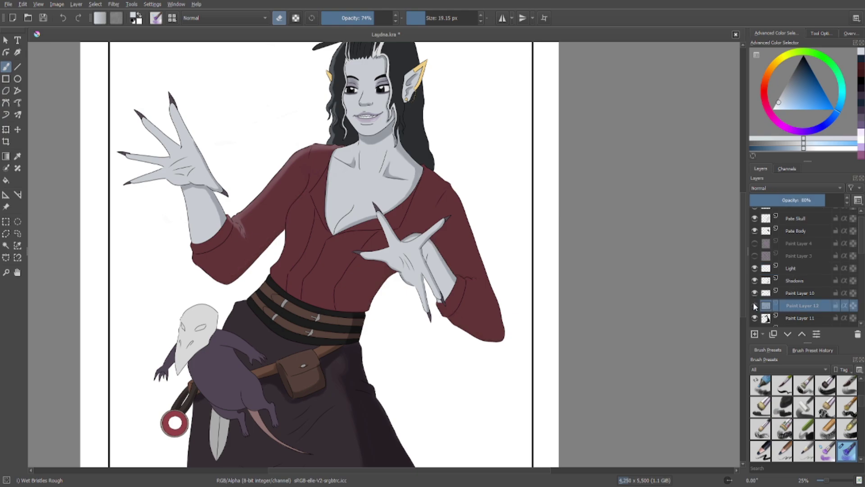
left_click(755, 306)
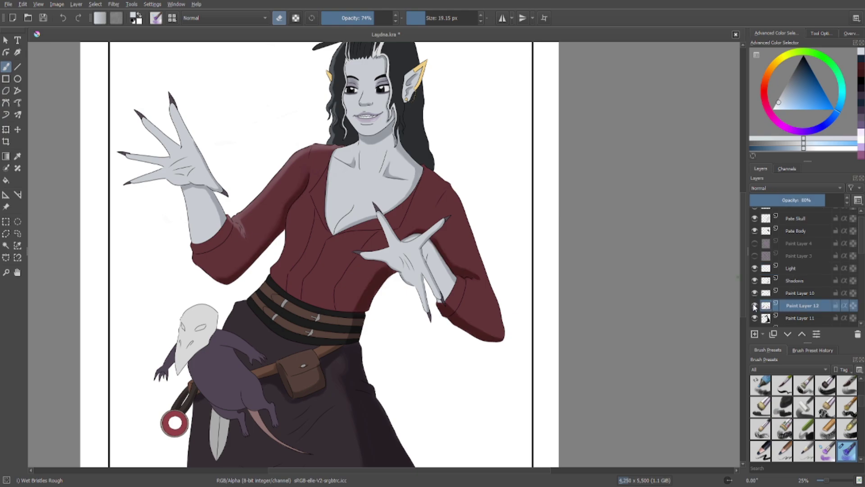
Try Paint Layer 12 at 100% opacity and sample the dark red of the blouse as the painting colour.
left_click(860, 83)
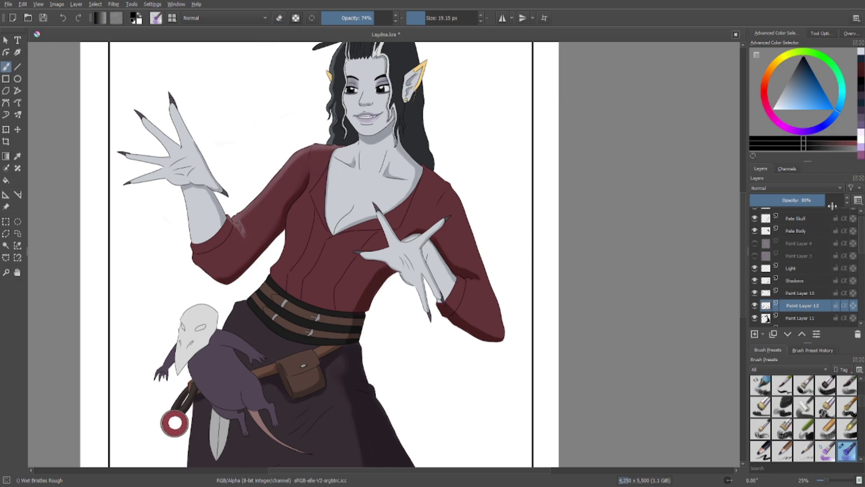
left_click_drag(832, 206, 852, 208)
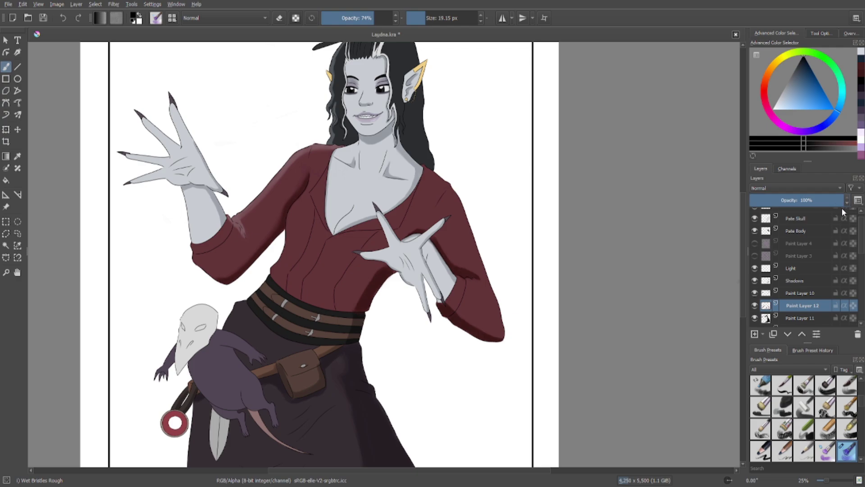
left_click(348, 261, "ctrl")
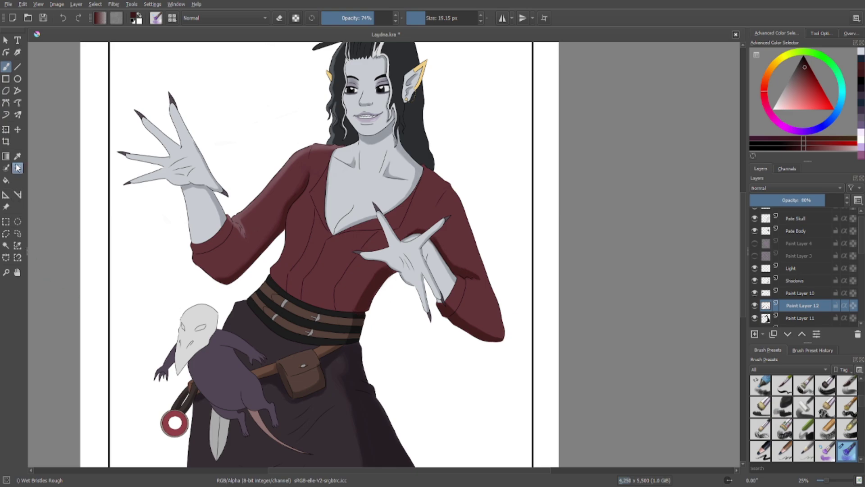
Shade the outer edge of the collar flap on the raised-arm side in dark red with a 19.15 px brush at 100% opacity.
scroll(316, 192, "up", 3)
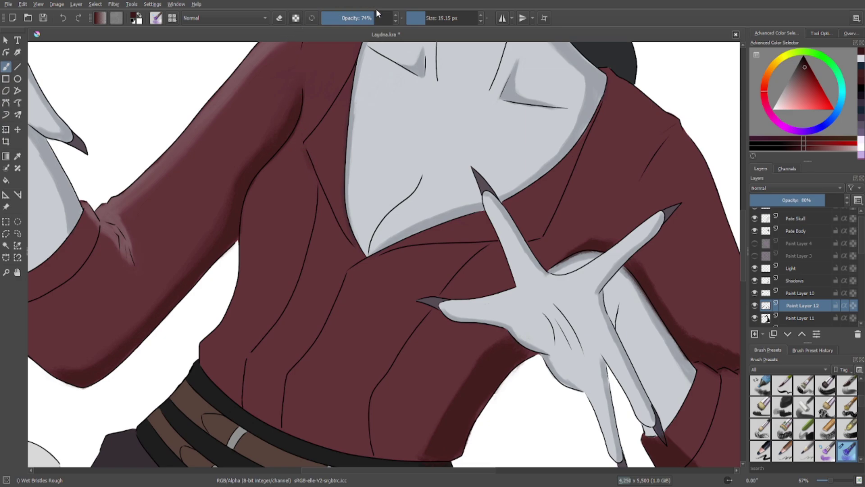
left_click_drag(376, 13, 394, 16)
left_click_drag(299, 141, 332, 218)
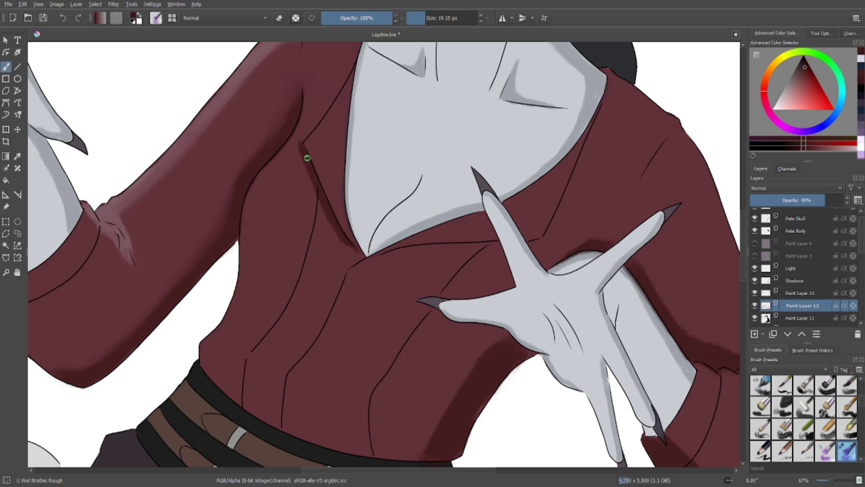
mouse_move(346, 73)
left_mouse_down()
mouse_move(315, 120)
mouse_move(322, 108)
left_mouse_up()
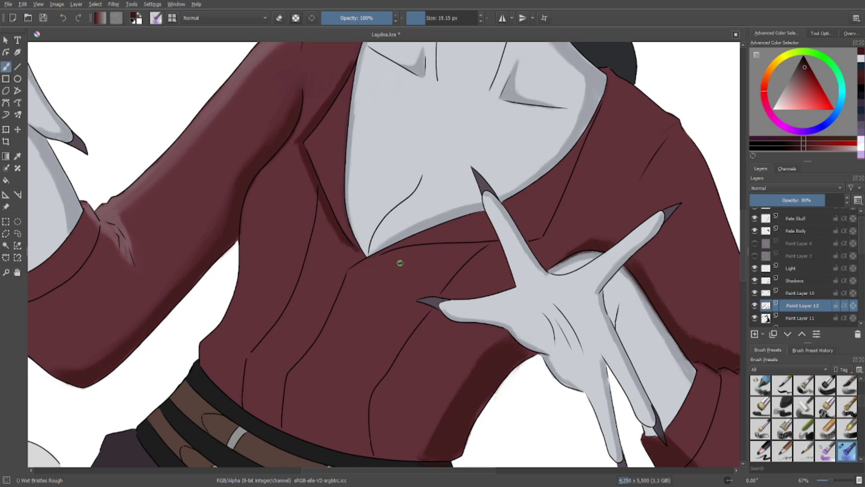
Begin the dark shadow under the neckline overlap and undo the stray line across the sleeve along with its 74.29 px erasing.
mouse_move(381, 259)
left_mouse_down()
mouse_move(431, 249)
mouse_move(365, 260)
left_mouse_up()
left_click(279, 18)
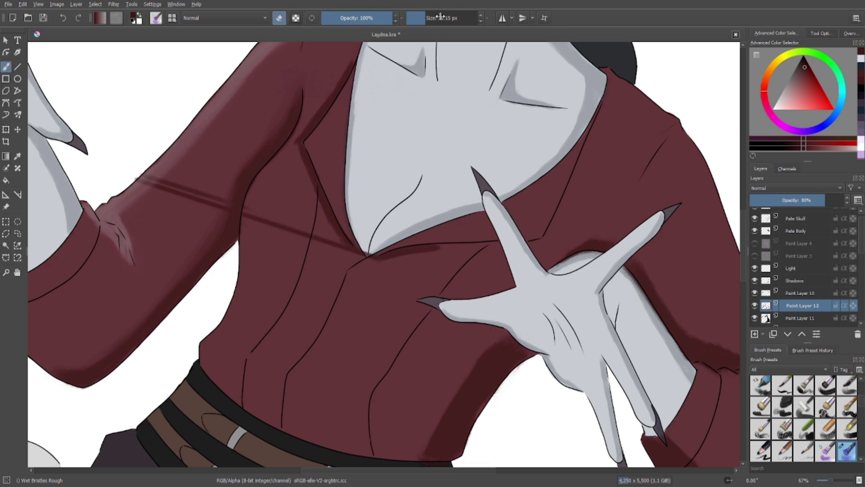
left_click_drag(441, 17, 436, 18)
mouse_move(129, 174)
left_mouse_down()
mouse_move(213, 200)
mouse_move(148, 166)
mouse_move(227, 187)
mouse_move(250, 214)
left_mouse_up()
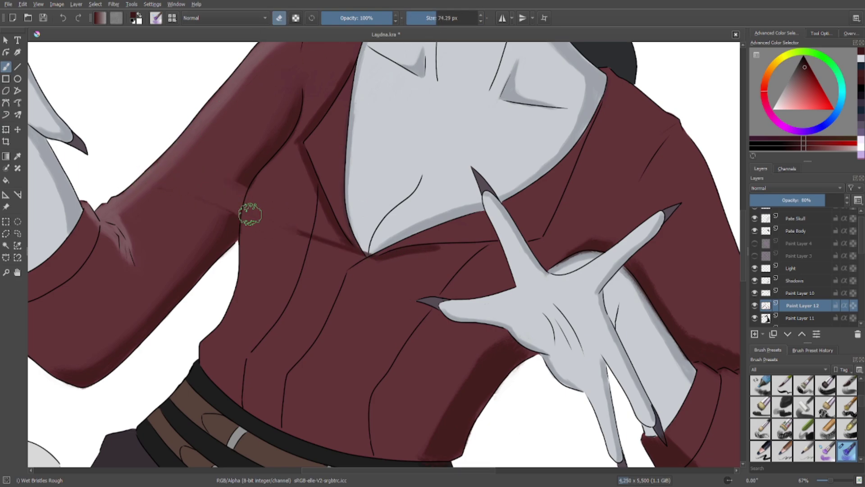
left_click(63, 18)
left_click(63, 18)
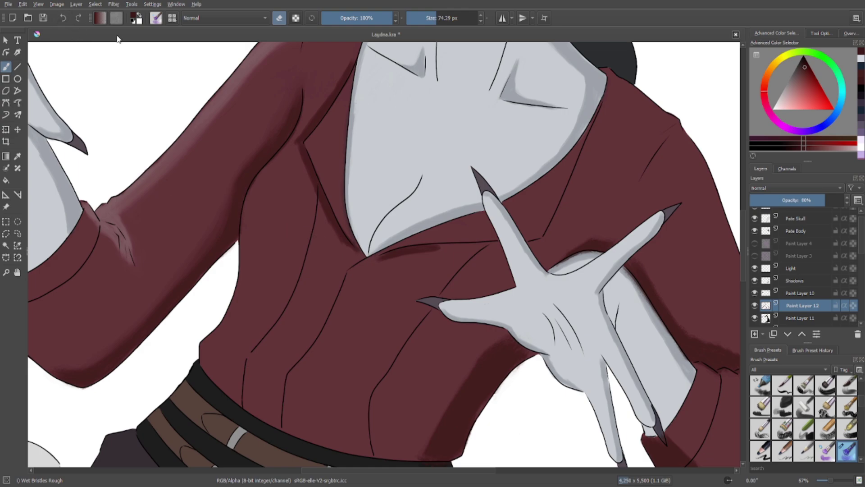
Extend the shadow under the neckline overlap towards the front hand with a 30.41 px brush, undoing stray strokes across the chest.
left_click(428, 17)
left_click(423, 254, "shift")
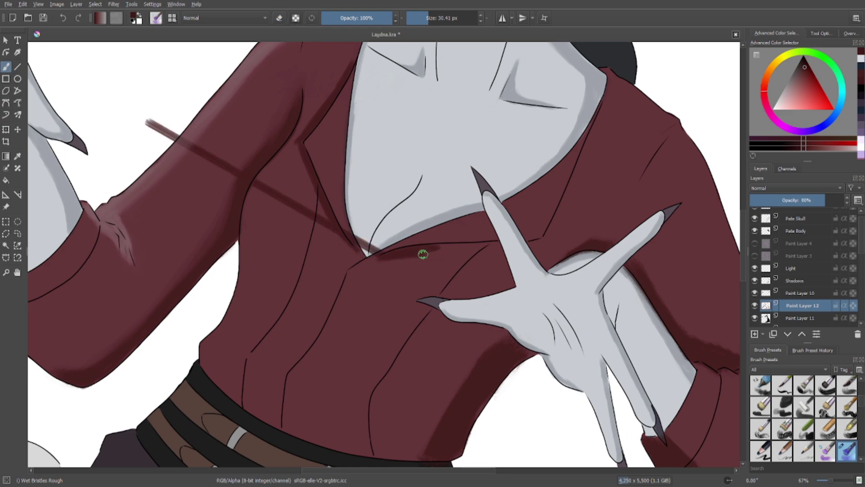
left_click(63, 18)
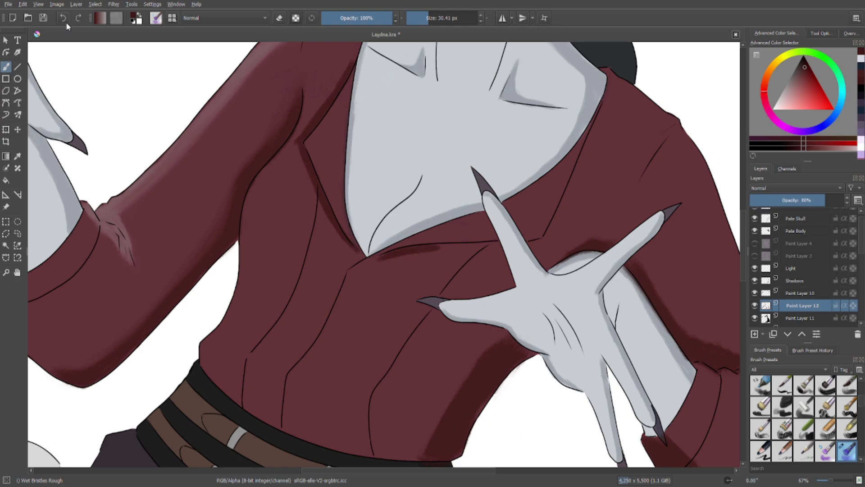
left_click(451, 249, "shift")
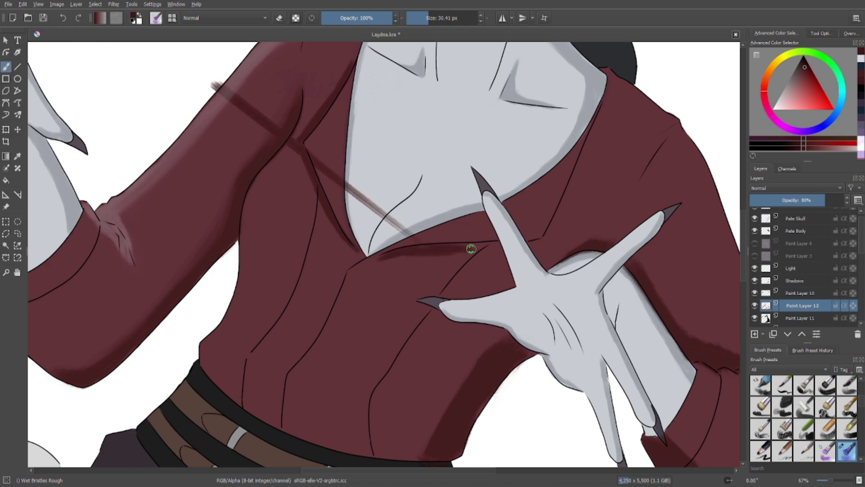
left_click(59, 18)
left_click(64, 19)
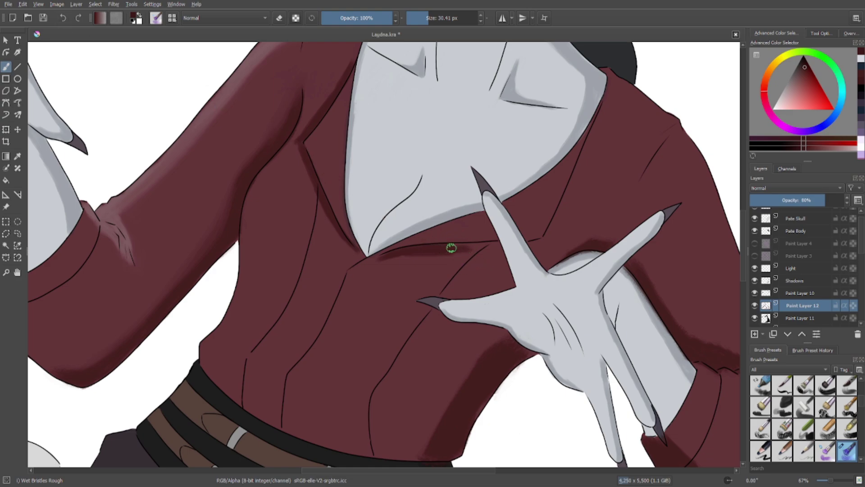
mouse_move(450, 248)
left_mouse_down()
mouse_move(494, 247)
mouse_move(460, 248)
left_mouse_up()
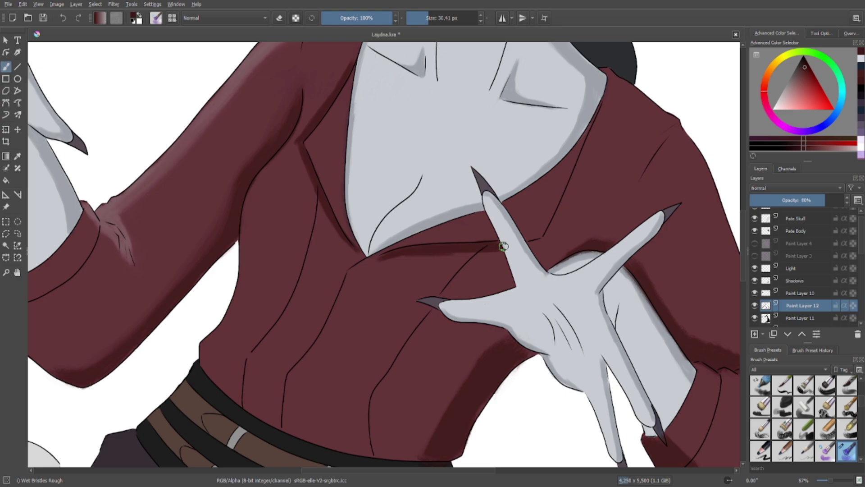
Undo the stray stroke over the chest and shade the outer edge of the collar flap above the front hand.
key("ctrl+shift+z")
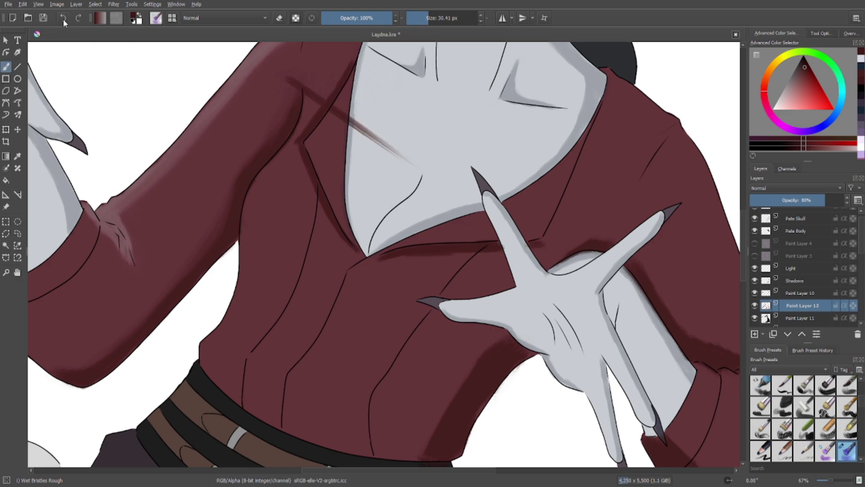
key("ctrl+z")
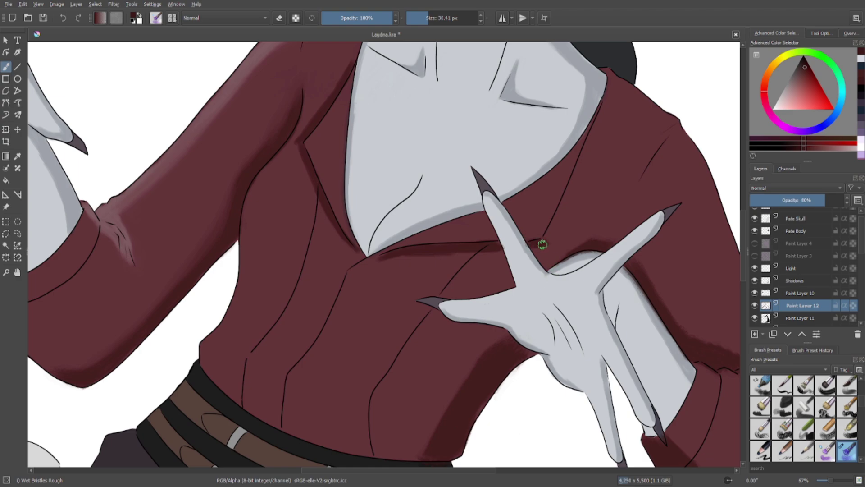
mouse_move(543, 244)
left_mouse_down()
mouse_move(566, 203)
mouse_move(581, 199)
mouse_move(550, 224)
mouse_move(588, 153)
mouse_move(585, 166)
mouse_move(593, 122)
mouse_move(550, 220)
mouse_move(575, 192)
mouse_move(547, 239)
mouse_move(531, 248)
left_mouse_up()
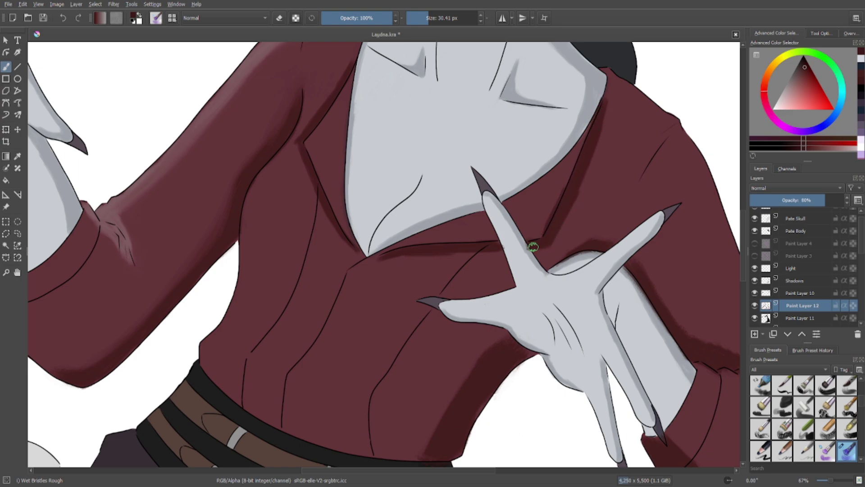
Switch the 30.41 px brush to eraser mode and undo the stray erasing on the sleeve and collar shading.
left_click(280, 20)
mouse_move(259, 147)
left_mouse_down()
mouse_move(307, 156)
mouse_move(295, 130)
mouse_move(274, 132)
left_mouse_up()
key("ctrl+z")
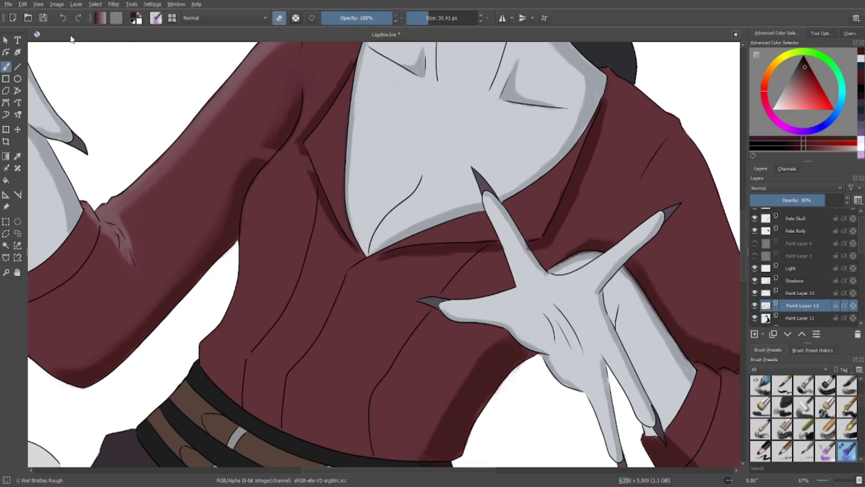
left_click(63, 18)
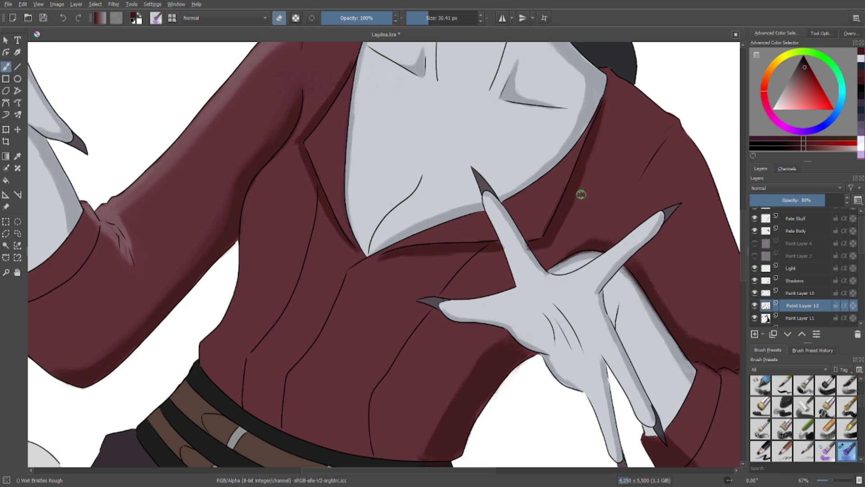
key("ctrl+z")
left_click(64, 19)
left_click(64, 21)
Trim the shadow under the neckline overlap on both sides of the front hand's finger with the 30.41 px eraser.
scroll(425, 241, "down", 4)
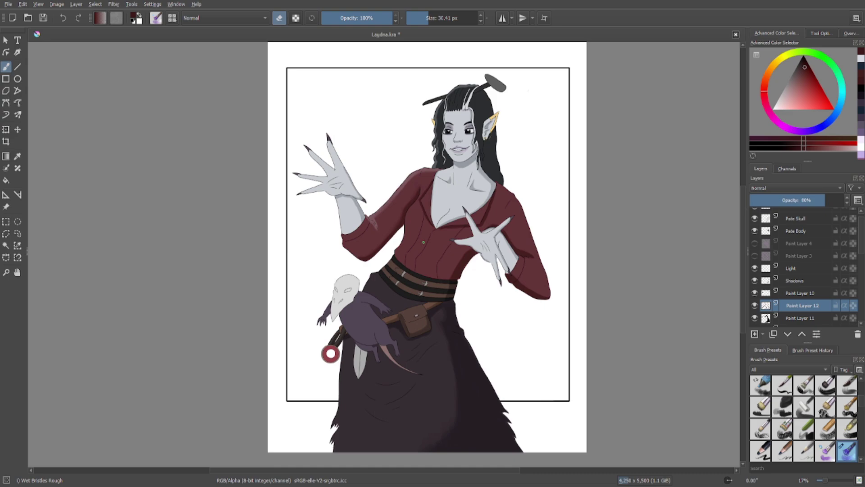
scroll(424, 242, "up", 2)
scroll(481, 209, "up", 4)
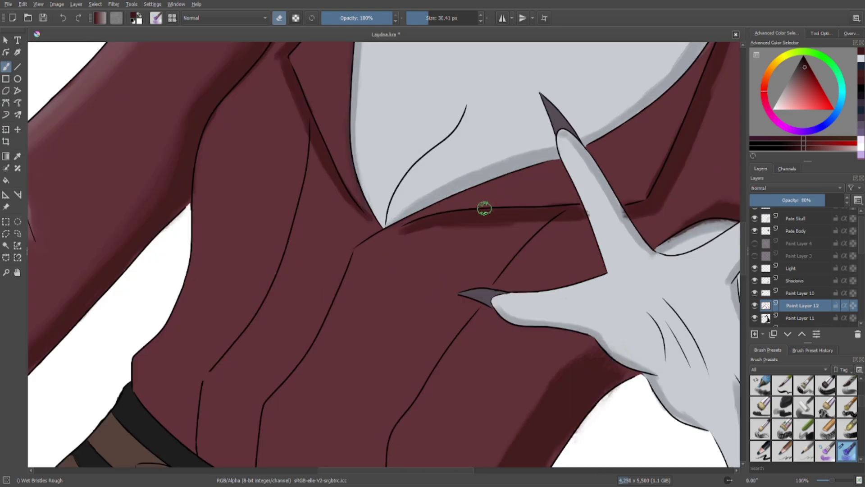
mouse_move(362, 256)
left_mouse_down()
mouse_move(393, 244)
mouse_move(363, 248)
mouse_move(444, 231)
mouse_move(609, 230)
left_mouse_up()
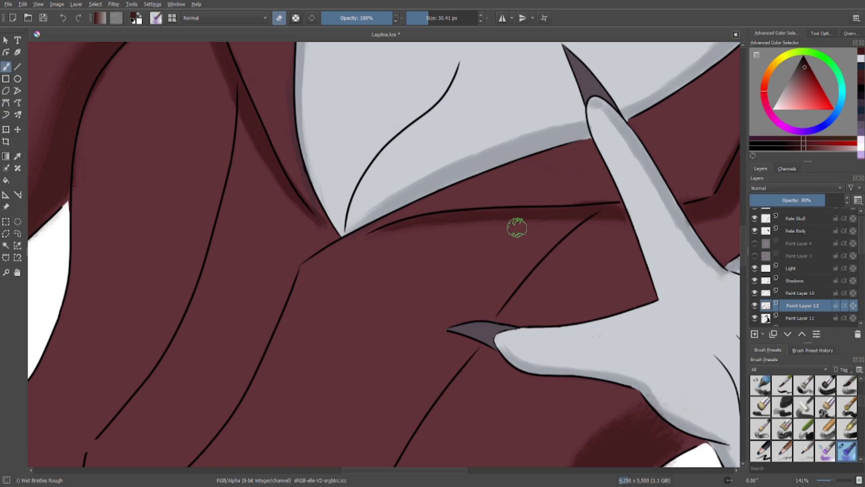
left_click_drag(562, 158, 265, 252)
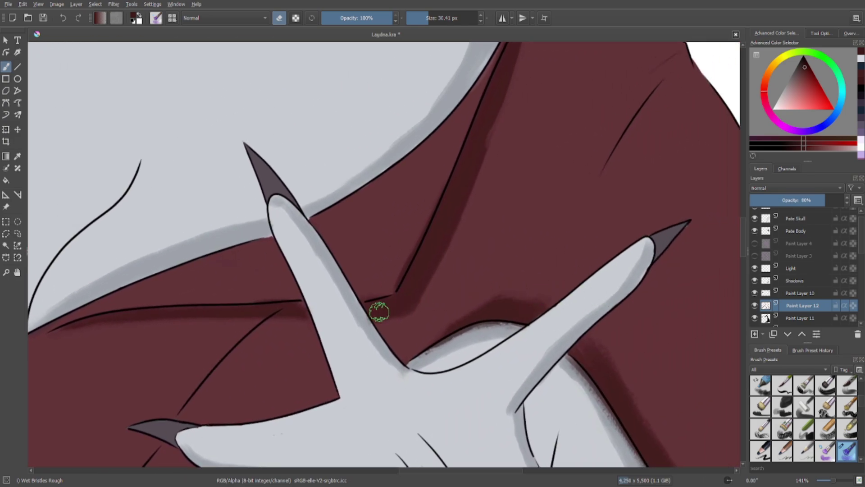
mouse_move(378, 309)
left_mouse_down()
mouse_move(378, 319)
mouse_move(432, 310)
left_mouse_up()
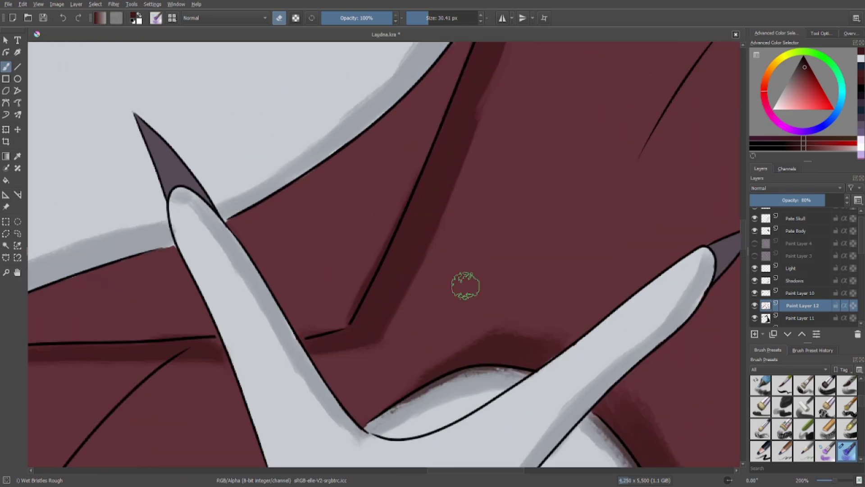
Thin and smooth the shadow along the collar flap above the front hand with the 30.41 px eraser.
key("1")
mouse_move(565, 150)
left_mouse_down()
mouse_move(562, 124)
mouse_move(509, 242)
mouse_move(469, 253)
left_mouse_up()
left_click_drag(490, 182, 457, 297)
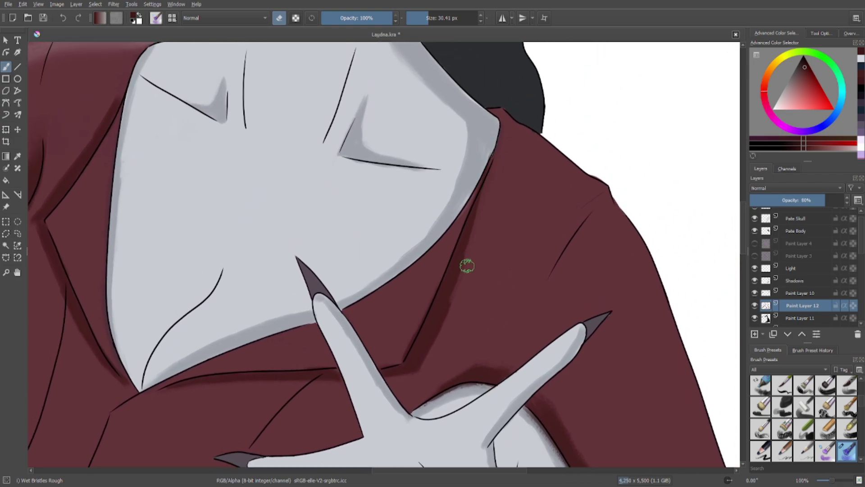
left_click_drag(468, 267, 439, 334)
left_click_drag(478, 249, 436, 345)
left_click_drag(470, 269, 425, 363)
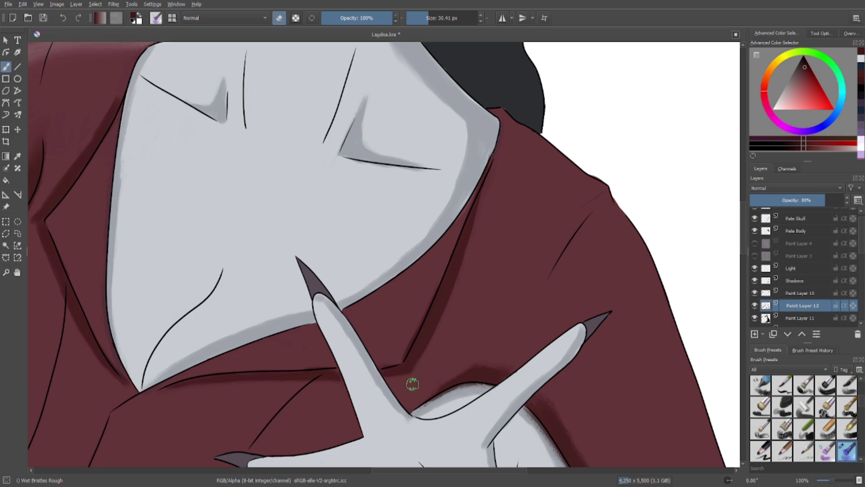
Try trimming the collar shading on the raised-arm side with the eraser and undo the stray erasing on the sleeve shadow.
scroll(363, 410, "down", 2)
left_click_drag(260, 346, 464, 392)
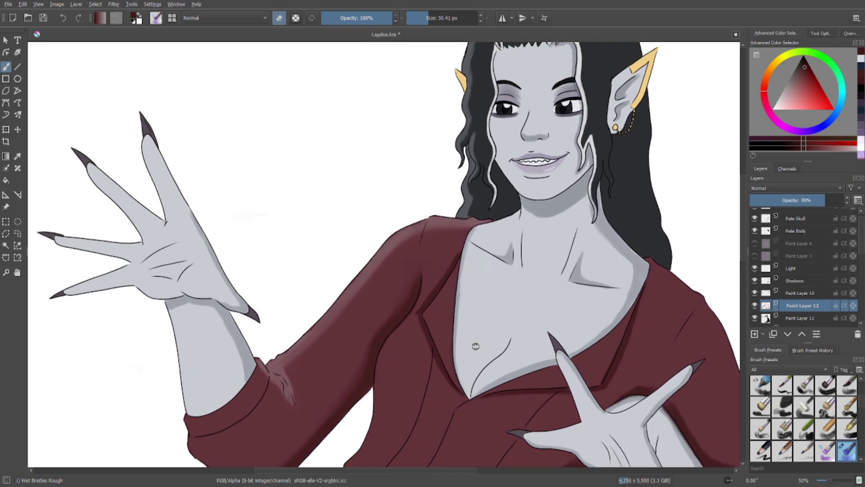
scroll(386, 233, "up", 1)
mouse_move(441, 232)
left_mouse_down()
mouse_move(391, 305)
mouse_move(389, 317)
mouse_move(422, 305)
mouse_move(393, 306)
mouse_move(408, 338)
mouse_move(394, 309)
left_mouse_up()
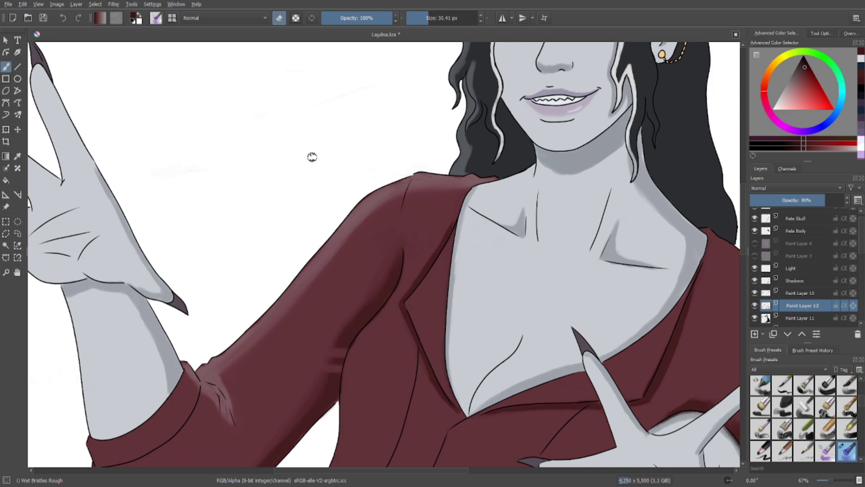
left_click(65, 19)
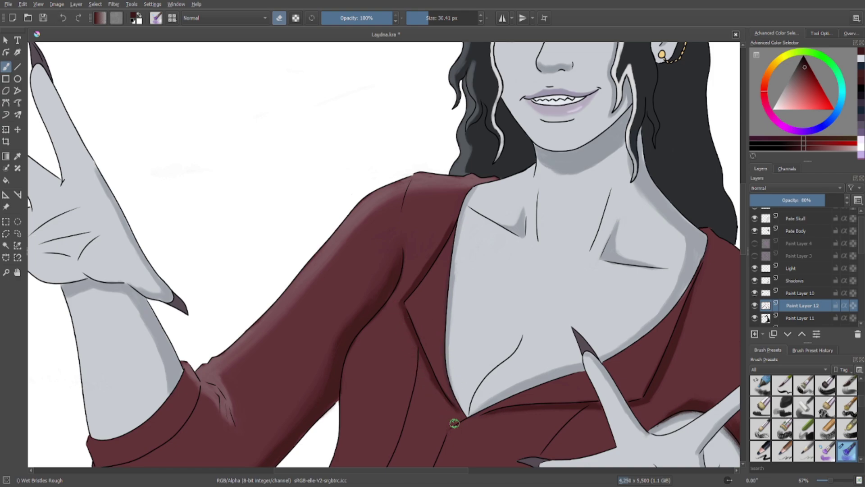
Choose the Ink-3 Gpen brush preset and set it up as a 266.24 px eraser at 52% opacity.
scroll(455, 424, "down", 3)
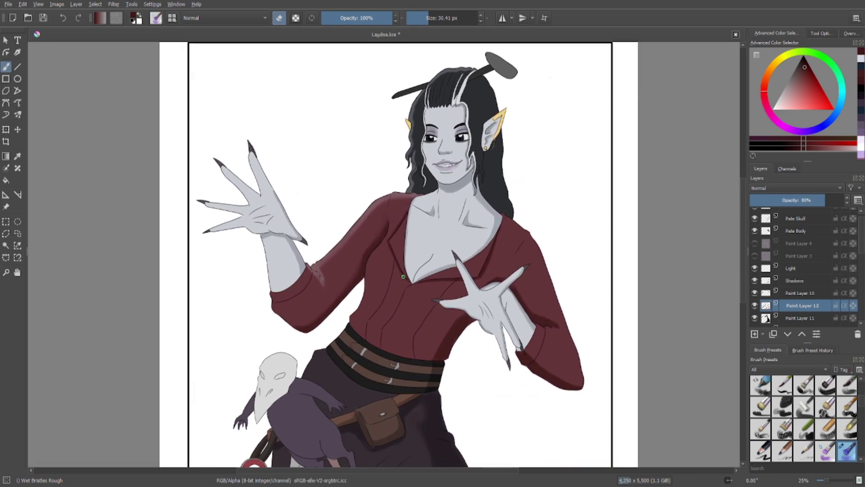
left_click_drag(359, 22, 356, 22)
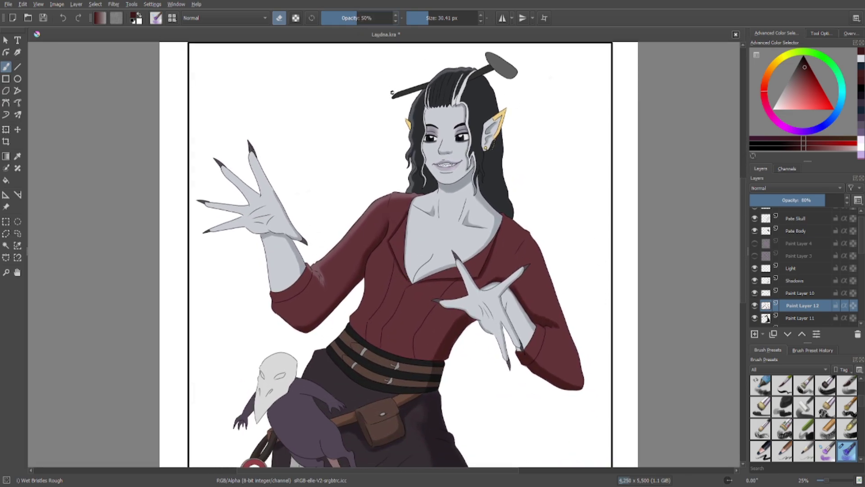
right_click(435, 197)
left_click(470, 151)
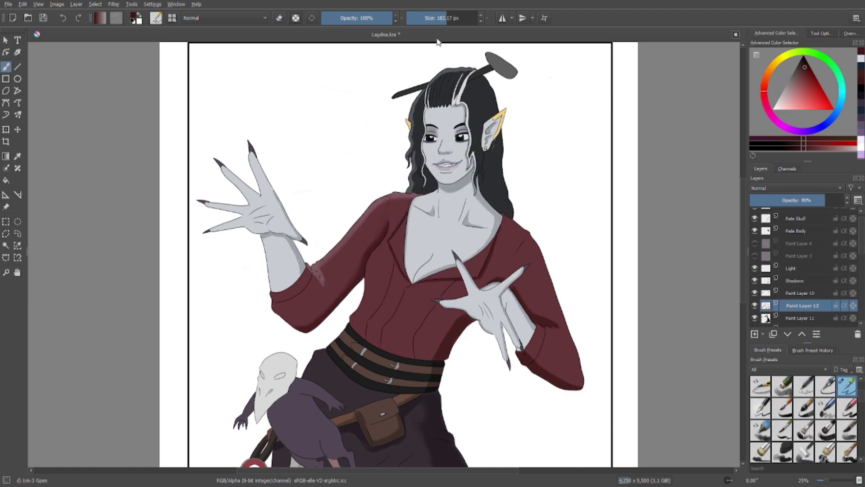
left_click(452, 19)
left_click(359, 21)
left_click(278, 18)
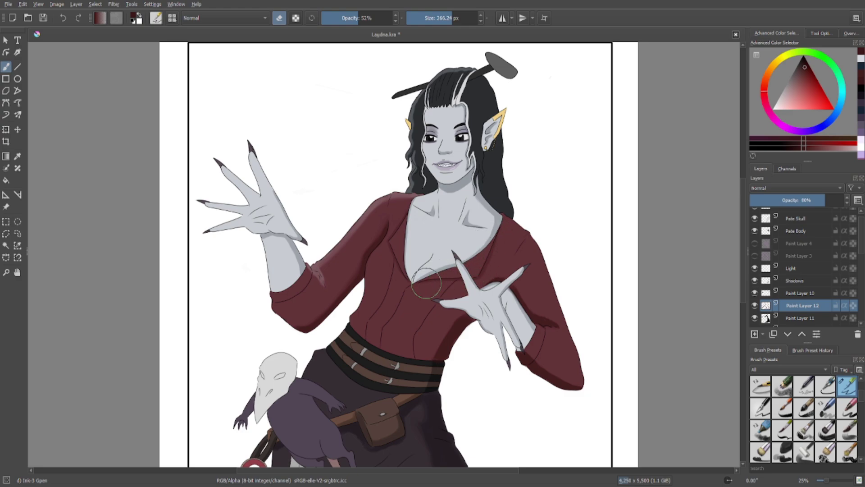
Turn eraser mode off, set the Ink-3 Gpen brush to 30.41 px at 100% opacity, and undo the last stroke.
left_click(278, 18)
left_click(428, 18)
mouse_move(160, 182)
left_mouse_down()
mouse_move(396, 43)
mouse_move(160, 182)
left_mouse_up()
left_click(63, 19)
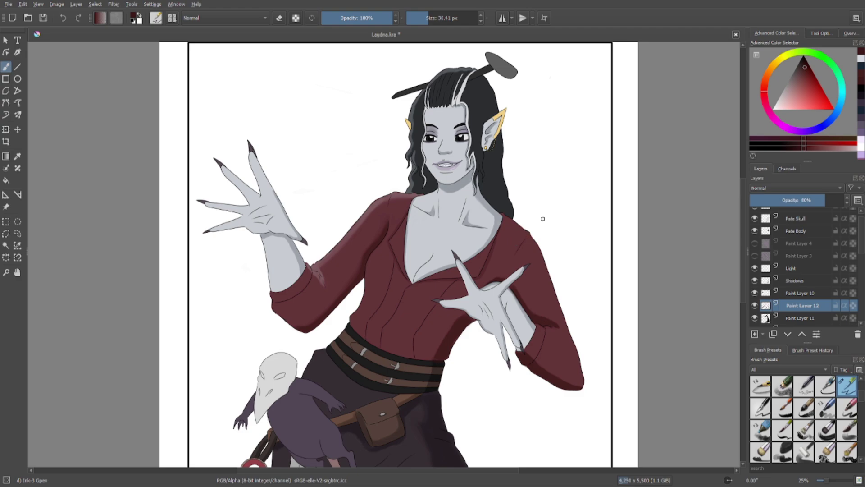
Select the Light layer, undo the stray 64.62 px test stroke across the raised arm, and pick a pale blue-grey colour.
left_click(785, 268)
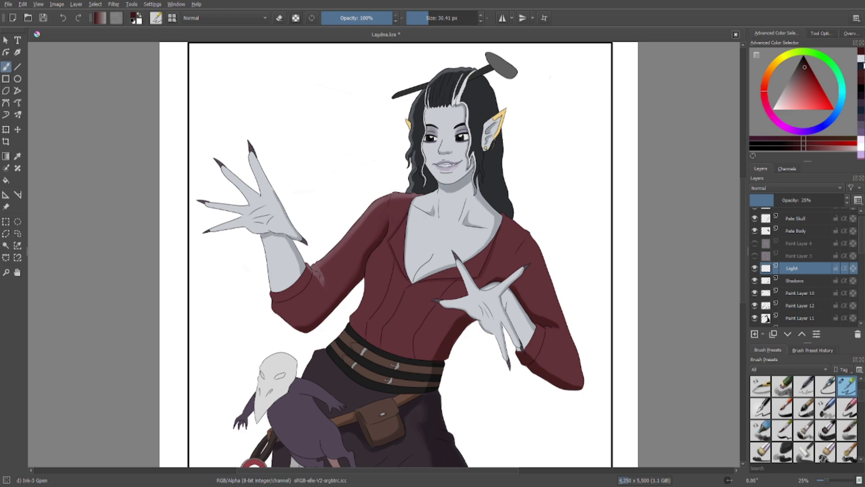
left_click(819, 124)
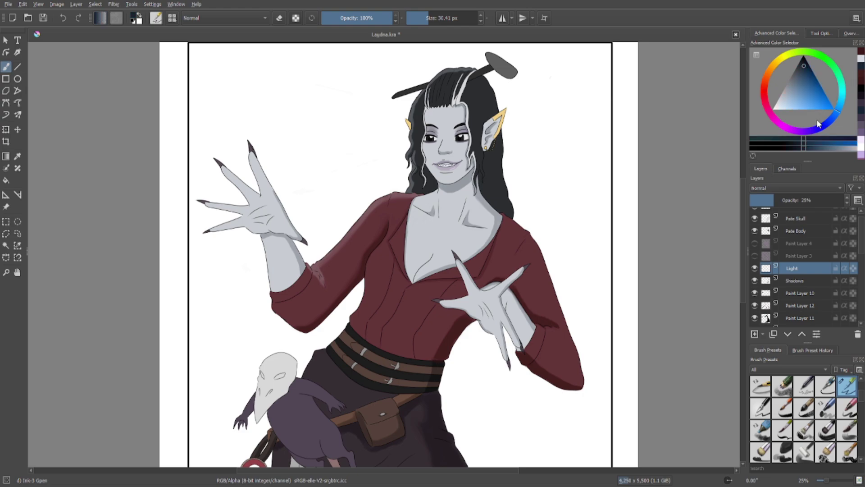
left_click_drag(488, 316, 565, 147)
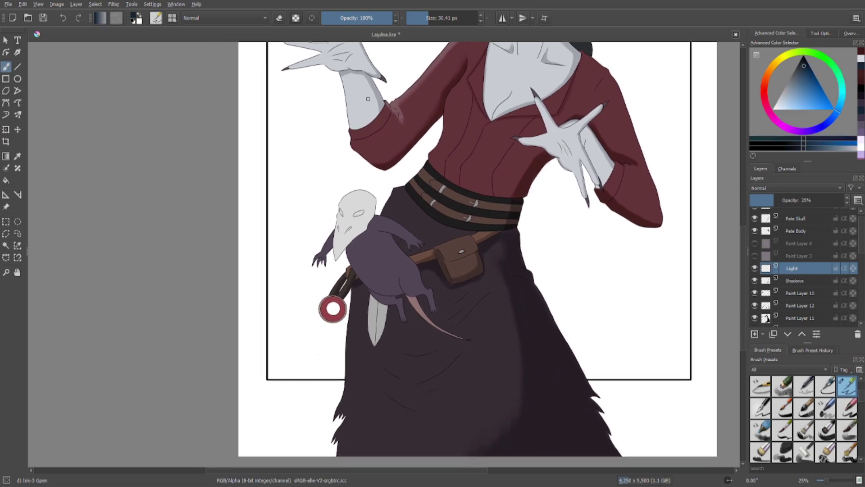
left_click_drag(416, 43, 239, 151)
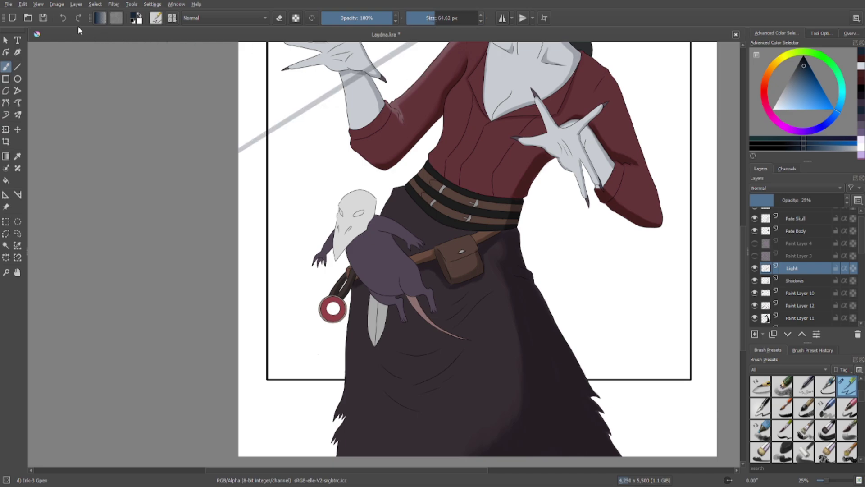
key("ctrl+z")
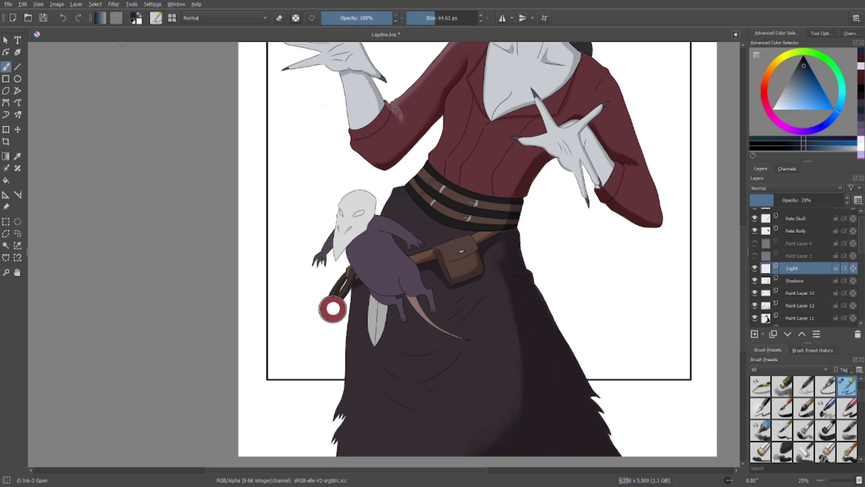
left_click(62, 16)
left_click(78, 18)
left_click(862, 67)
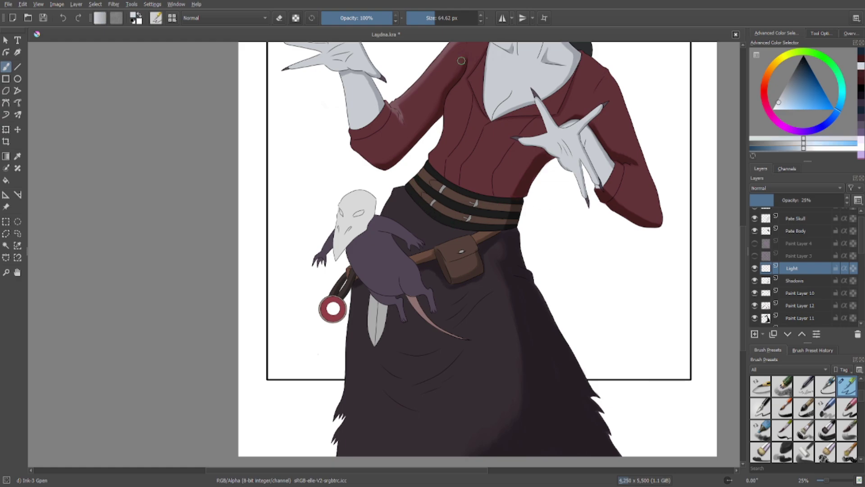
Choose the Wet Bristles Rough brush preset at 30.41 px, set its opacity to 100% and turn eraser mode off.
right_click(408, 199)
left_click(463, 183)
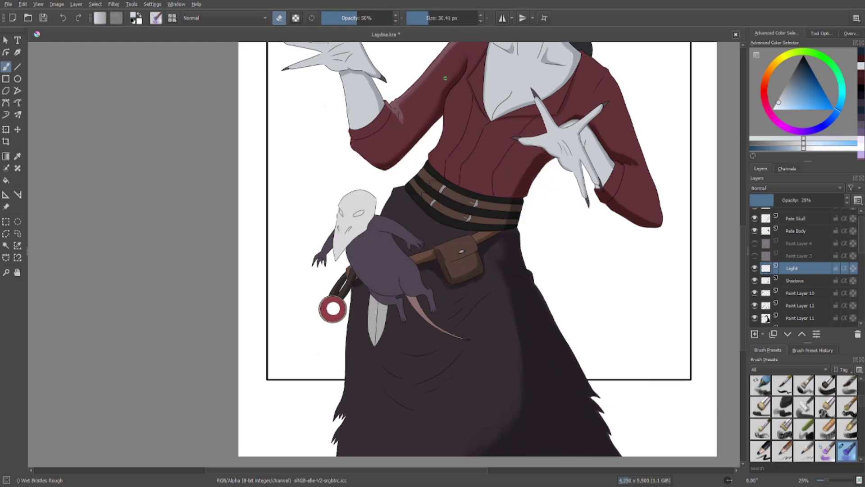
left_click_drag(367, 14, 392, 16)
left_click(280, 19)
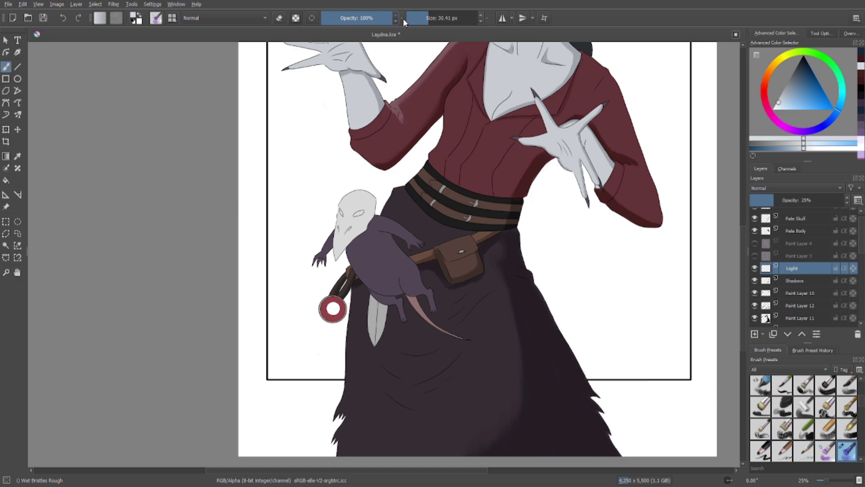
Paint a pale highlight along the skirt's edge on the creature's side, from the hip down to the ragged hem.
scroll(419, 291, "up", 2)
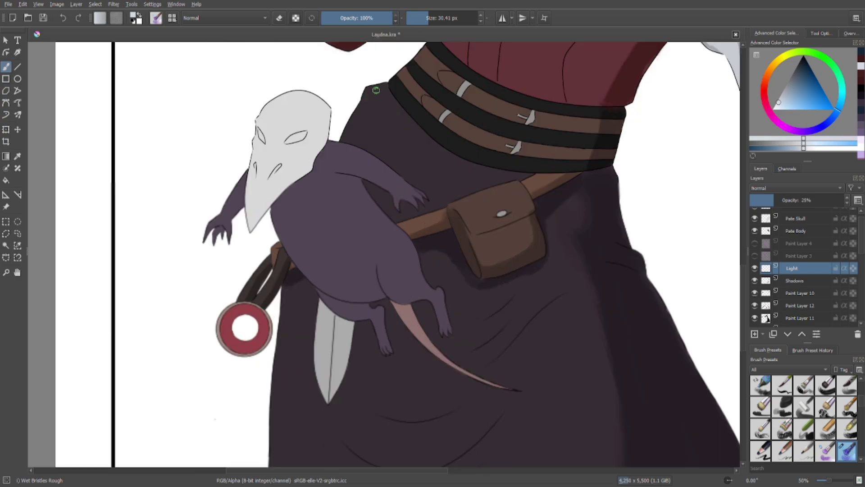
mouse_move(376, 92)
left_mouse_down()
mouse_move(365, 107)
mouse_move(377, 93)
mouse_move(349, 133)
left_mouse_up()
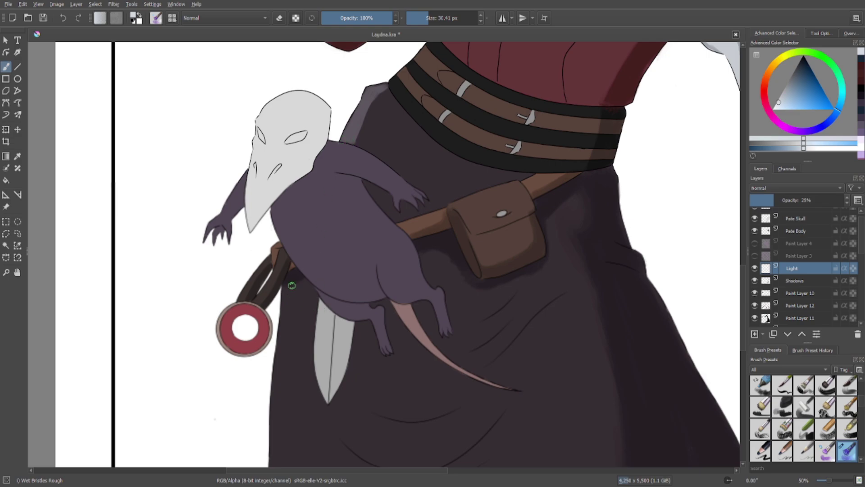
mouse_move(292, 285)
left_mouse_down()
mouse_move(285, 317)
mouse_move(289, 275)
mouse_move(283, 361)
left_mouse_up()
scroll(306, 342, "down", 3)
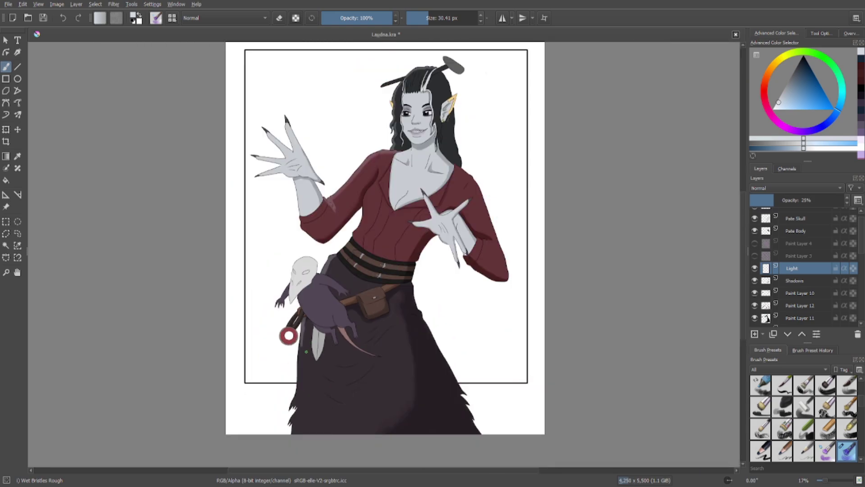
scroll(329, 287, "up", 2)
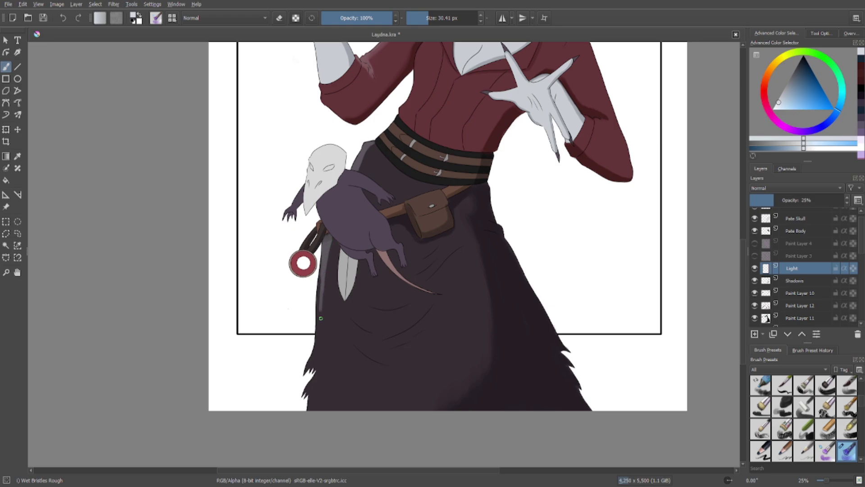
mouse_move(321, 319)
left_mouse_down()
mouse_move(324, 269)
mouse_move(318, 317)
left_mouse_up()
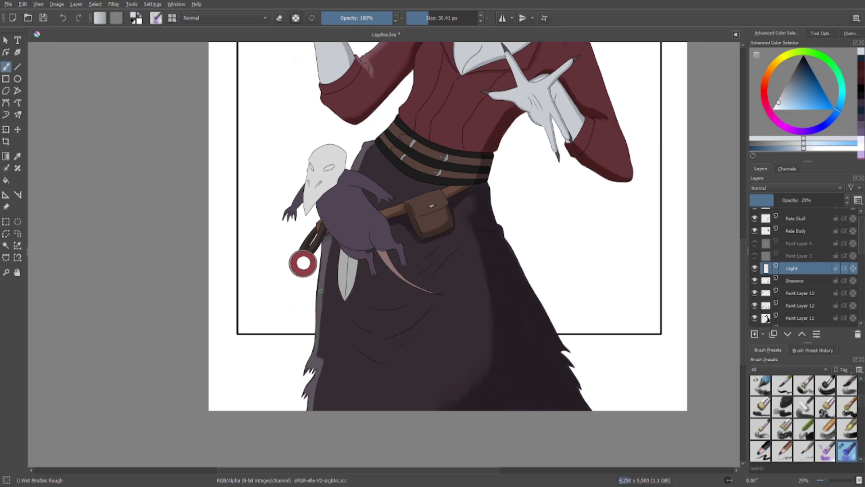
left_click_drag(320, 309, 315, 357)
key("e")
scroll(354, 291, "down", 5)
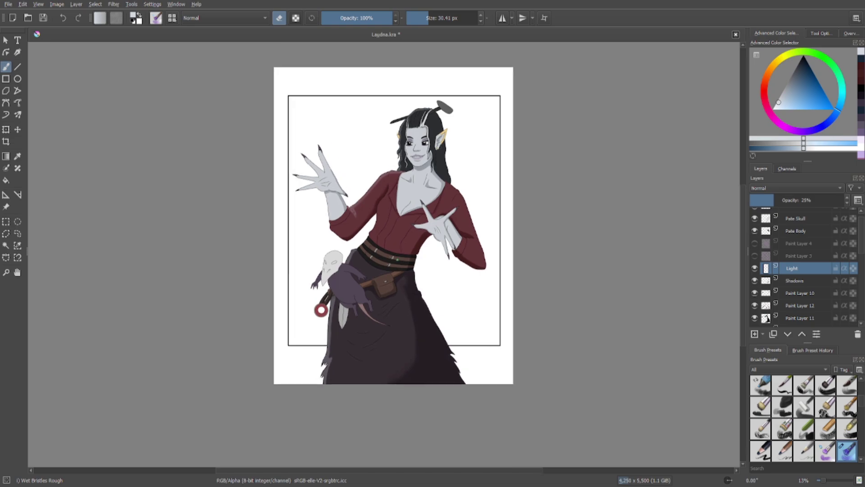
Paint a highlight down the blouse's waist edge and the belt ends on the raised-arm side, and undo the stray stroke above the belt.
scroll(395, 263, "up", 2)
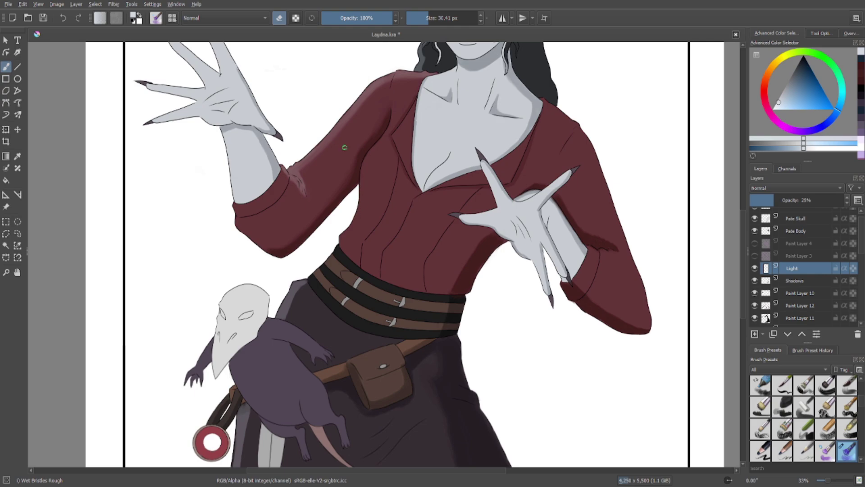
key("e")
left_click_drag(361, 207, 299, 288)
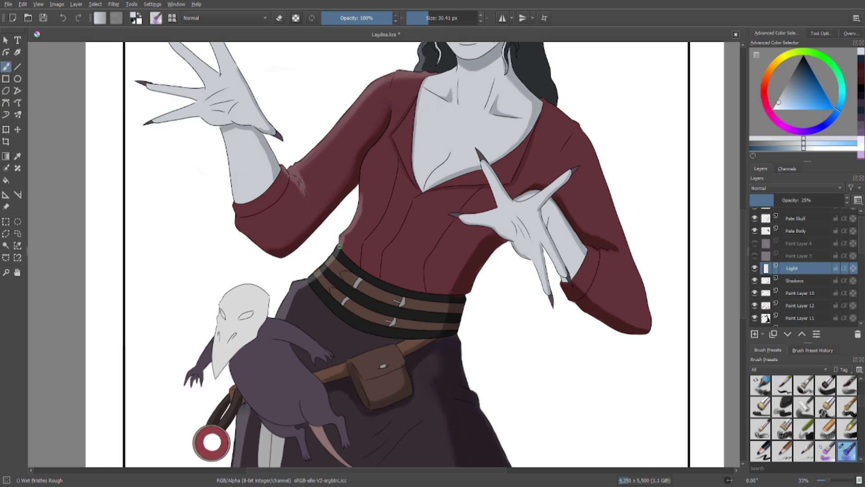
left_click_drag(339, 236, 366, 273)
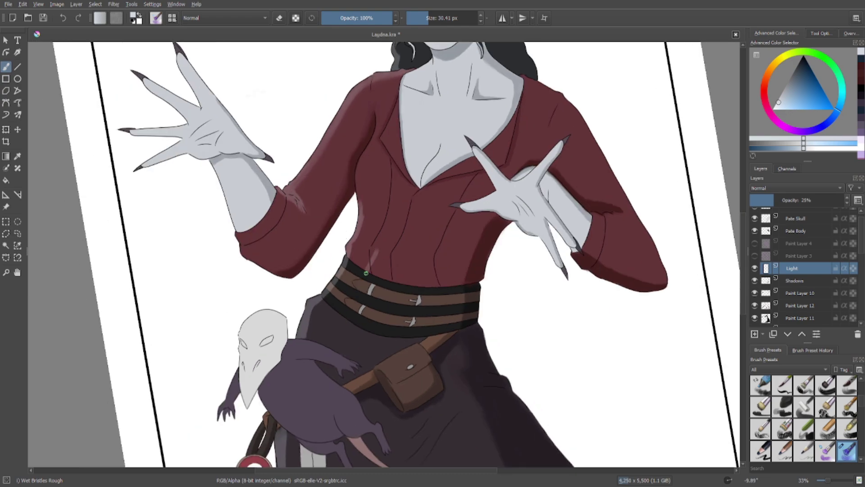
left_click(63, 18)
Thin and smooth the highlight along the blouse's waist edge with the 30.41 px eraser.
scroll(364, 292, "up", 3)
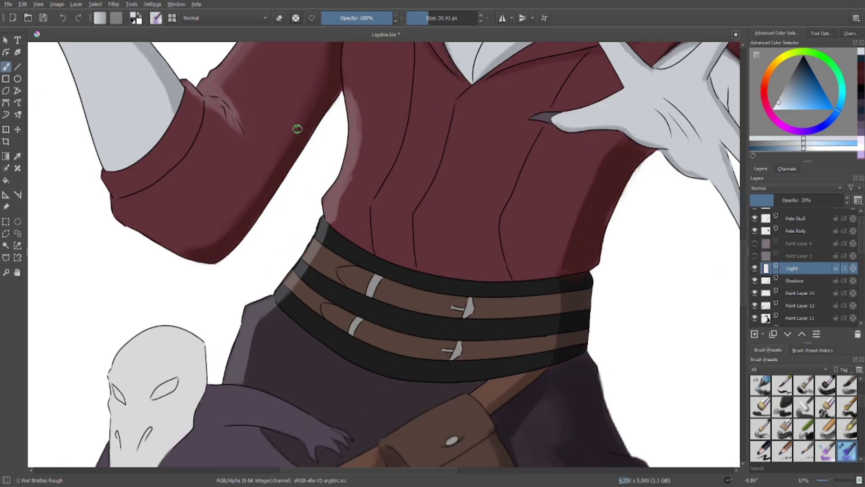
key("e")
mouse_move(348, 91)
left_mouse_down()
mouse_move(362, 135)
mouse_move(358, 102)
mouse_move(360, 164)
mouse_move(359, 136)
mouse_move(338, 221)
mouse_move(334, 225)
left_mouse_up()
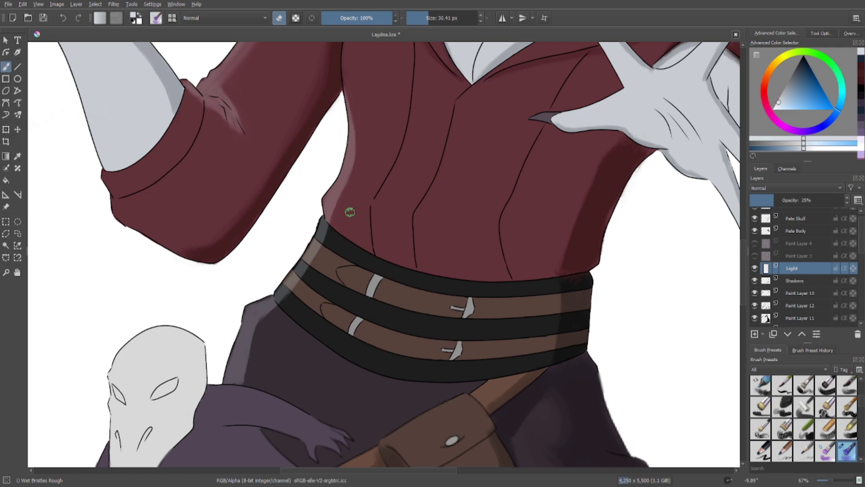
scroll(370, 185, "down", 5)
left_click_drag(346, 198, 339, 270)
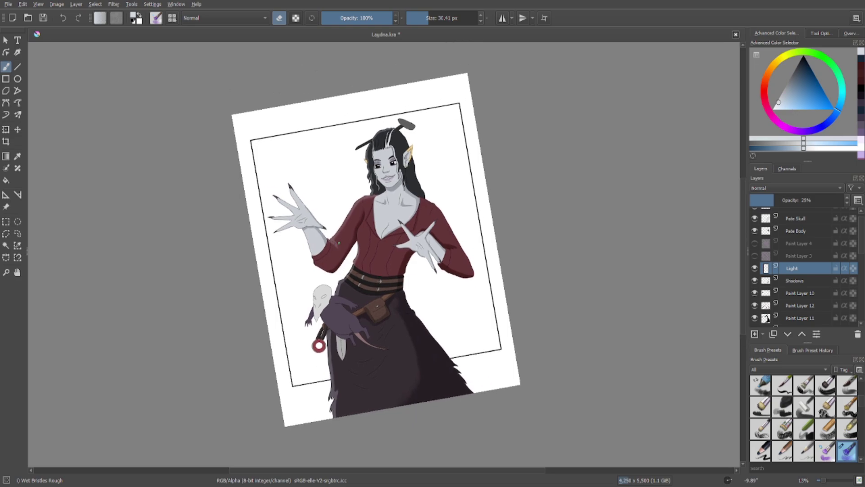
Reset the canvas rotation, add a new paint layer between Light and Shadows, and pick a muted mid blue.
scroll(344, 252, "up", 1)
right_click(394, 279)
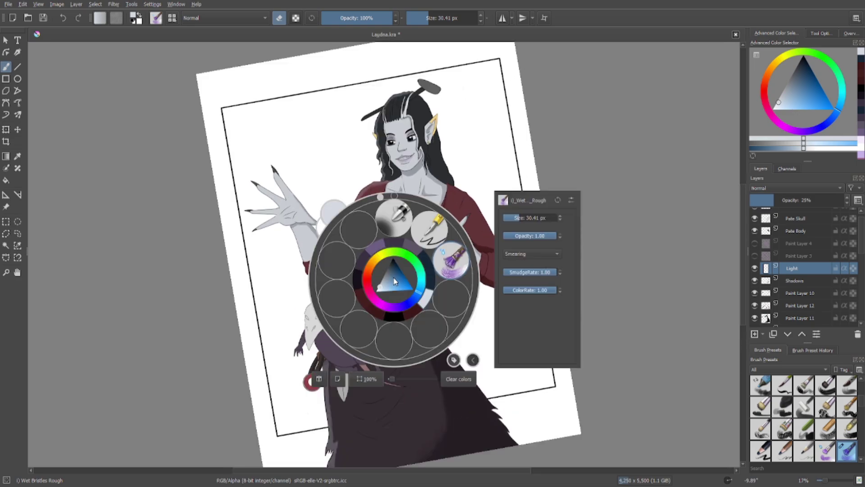
left_click(394, 197)
left_click(791, 280)
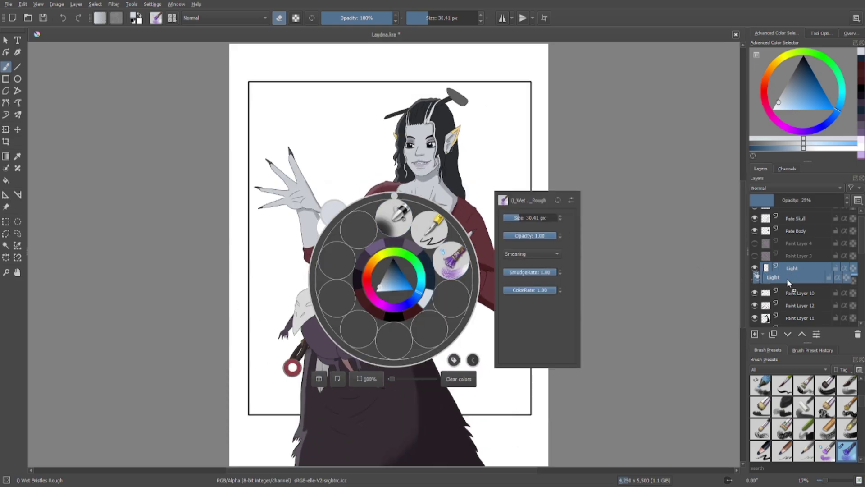
key("Insert")
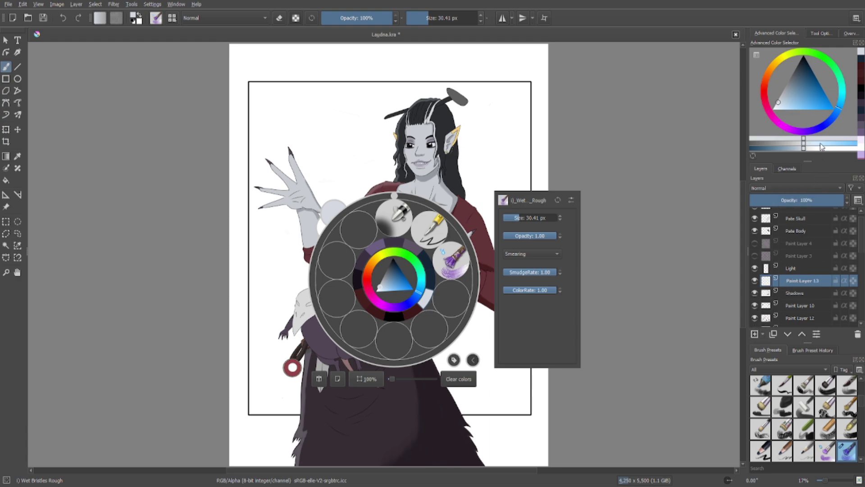
left_click(794, 95)
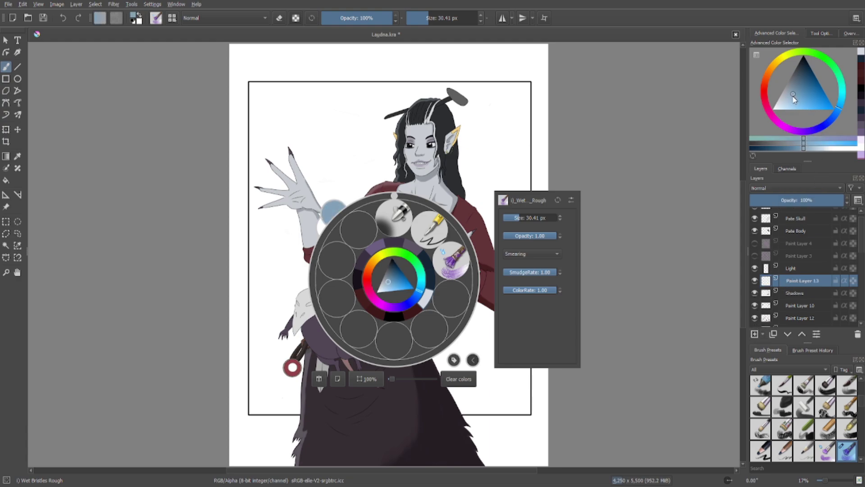
left_click(352, 152)
Set the brush size to 10.16 px, test it on the blank area beside the face, and undo the test strokes.
scroll(409, 192, "up", 4)
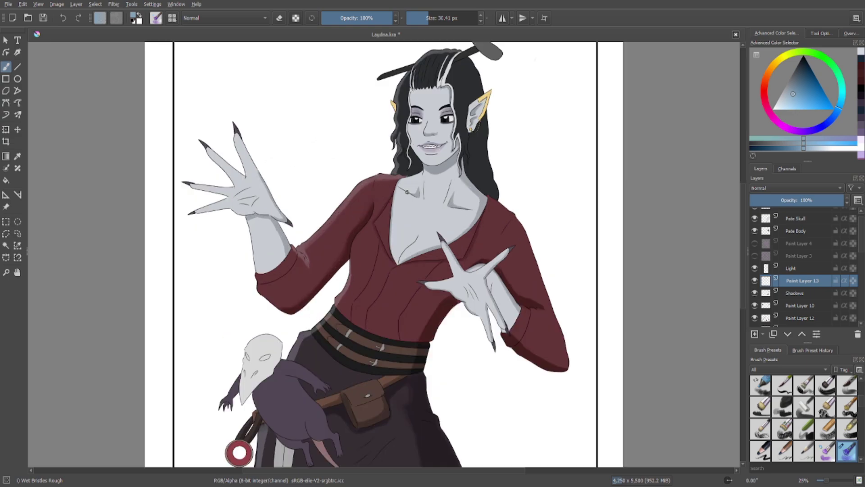
scroll(411, 225, "up", 5)
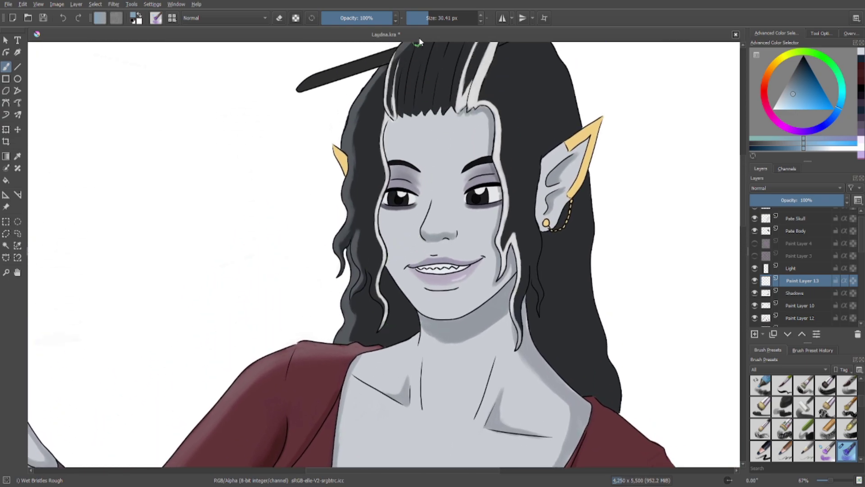
left_click(421, 18)
left_click_drag(141, 250, 282, 229)
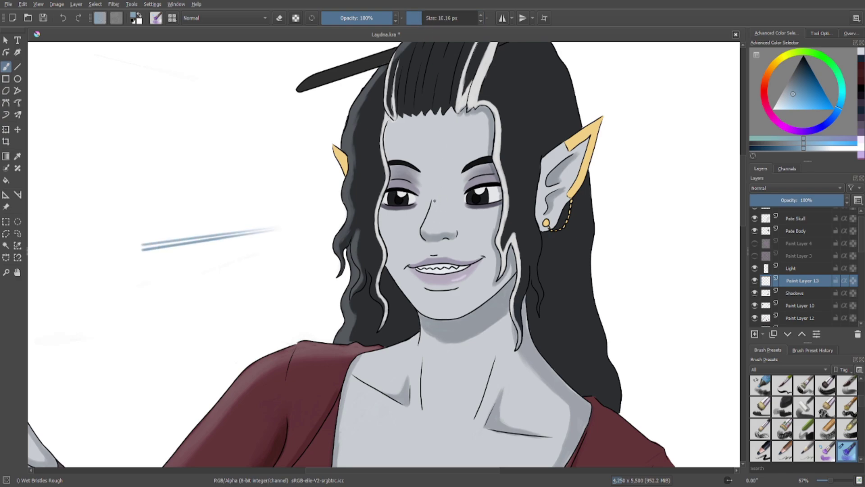
left_click_drag(141, 250, 280, 229)
left_click(63, 18)
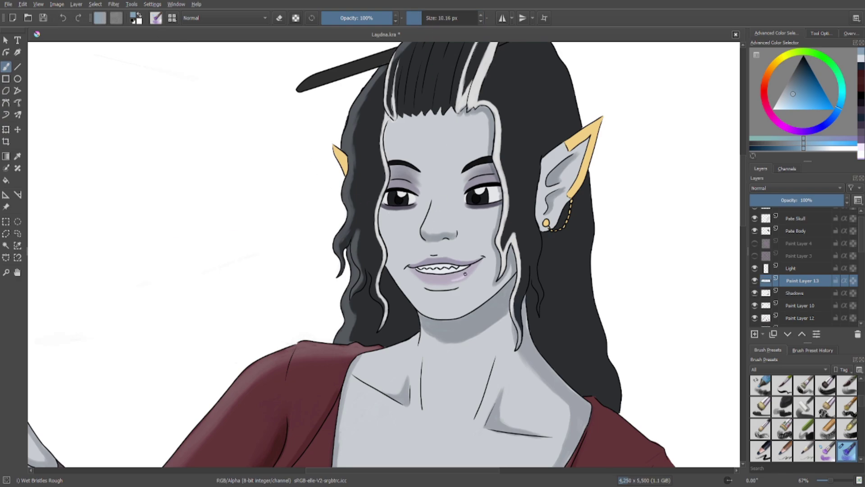
Try muted blue shading along the nose at 17% layer opacity, and delete that paint layer.
left_click_drag(432, 201, 423, 230)
mouse_move(781, 200)
left_mouse_down()
mouse_move(787, 201)
mouse_move(766, 201)
mouse_move(771, 187)
left_mouse_up()
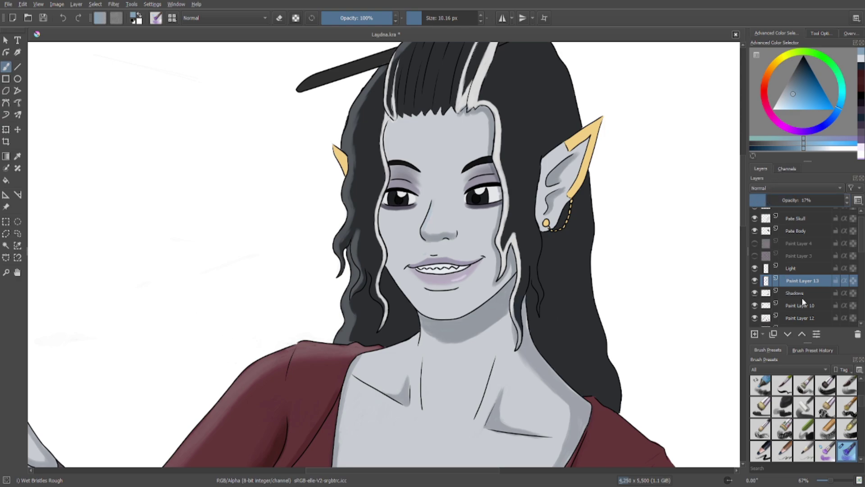
left_click(858, 333)
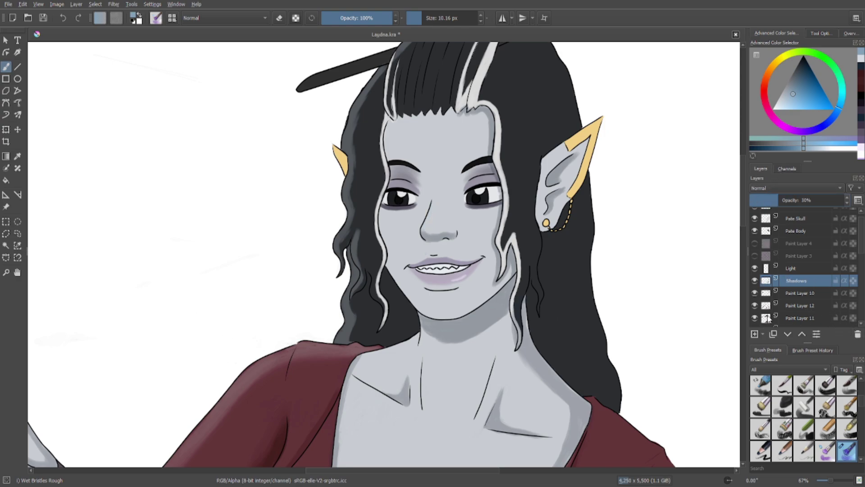
Add a new paint layer above Shadows, pick a lighter blue, and undo the test strokes beside the face.
left_click(755, 333)
left_click(792, 106)
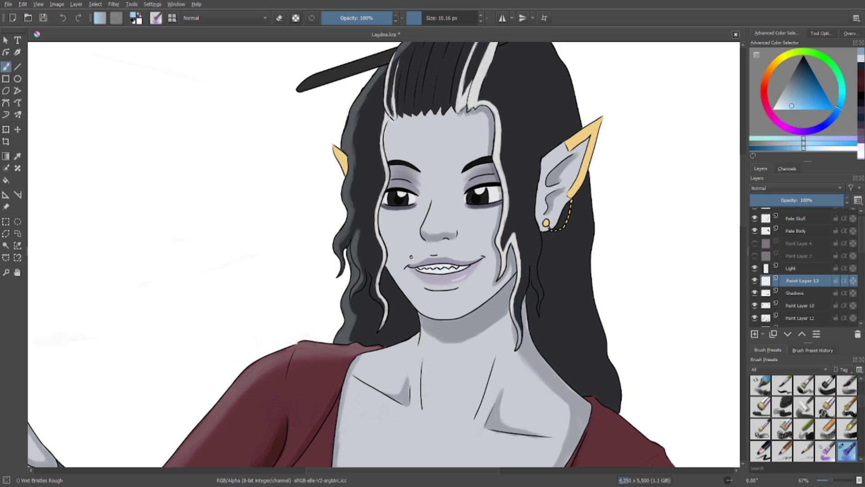
left_click_drag(378, 149, 247, 146)
left_click(62, 19)
left_click(62, 19)
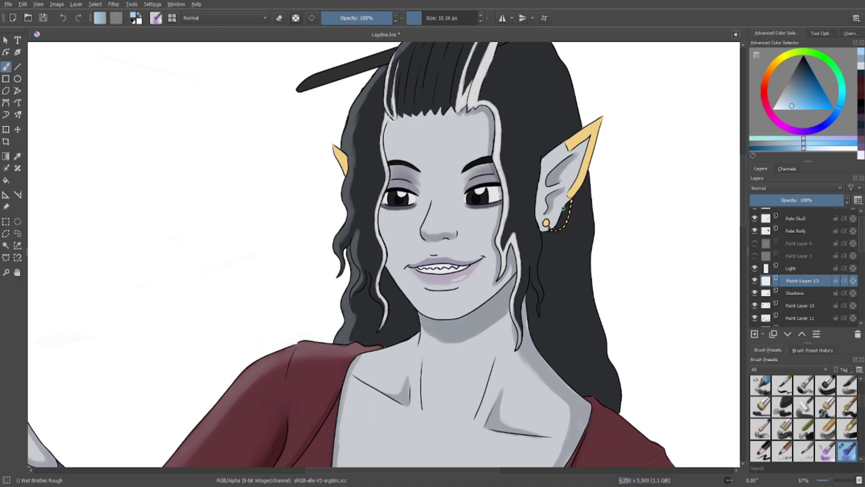
Try a light blue highlight along the front edge of the pointed ear and erase it.
left_click_drag(549, 158, 543, 161)
mouse_move(803, 202)
left_mouse_down()
mouse_move(772, 201)
mouse_move(849, 201)
left_mouse_up()
left_click(281, 20)
mouse_move(538, 164)
left_mouse_down()
mouse_move(552, 136)
mouse_move(557, 153)
mouse_move(558, 141)
left_mouse_up()
left_click(280, 18)
Set the brush size to 5.09 px, pick a near-white colour, and stroke a highlight on the ear's front edge.
left_click(418, 19)
left_click_drag(776, 109, 774, 104)
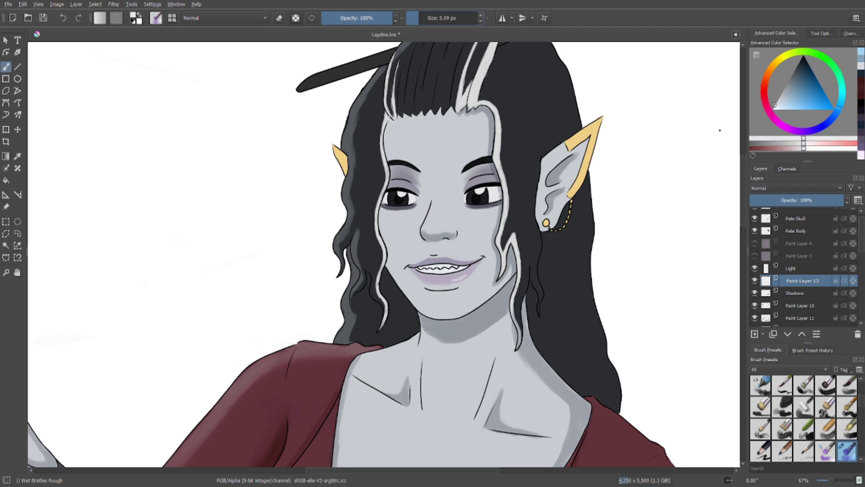
left_click_drag(546, 167, 538, 159)
left_click(431, 20)
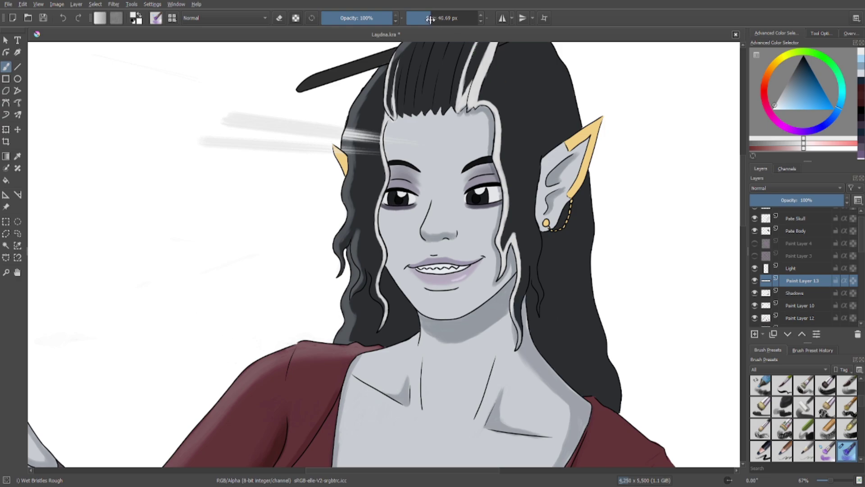
left_click(419, 19)
left_click_drag(545, 154, 351, 134)
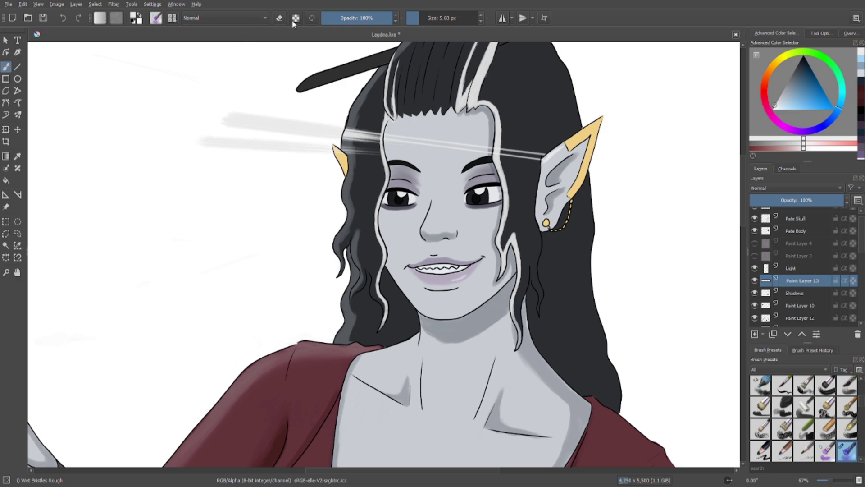
left_click(432, 18)
left_click(280, 18)
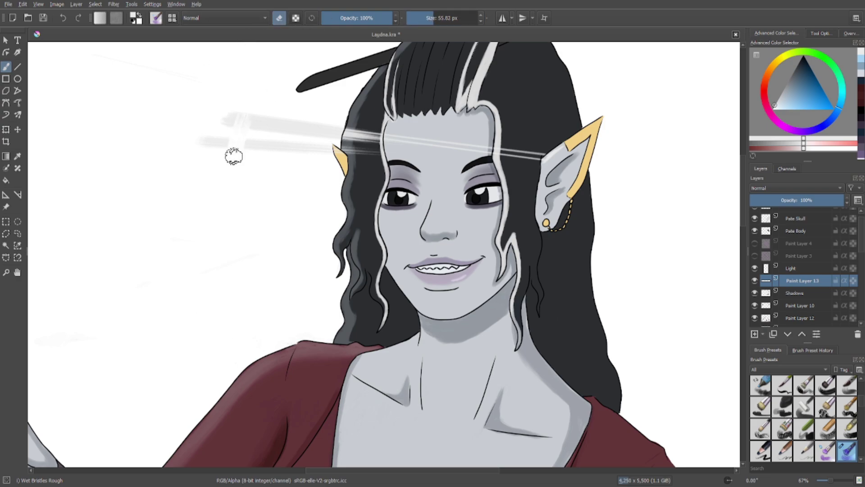
mouse_move(235, 152)
left_mouse_down()
mouse_move(215, 152)
mouse_move(248, 139)
left_mouse_up()
key("]")
key("]")
key("]")
key("]")
mouse_move(361, 95)
left_mouse_down()
mouse_move(338, 96)
mouse_move(506, 120)
mouse_move(506, 113)
mouse_move(505, 131)
mouse_move(515, 126)
mouse_move(482, 129)
mouse_move(409, 97)
mouse_move(405, 118)
mouse_move(515, 120)
mouse_move(503, 135)
left_mouse_up()
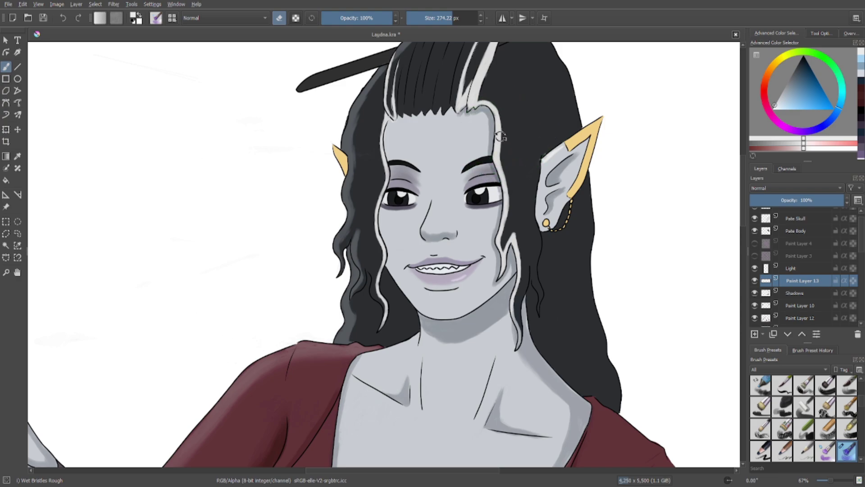
left_click(280, 22)
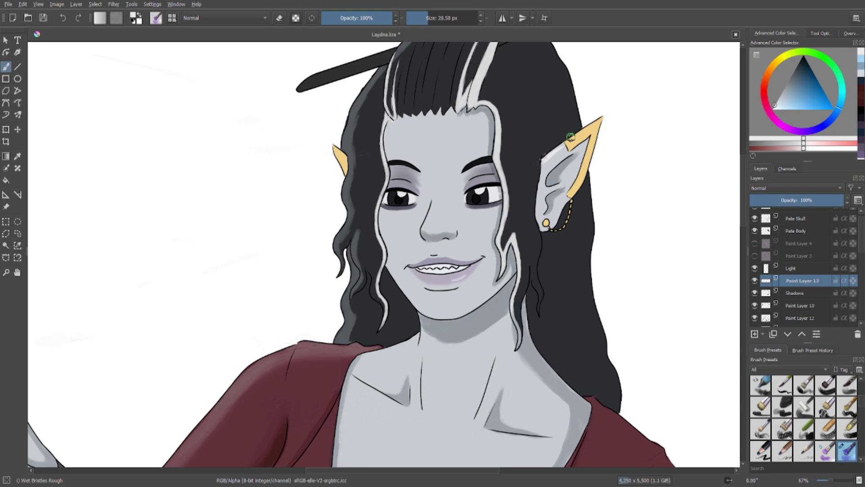
Set the brush size to 8.47 px and stroke near-white highlights on the gold ear tips and along the jawline beside the hair.
left_click(421, 20)
scroll(577, 135, "down", 1)
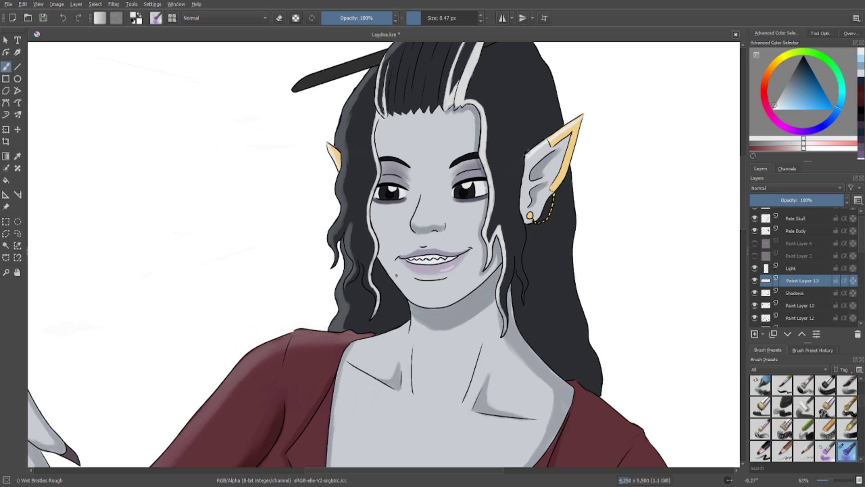
scroll(416, 313, "up", 5)
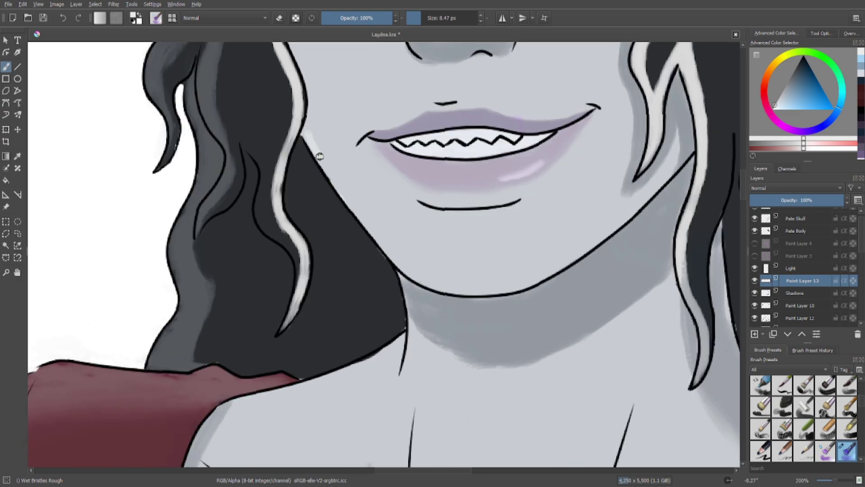
mouse_move(303, 116)
left_mouse_down()
mouse_move(364, 214)
mouse_move(329, 175)
mouse_move(375, 234)
mouse_move(441, 291)
left_mouse_up()
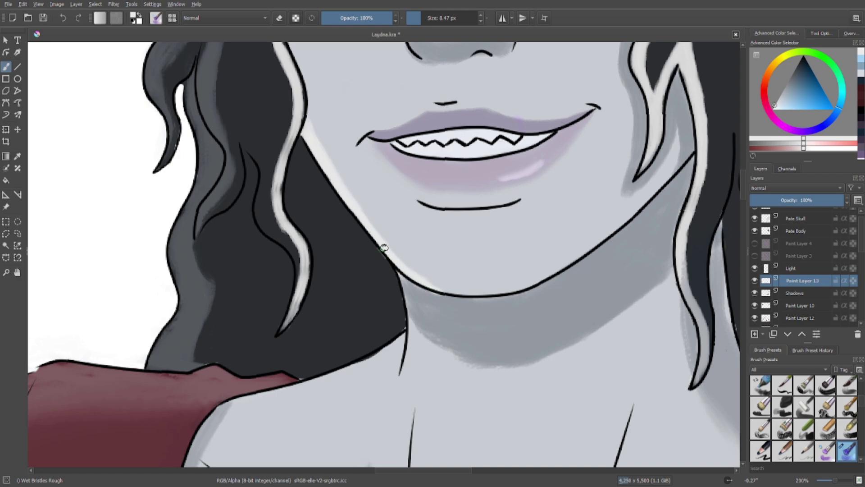
scroll(343, 166, "down", 5)
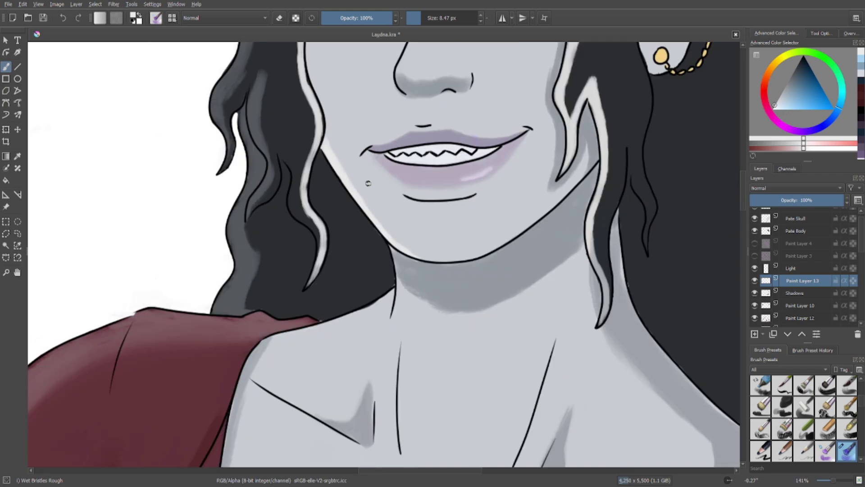
Paint near-white highlights along the edges of the two upper claw nails on the raised hand.
scroll(271, 289, "up", 2)
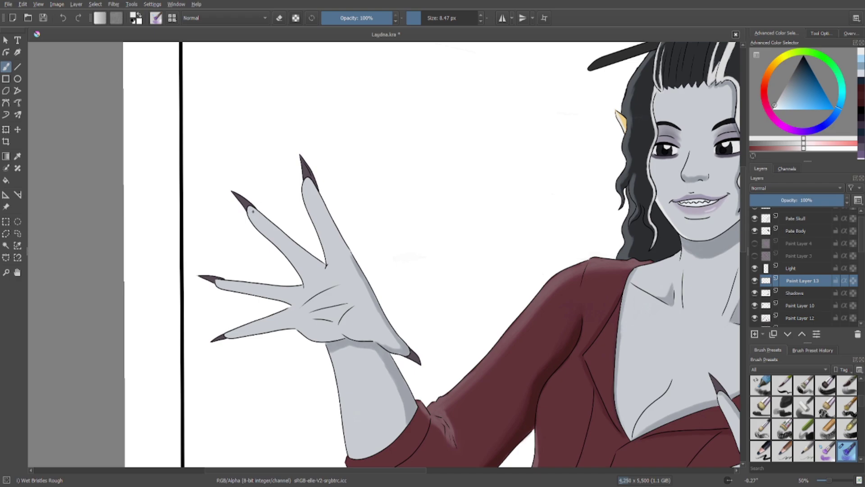
scroll(402, 148, "up", 2)
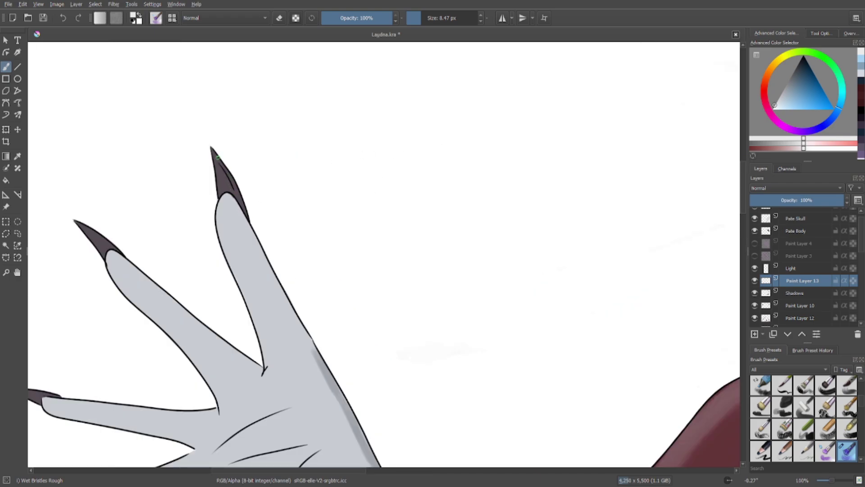
mouse_move(211, 149)
left_mouse_down()
mouse_move(221, 194)
mouse_move(213, 158)
mouse_move(225, 171)
mouse_move(214, 155)
mouse_move(230, 181)
mouse_move(214, 151)
mouse_move(245, 213)
left_mouse_up()
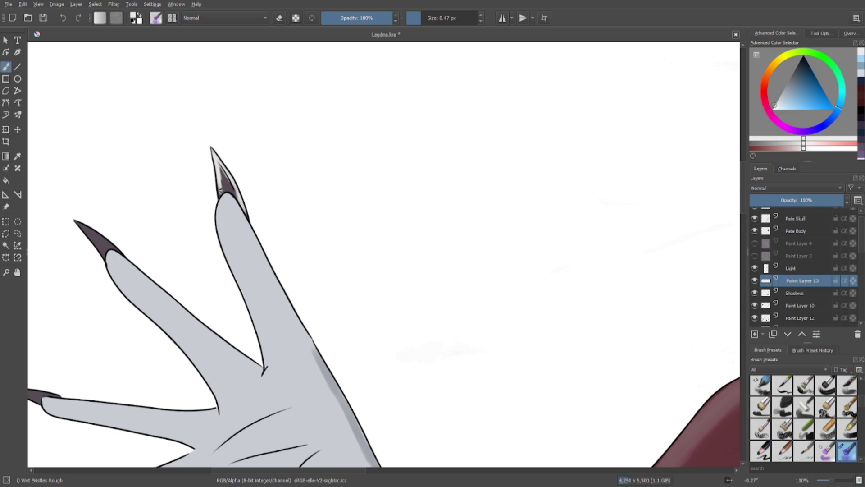
left_click_drag(211, 147, 242, 201)
mouse_move(77, 223)
left_mouse_down()
mouse_move(115, 248)
mouse_move(84, 225)
left_mouse_up()
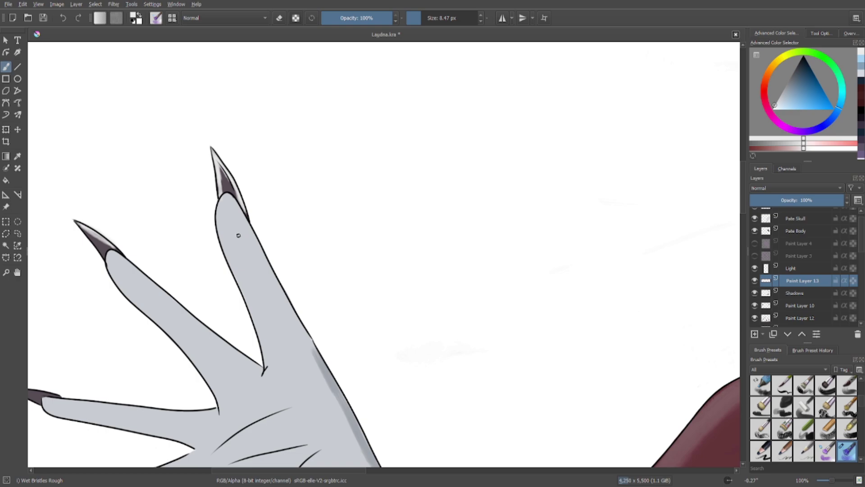
Paint thin near-white highlights on the upper edges of the two lower finger claws of the raised hand.
scroll(147, 186, "down", 3)
scroll(149, 236, "up", 5)
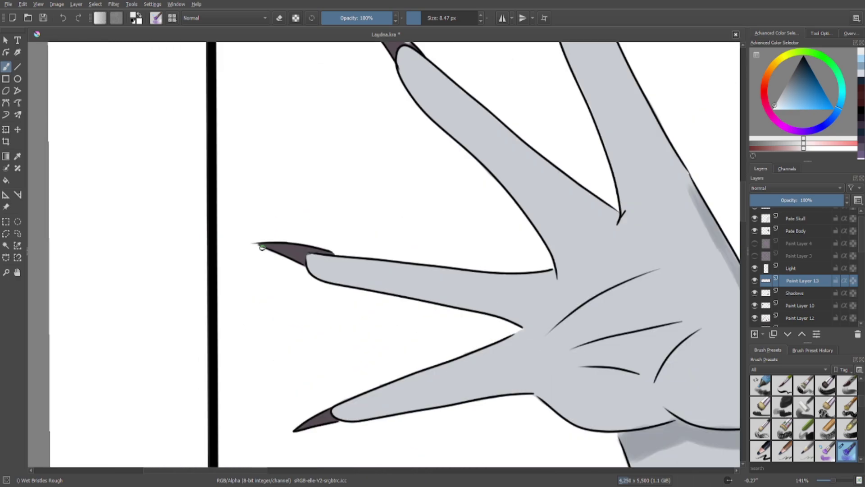
mouse_move(261, 246)
left_mouse_down()
mouse_move(322, 251)
mouse_move(271, 244)
left_mouse_up()
left_click_drag(328, 257, 337, 258)
left_click_drag(296, 430, 321, 415)
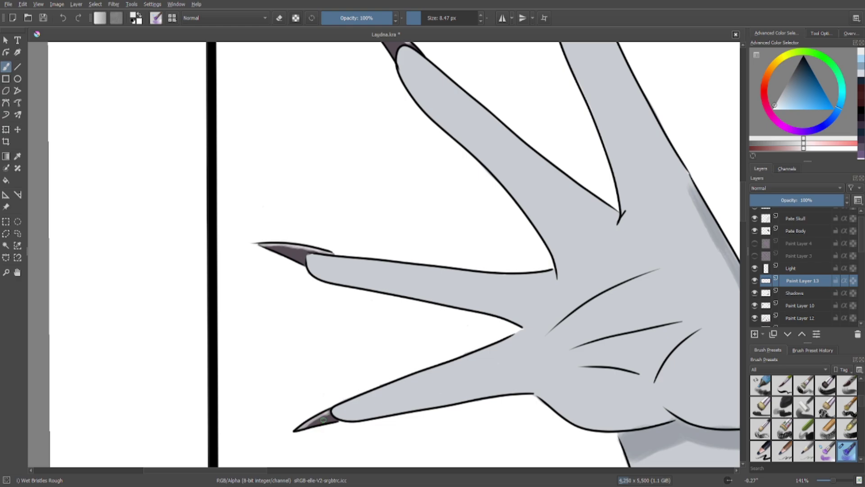
Set the brush size to 16.54 px and stroke a highlight along the bare shoulder's upper edge, undoing the stray stroke over the sleeve.
scroll(321, 415, "down", 8)
scroll(297, 249, "up", 4)
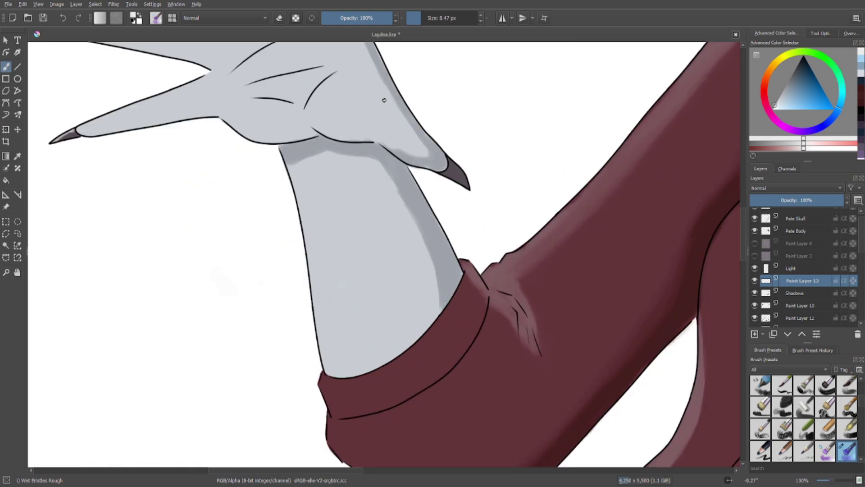
key("bracketright")
key("bracketright")
scroll(294, 173, "down", 4)
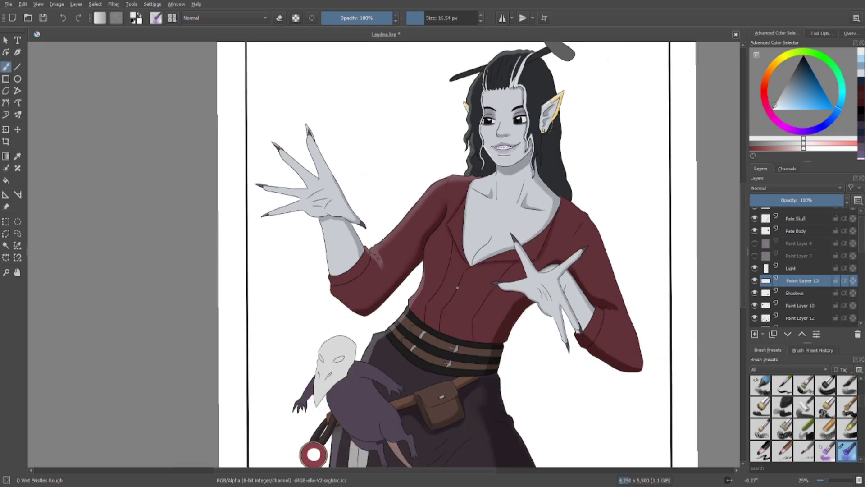
scroll(469, 278, "up", 1)
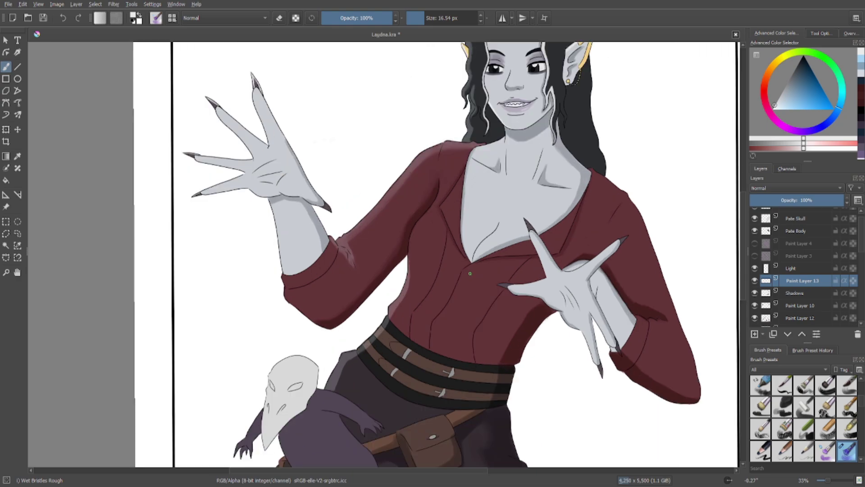
scroll(455, 181, "up", 3)
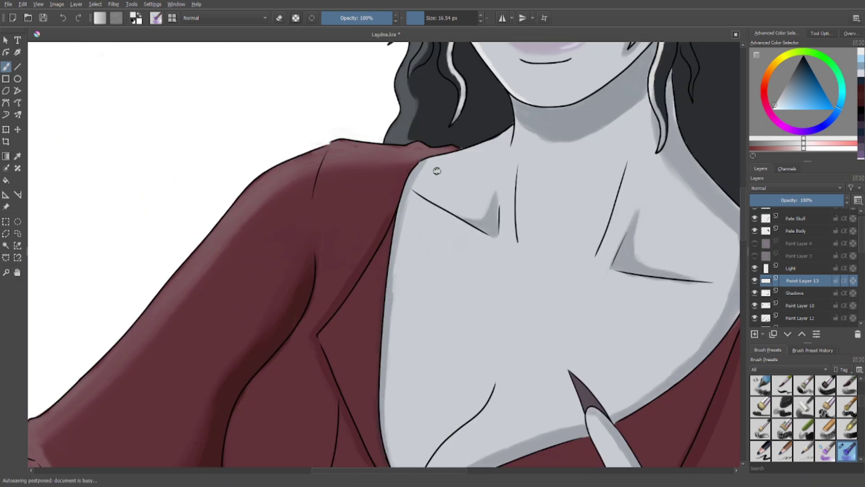
mouse_move(420, 163)
left_mouse_down()
mouse_move(477, 152)
mouse_move(447, 158)
mouse_move(514, 129)
left_mouse_up()
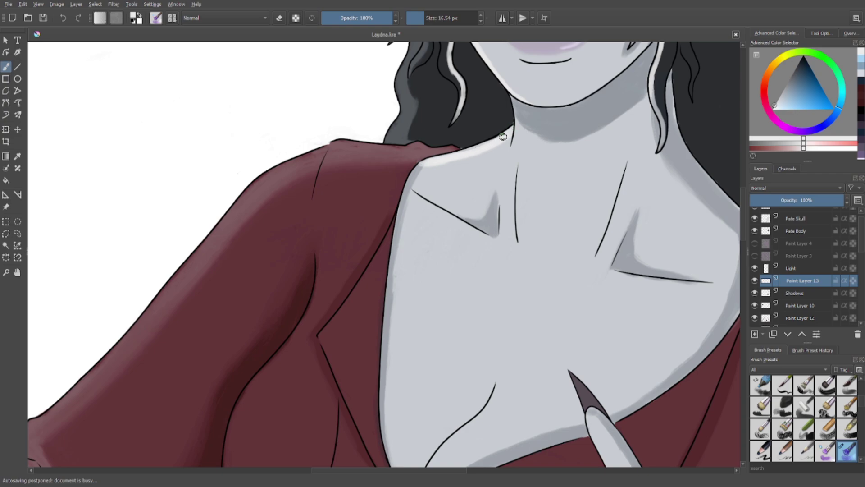
left_click_drag(184, 175, 338, 173)
left_click(65, 20)
Paint a narrow highlight beside the short vertical line at the inner collarbone, trimming it with the eraser and undoing stray strokes.
left_click_drag(503, 175, 499, 237)
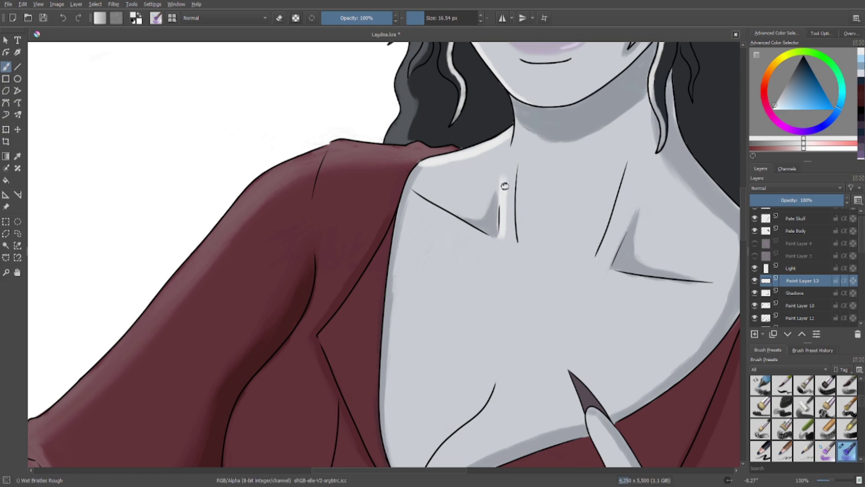
left_click_drag(505, 168, 503, 235)
left_click(279, 19)
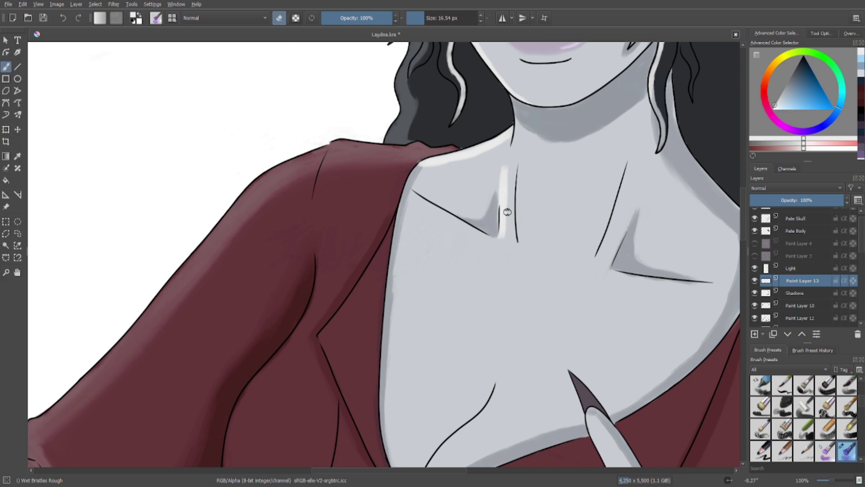
left_click_drag(510, 165, 504, 229)
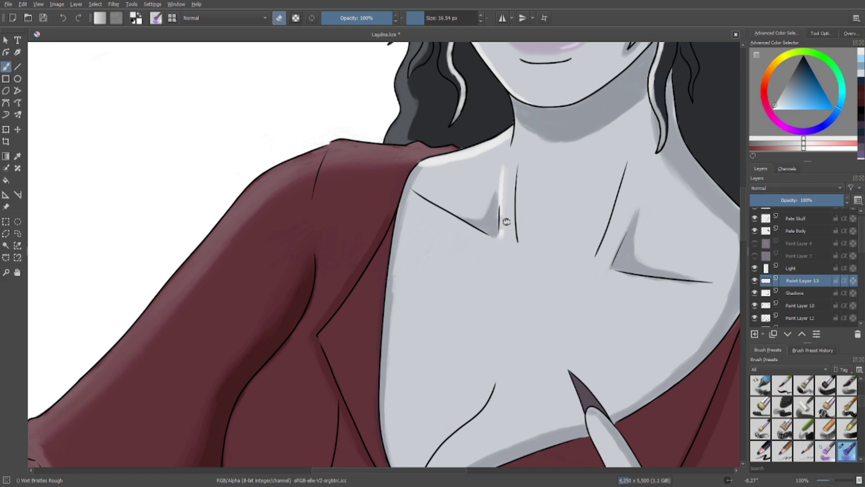
left_click(280, 18)
left_click_drag(504, 170, 198, 219)
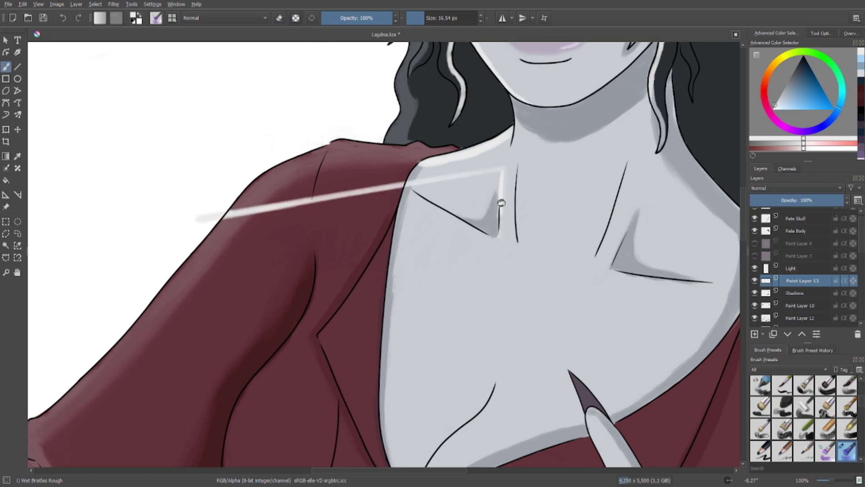
left_click(63, 19)
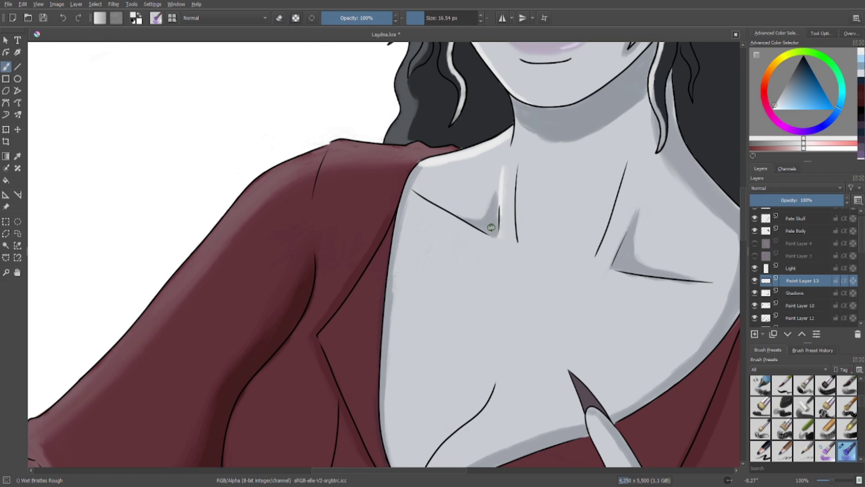
left_click_drag(505, 169, 501, 237)
left_click_drag(455, 175, 312, 194)
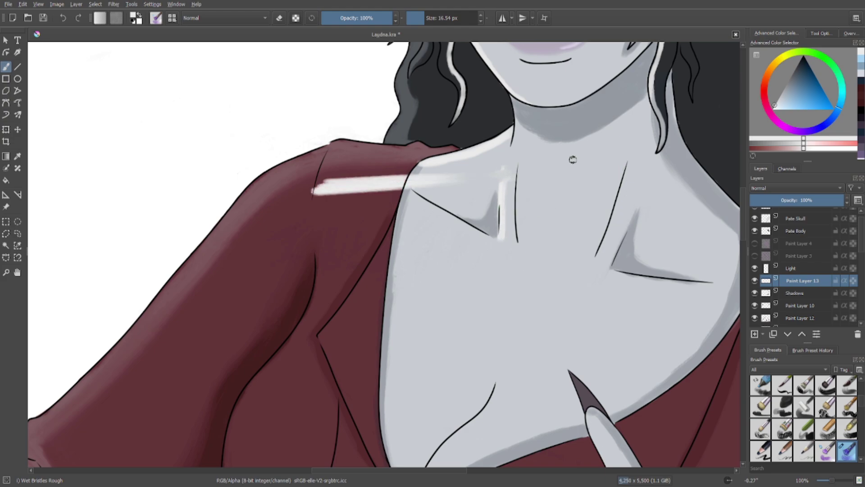
left_click(62, 18)
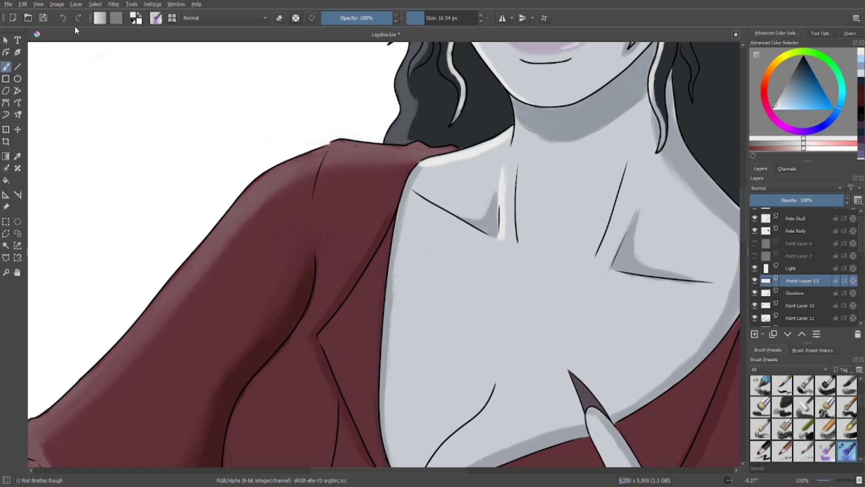
Stroke near-white highlights along the neck line nearer the ear and beneath both collarbone lines.
left_click_drag(631, 159, 597, 259)
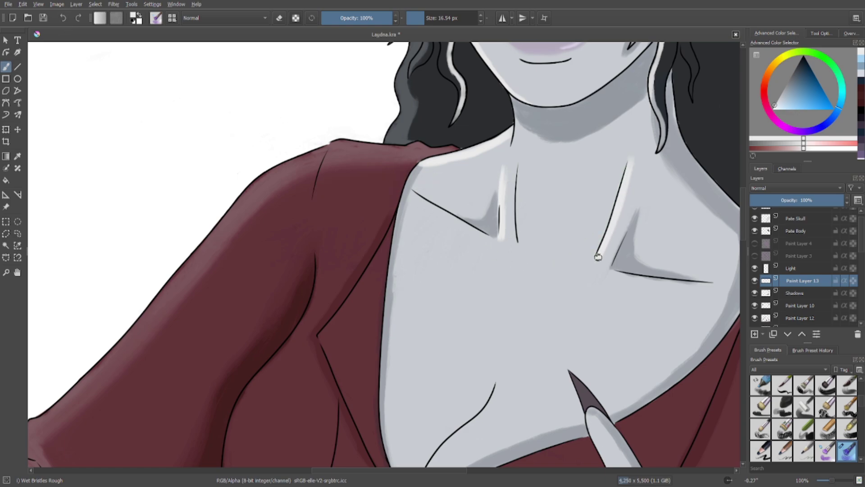
mouse_move(421, 203)
left_mouse_down()
mouse_move(438, 215)
mouse_move(415, 196)
mouse_move(498, 247)
left_mouse_up()
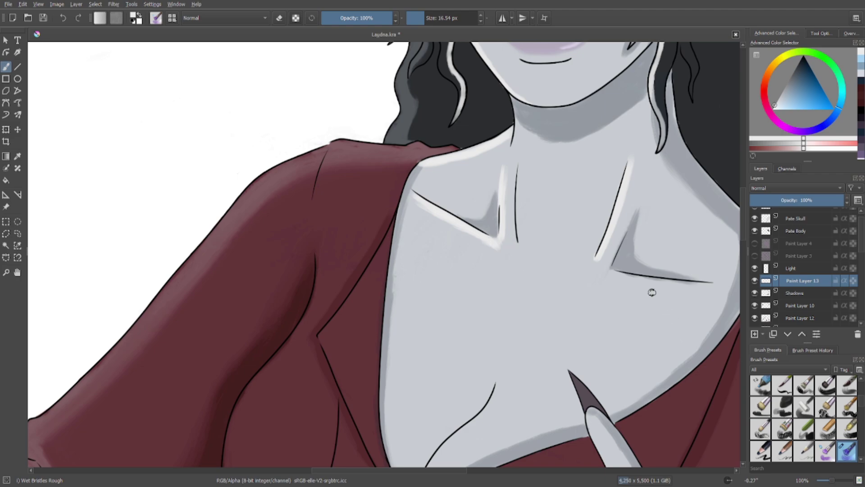
mouse_move(617, 277)
left_mouse_down()
mouse_move(704, 285)
mouse_move(606, 267)
mouse_move(698, 290)
left_mouse_up()
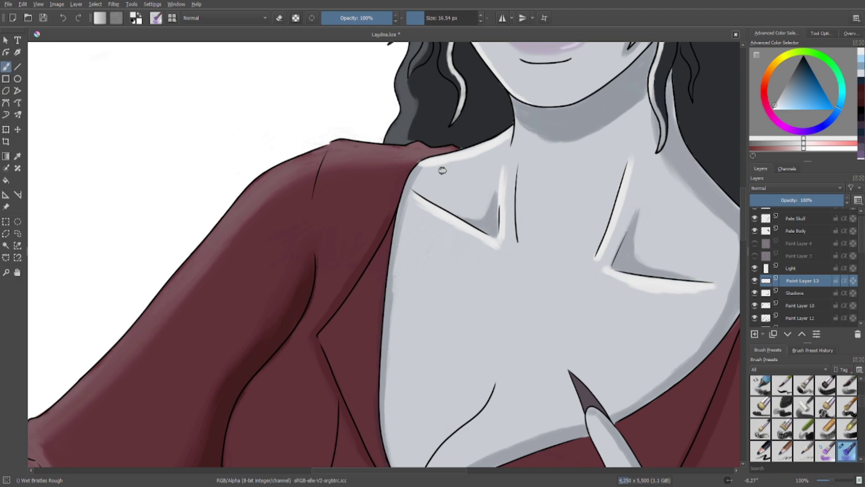
Thin the highlight beneath the collarbone farther from the raised hand with the eraser, undoing the excess erasing on the neck and shoulder.
left_click(279, 20)
mouse_move(632, 291)
left_mouse_down()
mouse_move(699, 295)
mouse_move(631, 288)
mouse_move(605, 271)
left_mouse_up()
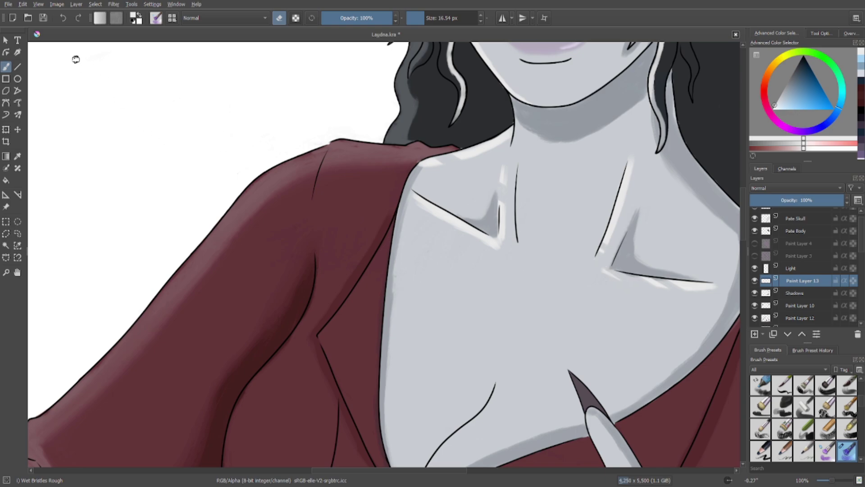
left_click(63, 19)
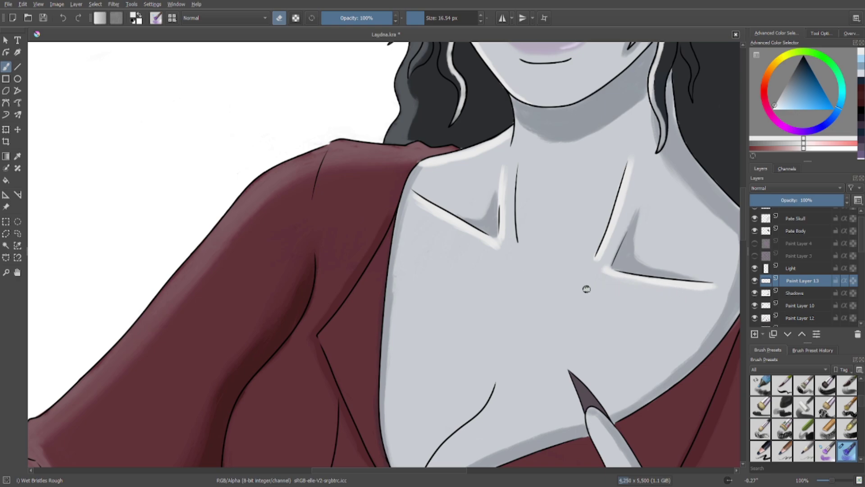
left_click(279, 18)
Paint a near-white highlight beneath the curved chest line above the neckline's point, and erase the stray stroke across the sleeve with a 77.72 px eraser.
scroll(396, 299, "down", 3)
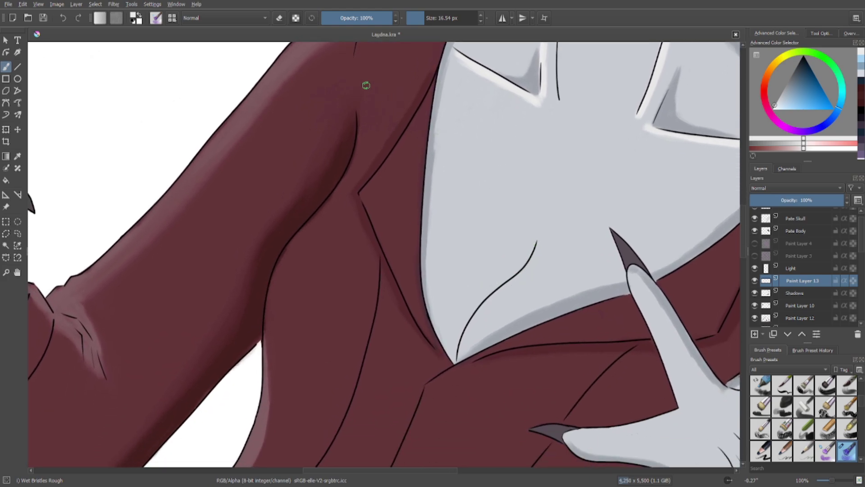
mouse_move(539, 242)
left_mouse_down()
mouse_move(508, 287)
mouse_move(532, 270)
mouse_move(461, 347)
left_mouse_up()
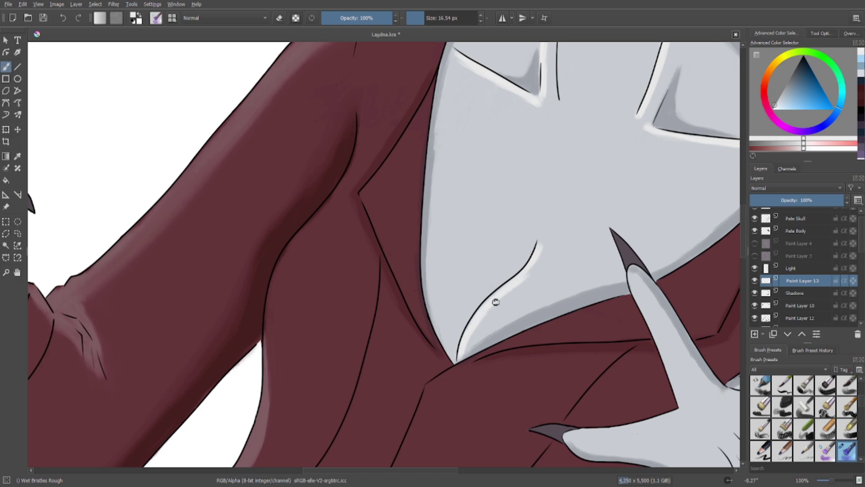
left_click_drag(228, 221, 388, 236)
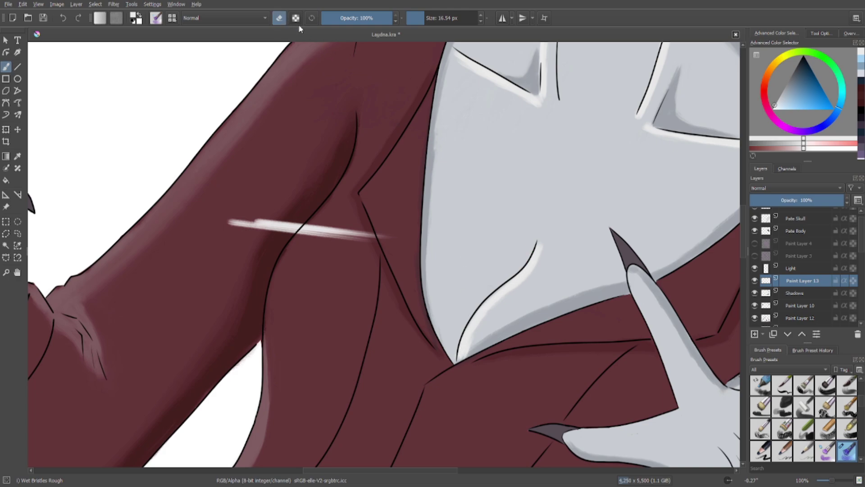
left_click(436, 19)
mouse_move(248, 221)
left_mouse_down()
mouse_move(303, 225)
mouse_move(251, 221)
left_mouse_up()
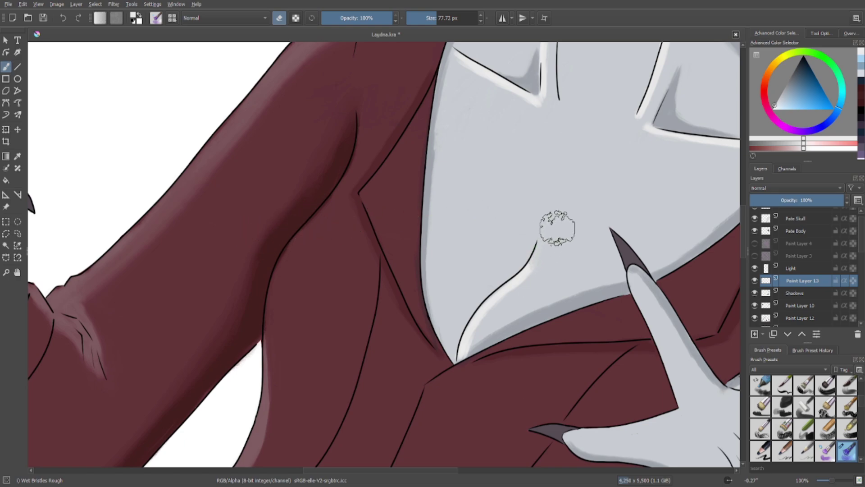
Thin the curved chest line's highlight with the eraser at 22.02 px.
left_click(279, 19)
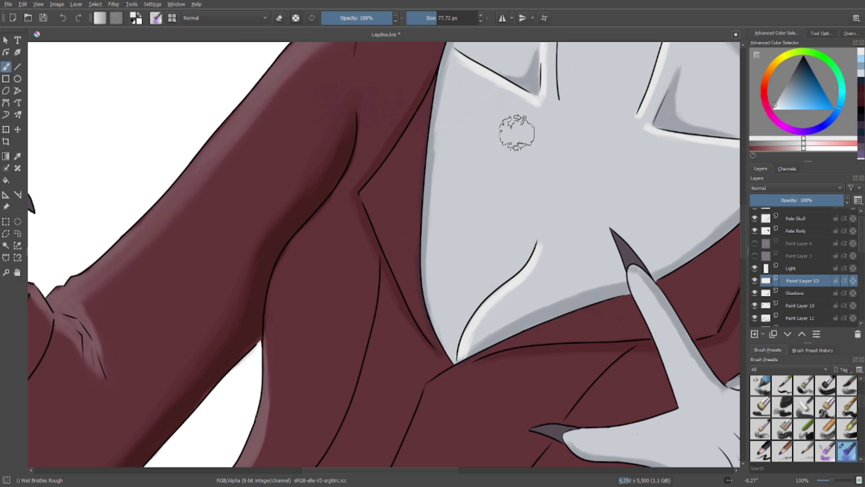
left_click(426, 18)
left_click(279, 19)
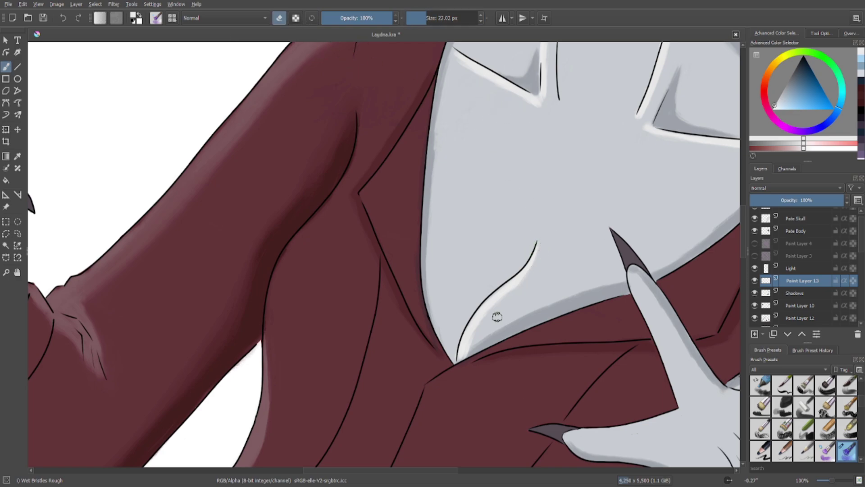
On the Light layer, erase excess highlight around the elbow creases of the raised arm's sleeve.
scroll(401, 226, "down", 8)
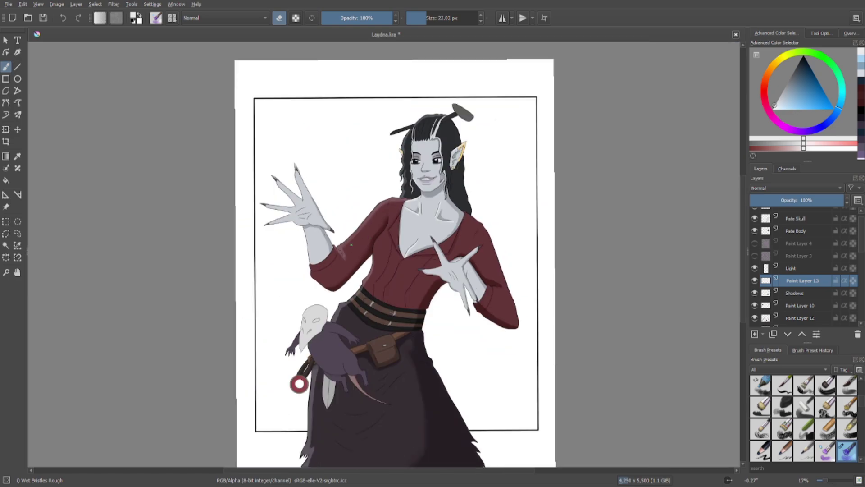
left_click_drag(299, 384, 281, 336)
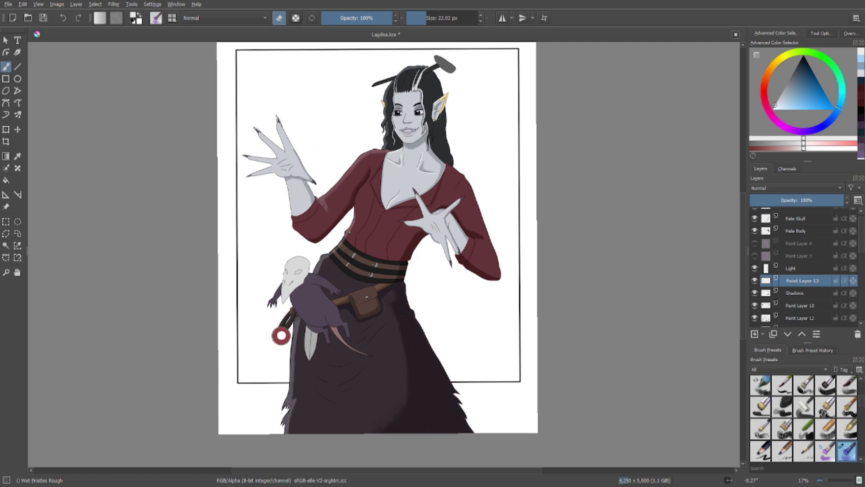
scroll(329, 226, "up", 8)
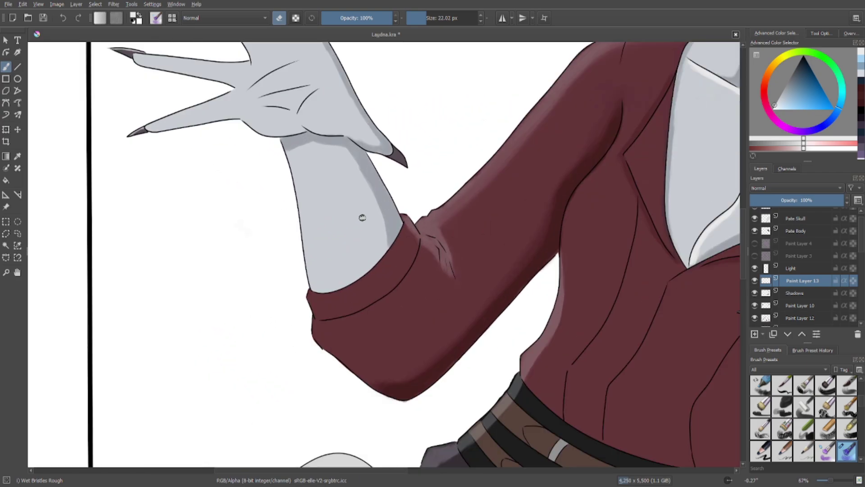
scroll(362, 218, "up", 2)
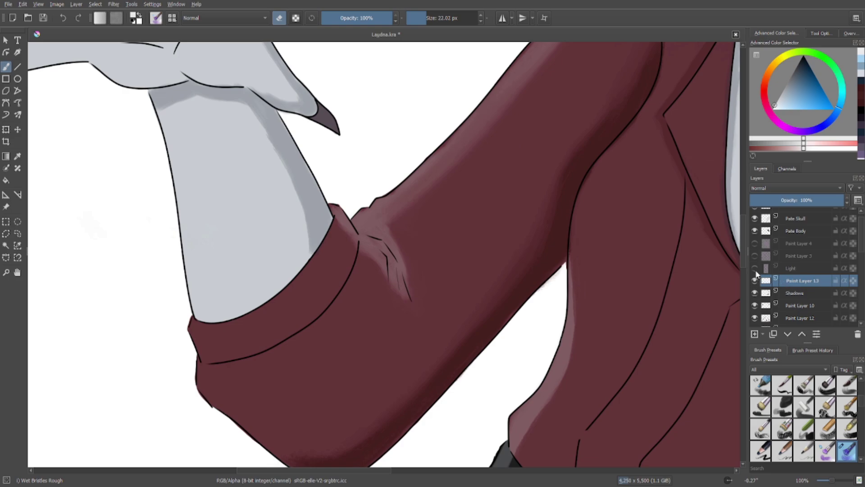
left_click(754, 268)
left_click(792, 268)
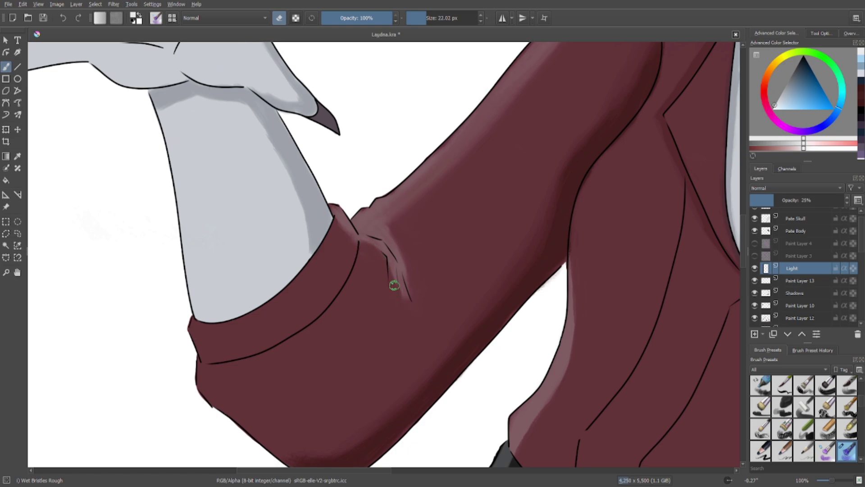
mouse_move(394, 285)
left_mouse_down()
mouse_move(380, 252)
mouse_move(361, 245)
mouse_move(389, 278)
mouse_move(379, 261)
mouse_move(402, 307)
mouse_move(386, 256)
mouse_move(398, 277)
mouse_move(380, 250)
mouse_move(358, 242)
mouse_move(380, 250)
mouse_move(397, 277)
mouse_move(346, 255)
mouse_move(300, 158)
left_mouse_up()
Save the illustration.
key("minus")
key("minus")
key("minus")
key("minus")
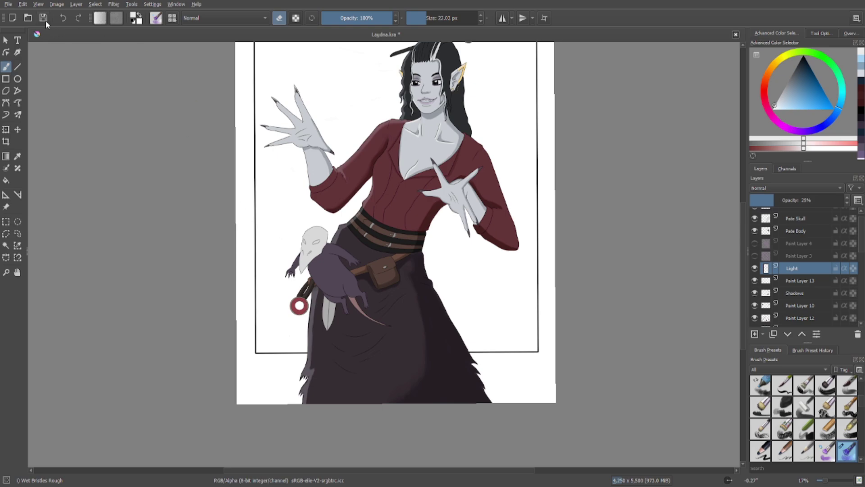
key("ctrl+s")
Add a new paint layer directly above the Pate Skull layer.
scroll(316, 270, "up", 3)
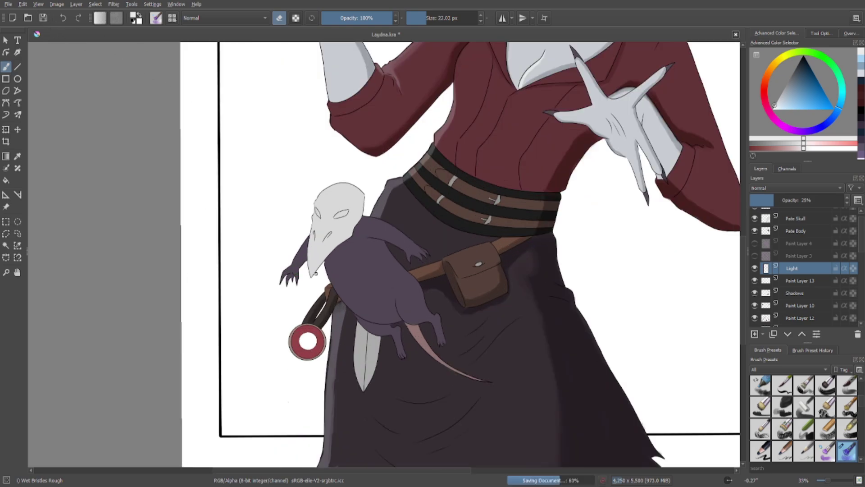
scroll(355, 301, "up", 2)
scroll(362, 303, "down", 1)
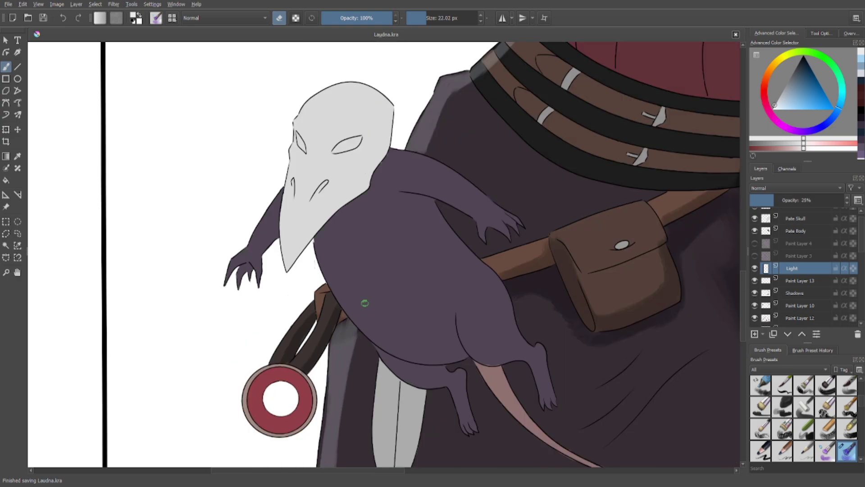
scroll(804, 283, "down", 3)
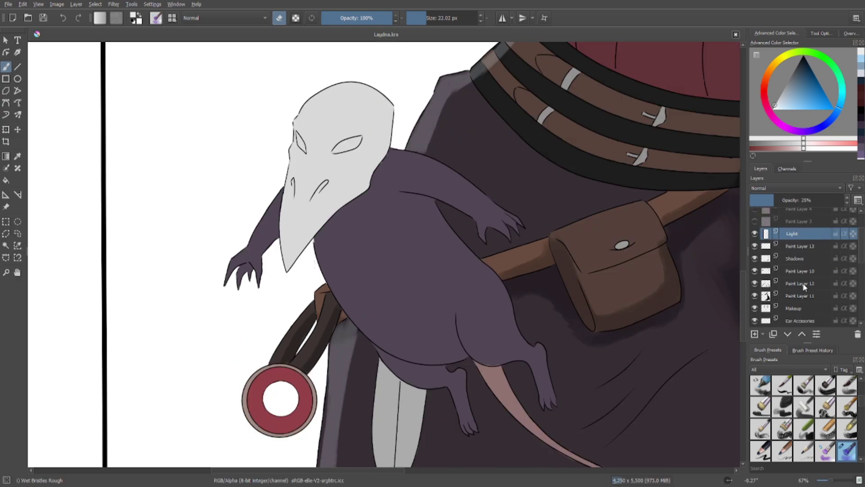
scroll(795, 288, "up", 3)
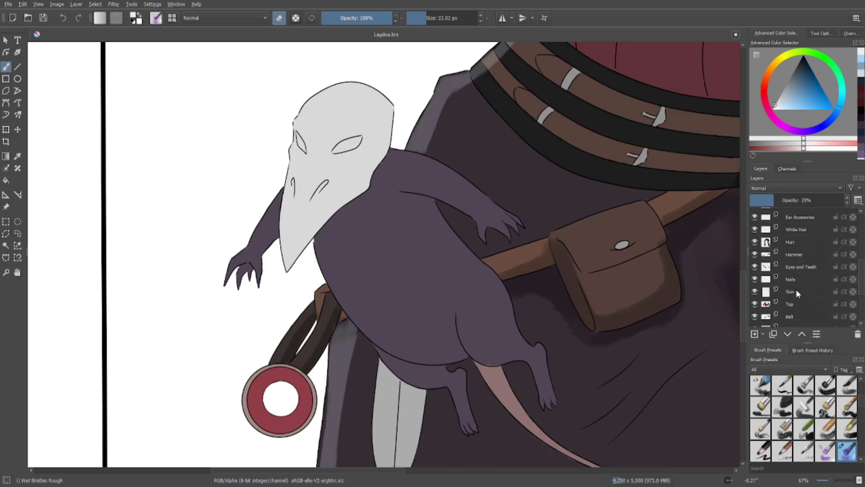
scroll(796, 284, "up", 1)
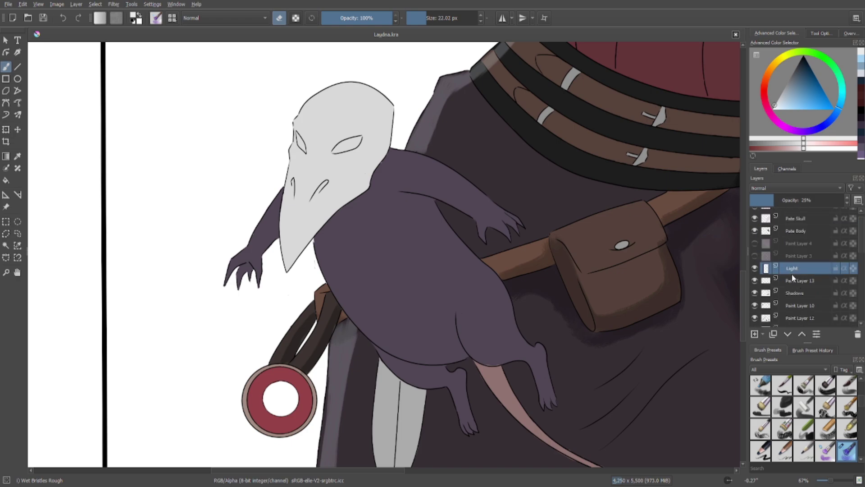
left_click(791, 219)
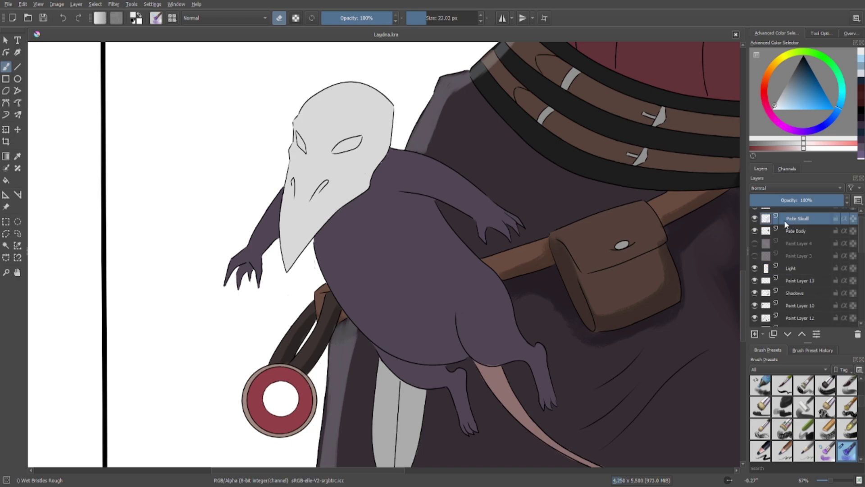
left_click(754, 335)
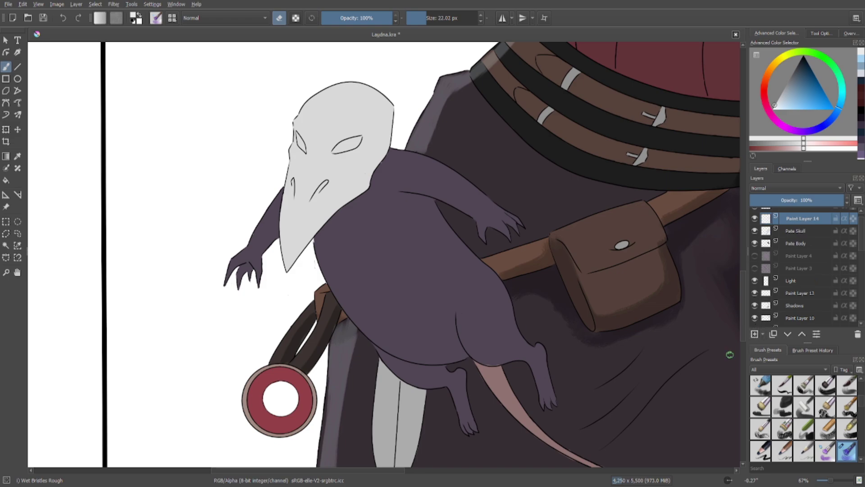
Switch from erasing to painting, choose a near-black colour and set the new layer's opacity to 52%.
left_click(434, 19)
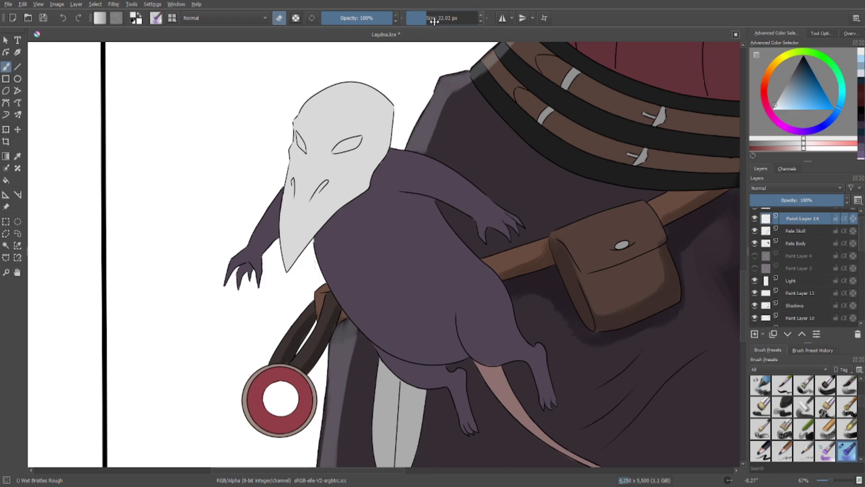
left_click(282, 20)
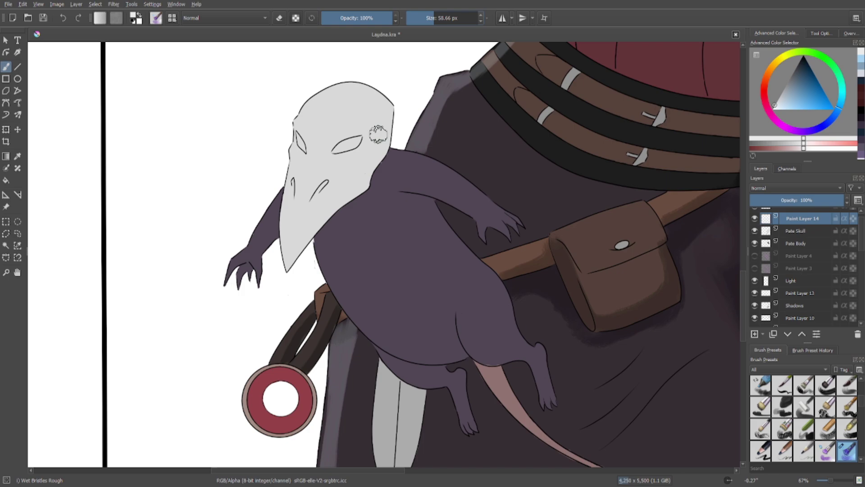
left_click(801, 60)
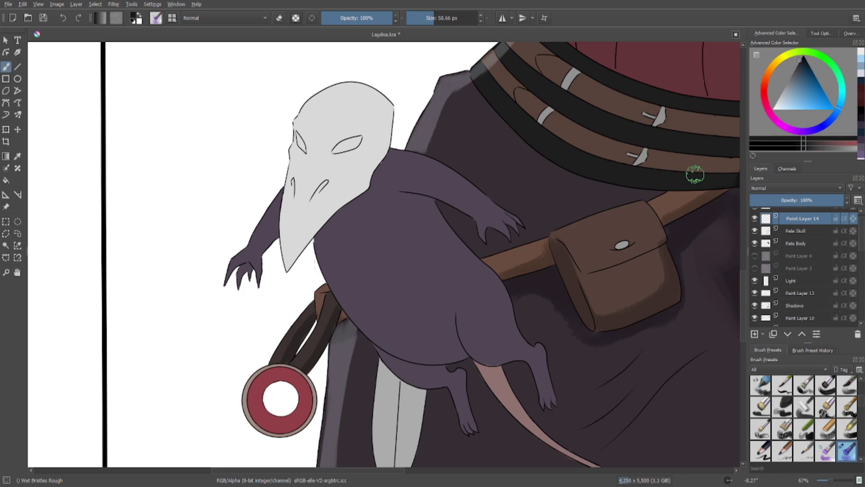
left_click(800, 200)
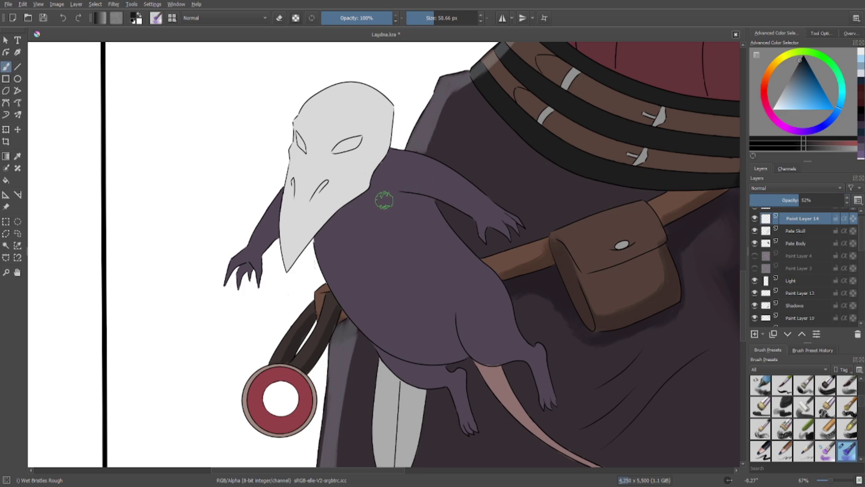
Paint a dark shadow along the back and lower edge of the bird skull down to the beak tip, trimming it with the eraser.
left_click(428, 21)
mouse_move(380, 104)
left_mouse_down()
mouse_move(388, 128)
mouse_move(386, 108)
mouse_move(385, 154)
mouse_move(366, 186)
mouse_move(289, 265)
mouse_move(329, 219)
mouse_move(300, 241)
mouse_move(288, 270)
mouse_move(314, 116)
mouse_move(324, 241)
mouse_move(286, 252)
left_mouse_up()
key("e")
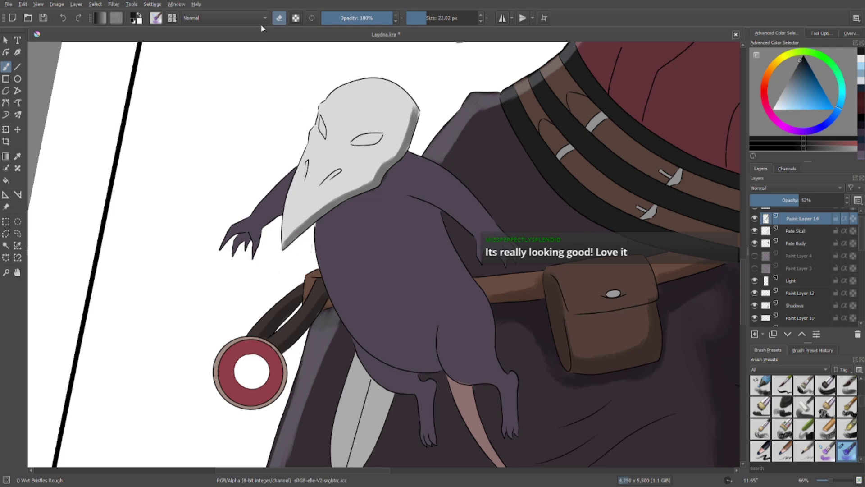
Shade both nostrils on the skull's beak with a 10.16 px brush and clean up their edges with the eraser.
left_click(422, 20)
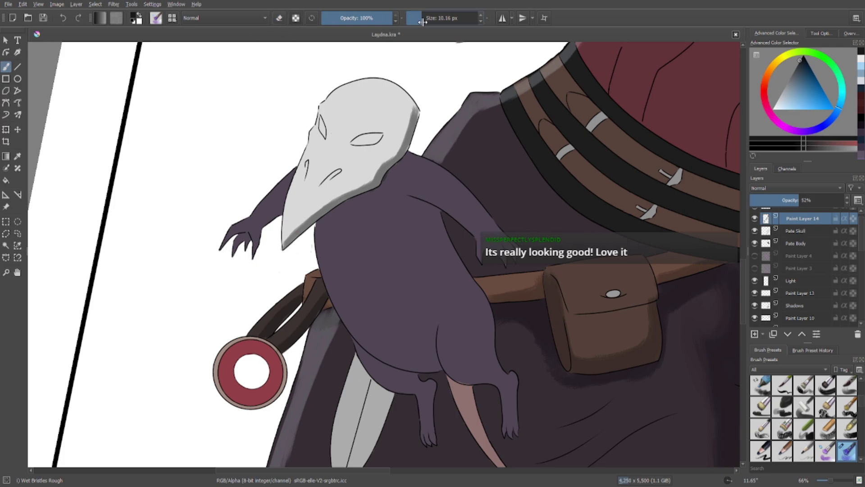
left_click_drag(331, 177, 330, 179)
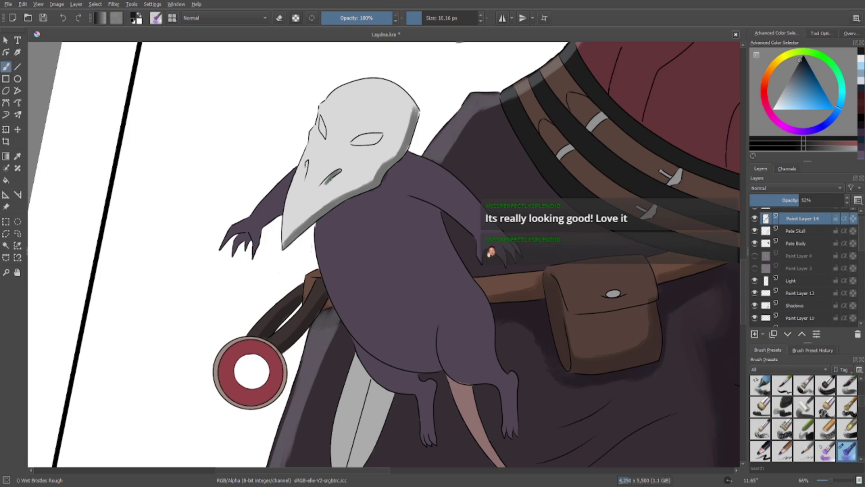
left_click(280, 18)
left_click_drag(304, 167, 302, 179)
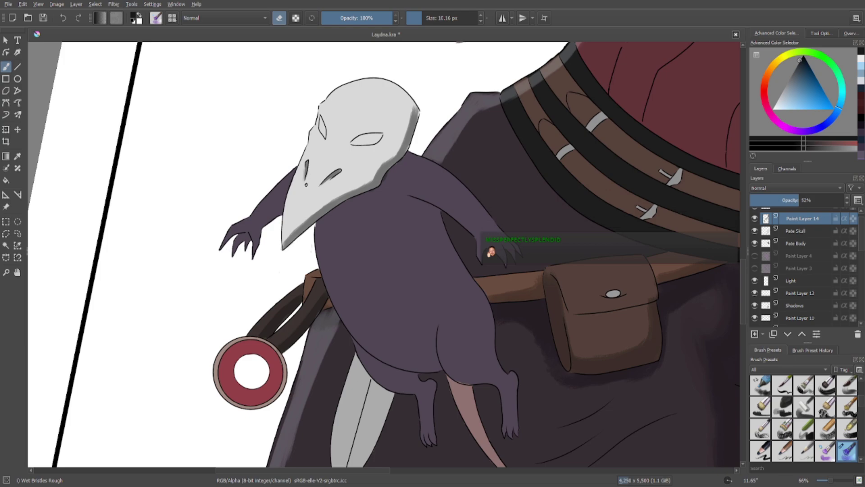
Darken both eye sockets of the skull with 26.83 px and 10.16 px brushes, undoing an unwanted stroke and erasing overpaint.
left_click(428, 18)
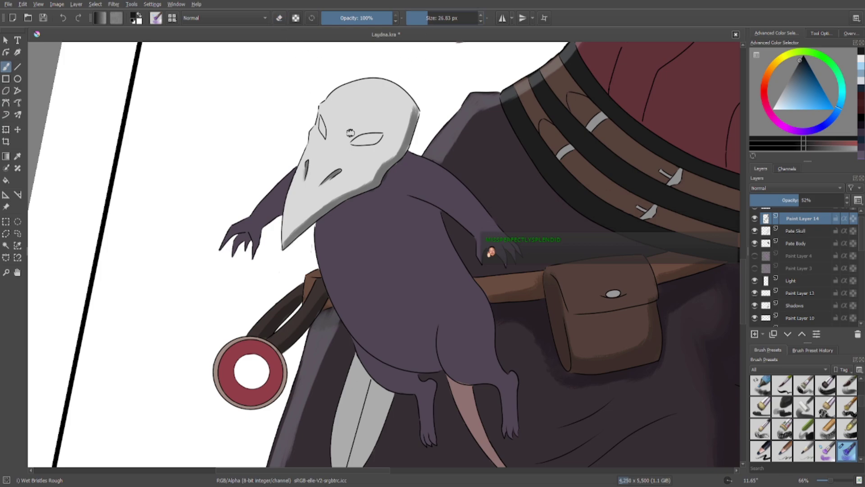
mouse_move(353, 139)
left_mouse_down()
mouse_move(378, 134)
mouse_move(355, 143)
left_mouse_up()
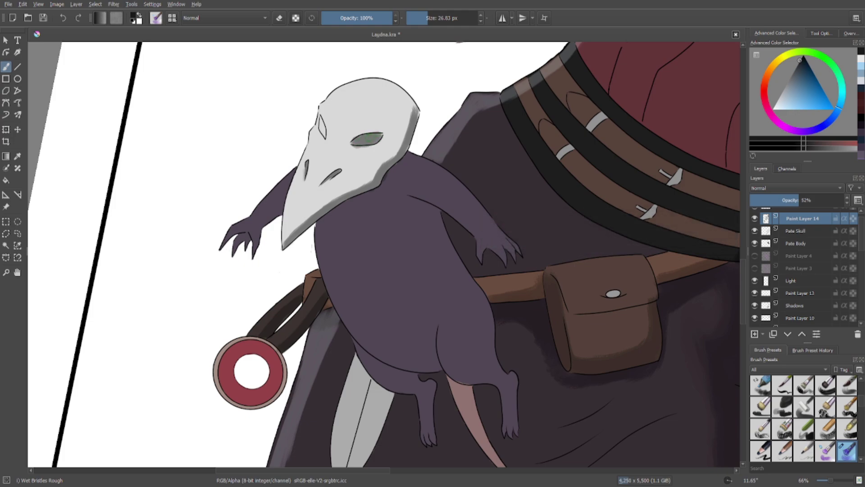
key("ctrl+z")
left_click(279, 18)
left_click(416, 18)
left_click(421, 19)
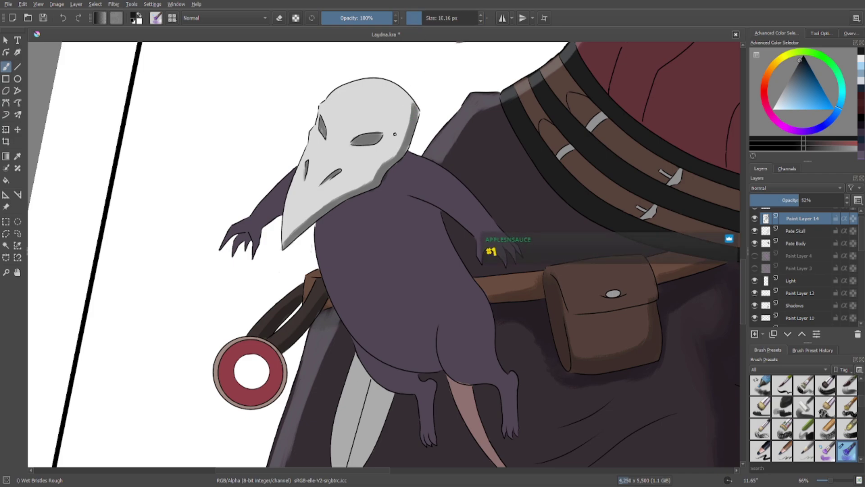
left_click_drag(79, 134, 226, 133)
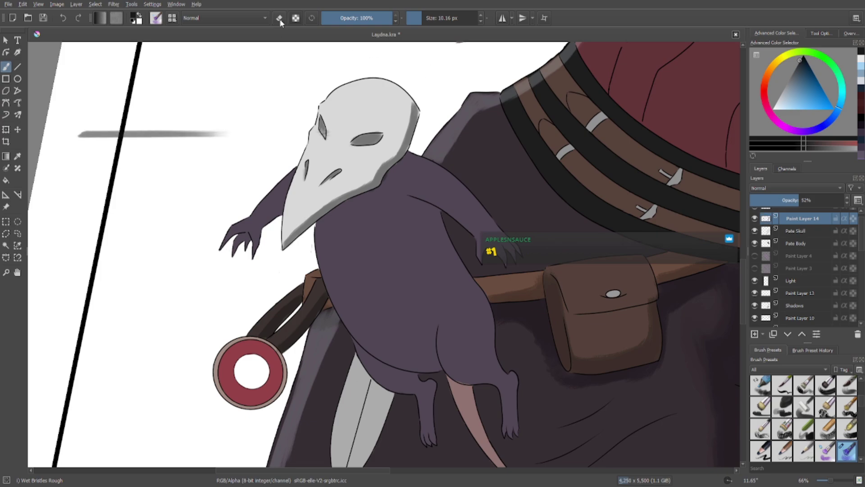
left_click(435, 19)
mouse_move(130, 135)
left_mouse_down()
mouse_move(83, 133)
mouse_move(206, 133)
left_mouse_up()
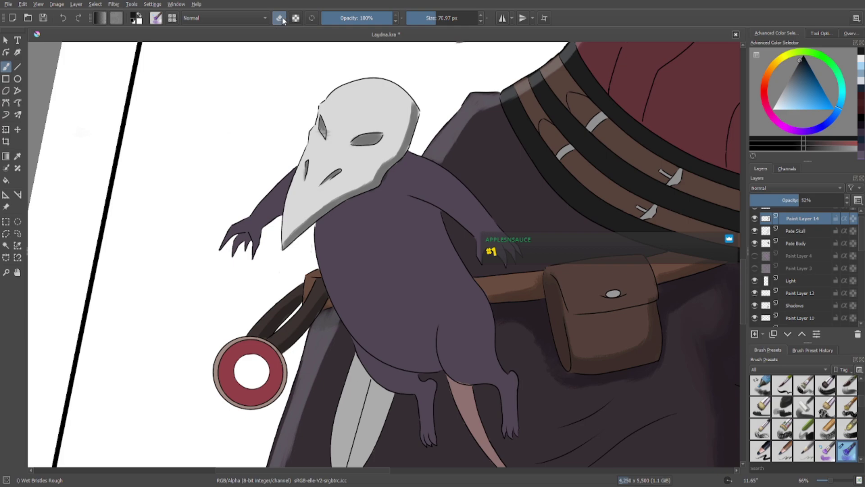
Touch up the skull's narrower eye socket at 5.68 px and refine the shadow along the skull's lower back edge at 14.18 px.
left_click(279, 19)
left_click(417, 18)
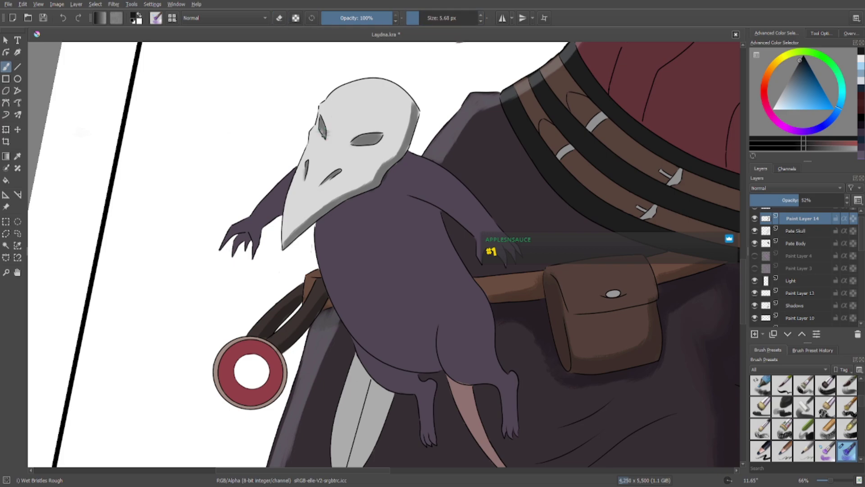
left_click(280, 18)
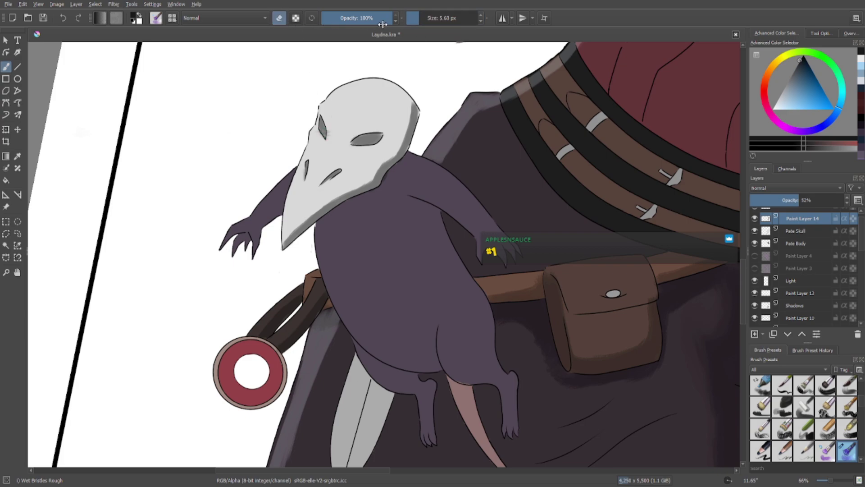
left_click(424, 23)
left_click(280, 18)
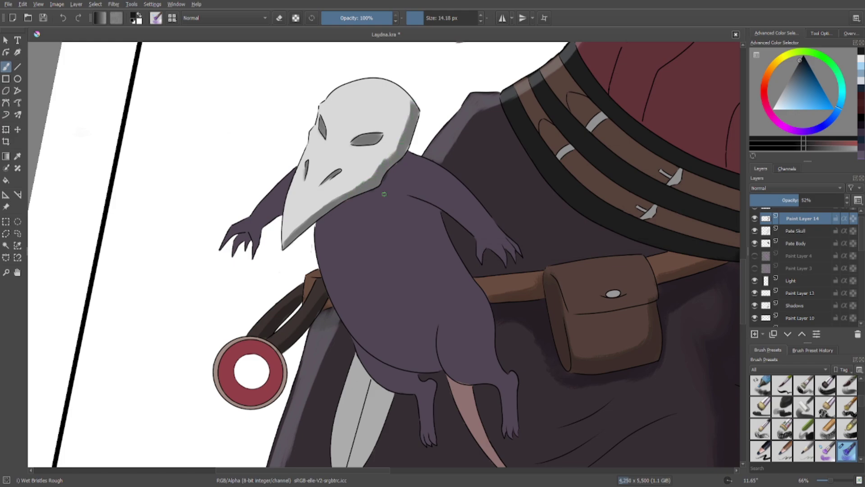
Lower the skull shading layer's opacity to 65% and remove the stray stroke across the arm and belt.
left_click(815, 203)
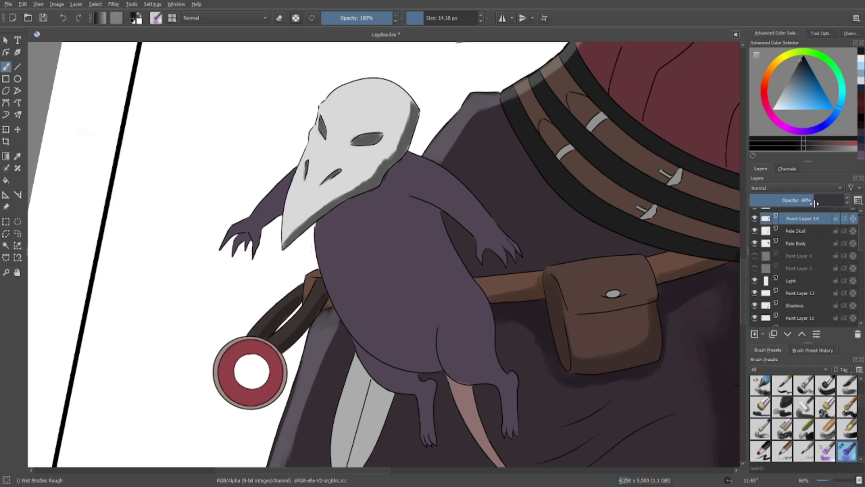
scroll(816, 201, "down", 3)
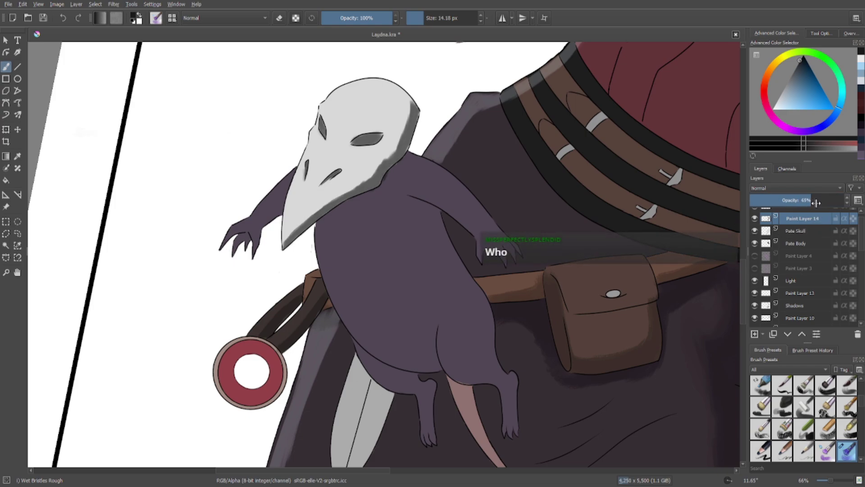
left_click_drag(435, 221, 674, 211)
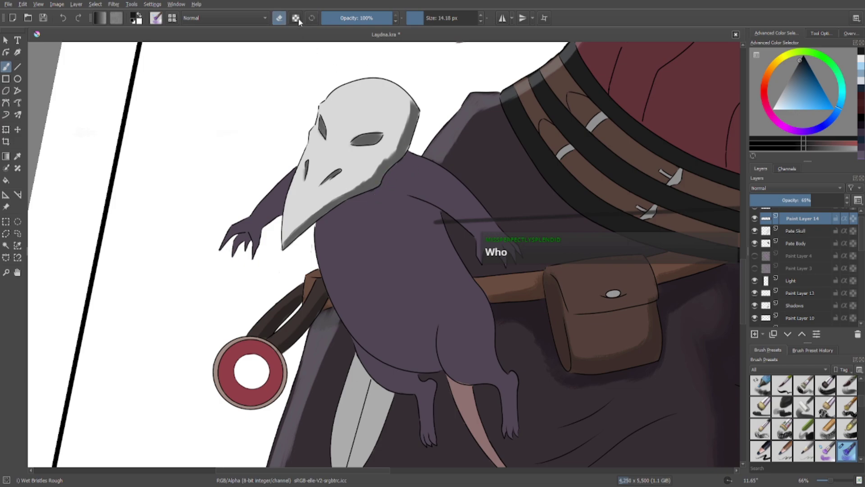
key("bracketright")
key("bracketright")
key("bracketright")
key("ctrl+z")
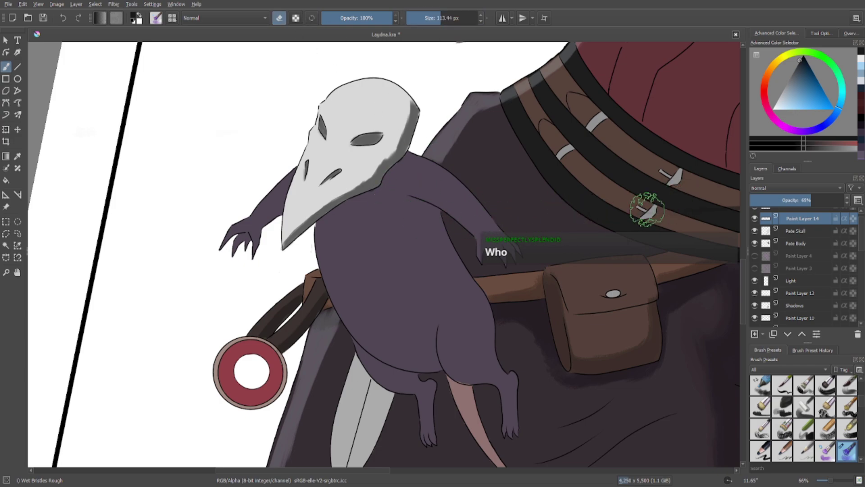
right_click(539, 187)
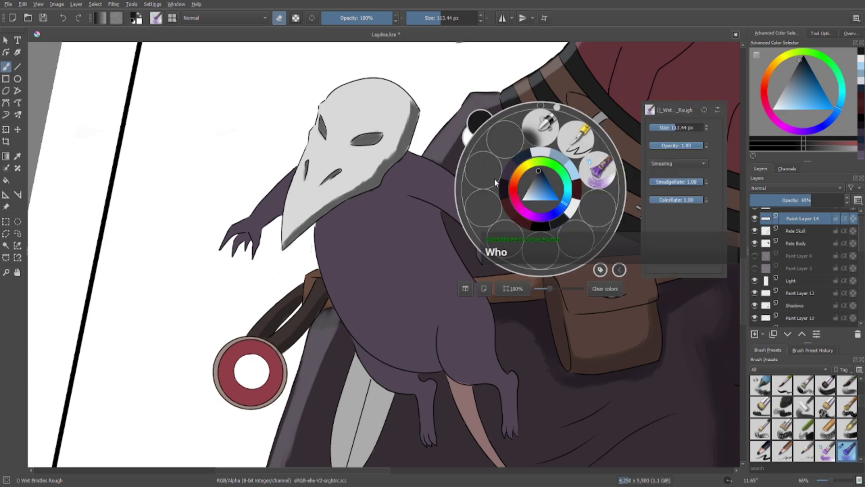
left_click(452, 96)
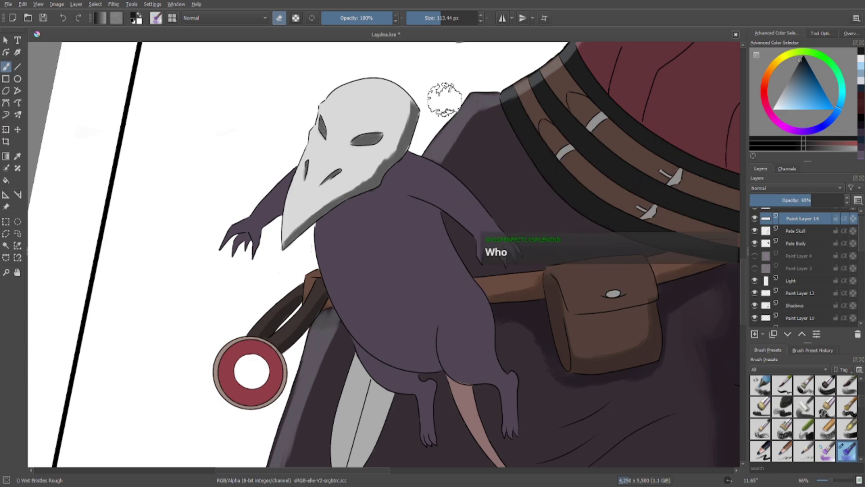
Touch up the shading below the skull with a 30.41 px brush and a 22.02 px eraser.
mouse_move(618, 269)
left_mouse_down()
mouse_move(567, 250)
mouse_move(375, 242)
left_mouse_up()
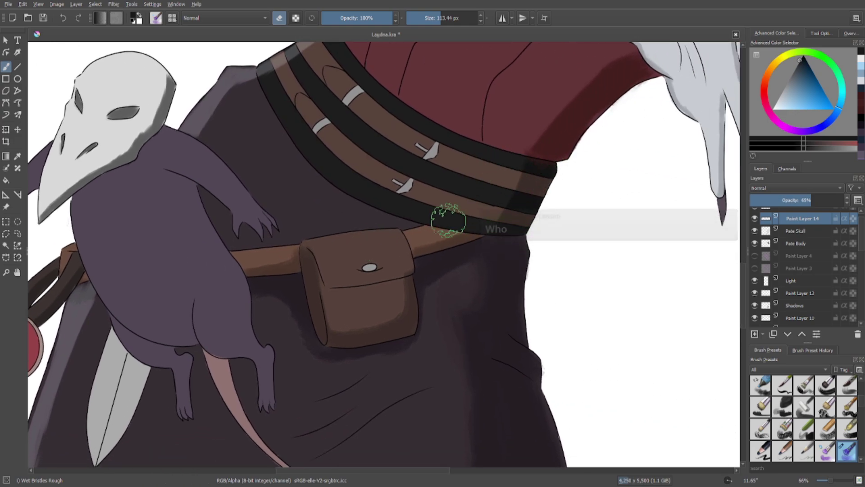
left_click_drag(300, 189, 564, 139)
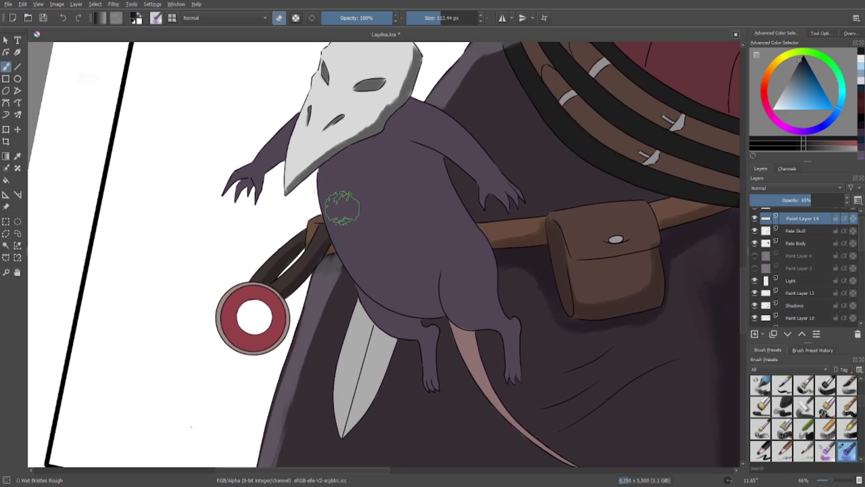
left_click_drag(438, 20, 428, 24)
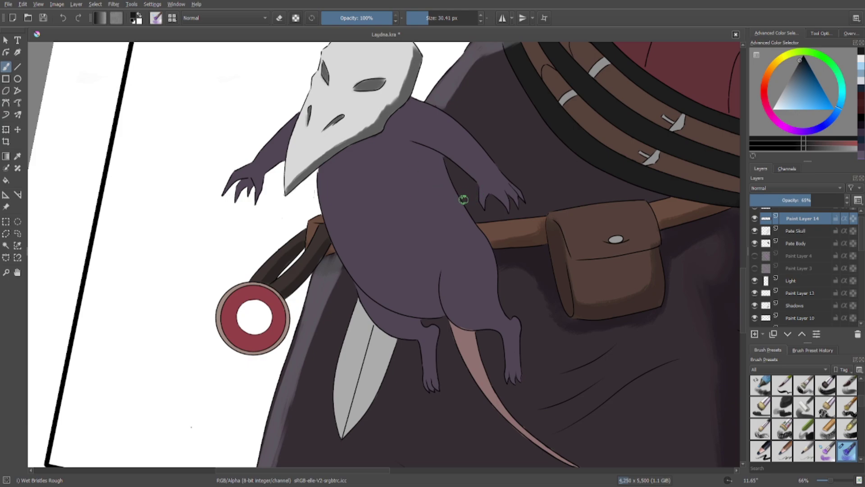
key("bracketleft")
key("bracketleft")
key("bracketleft")
key("bracketleft")
left_click(426, 18)
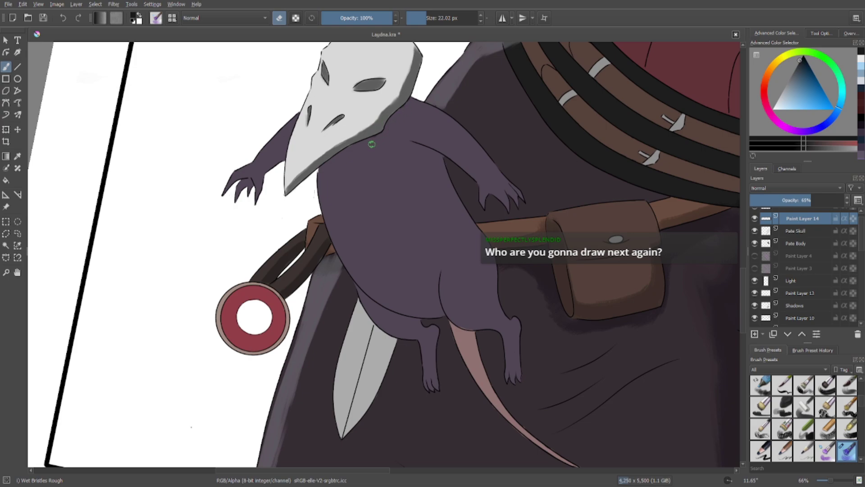
Add a new paint layer above Pate Body and paint a dark shadow beneath the skull at 22.02 px.
left_click(278, 21)
left_click(787, 230)
left_click(786, 242)
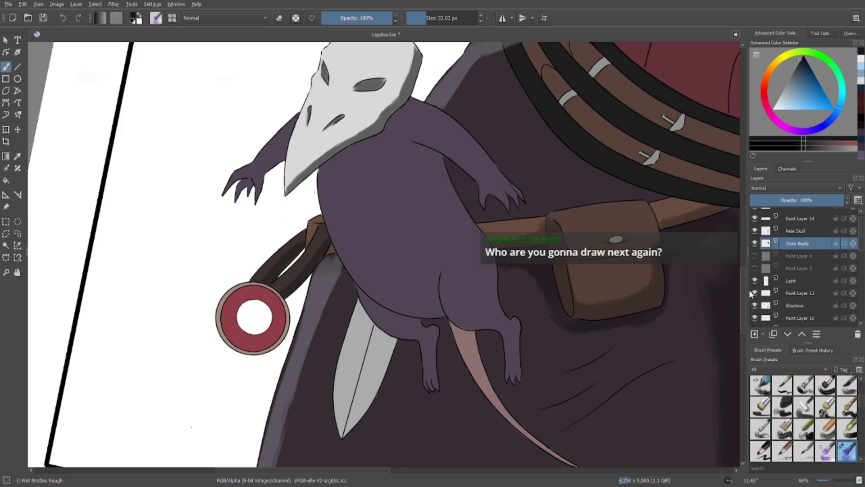
left_click(753, 334)
mouse_move(343, 168)
left_mouse_down()
mouse_move(342, 156)
mouse_move(391, 121)
left_mouse_up()
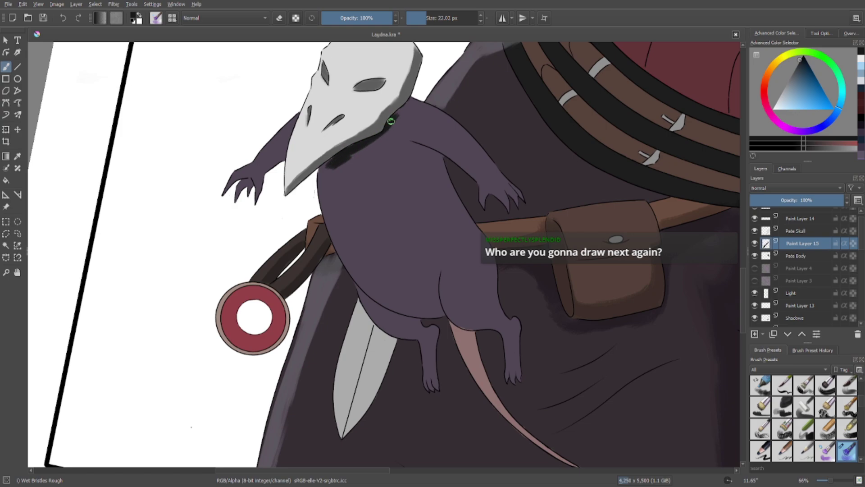
Set the neck shadow layer's opacity to 40% and erase the stray stroke across the body at 113.44 px.
left_click(786, 200)
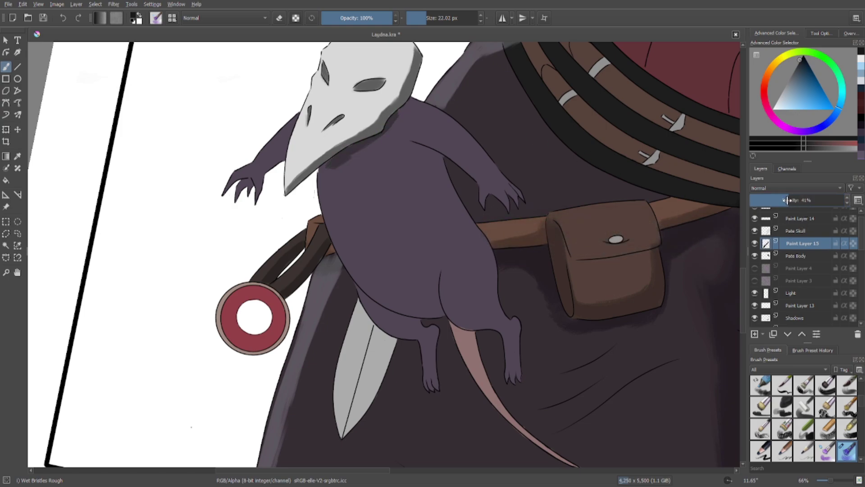
left_click_drag(442, 208, 789, 202)
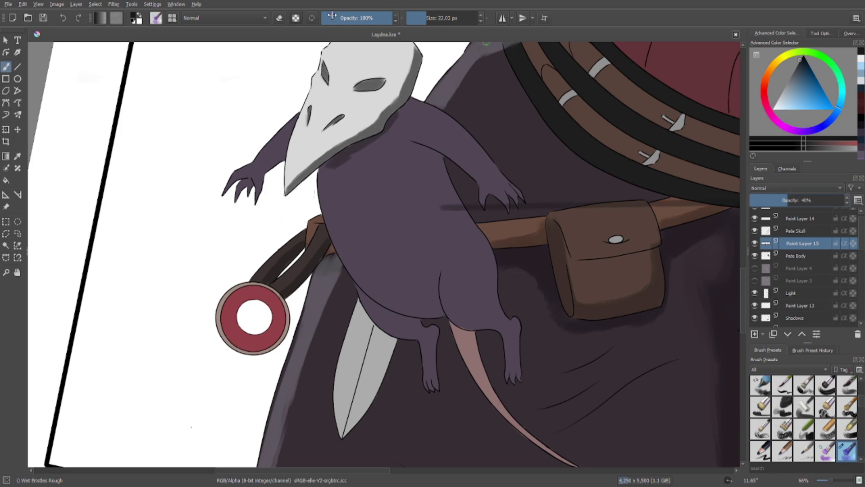
left_click(63, 18)
left_click(63, 18)
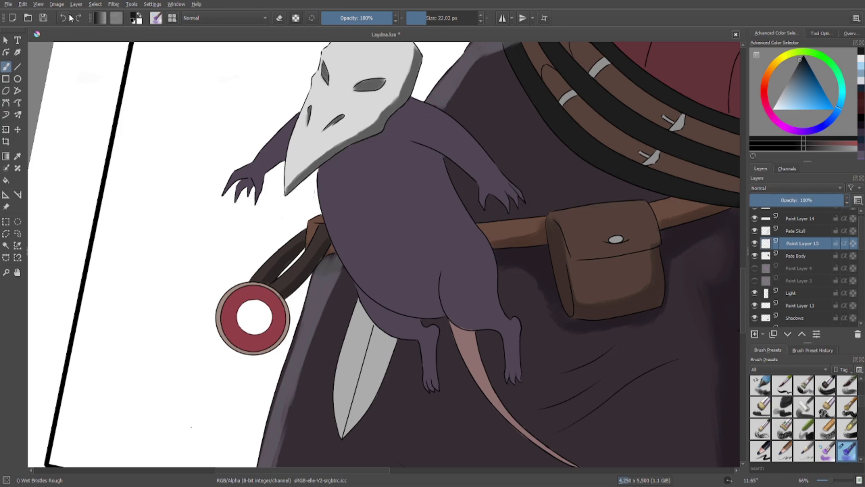
left_click(78, 18)
left_click(79, 18)
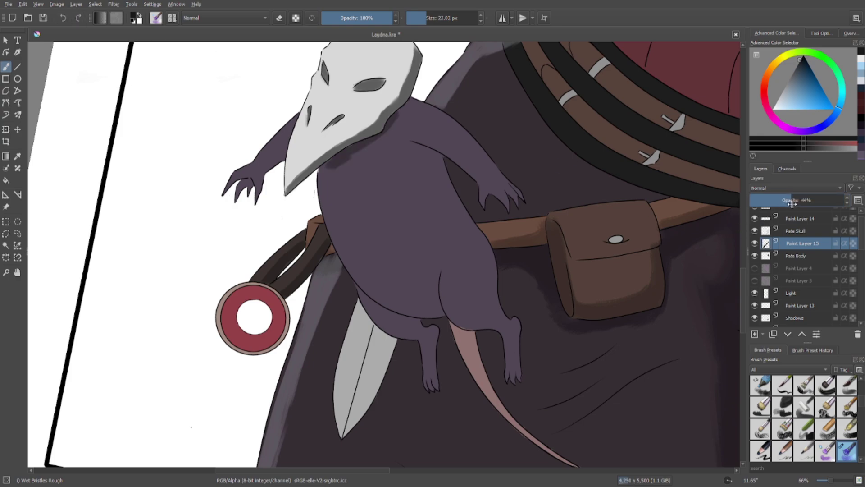
left_click_drag(787, 201, 748, 201)
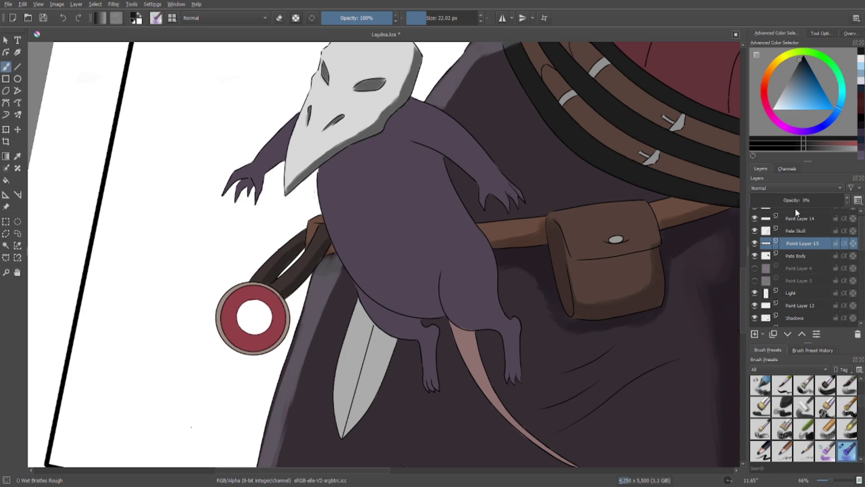
left_click(793, 200)
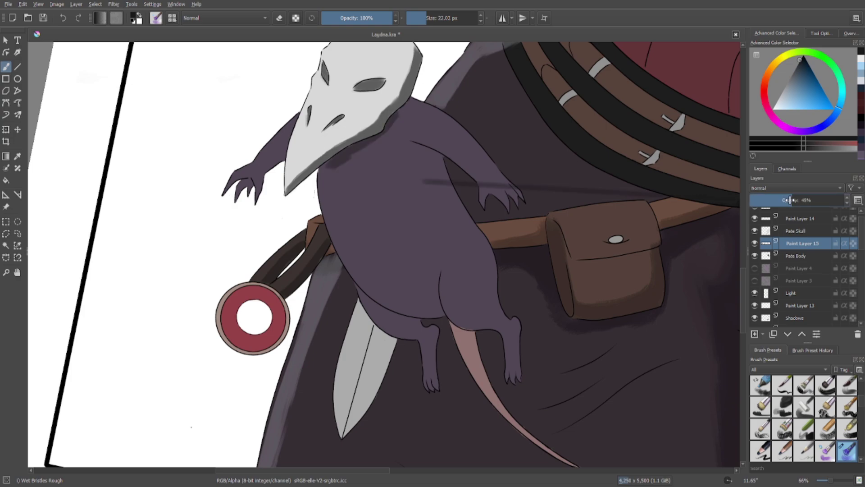
left_click(279, 18)
left_click(441, 22)
left_click_drag(441, 21, 442, 21)
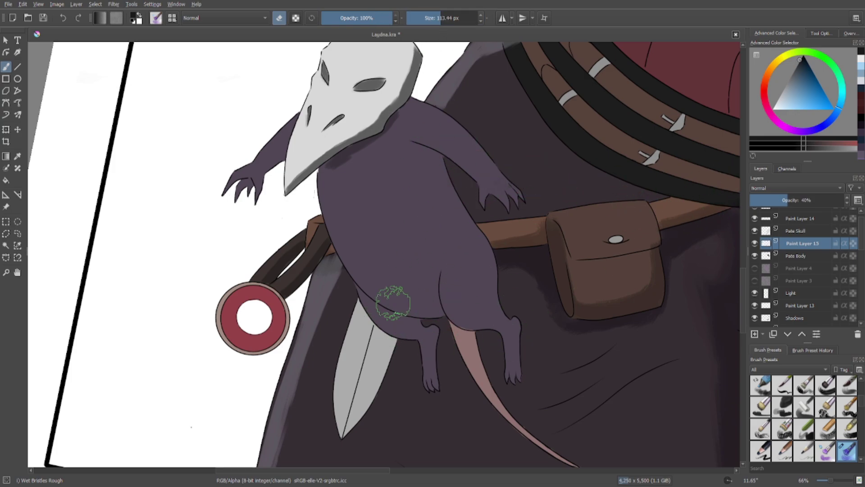
Soften the edge of the shadow beneath the skull with the eraser at 45.38 px.
left_click(279, 19)
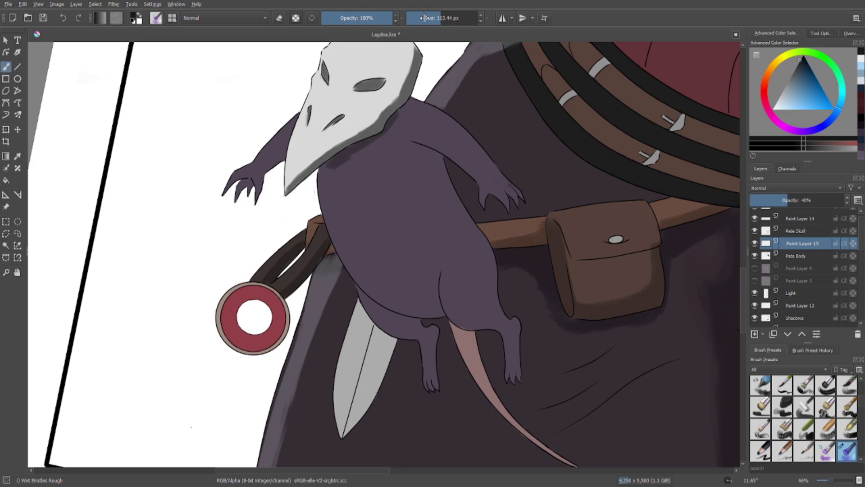
left_click(425, 18)
key("e")
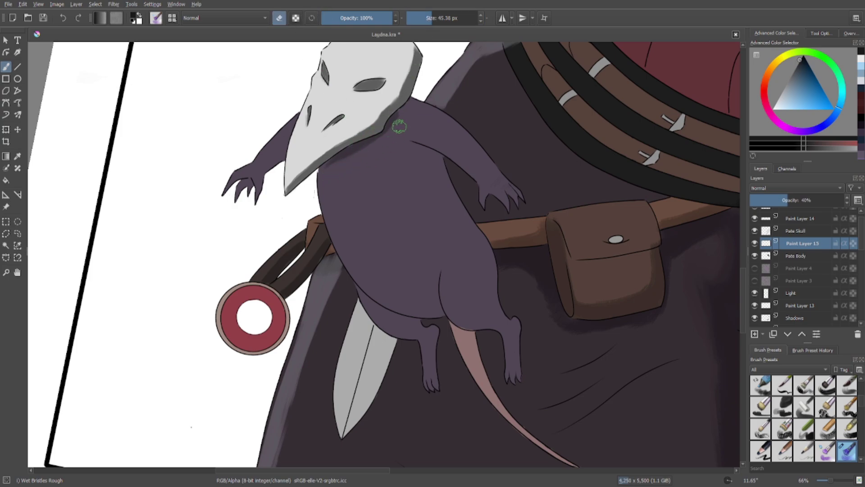
Refine the neck shadow at 13.09 px and shade the outer edge and armpit crease of the pouch-side arm at 25.16 px.
left_click(278, 18)
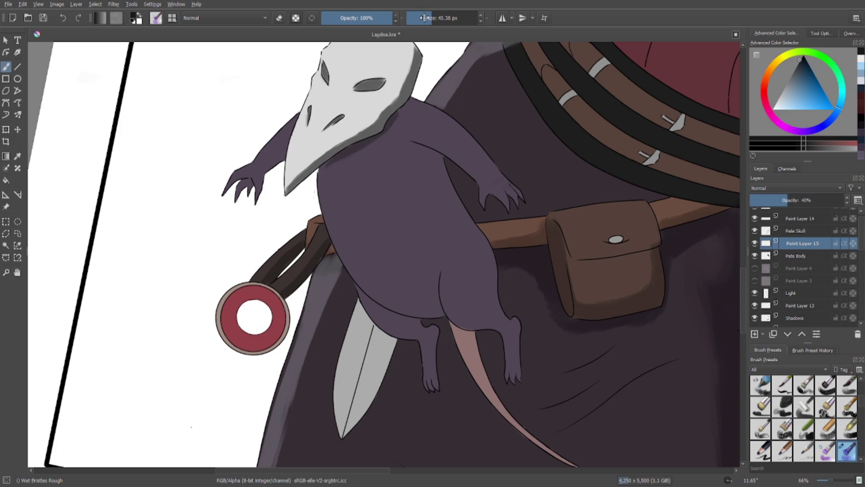
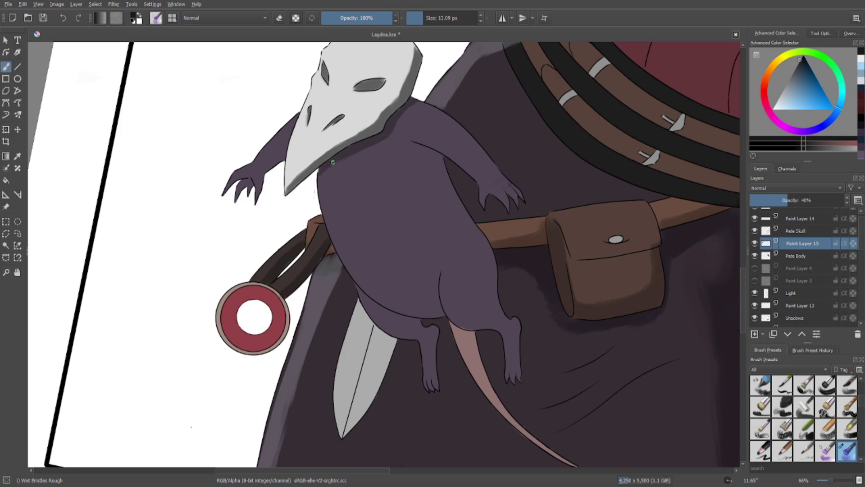
left_click_drag(436, 12, 430, 60)
mouse_move(449, 123)
left_mouse_down()
mouse_move(468, 139)
mouse_move(438, 118)
mouse_move(502, 180)
left_mouse_up()
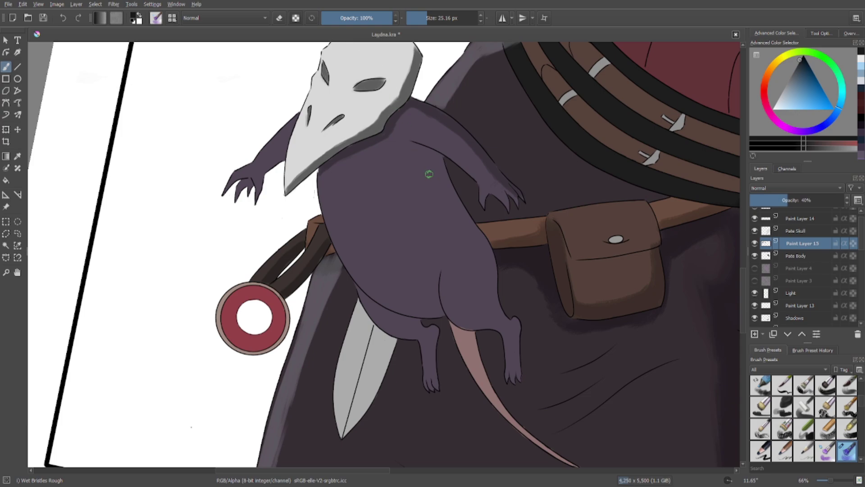
left_click_drag(410, 143, 428, 149)
Erase the stray gray strokes on the white background below the rat's outstretched hand.
left_click(279, 18)
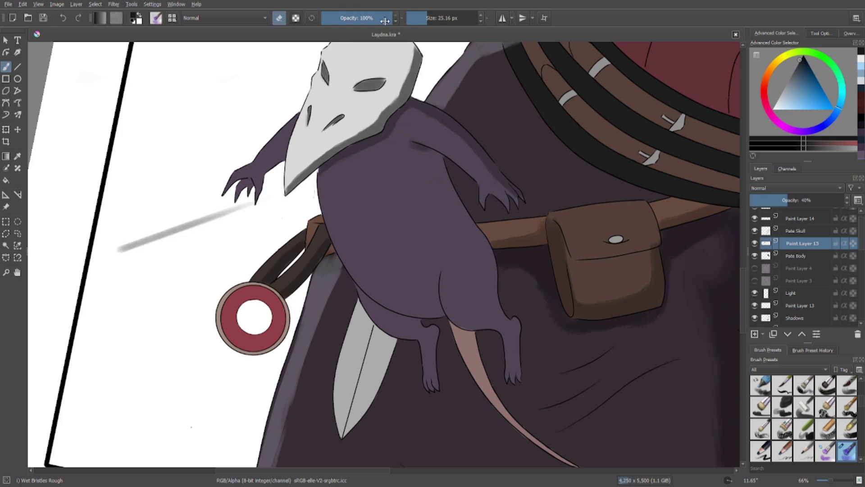
left_click(439, 18)
left_click_drag(120, 251, 230, 207)
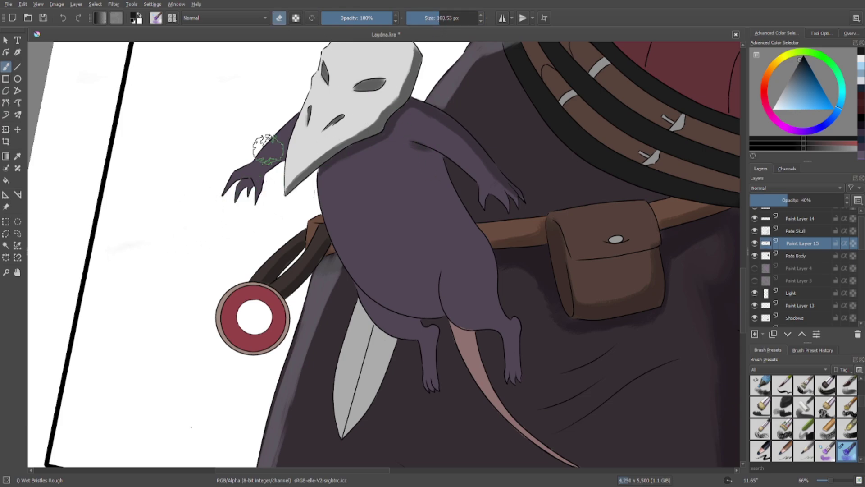
left_click(279, 18)
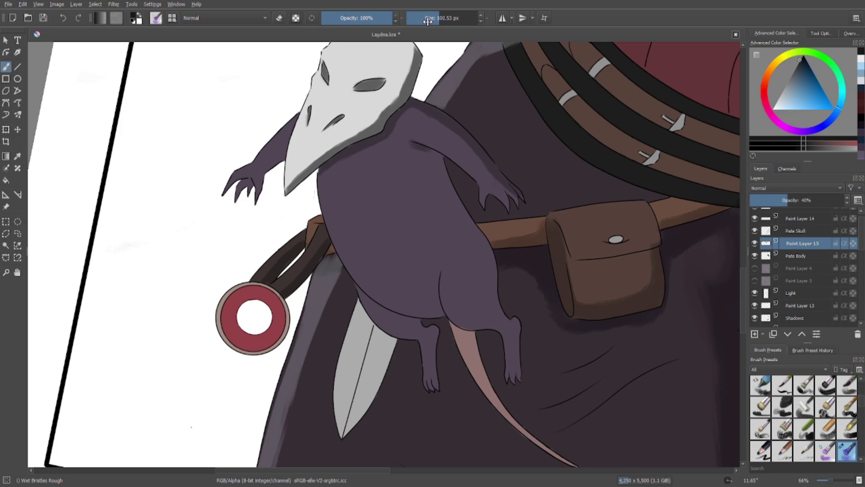
left_click(432, 19)
key("ctrl+z")
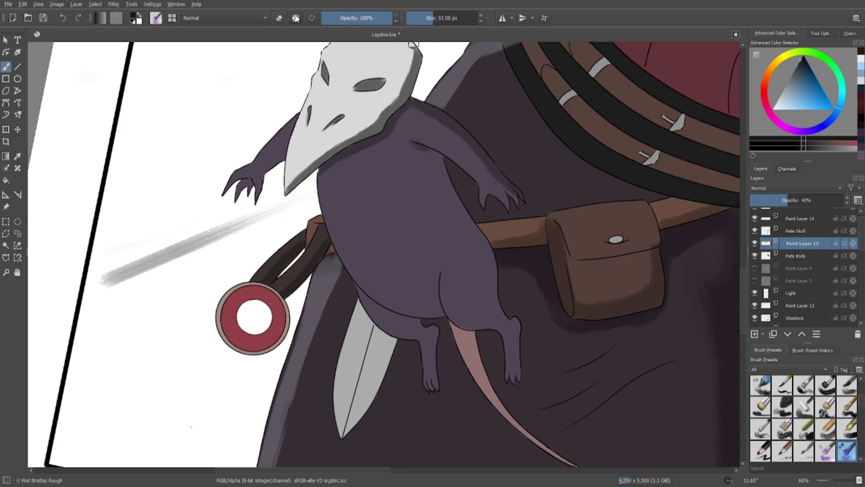
left_click(280, 18)
mouse_move(268, 182)
left_mouse_down()
mouse_move(253, 194)
mouse_move(239, 230)
left_mouse_up()
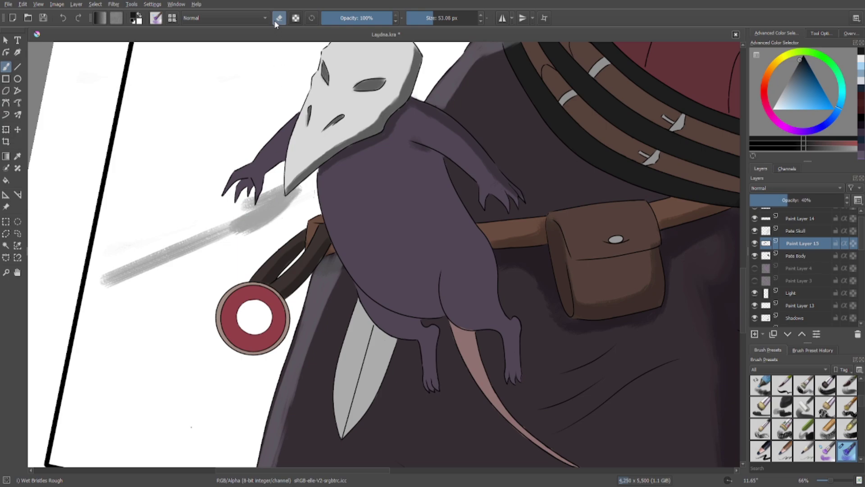
left_click_drag(438, 13, 446, 18)
mouse_move(222, 222)
left_mouse_down()
mouse_move(249, 214)
mouse_move(147, 252)
mouse_move(193, 240)
mouse_move(188, 262)
mouse_move(247, 214)
mouse_move(253, 190)
mouse_move(257, 199)
mouse_move(293, 196)
left_mouse_up()
left_click(429, 18)
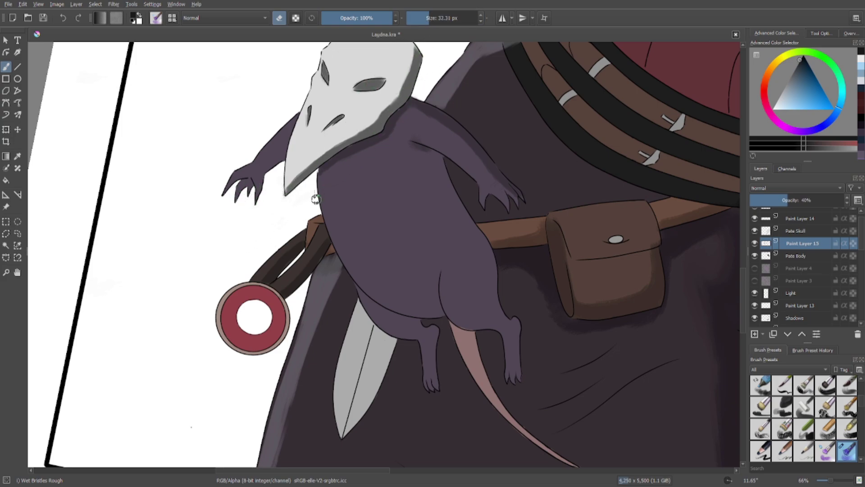
Paint a shadow on the torso below the armpit crease with an 11.06 px brush, extending it down the side.
left_click(280, 18)
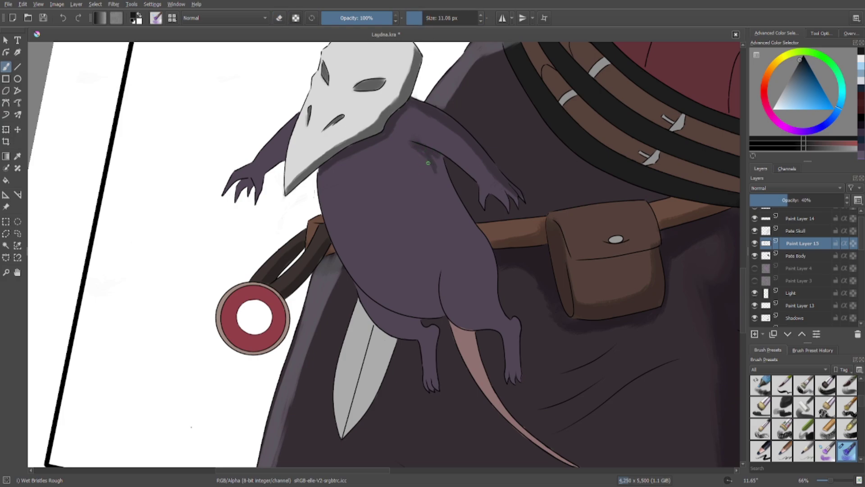
left_click(429, 23)
left_click(280, 19)
left_click_drag(441, 163, 450, 189)
left_click(280, 19)
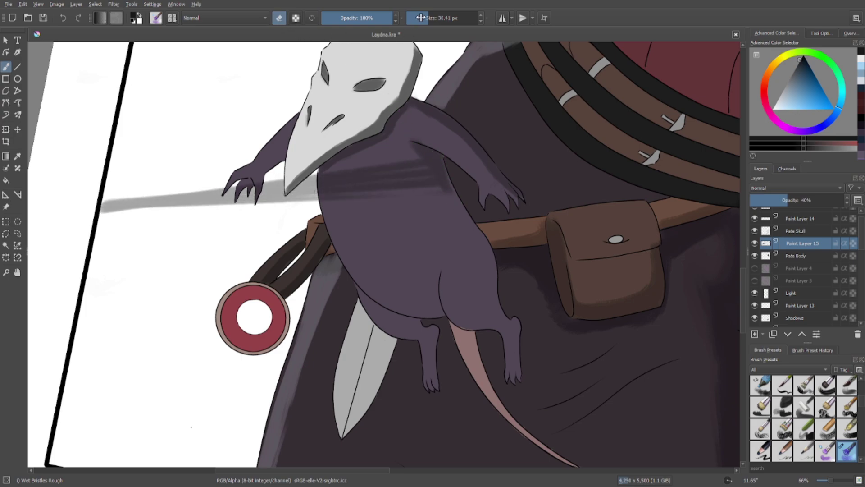
Erase the stray strokes across the torso and background, and refine the armpit shadow with a 16.59 px brush.
left_click_drag(420, 18, 441, 18)
mouse_move(103, 203)
left_mouse_down()
mouse_move(201, 171)
mouse_move(244, 180)
mouse_move(245, 207)
mouse_move(264, 180)
mouse_move(265, 201)
mouse_move(256, 216)
mouse_move(180, 219)
mouse_move(243, 221)
mouse_move(265, 187)
mouse_move(268, 215)
mouse_move(390, 89)
mouse_move(304, 201)
mouse_move(311, 181)
mouse_move(282, 207)
mouse_move(281, 182)
mouse_move(285, 205)
mouse_move(302, 193)
mouse_move(276, 190)
mouse_move(282, 194)
mouse_move(280, 177)
mouse_move(299, 210)
mouse_move(308, 187)
mouse_move(342, 169)
mouse_move(329, 194)
left_mouse_up()
left_click(425, 19)
left_click(438, 18)
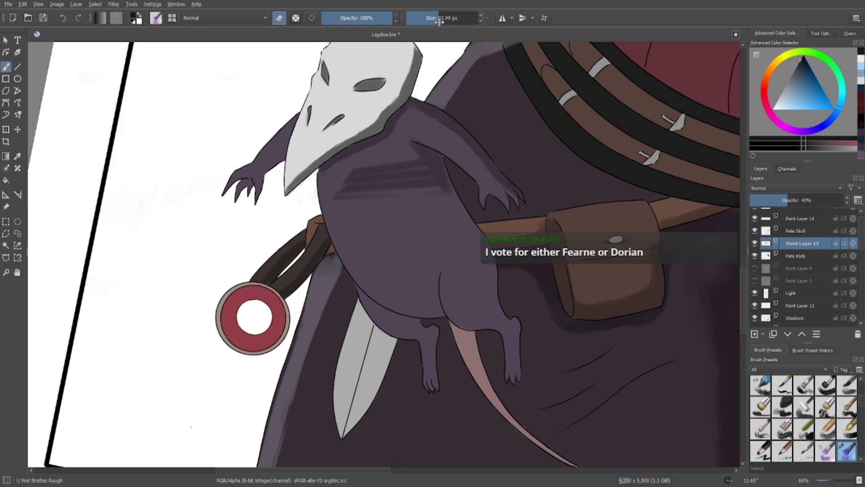
mouse_move(347, 189)
left_mouse_down()
mouse_move(403, 162)
mouse_move(426, 197)
mouse_move(412, 168)
mouse_move(420, 177)
mouse_move(417, 200)
mouse_move(437, 178)
mouse_move(442, 199)
mouse_move(422, 186)
mouse_move(430, 153)
mouse_move(414, 159)
mouse_move(379, 136)
mouse_move(417, 144)
left_mouse_up()
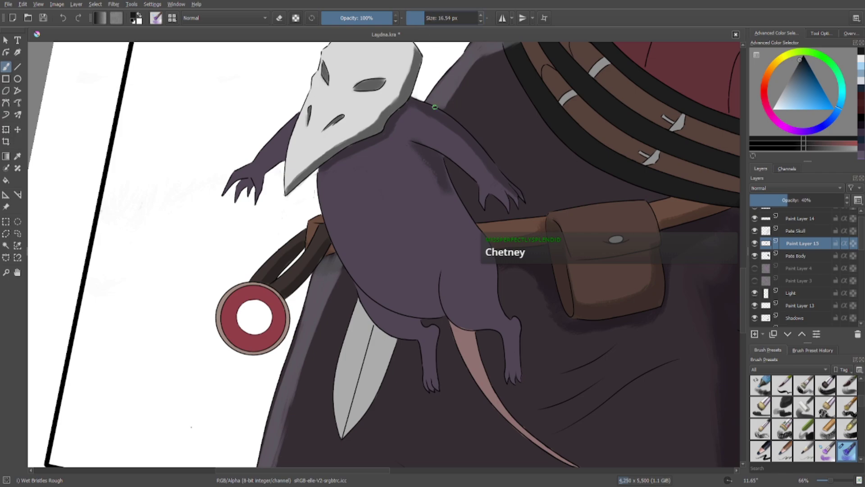
left_click_drag(418, 149, 428, 170)
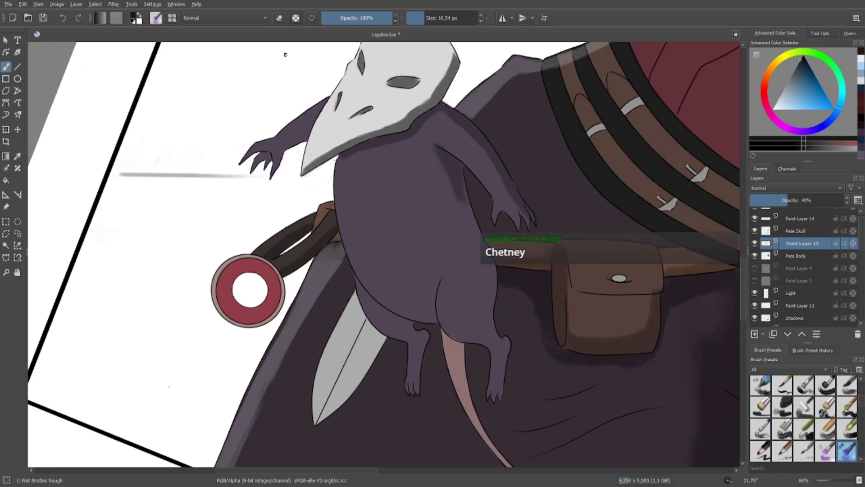
Erase the stray gray stroke below the rat's outstretched hand with a 58.66 px eraser.
left_click(434, 18)
mouse_move(145, 188)
left_mouse_down()
mouse_move(119, 184)
mouse_move(250, 168)
mouse_move(270, 175)
mouse_move(135, 172)
left_mouse_up()
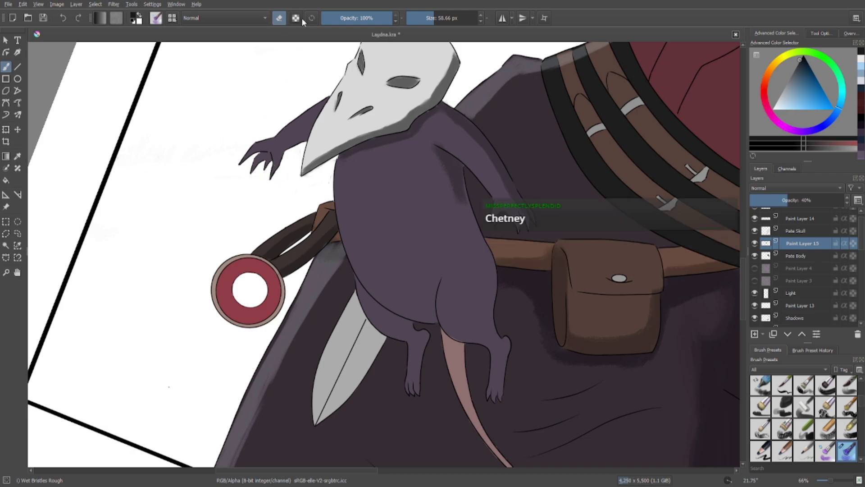
key("e")
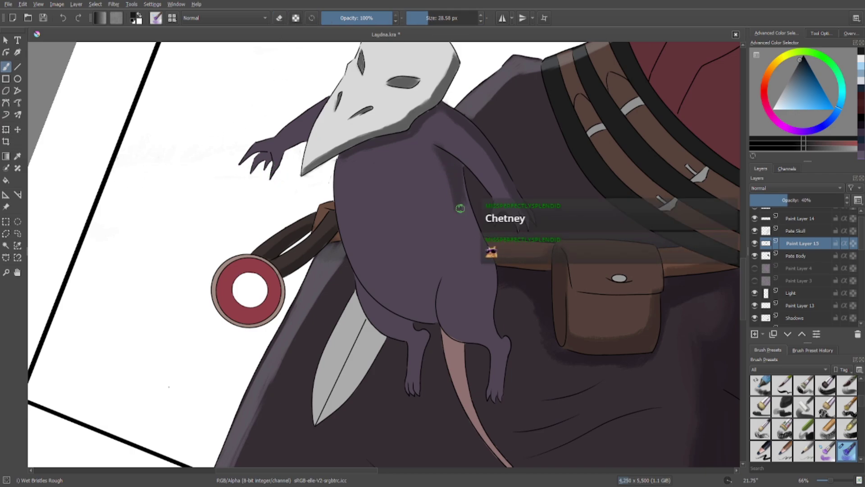
Rework the armpit shadow down the torso's side at 28.58 px and erase the stray strokes across the torso and background.
key("ctrl+z")
key("ctrl+z")
left_click(283, 23)
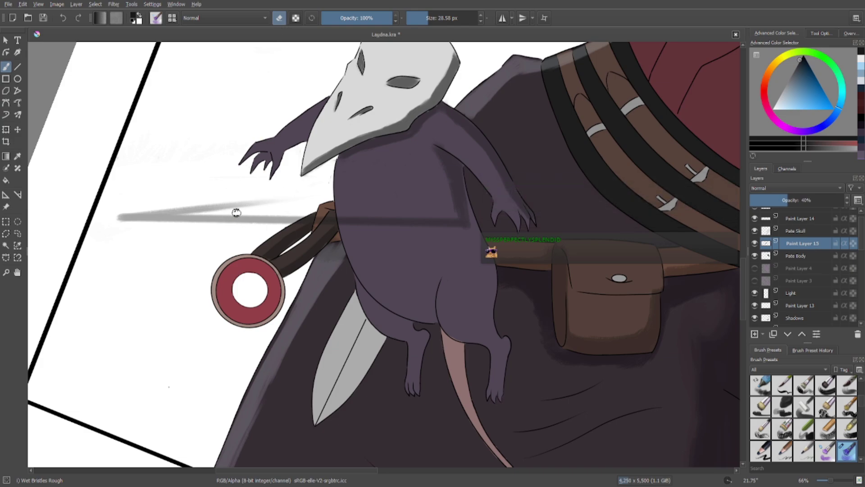
mouse_move(142, 218)
left_mouse_down()
mouse_move(106, 231)
mouse_move(183, 216)
left_mouse_up()
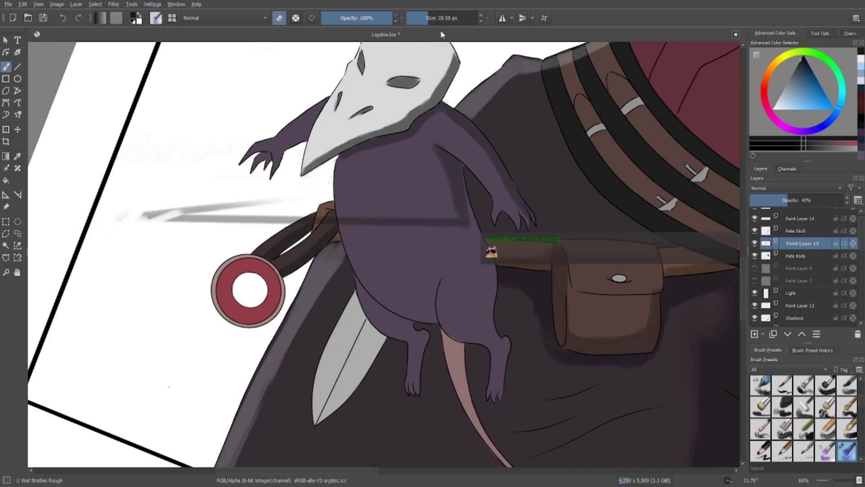
left_click_drag(428, 18, 444, 19)
mouse_move(138, 218)
left_mouse_down()
mouse_move(178, 209)
mouse_move(236, 218)
mouse_move(150, 227)
left_mouse_up()
mouse_move(396, 222)
left_mouse_down()
mouse_move(360, 218)
mouse_move(333, 232)
mouse_move(364, 240)
mouse_move(434, 224)
mouse_move(441, 235)
mouse_move(440, 207)
left_mouse_up()
Extend the shadow along the pouch-side edge of the torso down to the hind leg with a 34.28 px brush.
left_click(279, 20)
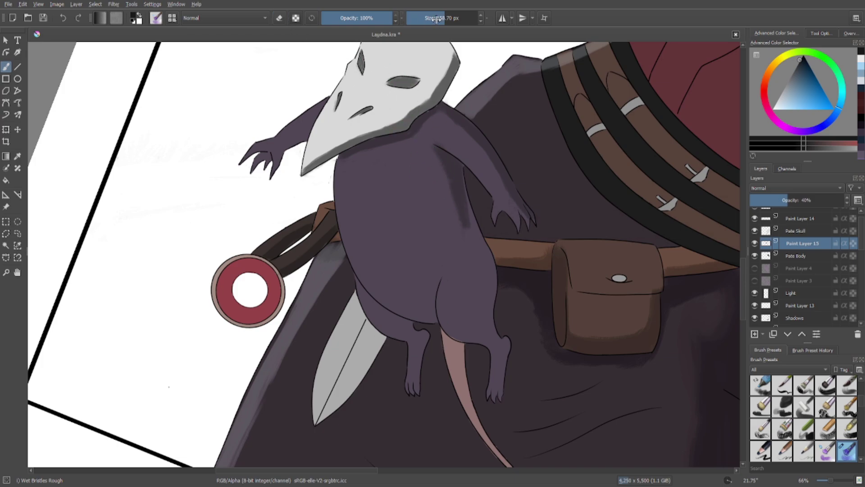
left_click(432, 18)
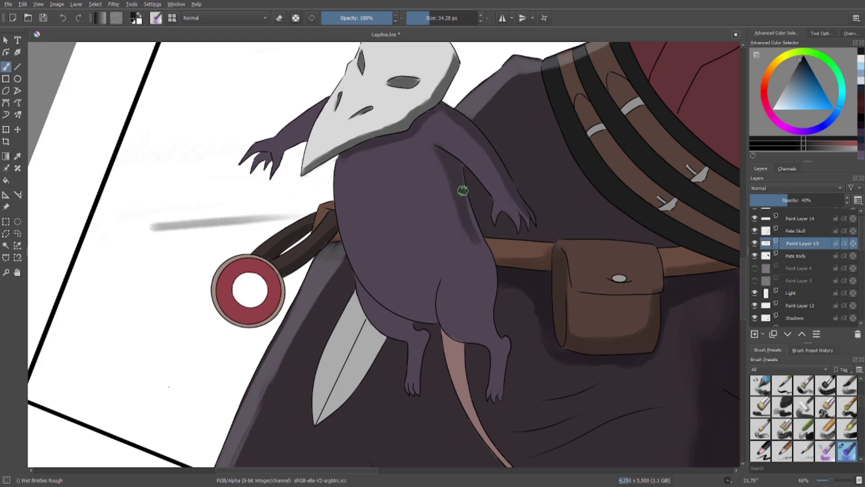
mouse_move(322, 243)
left_mouse_down()
mouse_move(481, 248)
mouse_move(478, 273)
mouse_move(485, 274)
mouse_move(492, 332)
mouse_move(504, 350)
mouse_move(496, 388)
mouse_move(506, 352)
left_mouse_up()
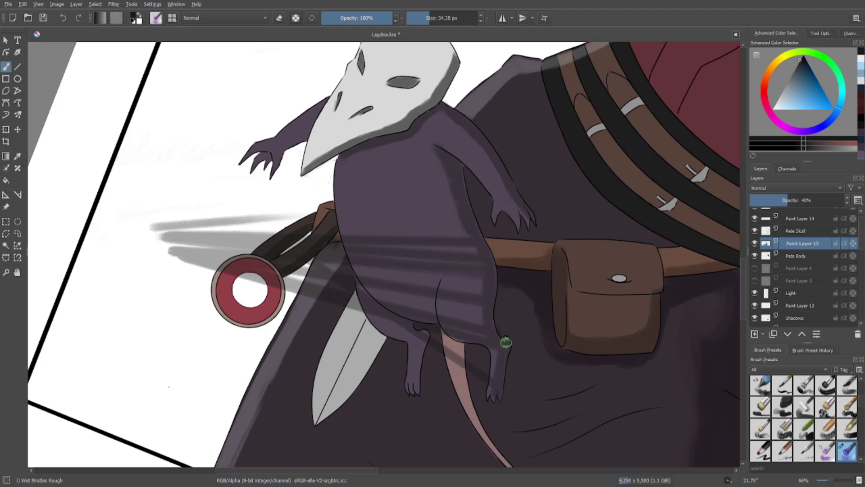
Erase the stray streaks across the background, torso and legs with a 127.41 px eraser.
left_click(279, 18)
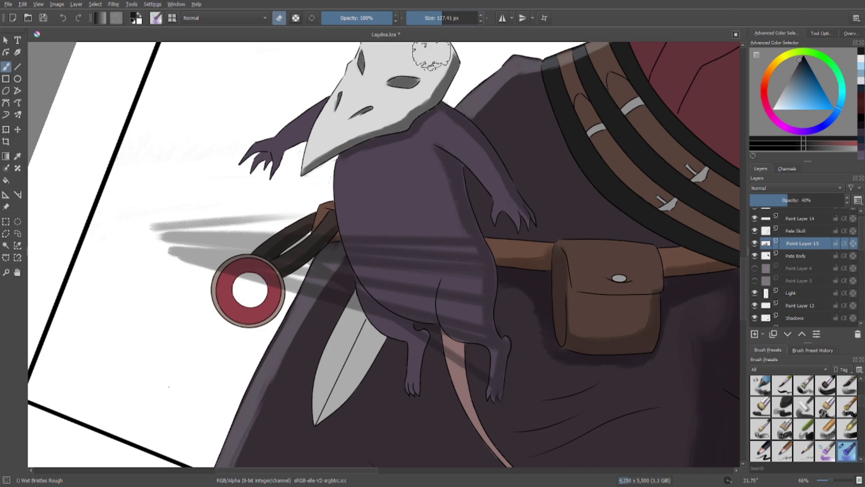
mouse_move(155, 236)
left_mouse_down()
mouse_move(187, 282)
mouse_move(219, 251)
mouse_move(231, 214)
mouse_move(268, 270)
mouse_move(289, 273)
mouse_move(299, 204)
mouse_move(373, 334)
mouse_move(392, 320)
mouse_move(404, 277)
mouse_move(477, 375)
left_mouse_up()
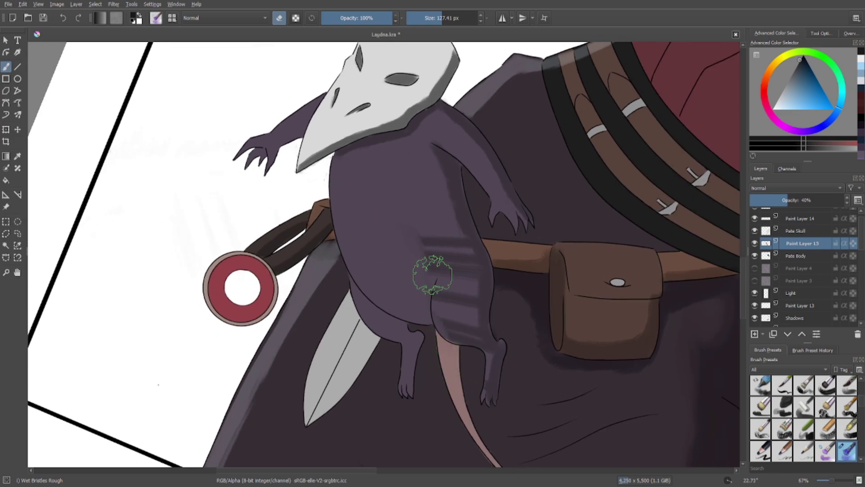
mouse_move(433, 275)
left_mouse_down()
mouse_move(434, 293)
mouse_move(438, 245)
mouse_move(452, 281)
left_mouse_up()
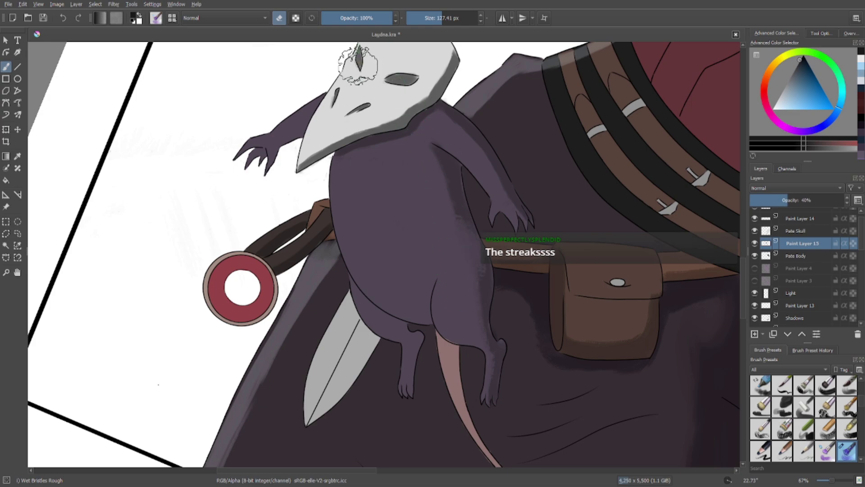
Refine the shadow along the torso's pouch-side edge and hip with a 26.83 px brush.
left_click(278, 18)
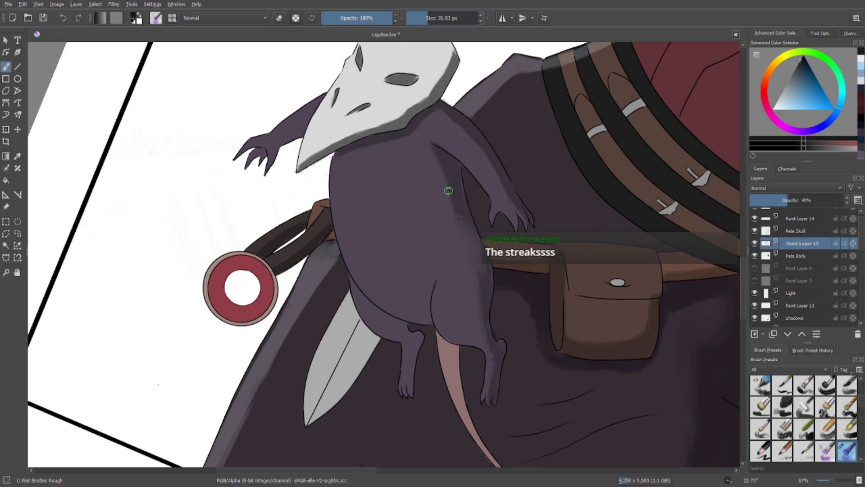
left_click_drag(131, 266, 245, 251)
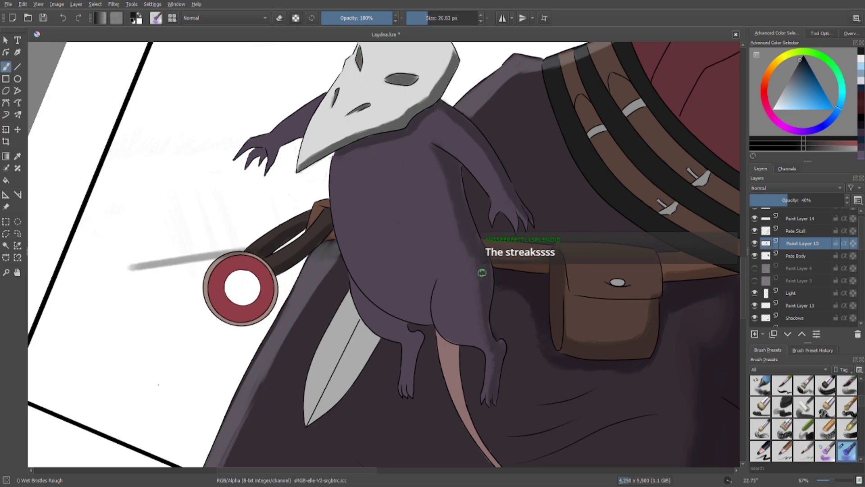
left_click_drag(125, 287, 265, 260)
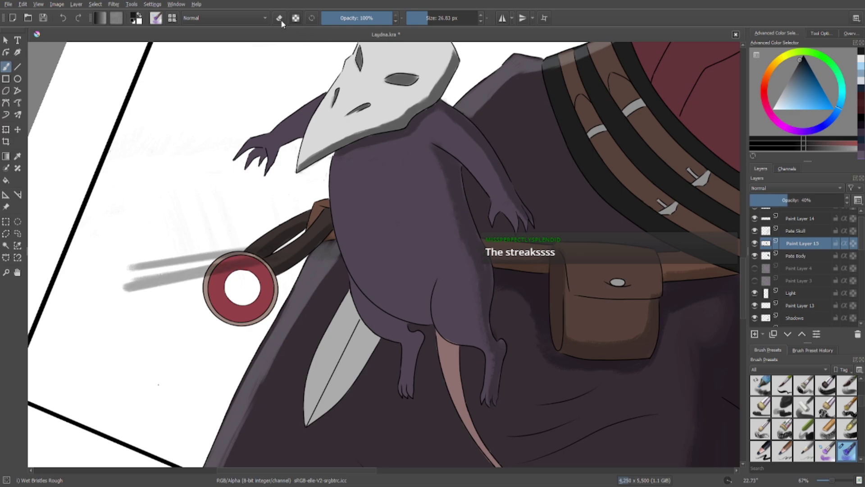
Erase the two stray gray strokes beside the red ring with a 158.70 px eraser.
left_click(445, 17)
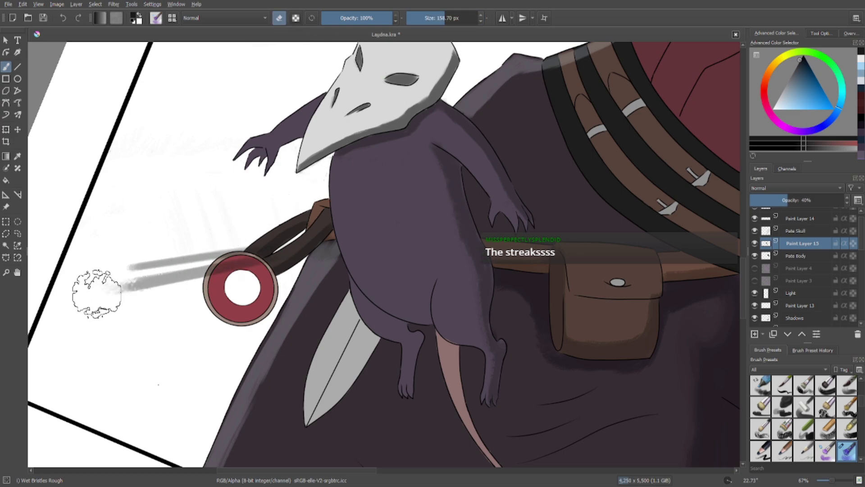
mouse_move(90, 290)
left_mouse_down()
mouse_move(139, 265)
mouse_move(252, 255)
left_mouse_up()
left_click_drag(187, 247, 203, 270)
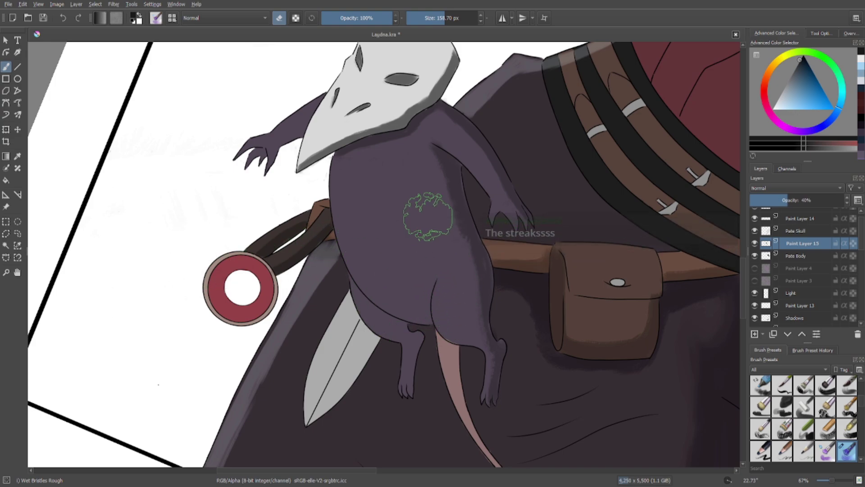
Undo the last 20.55 px brush stroke and erase the stray gray line above the red ring at 92.49 px.
left_click(279, 18)
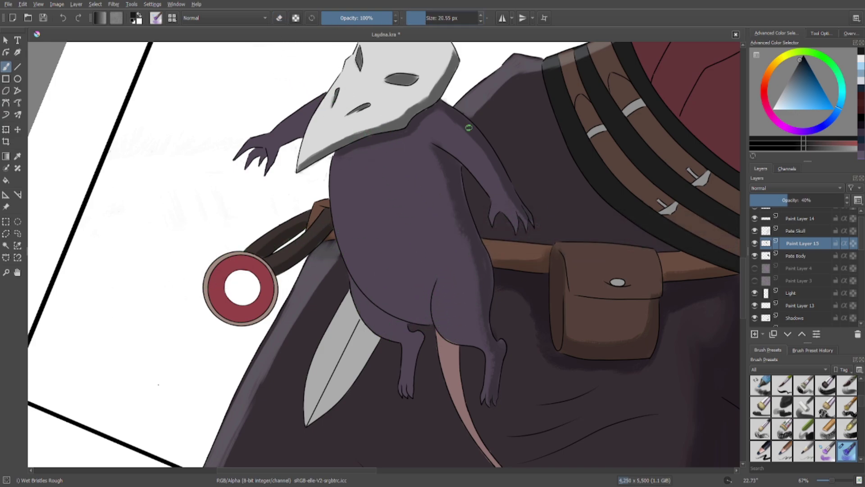
key("ctrl+z")
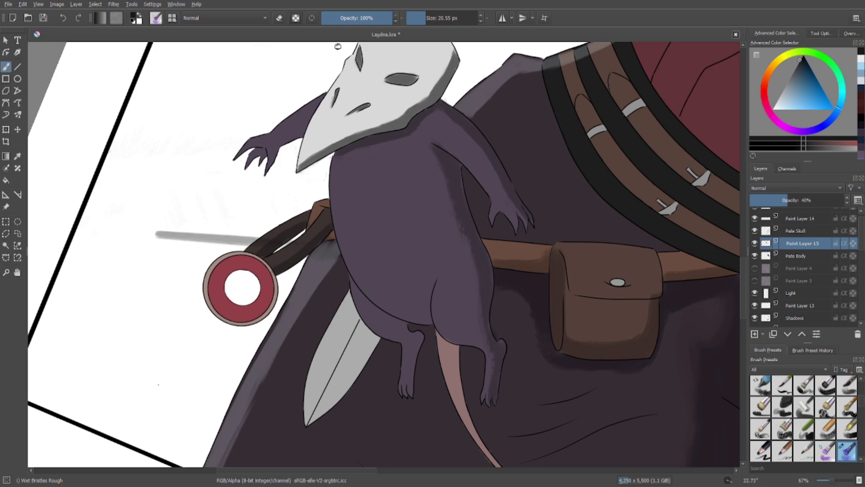
left_click(279, 21)
left_click(438, 22)
left_click_drag(143, 227, 252, 232)
Smooth the shadow down the torso's side below the armpit with a 28.58 px brush.
left_click(283, 19)
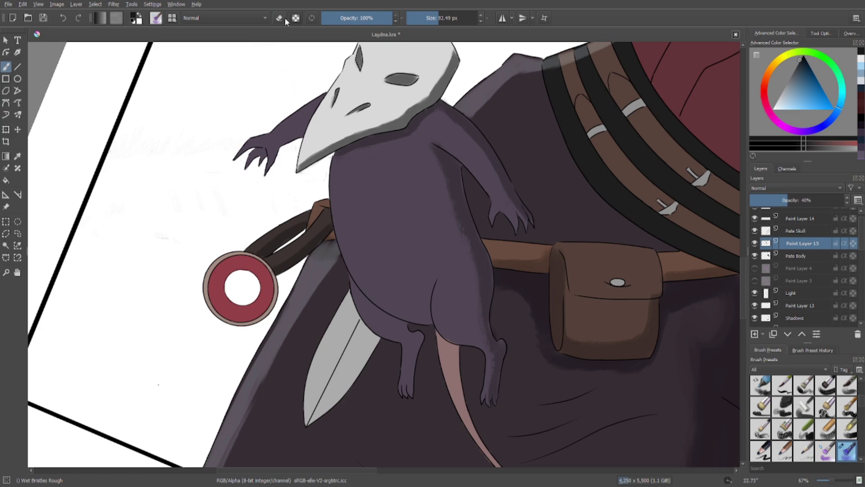
left_click_drag(433, 24, 427, 25)
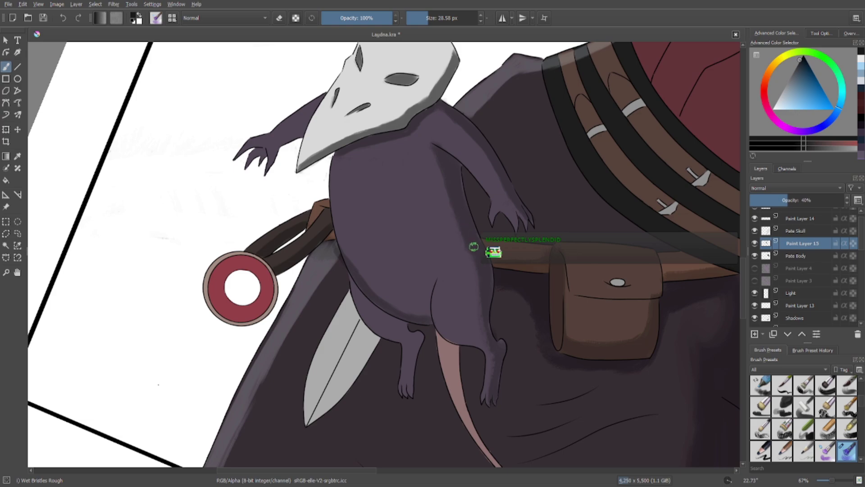
left_click_drag(474, 246, 158, 235)
left_click_drag(449, 190, 139, 231)
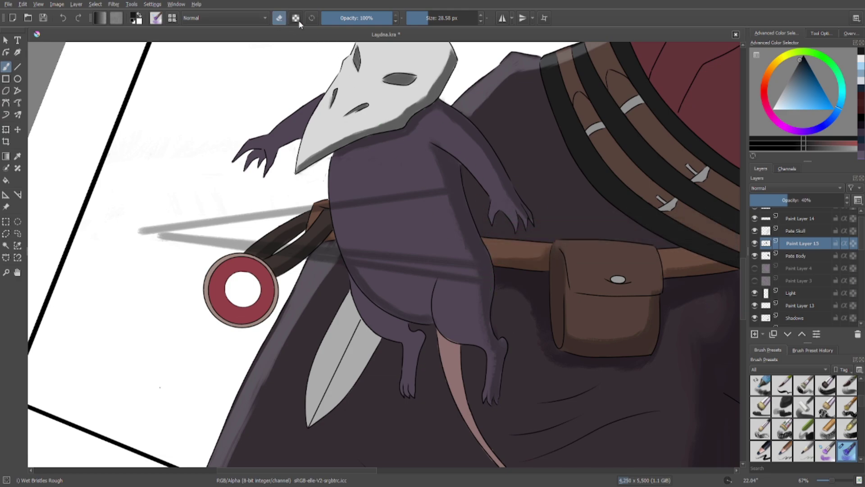
Erase the stray lines crossing the background and the rat's torso with a 164.36 px eraser.
left_click(445, 18)
mouse_move(170, 223)
left_mouse_down()
mouse_move(213, 241)
mouse_move(303, 243)
mouse_move(110, 207)
left_mouse_up()
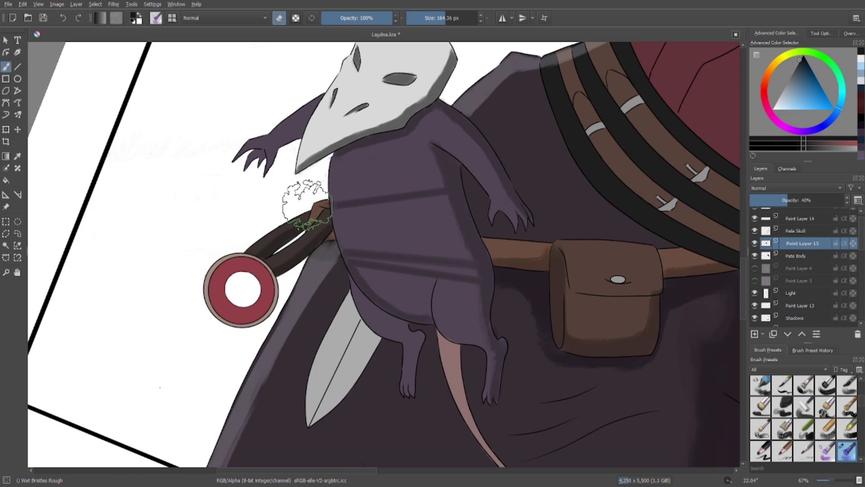
mouse_move(307, 205)
left_mouse_down()
mouse_move(350, 197)
mouse_move(387, 233)
mouse_move(384, 247)
mouse_move(365, 218)
mouse_move(374, 241)
mouse_move(360, 236)
mouse_move(365, 244)
mouse_move(384, 223)
mouse_move(415, 264)
mouse_move(449, 290)
mouse_move(435, 235)
mouse_move(403, 185)
mouse_move(391, 216)
mouse_move(367, 126)
left_mouse_up()
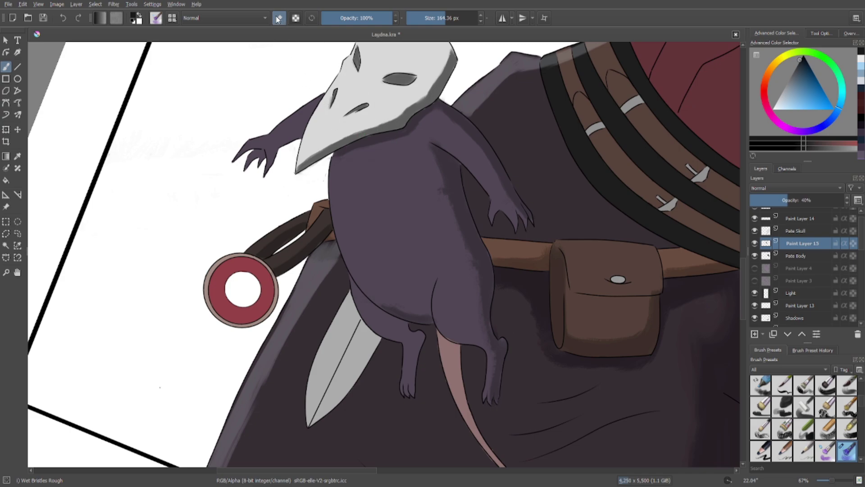
left_click(278, 19)
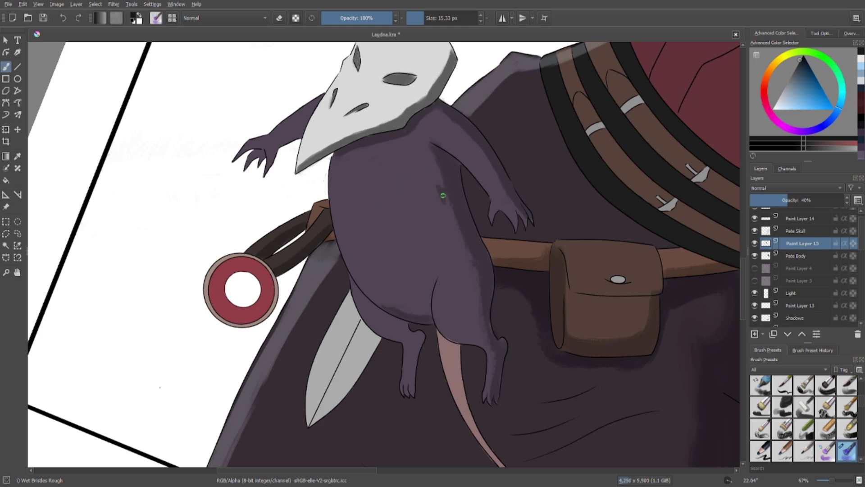
left_click_drag(443, 195, 159, 322)
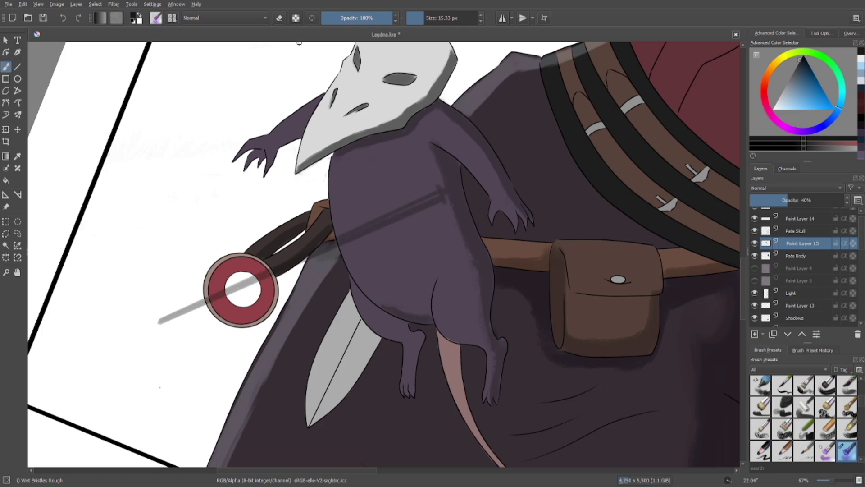
left_click(64, 19)
Shade the rat's lower belly edge and the leg nearest the blade at 26.83 px, and erase the stray background stroke.
left_click(427, 19)
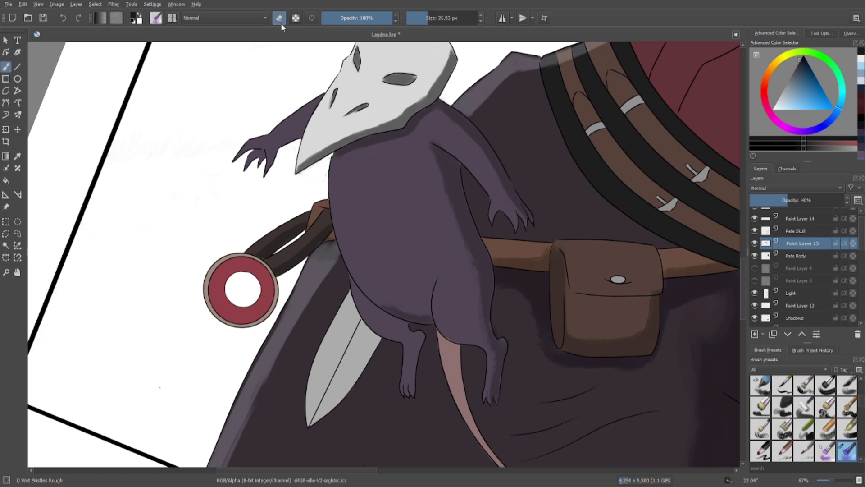
mouse_move(355, 265)
left_mouse_down()
mouse_move(381, 302)
mouse_move(367, 289)
mouse_move(411, 308)
left_mouse_up()
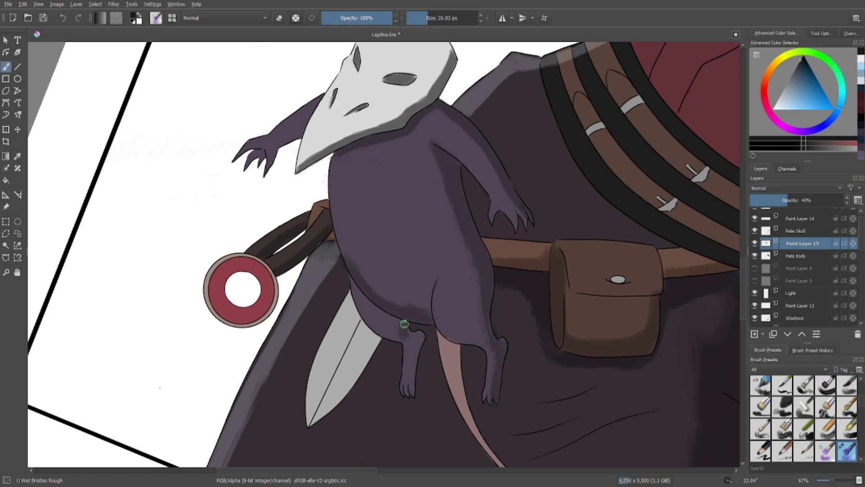
mouse_move(407, 334)
left_mouse_down()
mouse_move(420, 335)
mouse_move(411, 362)
left_mouse_up()
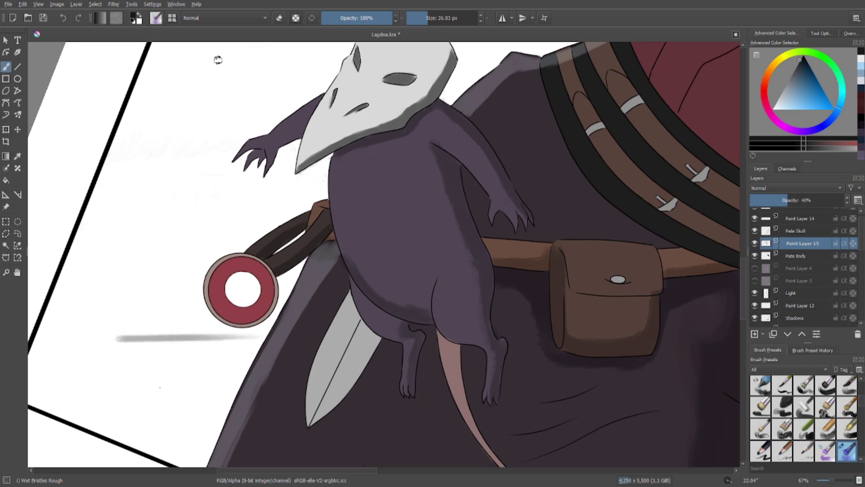
mouse_move(153, 341)
left_mouse_down()
mouse_move(118, 332)
mouse_move(268, 335)
mouse_move(116, 342)
mouse_move(232, 327)
mouse_move(211, 332)
mouse_move(257, 340)
left_mouse_up()
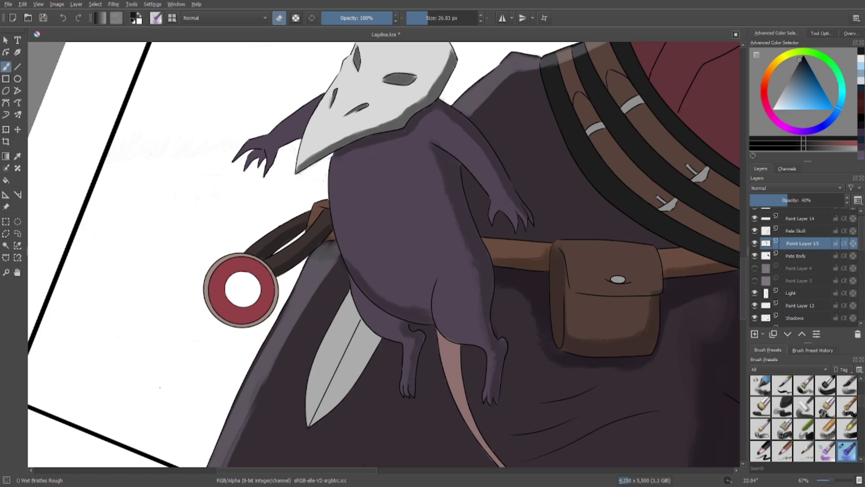
Examine the shading across the whole illustration and around the rat creature and belt.
scroll(487, 395, "down", 3)
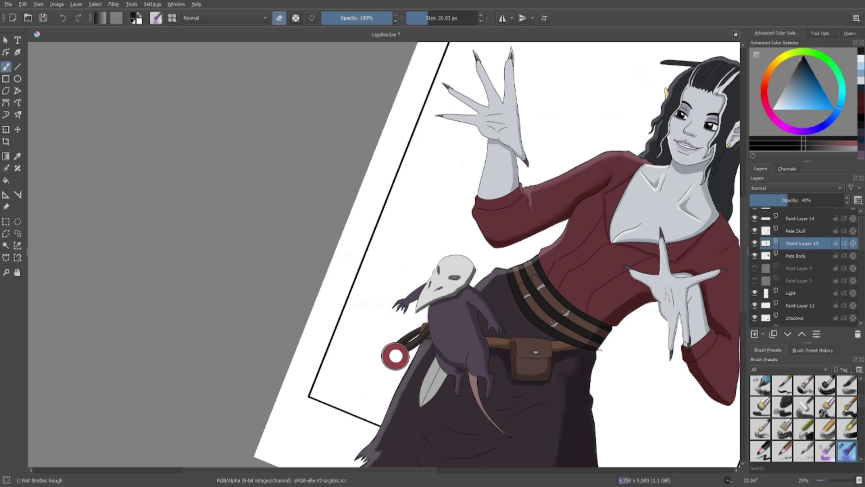
scroll(455, 288, "down", 2)
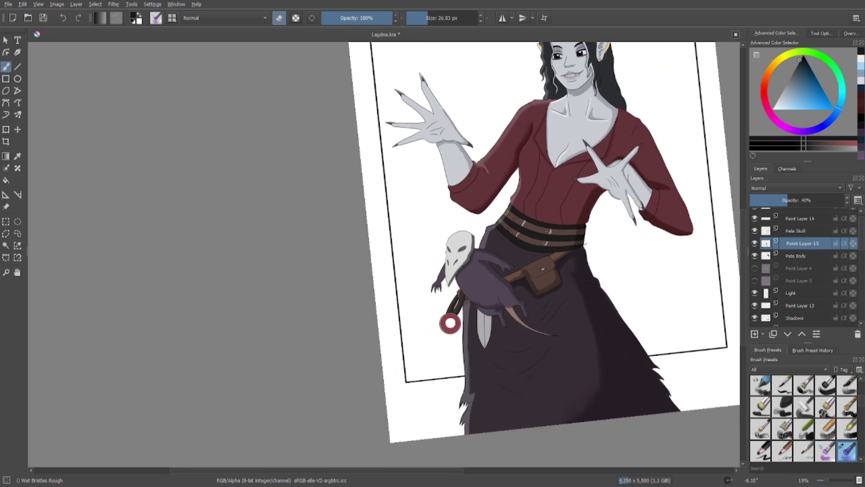
scroll(509, 216, "down", 1)
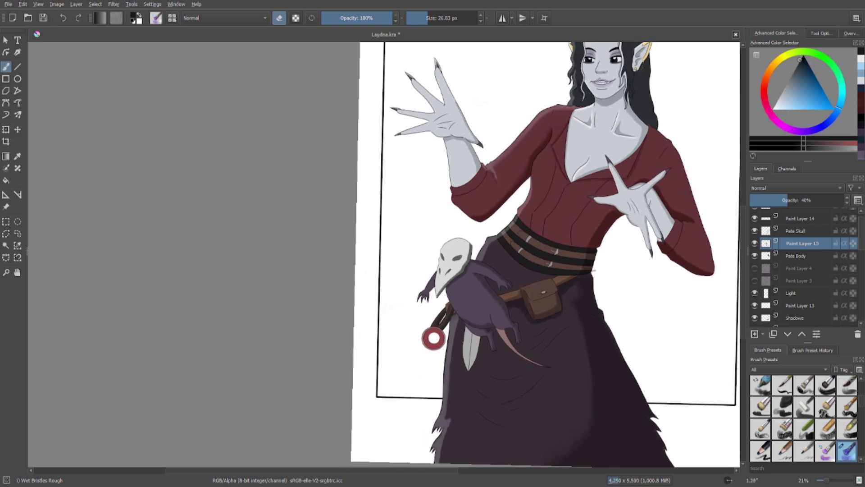
scroll(509, 253, "down", 1)
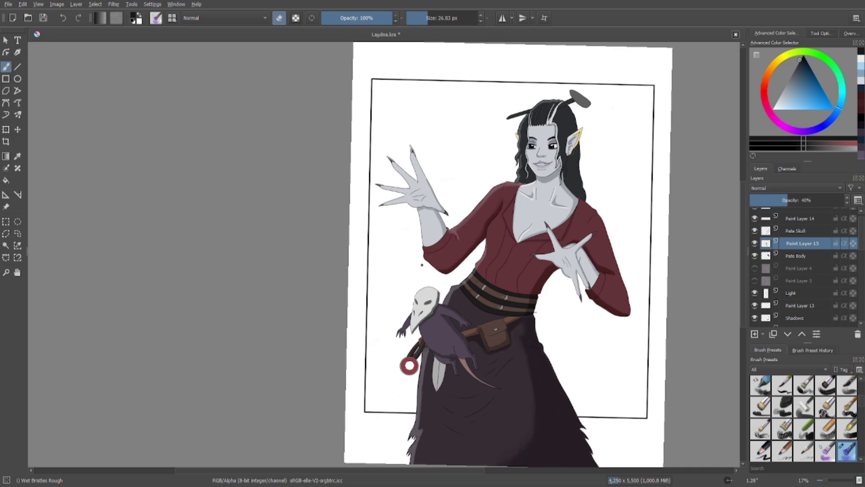
scroll(409, 366, "down", 1)
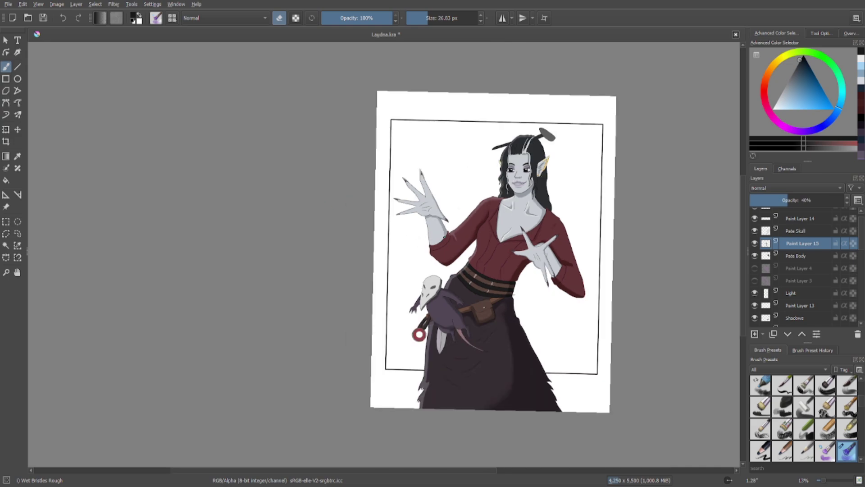
scroll(419, 334, "up", 4)
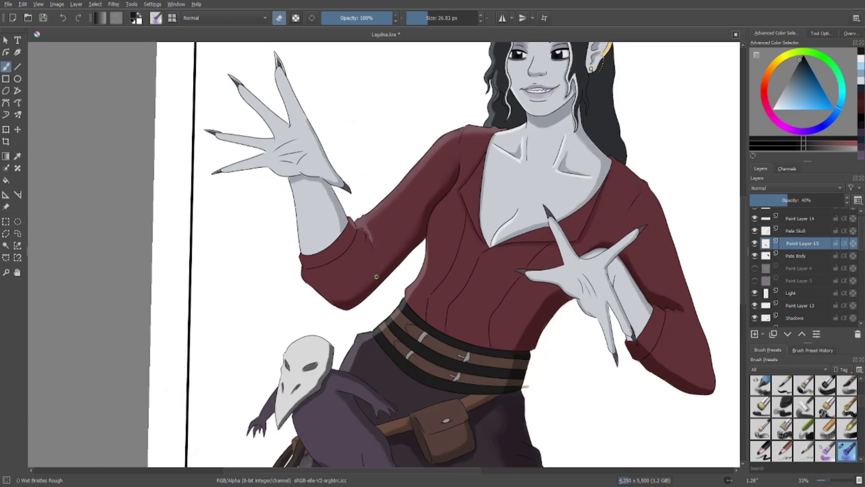
left_click_drag(376, 276, 341, 186)
scroll(430, 218, "up", 2)
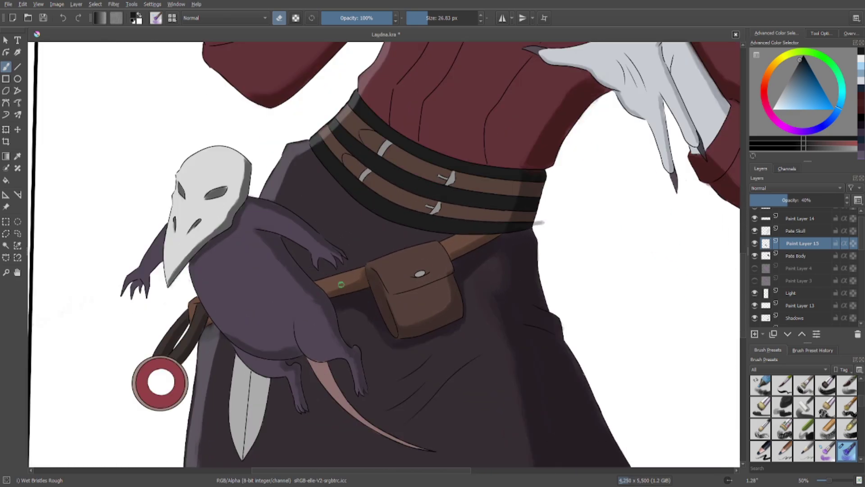
Deepen and smooth the shadow along the rat's side and thigh down to the knee with a 25.16 px brush.
scroll(429, 217, "up", 3)
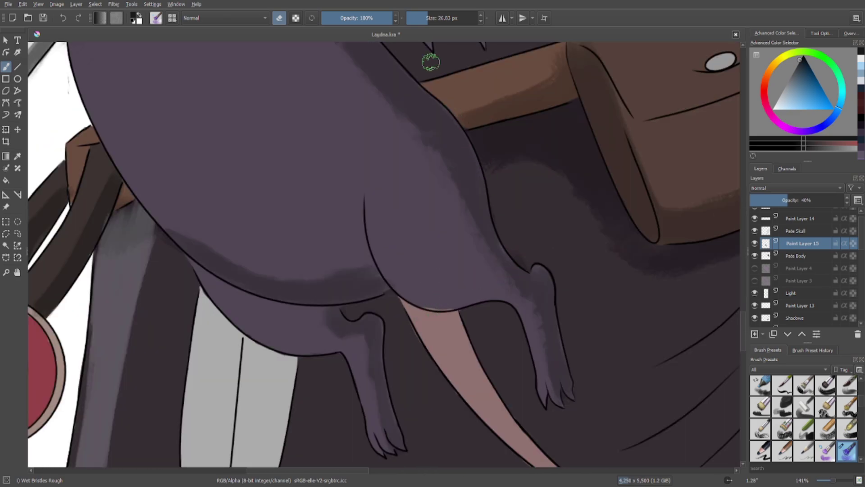
left_click(418, 18)
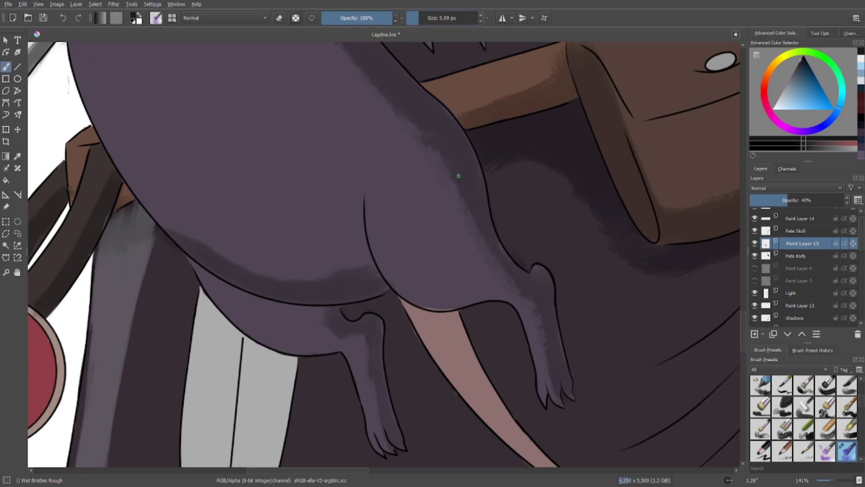
left_click(426, 18)
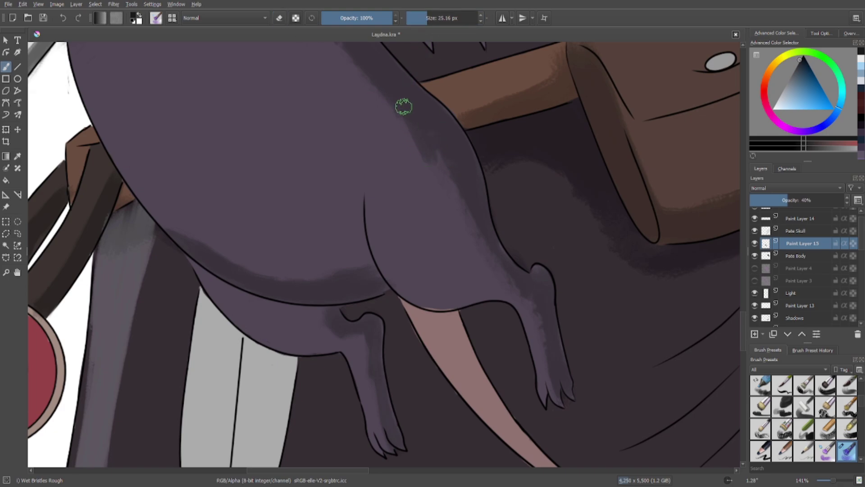
mouse_move(449, 168)
left_mouse_down()
mouse_move(471, 231)
mouse_move(502, 272)
mouse_move(498, 253)
mouse_move(535, 282)
left_mouse_up()
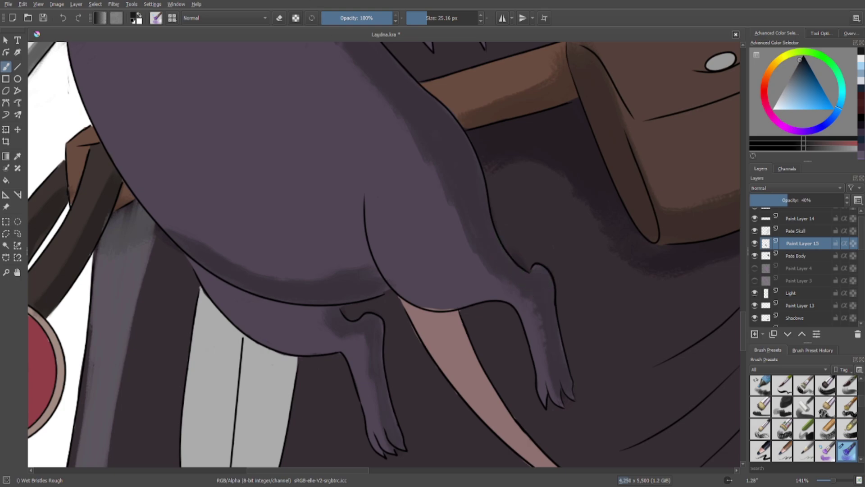
left_click(279, 18)
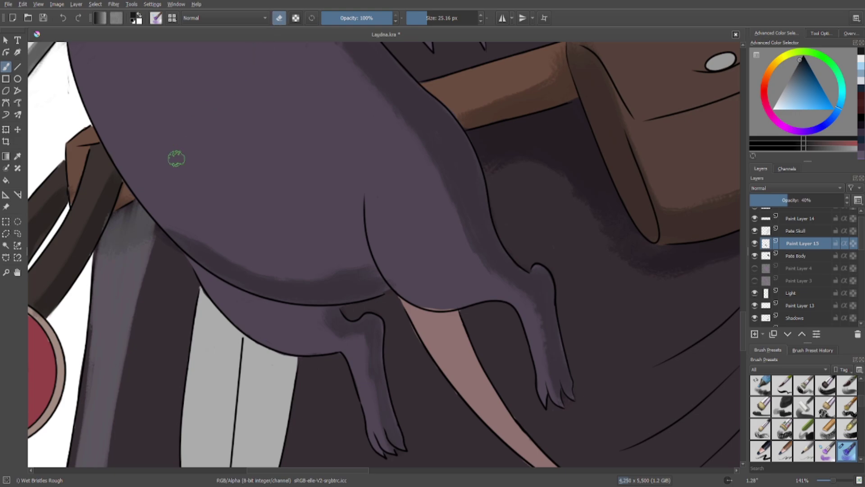
left_click(280, 18)
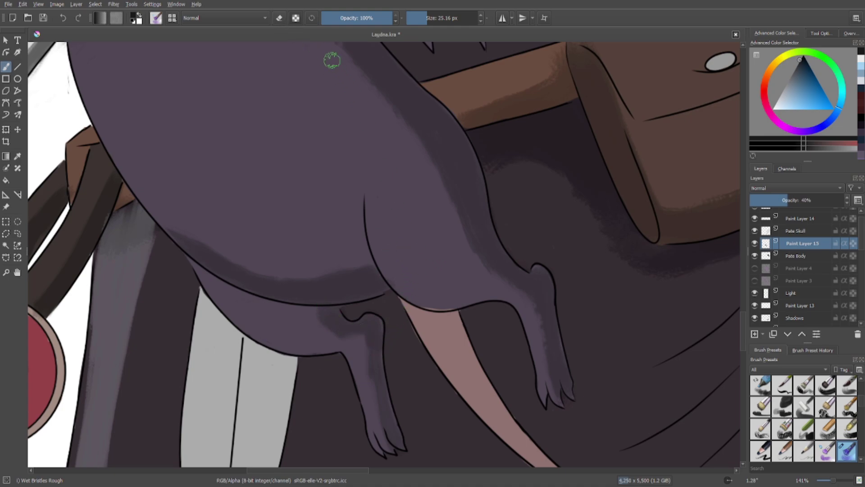
Switch to a 58.66 px eraser and examine the rat's shading up close and against the whole figure.
scroll(270, 78, "down", 4)
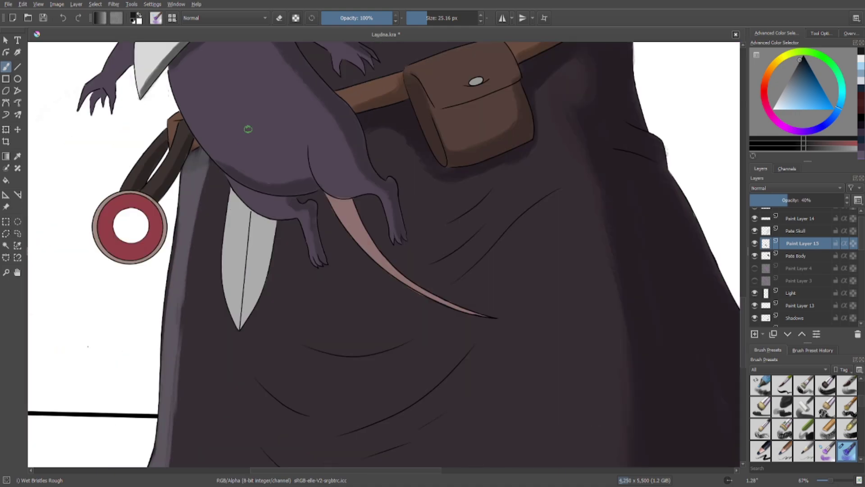
left_click_drag(247, 129, 349, 226)
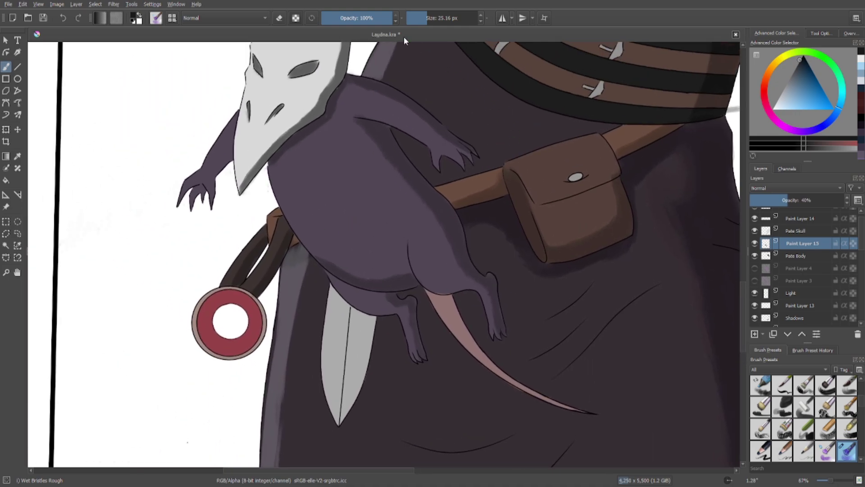
key("e")
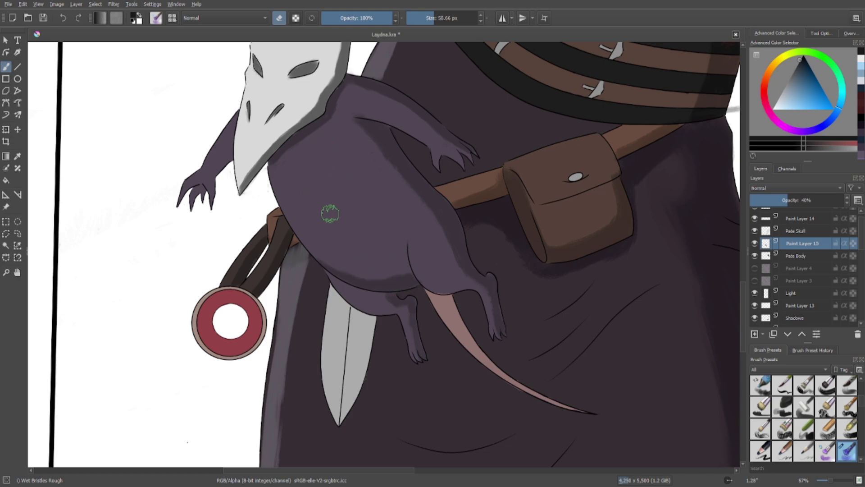
scroll(365, 208, "up", 3)
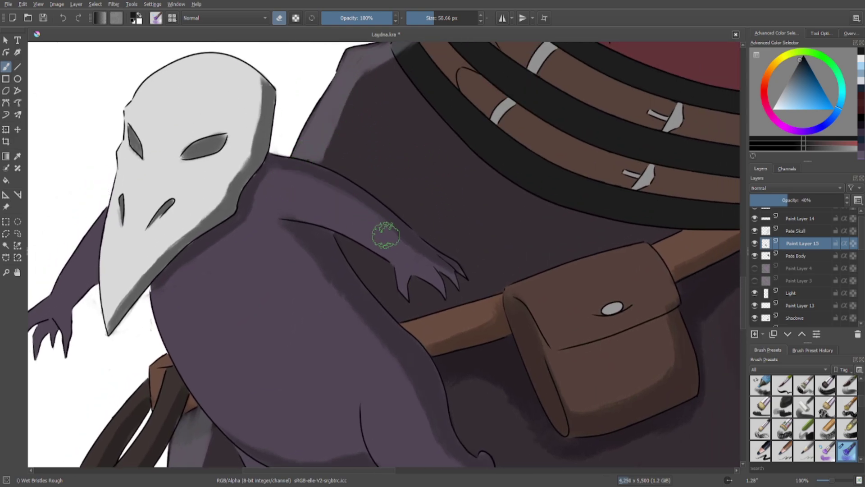
scroll(345, 234, "down", 5)
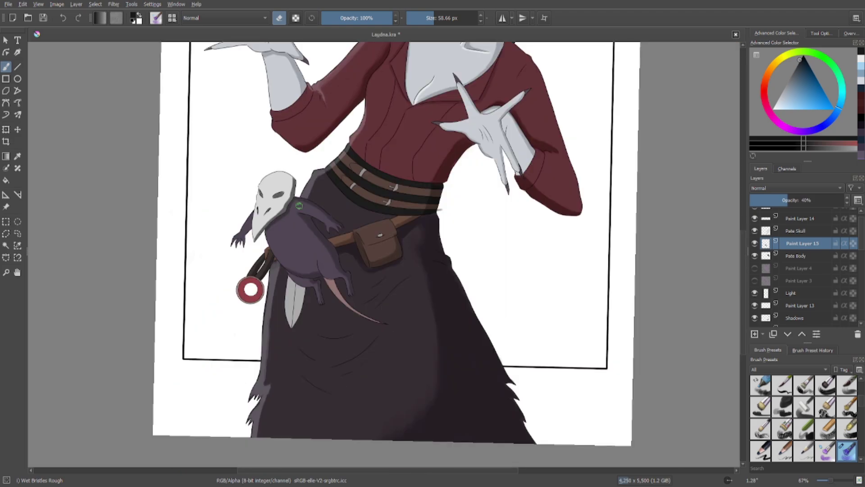
left_click_drag(298, 159, 320, 242)
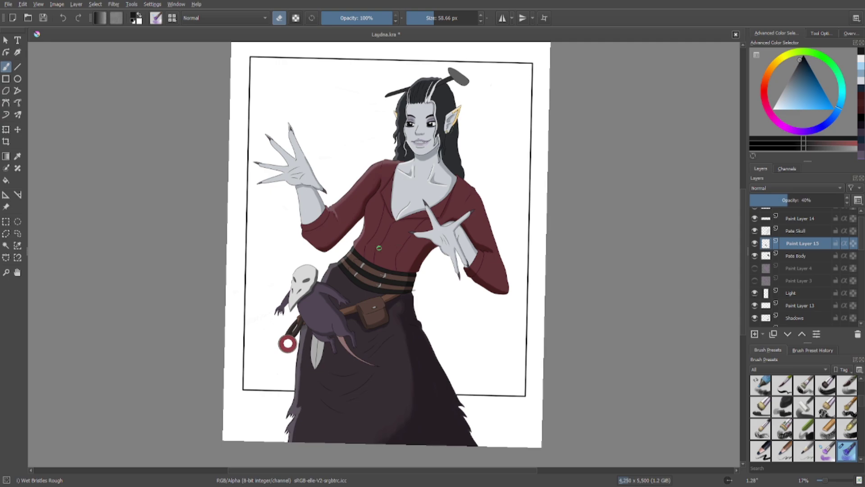
Raise the opacity of Paint Layer 15 and set Paint Layer 14's opacity to about 70%.
scroll(283, 289, "up", 1)
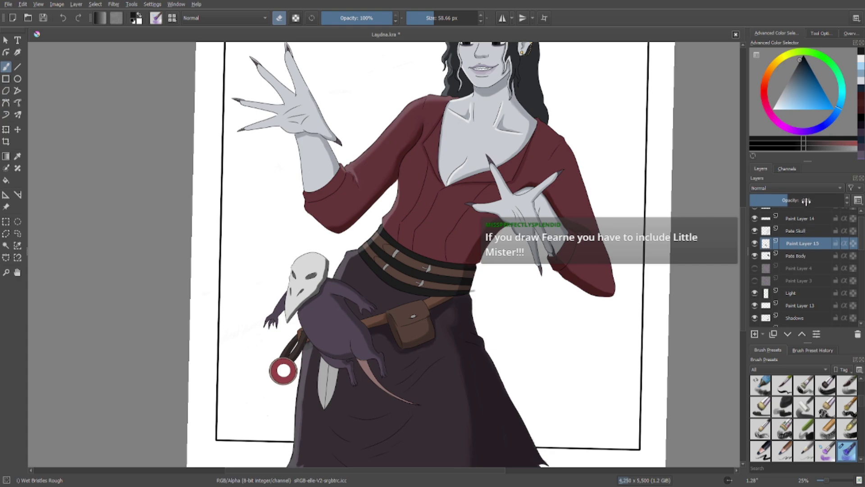
mouse_move(805, 200)
left_mouse_down()
mouse_move(816, 199)
mouse_move(808, 200)
left_mouse_up()
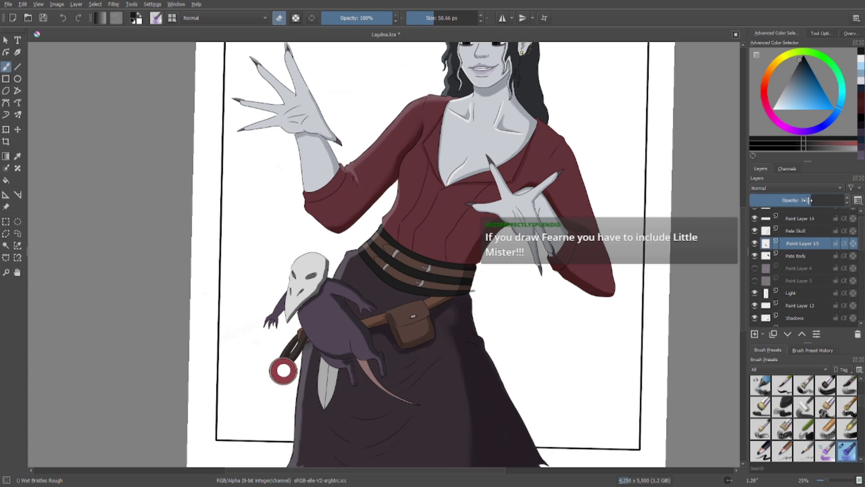
left_click(799, 231)
left_click(810, 218)
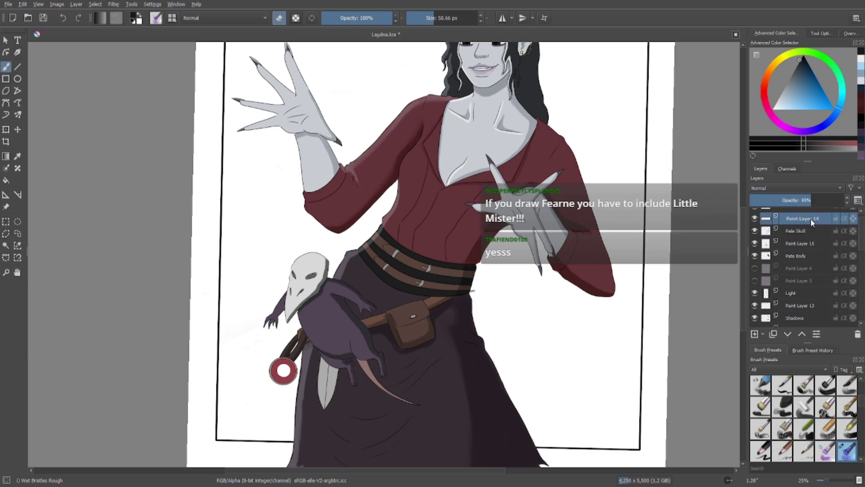
left_click(818, 202)
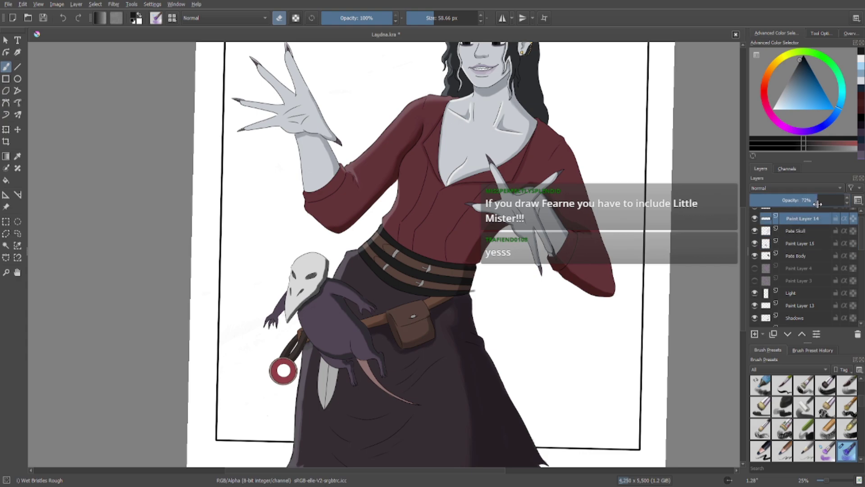
left_click_drag(816, 205, 814, 204)
scroll(636, 217, "down", 1)
left_click_drag(551, 218, 497, 218)
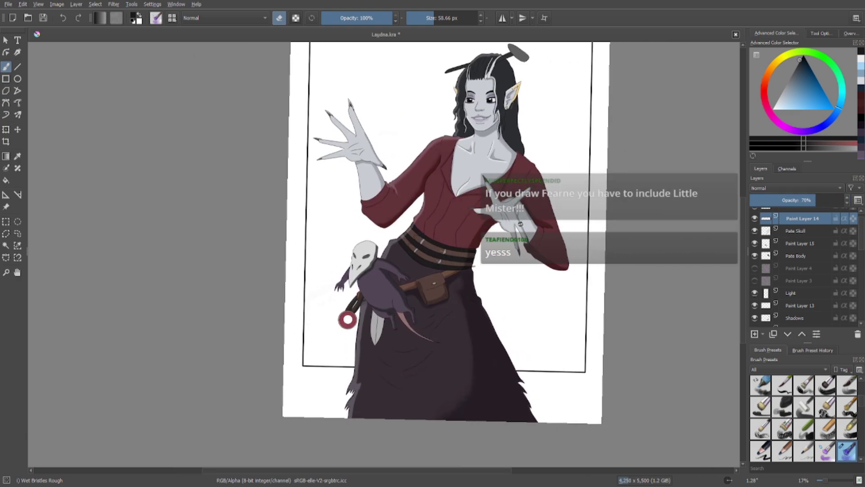
Fine-tune the opacity of Paint Layer 15, the shading layer above the Pate Body layer.
left_click(798, 254)
left_click(800, 243)
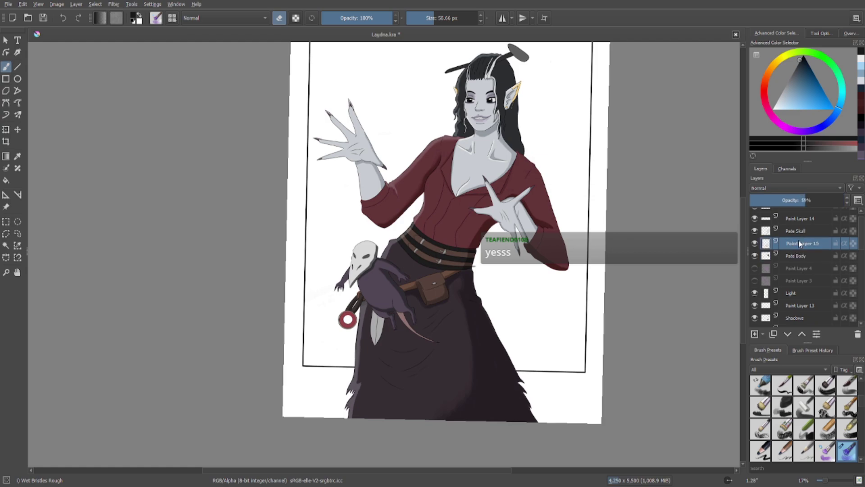
left_click(794, 201)
left_click_drag(794, 200, 800, 201)
Shift the Pate Body layer's colours so the rat's body turns blue and its tail pinker, and save the document.
left_click(791, 257)
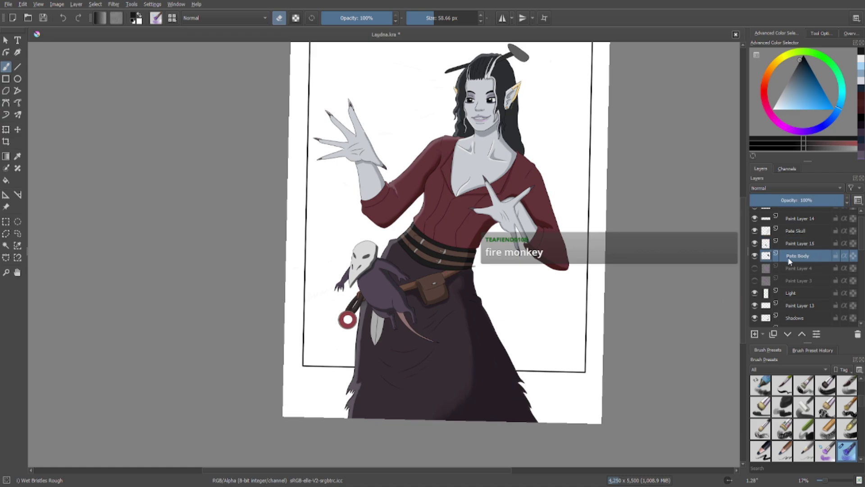
left_click(756, 256)
left_click(757, 256)
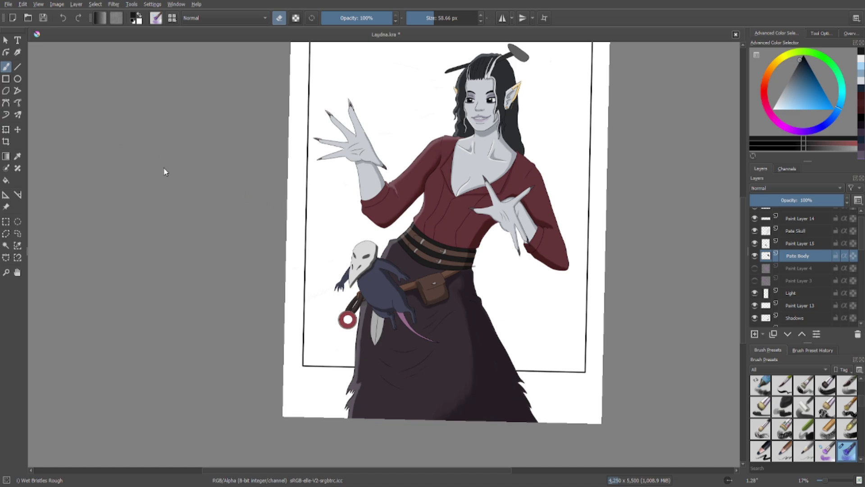
scroll(428, 303, "up", 2)
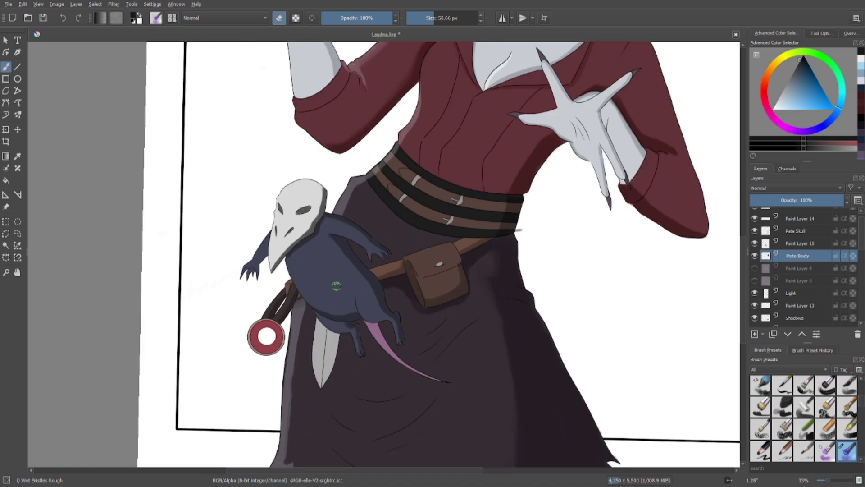
scroll(301, 269, "down", 1)
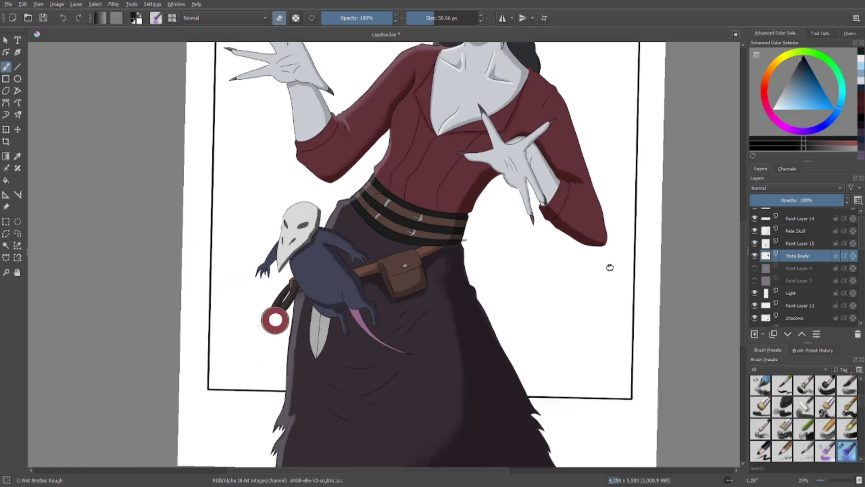
scroll(444, 172, "down", 1)
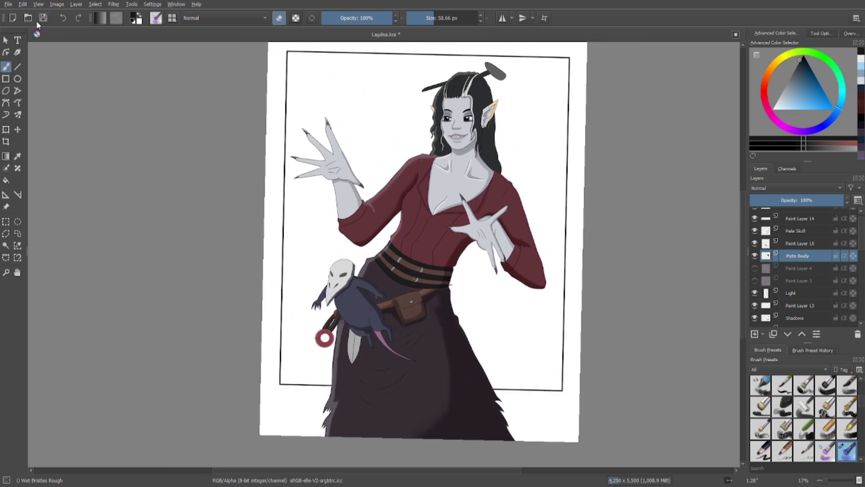
left_click(43, 19)
Show Paint Layer 4 with the purple glow on the lower hand and raise its opacity to 100%.
left_click(755, 268)
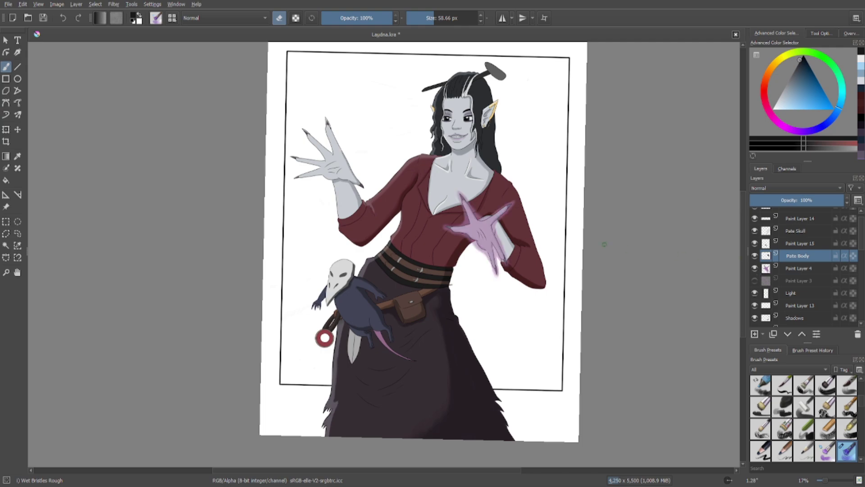
scroll(433, 212, "up", 1)
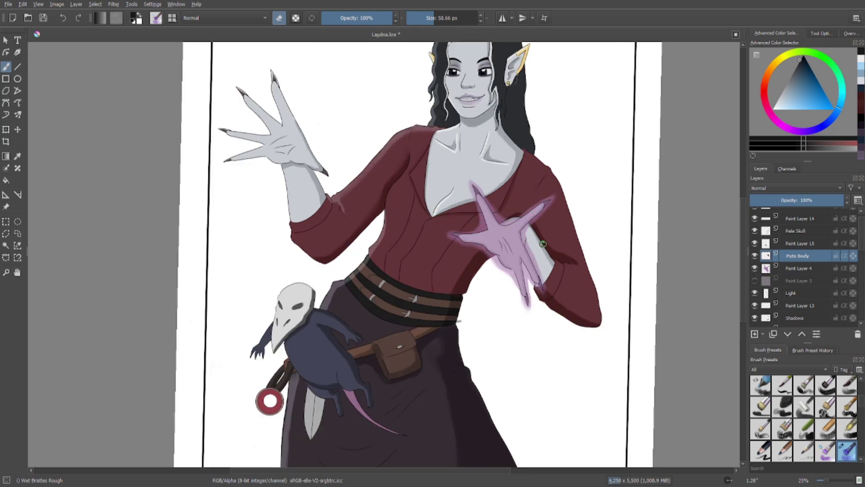
left_click(766, 271)
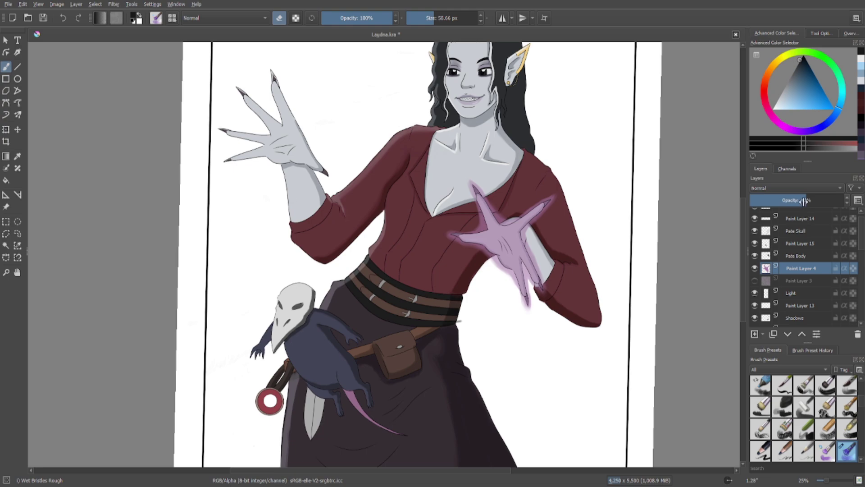
left_click_drag(806, 200, 851, 207)
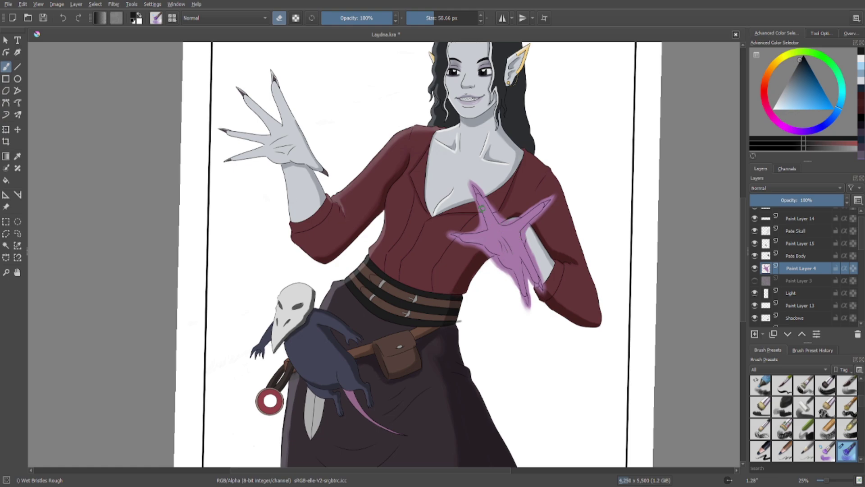
Try erasing a horizontal strip of the purple beside the palm on Paint Layer 4, and undo it.
scroll(481, 208, "up", 3)
left_click_drag(487, 230, 438, 228)
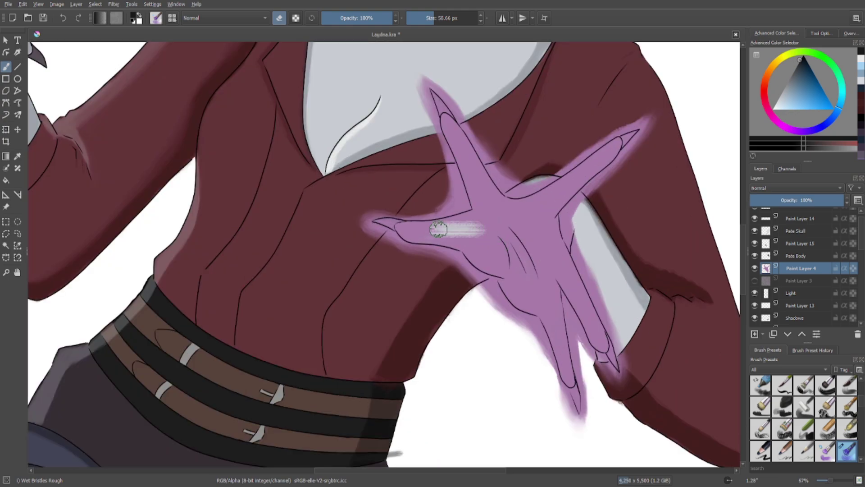
left_click(64, 17)
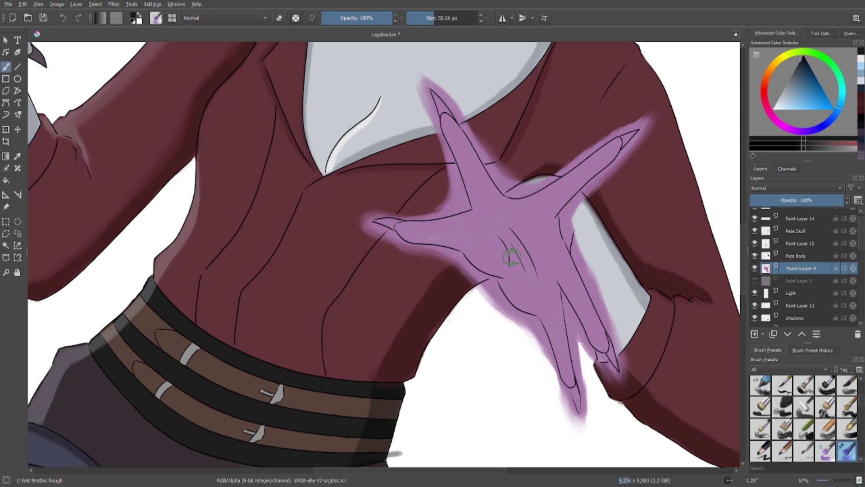
Sample the glow's purple, try painting it over the hand on a new layer with Paint Layer 4 hidden, and undo it.
left_click(566, 290, "ctrl")
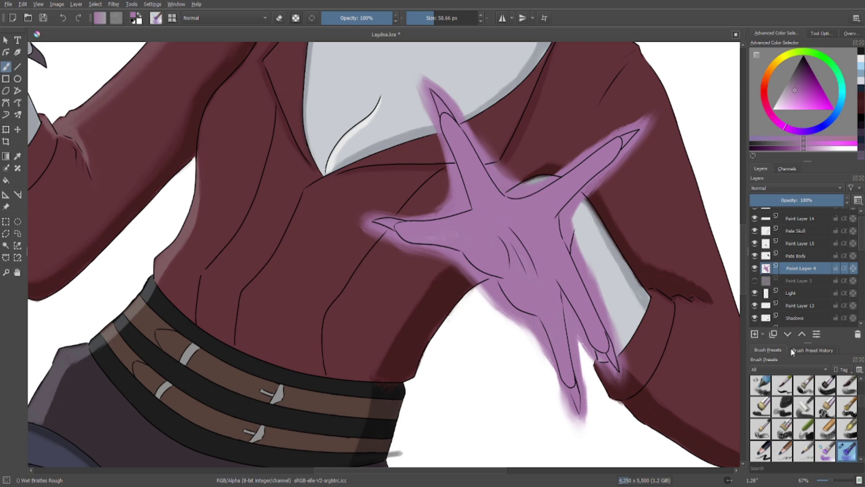
left_click(754, 268)
left_click(754, 334)
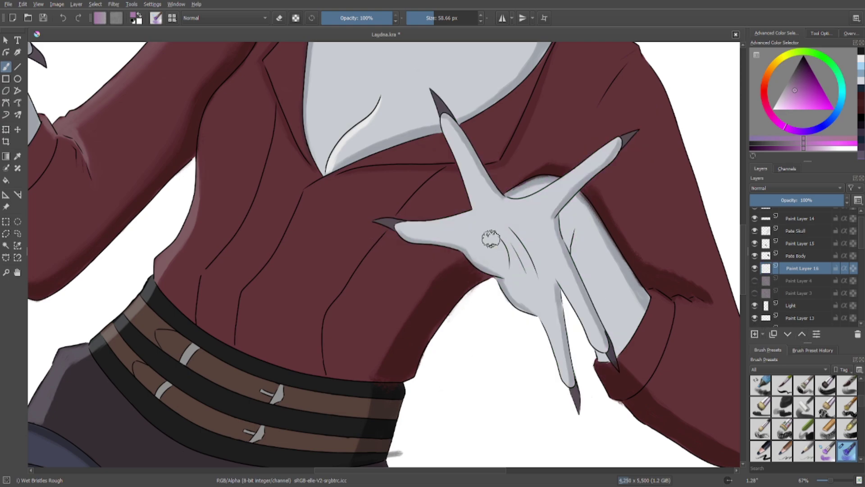
mouse_move(434, 93)
left_mouse_down()
mouse_move(464, 156)
mouse_move(427, 96)
mouse_move(468, 140)
mouse_move(465, 154)
mouse_move(447, 151)
mouse_move(463, 177)
mouse_move(458, 203)
mouse_move(391, 219)
mouse_move(387, 232)
mouse_move(460, 216)
left_mouse_up()
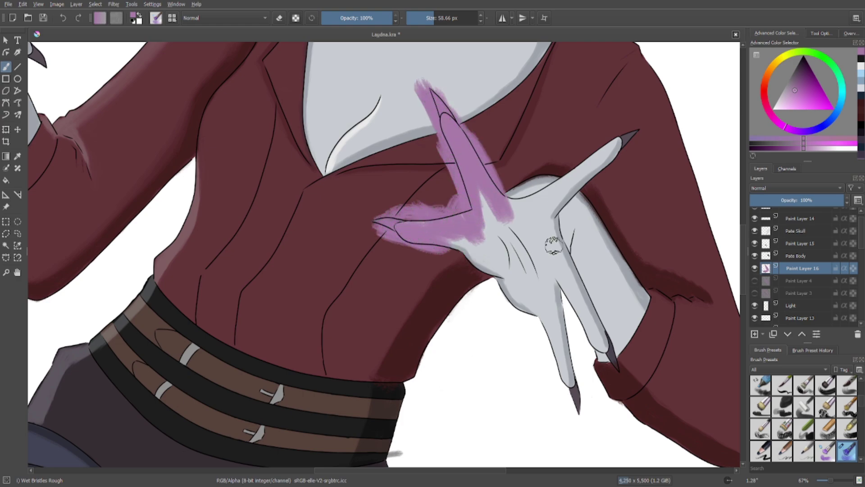
left_click(63, 18)
left_click(63, 18)
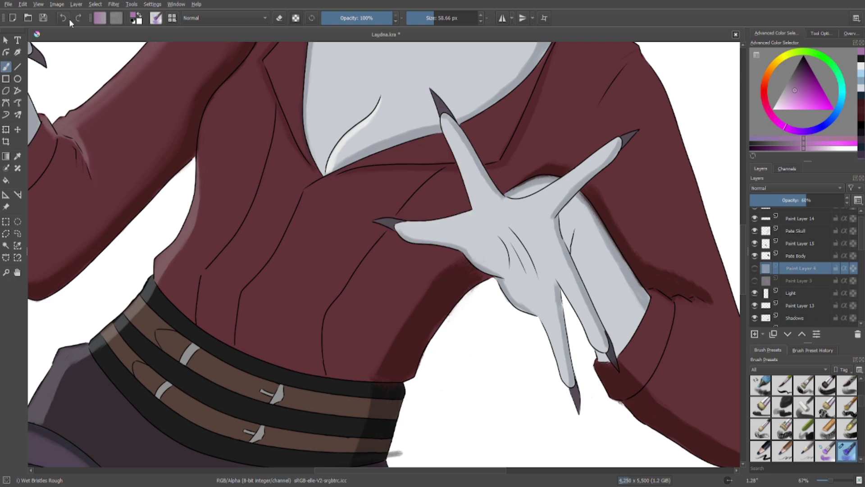
Make the purple hand layer, Paint Layer 4, visible again and set its opacity to 100%.
left_click(754, 268)
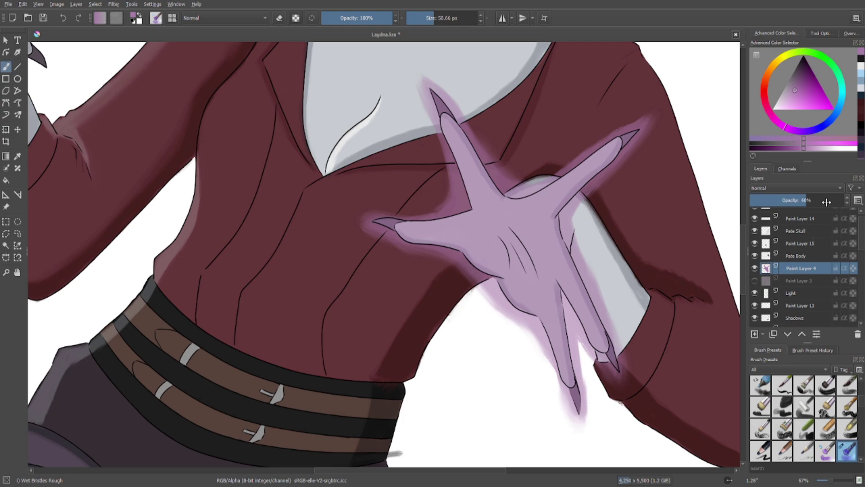
left_click_drag(826, 202, 843, 201)
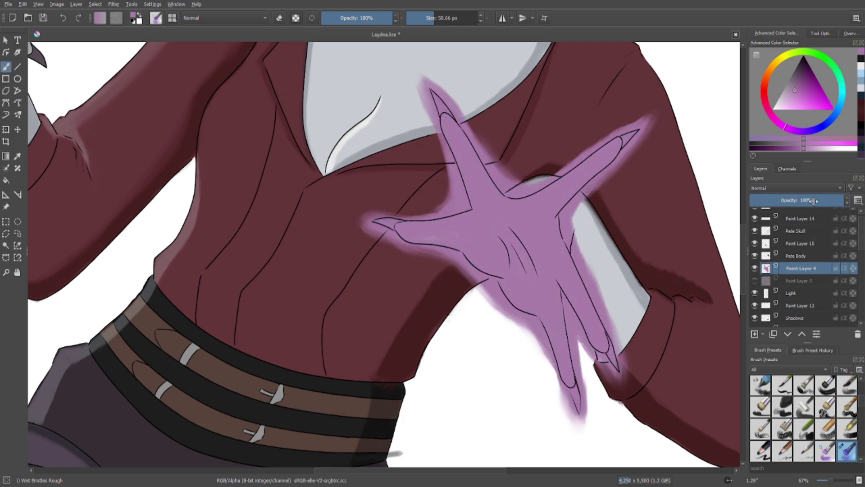
Set Paint Layer 4's opacity to 50% and paint the purple glow over the raised hand and around its fingers.
left_click(800, 200)
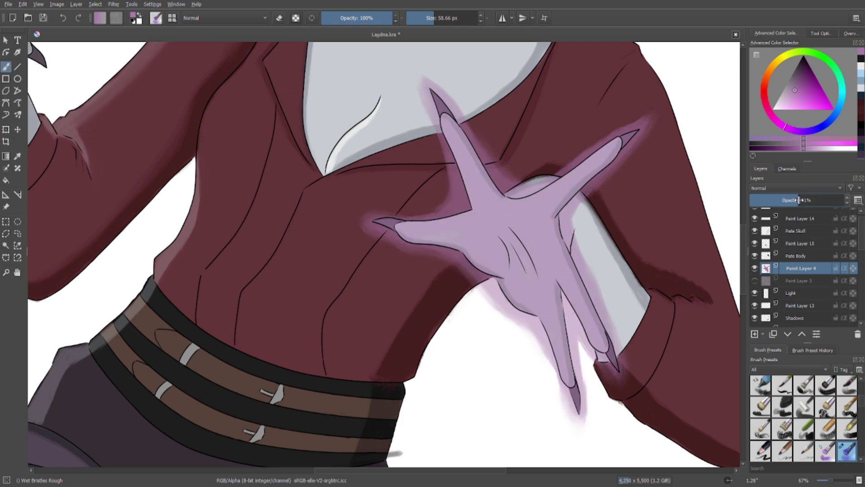
scroll(361, 212, "down", 3)
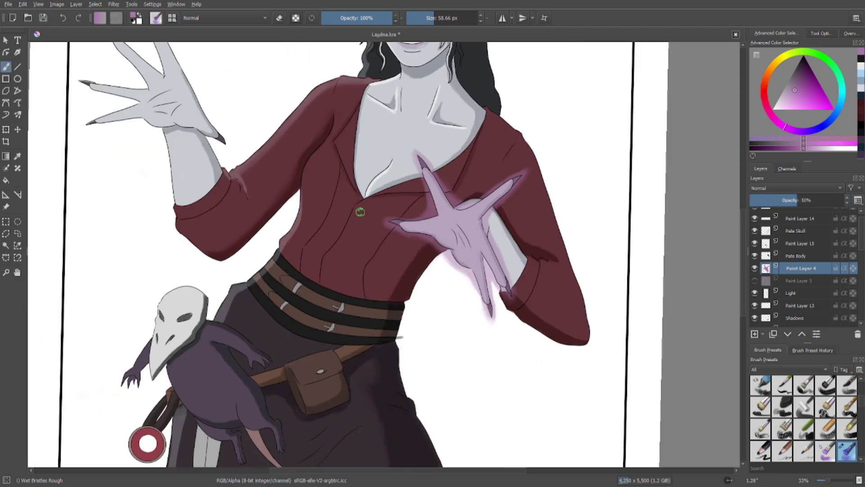
scroll(240, 157, "up", 3)
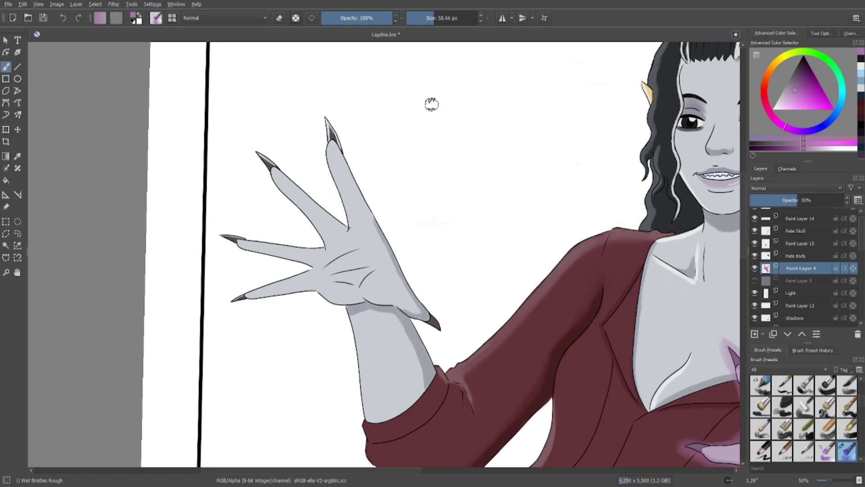
mouse_move(327, 120)
left_mouse_down()
mouse_move(344, 162)
mouse_move(334, 132)
mouse_move(330, 165)
mouse_move(321, 116)
mouse_move(337, 187)
mouse_move(332, 173)
mouse_move(368, 235)
mouse_move(350, 172)
mouse_move(381, 241)
mouse_move(369, 216)
mouse_move(437, 328)
mouse_move(427, 316)
mouse_move(385, 303)
mouse_move(410, 311)
mouse_move(306, 294)
mouse_move(357, 286)
mouse_move(234, 301)
mouse_move(289, 282)
mouse_move(265, 291)
mouse_move(305, 265)
mouse_move(222, 236)
mouse_move(299, 262)
mouse_move(229, 239)
mouse_move(335, 252)
left_mouse_up()
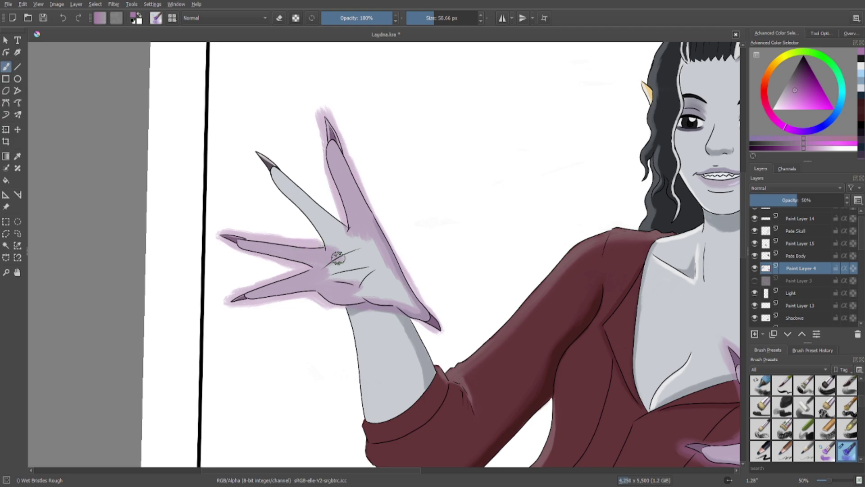
mouse_move(292, 205)
left_mouse_down()
mouse_move(257, 153)
mouse_move(339, 219)
mouse_move(262, 159)
mouse_move(370, 256)
mouse_move(413, 309)
mouse_move(387, 283)
mouse_move(358, 292)
mouse_move(369, 286)
mouse_move(348, 250)
mouse_move(308, 254)
mouse_move(375, 262)
mouse_move(377, 275)
mouse_move(327, 237)
mouse_move(326, 227)
mouse_move(335, 230)
mouse_move(382, 278)
left_mouse_up()
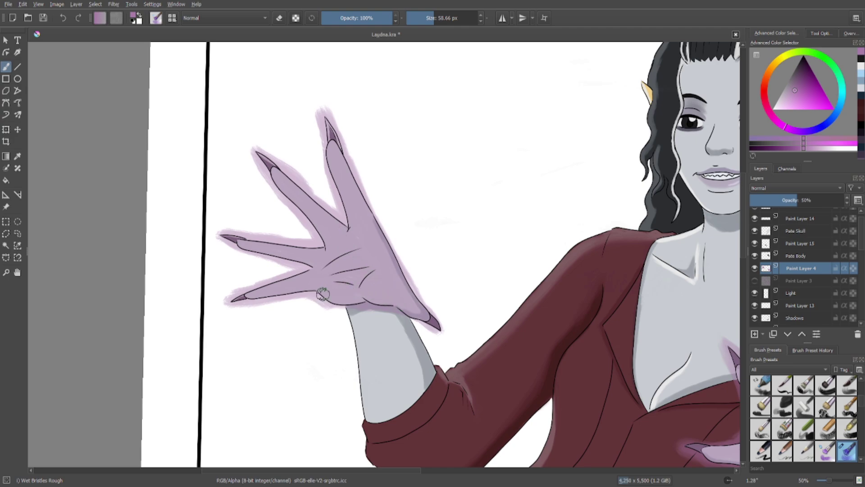
left_click(279, 18)
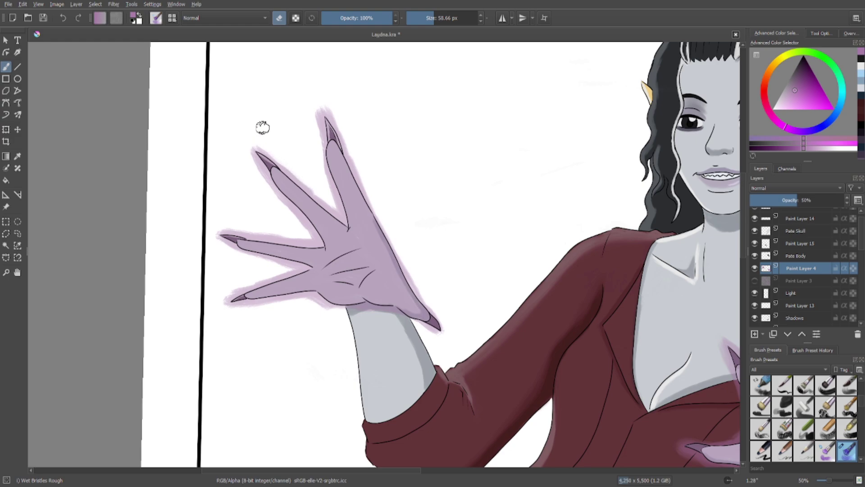
left_click(279, 18)
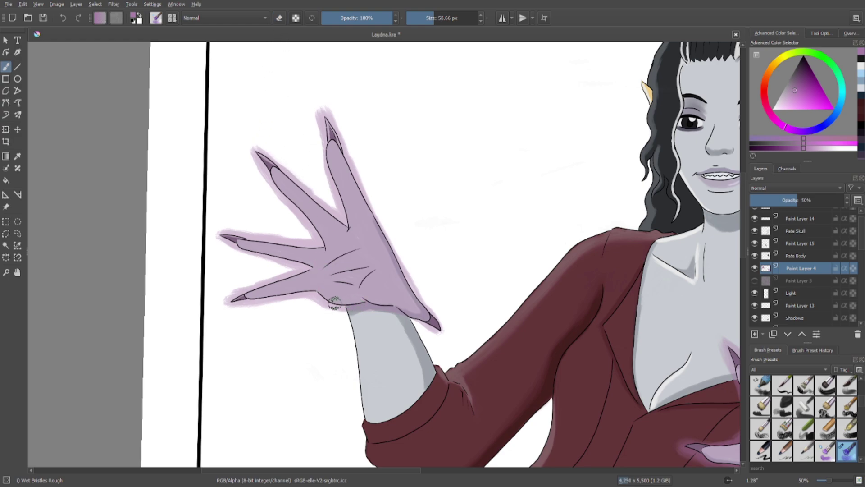
scroll(397, 295, "down", 2)
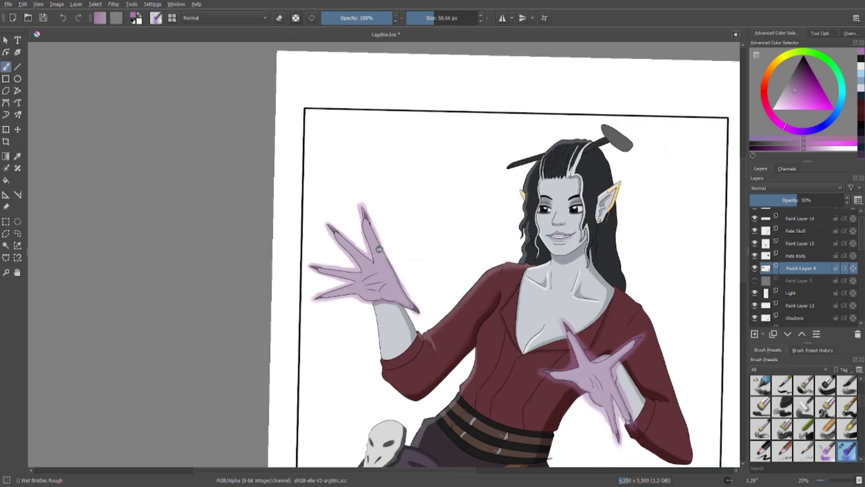
scroll(440, 242, "up", 3)
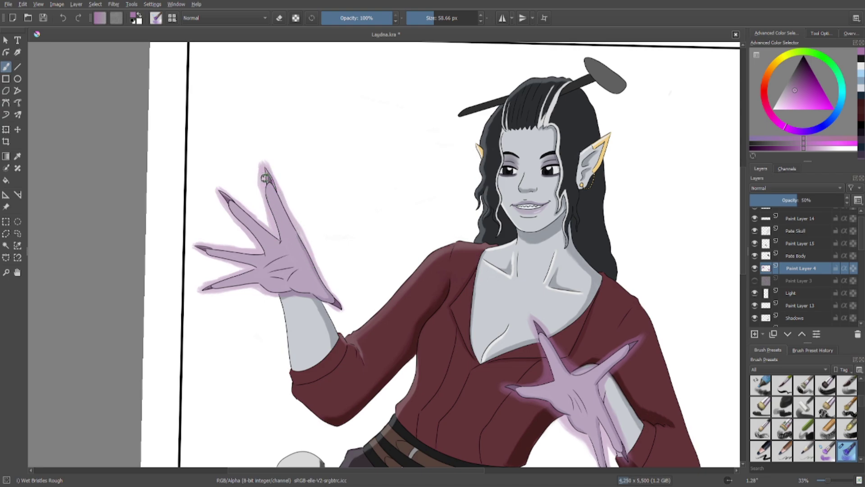
left_click(278, 18)
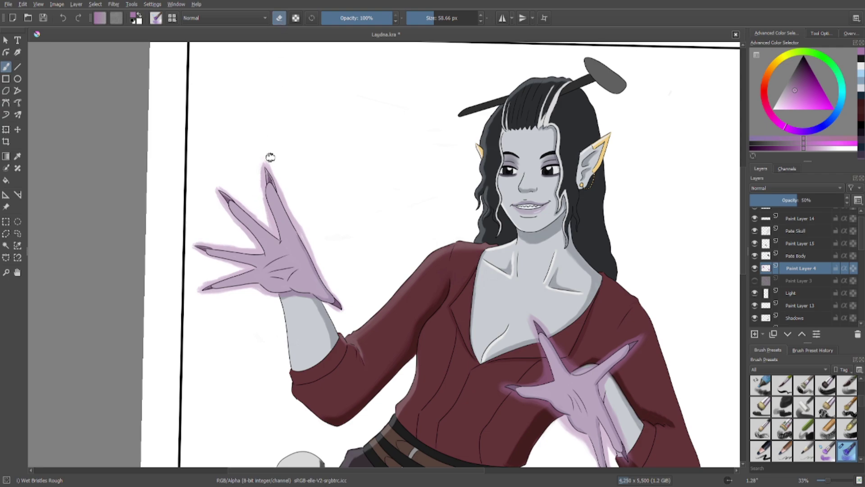
Make Paint Layer 3, the purple glow around the skull-headed rat creature, visible and select it.
key("minus")
key("minus")
scroll(399, 264, "down", 3)
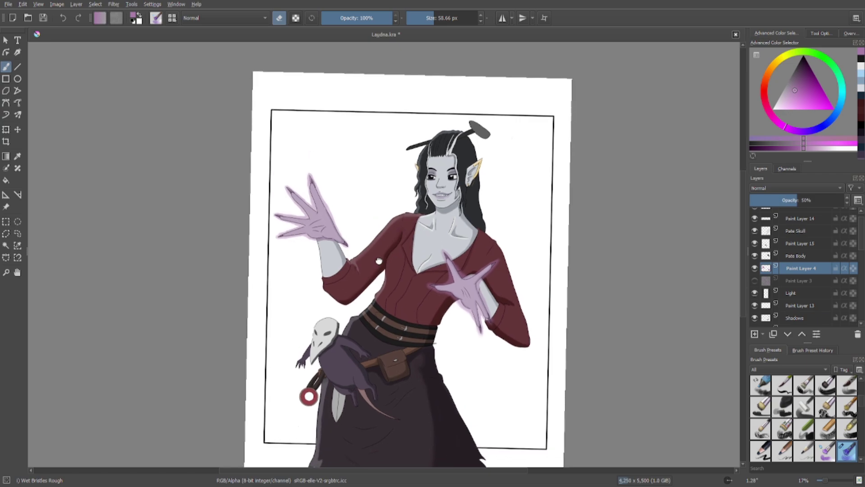
key("plus")
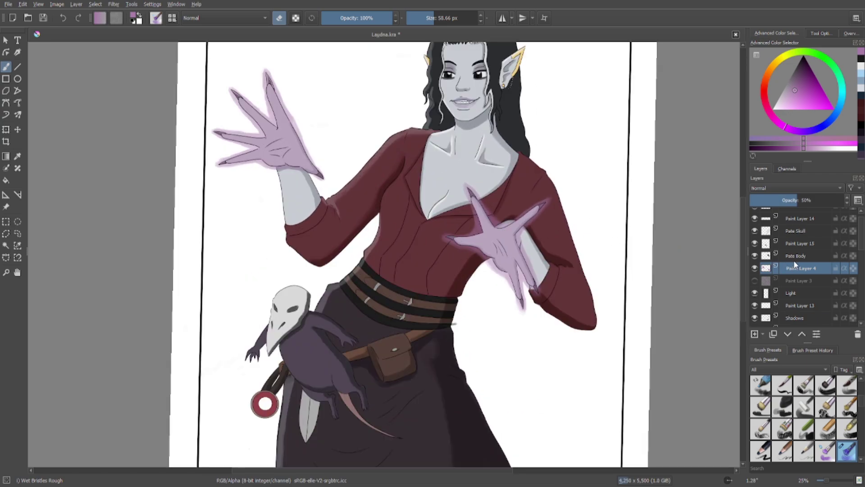
left_click(754, 280)
left_click(765, 280)
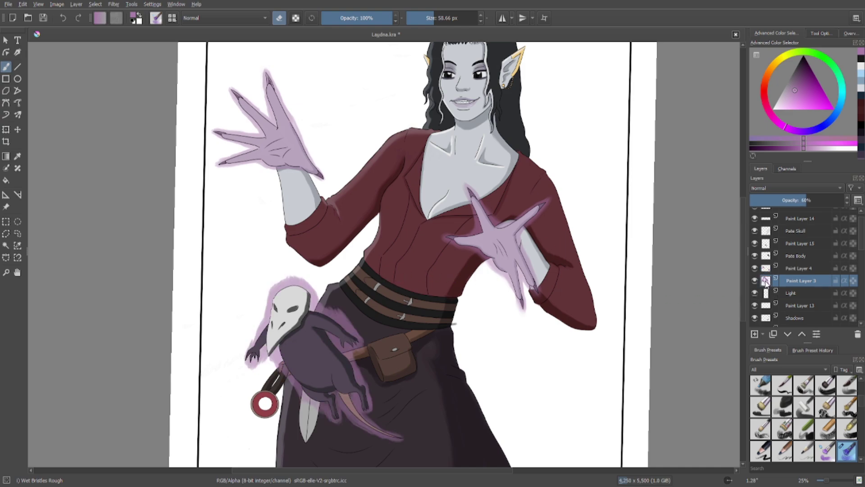
scroll(383, 254, "up", 2)
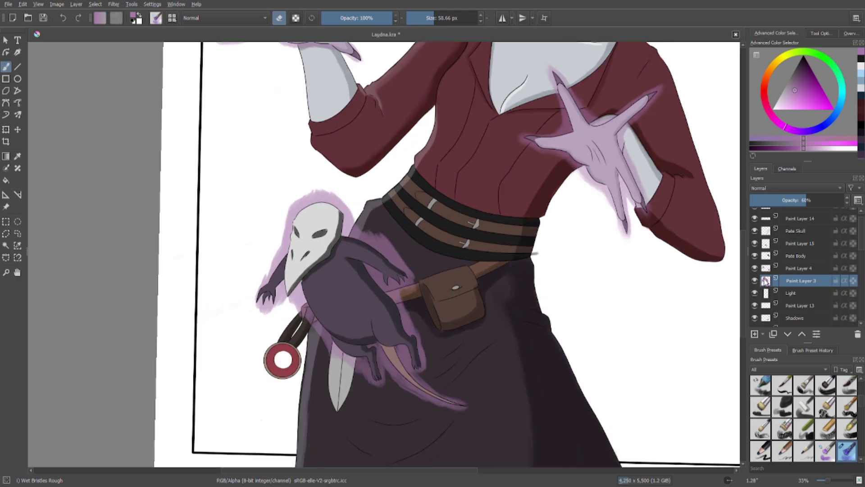
Touch up the purple glow around the creature's skull with Paint Layer 3 at 100% opacity, and set the layer to 60%.
left_click_drag(822, 205, 847, 203)
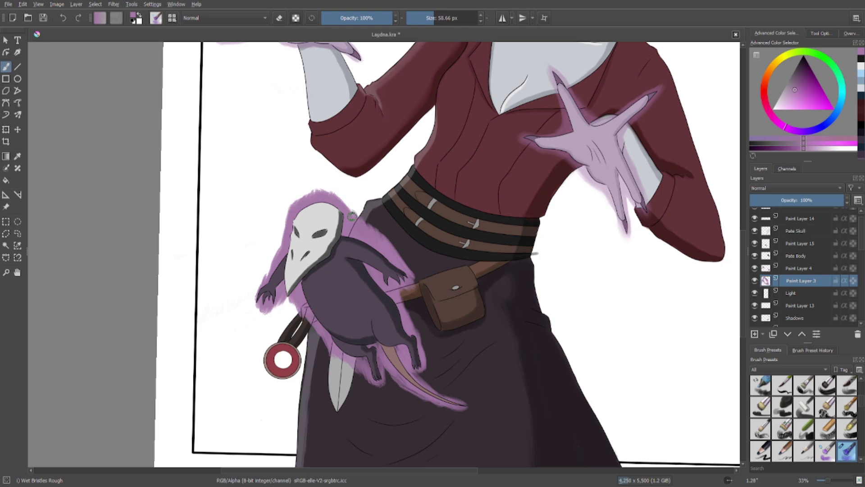
mouse_move(315, 195)
left_mouse_down()
mouse_move(271, 264)
mouse_move(278, 255)
left_mouse_up()
left_click(279, 18)
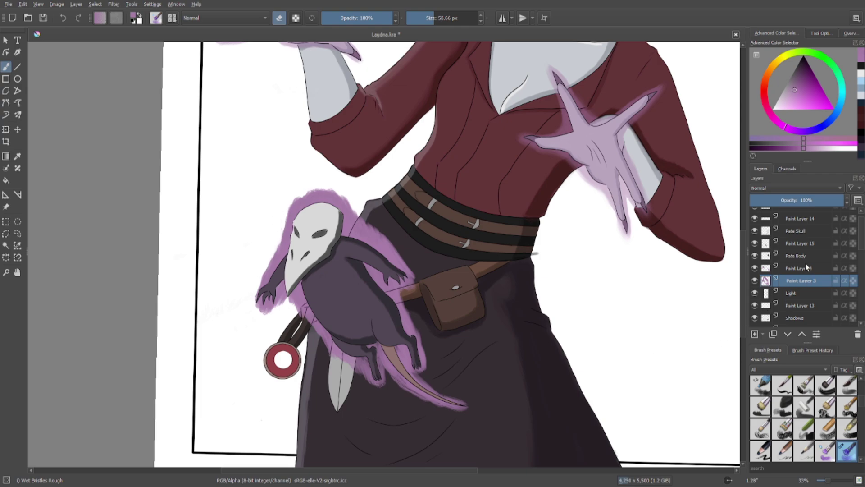
mouse_move(815, 202)
left_mouse_down()
mouse_move(797, 202)
mouse_move(805, 205)
left_mouse_up()
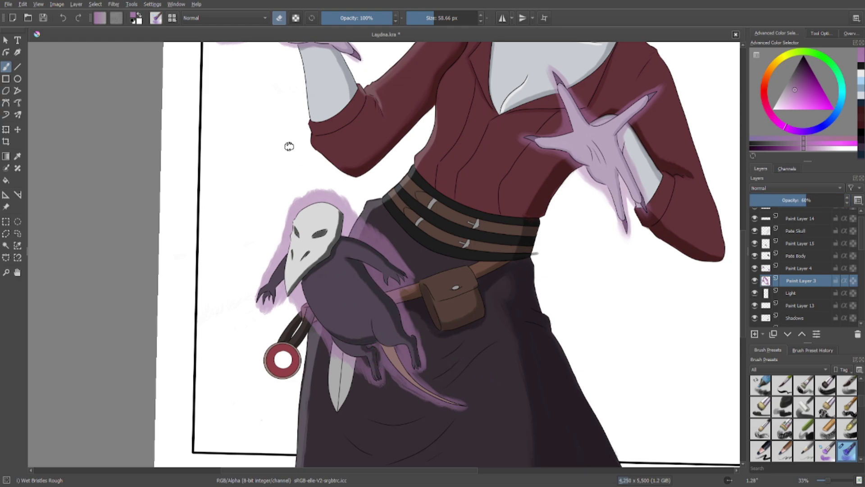
left_click(279, 18)
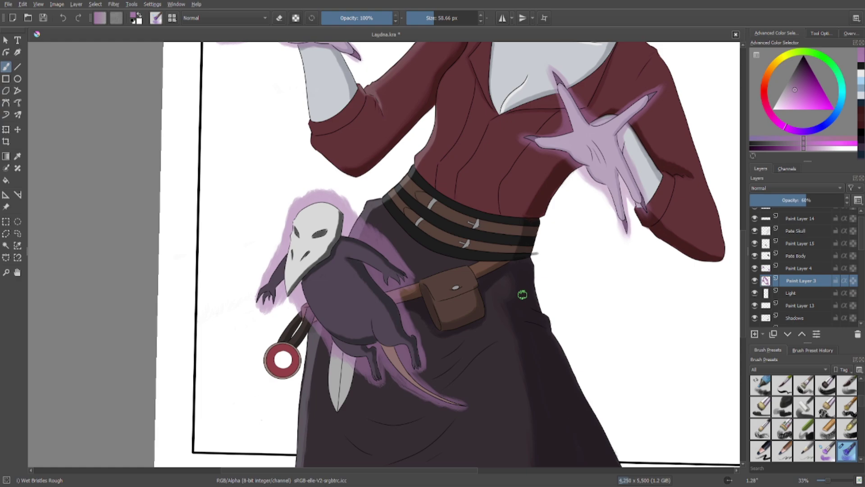
Add a new paint layer above Paint Layer 3 and choose a lighter pinkish purple as the brush colour.
left_click(755, 334)
left_click_drag(787, 100, 788, 97)
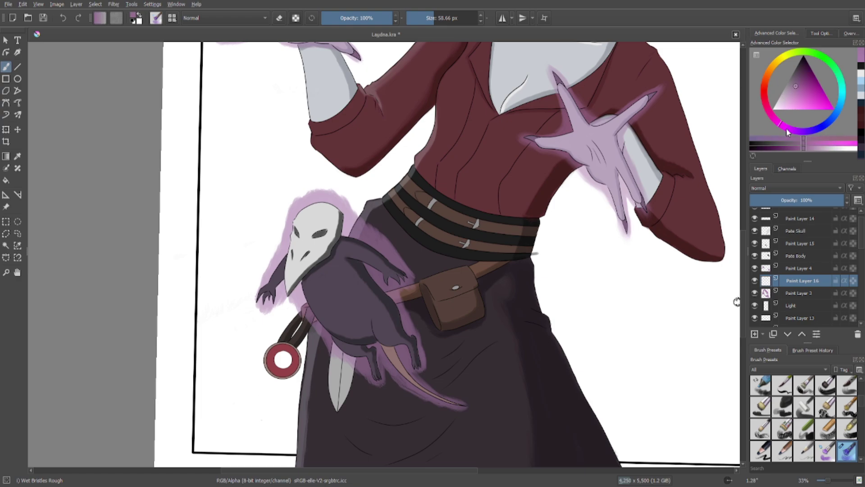
left_click(790, 89)
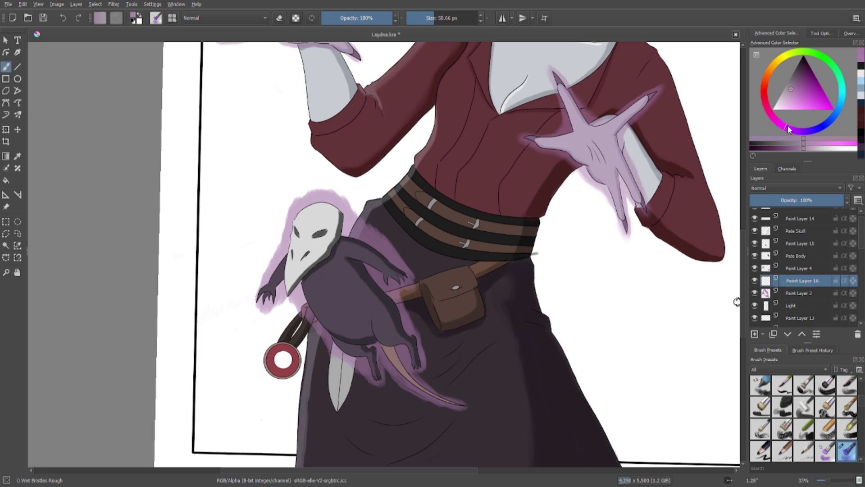
left_click_drag(792, 99, 793, 100)
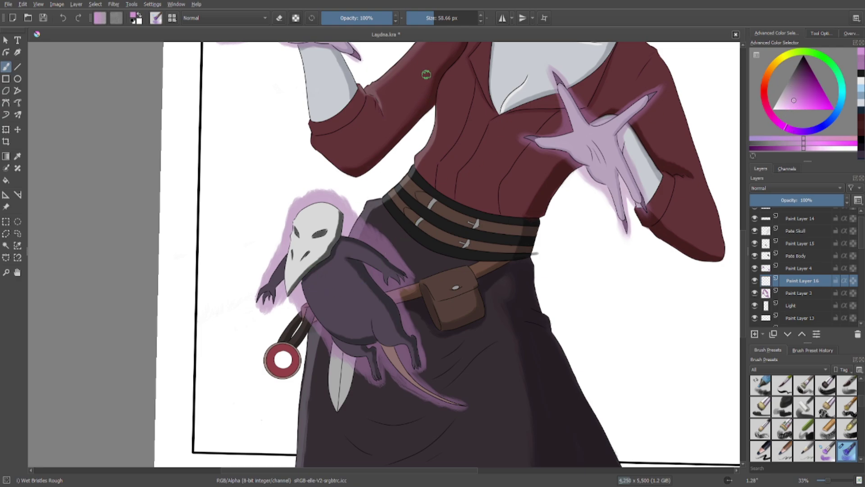
Reduce the brush size to 12.06 px and add a new paint layer directly above the Pate Skull layer.
left_click(423, 18)
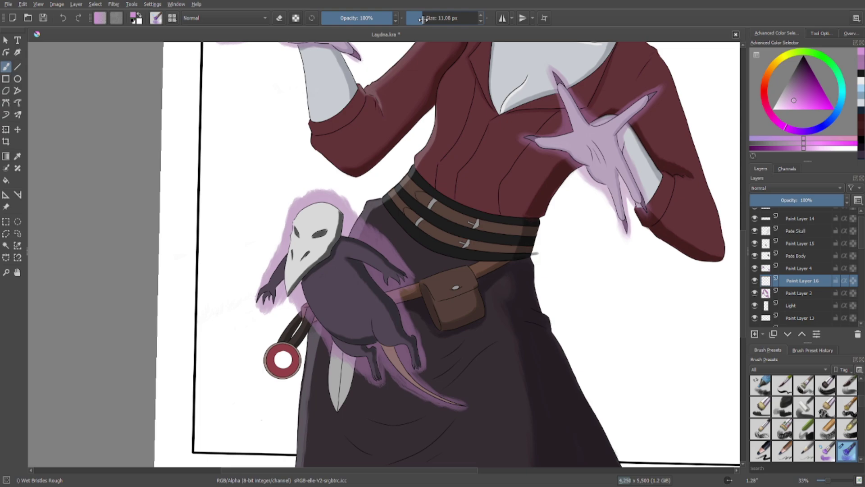
left_click(796, 232)
left_click(753, 334)
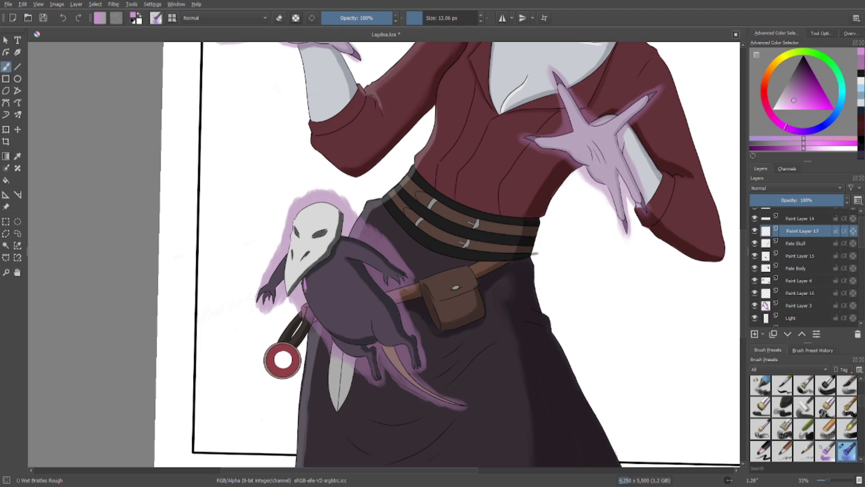
Paint a thin light-purple rim highlight along the inside of the rat body's outline, from below the skull down the belly.
left_click_drag(308, 289, 313, 312)
scroll(327, 320, "up", 3)
left_click_drag(224, 124, 280, 266)
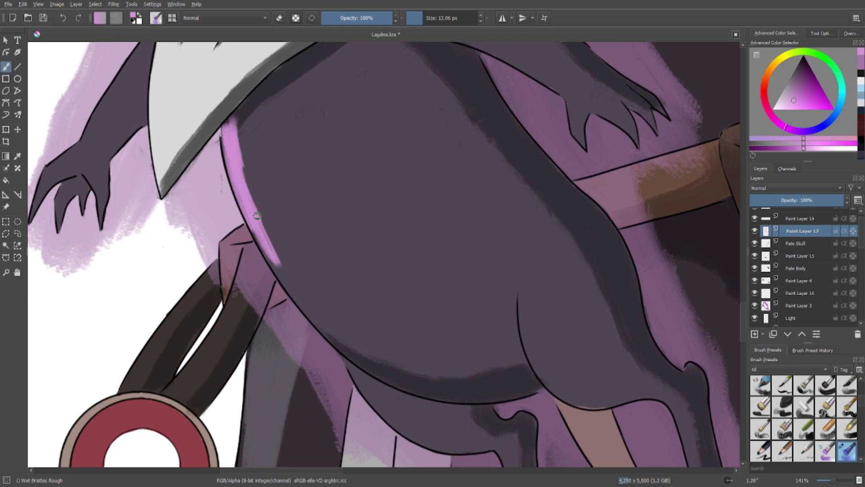
left_click_drag(254, 214, 288, 274)
left_click_drag(260, 229, 300, 298)
left_click_drag(275, 259, 325, 333)
left_click_drag(286, 288, 265, 251)
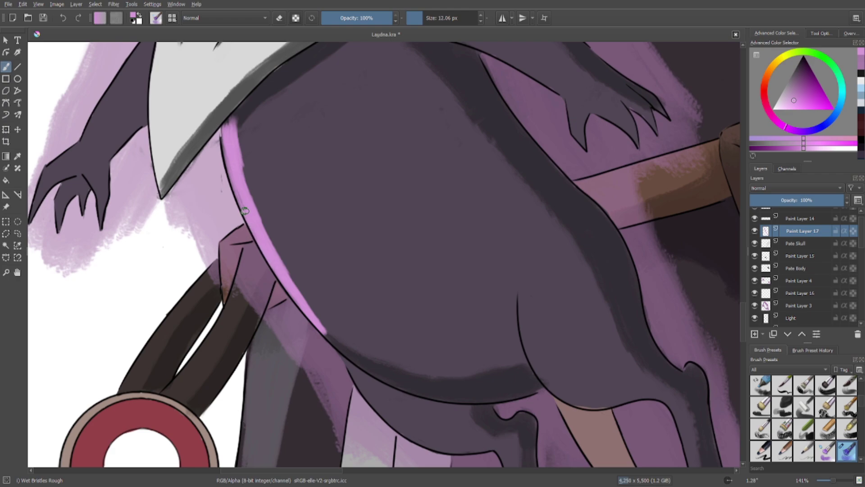
Try lowering the opacity of Paint Layer 17 to 37%.
scroll(377, 211, "down", 3)
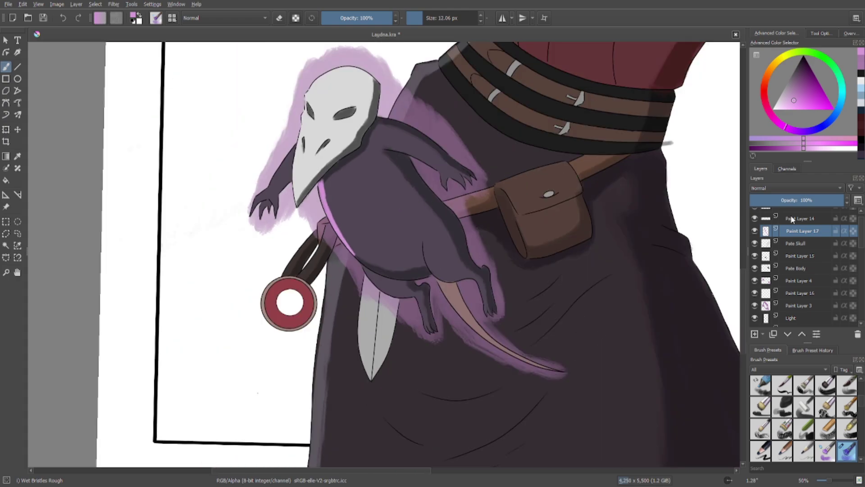
left_click(796, 201)
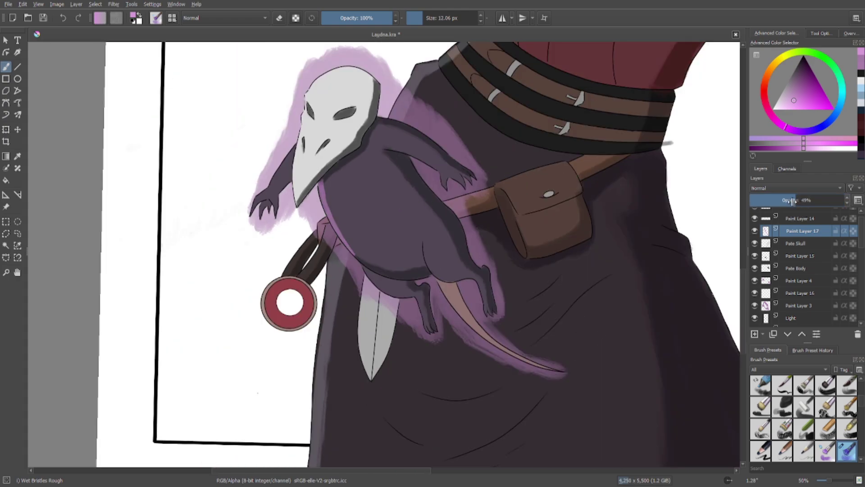
left_click(787, 201)
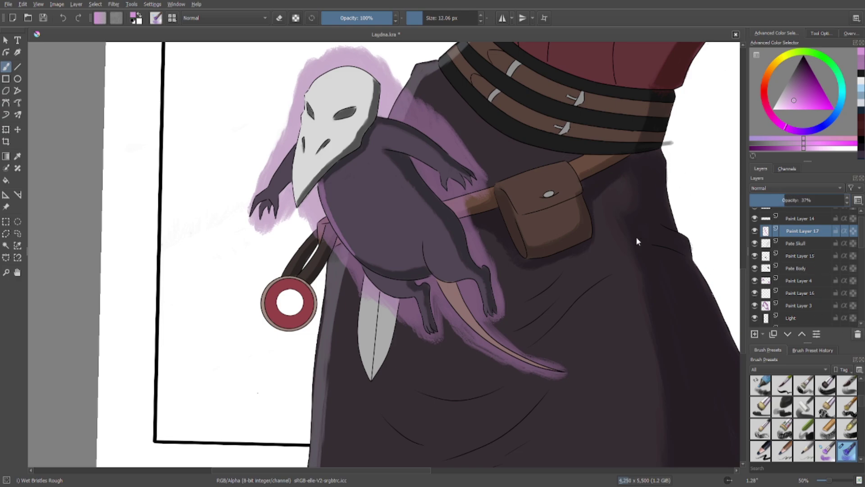
Delete Paint Layer 17 with its pink belly highlight and add a new paint layer directly above Pate Skull.
left_click(858, 334)
left_click_drag(341, 159, 418, 232)
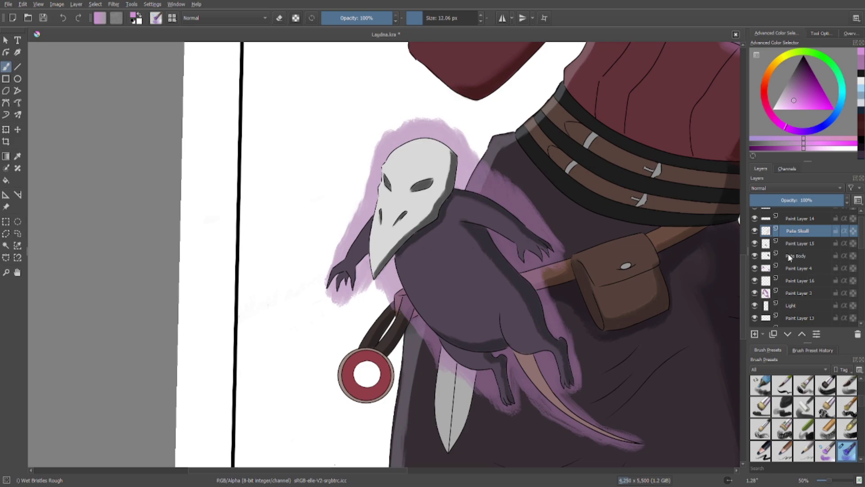
scroll(787, 256, "up", 1)
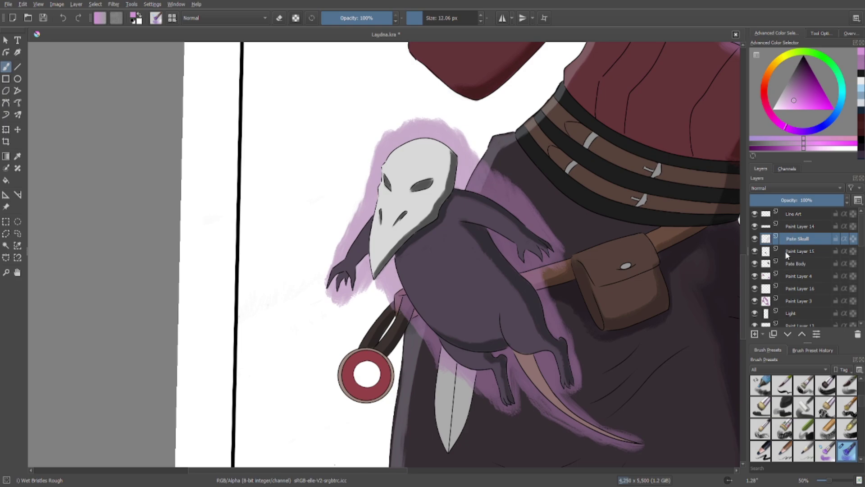
key("Insert")
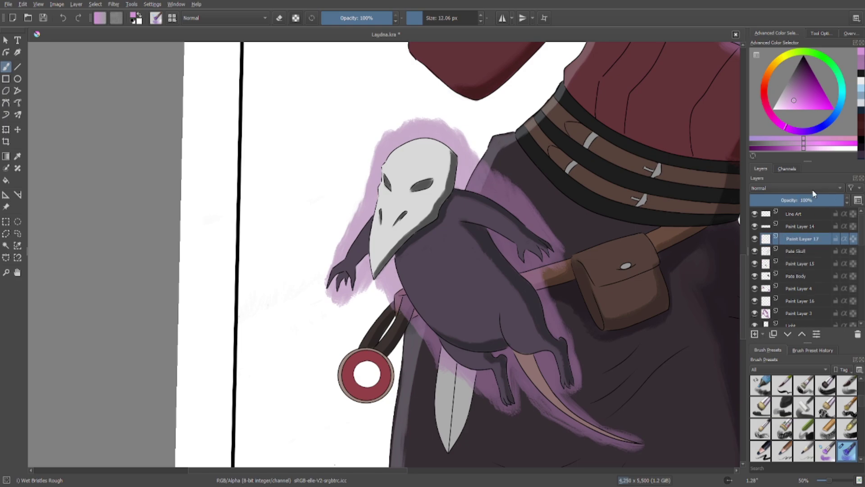
Try a pale pink highlight on the skull's forehead with a 70.97 px brush and undo it.
left_click(779, 106)
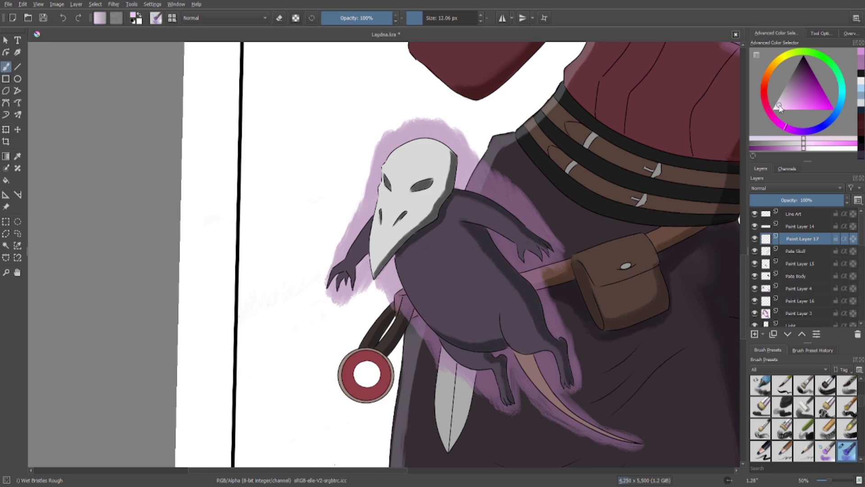
left_click(435, 19)
left_click_drag(415, 150, 392, 168)
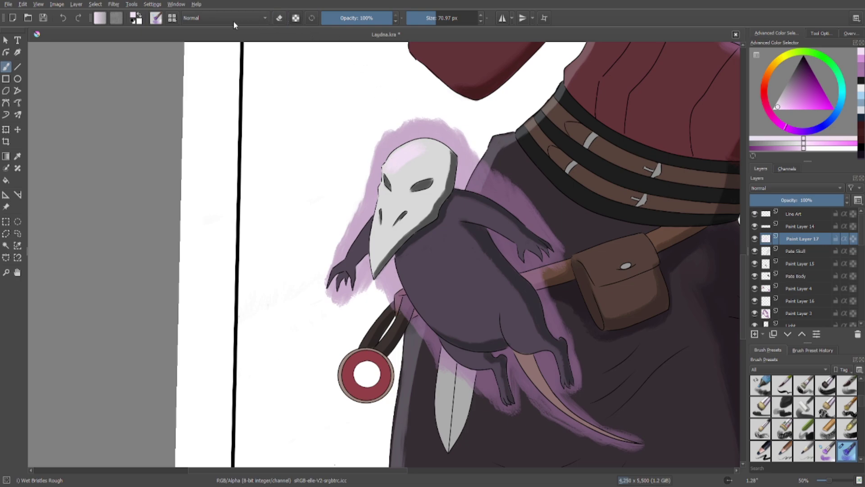
left_click(64, 19)
left_click(63, 19)
left_click(64, 19)
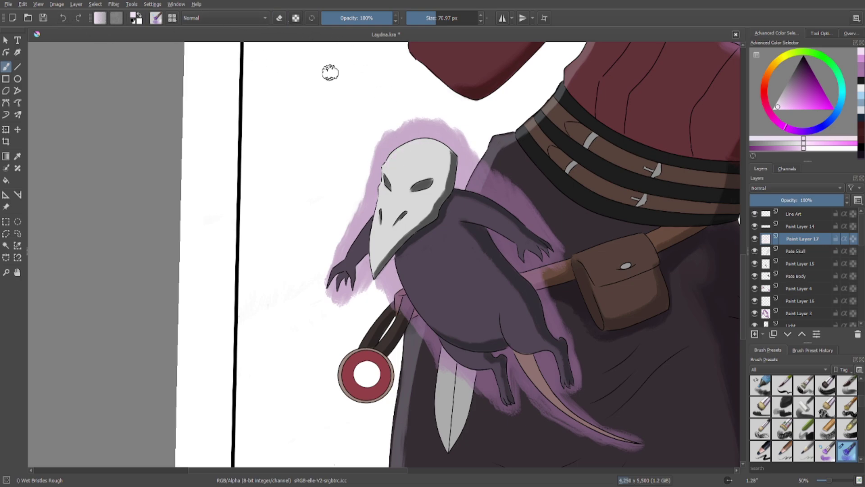
Sample the skull's light grey, lighten it to near white, and paint a highlight across the forehead.
left_click(395, 205, "ctrl")
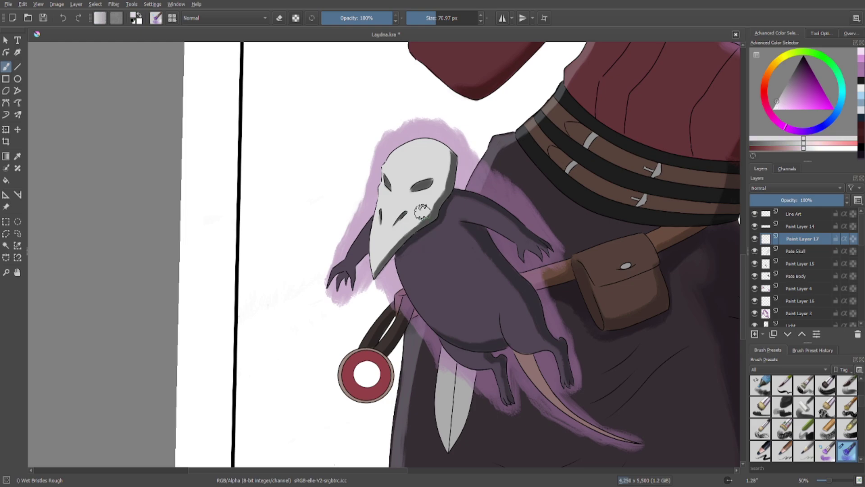
left_click(773, 105)
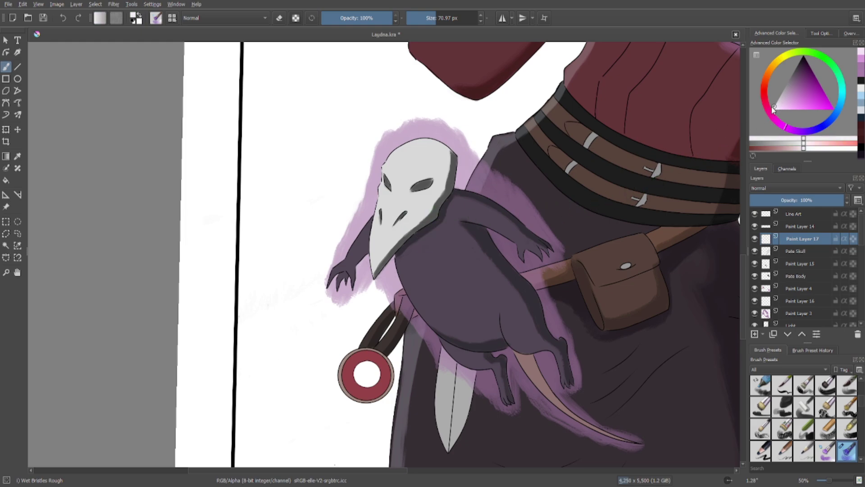
mouse_move(417, 151)
left_mouse_down()
mouse_move(428, 143)
mouse_move(394, 160)
mouse_move(389, 176)
left_mouse_up()
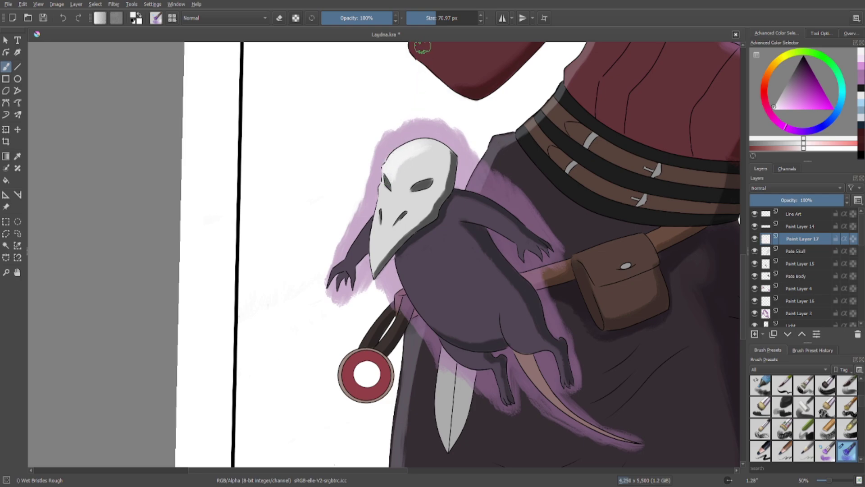
Reduce the brush size to 32.31 px and paint near-white highlights along the skull's outer edge and beak.
key("bracketleft")
key("bracketleft")
key("bracketleft")
key("bracketleft")
key("bracketleft")
key("bracketleft")
key("bracketleft")
key("bracketleft")
key("bracketright")
key("bracketright")
key("bracketright")
key("bracketright")
key("bracketright")
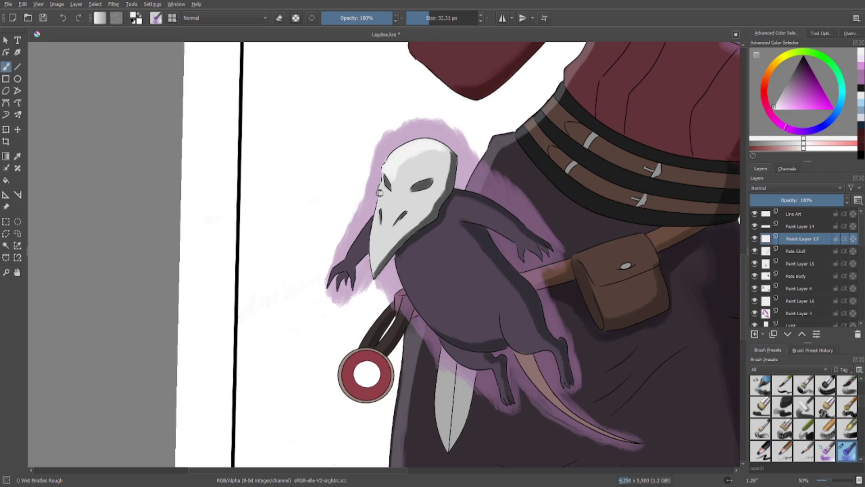
mouse_move(382, 187)
left_mouse_down()
mouse_move(372, 266)
mouse_move(392, 170)
left_mouse_up()
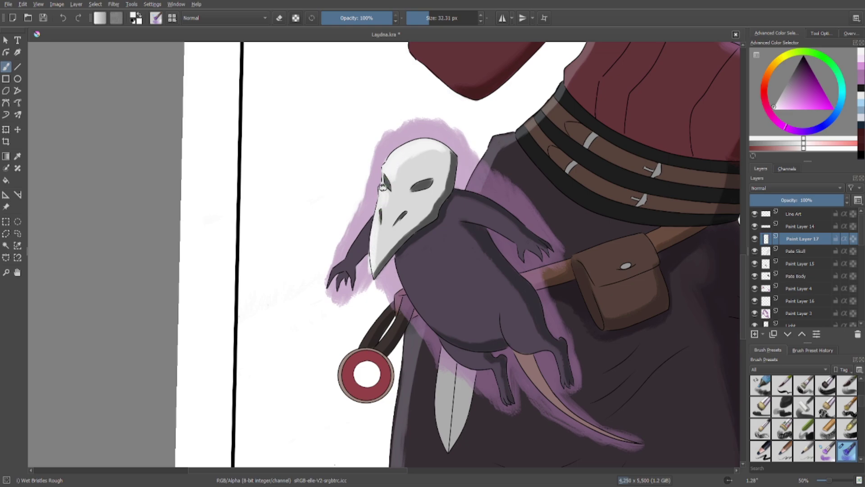
Erase excess highlight along the skull's edge and set the brush size to 12.06 px.
left_click(280, 18)
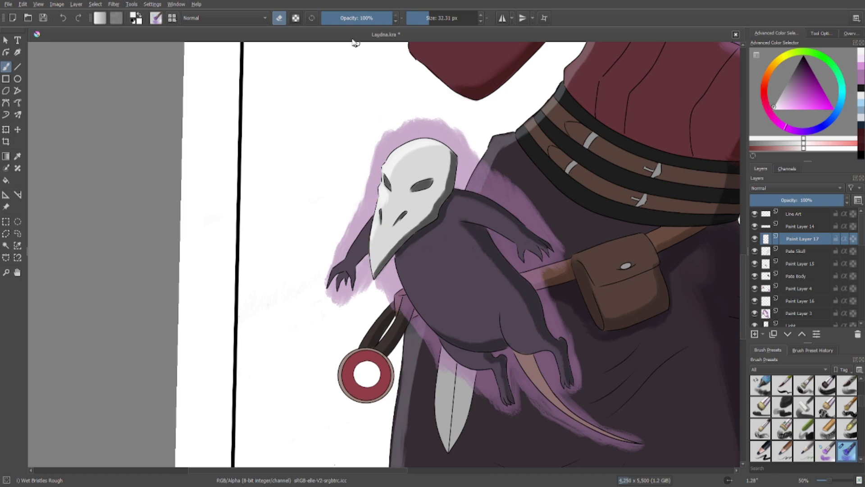
left_click(282, 22)
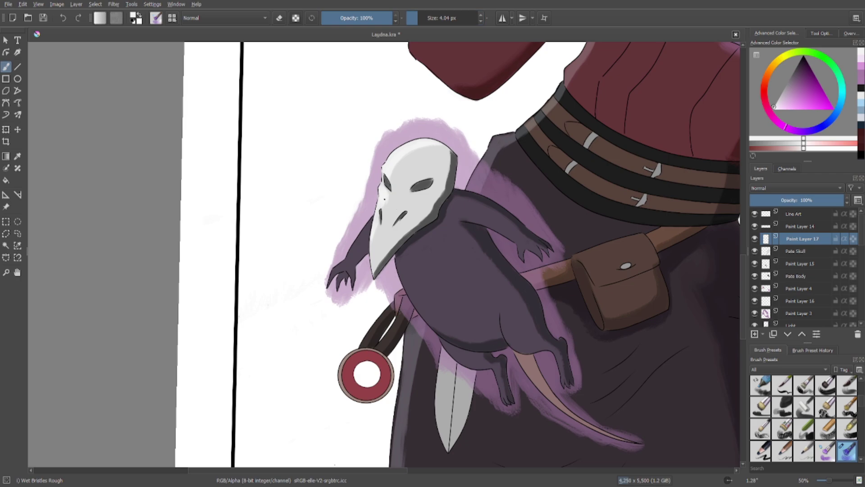
left_click(415, 18)
left_click_drag(412, 41, 422, 44)
scroll(423, 149, "down", 3)
left_click_drag(417, 198, 383, 296)
scroll(402, 281, "up", 1)
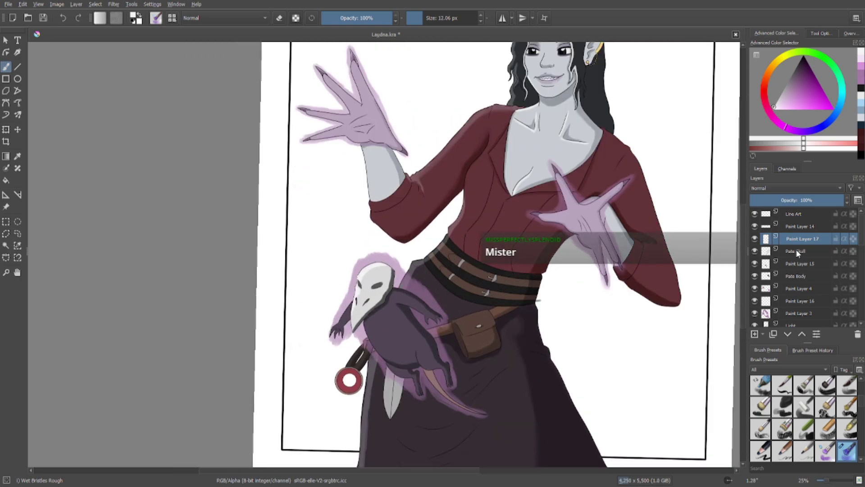
Check Pate Skull, Paint Layer 15 and Paint Layer 14 by toggling their visibility, and set Paint Layer 14's opacity to 48%.
left_click(756, 250)
left_click(756, 250)
left_click(756, 264)
left_click(755, 264)
left_click(756, 227)
left_click(756, 227)
left_click(801, 227)
left_click_drag(804, 202, 800, 202)
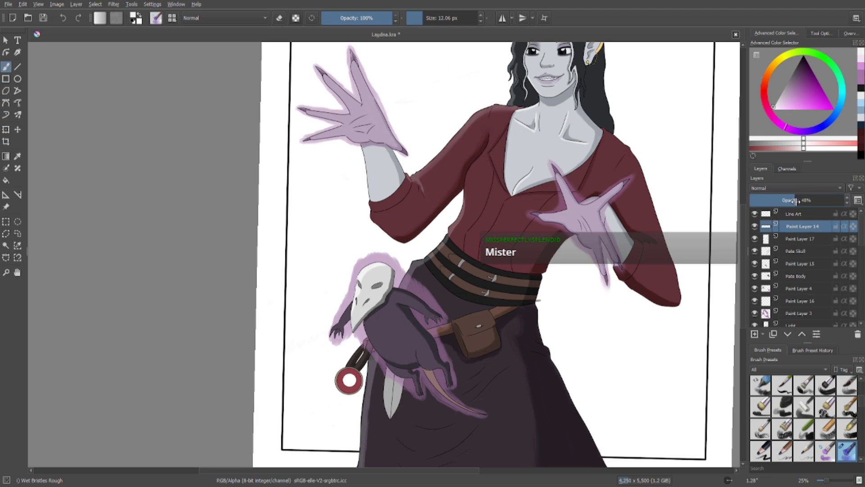
Identify the purple aura layer, Paint Layer 3, by toggling its visibility and add a new paint layer above it.
scroll(460, 210, "down", 1)
left_click_drag(458, 208, 423, 242)
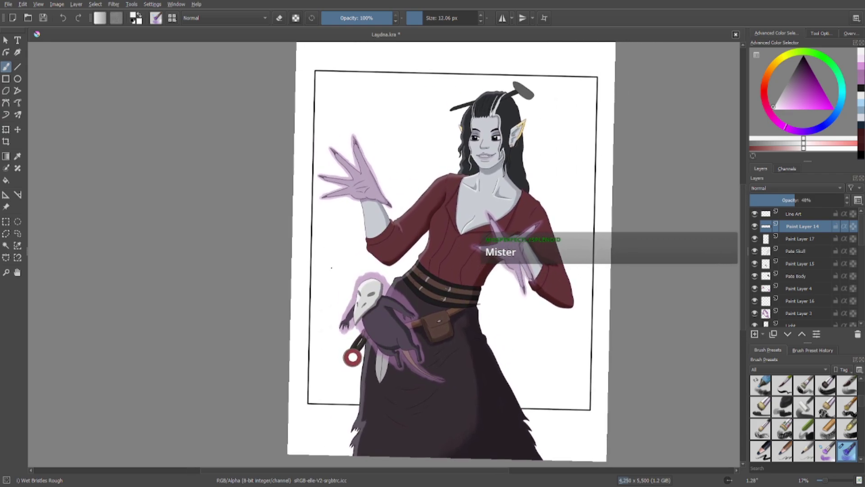
scroll(365, 339, "up", 3)
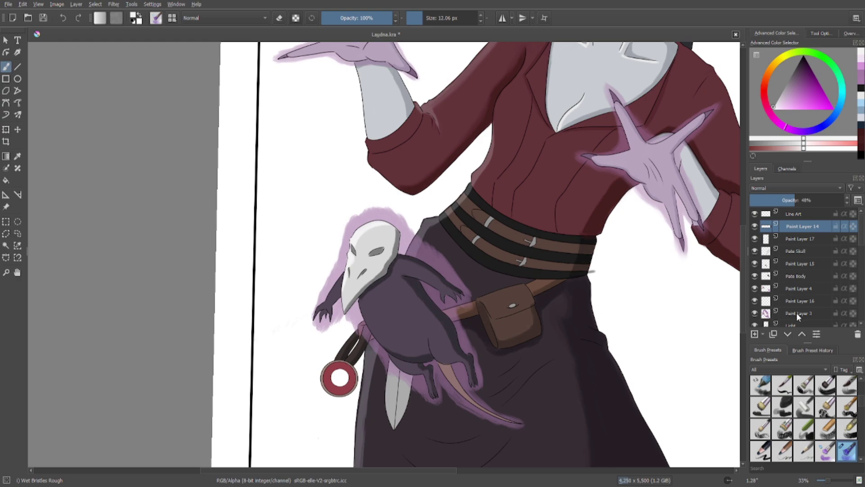
left_click(797, 312)
left_click(755, 311)
left_click(756, 312)
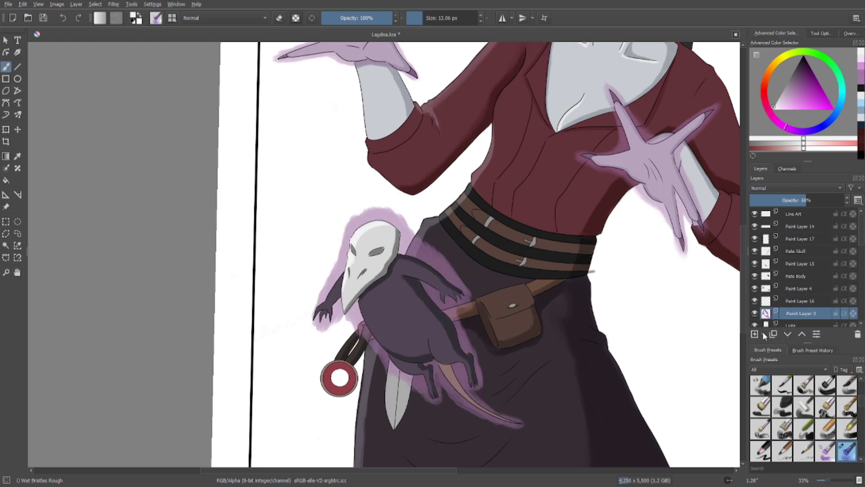
left_click(755, 334)
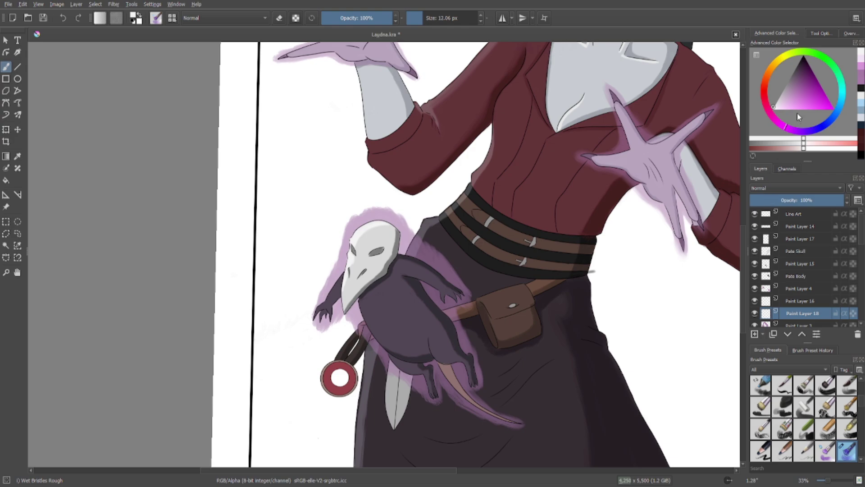
Paint a pale pink glow with a 67.74 px brush inside the aura beside the skull and the raised arm.
left_click(780, 108)
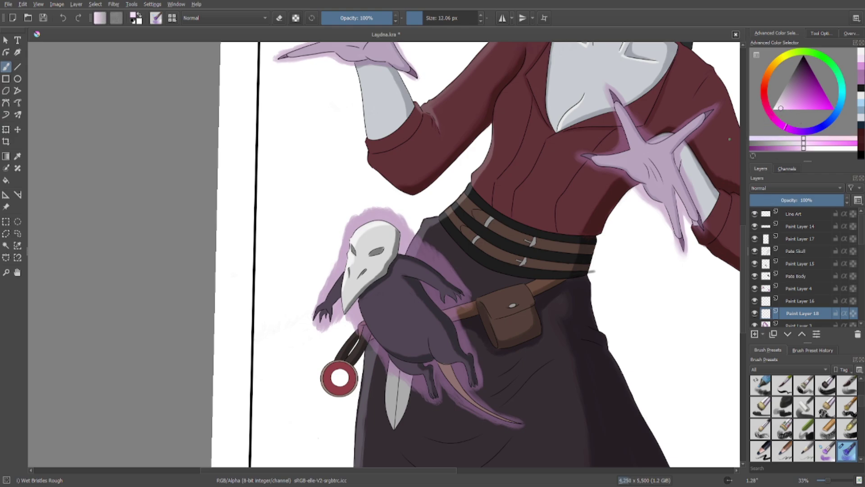
left_click(432, 21)
mouse_move(351, 228)
left_mouse_down()
mouse_move(318, 324)
mouse_move(324, 292)
mouse_move(323, 320)
left_mouse_up()
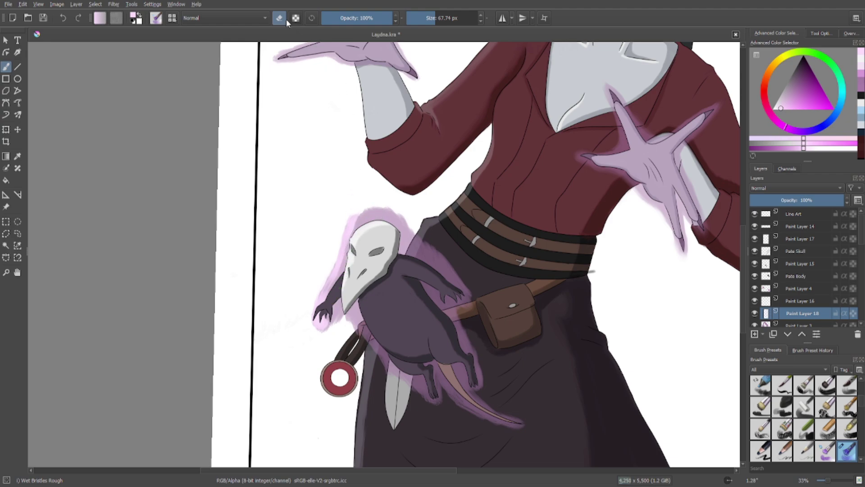
Lower the brush opacity to 59% and continue the pale pink glow under the belly, around the hind feet and along the tail.
left_click(364, 21)
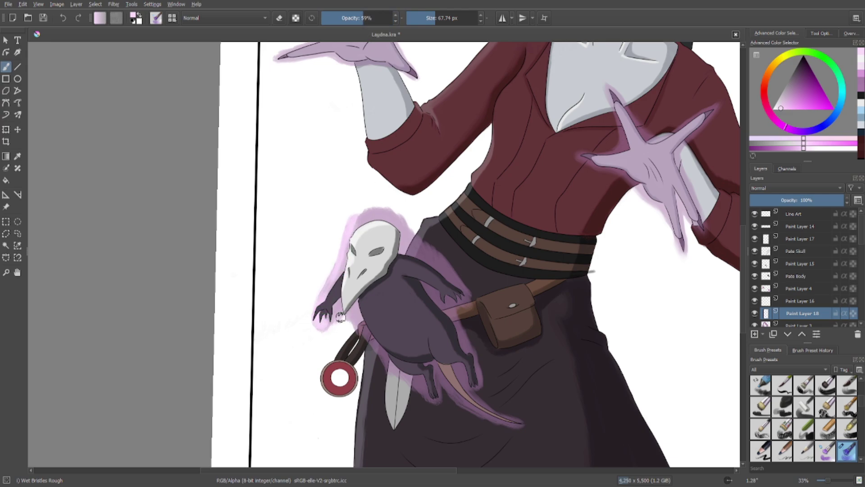
left_click_drag(340, 317, 380, 358)
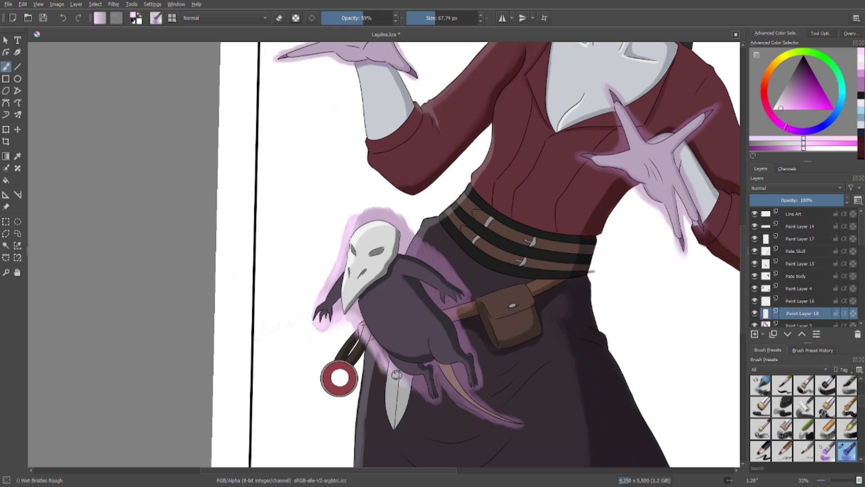
mouse_move(396, 374)
left_mouse_down()
mouse_move(425, 398)
mouse_move(405, 370)
mouse_move(386, 363)
mouse_move(430, 403)
mouse_move(435, 395)
mouse_move(450, 404)
mouse_move(439, 378)
mouse_move(478, 415)
mouse_move(473, 408)
mouse_move(511, 423)
left_mouse_up()
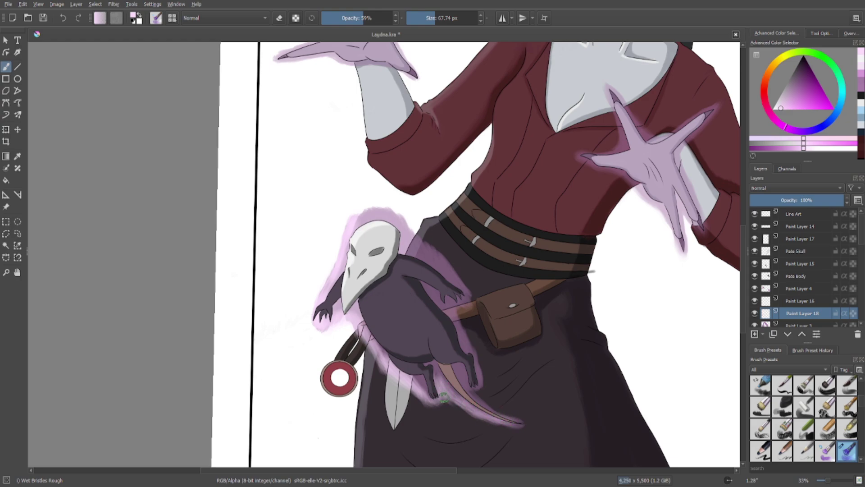
mouse_move(444, 397)
left_mouse_down()
mouse_move(460, 403)
mouse_move(441, 379)
mouse_move(432, 403)
mouse_move(422, 397)
mouse_move(437, 404)
mouse_move(441, 387)
mouse_move(473, 408)
mouse_move(435, 382)
left_mouse_up()
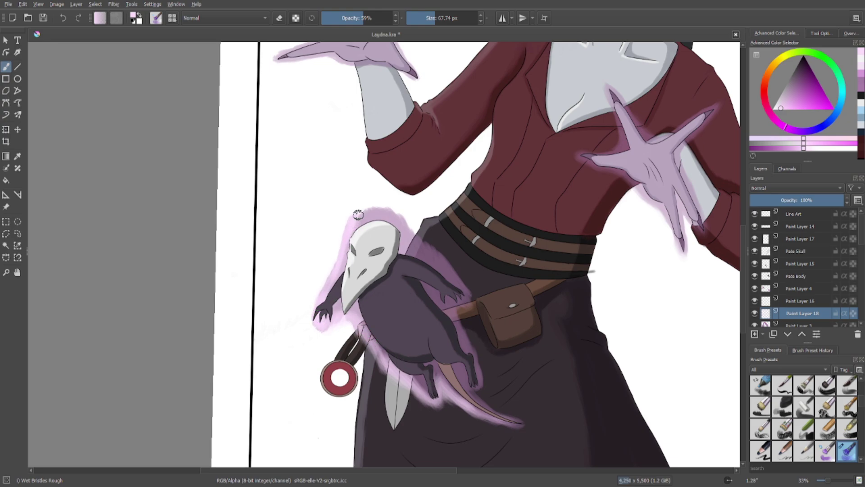
Touch up the pale glow around the top of the skull and set the glow layer's opacity to 82%.
mouse_move(356, 218)
left_mouse_down()
mouse_move(366, 207)
mouse_move(353, 233)
left_mouse_up()
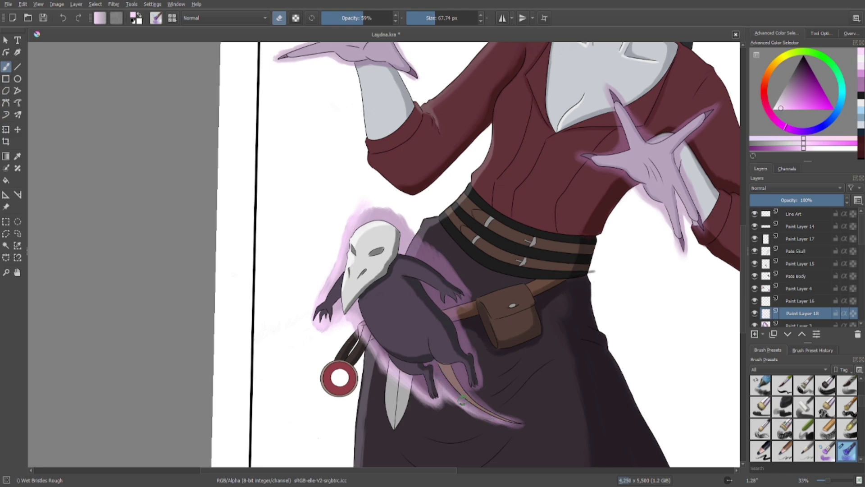
left_click_drag(811, 200, 824, 201)
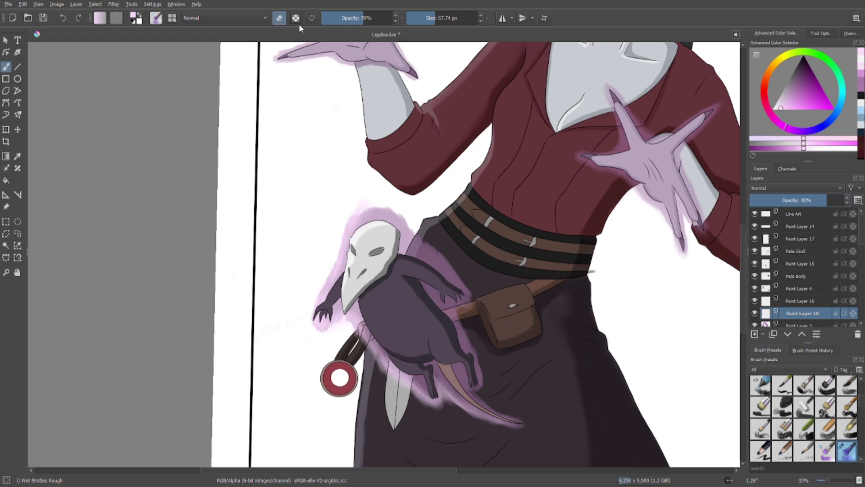
Extend the purple aura on Paint Layer 3 around the tail and head at 100% brush opacity, and erase the excess above the skull.
left_click_drag(361, 15, 393, 17)
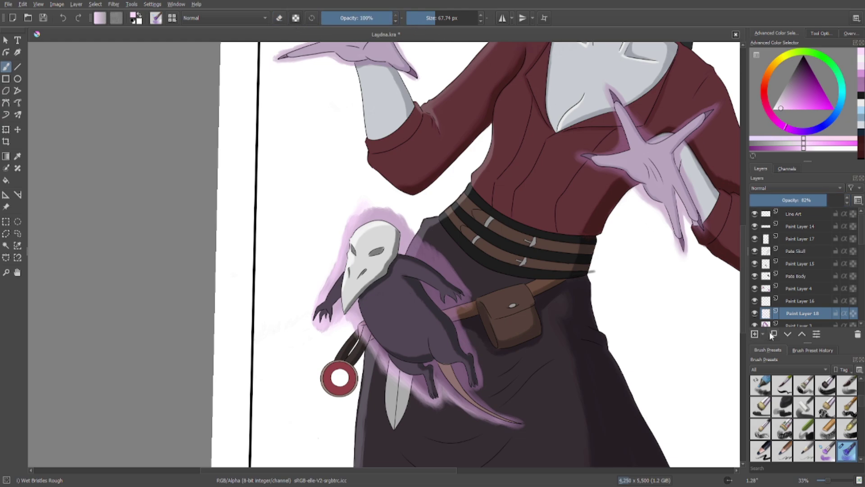
left_click(786, 324)
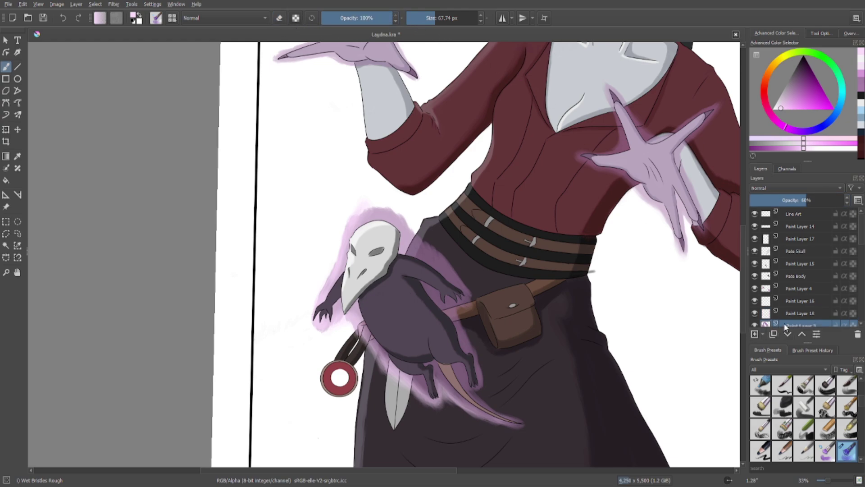
left_click(861, 80)
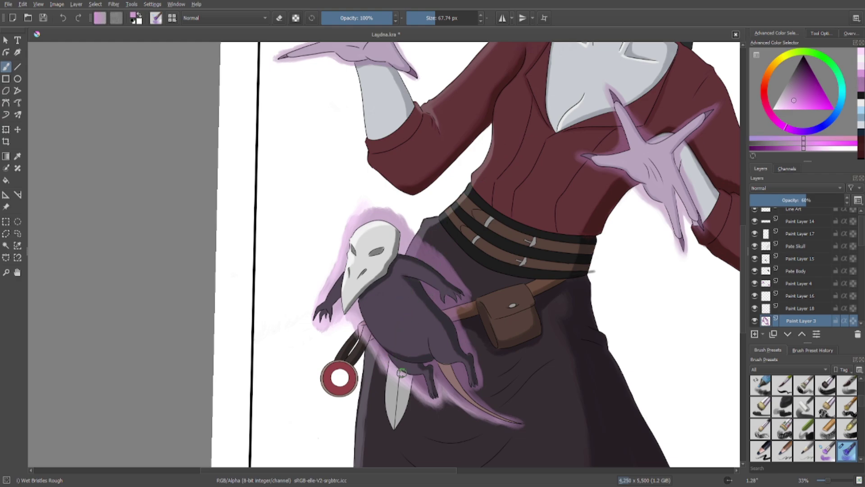
mouse_move(401, 373)
left_mouse_down()
mouse_move(438, 398)
mouse_move(442, 380)
mouse_move(498, 419)
mouse_move(474, 380)
mouse_move(477, 394)
mouse_move(465, 380)
mouse_move(512, 417)
mouse_move(469, 373)
mouse_move(424, 383)
left_mouse_up()
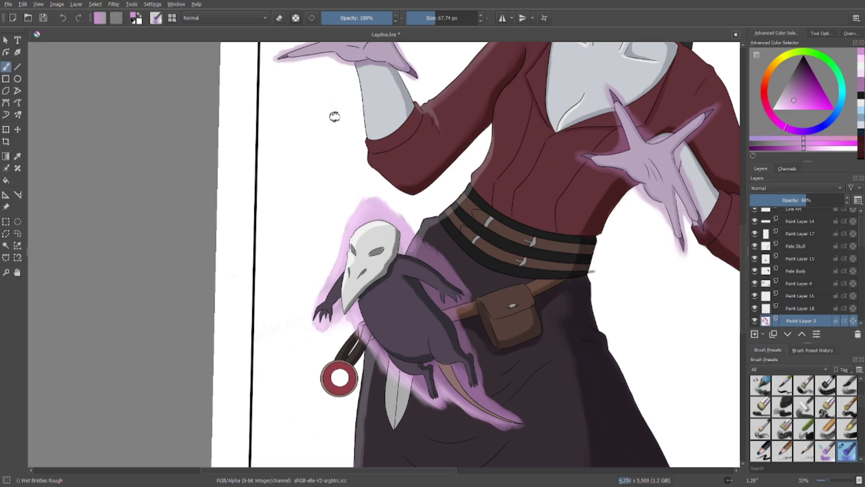
left_click(279, 18)
mouse_move(393, 191)
left_mouse_down()
mouse_move(367, 201)
mouse_move(343, 230)
left_mouse_up()
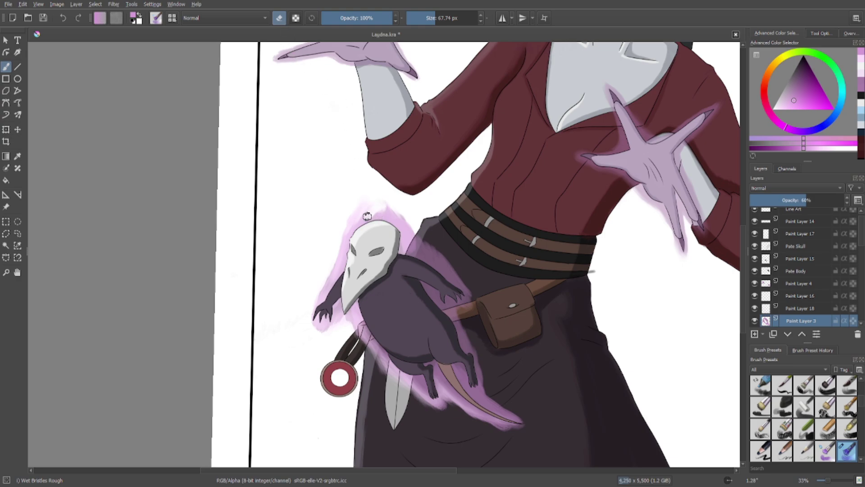
Refine the purple aura on Paint Layer 3 above the skull and beside the outstretched arm, painting and erasing its edge.
left_click(279, 18)
mouse_move(390, 215)
left_mouse_down()
mouse_move(368, 220)
mouse_move(373, 205)
mouse_move(361, 219)
mouse_move(374, 201)
mouse_move(351, 230)
mouse_move(373, 201)
mouse_move(438, 259)
left_mouse_up()
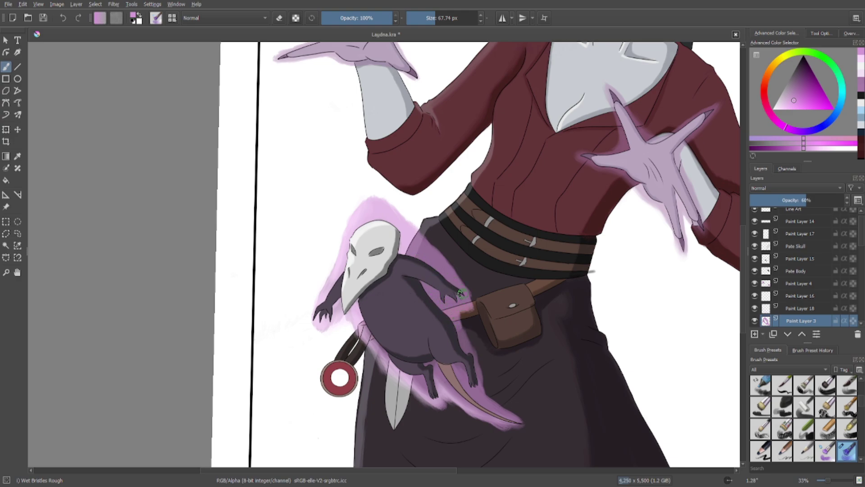
left_click(278, 18)
left_click_drag(441, 251, 471, 304)
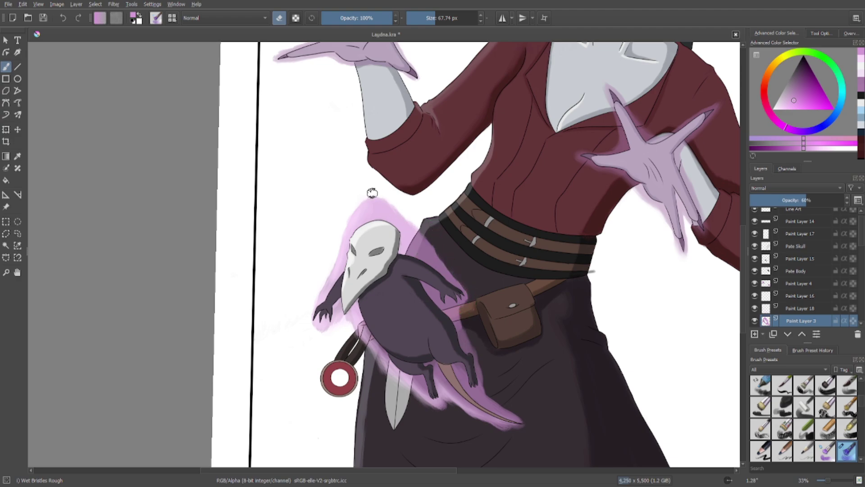
Try a white glow around the skull and belly on Paint Layer 18 at 100% brush opacity, and undo it.
left_click(791, 307)
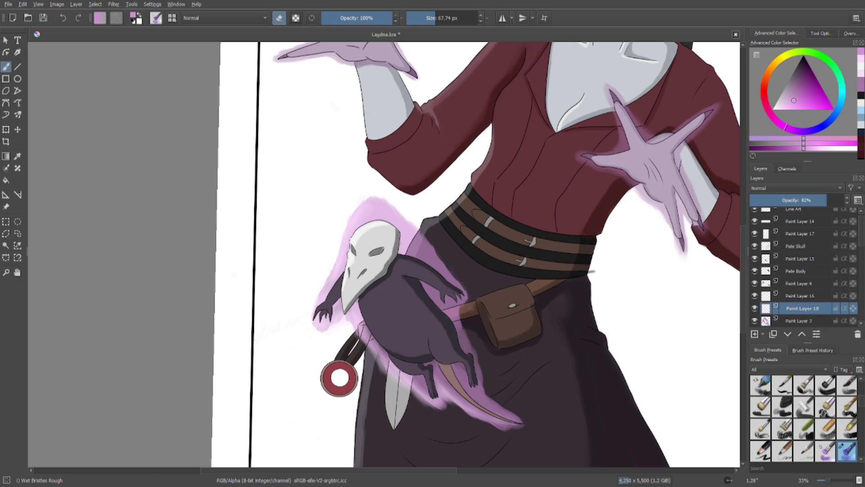
key("x")
key("e")
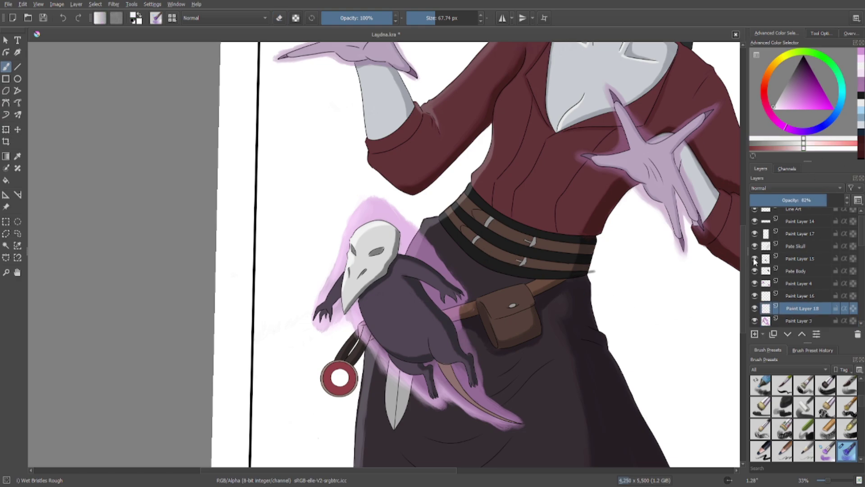
left_click(754, 307)
left_click(753, 311)
mouse_move(332, 298)
left_mouse_down()
mouse_move(323, 314)
mouse_move(351, 314)
mouse_move(377, 353)
left_mouse_up()
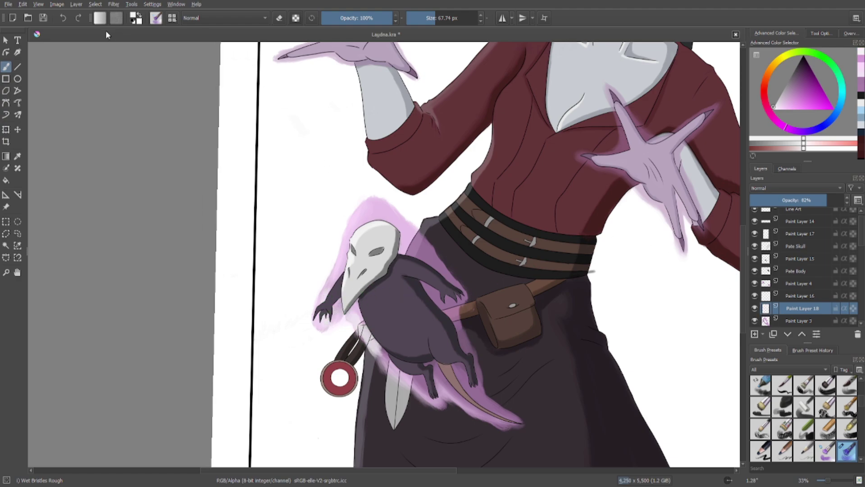
left_click(63, 19)
left_click(63, 20)
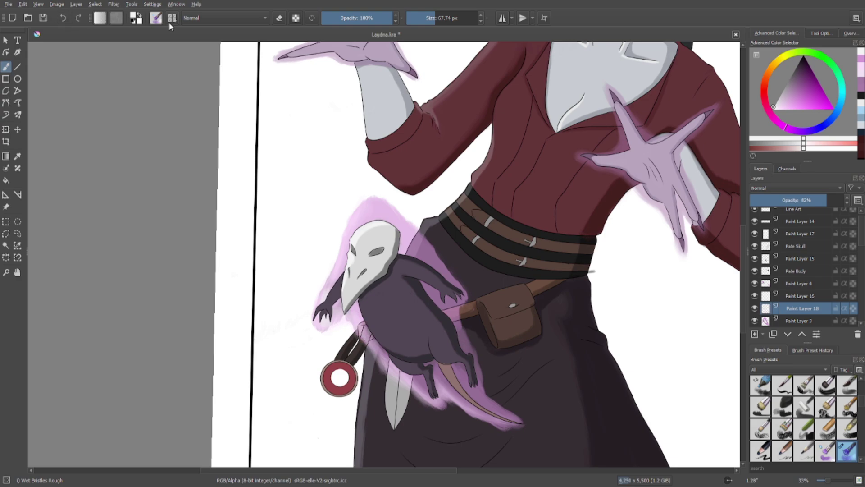
Paint a pale pink glow inside the rat's aura on Paint Layer 18 at 53% brush opacity.
left_click(361, 20)
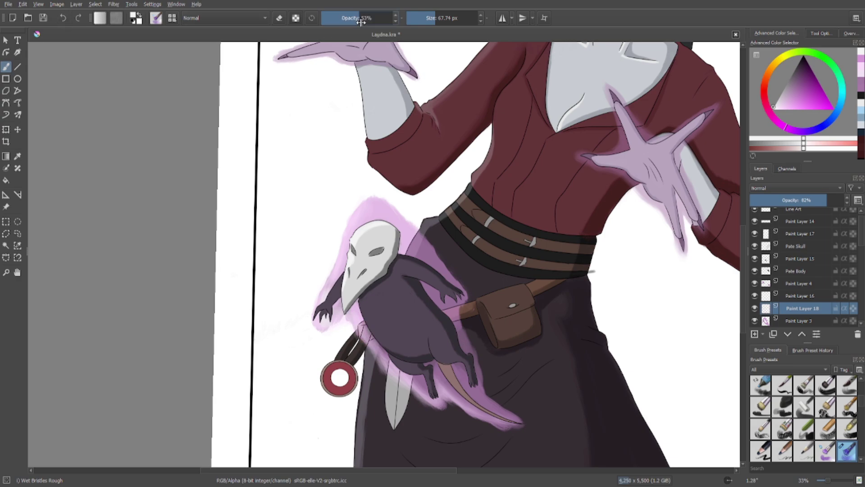
left_click(862, 71)
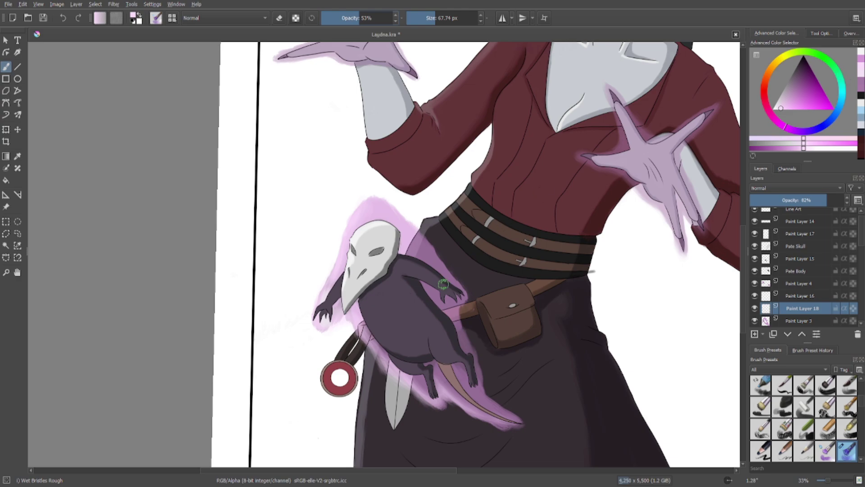
left_click_drag(354, 312, 353, 314)
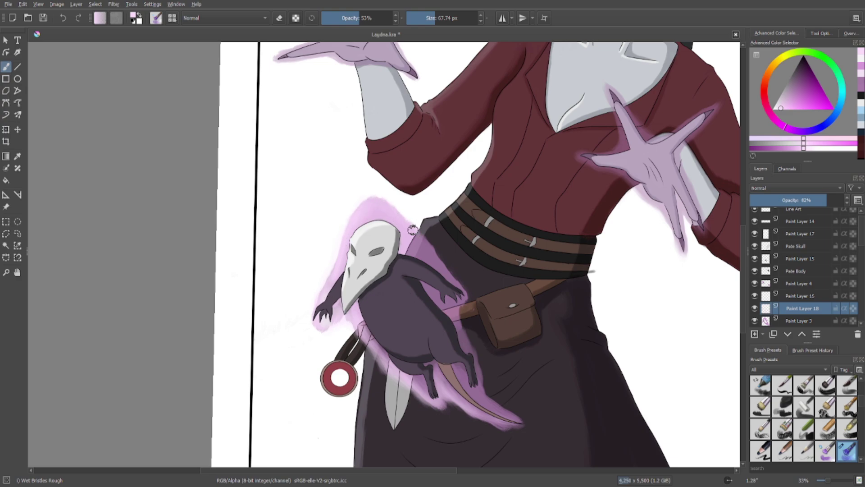
Try a stronger pale pink glow beside the outstretched arm at 76% brush opacity, and undo the strokes.
left_click(375, 18)
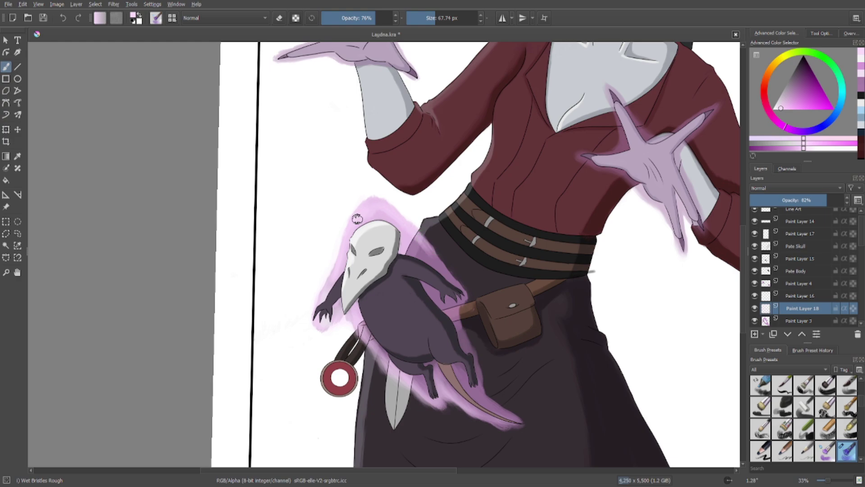
mouse_move(426, 258)
left_mouse_down()
mouse_move(452, 285)
mouse_move(456, 292)
mouse_move(444, 293)
mouse_move(456, 326)
left_mouse_up()
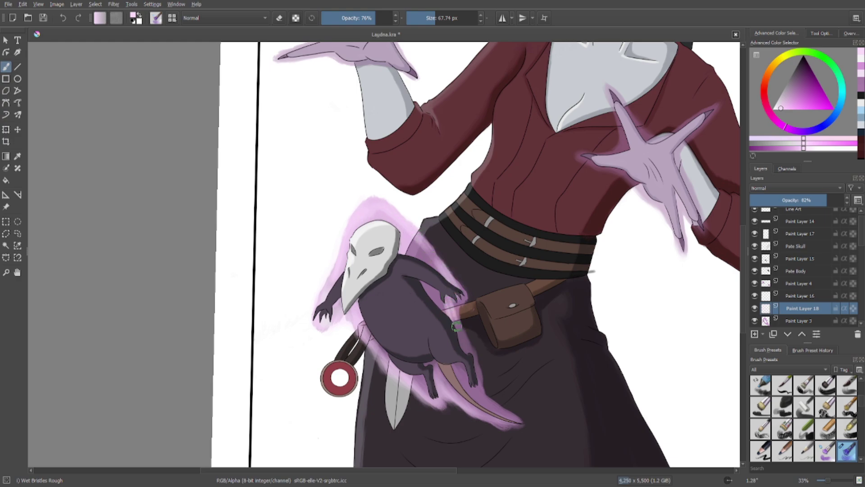
left_click(62, 18)
left_click(62, 18)
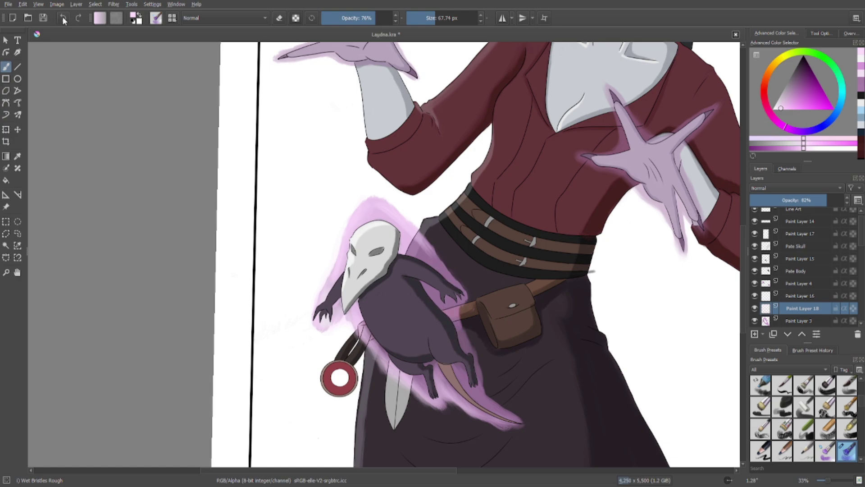
left_click(62, 18)
left_click(63, 18)
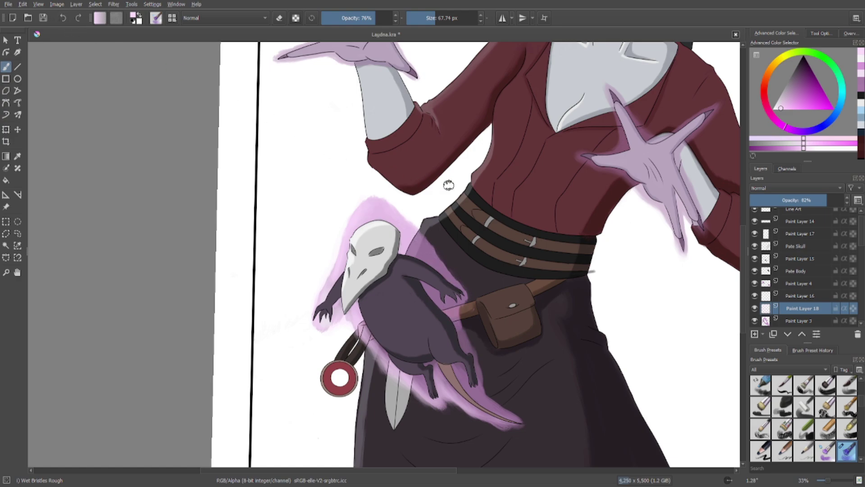
Erase the outer edge of the purple aura above and beside the skull on Paint Layer 3 at 76% opacity.
scroll(455, 226, "down", 4)
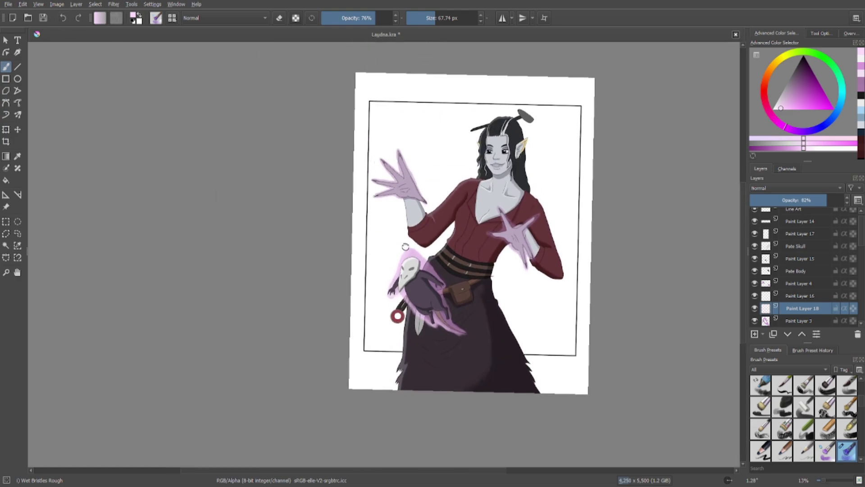
scroll(406, 246, "up", 4)
left_click(789, 321)
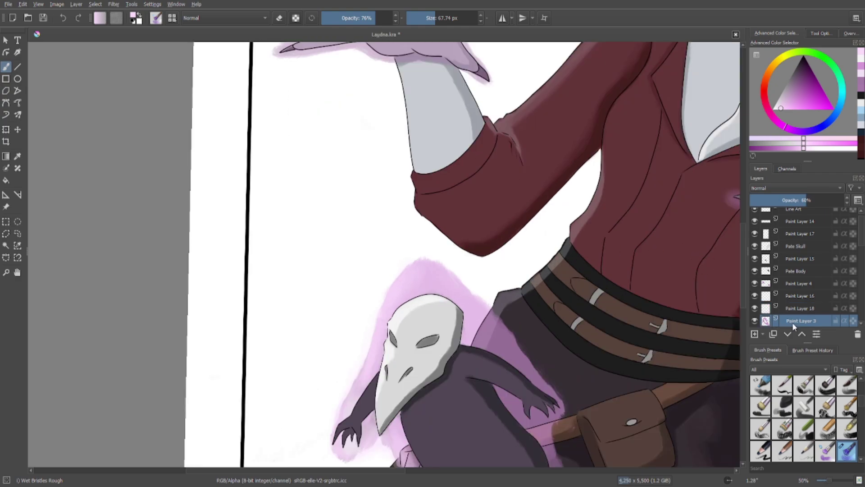
left_click(279, 18)
mouse_move(431, 257)
left_mouse_down()
mouse_move(472, 286)
mouse_move(482, 313)
mouse_move(492, 314)
mouse_move(486, 298)
mouse_move(527, 345)
mouse_move(447, 268)
mouse_move(421, 257)
mouse_move(393, 282)
mouse_move(423, 256)
mouse_move(370, 307)
left_mouse_up()
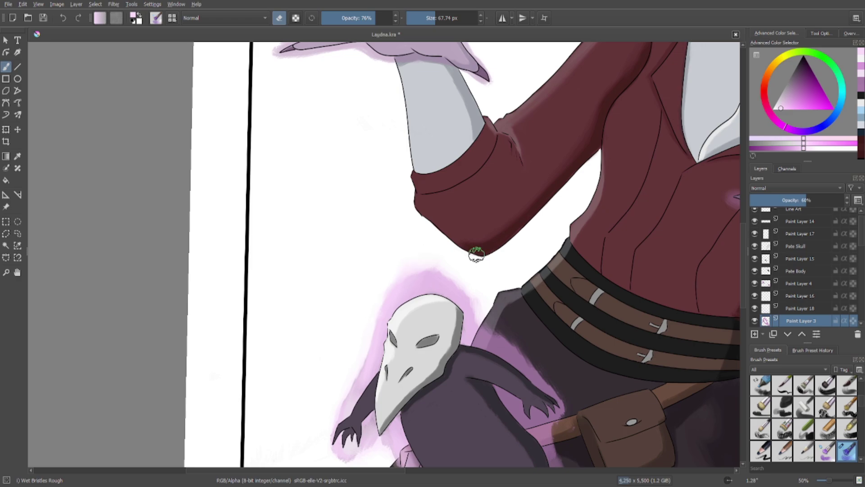
Soften the rat's pale glow on Paint Layer 18 with the eraser at 31% opacity.
left_click(786, 309)
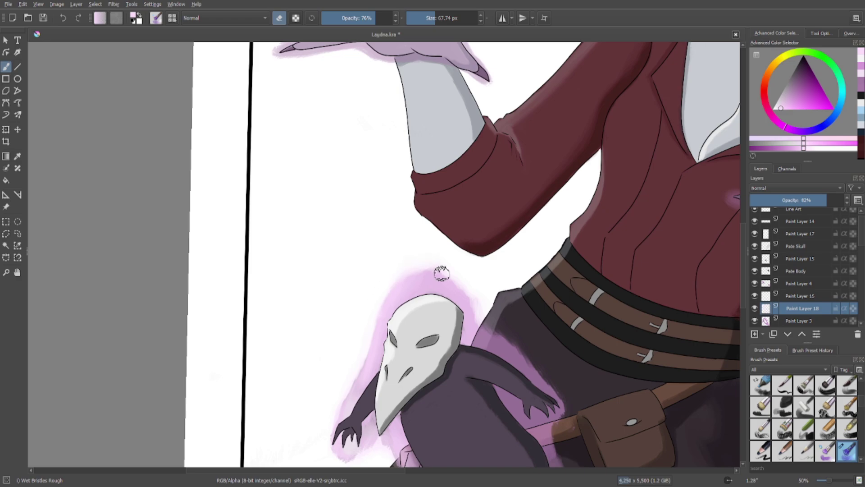
scroll(419, 241, "down", 4)
left_click_drag(366, 230, 330, 273)
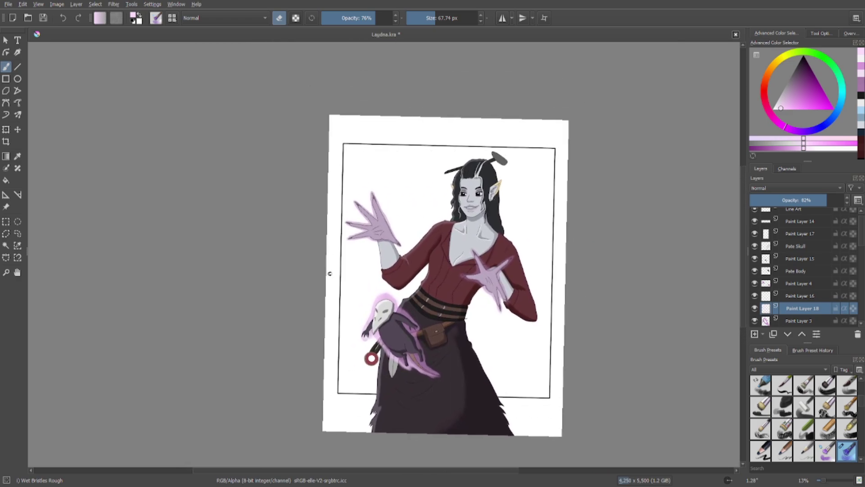
scroll(329, 273, "up", 4)
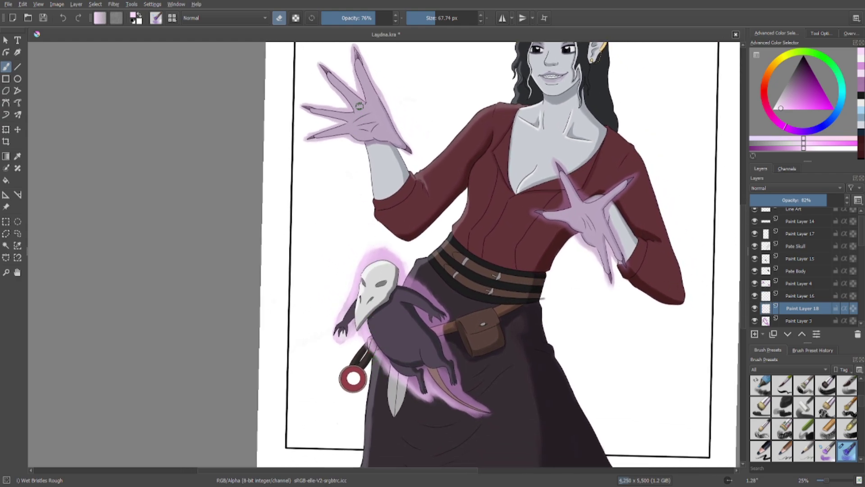
left_click(342, 18)
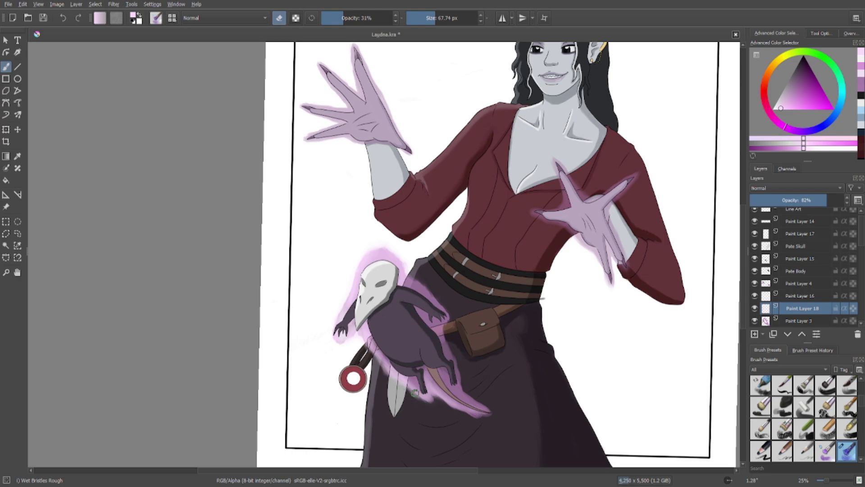
Add a new paint layer directly above Paint Layer 4 for the glow on the woman's hands.
left_click_drag(400, 180, 348, 270)
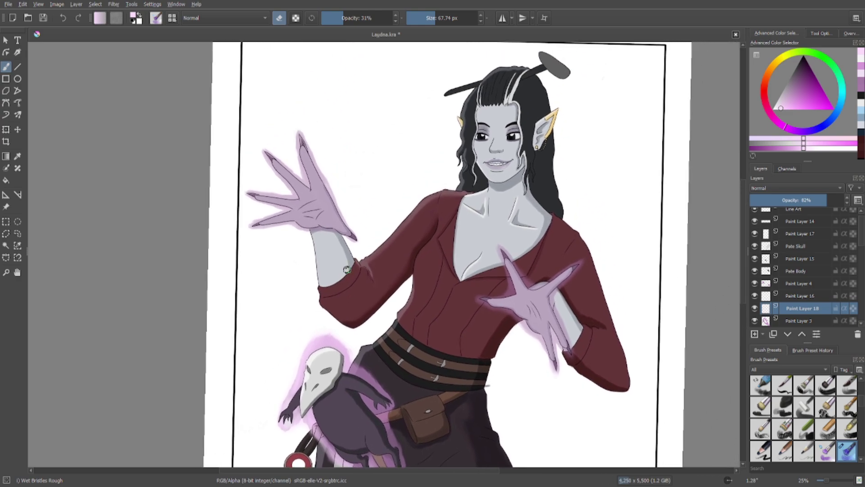
left_click(787, 284)
left_click(754, 283)
left_click(754, 282)
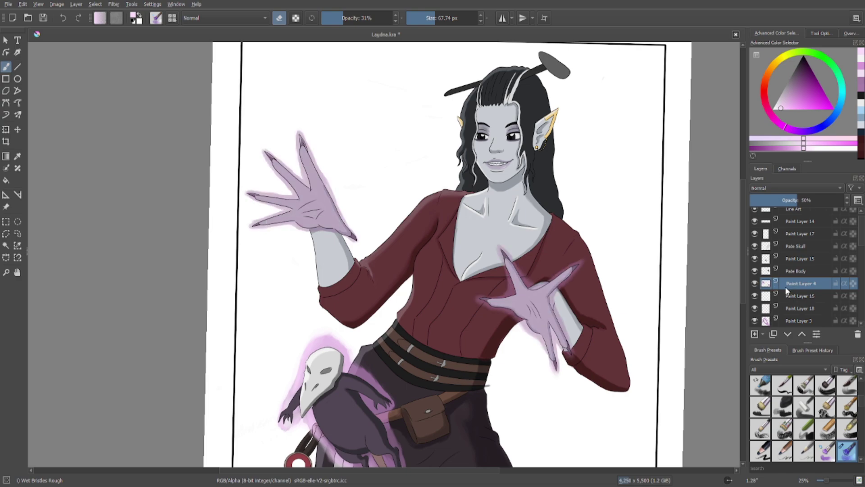
left_click(763, 332)
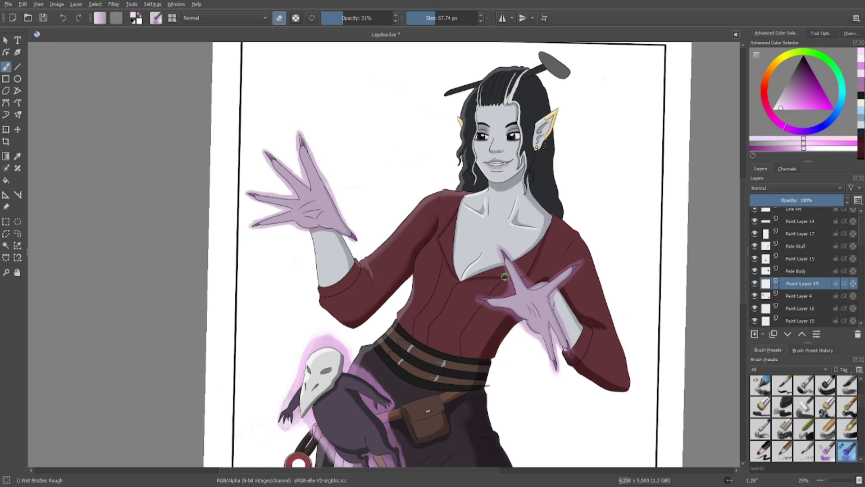
Paint a pale pink glow between two fingers of the hand before her chest at 100% brush opacity, and set the layer's opacity to 53%.
left_click_drag(366, 16, 395, 17)
left_click(279, 18)
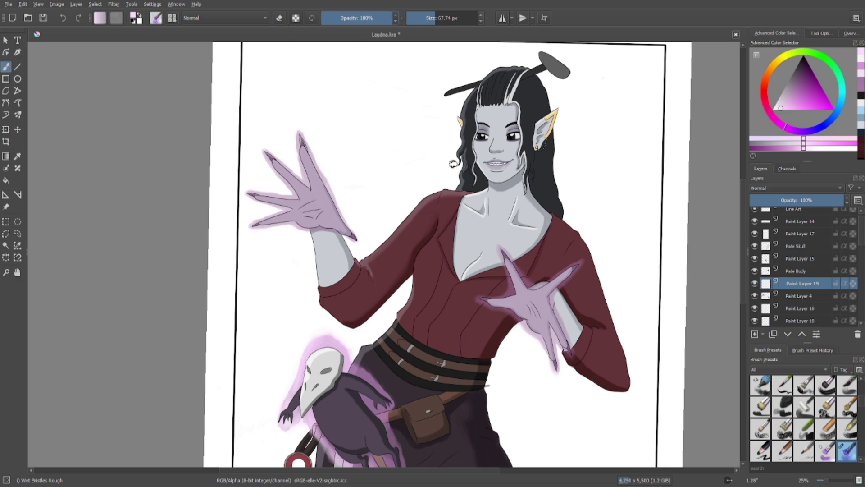
mouse_move(500, 251)
left_mouse_down()
mouse_move(523, 281)
mouse_move(500, 252)
mouse_move(511, 284)
mouse_move(504, 297)
left_mouse_up()
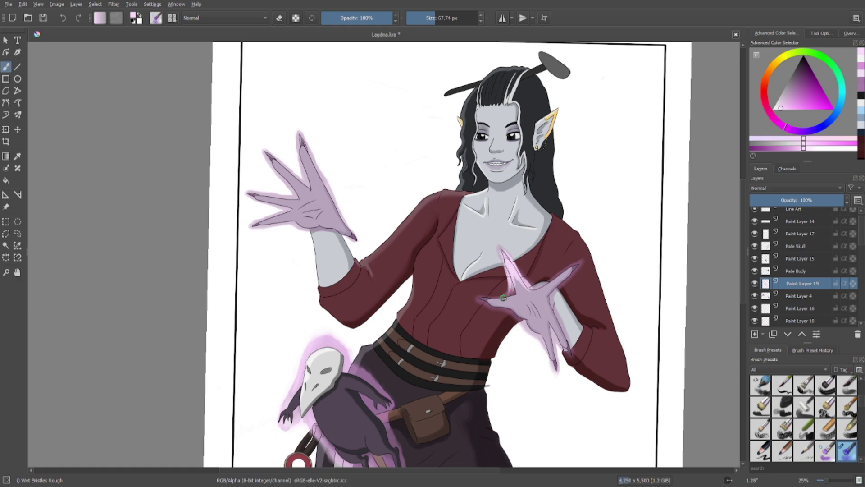
left_click_drag(817, 206, 799, 203)
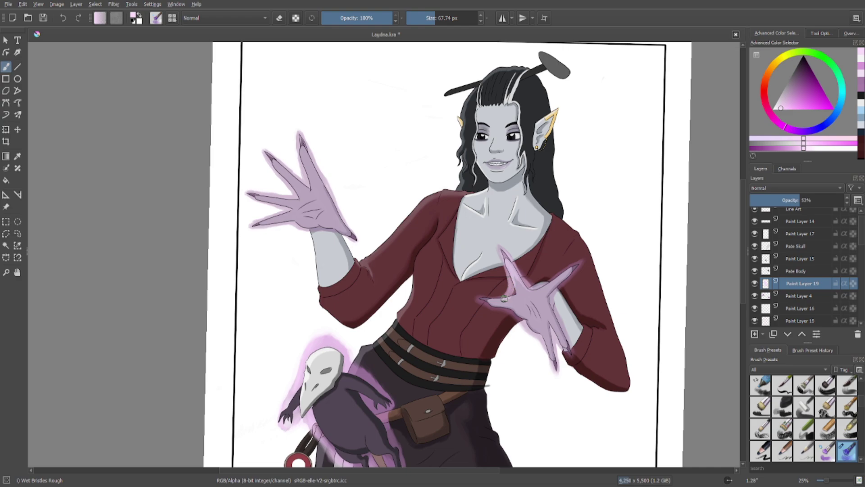
Continue the pale glow around the other fingers of the chest-level hand, undoing the stray stroke and using 62% and 75% brush opacity.
left_click_drag(481, 300, 526, 327)
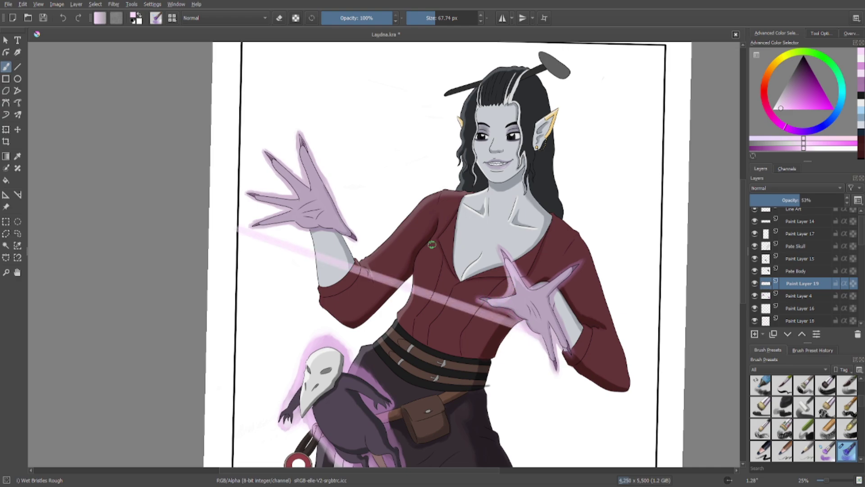
left_click(64, 19)
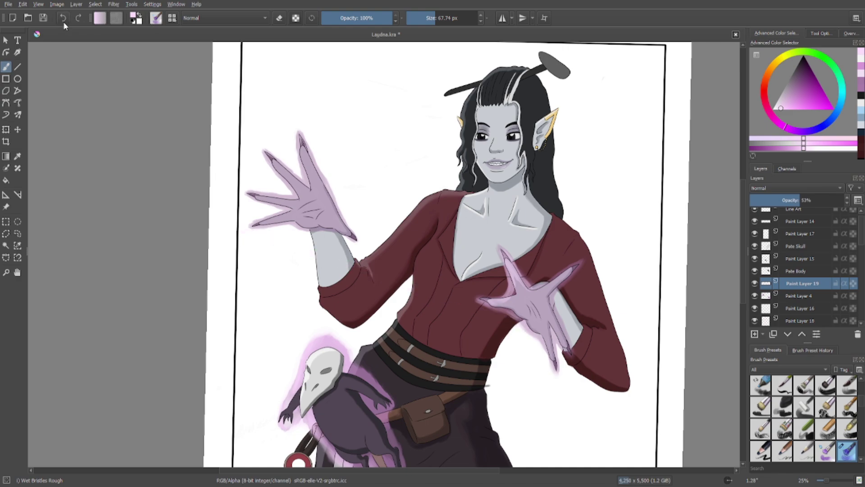
left_click(278, 18)
left_click(365, 18)
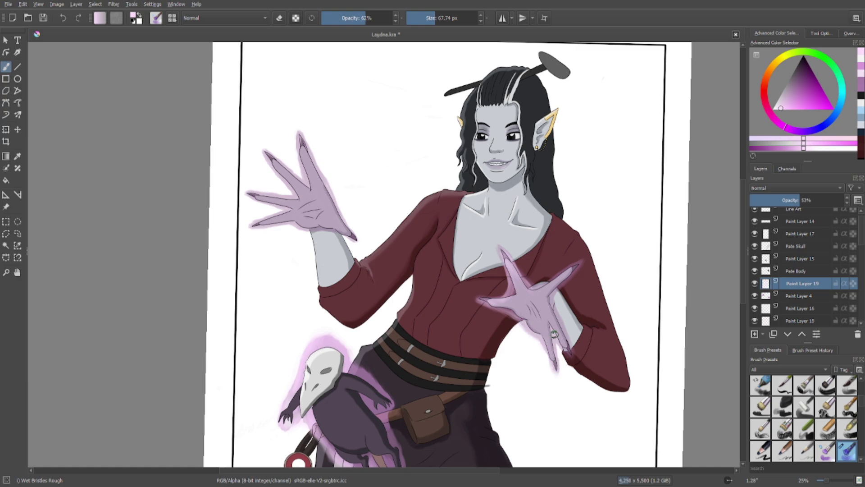
left_click(377, 23)
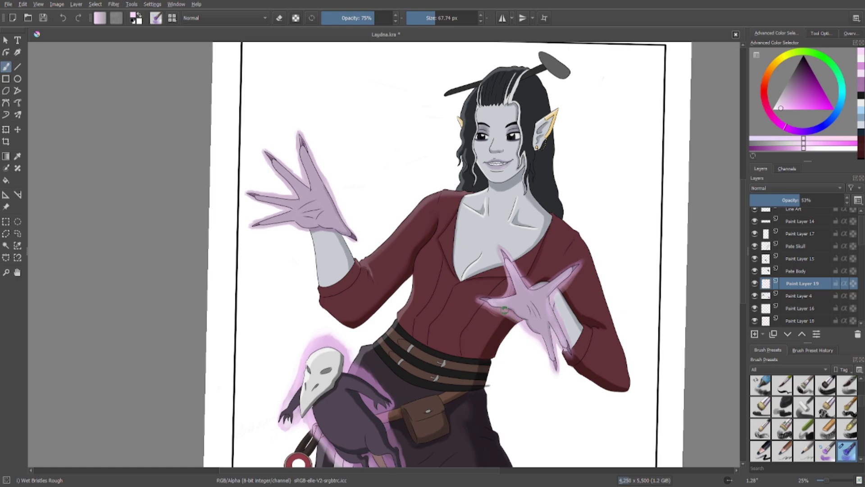
Soften the chest-level hand's glow with the eraser at 40% opacity, set the layer's opacity to 30%, and compare it hidden and shown.
left_click(280, 19)
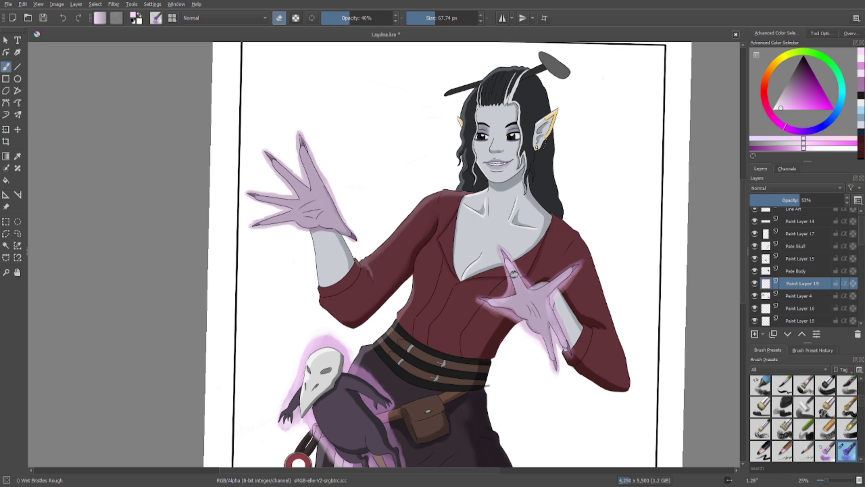
left_click_drag(788, 200, 779, 205)
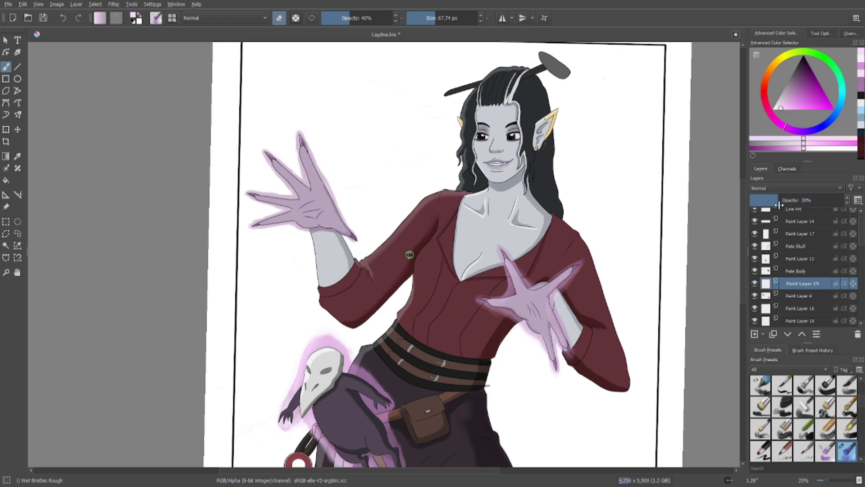
left_click(756, 285)
left_click(755, 285)
Paint the pale pink glow around the raised hand on the same layer, setting the brush opacity to 70%.
left_click(280, 19)
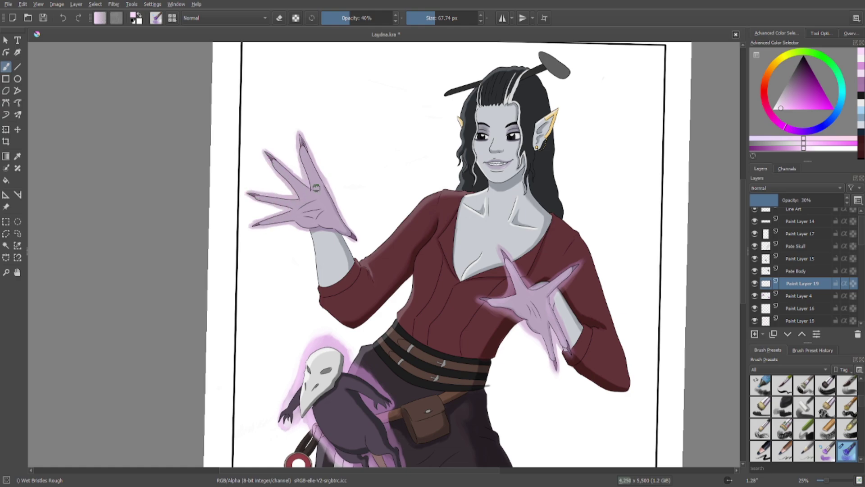
left_click(373, 23)
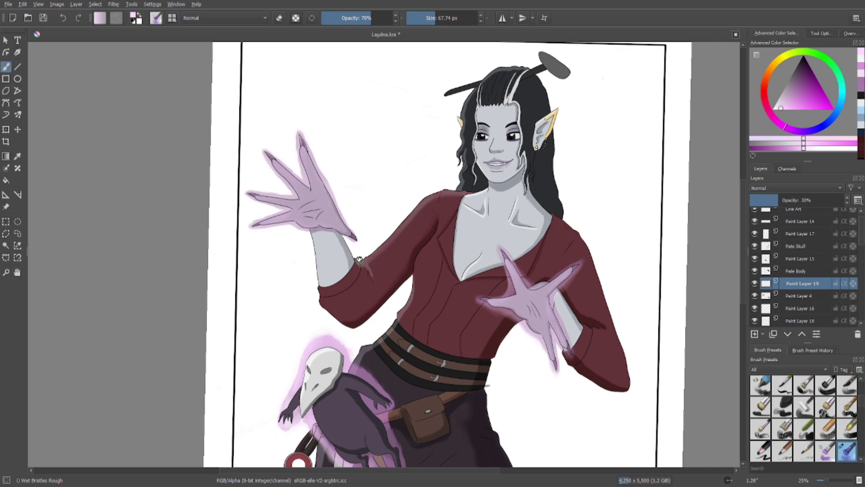
scroll(359, 260, "down", 3)
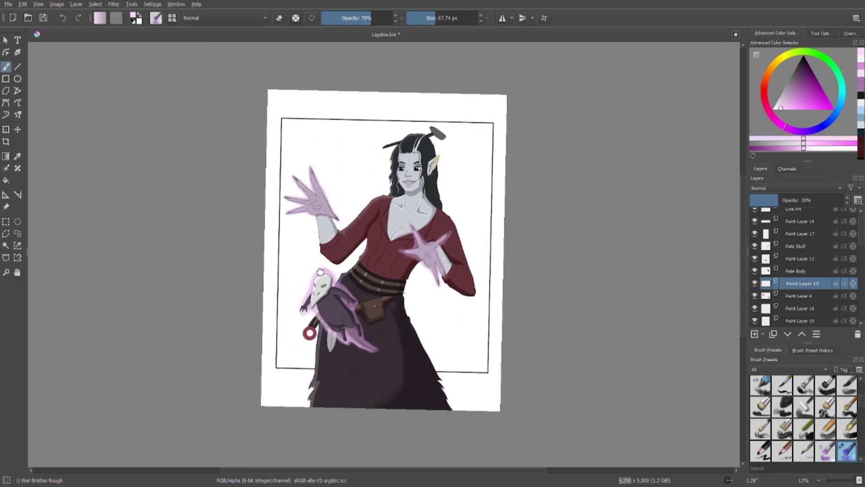
Hide and show Paint Layer 4 and Paint Layer 3 to compare the auras, and shift Paint Layer 3's glow around the rat toward violet.
scroll(320, 258, "up", 2)
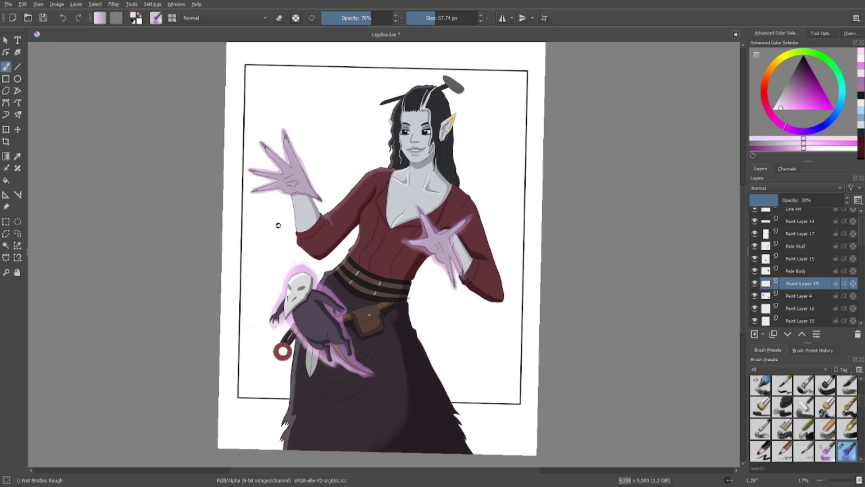
left_click(796, 298)
left_click(755, 295)
left_click(754, 295)
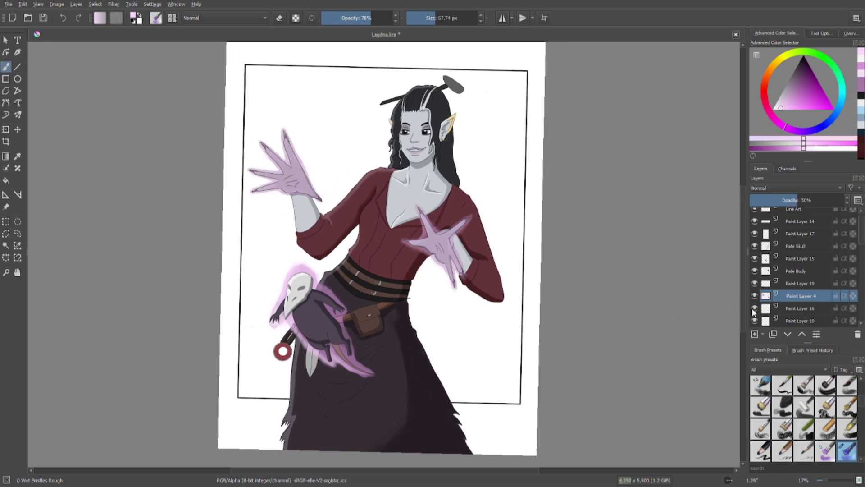
scroll(753, 313, "down", 1)
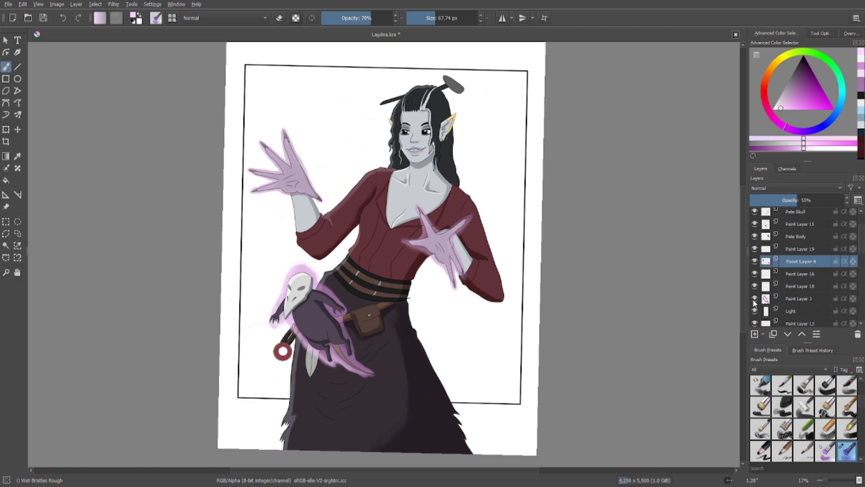
left_click(755, 298)
left_click(754, 299)
left_click(764, 299)
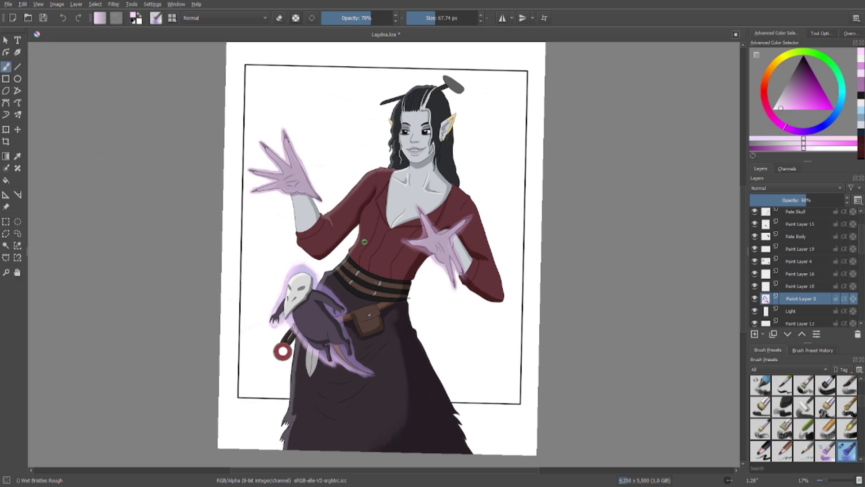
Shift the hands' magical tint on Paint Layer 4 toward violet and set that layer's opacity to 28%.
left_click(792, 265)
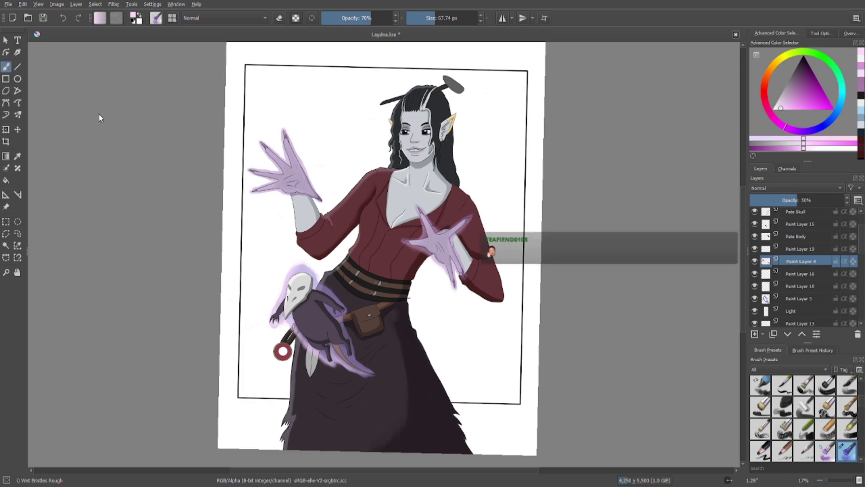
left_click(779, 200)
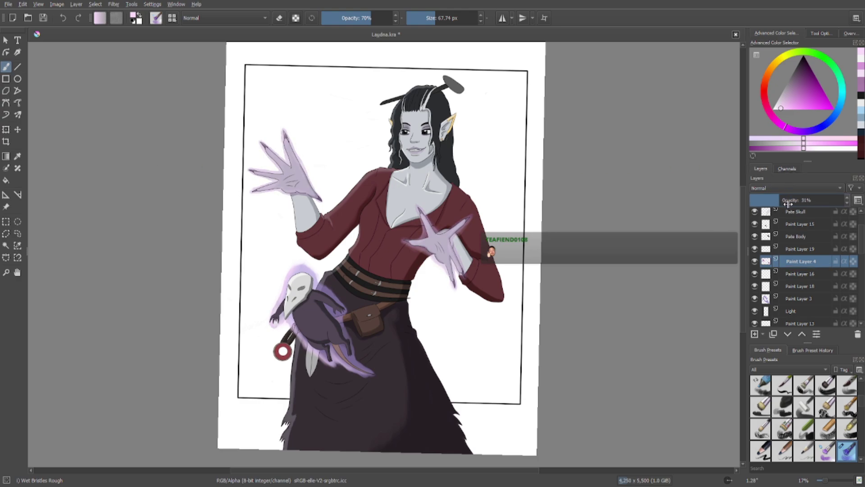
left_click_drag(787, 203, 775, 206)
scroll(440, 279, "down", 1)
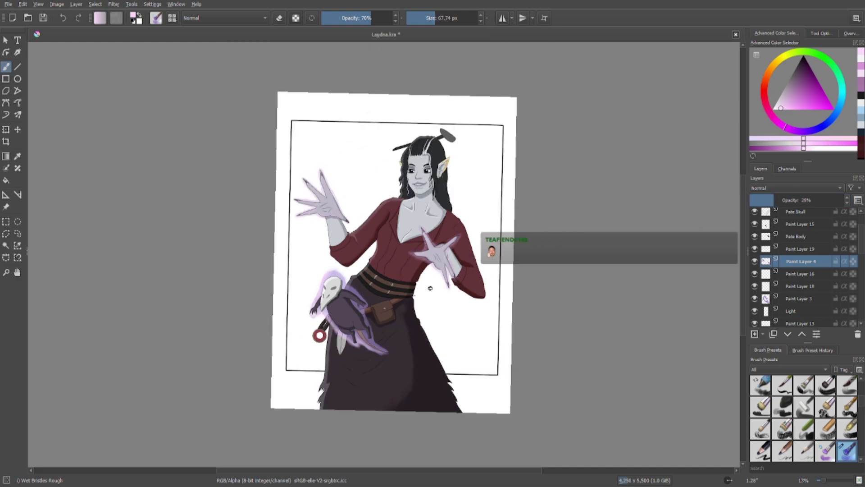
scroll(430, 287, "up", 1)
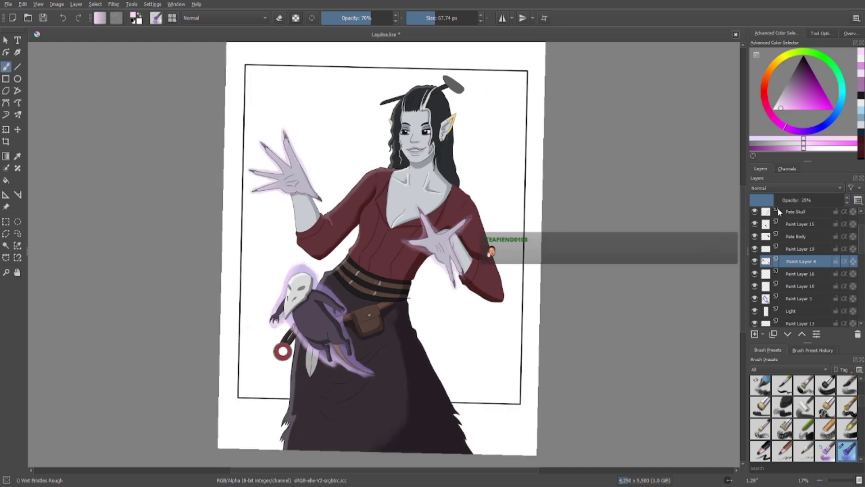
left_click(776, 201)
scroll(444, 216, "up", 2)
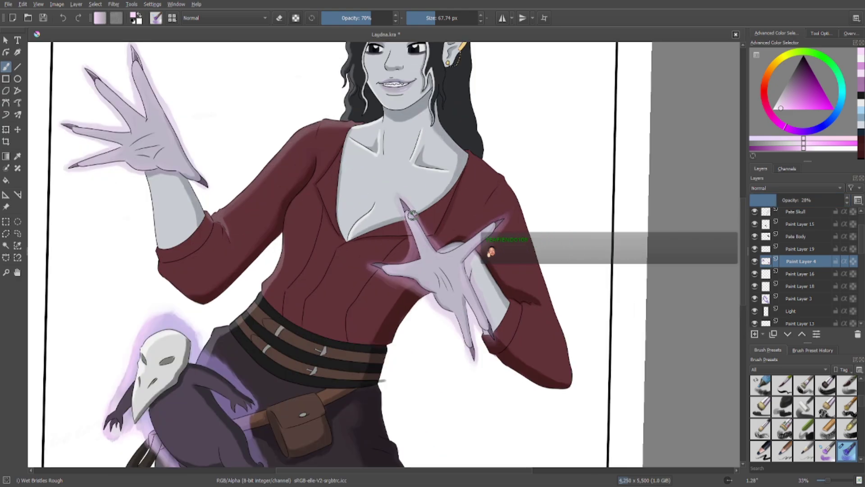
scroll(411, 214, "down", 1)
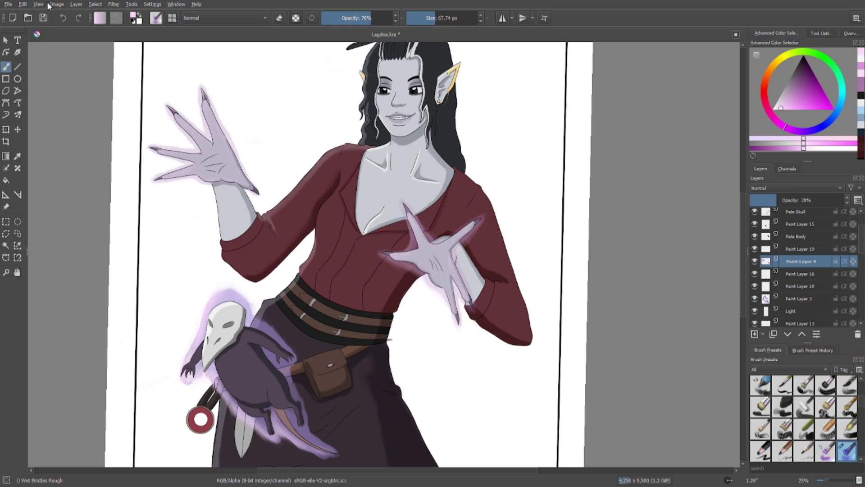
Save the illustration and straighten the canvas to 0° rotation.
key("ctrl+s")
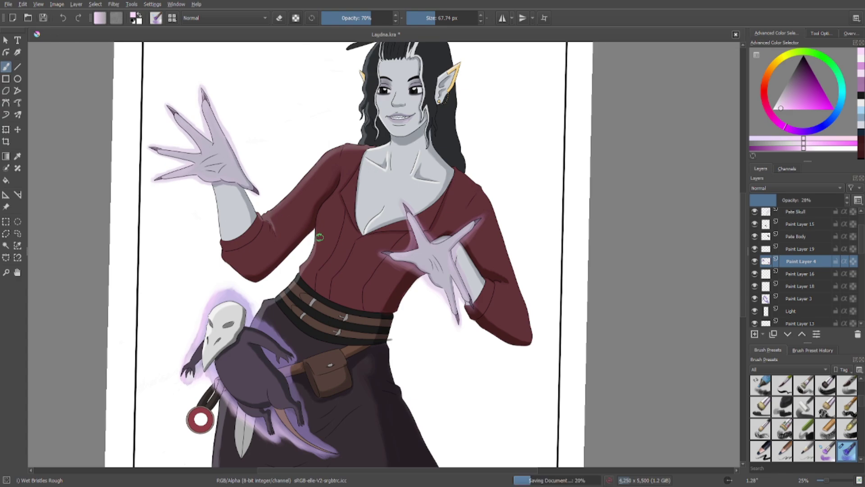
scroll(319, 237, "down", 1)
scroll(320, 236, "down", 1)
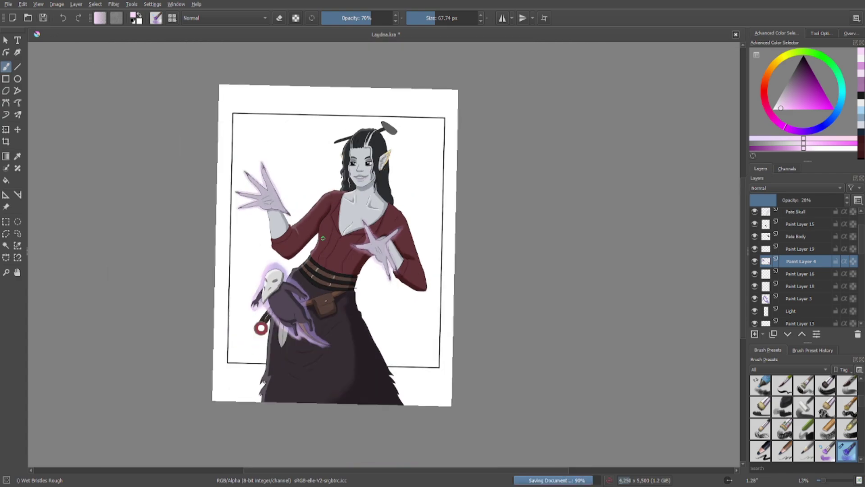
scroll(469, 266, "up", 1)
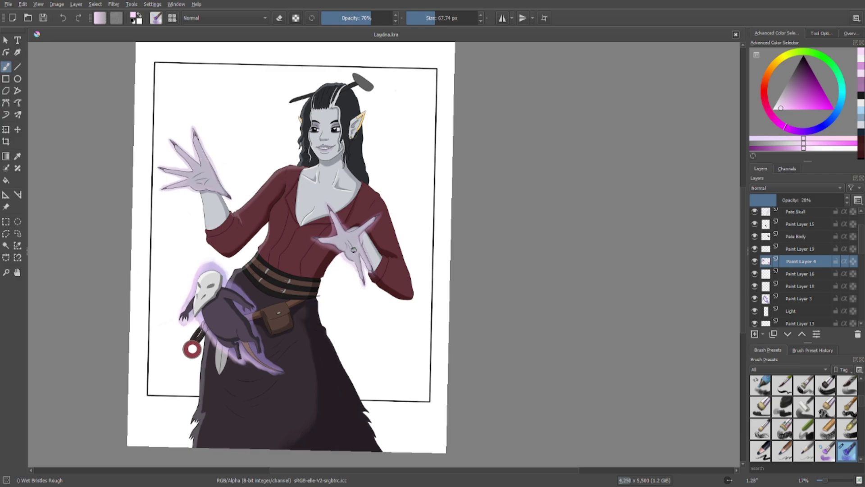
right_click(398, 201)
left_click_drag(401, 116, 399, 115)
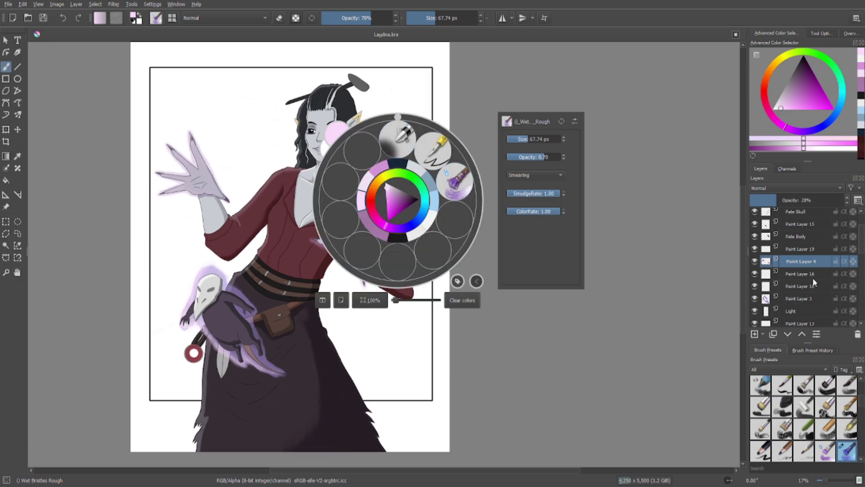
scroll(806, 284, "down", 3)
left_click(804, 294)
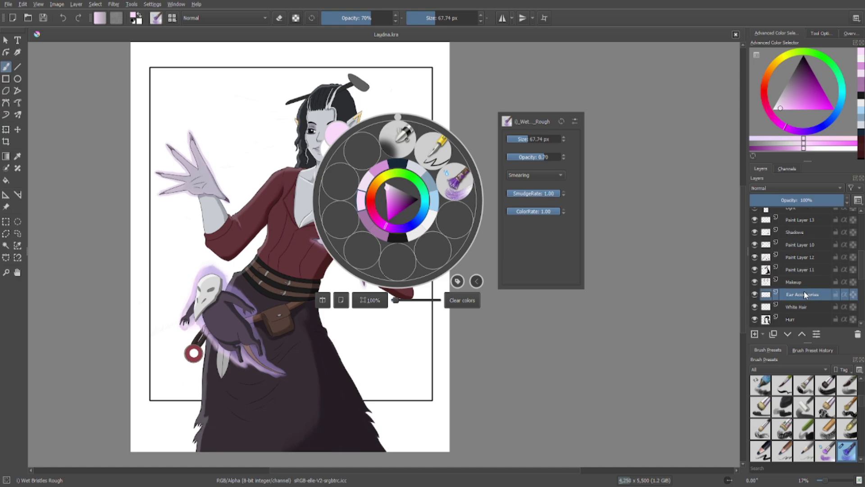
left_click(654, 311)
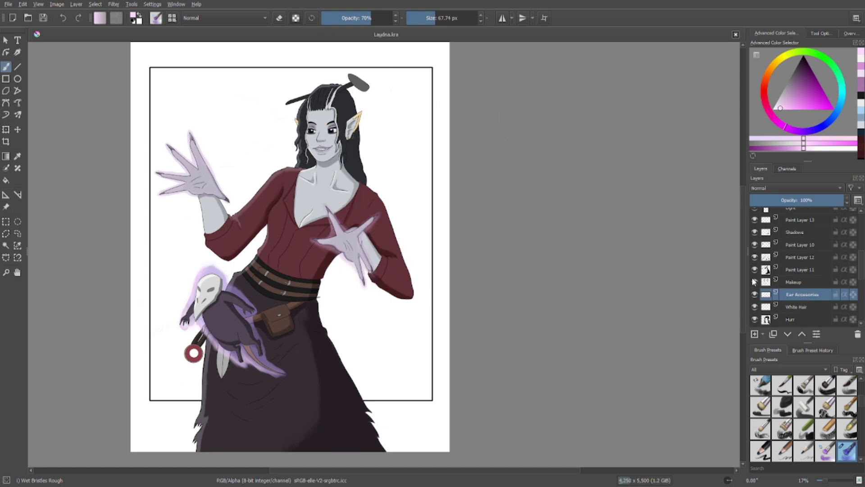
Check the BG Border layer by hiding and showing it, and make Paint Layer 6 beneath it the active layer.
scroll(806, 289, "down", 4)
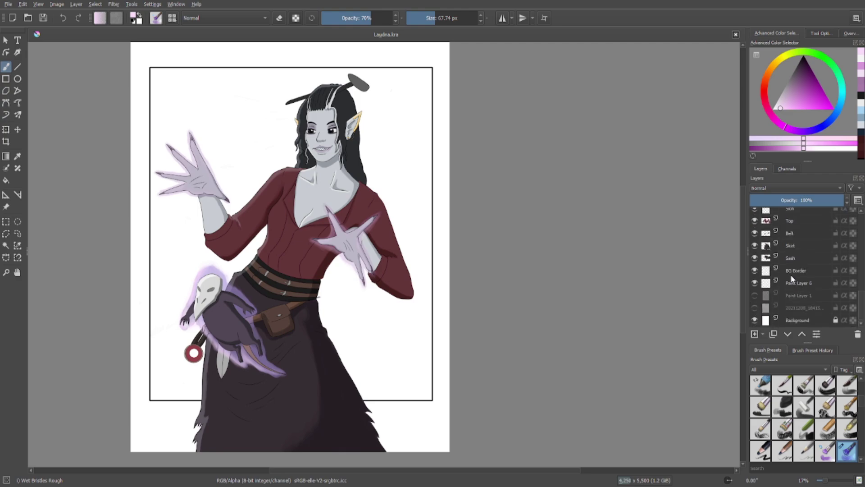
left_click(792, 273)
left_click(755, 270)
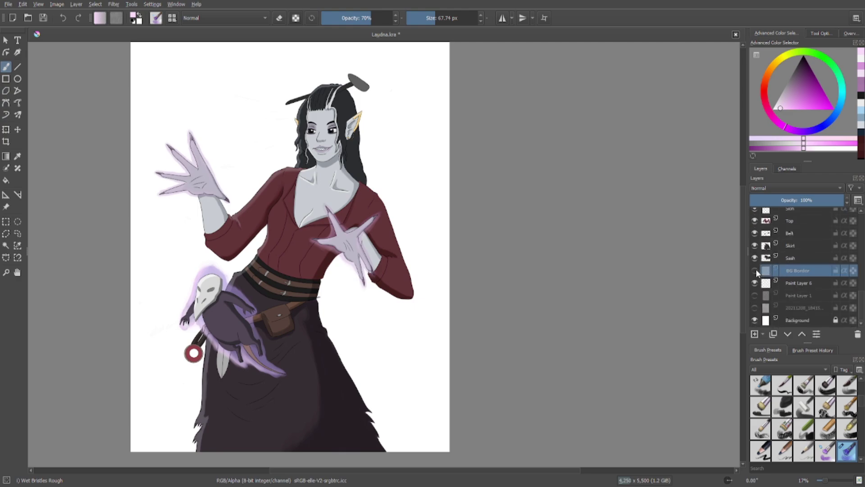
left_click(756, 270)
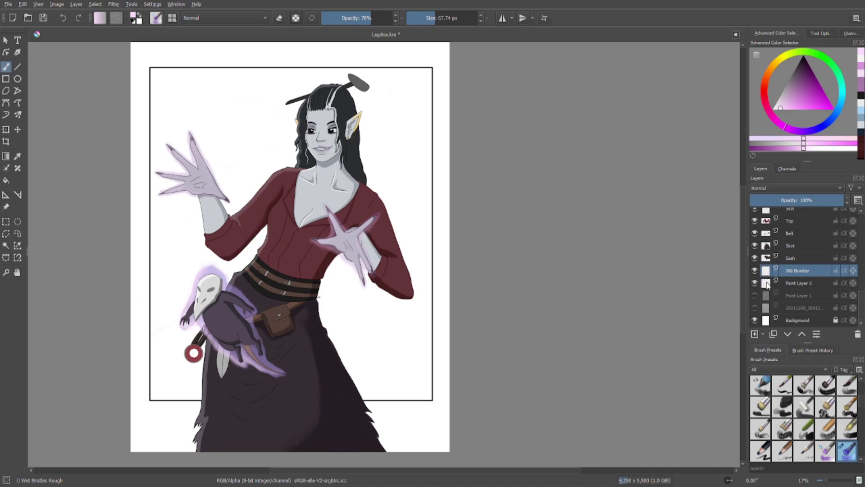
left_click(767, 284)
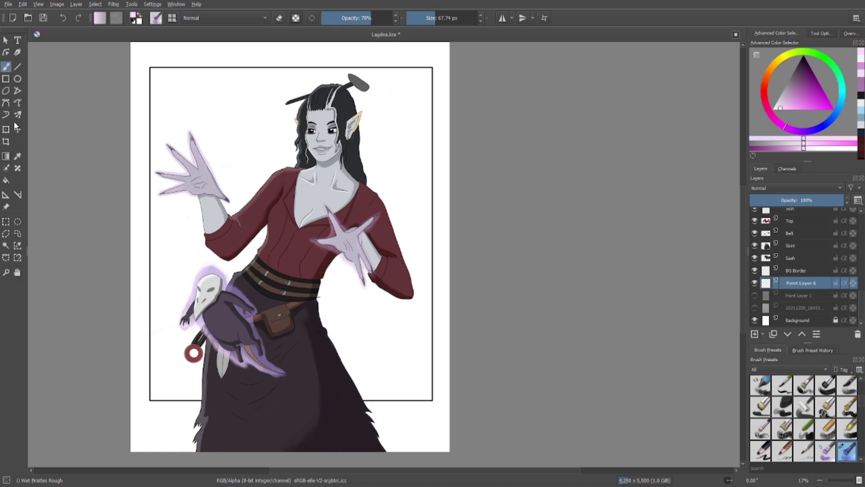
Draw a medium blue rectangle outline just inside the black frame on Paint Layer 6 using the Ink-3 Gpen brush at 36.34 px.
left_click(6, 80)
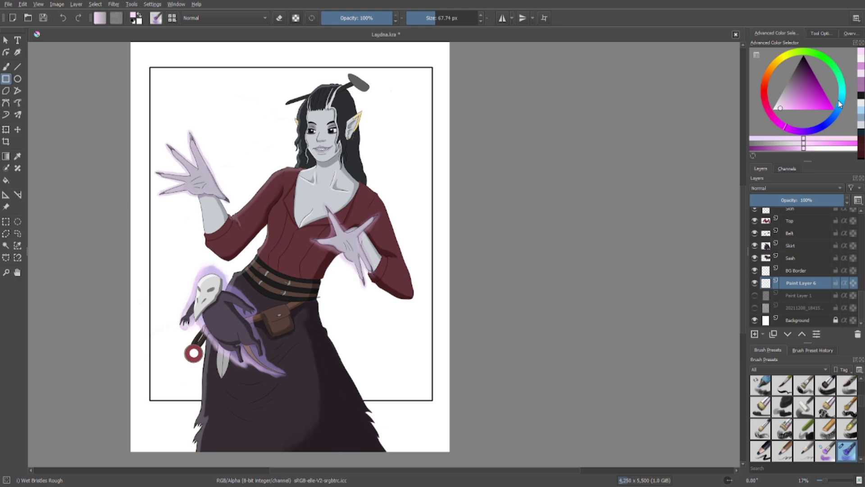
mouse_move(839, 104)
left_mouse_down()
mouse_move(801, 90)
mouse_move(838, 116)
left_mouse_up()
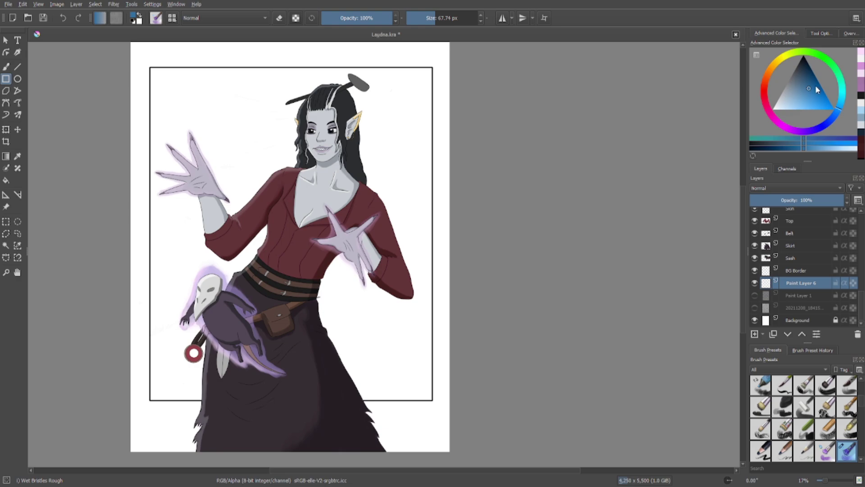
left_click_drag(814, 88, 807, 87)
right_click(177, 100)
left_click(225, 100)
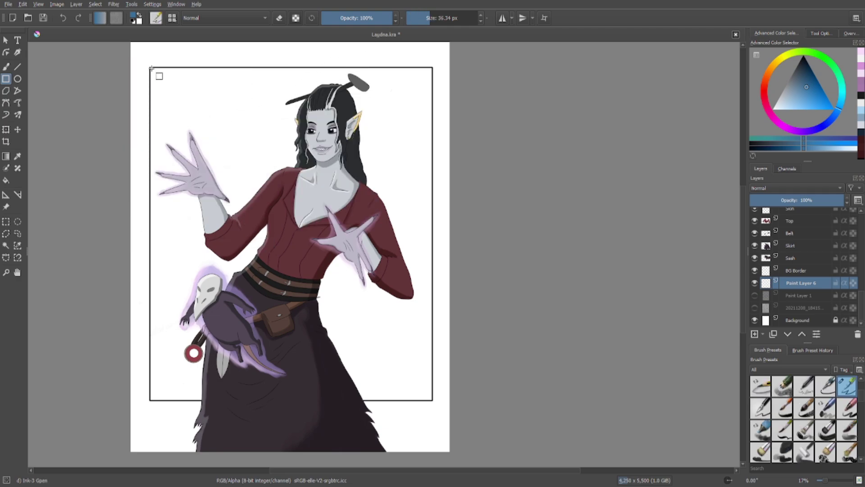
mouse_move(152, 69)
left_mouse_down()
mouse_move(381, 344)
mouse_move(398, 381)
mouse_move(431, 398)
left_mouse_up()
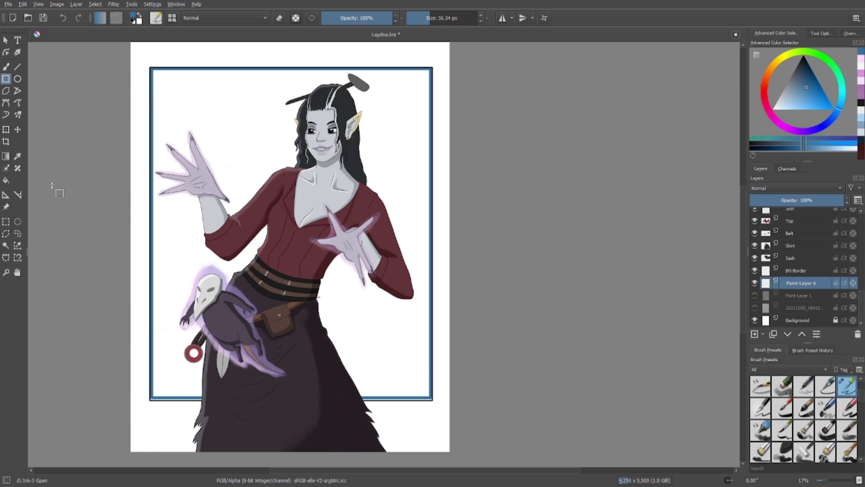
Stretch the blue outline to meet the black frame and fill the area inside it with the same blue.
left_click(3, 130)
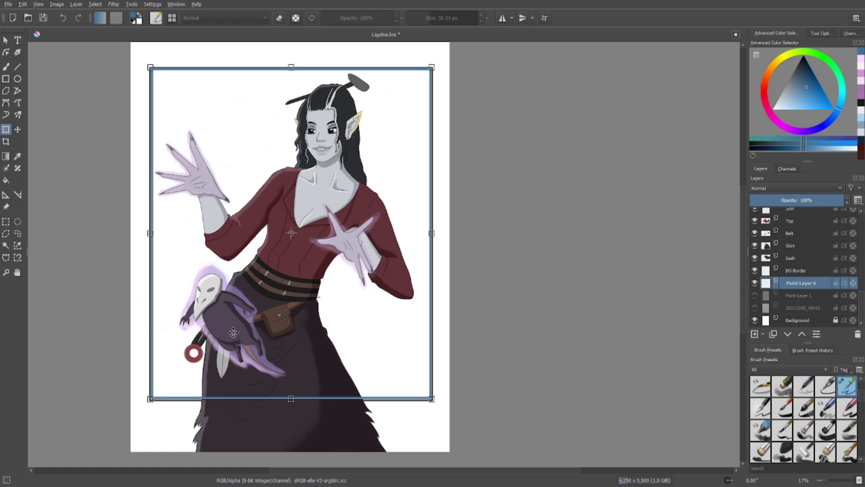
left_click_drag(151, 398, 150, 400)
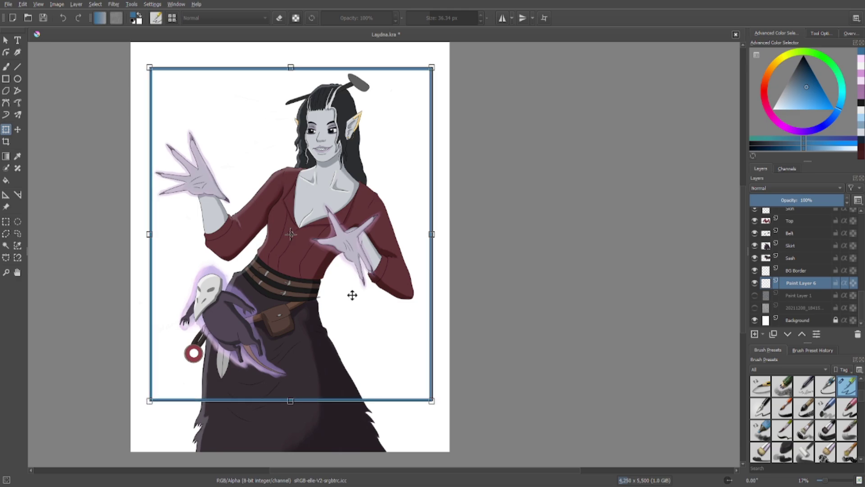
left_click_drag(431, 234, 433, 234)
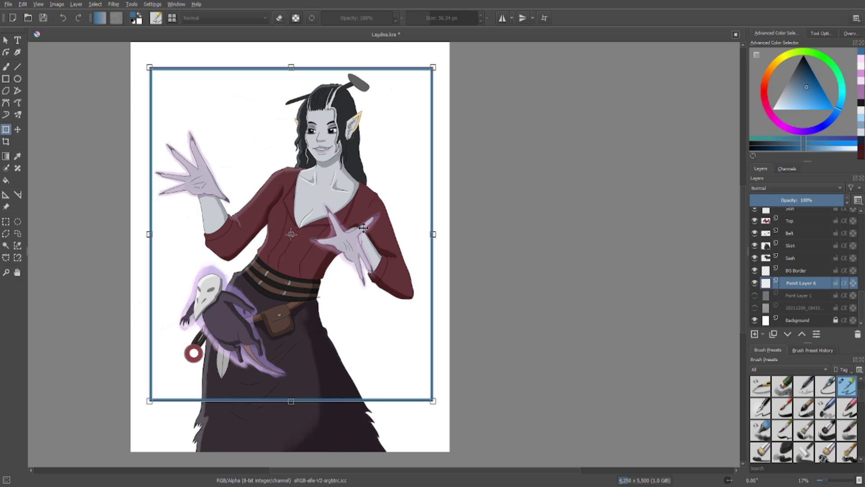
left_click(6, 67)
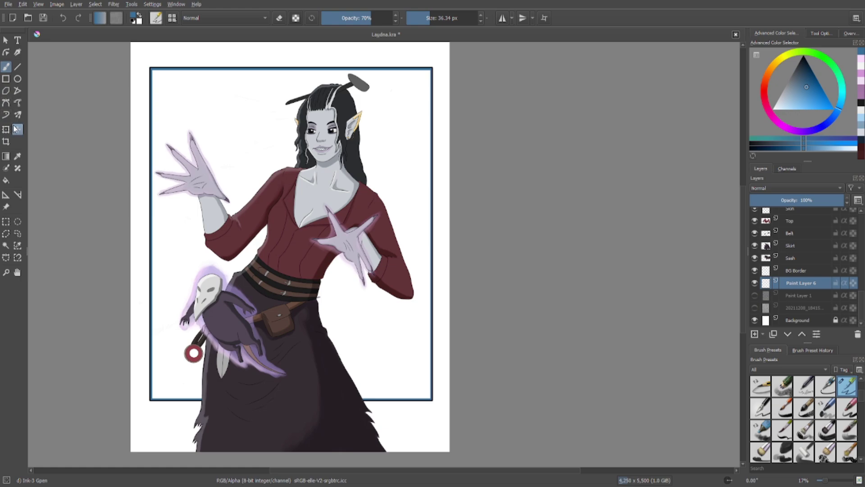
left_click(5, 181)
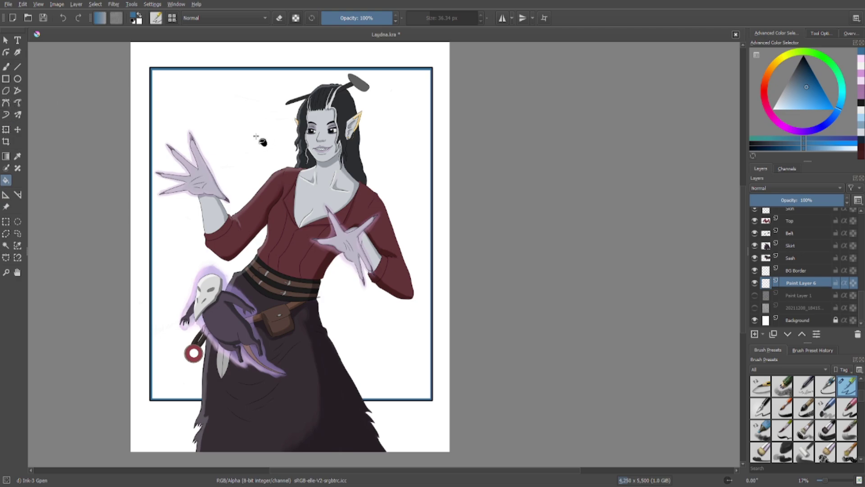
left_click(242, 146)
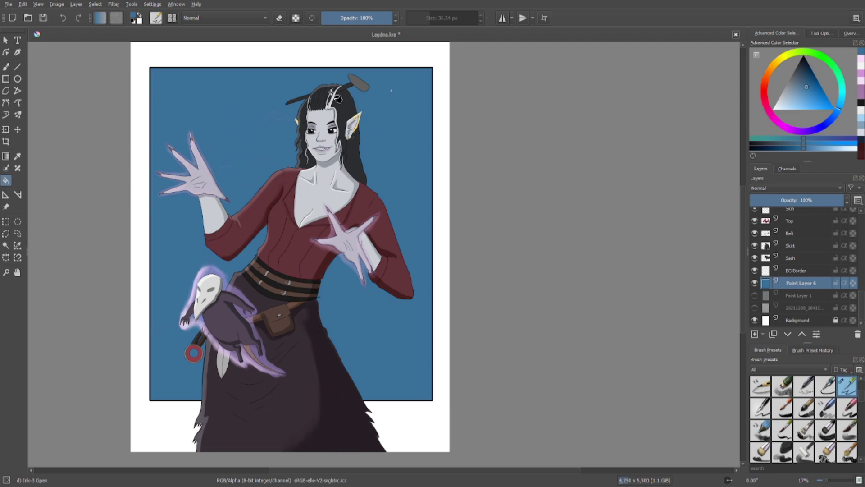
Set the brush opacity to 100% and lower the opacity of the blue background on Paint Layer 6 to 57%.
left_click(6, 66)
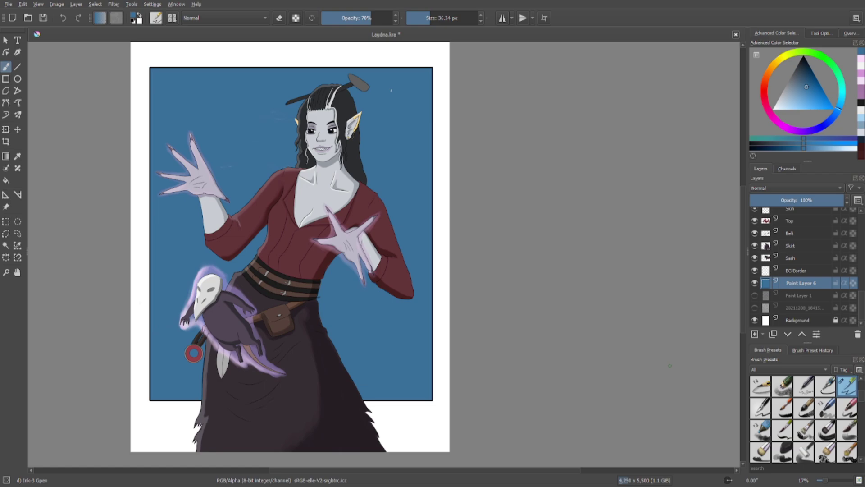
scroll(419, 380, "up", 1)
left_click_drag(89, 338, 204, 406)
scroll(203, 406, "down", 1)
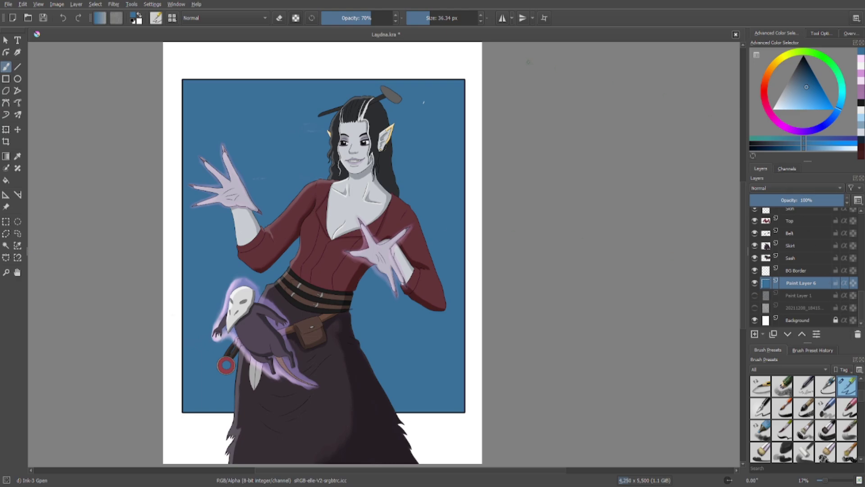
left_click_drag(380, 20, 454, 32)
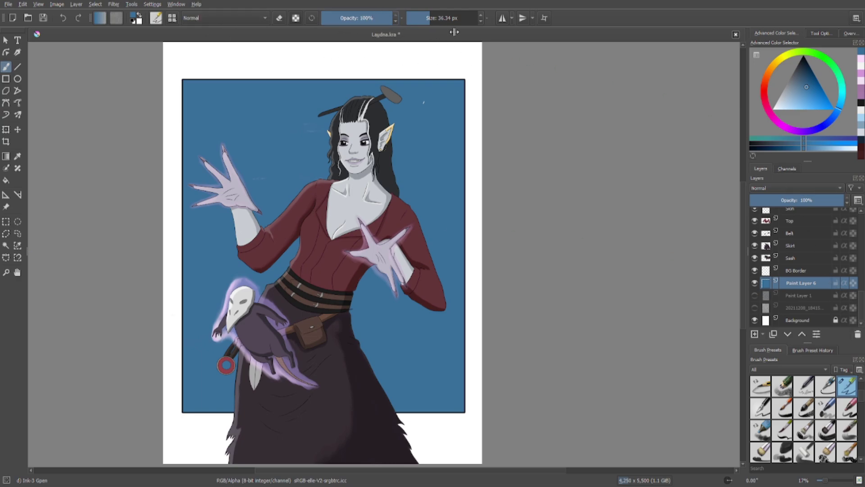
left_click(812, 203)
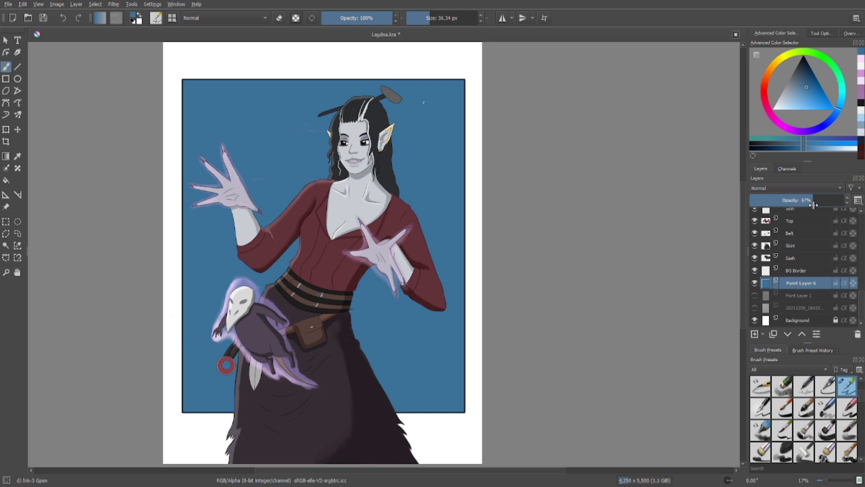
left_click_drag(812, 204, 801, 203)
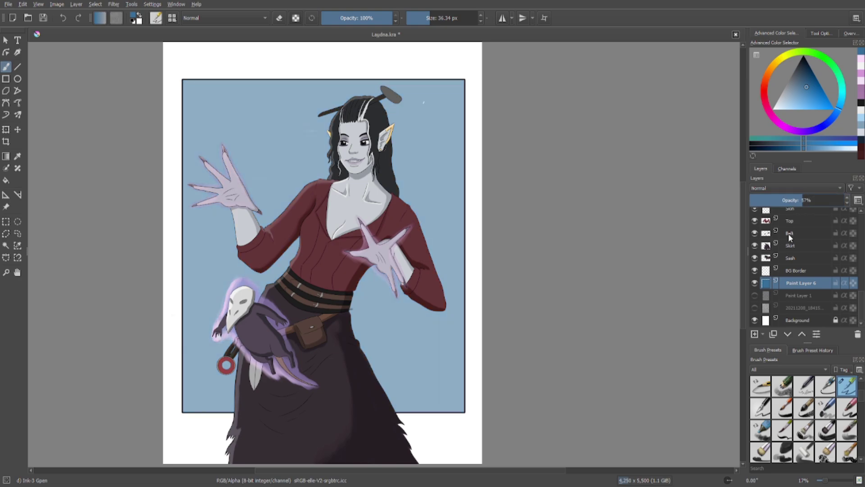
Hide the BG Border layer and raise the opacity of the blue background on Paint Layer 6 to 60%.
left_click(755, 270)
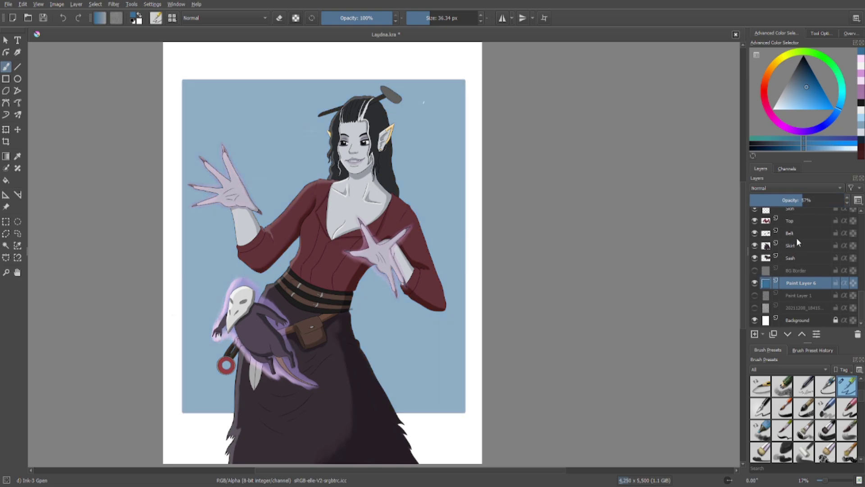
left_click_drag(805, 203, 807, 204)
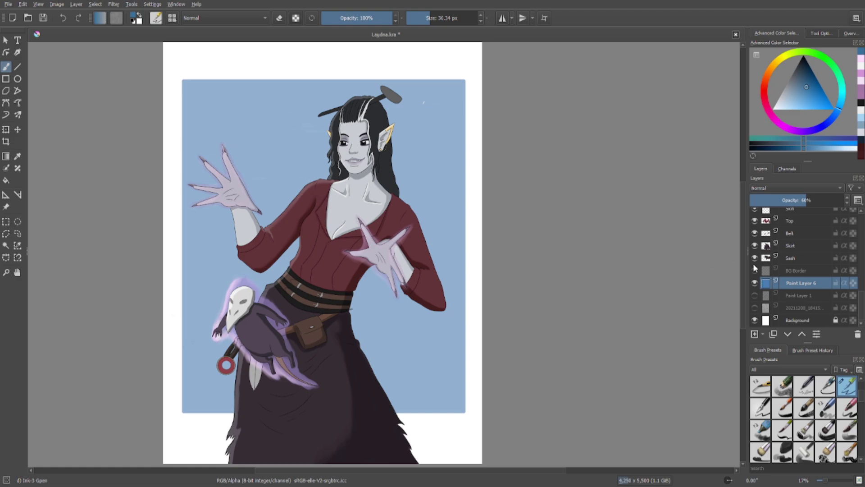
Examine what Paint Layer 17, Pate Skull, Paint Layer 15, Pate Body and Paint Layer 19 contain by hiding and showing each one.
scroll(755, 268, "up", 2)
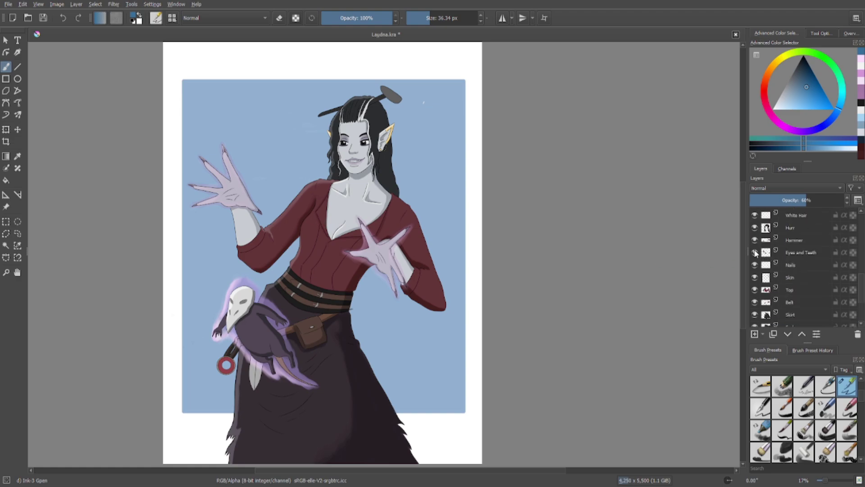
scroll(758, 287, "down", 1)
scroll(756, 289, "up", 2)
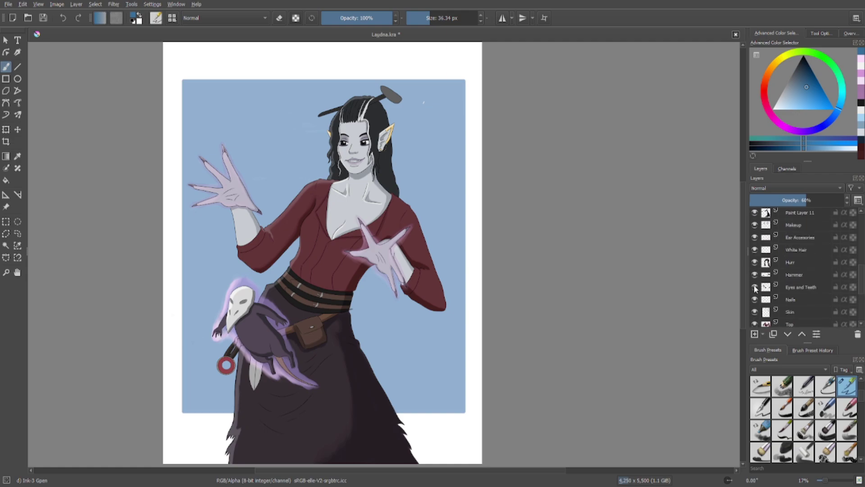
scroll(756, 269, "up", 1)
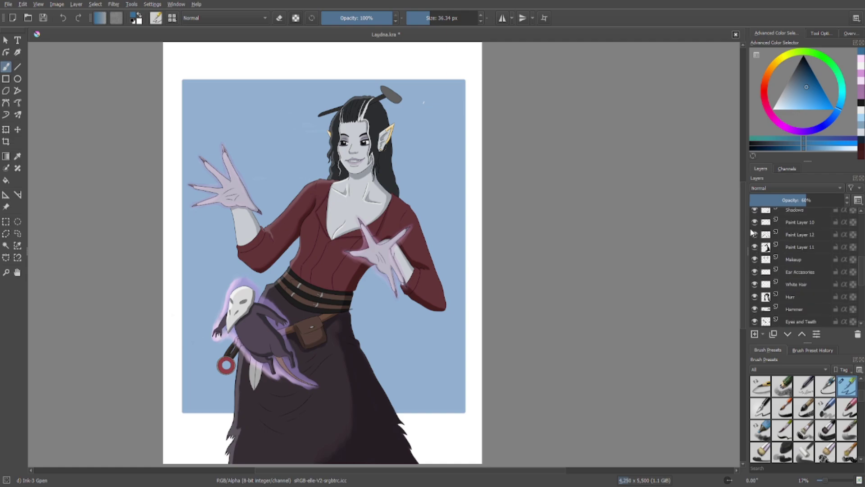
scroll(752, 235, "up", 3)
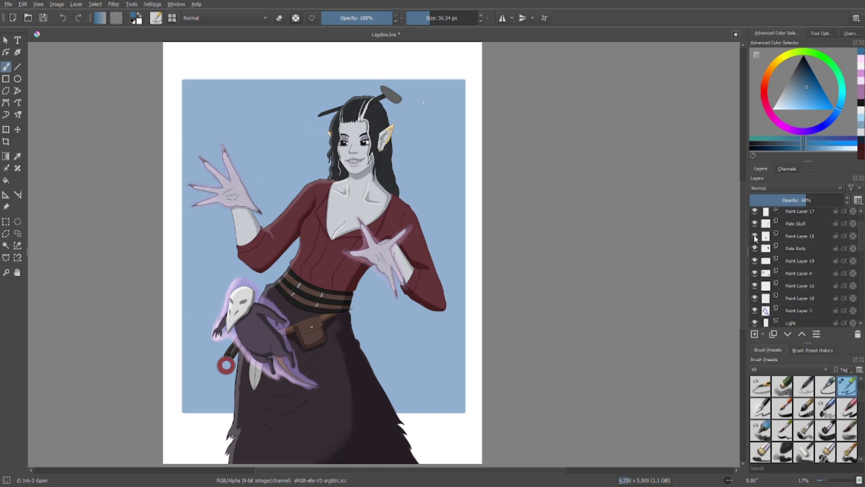
scroll(755, 238, "up", 1)
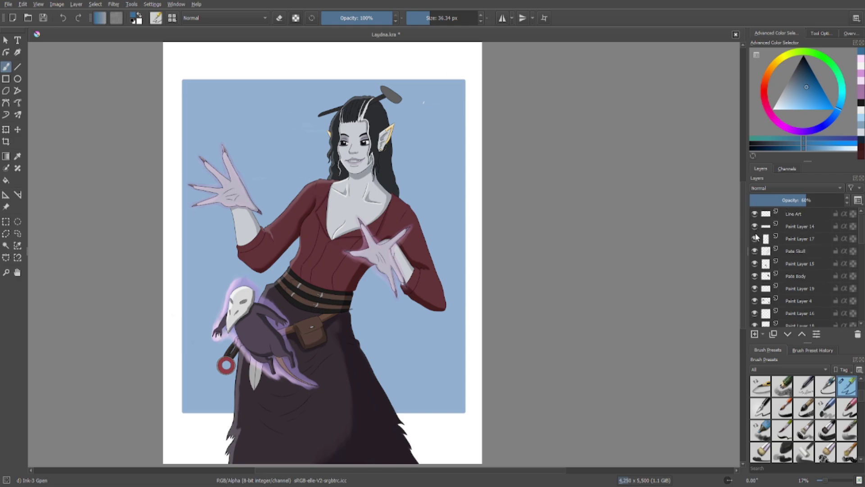
left_click(755, 238)
left_click(755, 238)
left_click(754, 250)
left_click(755, 251)
left_click(755, 264)
left_click(755, 263)
left_click(755, 275)
left_click(755, 276)
left_click(754, 288)
left_click(755, 288)
Hide Paint Layer 4 and Paint Layer 19, which hold the violet hand auras, and delete both layers.
left_click(755, 301)
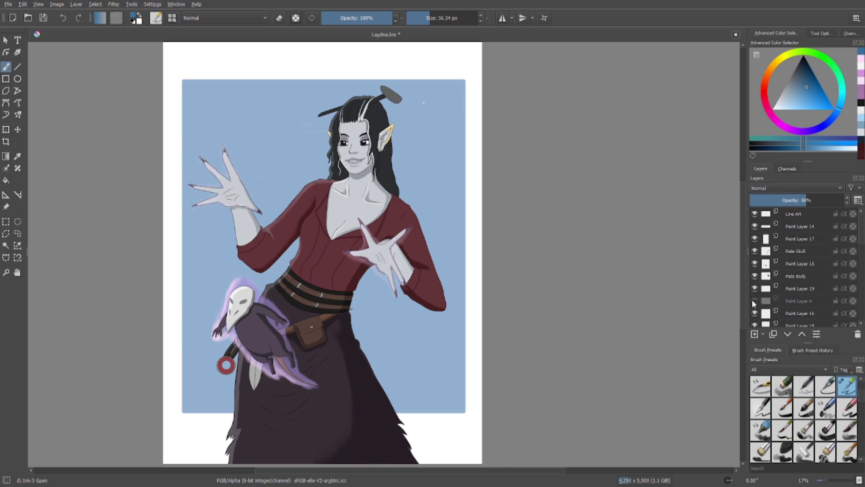
left_click(755, 288)
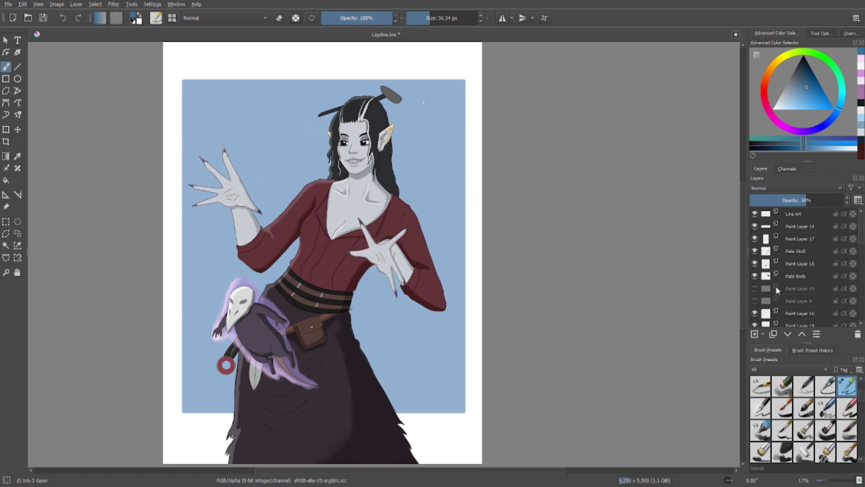
left_click(793, 288)
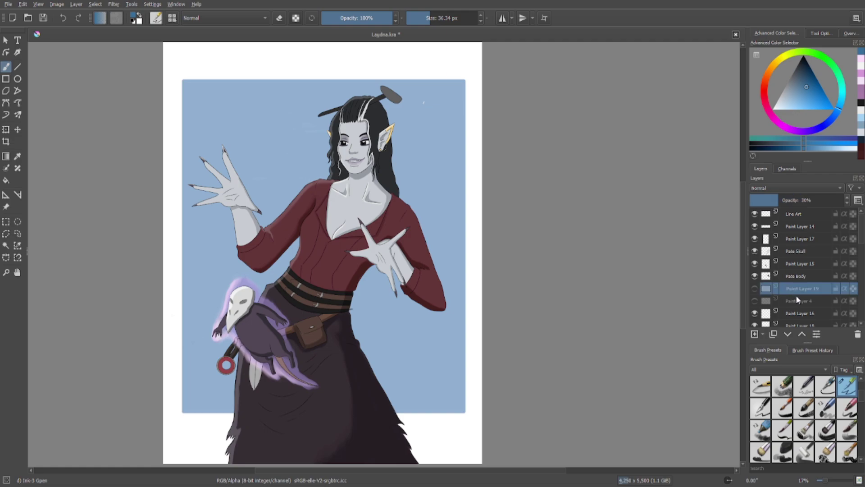
left_click(857, 335)
left_click(858, 335)
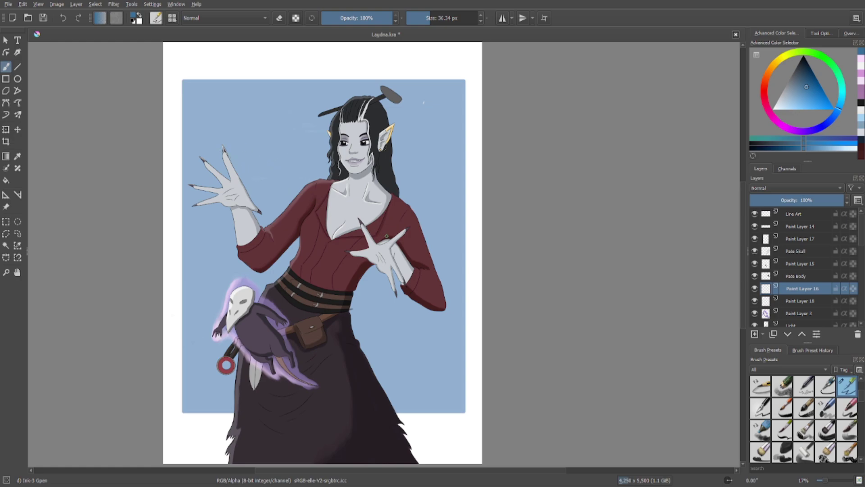
Examine the contents of Paint Layer 14, Pate Skull, Paint Layer 17, Paint Layer 15 and Pate Body by hiding and showing each one.
scroll(386, 236, "up", 1)
mouse_move(263, 191)
left_mouse_down()
mouse_move(325, 188)
mouse_move(301, 218)
mouse_move(306, 232)
mouse_move(312, 227)
left_mouse_up()
scroll(315, 189, "down", 1)
scroll(308, 238, "up", 1)
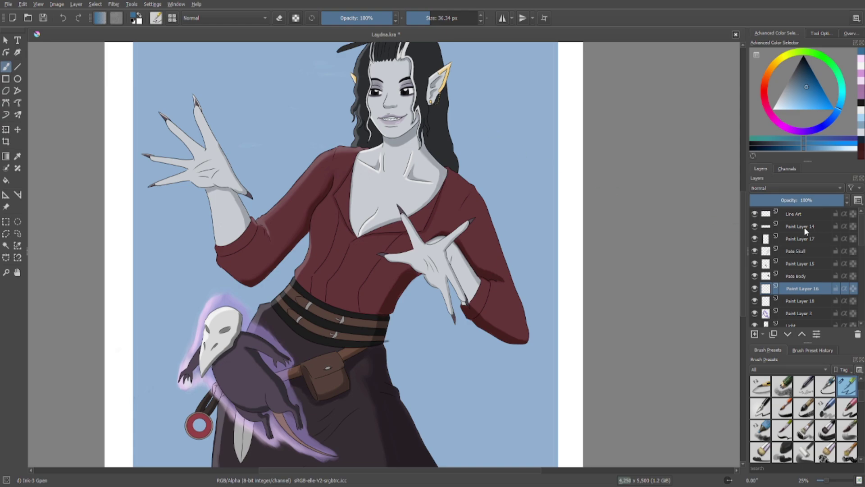
scroll(500, 195, "up", 3)
scroll(330, 166, "down", 3)
scroll(288, 253, "up", 2)
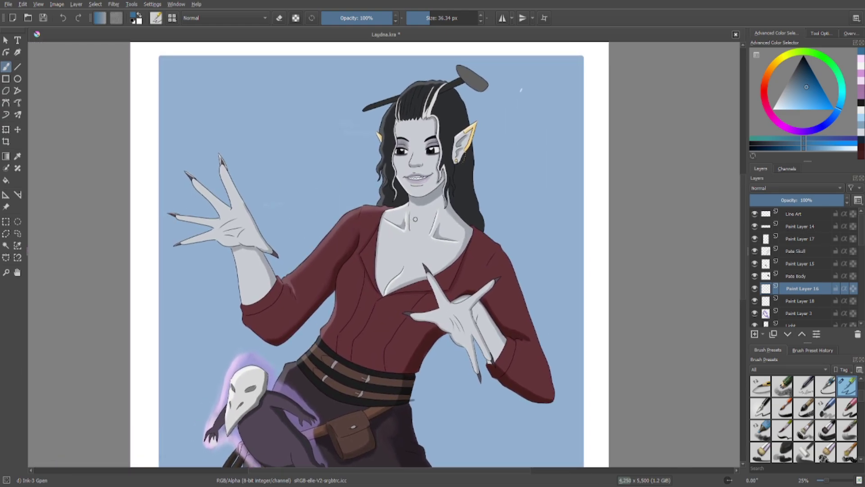
left_click(800, 221)
left_click(755, 227)
left_click(754, 225)
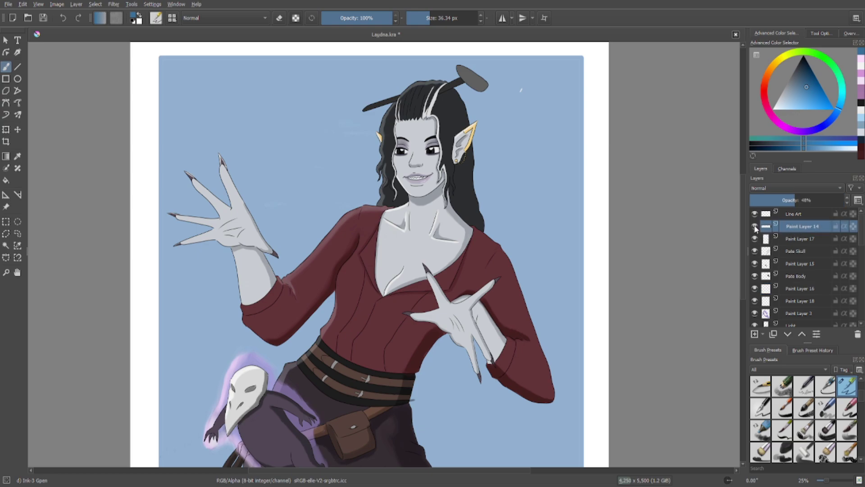
left_click(753, 225)
left_click(753, 225)
left_click(754, 251)
left_click(755, 251)
left_click(755, 239)
left_click(755, 239)
left_click(755, 264)
left_click(755, 264)
left_click(755, 276)
left_click(755, 275)
Check Paint Layer 16 by hiding and showing it, and delete that layer.
left_click(754, 288)
left_click(754, 289)
left_click(756, 290)
left_click(755, 289)
left_click(768, 290)
left_click(856, 334)
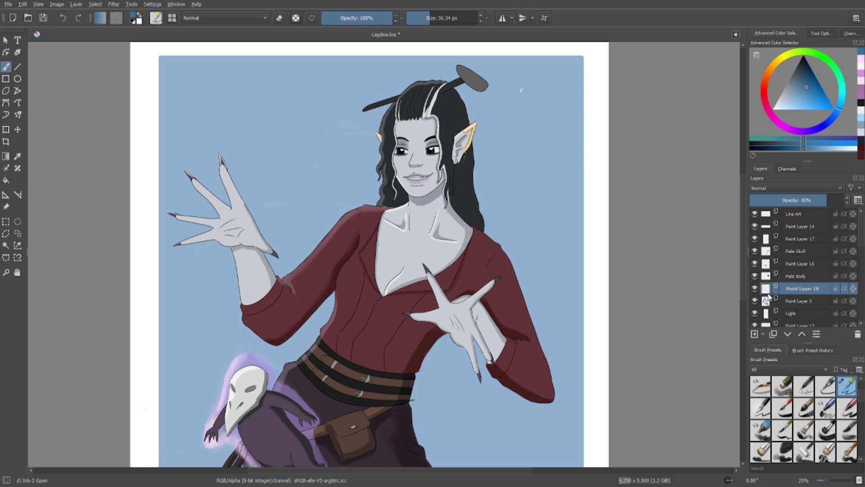
Paint the aura around the rat's paw and below its skull in the sampled light pink on Paint Layer 18, using Wet Bristles Rough at 20.55 px.
scroll(444, 199, "up", 3)
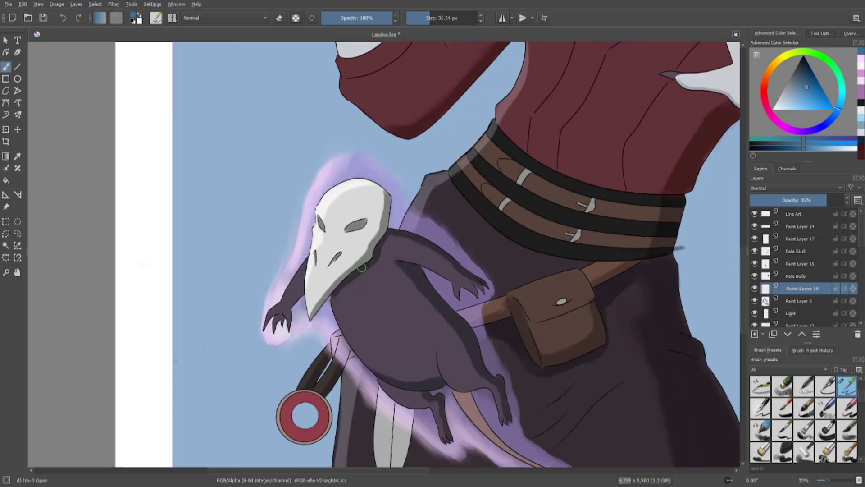
scroll(325, 272, "up", 3)
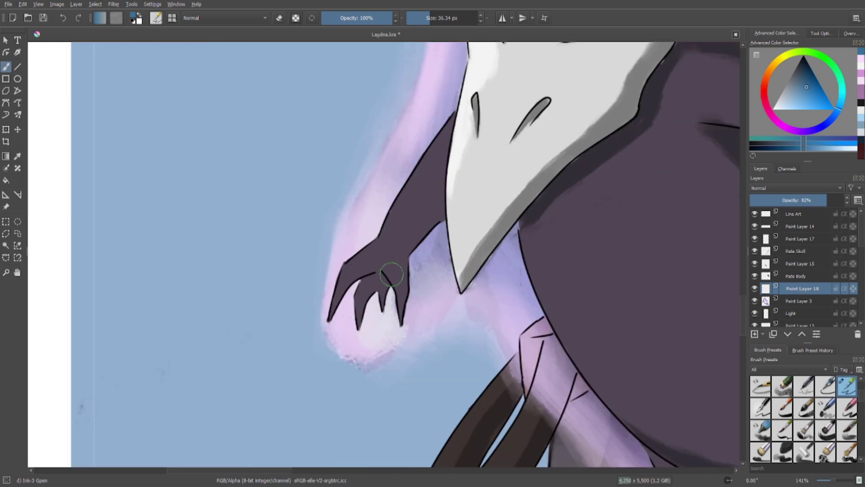
left_click_drag(806, 200, 848, 201)
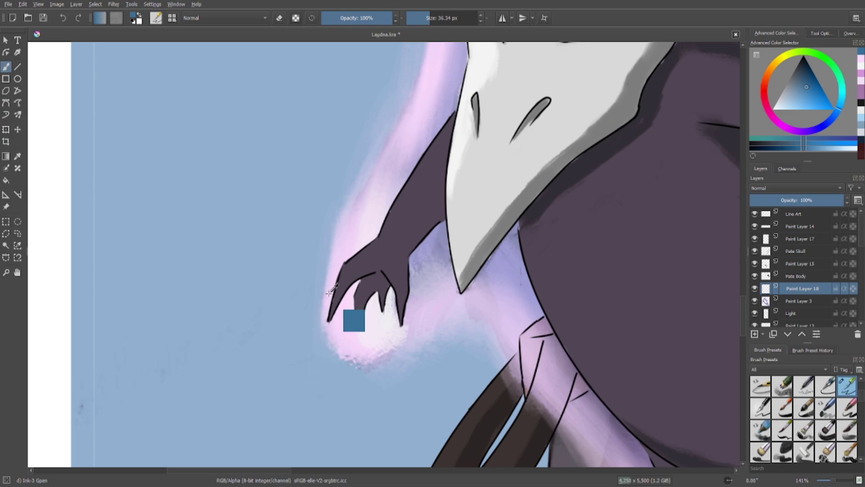
left_click(346, 267, "ctrl")
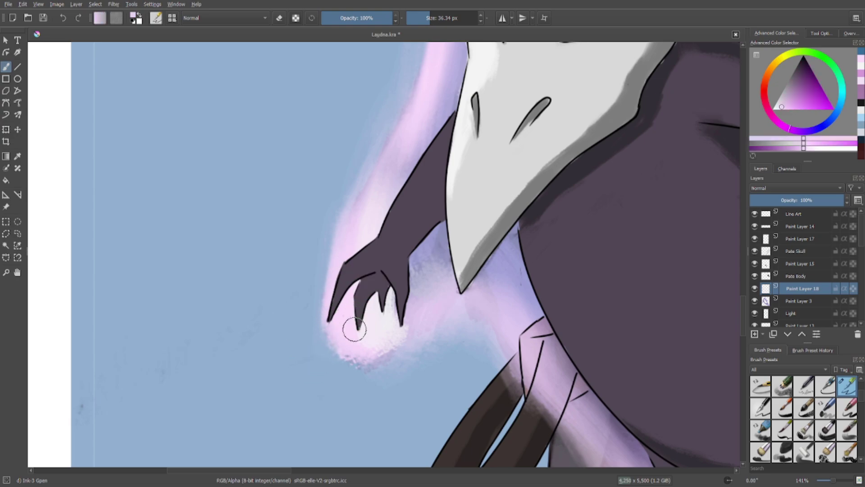
right_click(333, 191)
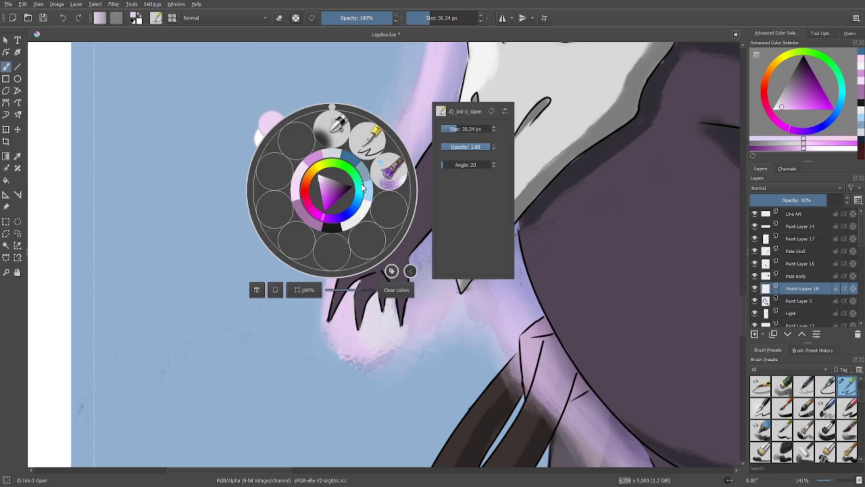
left_click(386, 158)
left_click(424, 18)
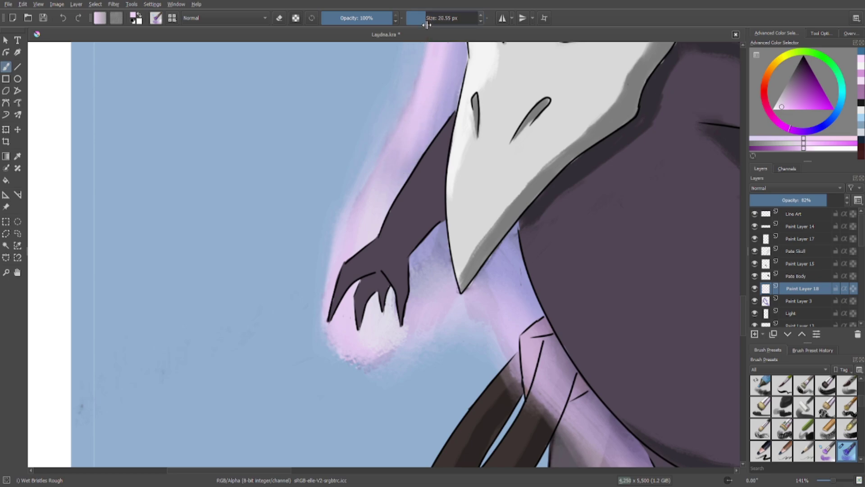
mouse_move(386, 306)
left_mouse_down()
mouse_move(398, 324)
mouse_move(378, 342)
mouse_move(440, 290)
mouse_move(461, 300)
mouse_move(504, 282)
mouse_move(464, 286)
mouse_move(498, 299)
mouse_move(509, 352)
left_mouse_up()
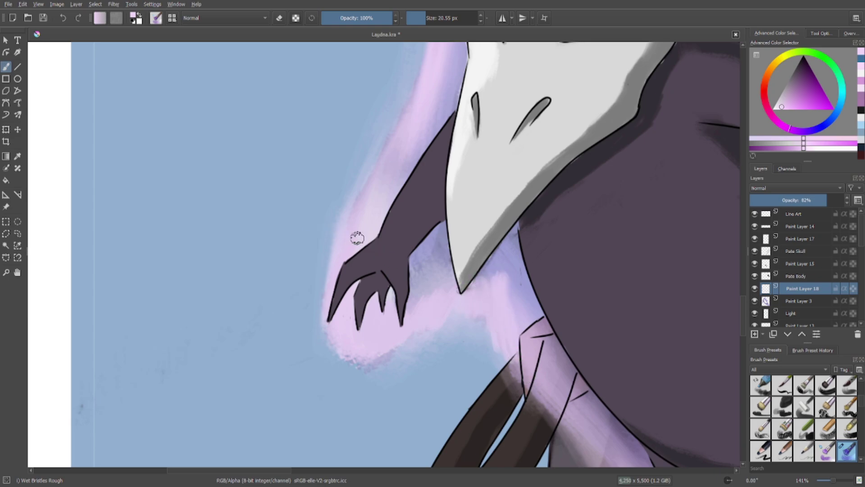
scroll(412, 261, "down", 6)
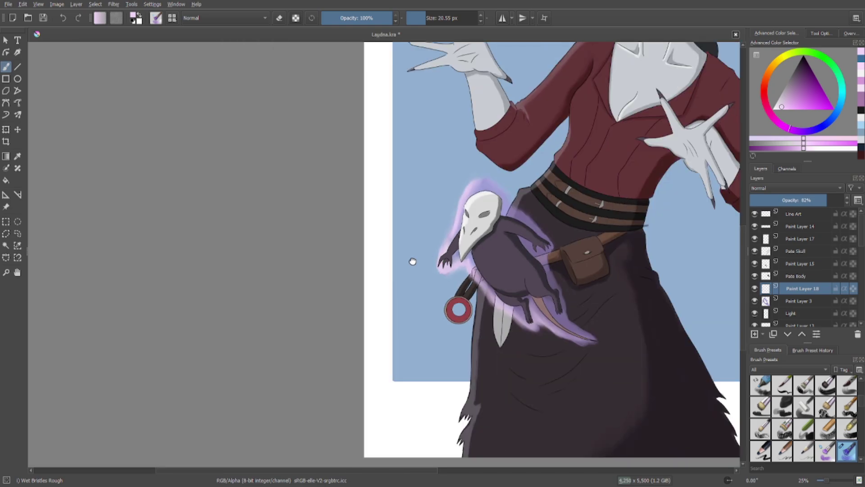
left_click_drag(413, 261, 325, 317)
left_click_drag(346, 207, 307, 236)
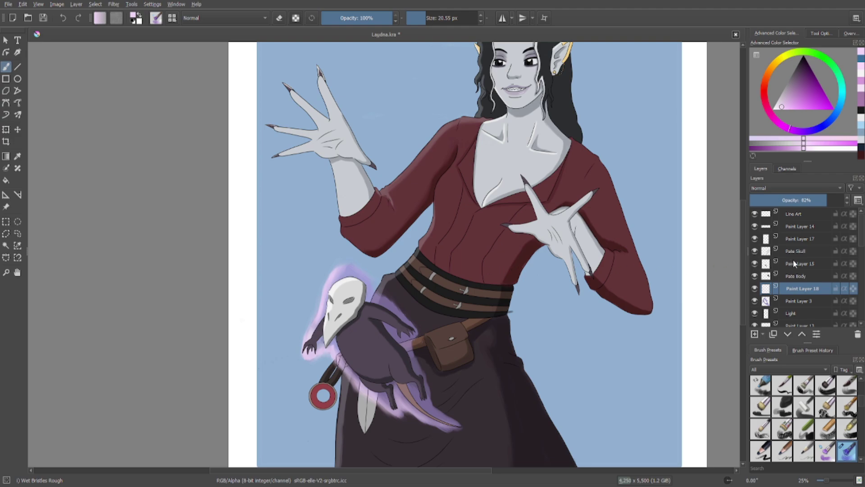
Merge Paint Layer 17, Pate Skull and Paint Layer 15 down into the Pate Body layer.
left_click(792, 237)
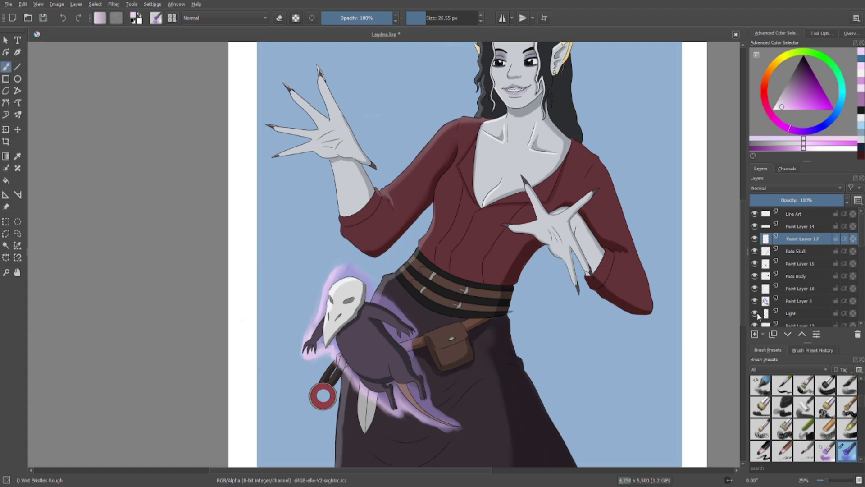
key("ctrl+e")
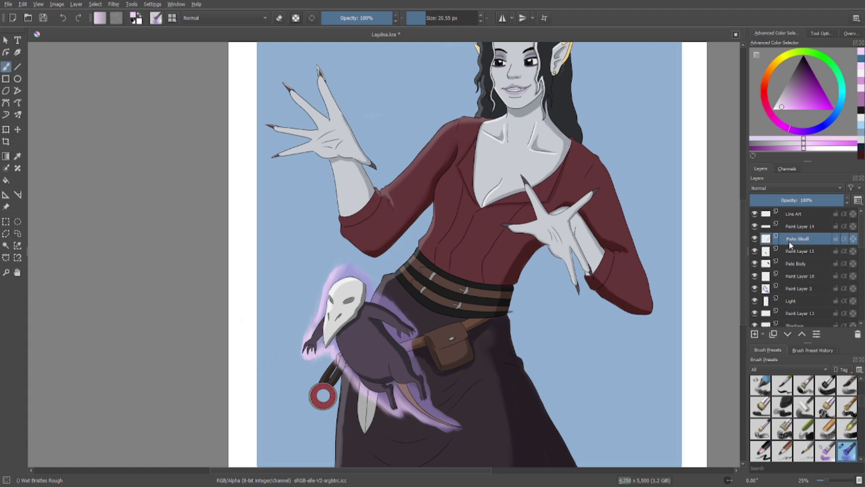
key("ctrl+e")
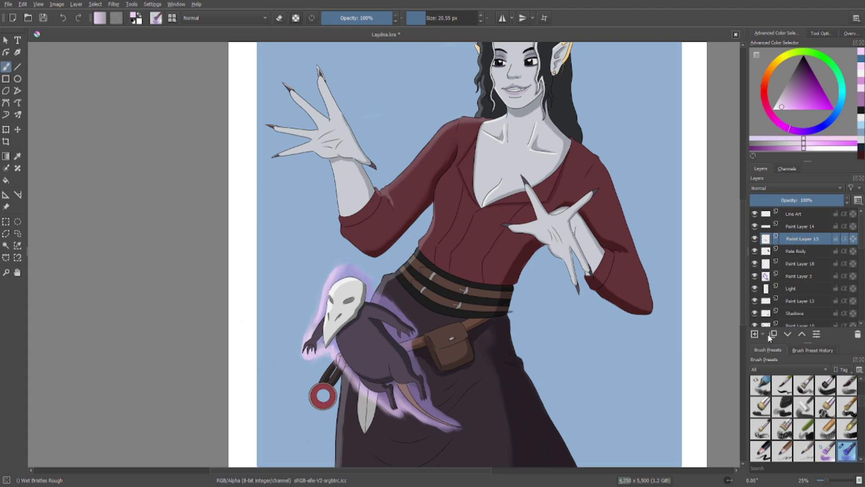
key("ctrl+e")
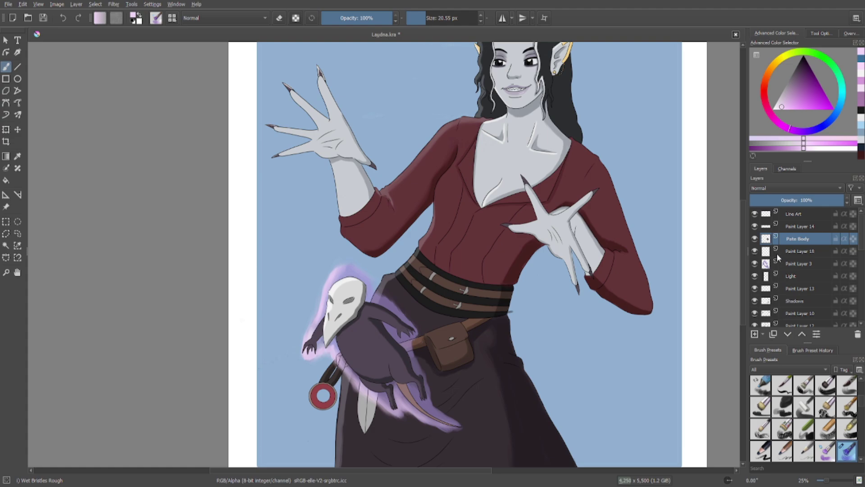
Check Paint Layer 18 by hiding and showing it, and merge it down into Paint Layer 3.
left_click(783, 251)
left_click(754, 252)
left_click(754, 252)
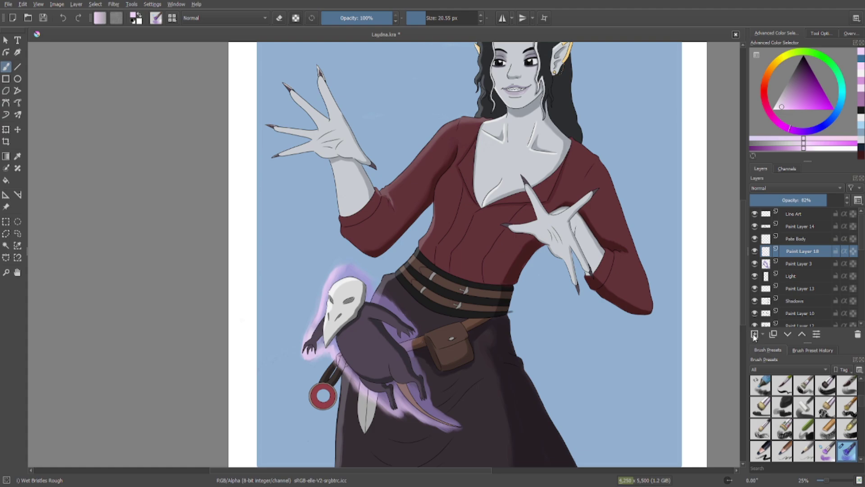
key("ctrl+e")
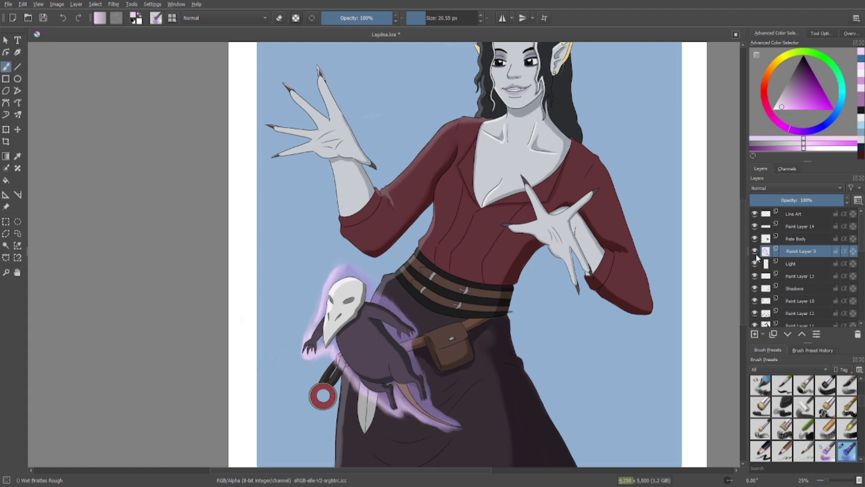
Check the skull shading on Paint Layer 14 by toggling its visibility, and merge it down into Pate Body.
left_click(788, 238)
left_click(755, 226)
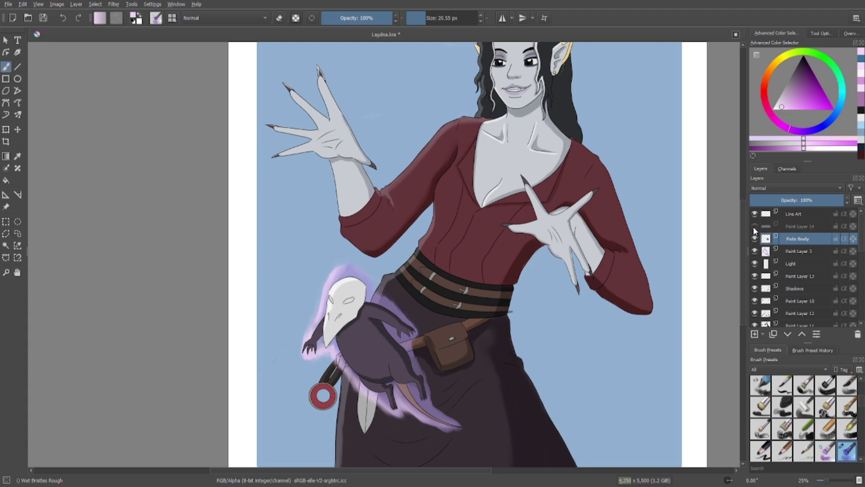
left_click(755, 227)
left_click(794, 226)
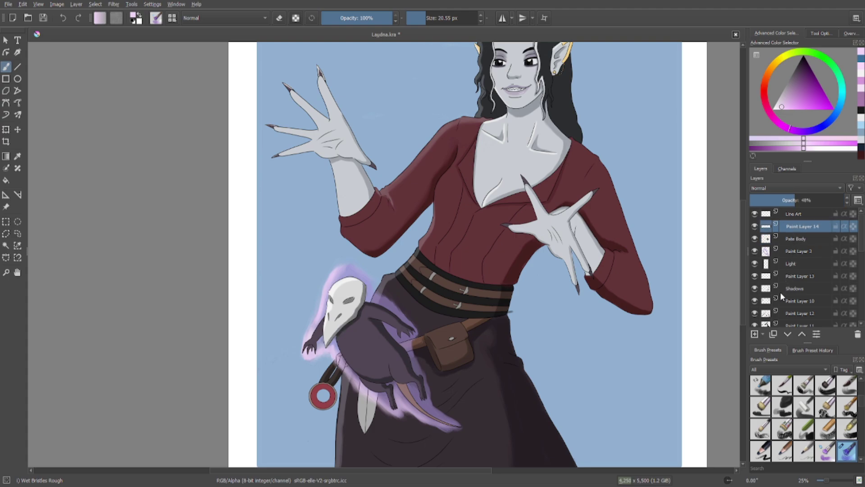
key("ctrl+e")
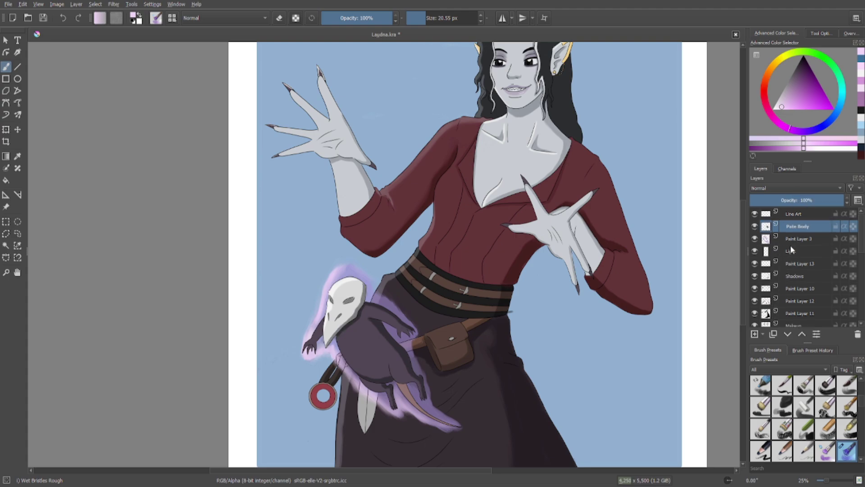
Check Paint Layer 13 by toggling its visibility, compare it with the Light layer, and set up a 100.53 px eraser.
left_click(793, 265)
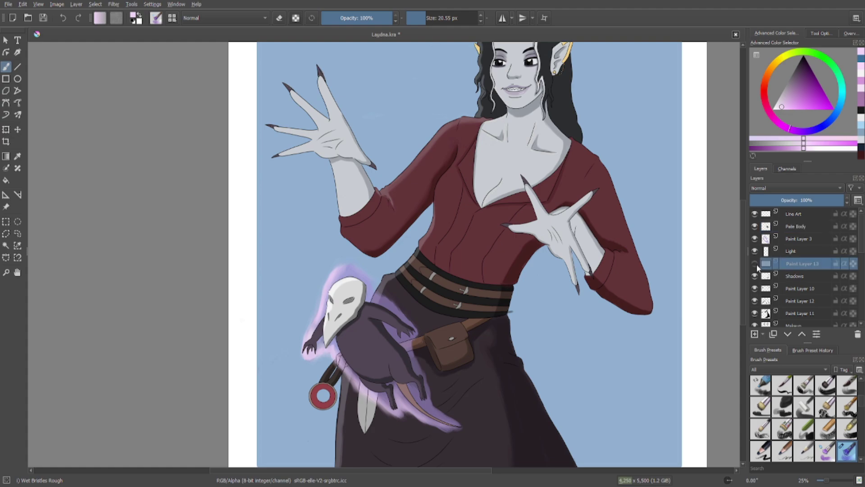
left_click(799, 253)
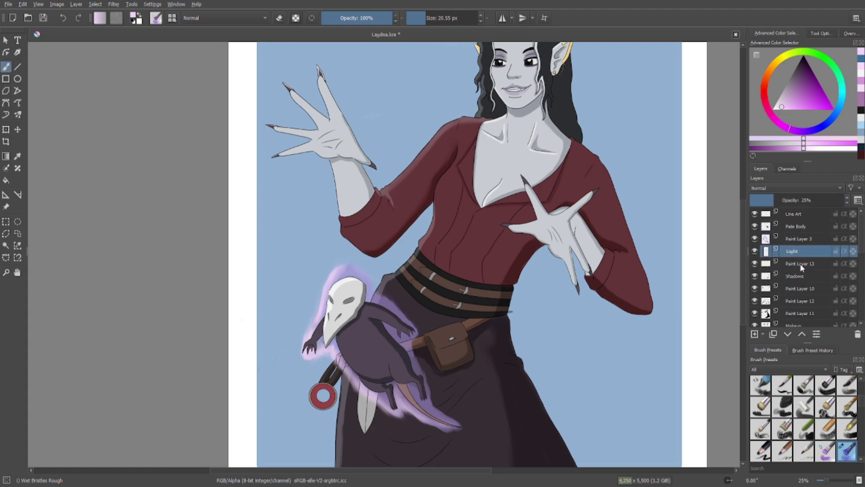
left_click(801, 266)
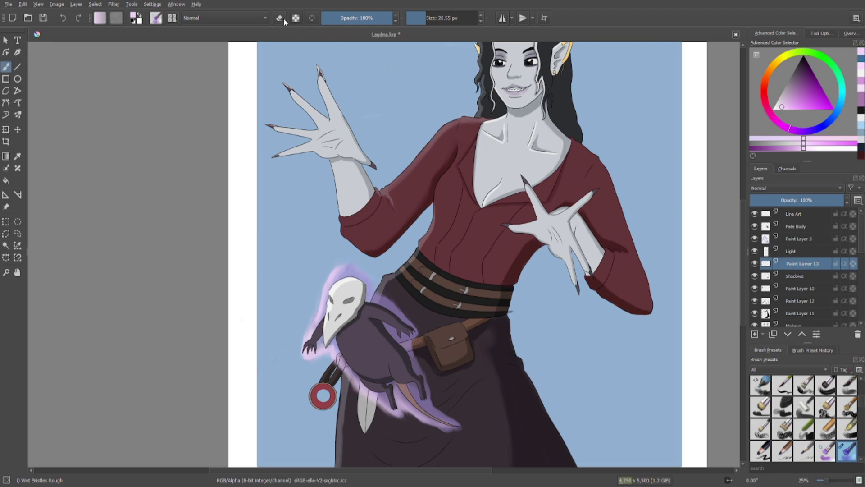
left_click_drag(407, 20, 439, 20)
Move Paint Layer 13 above the Light layer and merge it down into Light.
left_click(789, 254)
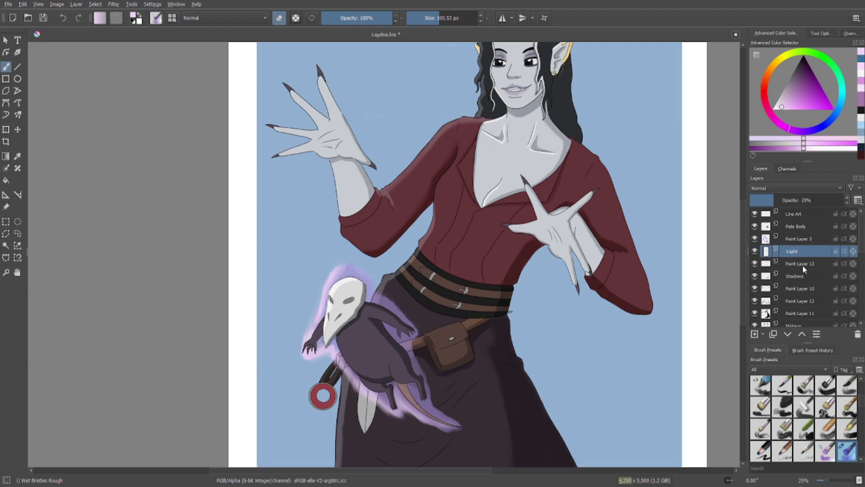
double_click(802, 265)
key("Return")
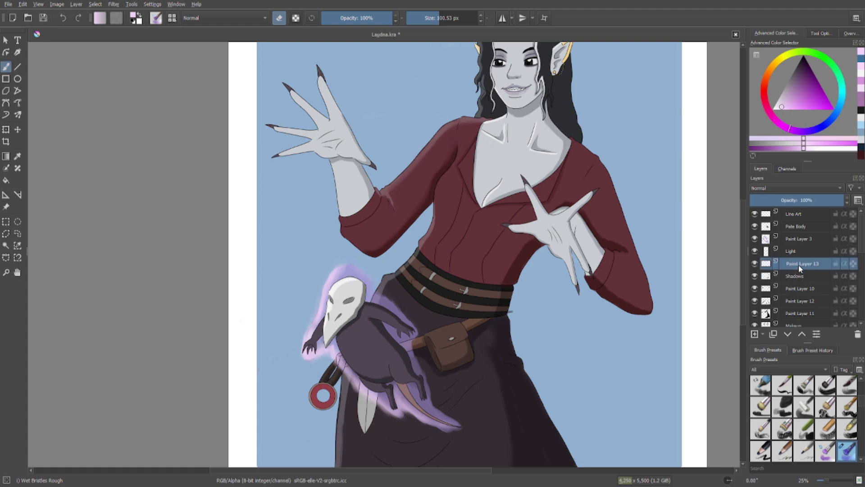
left_click_drag(803, 269, 802, 253)
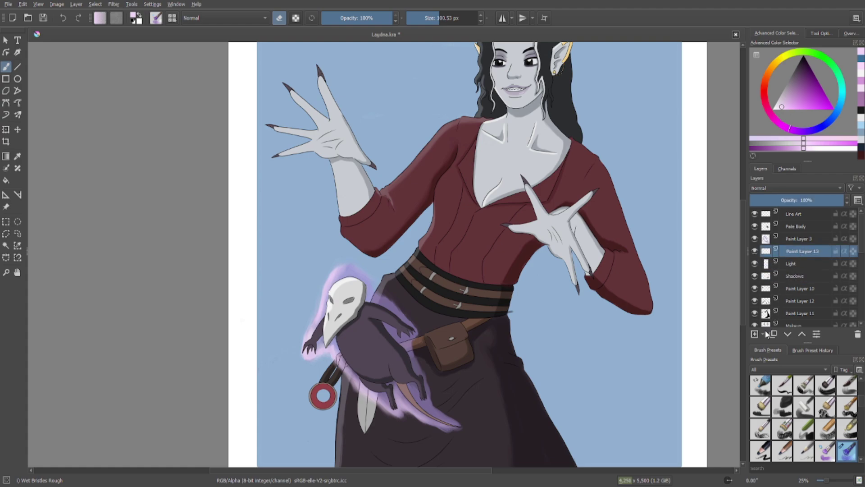
key("ctrl+e")
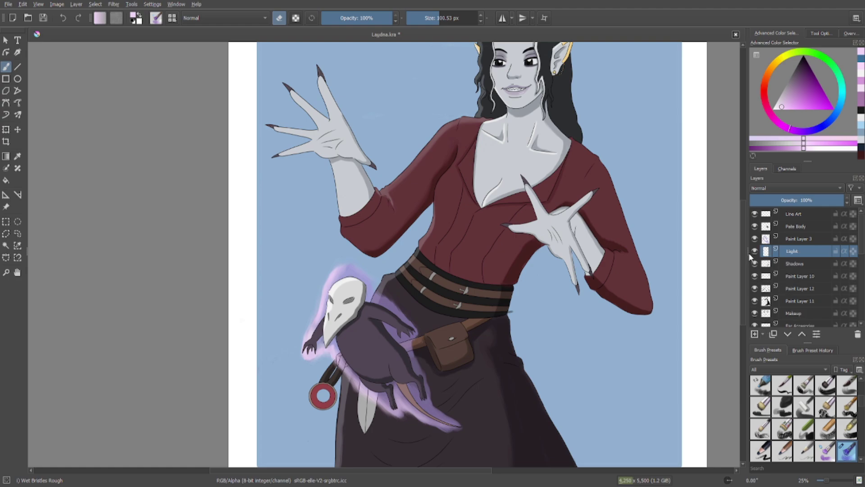
Check Paint Layer 10 by toggling its visibility, and merge it into the Shadows layer.
left_click(764, 279)
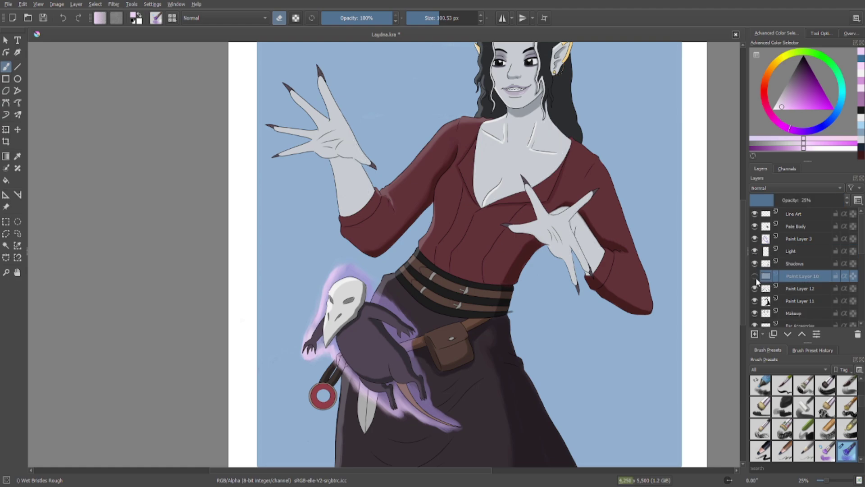
left_click(793, 270)
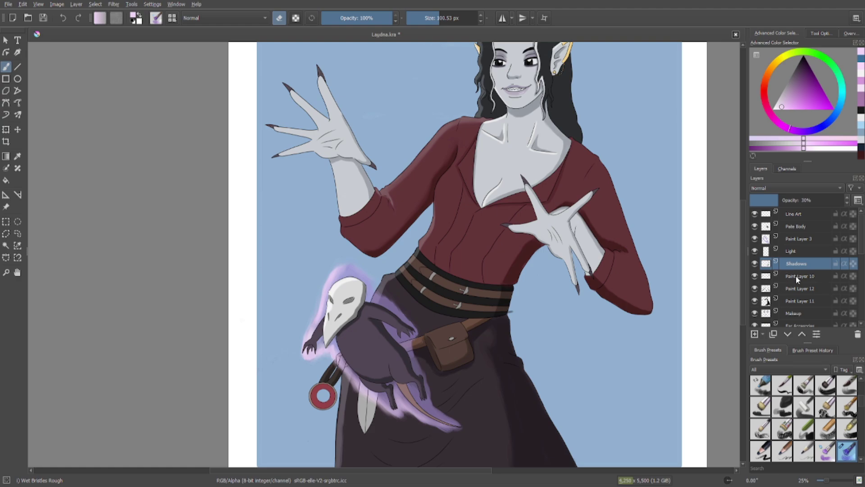
left_click_drag(795, 276, 795, 266)
key("ctrl+e")
Check Paint Layer 12 by hiding and showing it, and merge it into the Shadows layer.
left_click(756, 277)
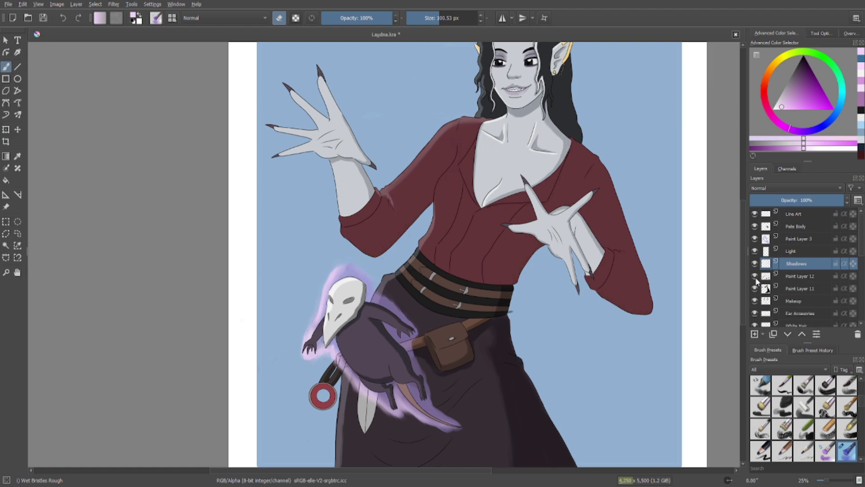
left_click(755, 277)
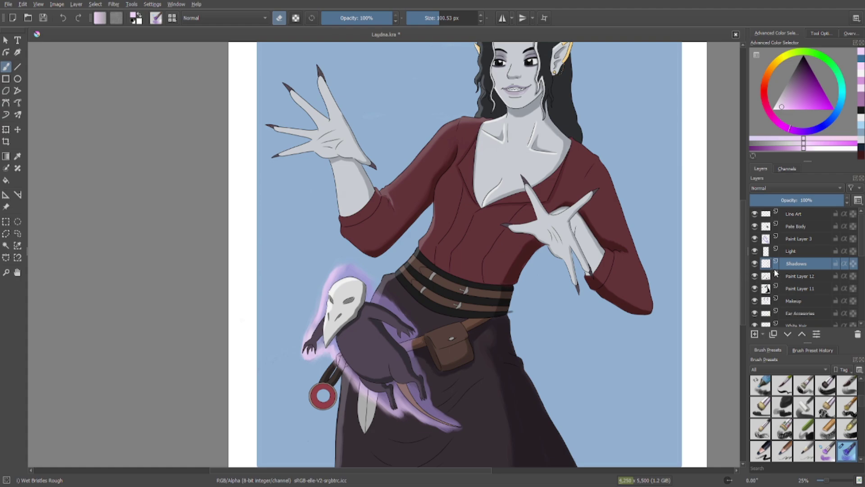
left_click(797, 275)
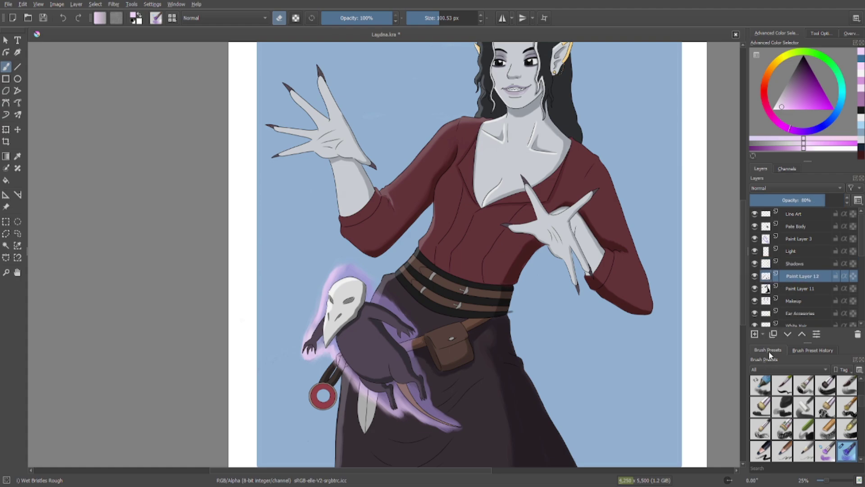
key("ctrl+e")
left_click(787, 267)
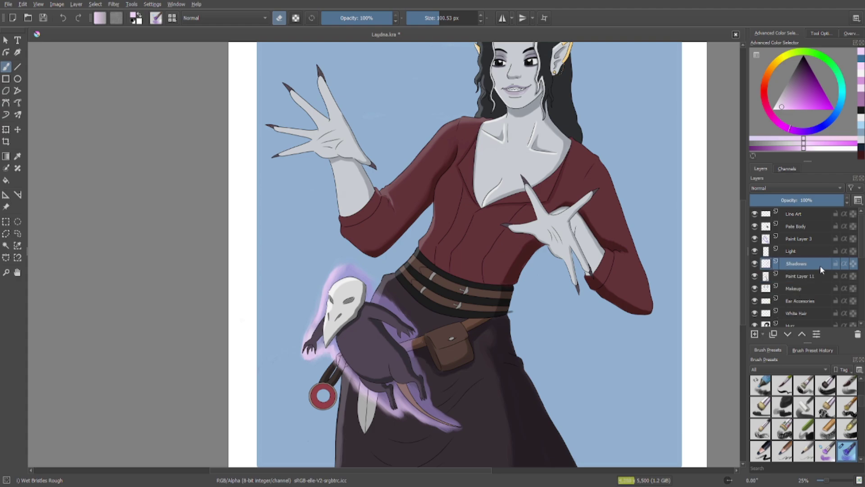
Compare Paint Layer 11 with Shadows by toggling their visibility, and move it above Shadows to merge it down.
left_click(755, 275)
left_click(755, 275)
left_click(754, 263)
left_click(755, 265)
left_click(787, 276)
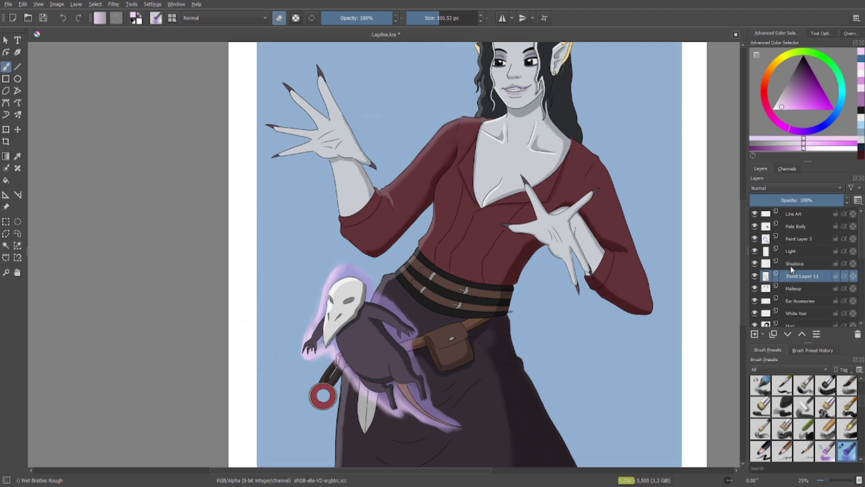
left_click_drag(796, 273, 793, 260)
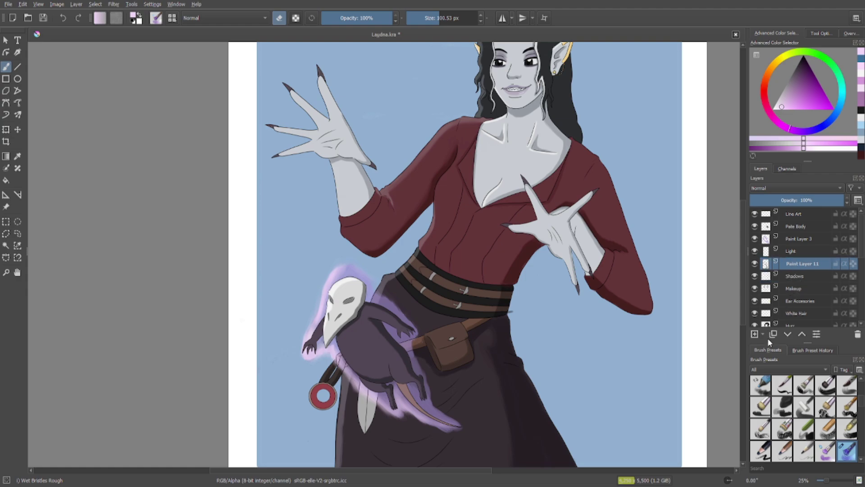
key("ctrl+e")
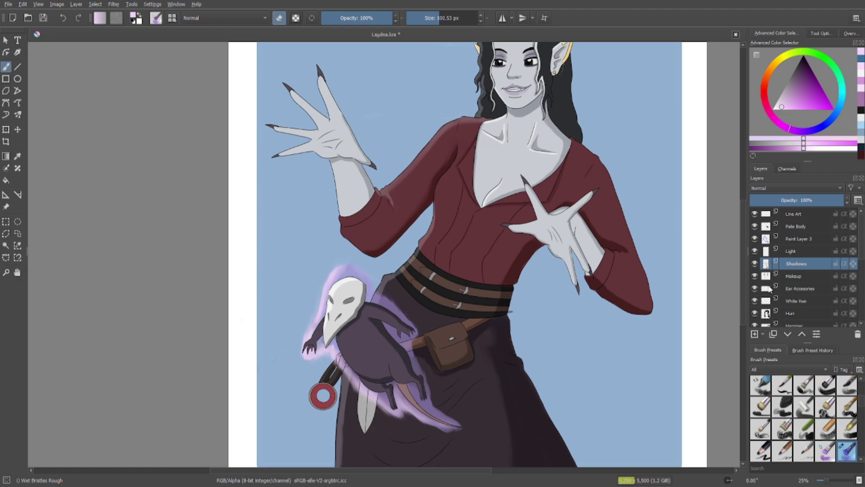
Check Paint Layer 3 by toggling its visibility, and rename it "Pate glow".
scroll(786, 296, "down", 1)
scroll(773, 295, "down", 2)
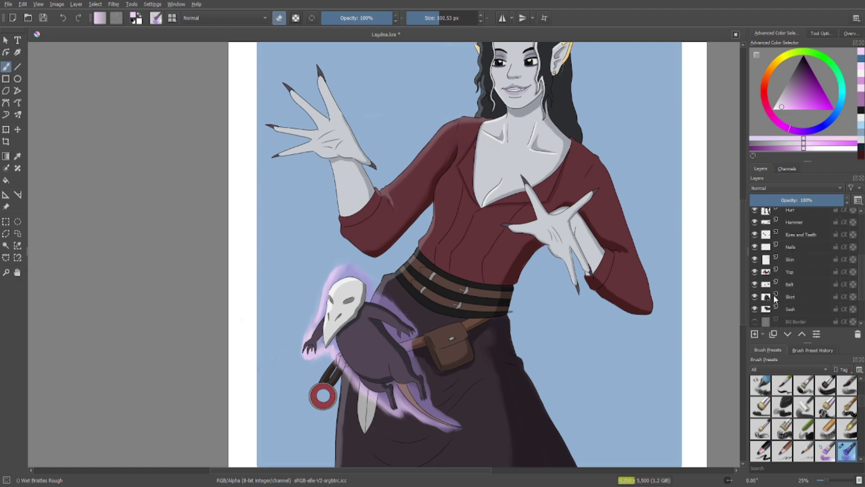
scroll(771, 295, "up", 3)
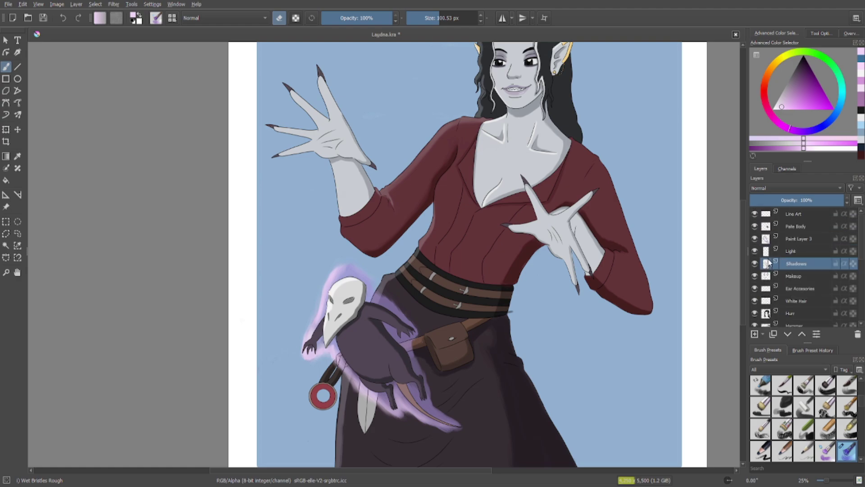
left_click(754, 239)
left_click(754, 239)
double_click(786, 238)
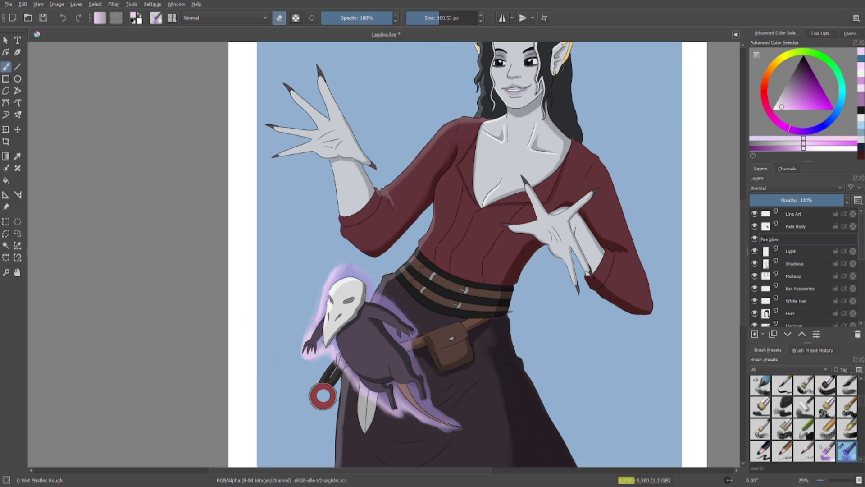
left_click(784, 250)
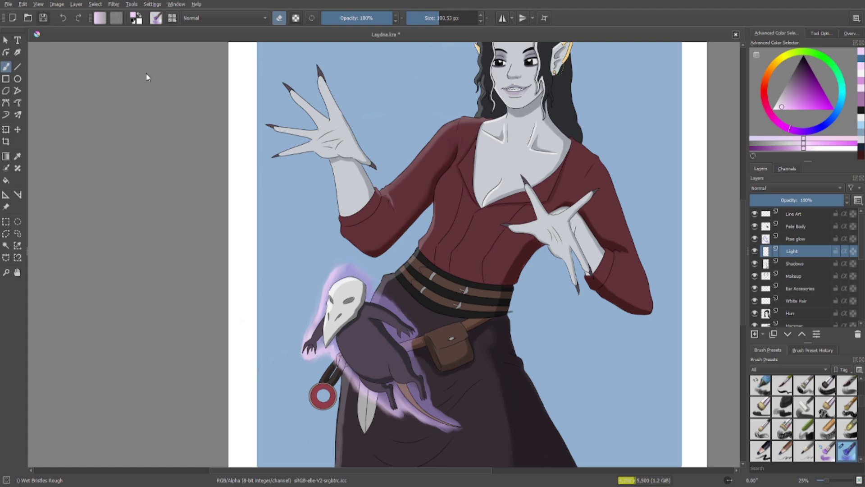
Hide the Pate Body and Pate glow layers, and erase the stray background marks beside the head on Light with a 221.55 px eraser.
scroll(421, 124, "down", 1)
left_click_drag(439, 115, 438, 221)
scroll(450, 201, "up", 1)
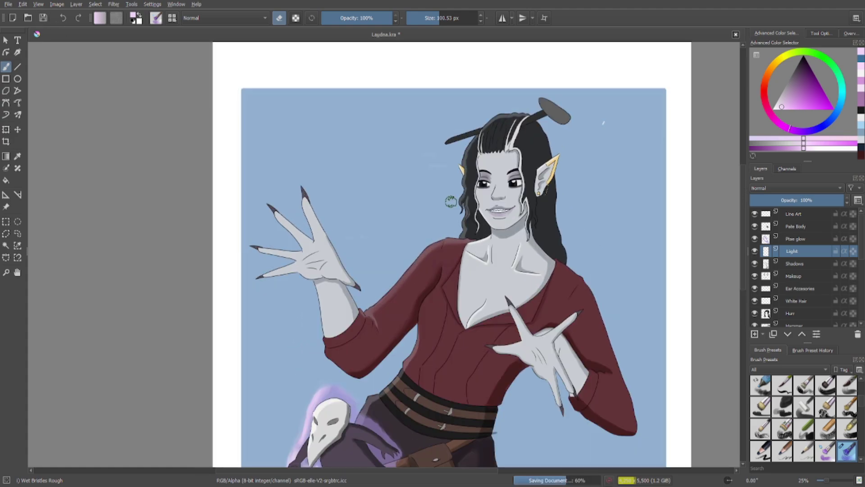
left_click(754, 226)
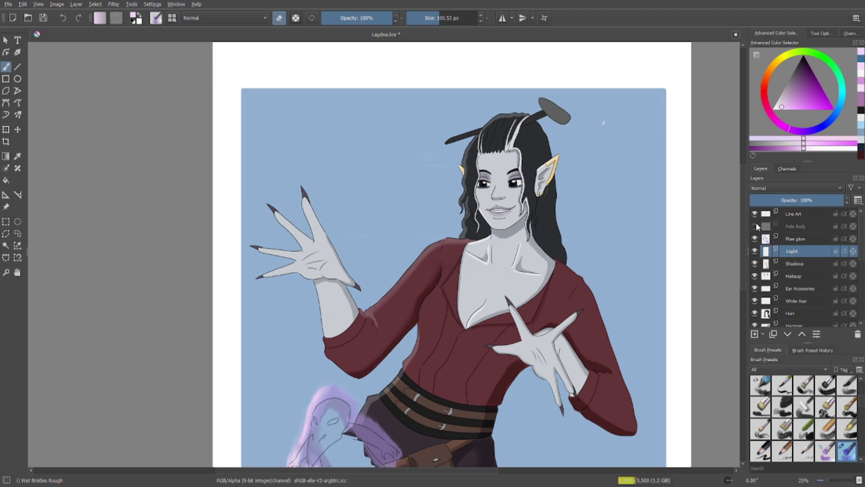
left_click(754, 239)
left_click(754, 250)
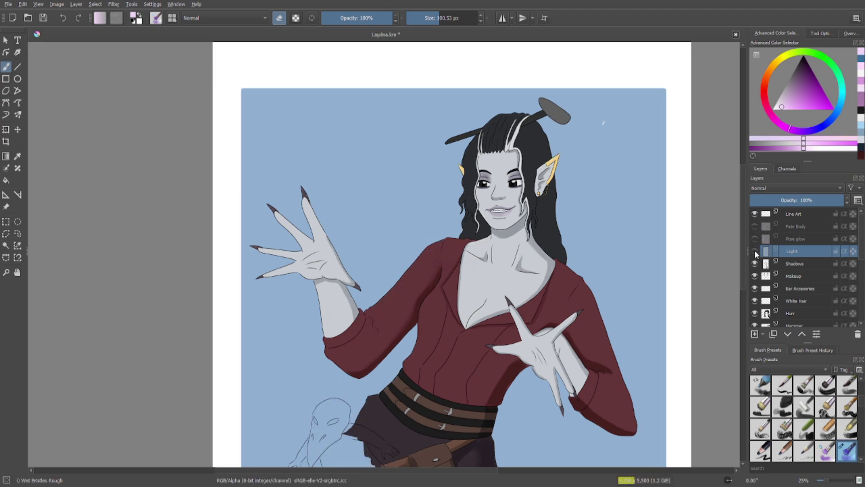
left_click(755, 251)
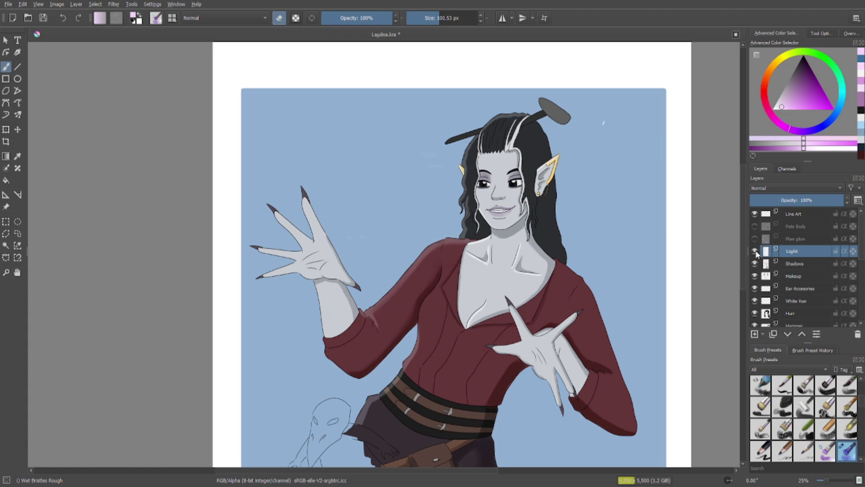
left_click(449, 19)
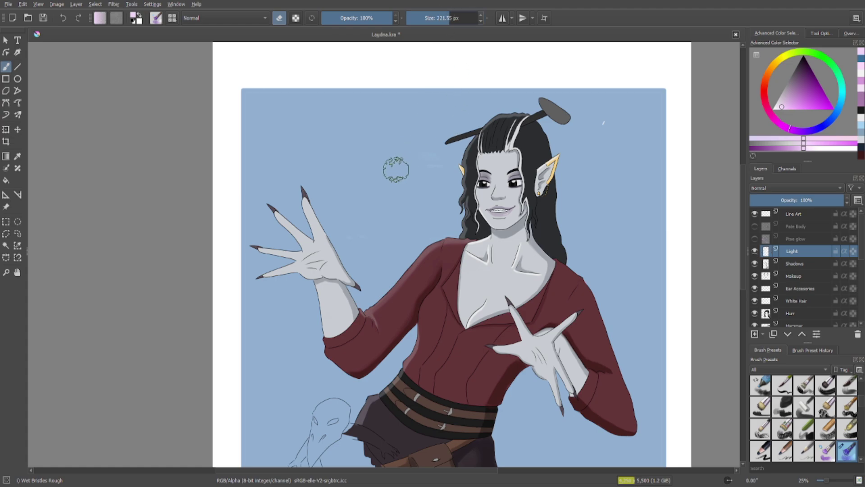
left_click_drag(396, 170, 431, 167)
Erase the stray white mark in the background beside the hammer head on the White Hair layer, and check the background for leftovers.
left_click(754, 300)
left_click(754, 300)
left_click(793, 300)
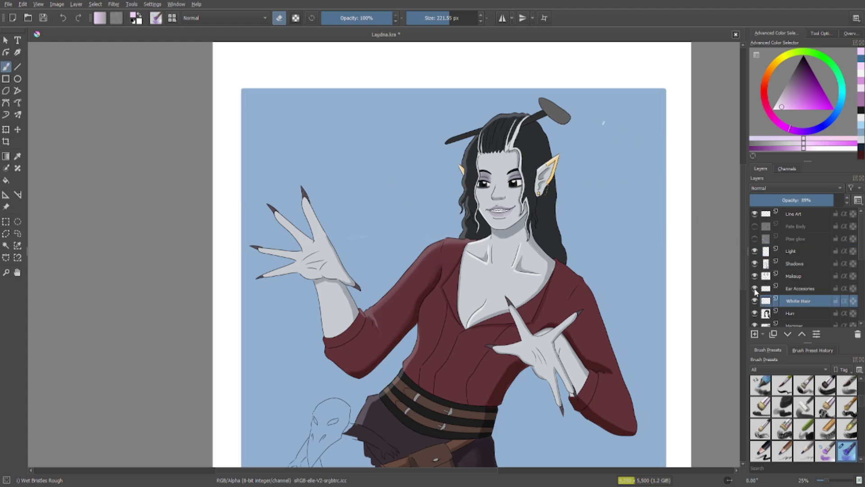
left_click_drag(604, 131, 609, 131)
scroll(552, 286, "down", 2)
scroll(413, 232, "up", 3)
scroll(414, 232, "down", 2)
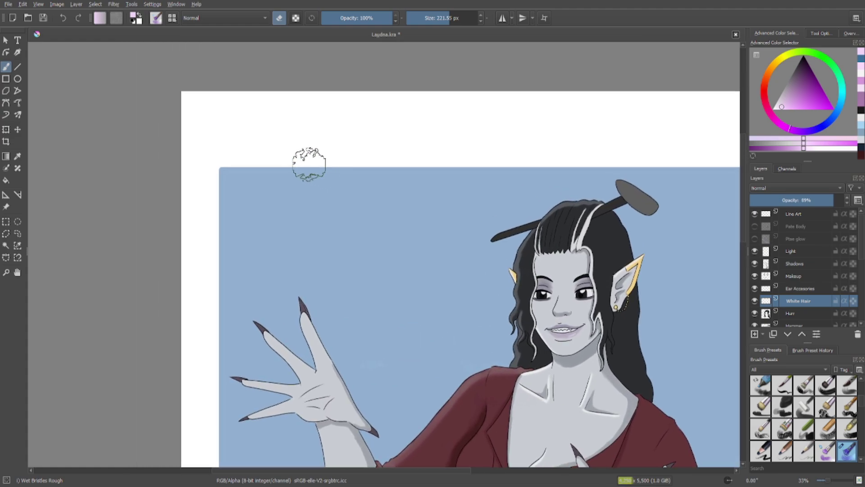
scroll(382, 207, "down", 3)
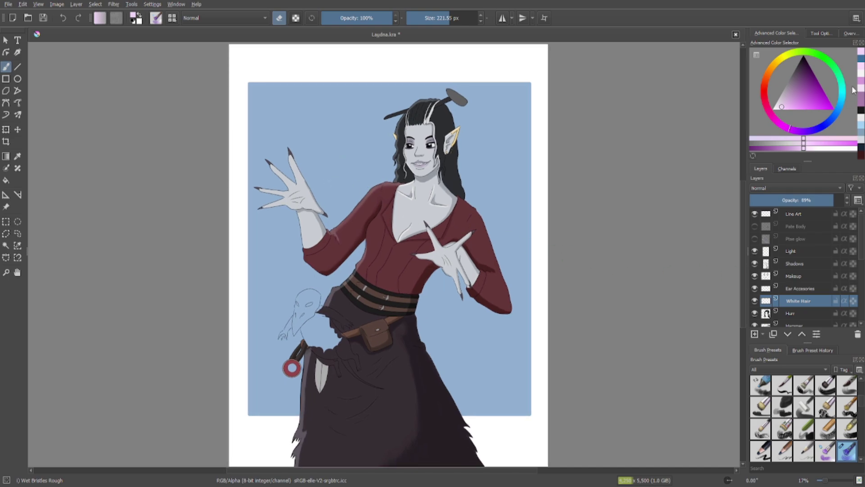
Delete the hidden BG Border layer.
scroll(790, 300, "down", 5)
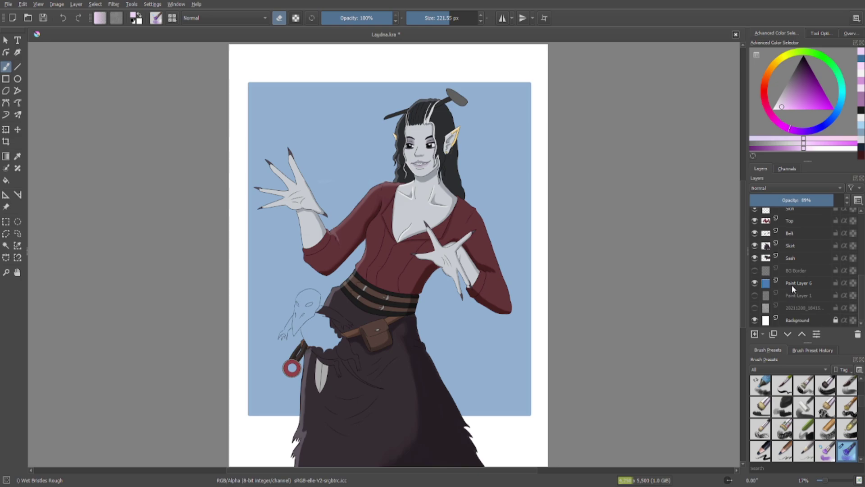
left_click(784, 270)
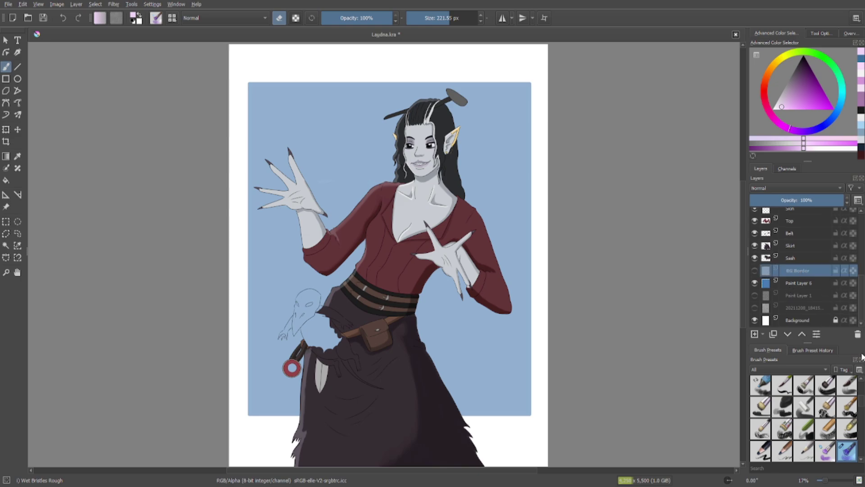
left_click(857, 334)
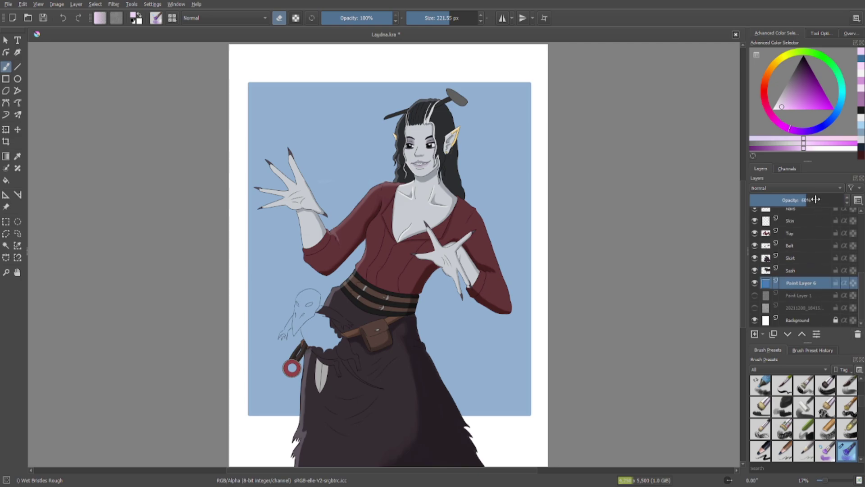
Raise Paint Layer 6 to 100% opacity to sample its full-strength blue, and undo the opacity change.
left_click_drag(817, 200, 845, 201)
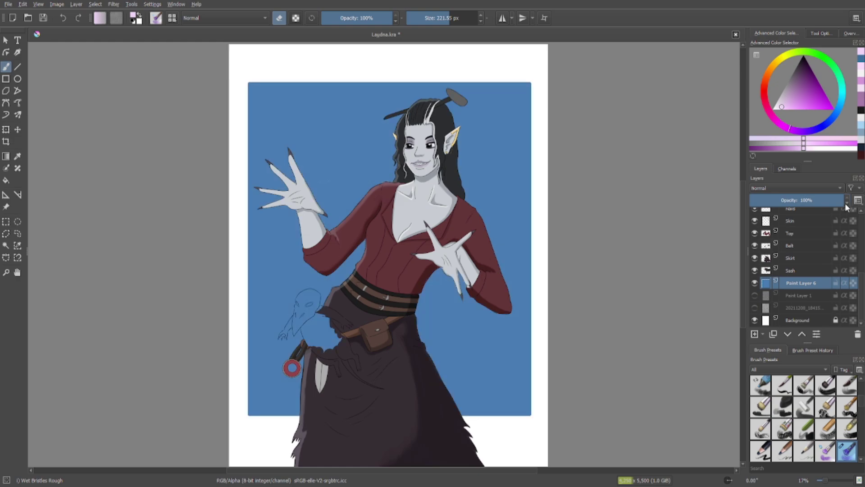
left_click(507, 199, "ctrl")
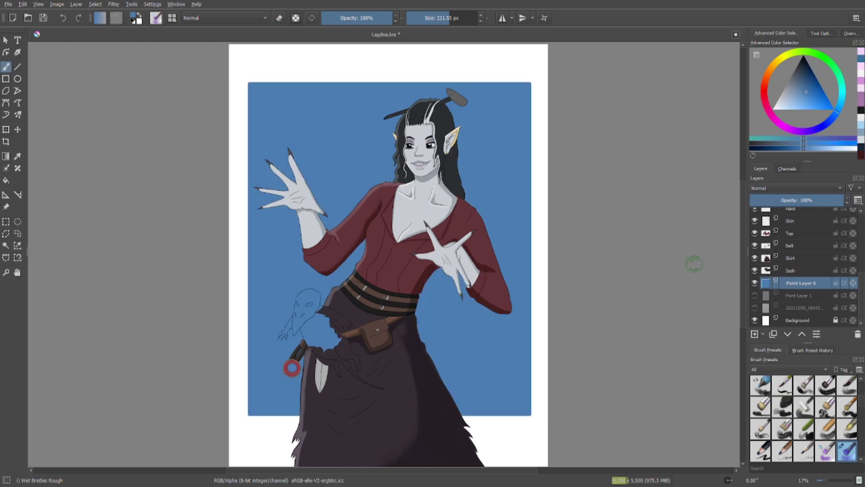
key("ctrl+z")
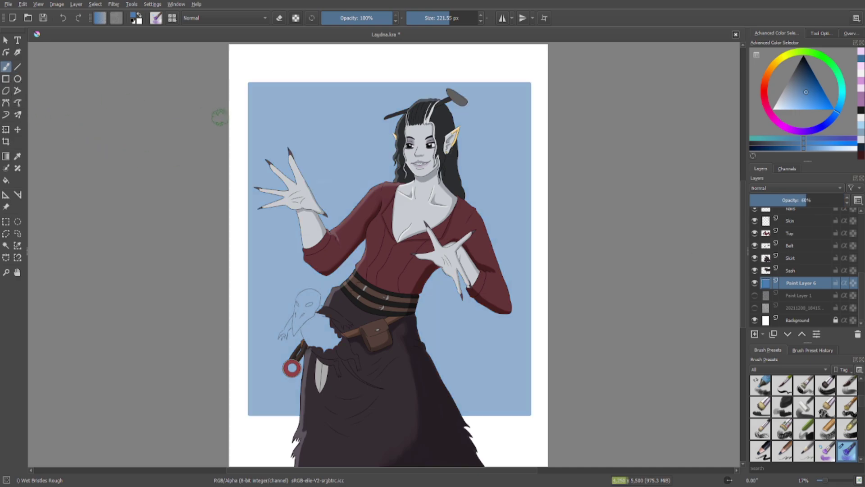
Draw a blue rectangle just inside the edges of the blue background on Paint Layer 6, using the Ink-3 Gpen brush preset.
right_click(327, 140)
left_click(362, 83)
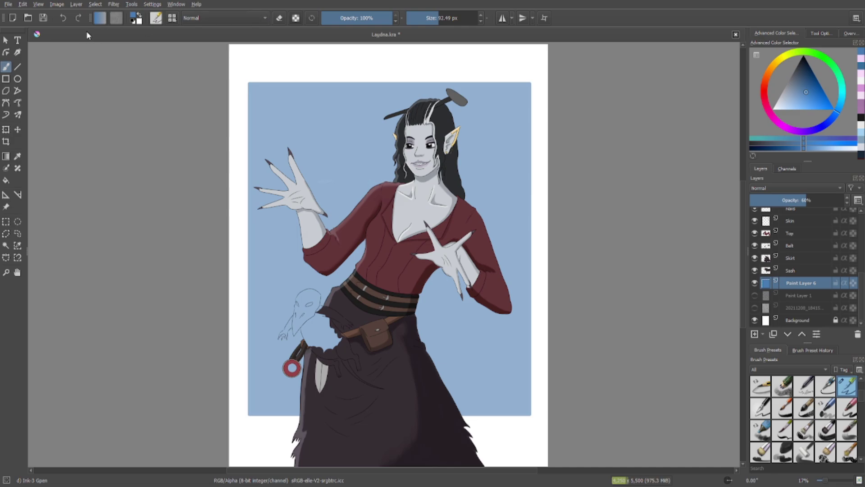
left_click(5, 79)
left_click_drag(253, 88, 525, 410)
left_click_drag(252, 87, 525, 410)
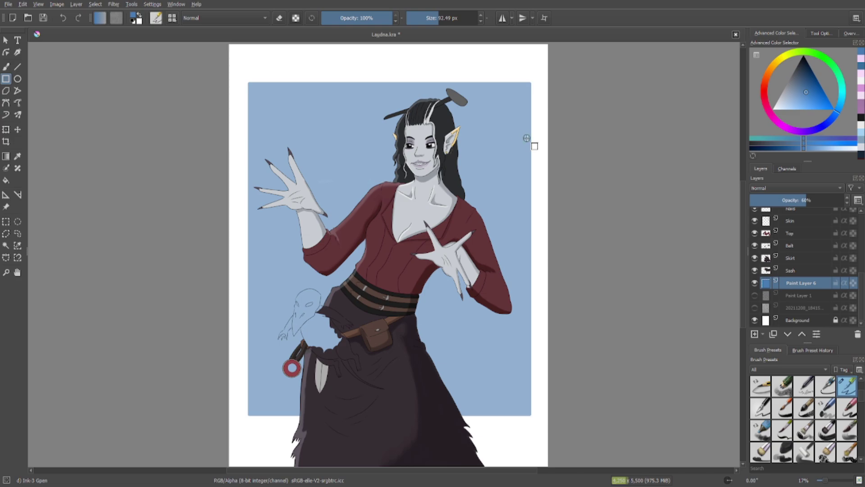
Examine the face, ears and hair up close, and check the full figure against the blue background.
scroll(419, 149, "up", 4)
scroll(374, 252, "down", 2)
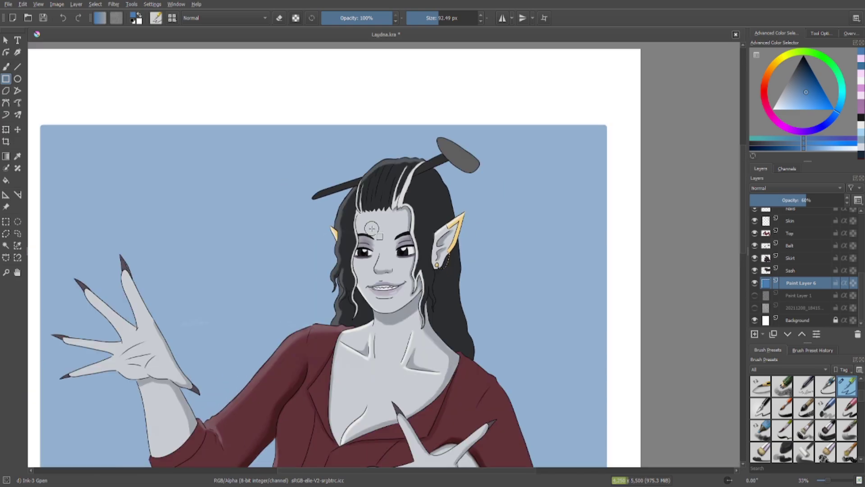
scroll(370, 225, "up", 1)
left_click_drag(380, 283, 393, 197)
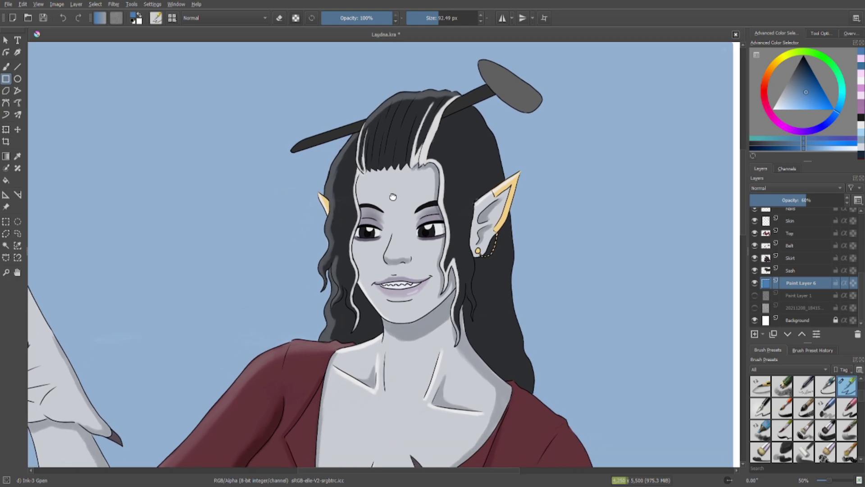
scroll(394, 197, "down", 3)
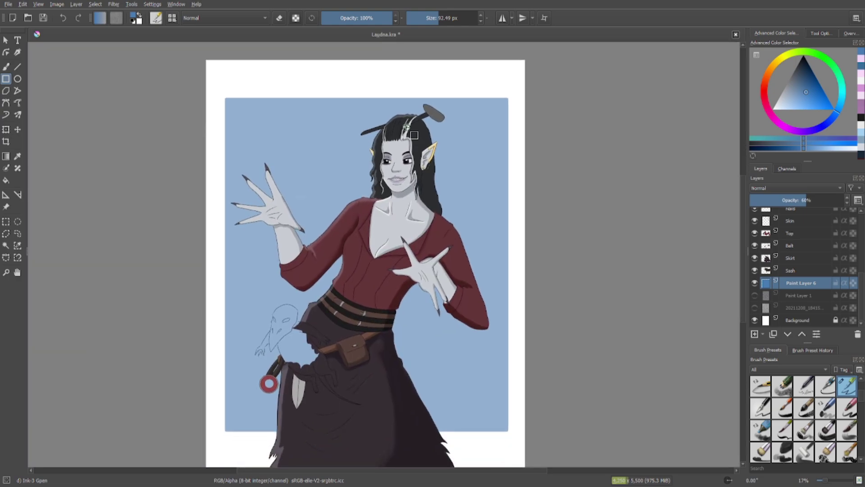
scroll(414, 135, "up", 4)
scroll(412, 198, "up", 1)
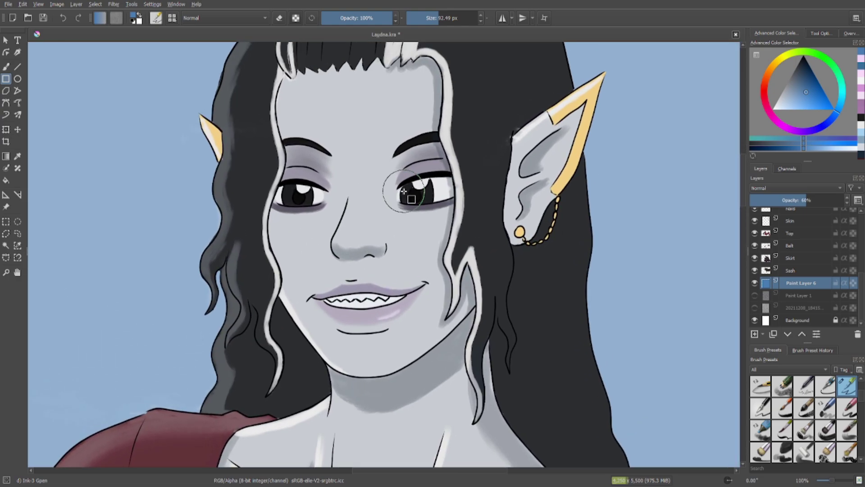
scroll(403, 192, "up", 1)
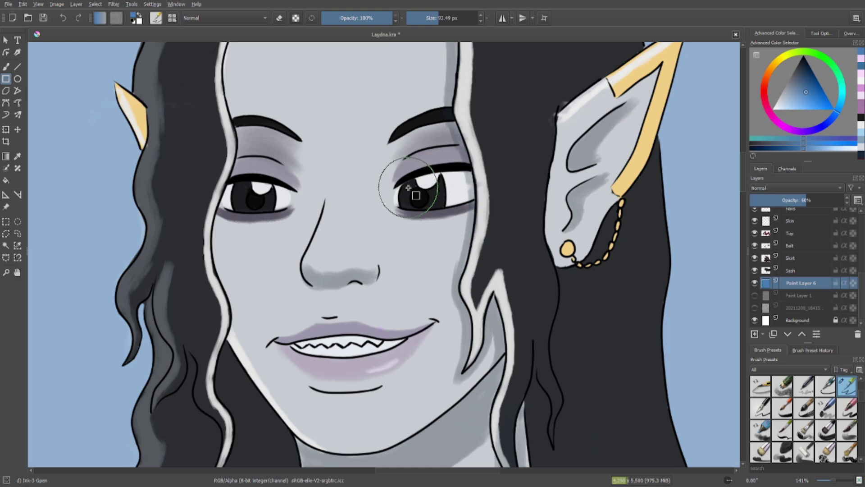
scroll(408, 187, "down", 5)
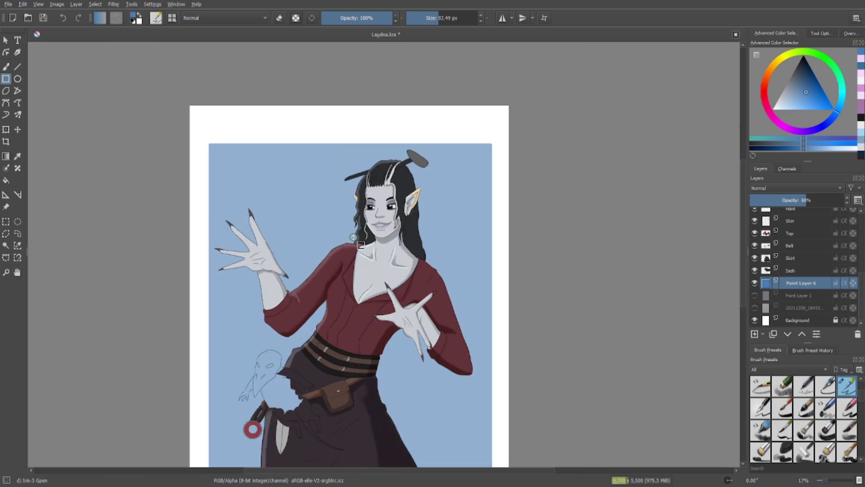
left_click_drag(351, 242, 377, 173)
scroll(781, 274, "up", 2)
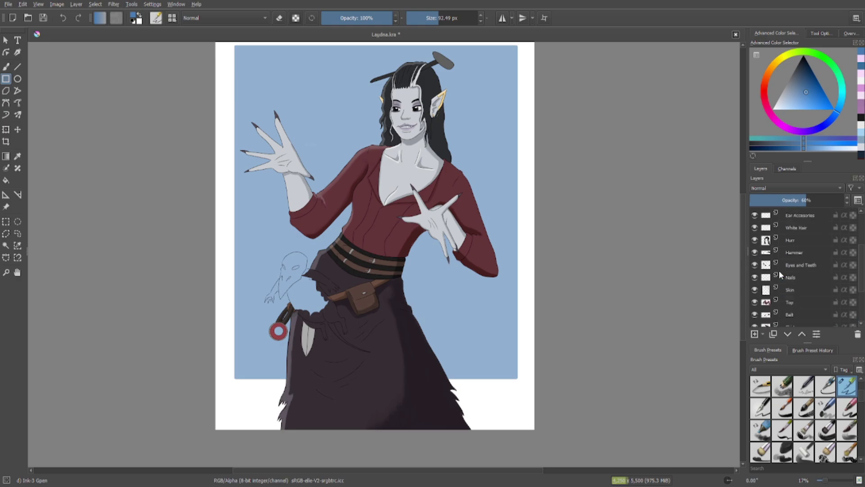
Show the Pate glow and Pate Body layers.
scroll(762, 254, "up", 2)
left_click(754, 234)
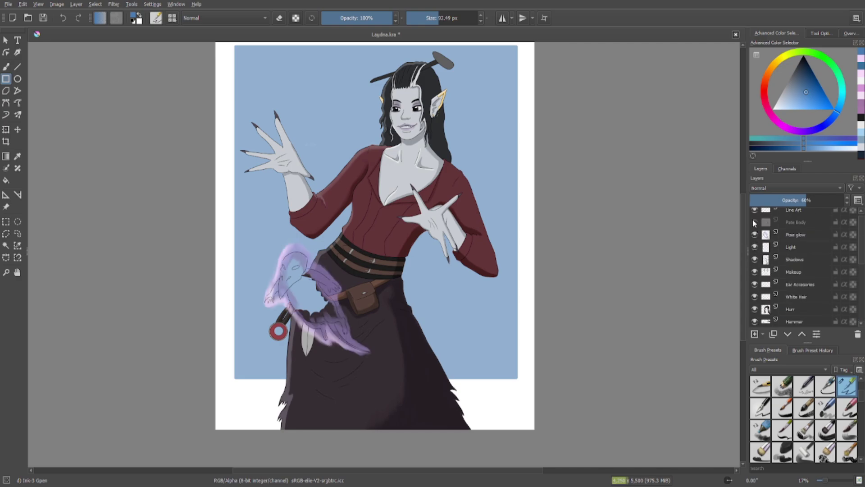
left_click(754, 222)
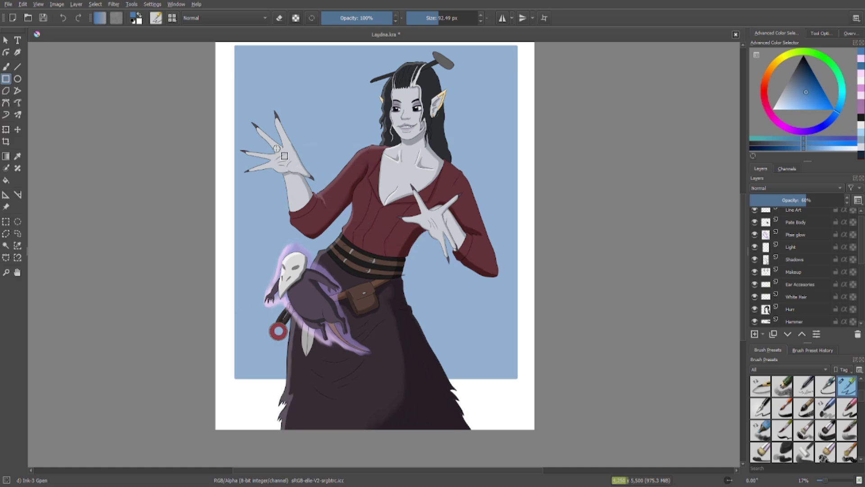
left_click_drag(351, 122, 353, 153)
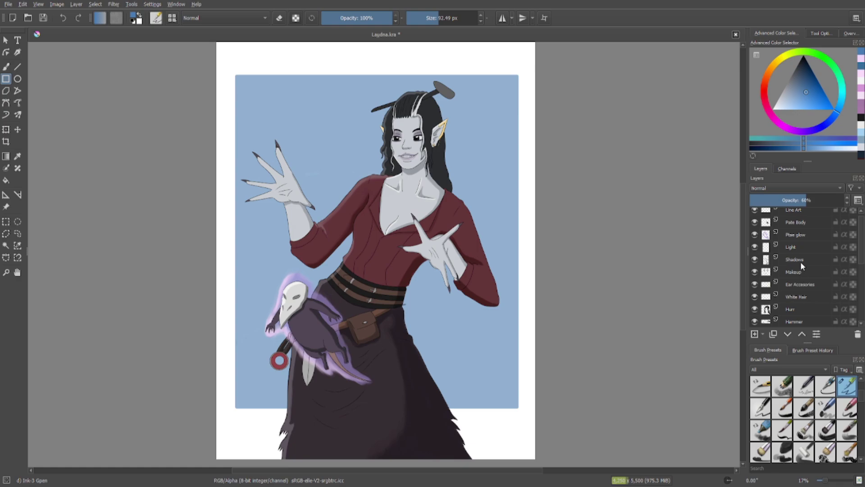
Add a new paint layer directly above the Top layer for bodice details.
scroll(800, 270, "down", 3)
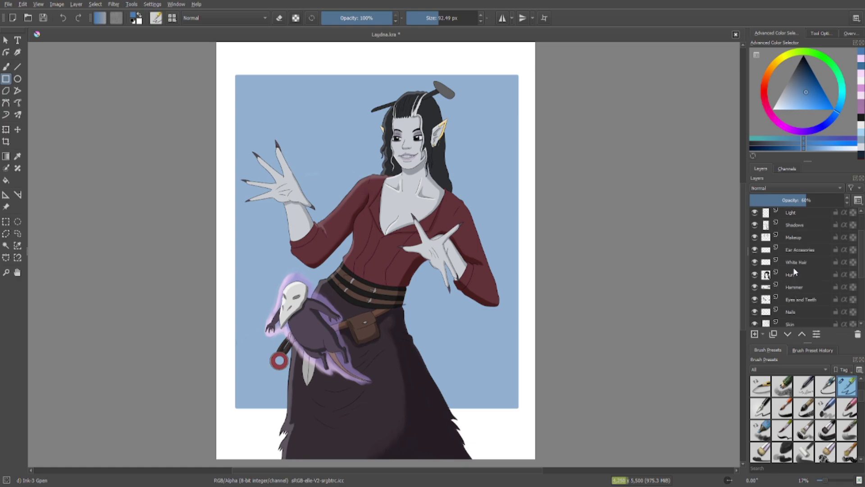
scroll(795, 270, "down", 3)
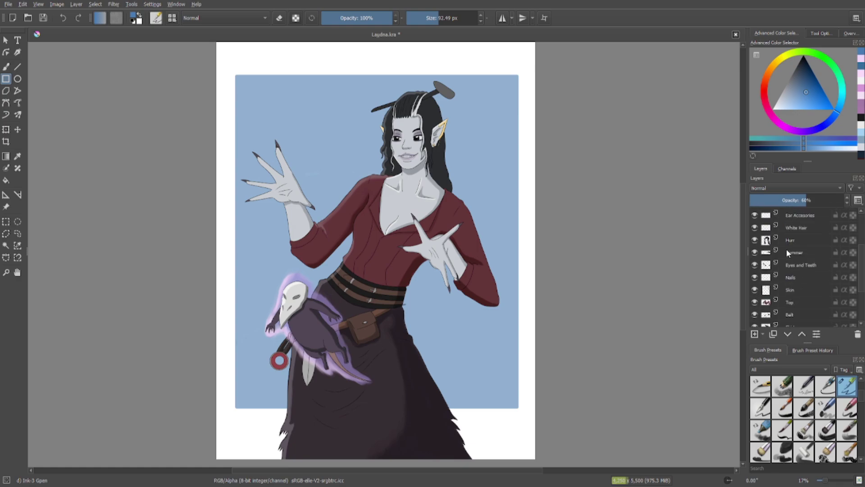
scroll(795, 263, "down", 3)
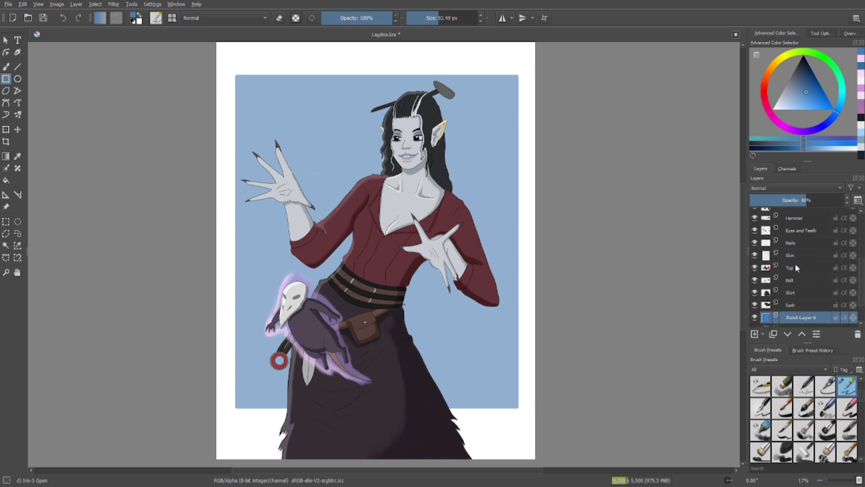
left_click(794, 266)
left_click(755, 333)
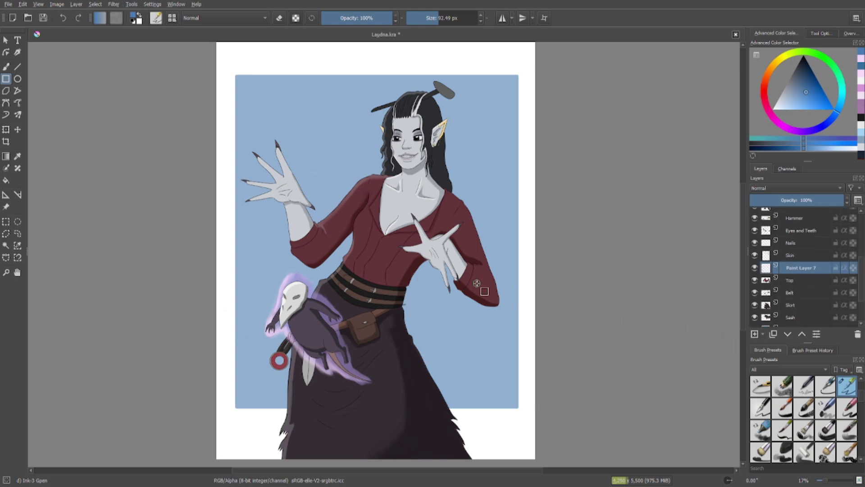
scroll(363, 258, "up", 3)
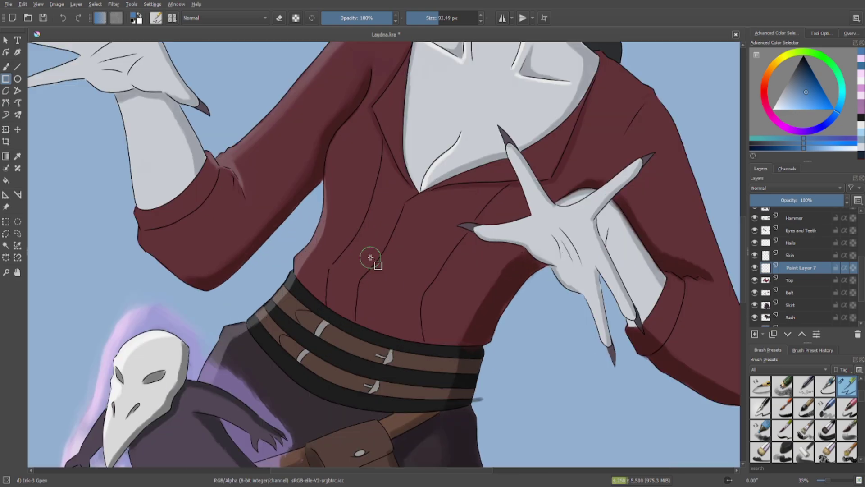
scroll(386, 232, "up", 1)
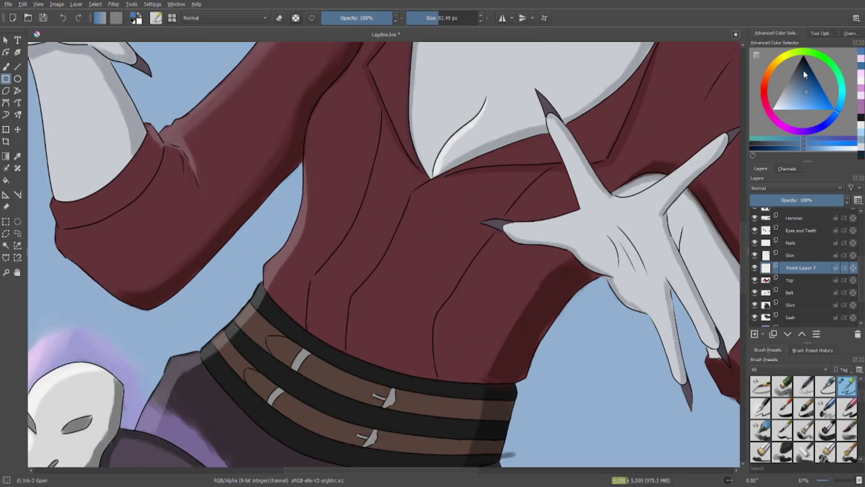
Set up the freehand brush in black at 3.15 px, testing a short stroke on the bodice and undoing it.
left_click(803, 55)
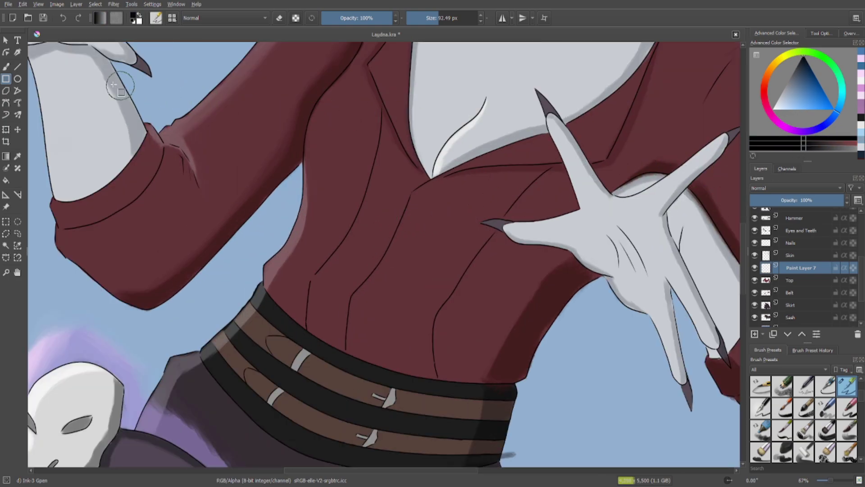
left_click(6, 67)
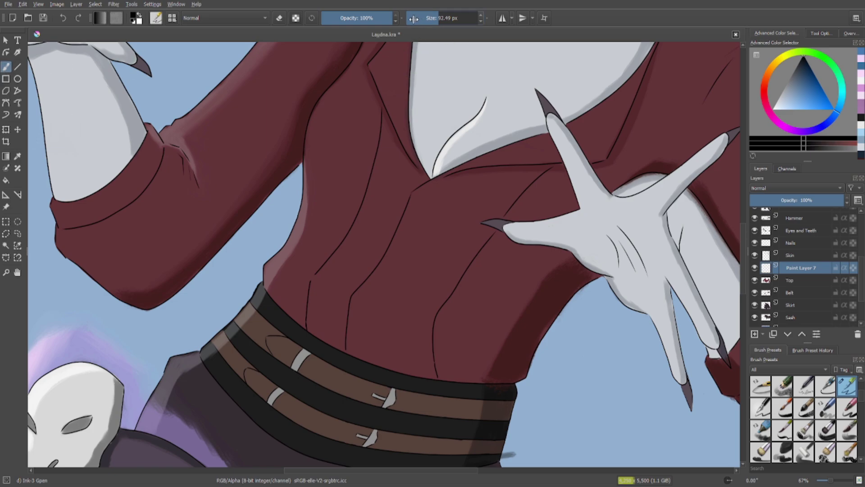
left_click(419, 19)
left_click(417, 18)
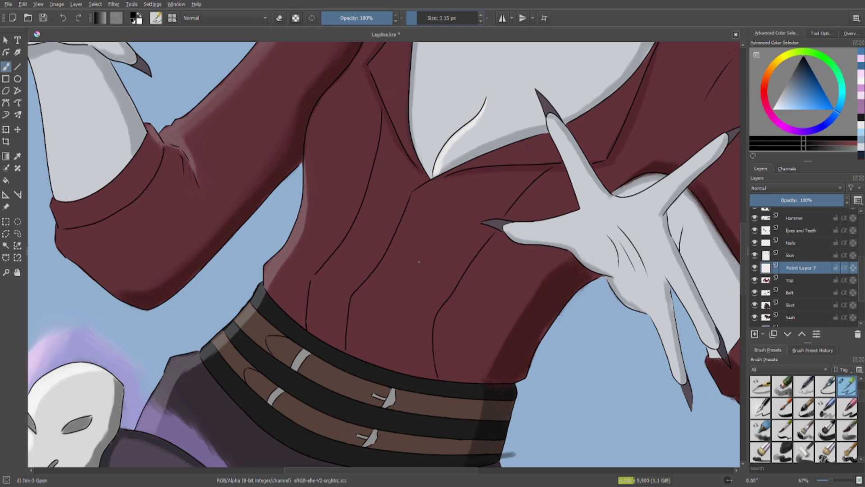
left_click(418, 19)
left_click_drag(388, 130, 385, 143)
left_click(60, 18)
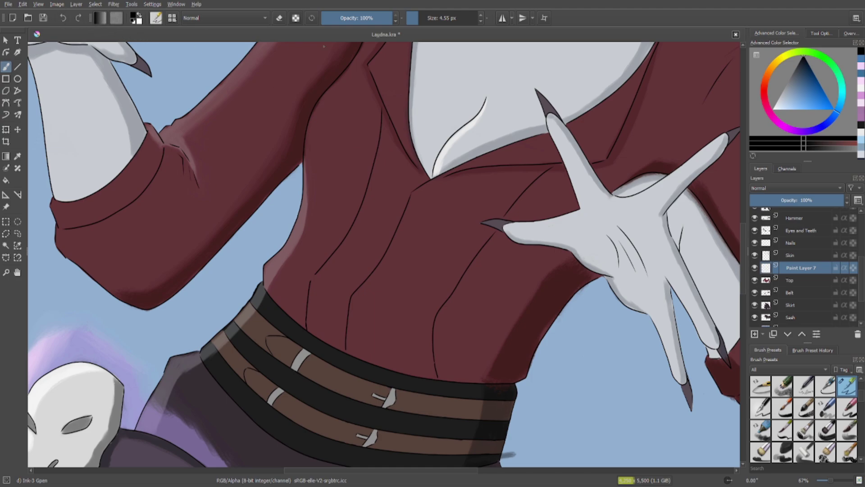
left_click_drag(418, 18, 418, 18)
Set the brush smoothing to Stabilizer.
left_click(819, 33)
left_click(811, 56)
left_click(804, 83)
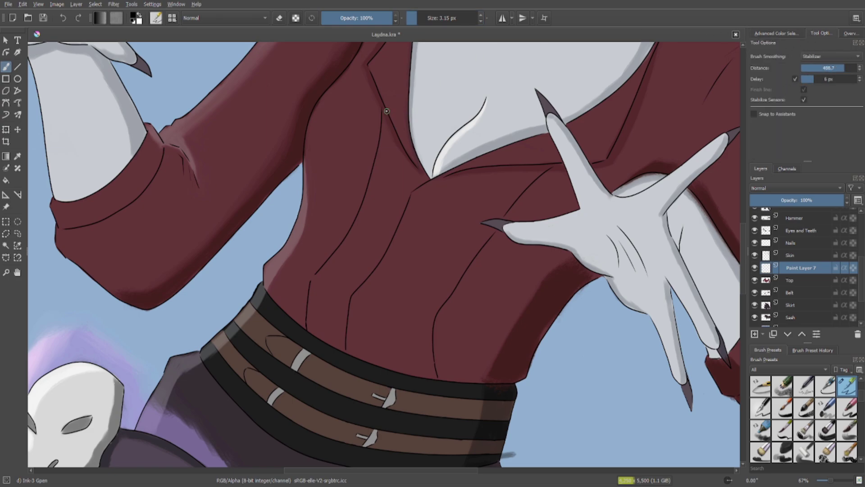
Try a stabilized line beside the bodice's left seam, and undo it together with the added paint layer.
mouse_move(387, 110)
left_mouse_down()
mouse_move(372, 198)
mouse_move(342, 250)
mouse_move(292, 128)
mouse_move(91, 31)
left_mouse_up()
key("ctrl+z")
key("ctrl+z")
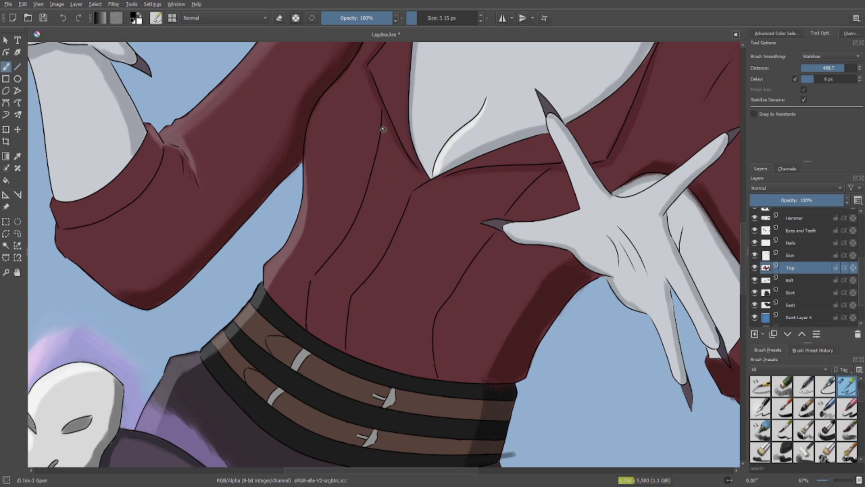
Try to draw a second line parallel to the bodice's left seam directly on the Top layer.
mouse_move(388, 117)
left_mouse_down()
mouse_move(374, 190)
mouse_move(329, 271)
mouse_move(325, 250)
mouse_move(88, 54)
mouse_move(69, 23)
left_mouse_up()
left_click(62, 19)
left_click_drag(388, 116, 374, 213)
left_click(63, 18)
mouse_move(387, 116)
left_mouse_down()
mouse_move(387, 133)
mouse_move(363, 162)
mouse_move(380, 169)
left_mouse_up()
left_click(63, 18)
mouse_move(389, 119)
left_mouse_down()
mouse_move(366, 229)
mouse_move(326, 278)
left_mouse_up()
Retry the parallel line at closer zoom, from the collar edge down to the bend in the left seam.
scroll(300, 176, "up", 1)
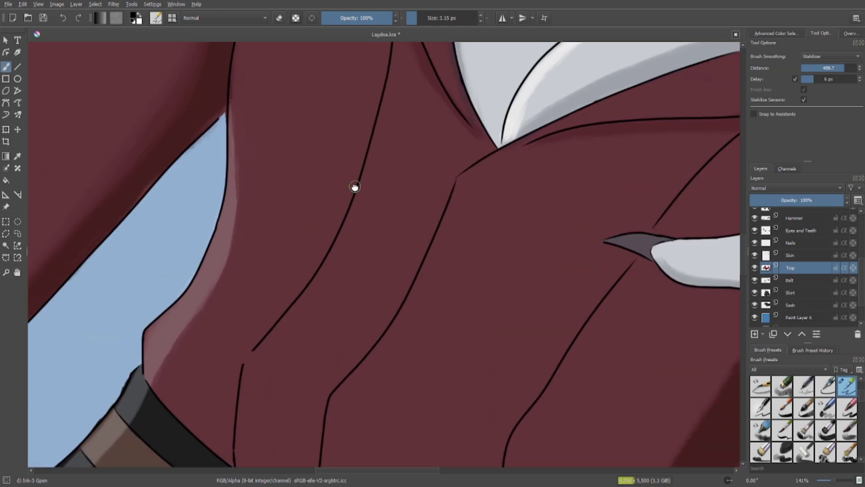
mouse_move(353, 188)
left_mouse_down()
mouse_move(321, 193)
mouse_move(328, 192)
left_mouse_up()
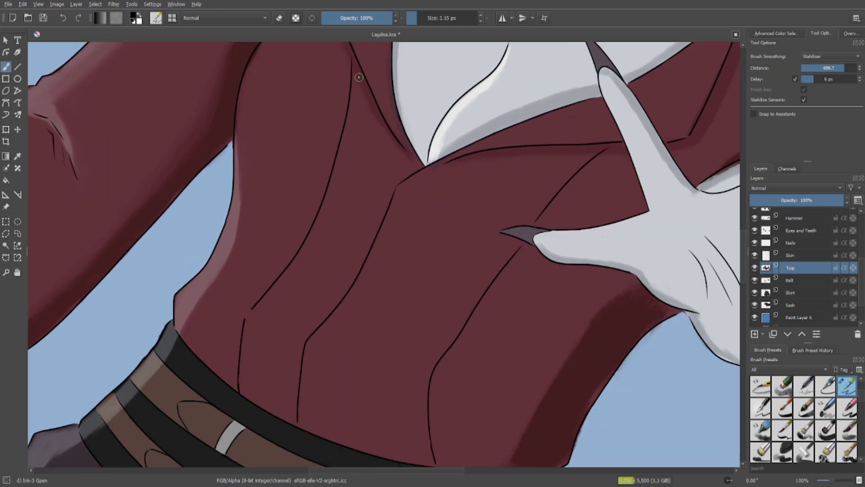
mouse_move(363, 70)
left_mouse_down()
mouse_move(275, 302)
mouse_move(255, 327)
left_mouse_up()
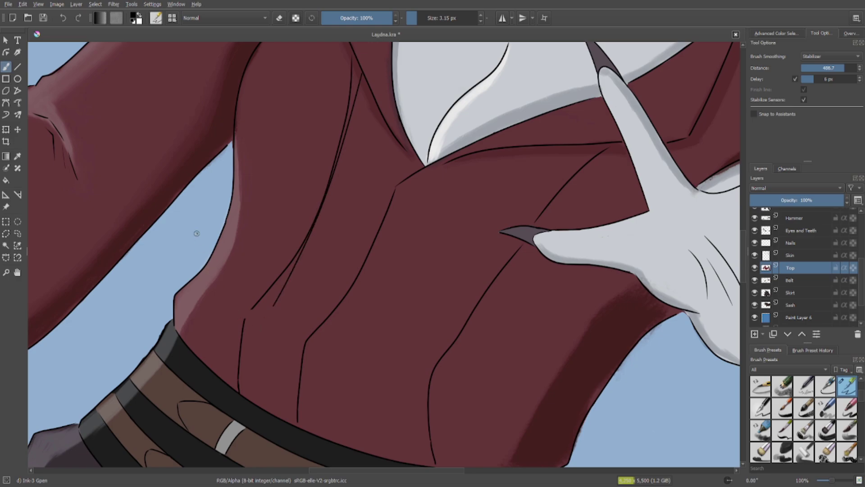
left_click(63, 18)
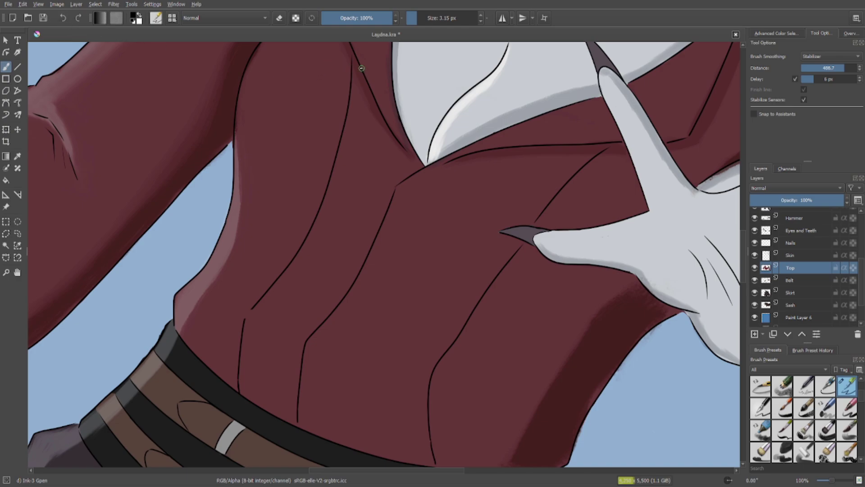
mouse_move(361, 68)
left_mouse_down()
mouse_move(353, 126)
mouse_move(307, 259)
mouse_move(249, 333)
left_mouse_up()
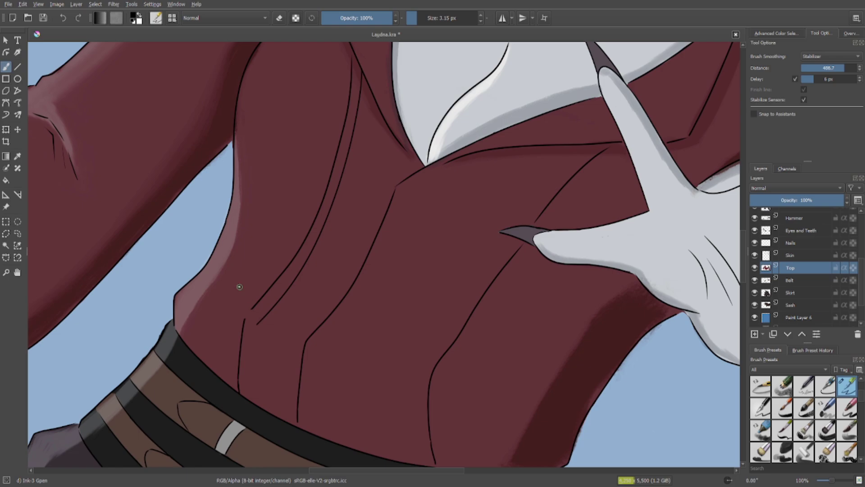
left_click(63, 17)
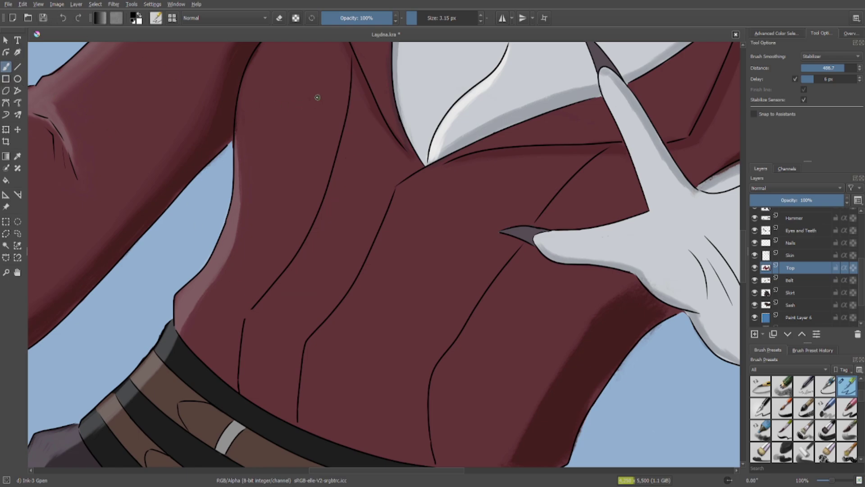
Draw a black line parallel to the left bodice seam on the Top layer, from the collar past the bend to the belt.
mouse_move(360, 93)
left_mouse_down()
mouse_move(316, 241)
mouse_move(245, 331)
mouse_move(255, 329)
mouse_move(240, 403)
left_mouse_up()
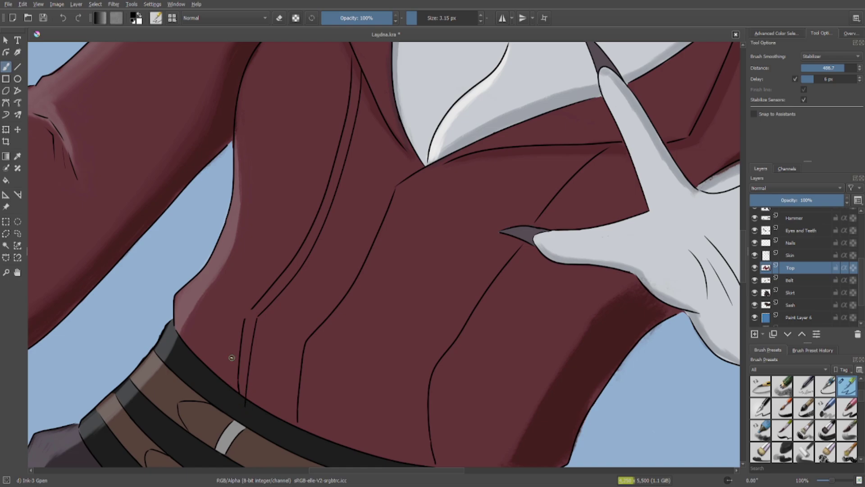
left_click(65, 20)
left_click_drag(256, 322, 245, 406)
Try to draw a second line parallel to the bodice's right seam on the Top layer, starting at the neckline and continuing below the nail.
scroll(409, 327, "right", 5)
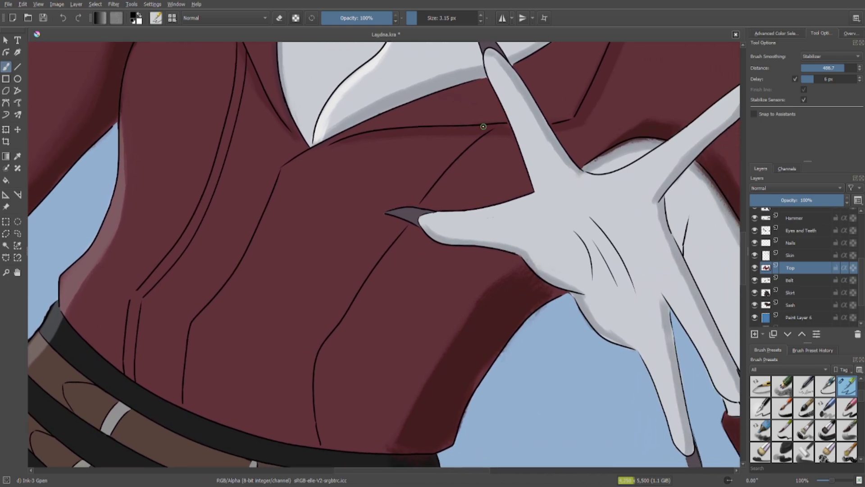
mouse_move(485, 126)
left_mouse_down()
mouse_move(391, 223)
mouse_move(345, 253)
mouse_move(333, 311)
left_mouse_up()
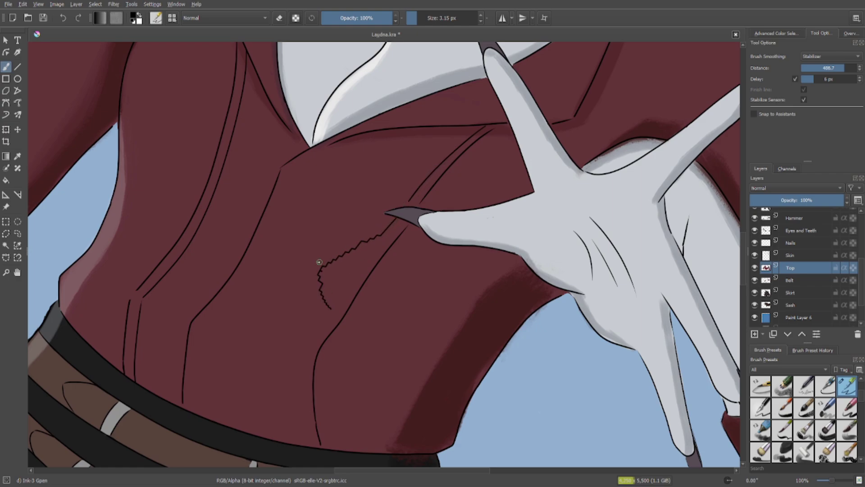
left_click(62, 19)
mouse_move(396, 218)
left_mouse_down()
mouse_move(305, 362)
mouse_move(302, 427)
left_mouse_up()
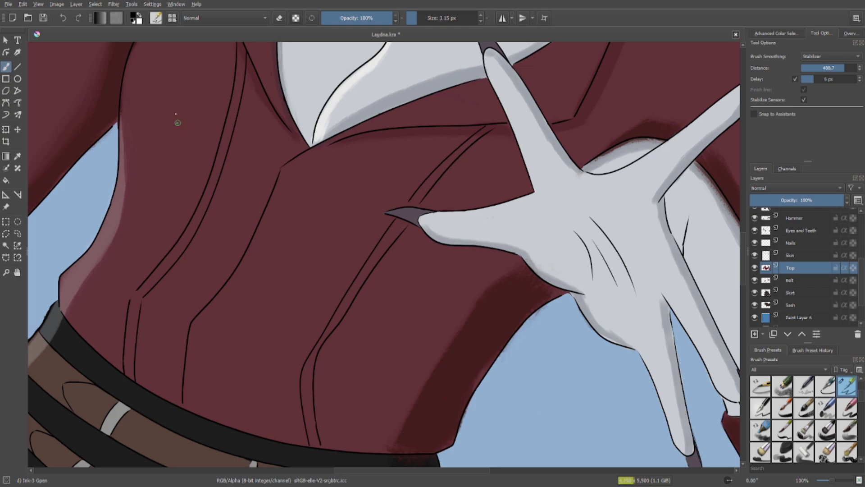
left_click(63, 19)
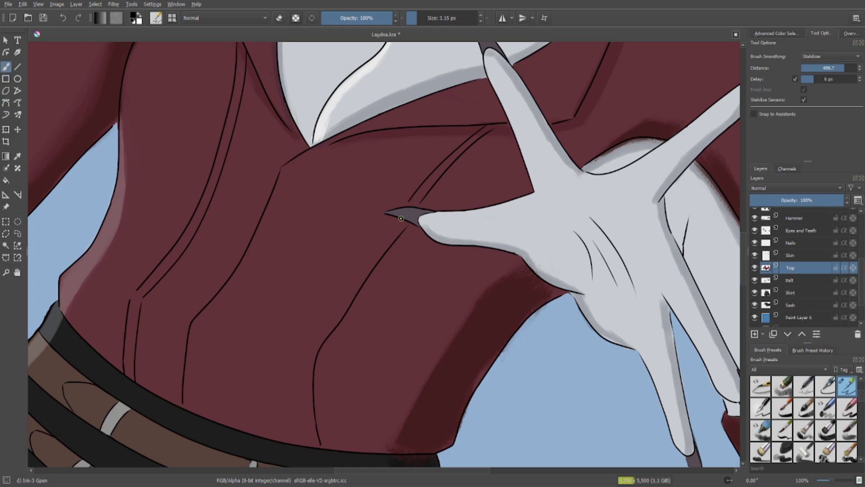
Retry the parallel line beside the right seam's lower part, from below the nail past the bend to the belt.
left_click_drag(393, 227, 309, 351)
left_click(62, 18)
left_click_drag(399, 219, 327, 311)
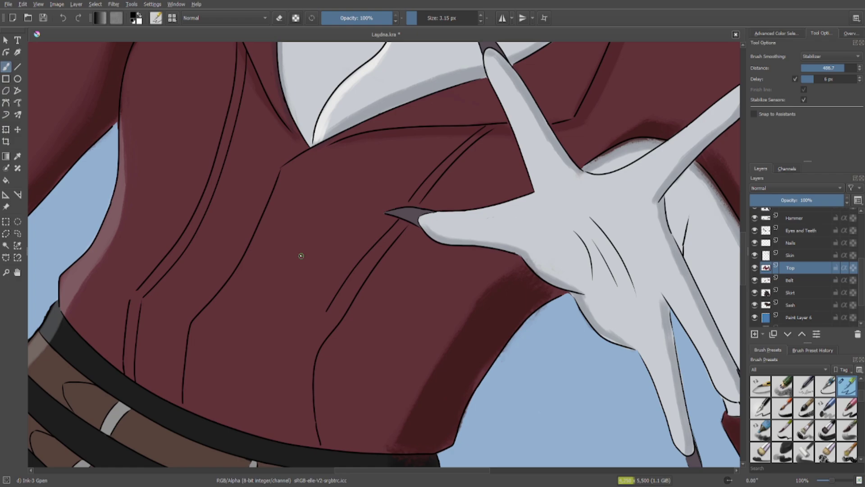
left_click(63, 18)
mouse_move(388, 233)
left_mouse_down()
mouse_move(306, 354)
mouse_move(301, 418)
mouse_move(310, 443)
left_mouse_up()
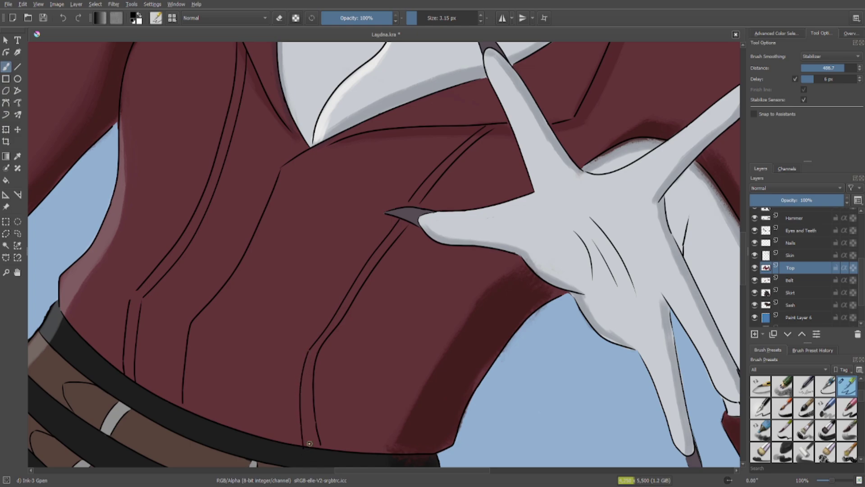
Undo the last stroke, try the short parallel line between the right seam's bend and the belt, and review the whole bodice.
left_click(62, 19)
mouse_move(309, 351)
left_mouse_down()
mouse_move(302, 398)
mouse_move(310, 442)
left_mouse_up()
scroll(292, 329, "up", 2)
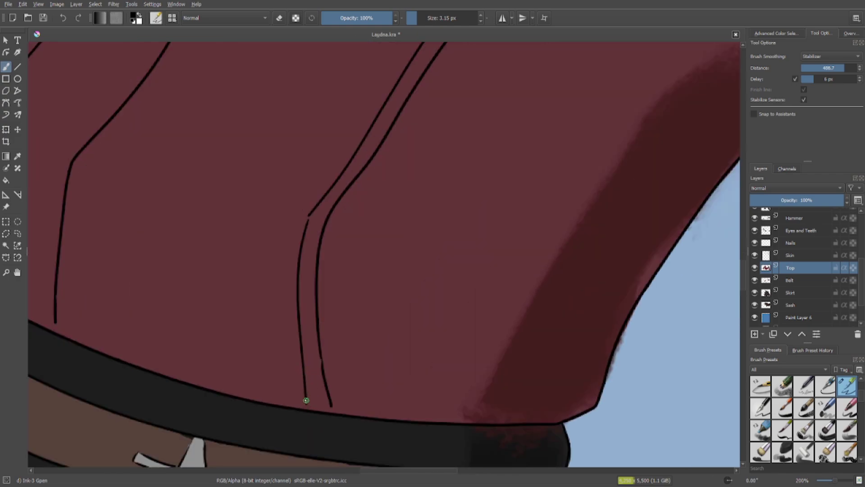
scroll(222, 154, "down", 1)
scroll(222, 154, "down", 3)
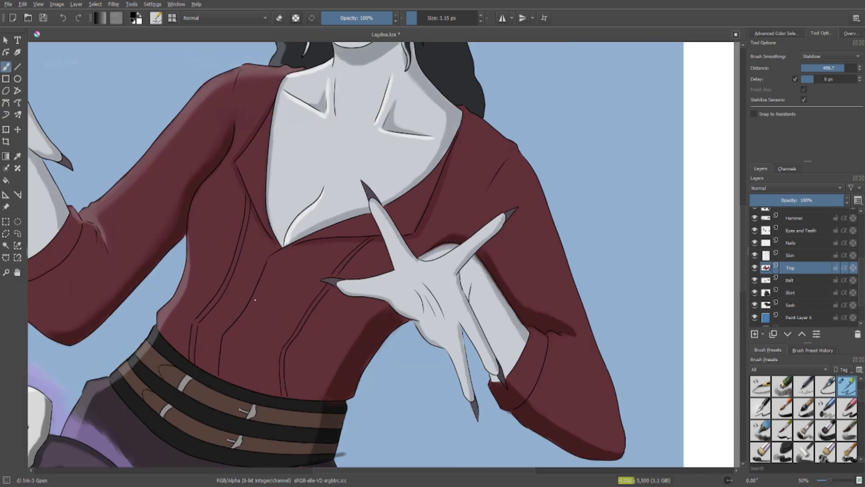
scroll(216, 288, "down", 2)
left_click_drag(205, 286, 287, 272)
scroll(286, 272, "up", 1)
scroll(287, 271, "up", 1)
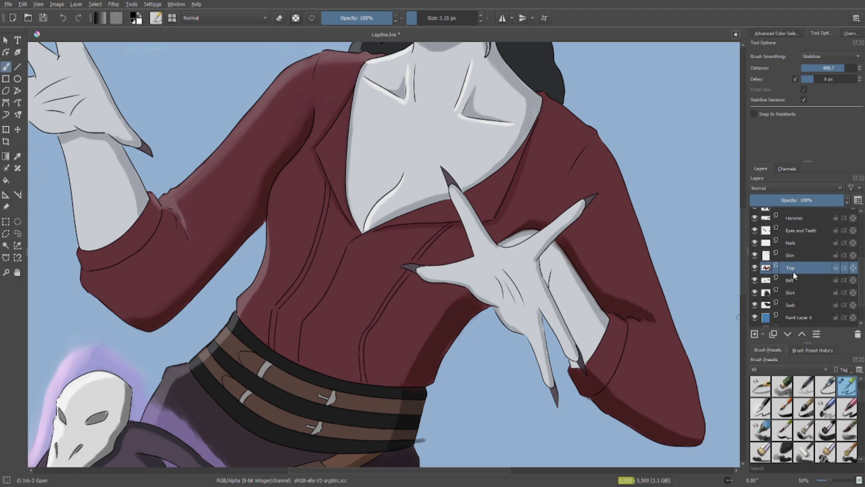
Toggle the Top layer's visibility and compare it with the Belt layer to check where the seam lines sit.
left_click(755, 267)
left_click(753, 267)
left_click(788, 280)
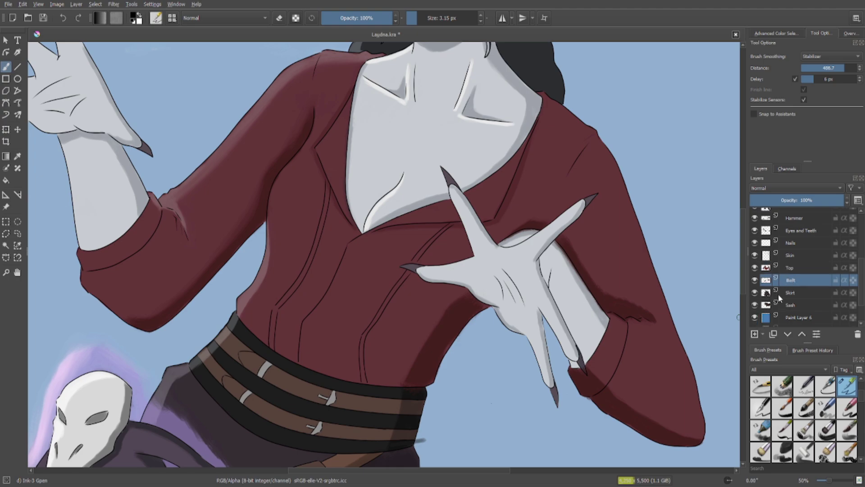
left_click(791, 271)
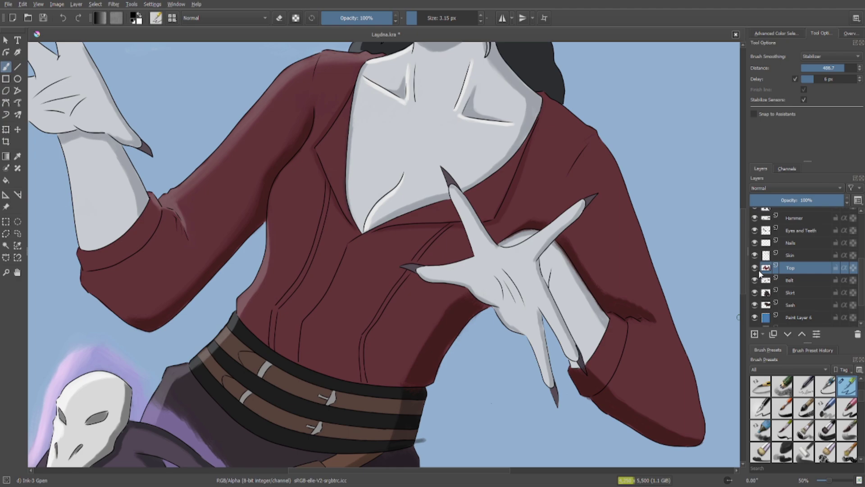
left_click(790, 280)
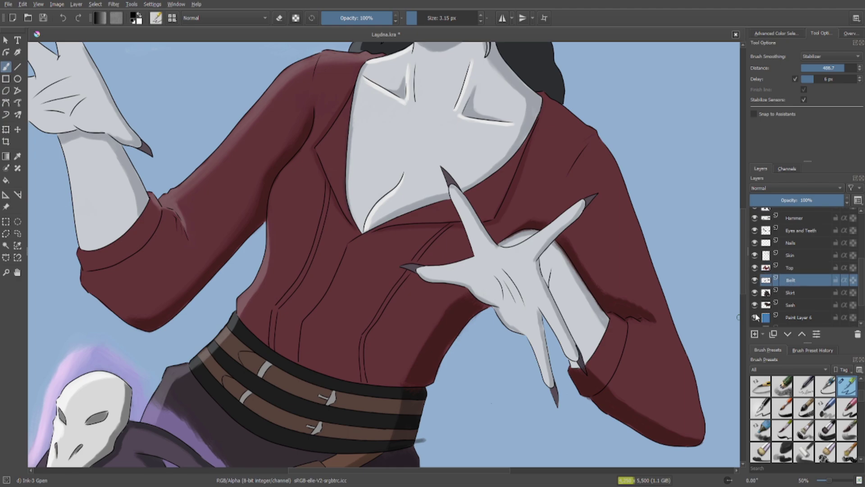
left_click(768, 272)
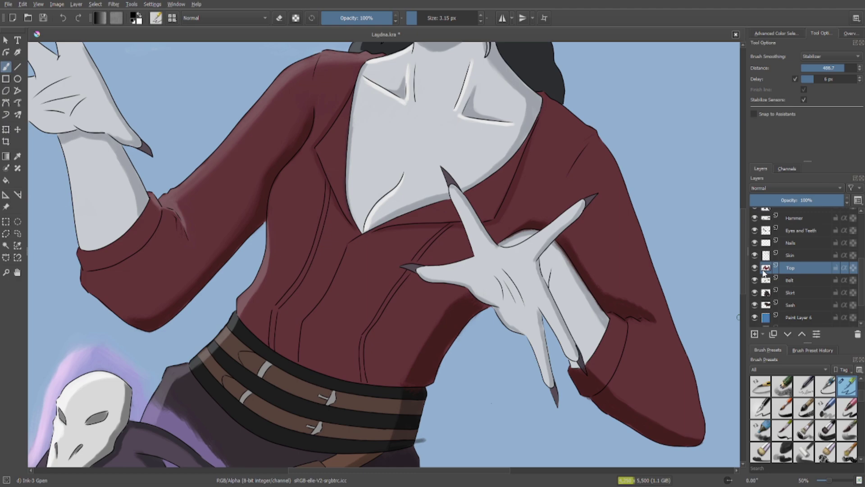
Undo the parallel seam lines drawn on the Top layer and add a new paint layer directly above it.
left_click(66, 18)
left_click(66, 18)
left_click(66, 18)
left_click(66, 18)
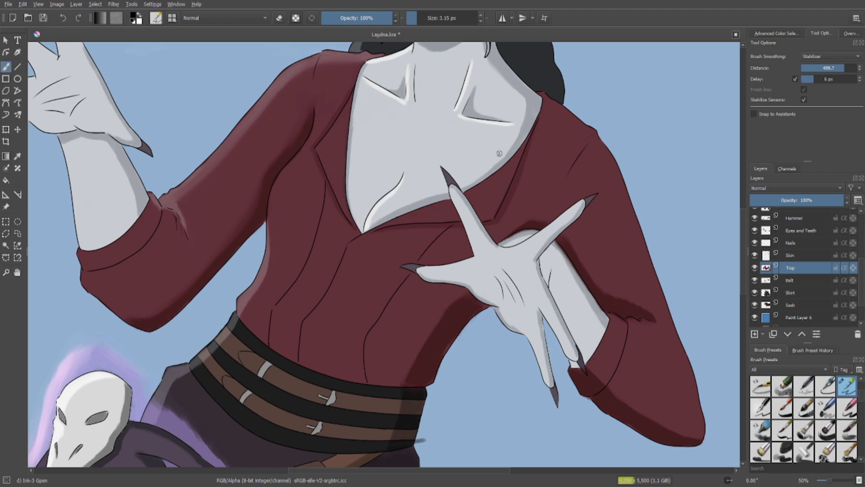
left_click(754, 334)
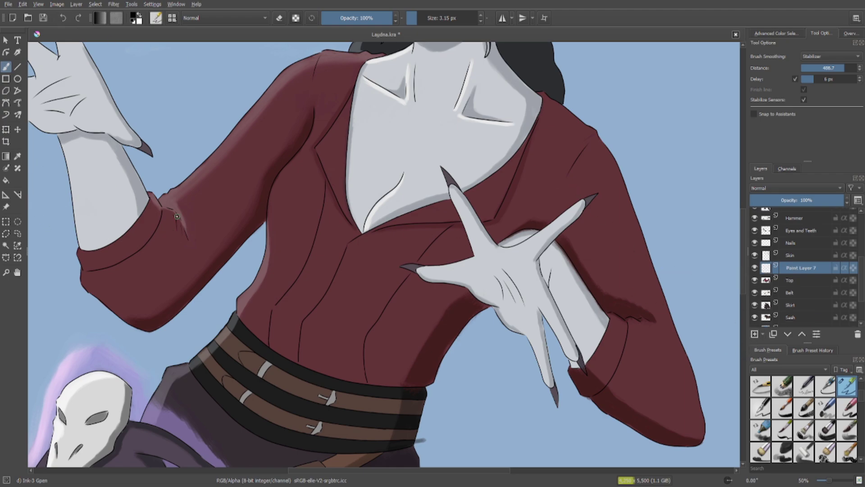
Try several parallel lines beside the bodice's left seam on the new paint layer, undoing each stroke.
scroll(221, 222, "up", 2)
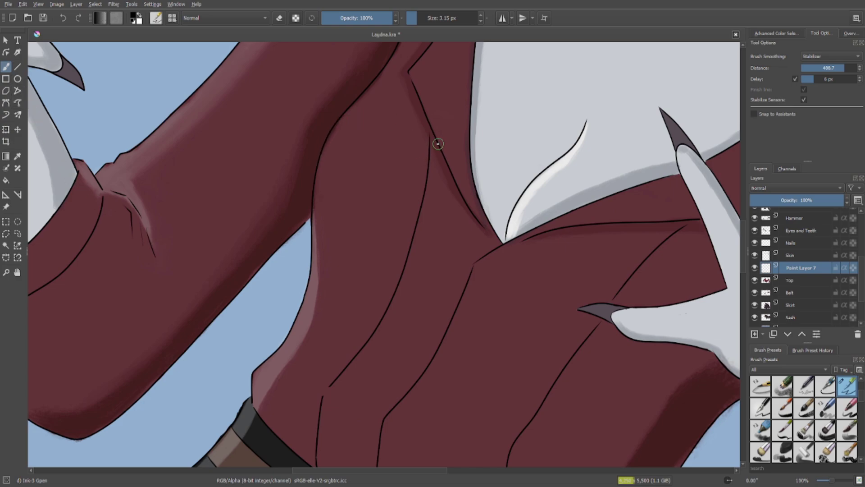
mouse_move(438, 144)
left_mouse_down()
mouse_move(426, 224)
mouse_move(388, 329)
mouse_move(332, 394)
left_mouse_up()
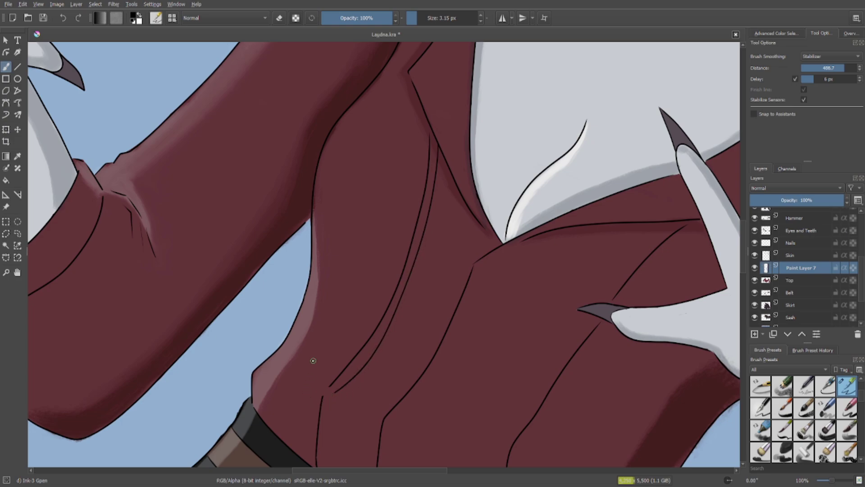
left_click_drag(349, 353, 306, 257)
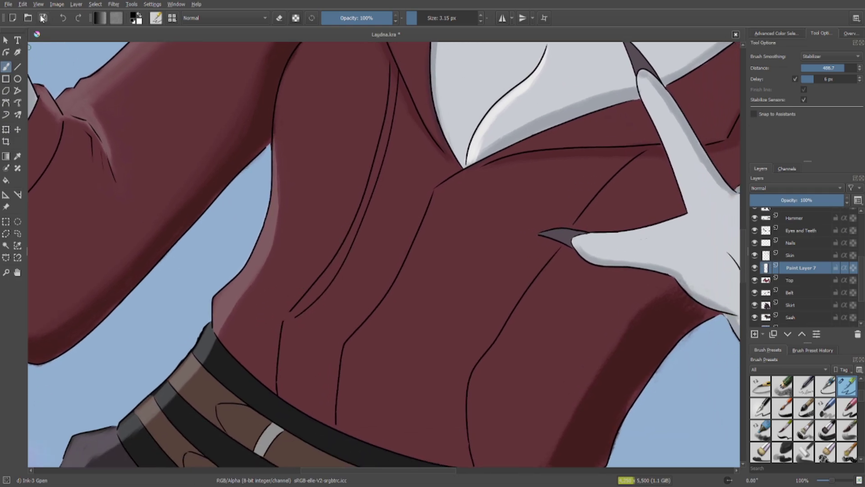
left_click(63, 18)
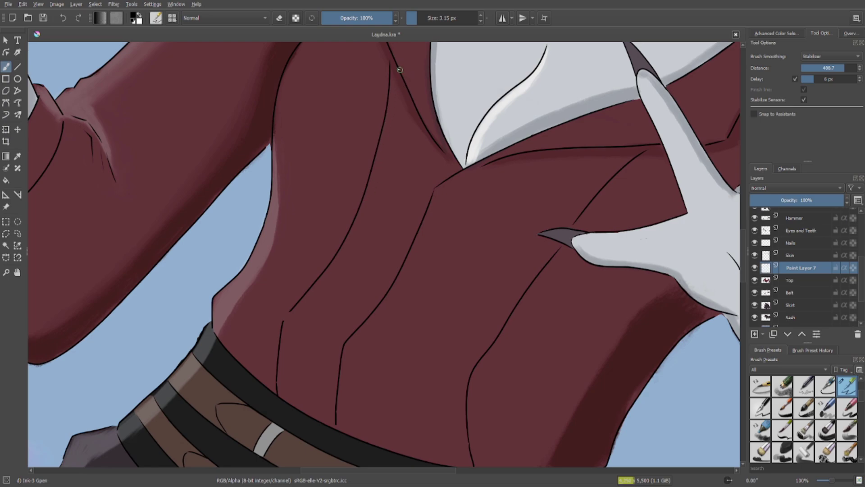
mouse_move(399, 78)
left_mouse_down()
mouse_move(367, 225)
mouse_move(291, 310)
left_mouse_up()
left_click(63, 18)
mouse_move(398, 69)
left_mouse_down()
mouse_move(383, 167)
mouse_move(344, 257)
mouse_move(332, 259)
left_mouse_up()
key("ctrl+z")
Retry the left seam's parallel line from the collar edge at closer zoom, and undo the strokes.
scroll(335, 203, "up", 1)
scroll(331, 215, "up", 2)
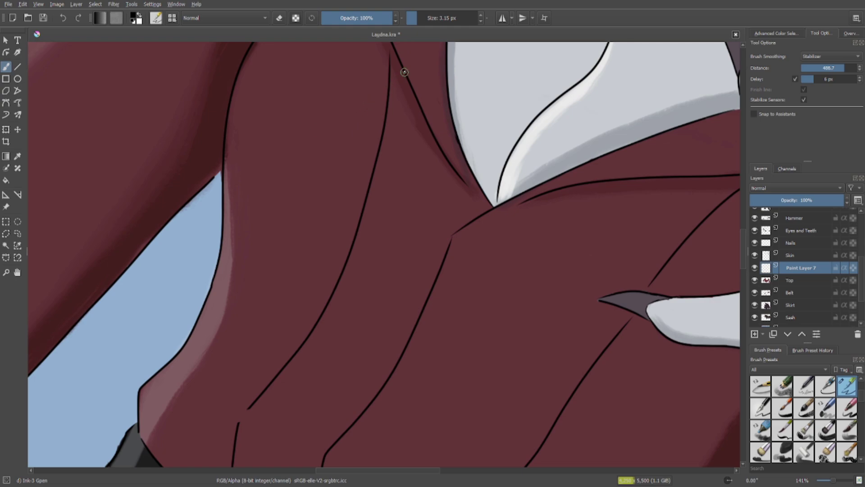
left_click_drag(401, 66, 367, 261)
left_click(66, 19)
left_click_drag(403, 76, 390, 158)
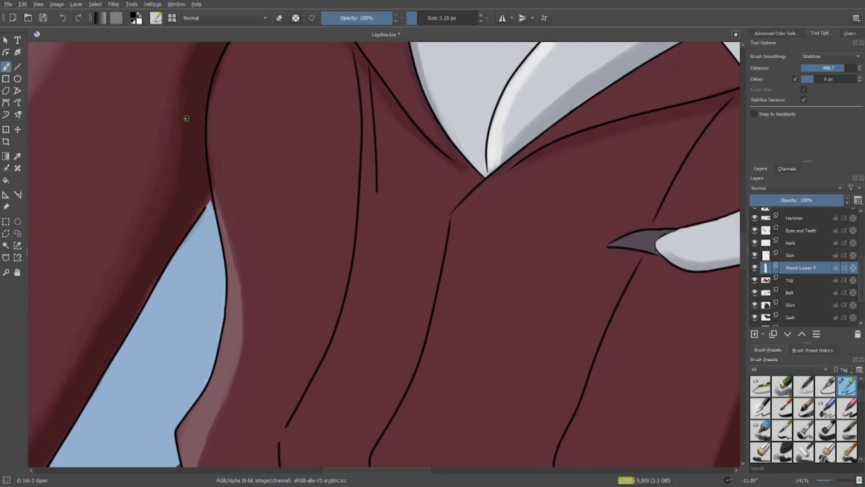
key("ctrl+z")
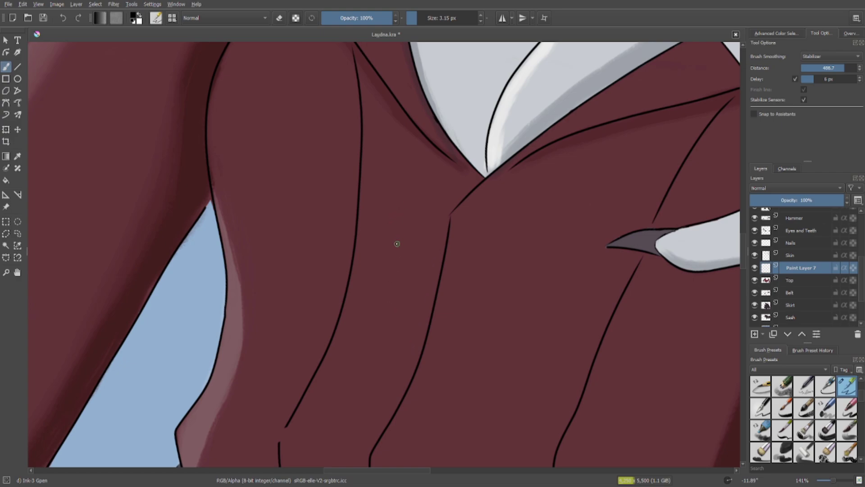
Reset the canvas rotation to 0° and draw a line parallel to the left seam from the collar edge to the bend on Paint Layer 7.
scroll(388, 251, "up", 1)
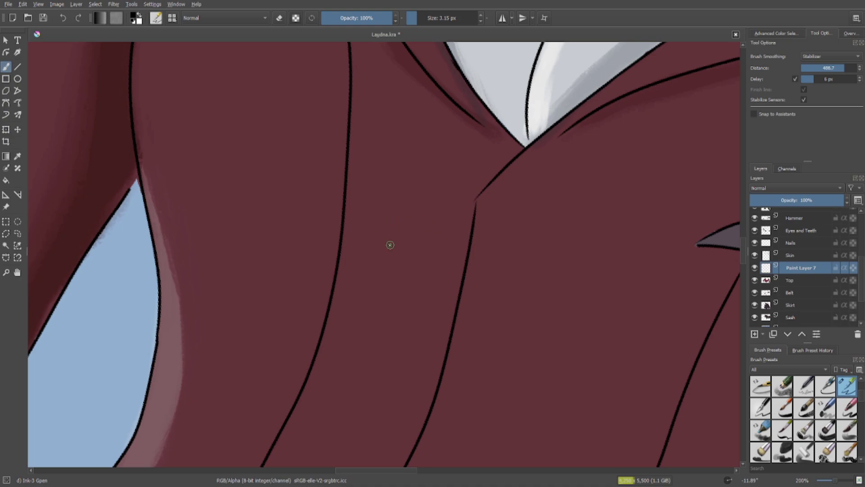
scroll(390, 245, "down", 1)
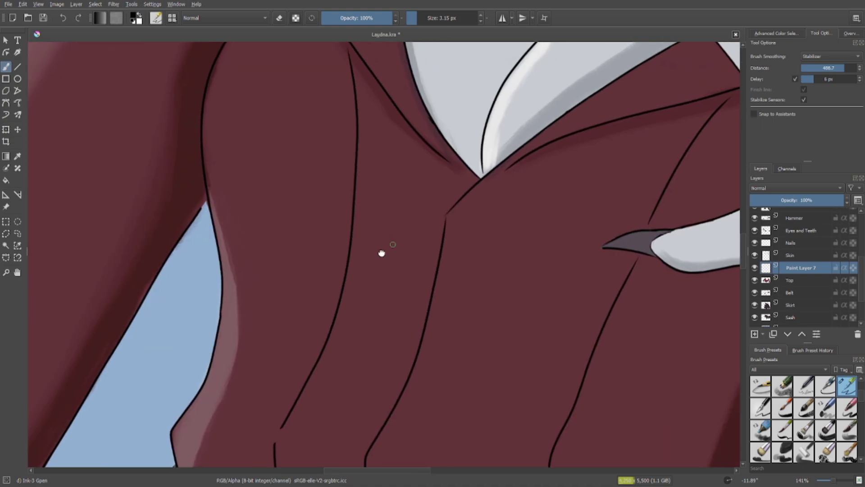
right_click(380, 268)
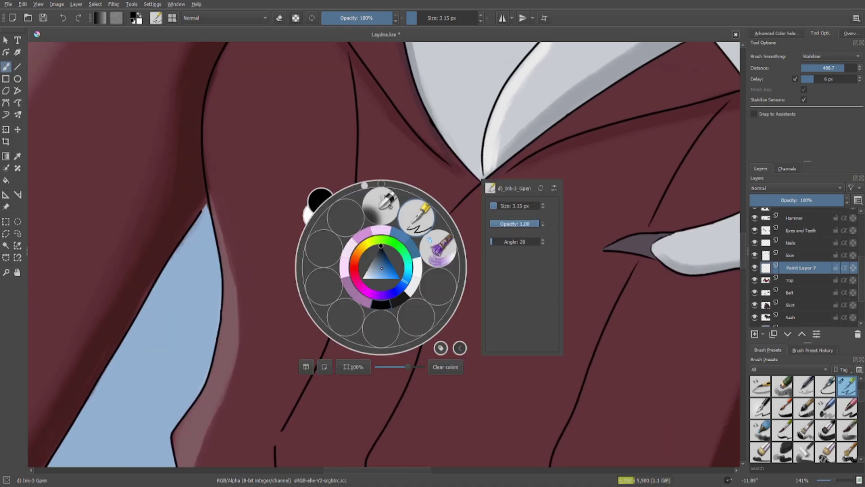
left_click(381, 185)
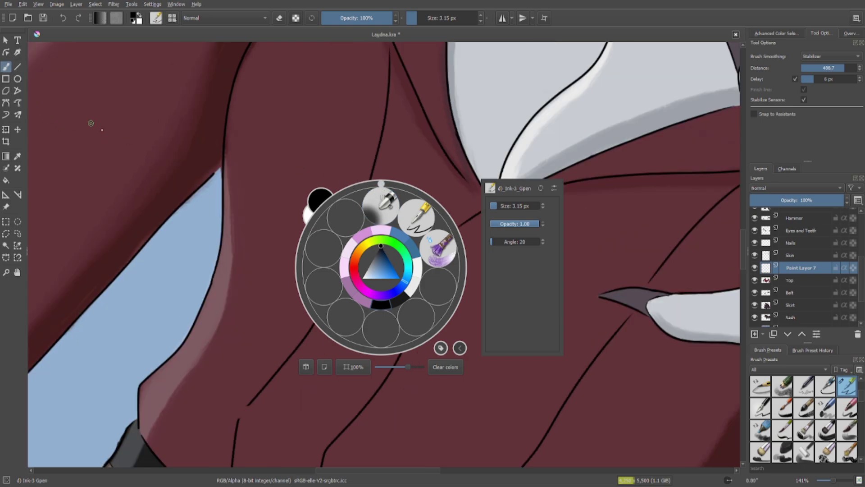
left_click(346, 152)
mouse_move(402, 74)
left_mouse_down()
mouse_move(401, 63)
mouse_move(388, 179)
mouse_move(367, 248)
mouse_move(308, 361)
mouse_move(257, 416)
left_mouse_up()
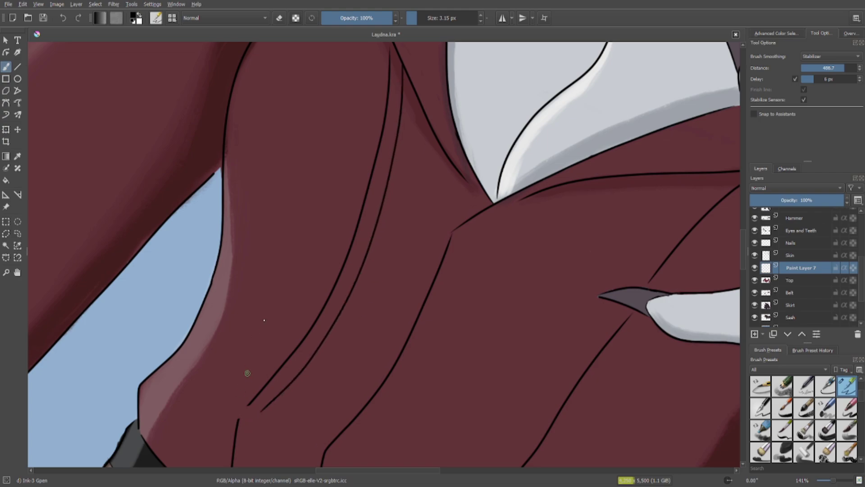
Draw the lower section of the left seam's parallel line, from the bend down to the belt.
mouse_move(248, 373)
left_mouse_down()
mouse_move(245, 198)
mouse_move(272, 360)
mouse_move(233, 281)
mouse_move(224, 295)
mouse_move(240, 293)
mouse_move(242, 278)
mouse_move(276, 345)
mouse_move(278, 307)
mouse_move(290, 289)
mouse_move(303, 299)
mouse_move(299, 294)
left_mouse_up()
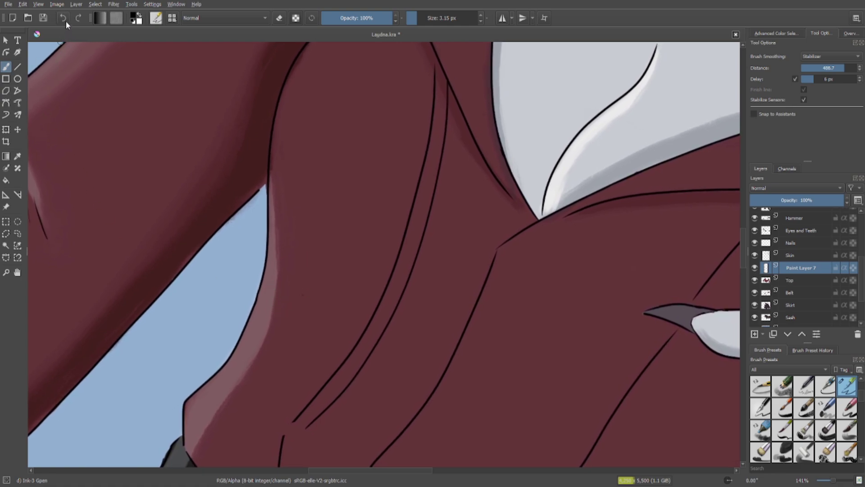
left_click_drag(284, 353, 313, 183)
scroll(322, 301, "up", 1)
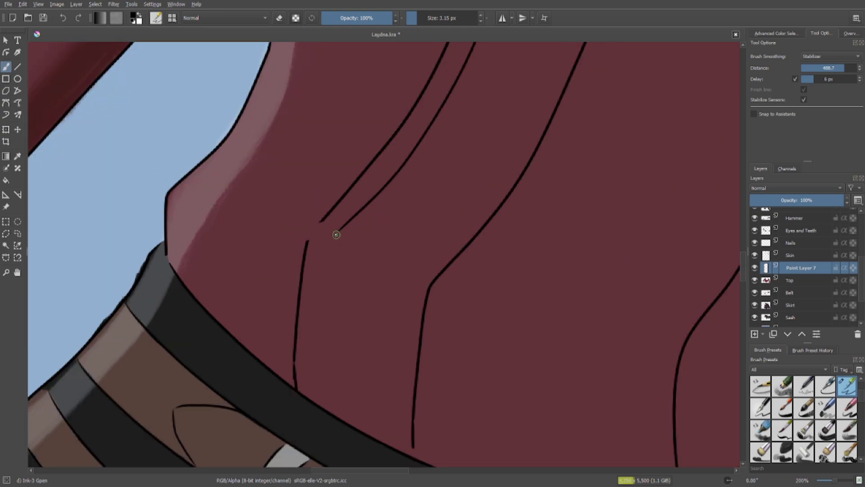
mouse_move(335, 236)
left_mouse_down()
mouse_move(322, 276)
mouse_move(316, 412)
left_mouse_up()
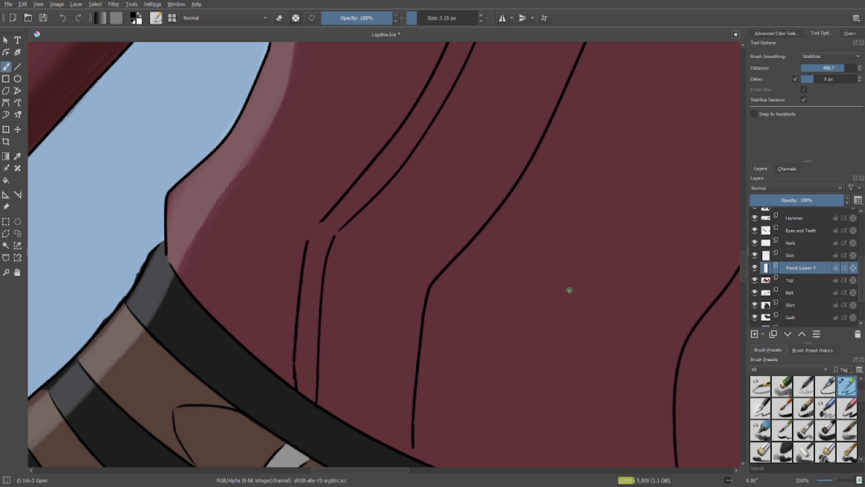
Draw a line parallel to the bodice's right seam from the neckline down to the nail, undoing the first attempt.
left_click_drag(569, 290, 273, 374)
scroll(298, 255, "down", 2)
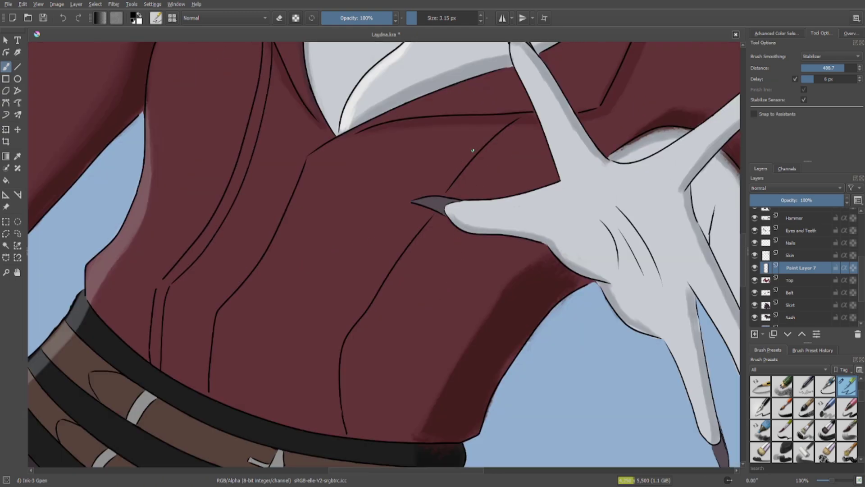
mouse_move(511, 115)
left_mouse_down()
mouse_move(473, 142)
mouse_move(396, 236)
left_mouse_up()
left_click(64, 20)
left_click(64, 20)
mouse_move(505, 118)
left_mouse_down()
mouse_move(469, 148)
mouse_move(398, 240)
left_mouse_up()
Continue the right seam's parallel line from below the nail to the bend, and redraw its last section down to the belt.
mouse_move(425, 209)
left_mouse_down()
mouse_move(329, 344)
mouse_move(330, 403)
left_mouse_up()
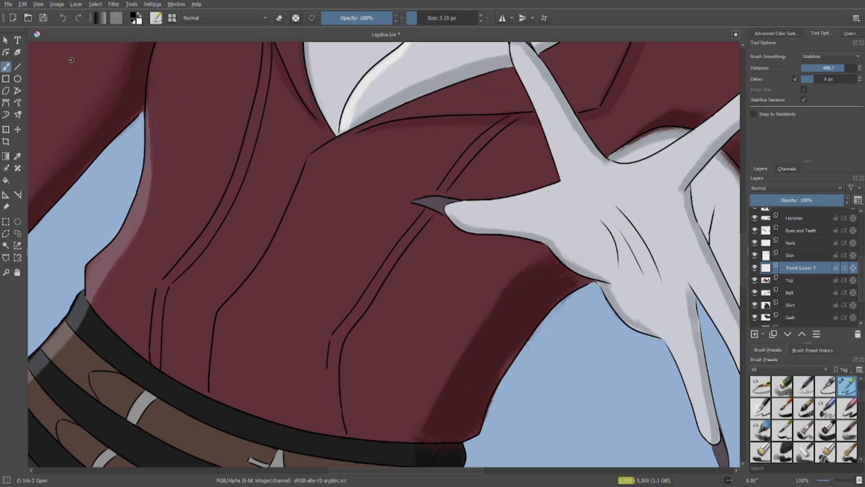
left_click(61, 19)
left_click_drag(330, 338, 334, 433)
scroll(290, 261, "down", 1)
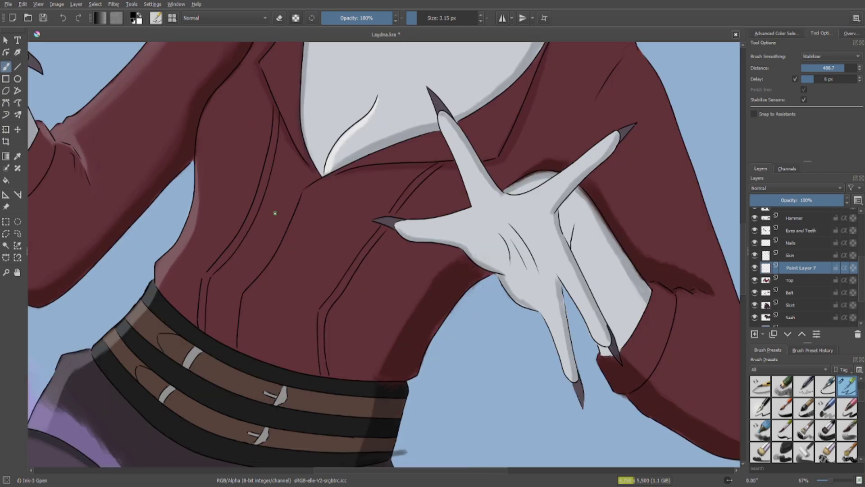
scroll(275, 213, "down", 3)
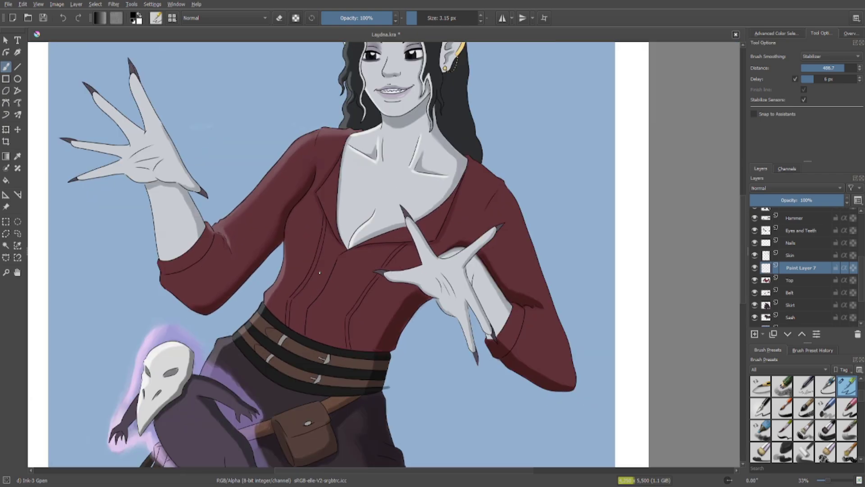
scroll(291, 282, "up", 5)
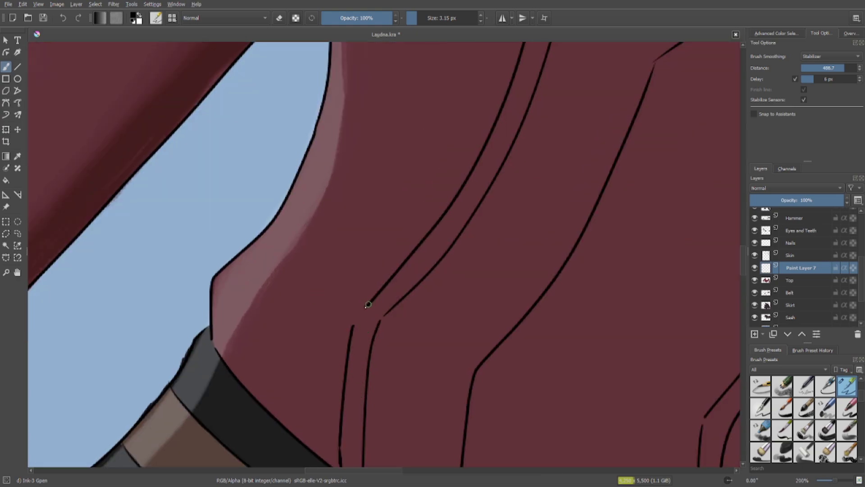
Close the gaps at the bends of the left and right double seams by joining their upper and lower line sections.
left_click_drag(364, 309, 347, 342)
left_click_drag(386, 314, 377, 330)
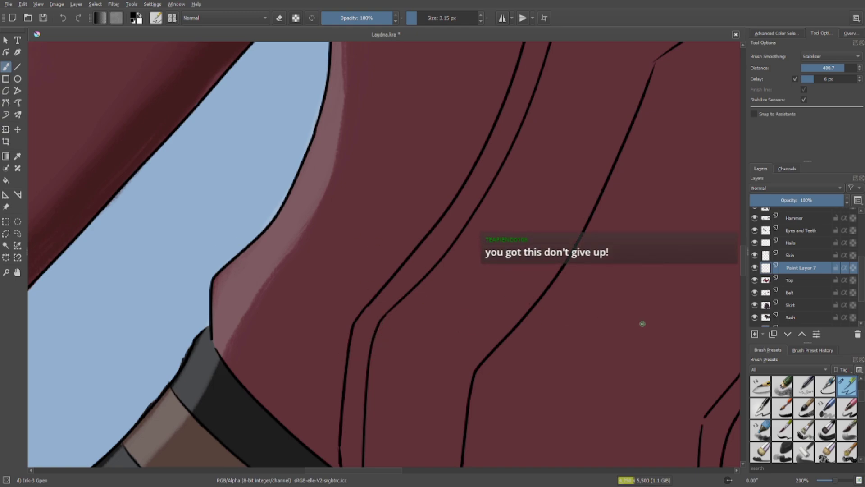
left_click_drag(642, 323, 397, 218)
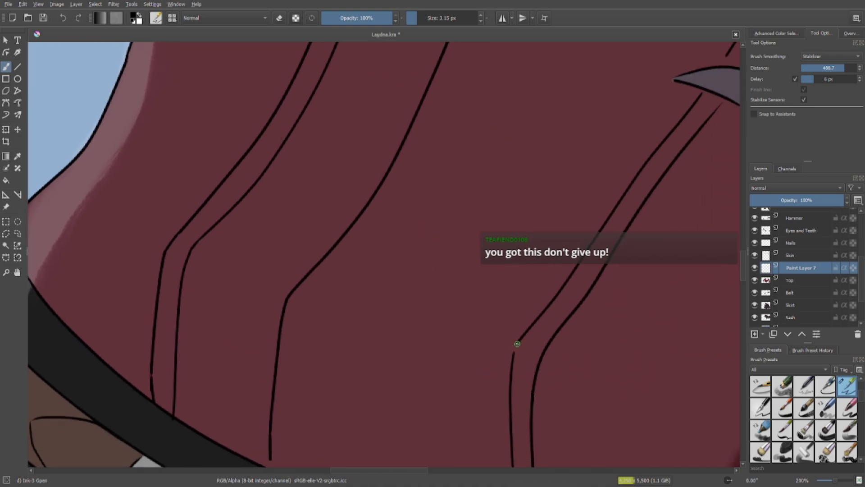
left_click_drag(516, 345, 511, 355)
left_click(60, 21)
scroll(513, 347, "up", 2)
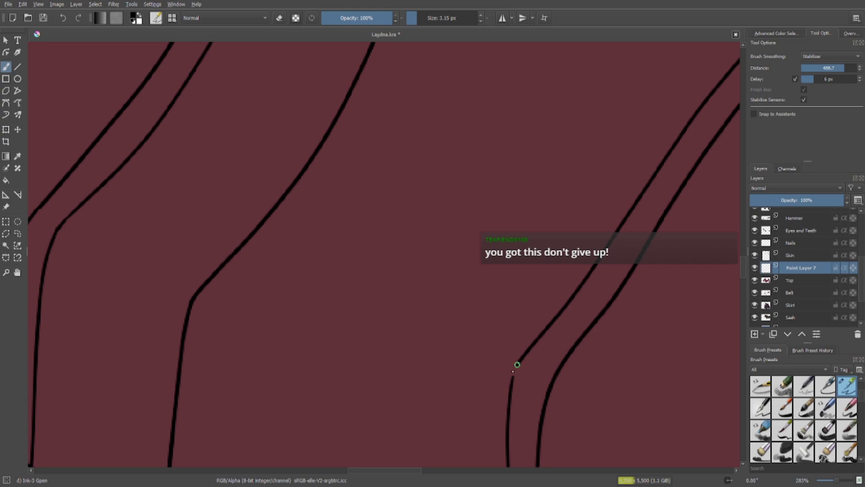
scroll(470, 329, "down", 3)
scroll(503, 362, "up", 2)
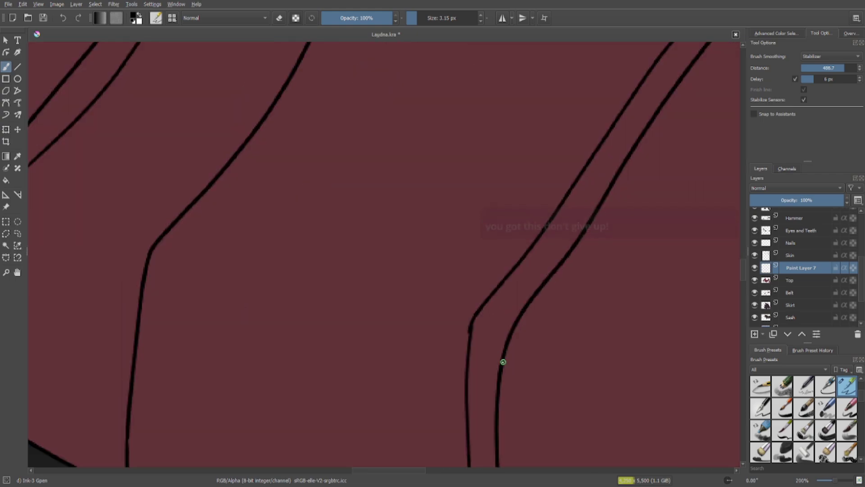
scroll(504, 362, "up", 4)
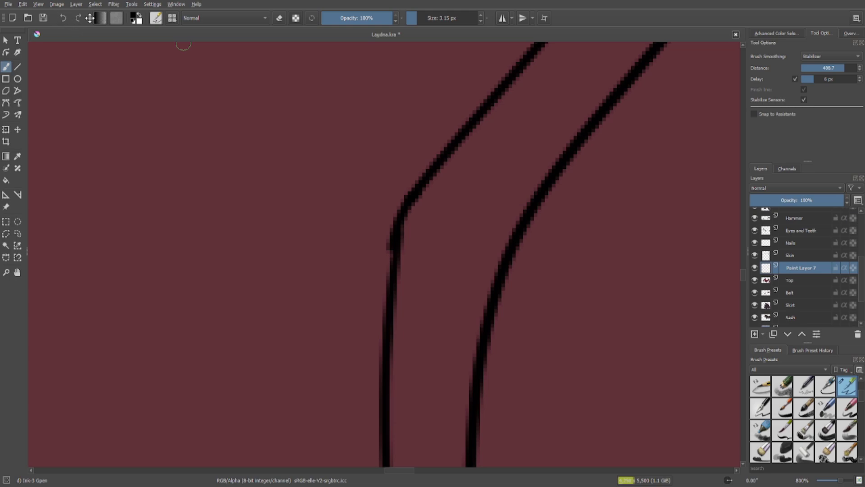
Erase the small bump on the outer line at the right seam's bend.
left_click(277, 19)
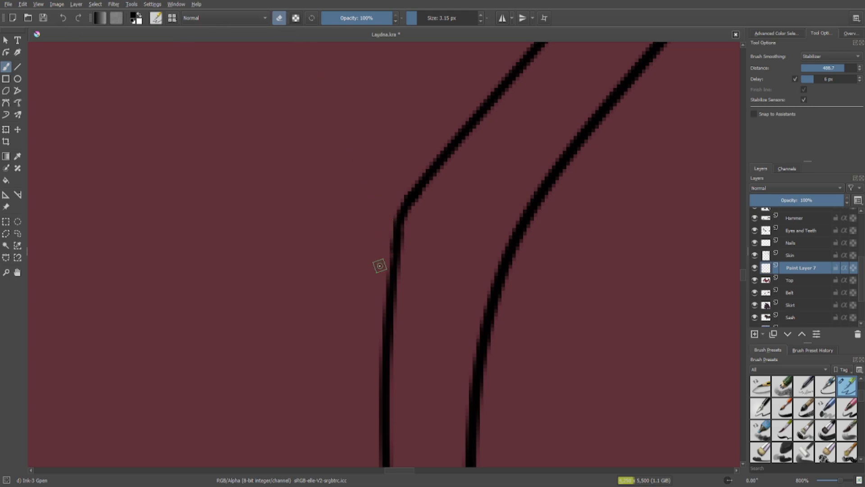
scroll(395, 236, "down", 1)
scroll(394, 233, "down", 7)
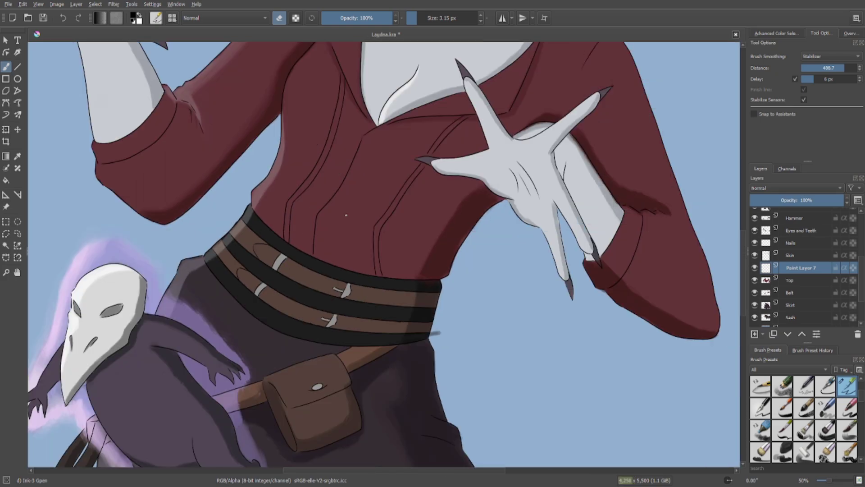
mouse_move(346, 213)
left_mouse_down()
mouse_move(364, 209)
mouse_move(409, 292)
left_mouse_up()
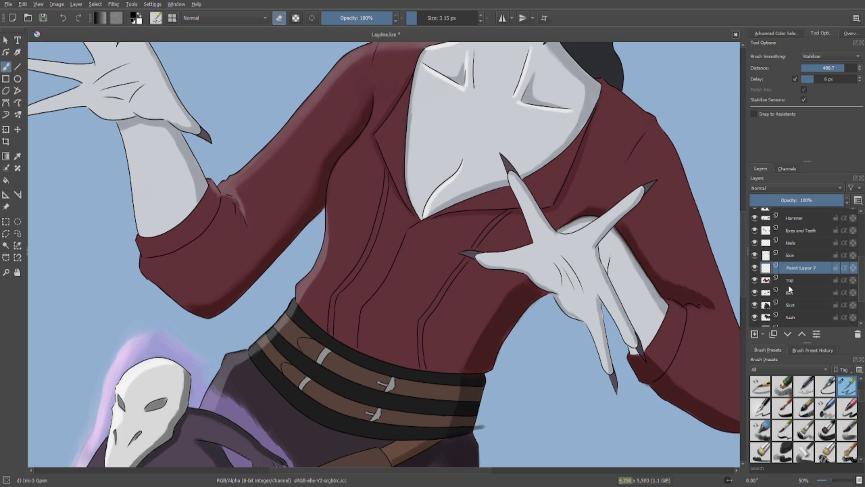
Add a new paint layer directly above the Top layer and set the Ink-3 Gpen brush size to 5.68 px for painting.
key("Insert")
right_click(454, 208)
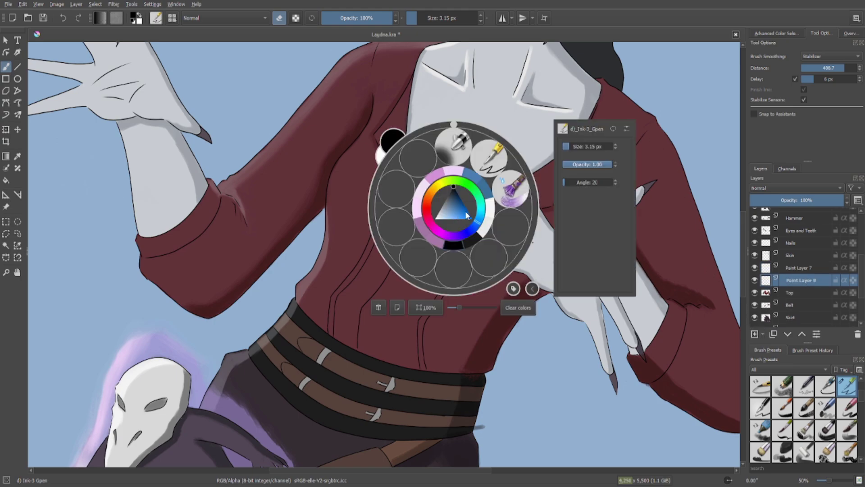
left_click(489, 158)
left_click(419, 19)
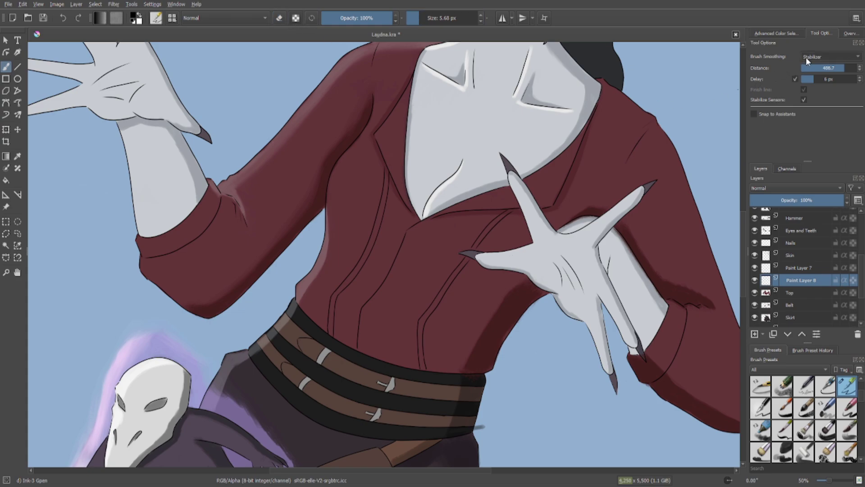
Choose a light golden-orange paint colour, undoing the stray stroke made while picking hues.
left_click(795, 32)
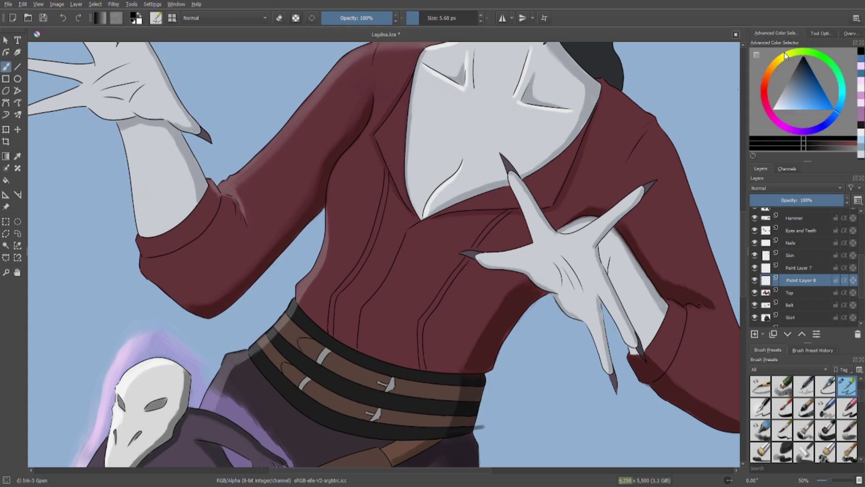
left_click(784, 55)
left_click_drag(800, 88, 801, 76)
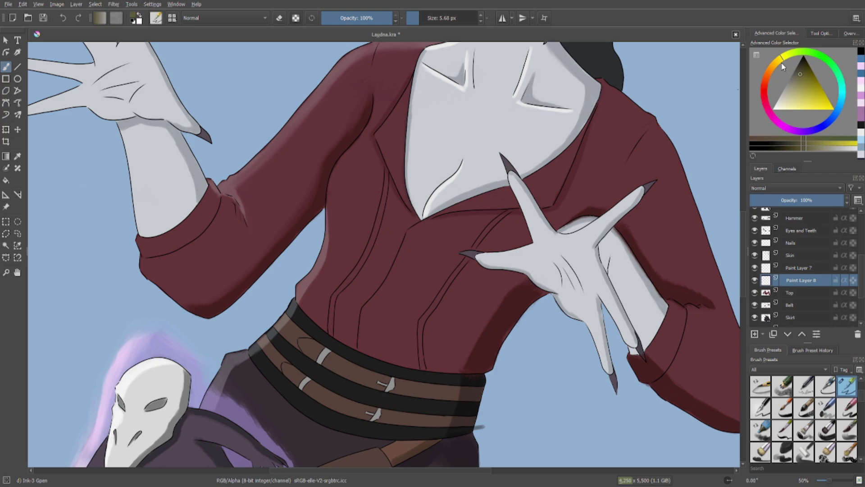
left_click(769, 114)
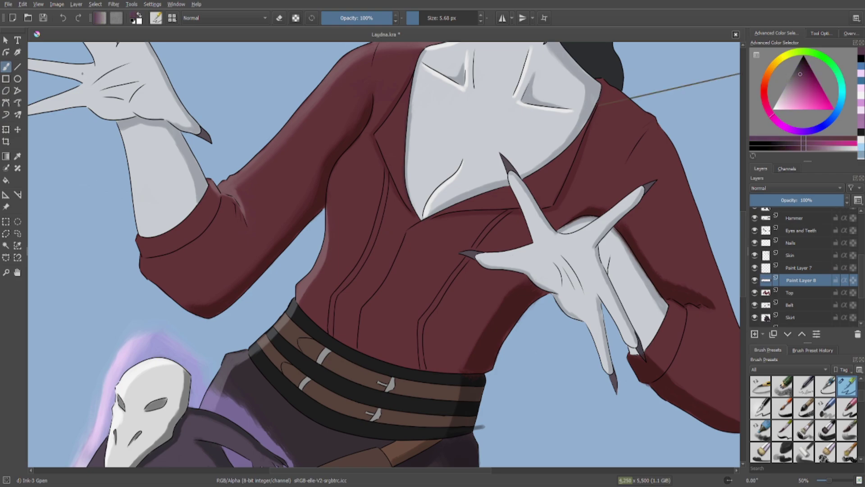
left_click(63, 18)
left_click(780, 60)
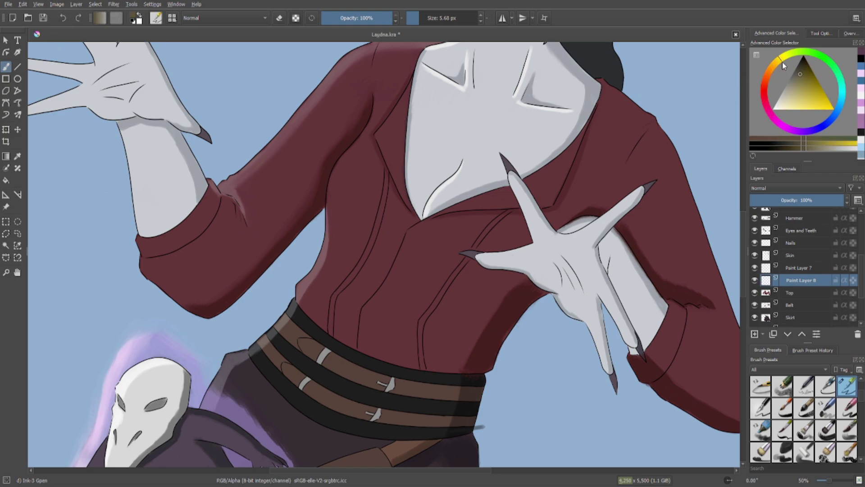
left_click(799, 85)
left_click_drag(782, 65, 801, 77)
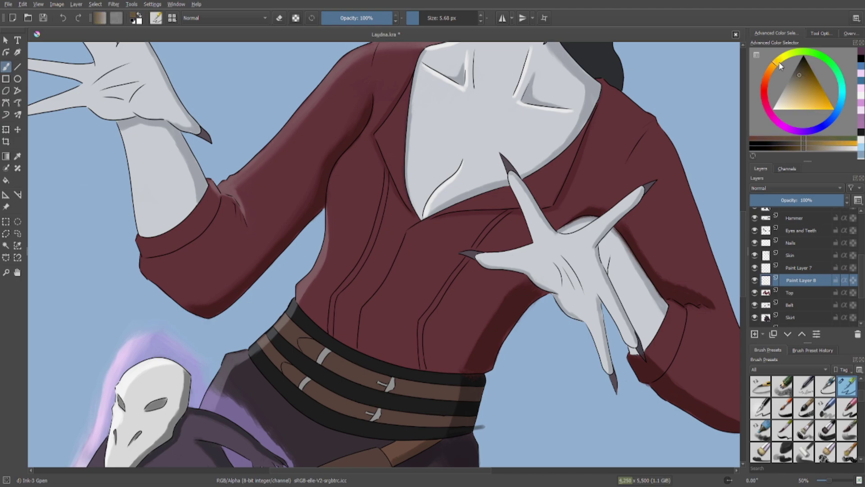
left_click(779, 61)
left_click(799, 91)
left_click(806, 85)
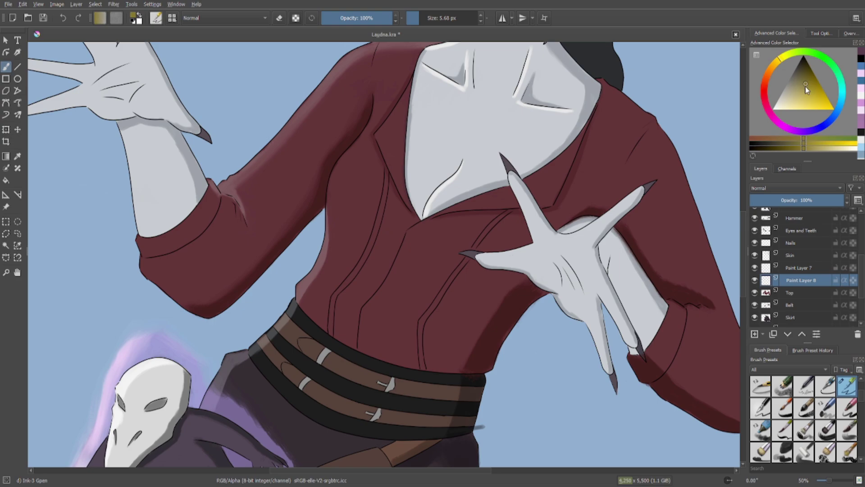
left_click(805, 86)
left_click(784, 56)
left_click_drag(783, 59, 774, 67)
left_click(807, 102)
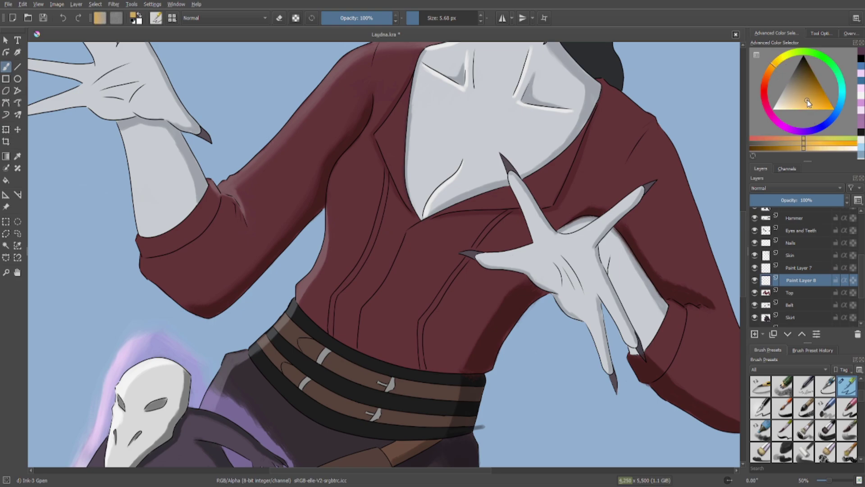
left_click_drag(808, 101, 804, 101)
Set the brush size to 13.09 px and paint gold between the left seam's double lines just below the collar edge.
scroll(106, 373, "up", 2)
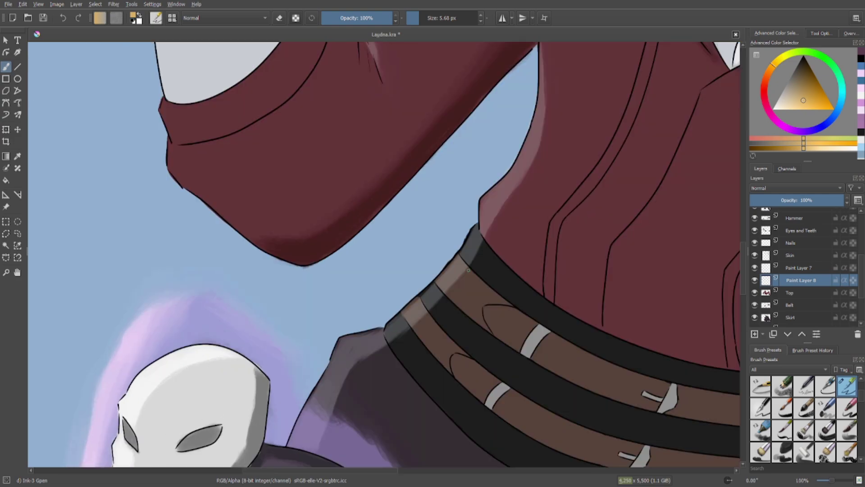
left_click_drag(554, 196, 295, 302)
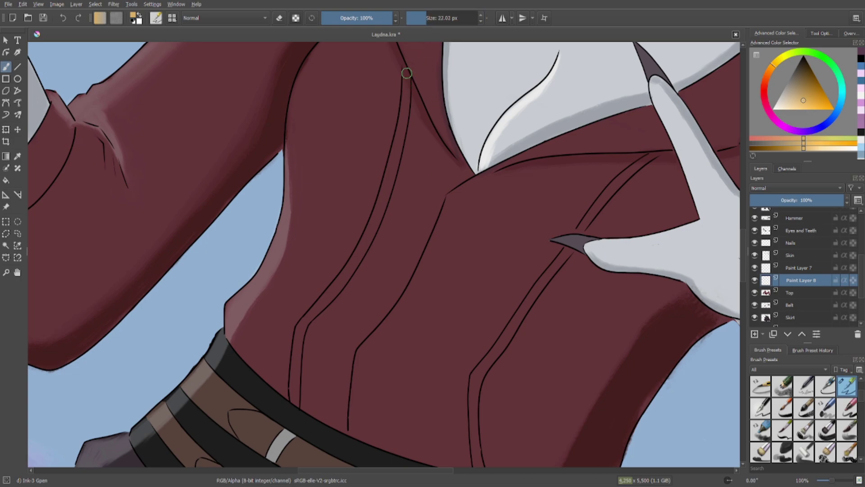
left_click(422, 18)
left_click_drag(407, 68, 404, 119)
Erase the gold paint that spills past the collar edge at the top of the left seam.
left_click(280, 19)
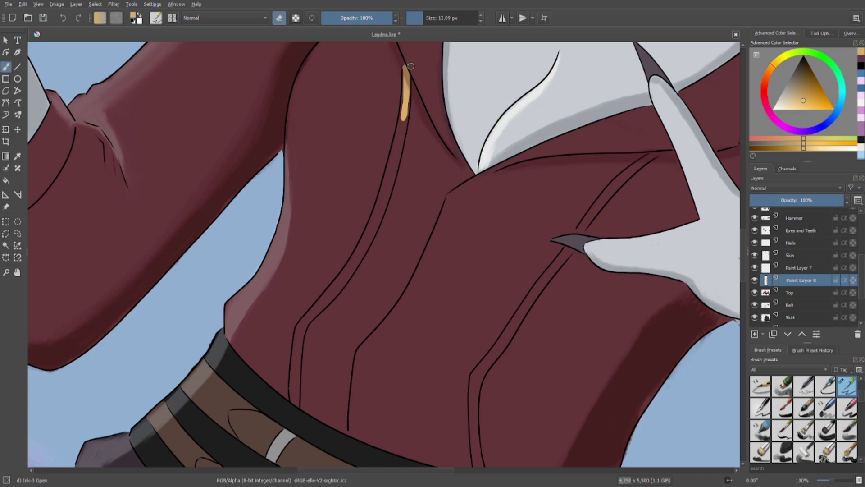
left_click_drag(406, 58, 405, 65)
left_click(279, 18)
left_click_drag(410, 53, 407, 64)
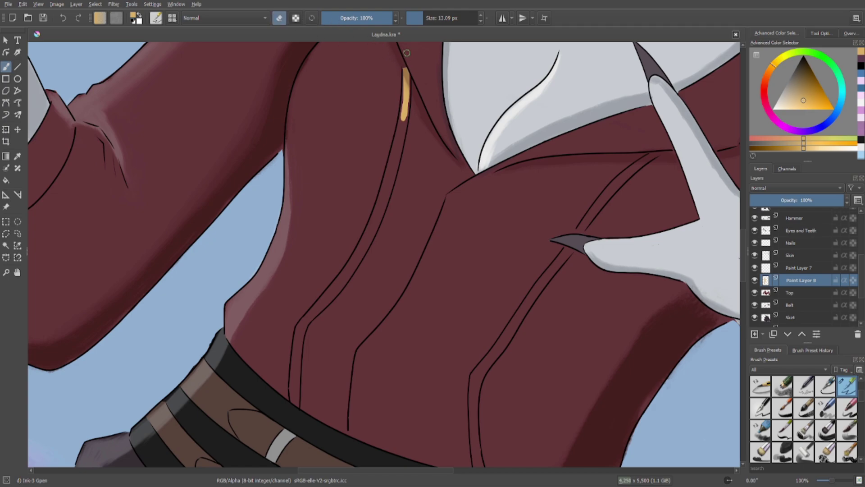
left_click(63, 19)
scroll(365, 131, "up", 4)
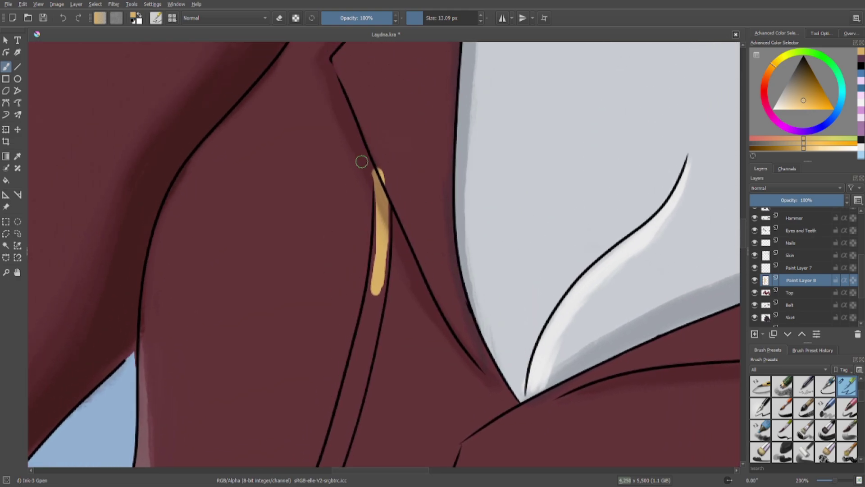
mouse_move(361, 163)
left_mouse_down()
mouse_move(365, 181)
mouse_move(365, 161)
mouse_move(388, 180)
left_mouse_up()
left_click(279, 18)
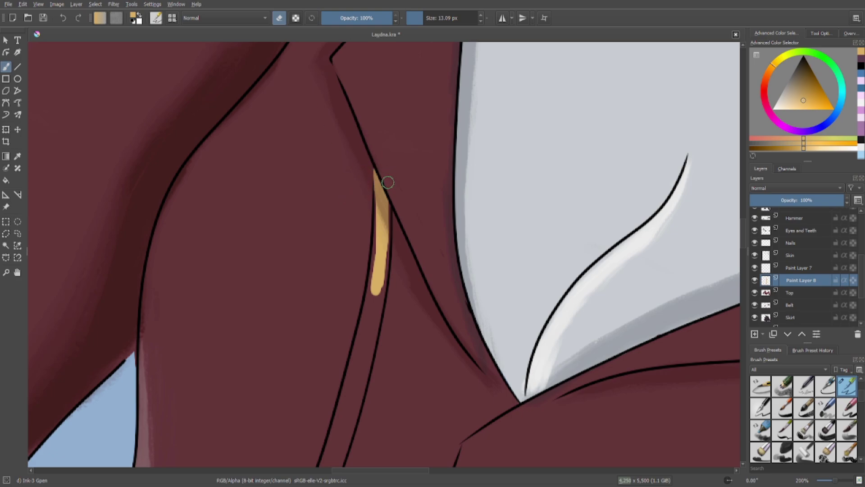
Fill the upper part of the left seam strip with gold up to its lines, using 2.76 px and 6.31 px brush sizes.
scroll(318, 158, "down", 1)
scroll(330, 194, "up", 2)
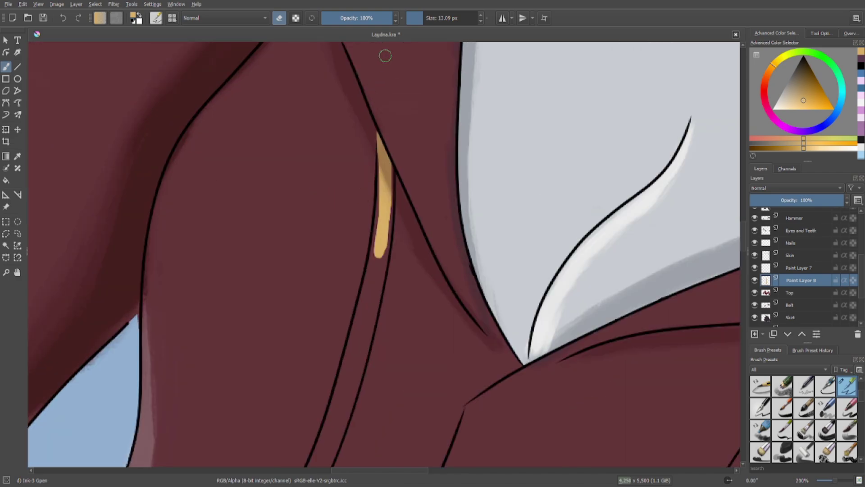
left_click(413, 19)
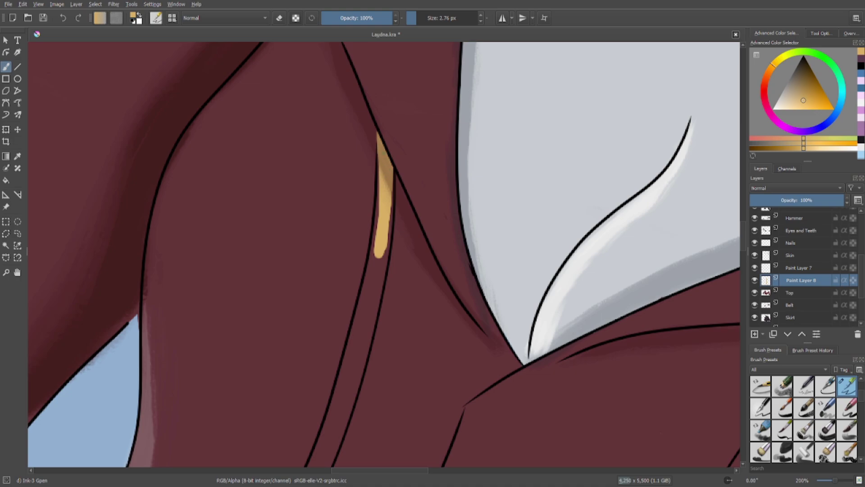
left_click_drag(378, 187, 377, 242)
left_click(419, 19)
mouse_move(387, 215)
left_mouse_down()
mouse_move(375, 276)
mouse_move(382, 269)
mouse_move(375, 216)
mouse_move(364, 305)
mouse_move(424, 134)
left_mouse_up()
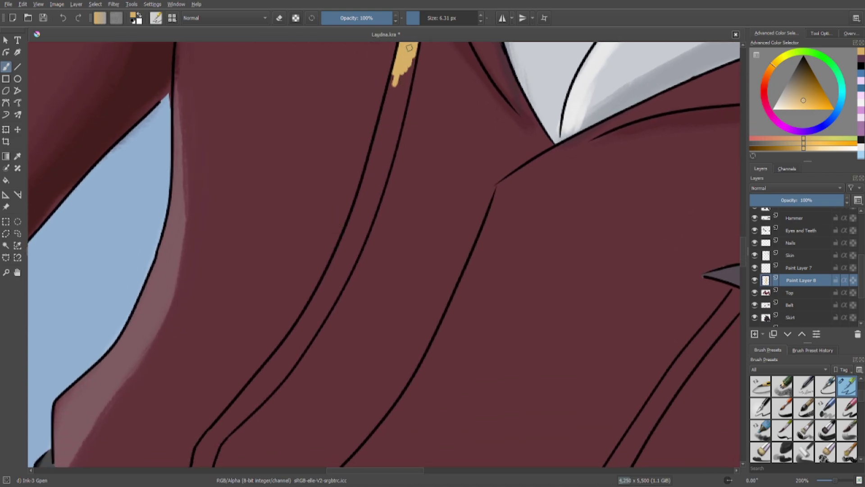
mouse_move(409, 48)
left_mouse_down()
mouse_move(400, 101)
mouse_move(394, 93)
mouse_move(389, 103)
mouse_move(385, 122)
mouse_move(397, 121)
mouse_move(413, 59)
mouse_move(382, 120)
mouse_move(388, 152)
mouse_move(401, 113)
mouse_move(376, 150)
mouse_move(379, 136)
mouse_move(375, 161)
mouse_move(398, 134)
mouse_move(374, 203)
mouse_move(378, 191)
mouse_move(366, 186)
mouse_move(361, 195)
mouse_move(390, 81)
mouse_move(345, 271)
mouse_move(336, 259)
mouse_move(352, 245)
left_mouse_up()
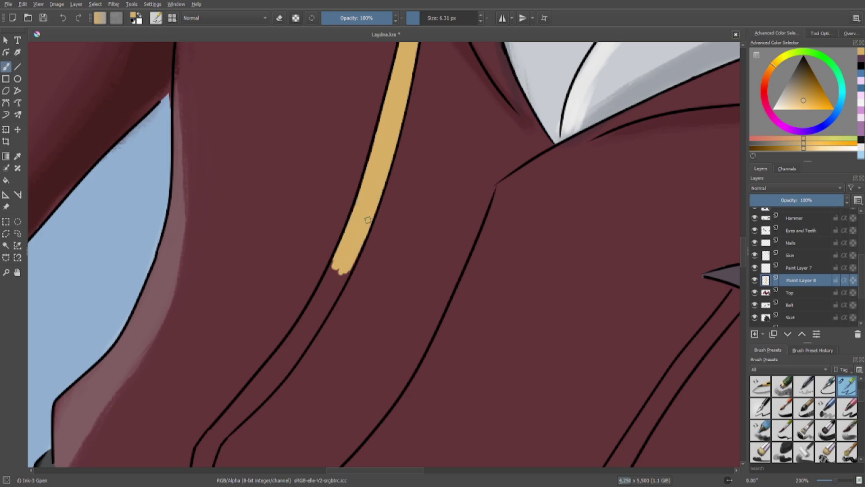
mouse_move(347, 261)
left_mouse_down()
mouse_move(321, 286)
mouse_move(342, 278)
mouse_move(355, 259)
mouse_move(325, 313)
mouse_move(319, 319)
mouse_move(321, 293)
mouse_move(314, 307)
mouse_move(319, 292)
mouse_move(292, 338)
left_mouse_up()
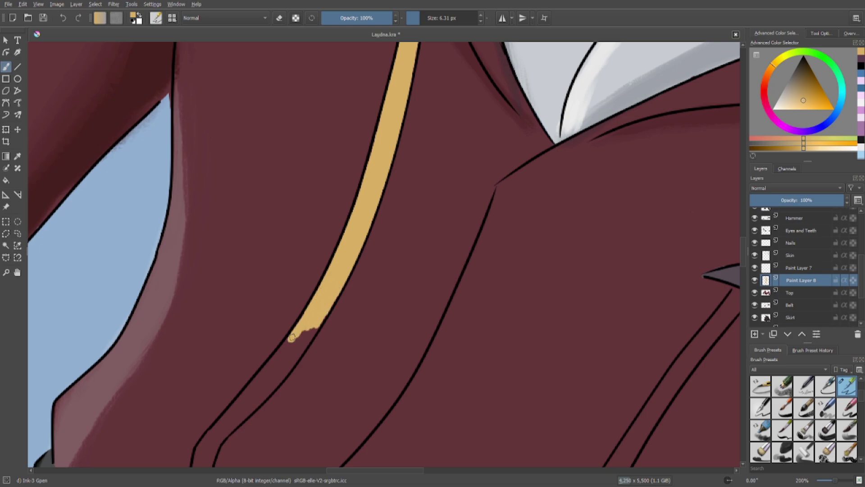
Fill the rest of the left seam strip with gold around the bend and down to the belt.
scroll(327, 320, "down", 4)
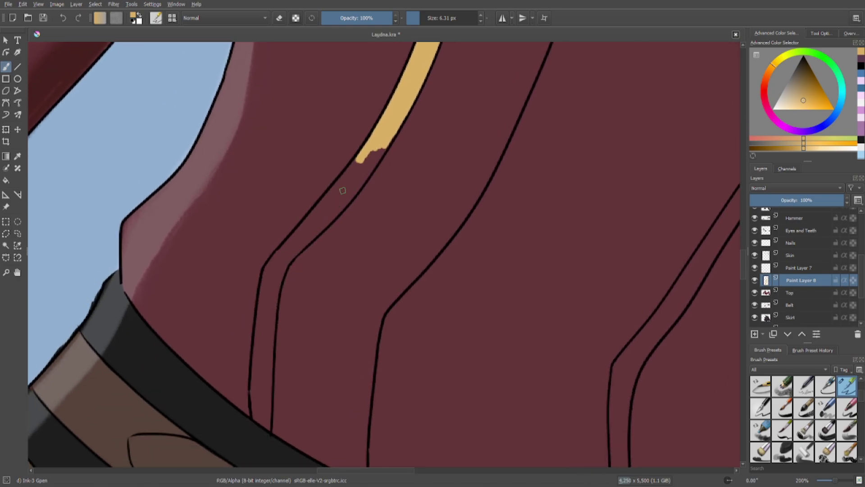
mouse_move(343, 191)
left_mouse_down()
mouse_move(361, 156)
mouse_move(357, 176)
mouse_move(388, 142)
mouse_move(354, 188)
mouse_move(331, 198)
mouse_move(354, 164)
left_mouse_up()
mouse_move(296, 240)
left_mouse_down()
mouse_move(326, 205)
mouse_move(289, 244)
mouse_move(344, 196)
mouse_move(324, 223)
mouse_move(352, 192)
mouse_move(280, 271)
mouse_move(283, 257)
mouse_move(273, 268)
mouse_move(288, 245)
mouse_move(274, 267)
mouse_move(277, 255)
mouse_move(263, 290)
mouse_move(266, 270)
mouse_move(264, 311)
mouse_move(276, 273)
mouse_move(263, 328)
mouse_move(273, 301)
mouse_move(268, 351)
mouse_move(259, 316)
mouse_move(254, 401)
mouse_move(267, 428)
mouse_move(266, 354)
mouse_move(268, 391)
mouse_move(266, 367)
mouse_move(259, 397)
mouse_move(267, 419)
left_mouse_up()
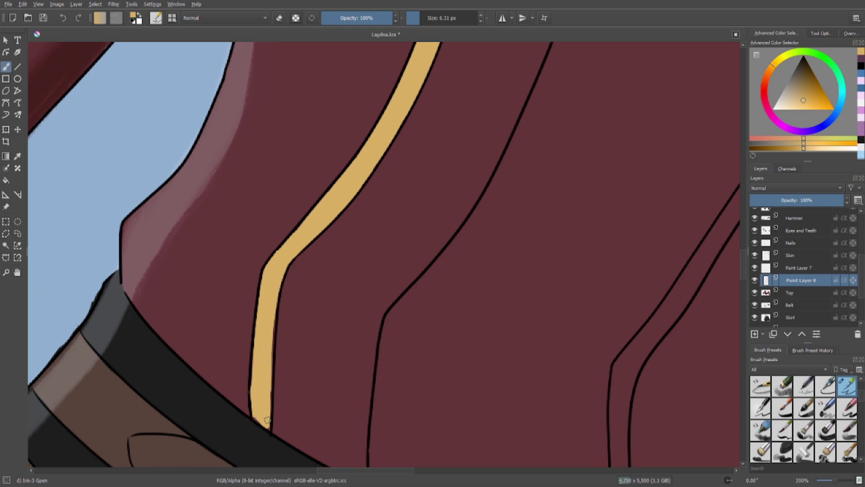
left_click_drag(268, 382, 268, 418)
mouse_move(267, 367)
left_mouse_down()
mouse_move(273, 317)
mouse_move(269, 365)
left_mouse_up()
Fill the right seam strip with gold from above the nail up to the neckline seam.
scroll(285, 317, "down", 4)
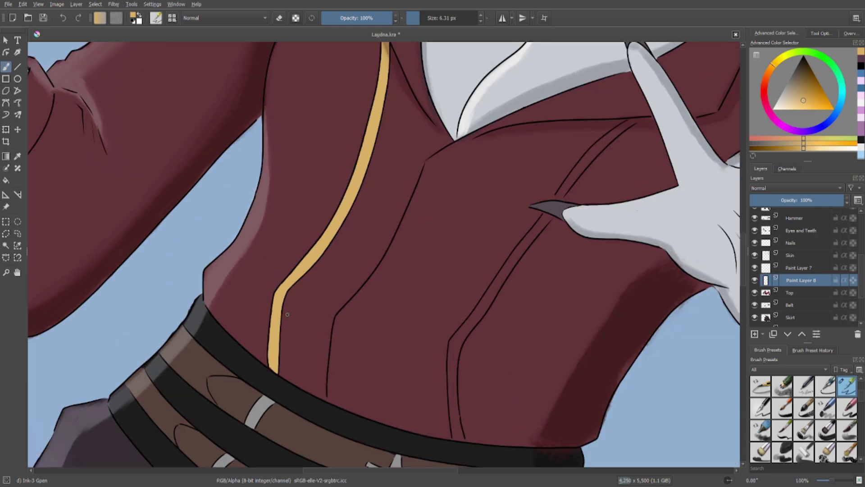
scroll(396, 246, "up", 1)
scroll(396, 246, "up", 1)
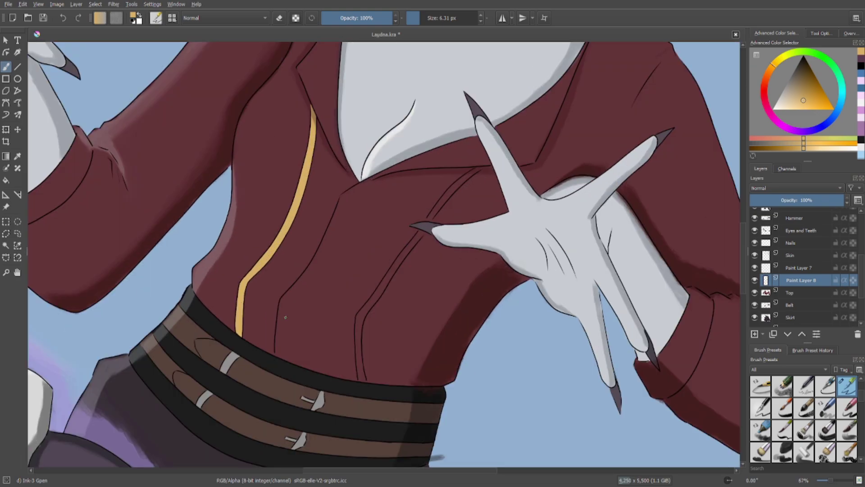
scroll(285, 317, "up", 1)
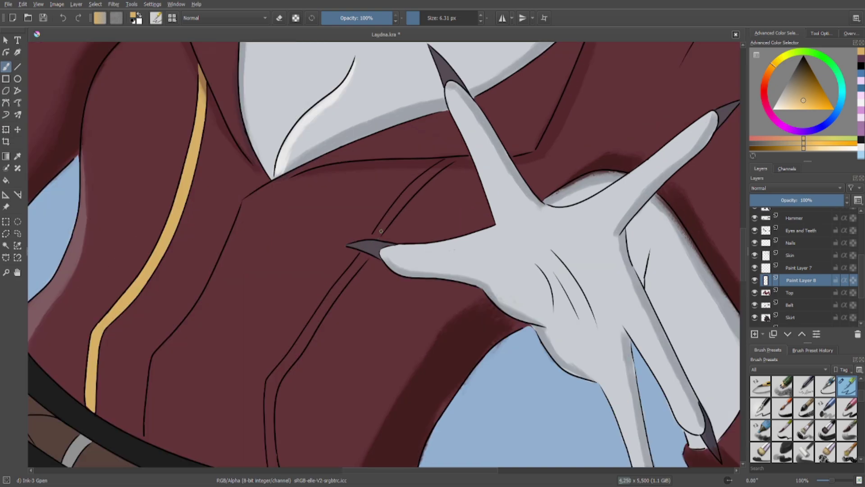
left_click_drag(375, 234, 397, 207)
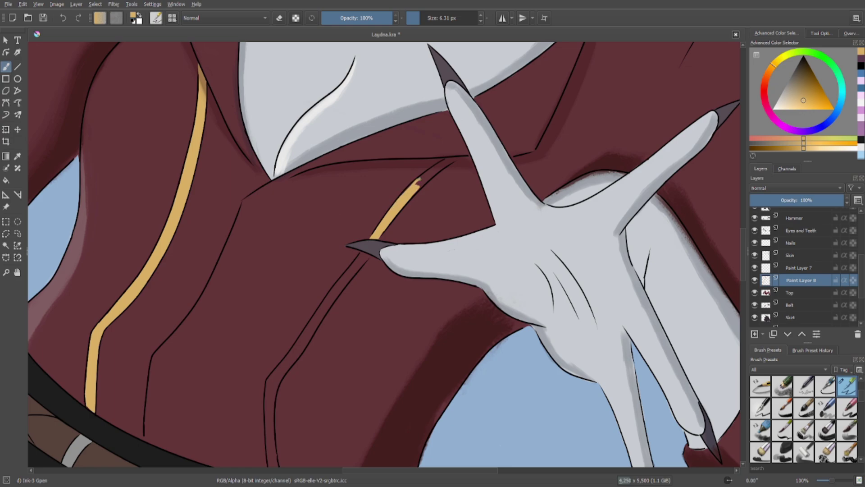
left_click_drag(414, 185, 429, 173)
key("e")
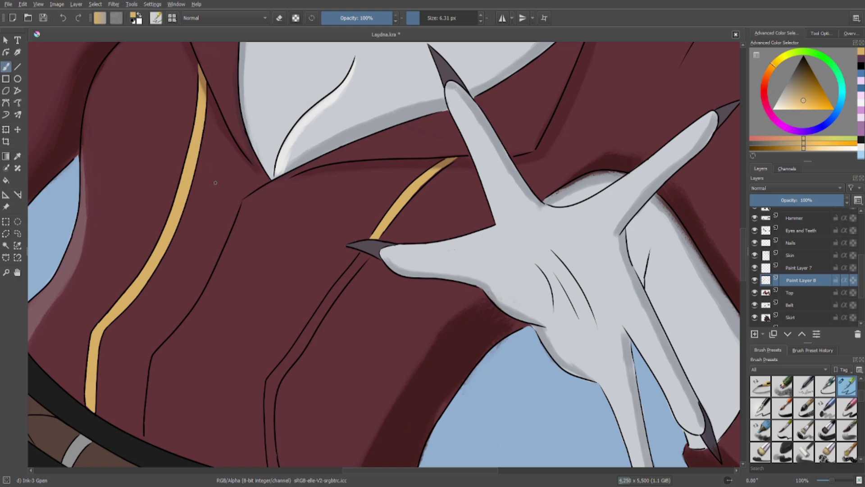
Touch up the gold above the nail on the right seam strip and fill the strip below the nail down to the bend.
scroll(419, 208, "up", 2)
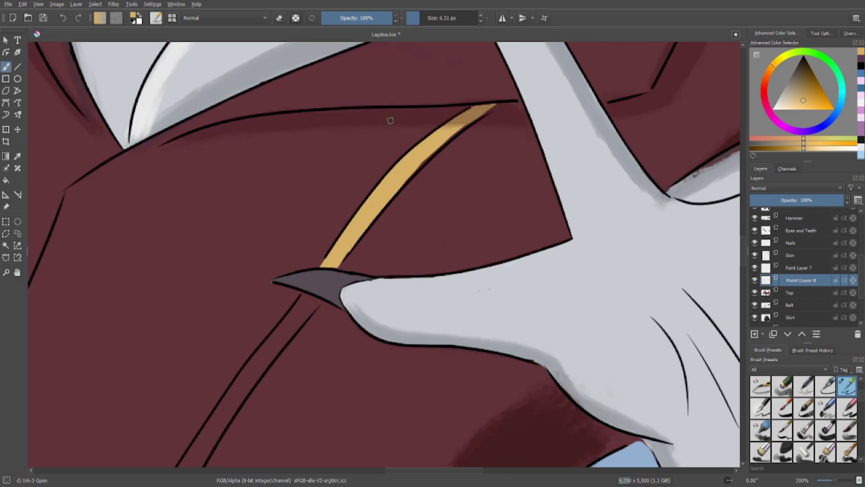
left_click_drag(410, 170, 467, 120)
scroll(309, 276, "down", 2)
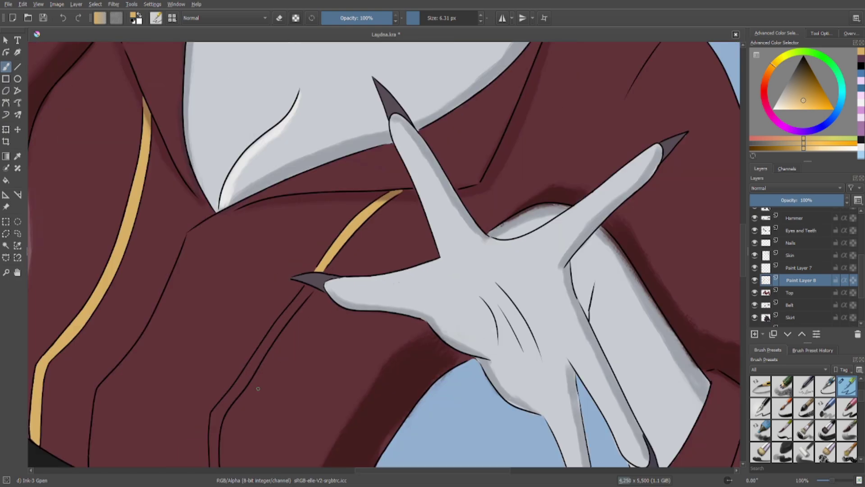
scroll(258, 389, "down", 2)
scroll(413, 277, "up", 4)
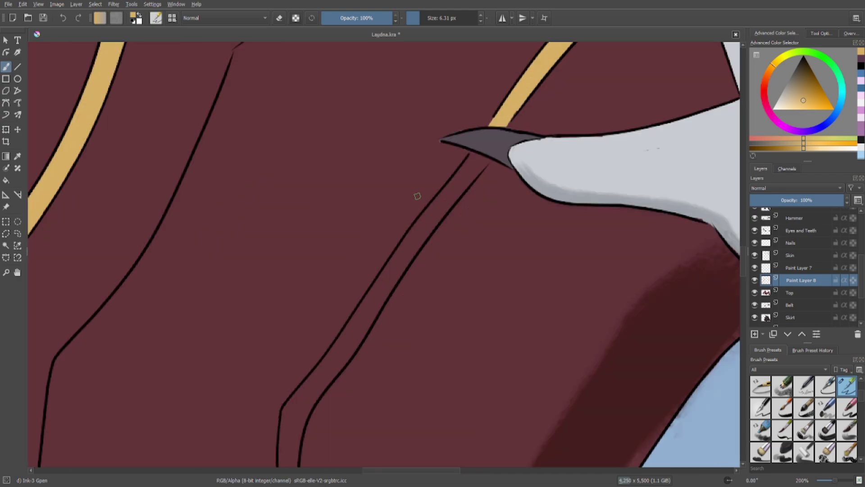
mouse_move(465, 180)
left_mouse_down()
mouse_move(481, 162)
mouse_move(473, 155)
mouse_move(485, 161)
mouse_move(456, 178)
mouse_move(483, 164)
mouse_move(403, 243)
mouse_move(422, 235)
mouse_move(388, 288)
mouse_move(420, 241)
left_mouse_up()
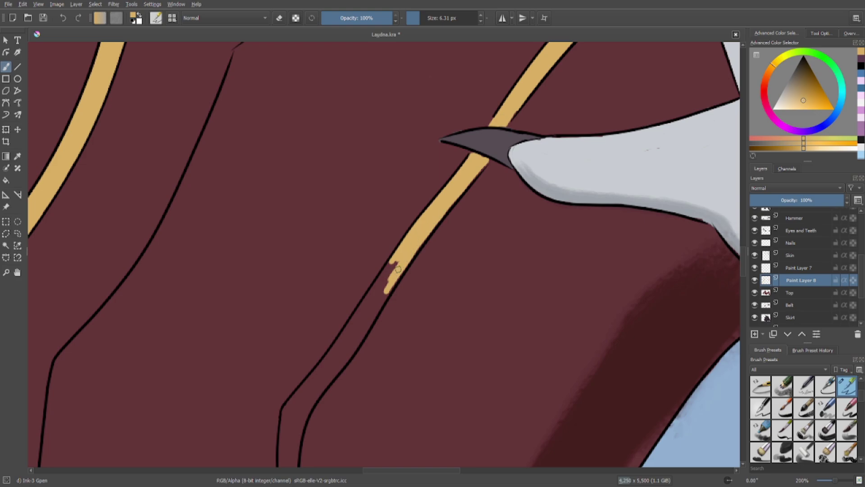
mouse_move(396, 267)
left_mouse_down()
mouse_move(364, 313)
mouse_move(388, 288)
left_mouse_up()
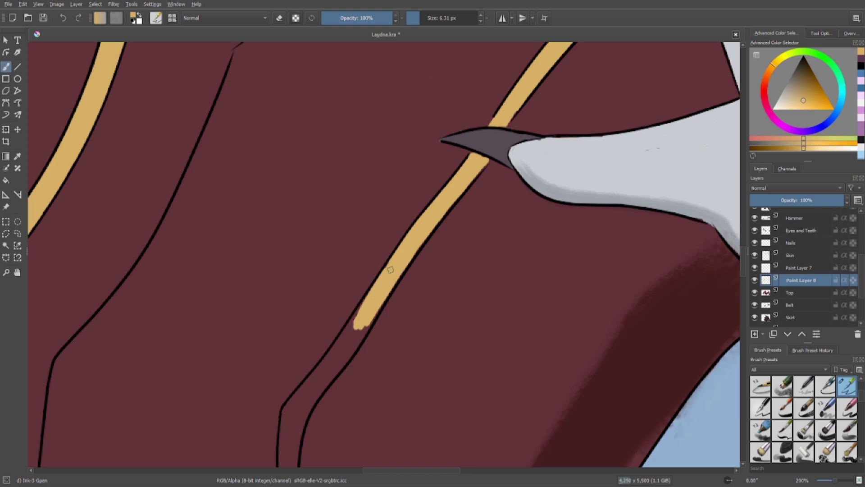
mouse_move(383, 276)
left_mouse_down()
mouse_move(345, 340)
mouse_move(361, 327)
mouse_move(358, 339)
mouse_move(335, 343)
mouse_move(344, 333)
mouse_move(326, 359)
mouse_move(336, 349)
mouse_move(338, 359)
mouse_move(359, 335)
mouse_move(339, 367)
mouse_move(294, 399)
mouse_move(315, 392)
left_mouse_up()
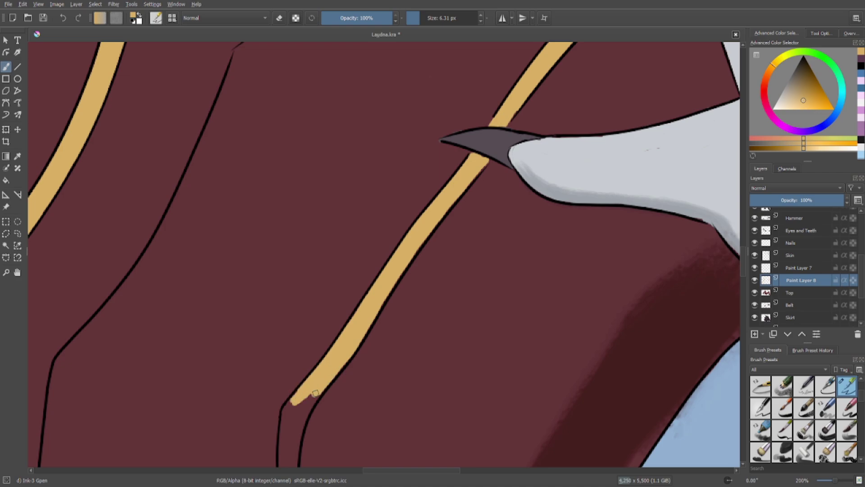
Fill the rest of the right seam strip with gold around the bend and down to the belt.
scroll(324, 390, "down", 5)
scroll(324, 390, "left", 4)
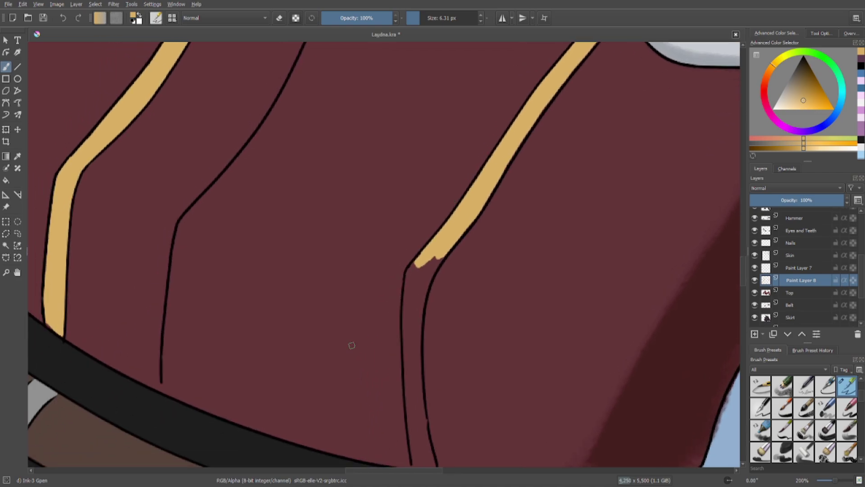
mouse_move(423, 263)
left_mouse_down()
mouse_move(425, 273)
mouse_move(438, 254)
mouse_move(422, 281)
mouse_move(412, 265)
mouse_move(409, 272)
mouse_move(408, 327)
mouse_move(408, 275)
mouse_move(406, 340)
mouse_move(414, 292)
mouse_move(430, 271)
mouse_move(419, 334)
mouse_move(416, 314)
mouse_move(415, 379)
mouse_move(417, 352)
mouse_move(405, 331)
mouse_move(413, 421)
mouse_move(417, 360)
mouse_move(417, 443)
mouse_move(422, 414)
left_mouse_up()
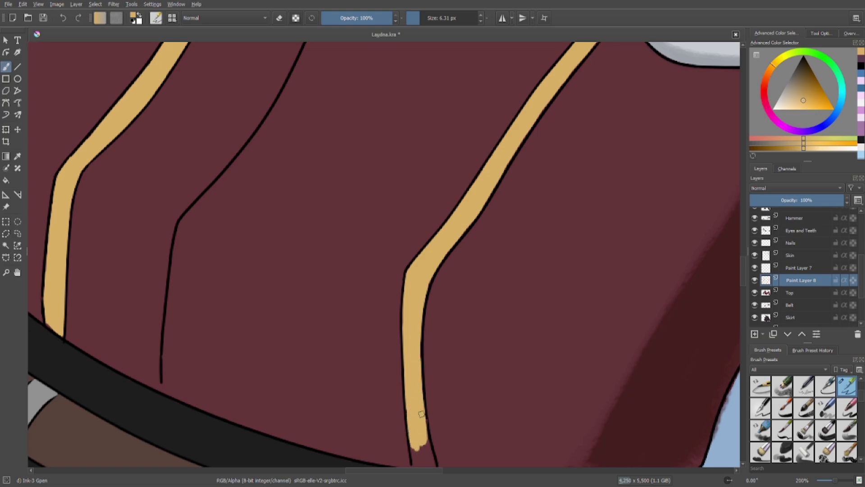
scroll(469, 361, "up", 3)
scroll(482, 338, "down", 2)
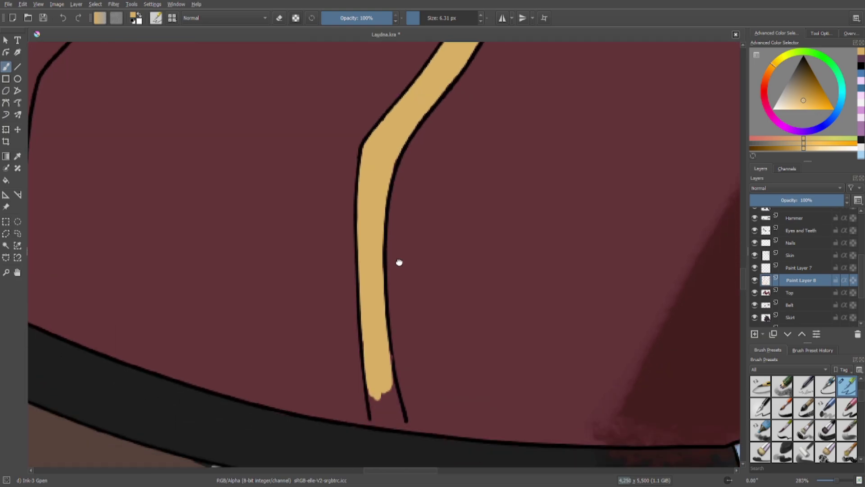
scroll(398, 261, "down", 2)
mouse_move(382, 304)
left_mouse_down()
mouse_move(401, 328)
mouse_move(397, 305)
mouse_move(403, 325)
mouse_move(388, 298)
mouse_move(399, 320)
mouse_move(379, 323)
left_mouse_up()
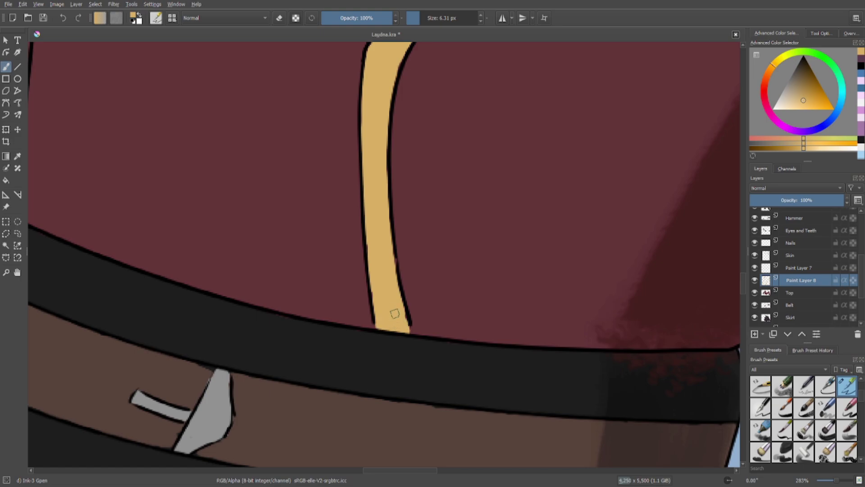
scroll(383, 274, "down", 8)
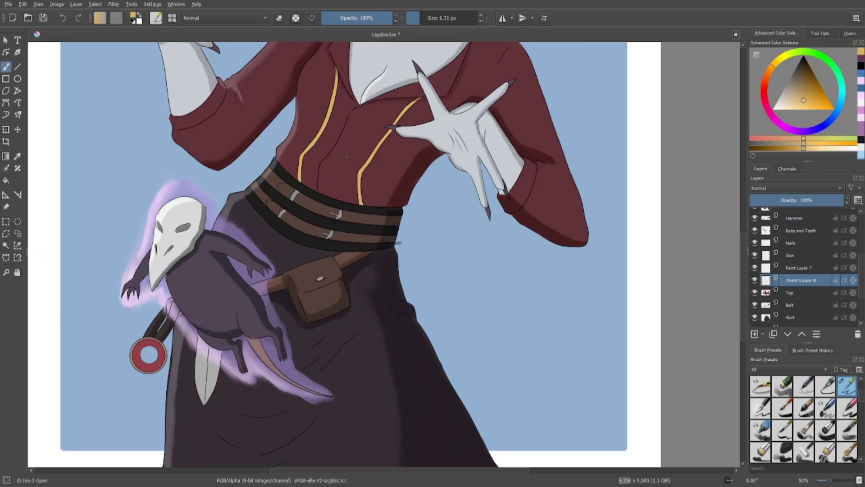
scroll(383, 274, "down", 3)
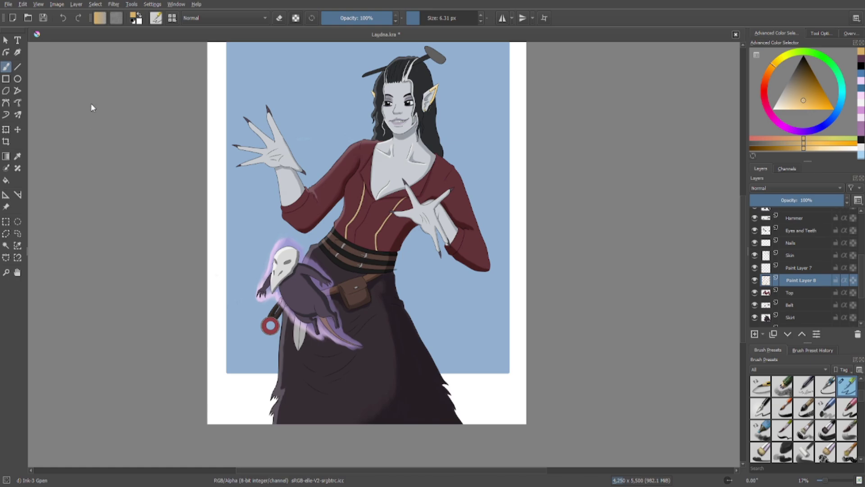
Try the bodice trim in pale teal instead of gold, and undo the trial recolouring.
key("ctrl+z")
key("ctrl+shift+z")
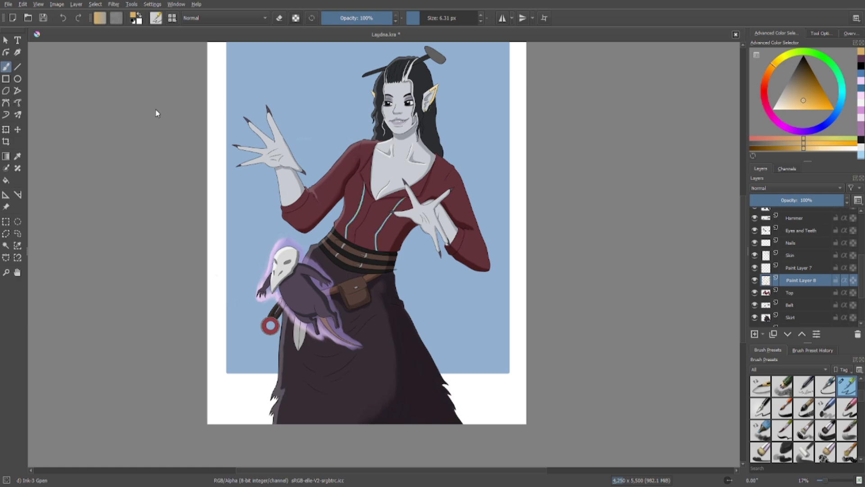
key("ctrl+z")
key("ctrl+z")
key("ctrl+z")
key("ctrl+z")
key("ctrl+z")
key("ctrl+z")
key("ctrl+z")
key("ctrl+z")
key("ctrl+z")
key("ctrl+z")
Try a lower opacity for the gold trim layer and restore it to 100%.
mouse_move(811, 201)
left_mouse_down()
mouse_move(775, 201)
mouse_move(794, 200)
left_mouse_up()
left_click(64, 17)
left_click(805, 202)
left_click_drag(806, 201, 846, 205)
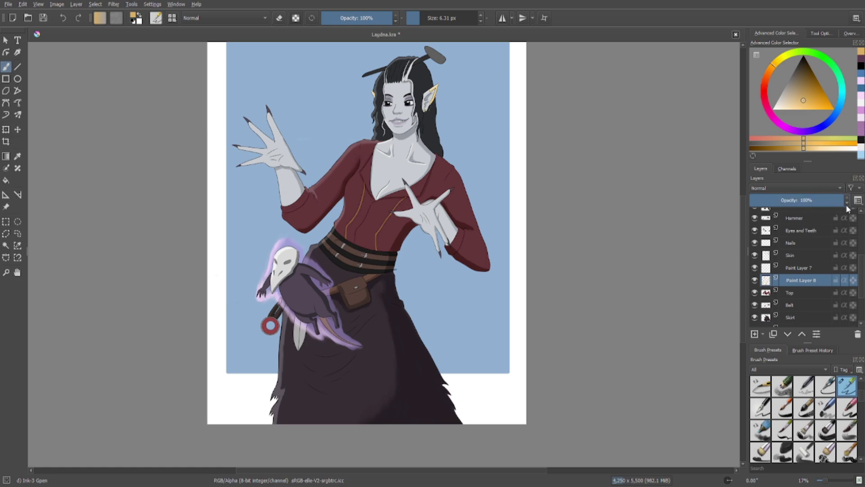
Compare the top with and without the gold trim and added seam lines, and delete the gold trim layer, Paint Layer 8.
left_click(755, 280)
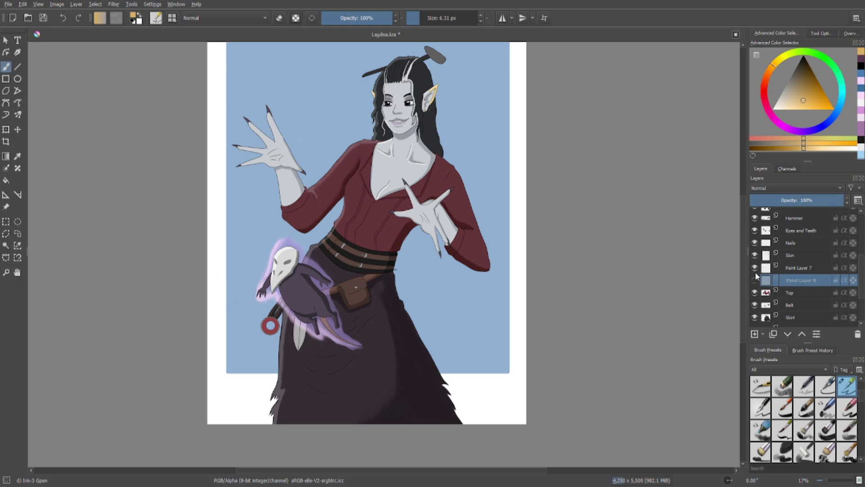
left_click(753, 269)
left_click(756, 269)
left_click(755, 280)
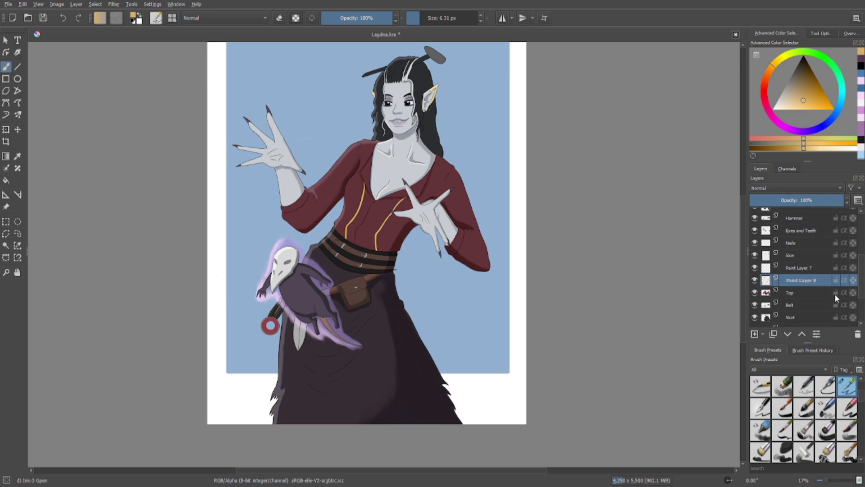
left_click(857, 334)
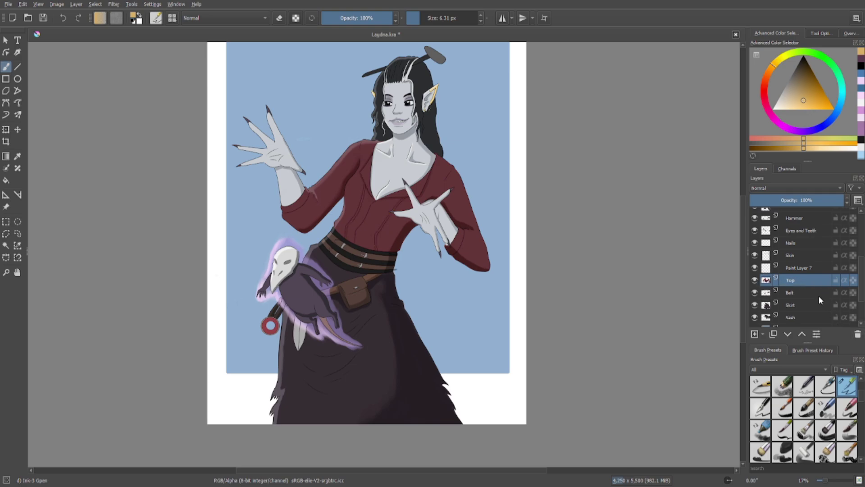
Check the top without the added seam lines and delete their layer, Paint Layer 7.
left_click(796, 270)
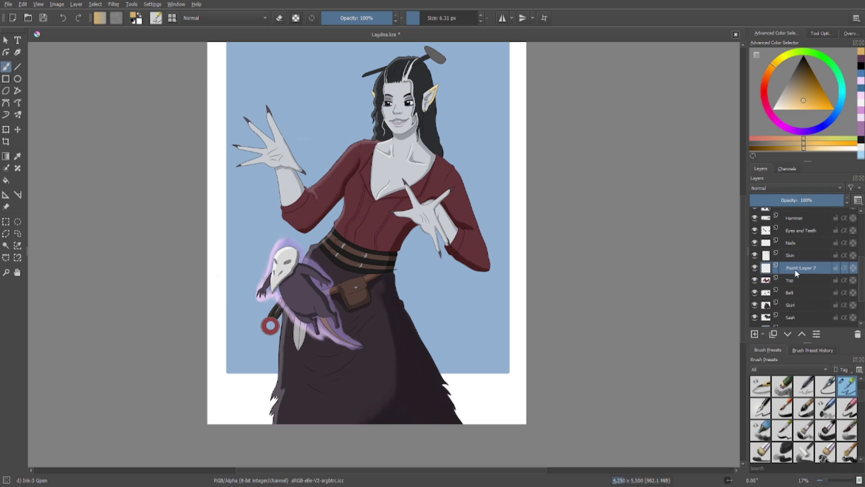
left_click(755, 268)
left_click(756, 268)
left_click(858, 334)
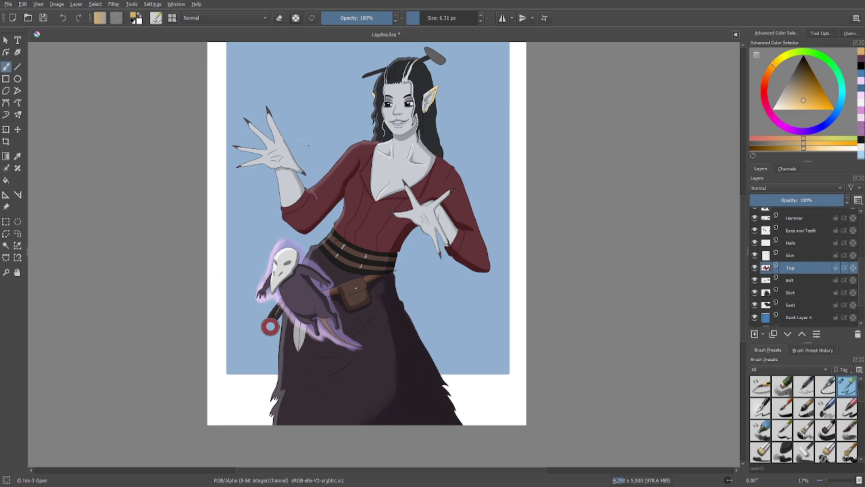
Add a new paint layer directly above the Hammer layer.
left_click_drag(284, 91, 266, 111)
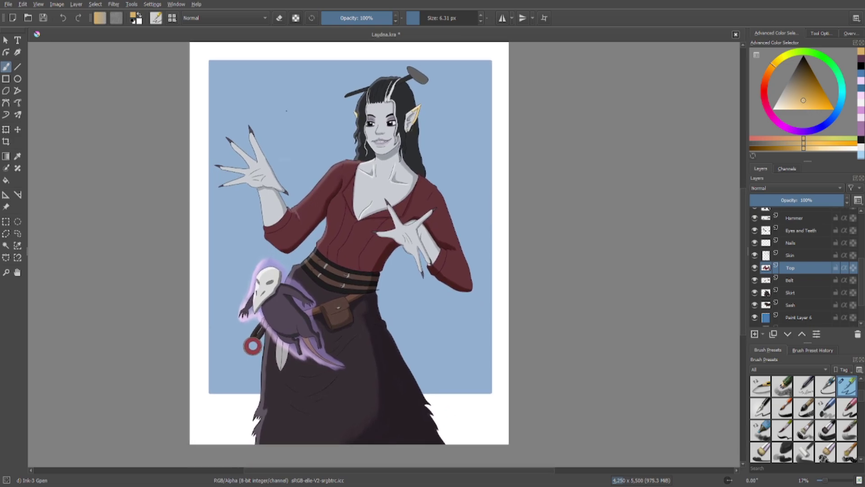
scroll(342, 53, "up", 4)
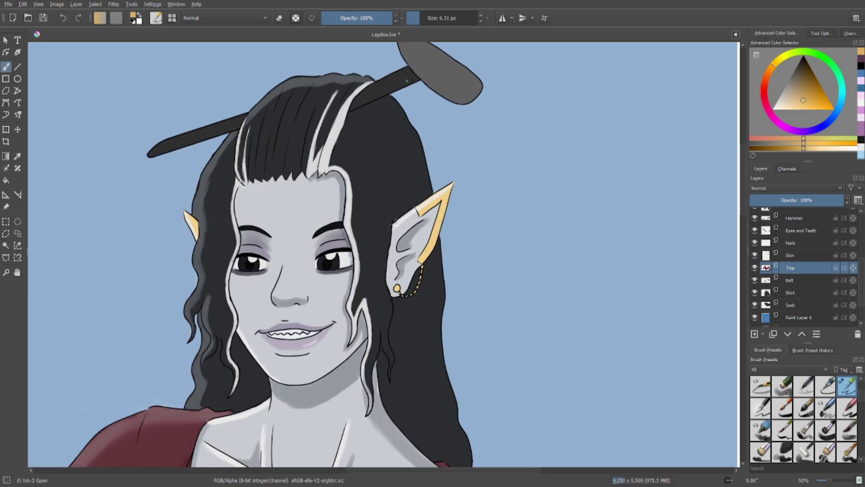
left_click_drag(317, 71, 347, 182)
scroll(347, 182, "up", 1)
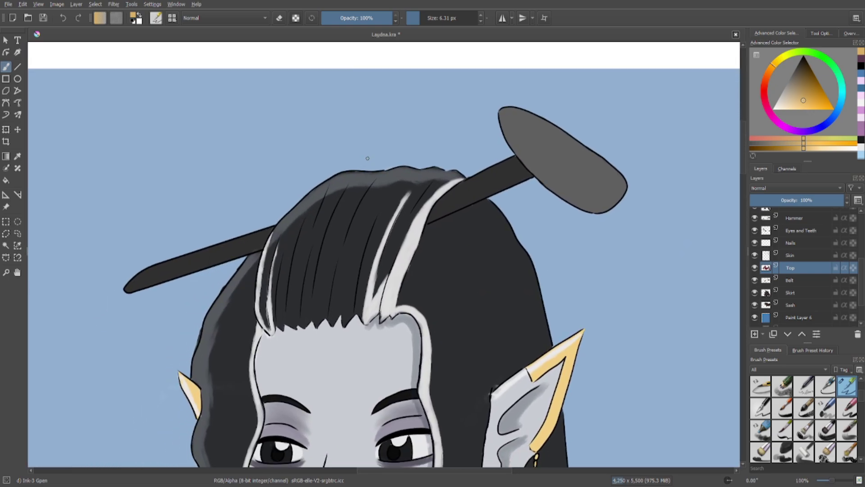
scroll(799, 238, "up", 1)
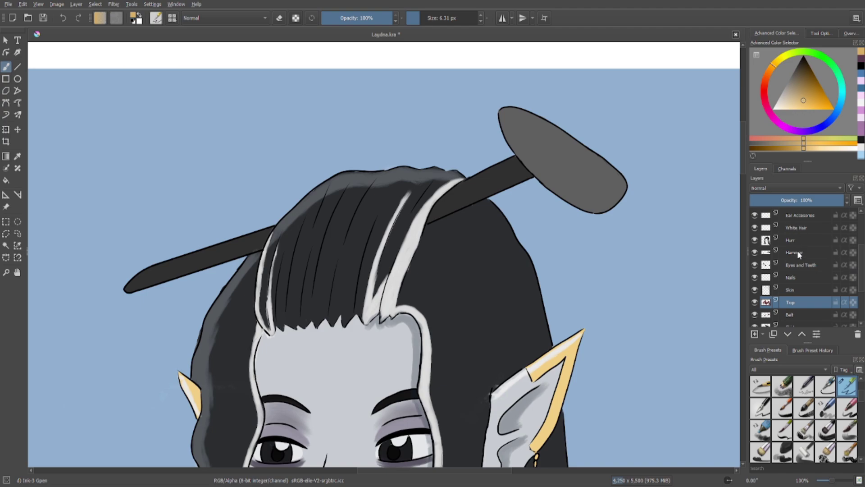
left_click(798, 255)
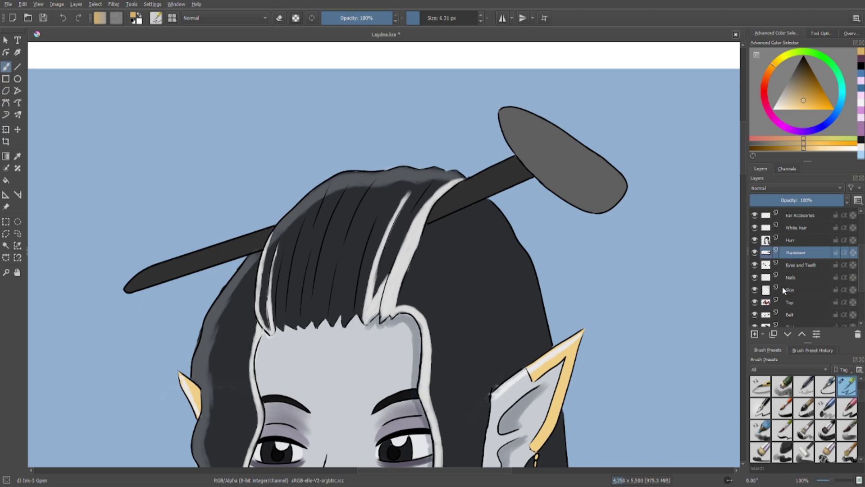
left_click(754, 334)
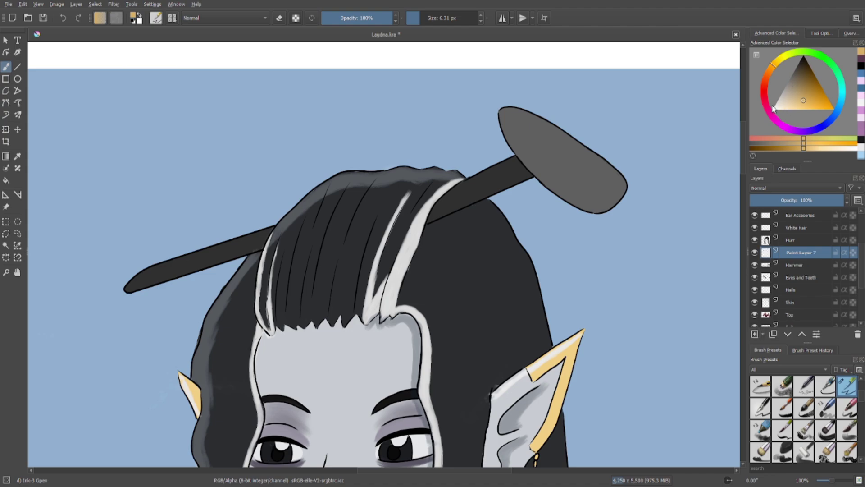
Paint an off-white highlight along the hammer head's upper edge with the Wet Bristles Rough brush at 10.16 px and 23.55 px.
left_click_drag(778, 108, 781, 107)
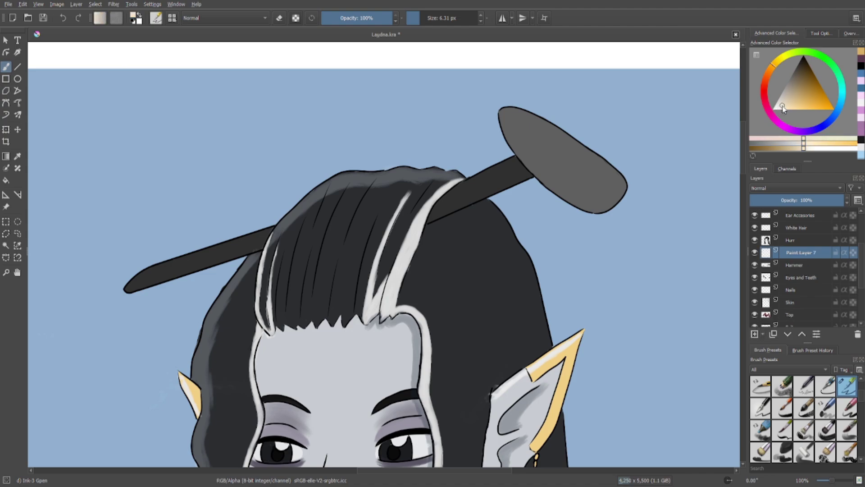
left_click(783, 109)
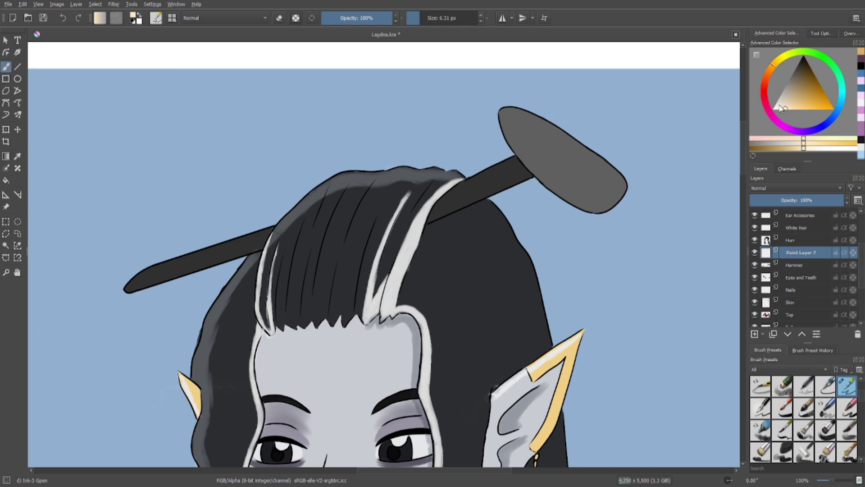
left_click_drag(782, 108, 774, 110)
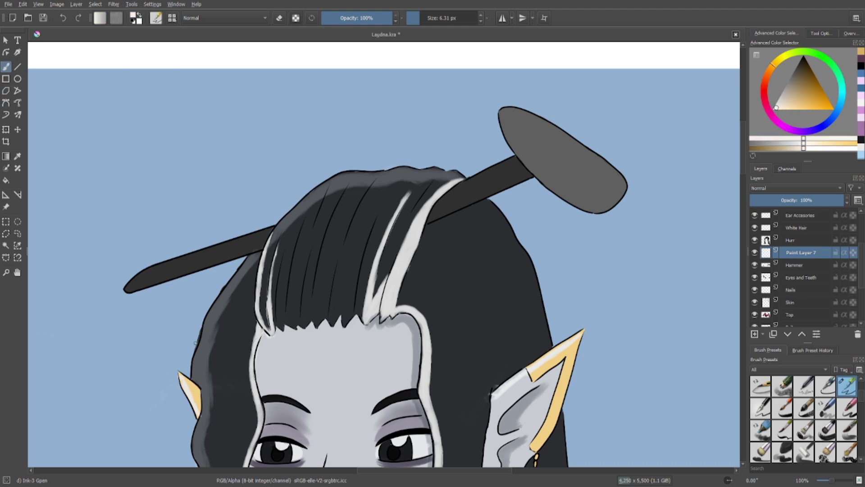
right_click(195, 343)
left_click(232, 290)
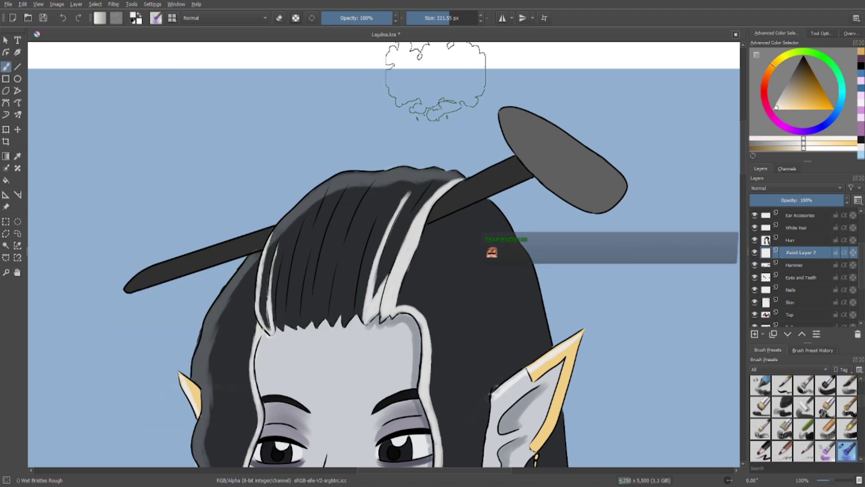
left_click(421, 18)
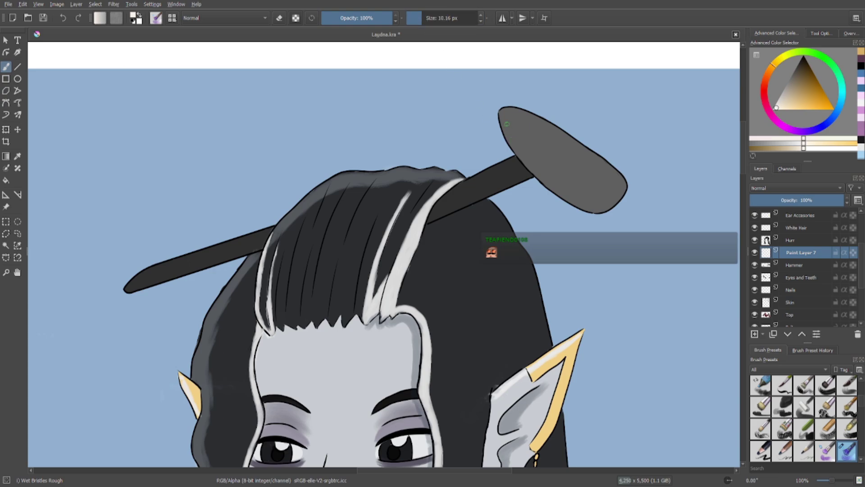
mouse_move(507, 124)
left_mouse_down()
mouse_move(580, 148)
mouse_move(531, 120)
mouse_move(545, 127)
mouse_move(622, 187)
mouse_move(602, 166)
left_mouse_up()
left_click(426, 18)
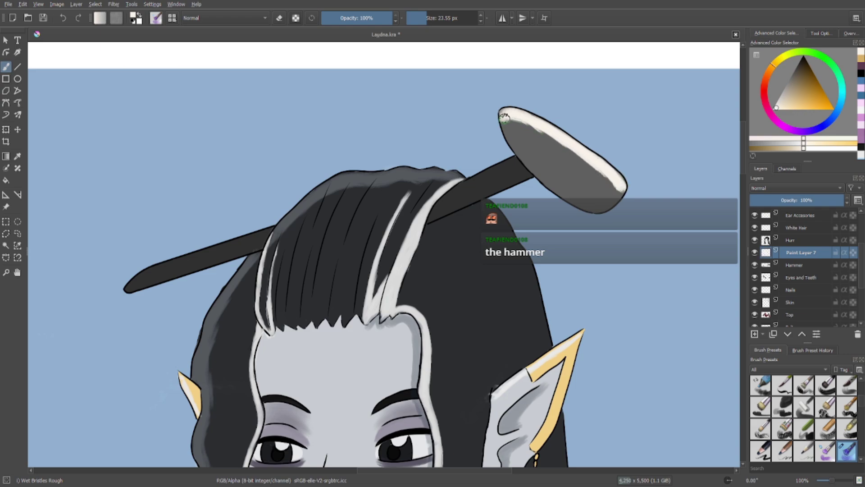
left_click_drag(504, 119, 560, 145)
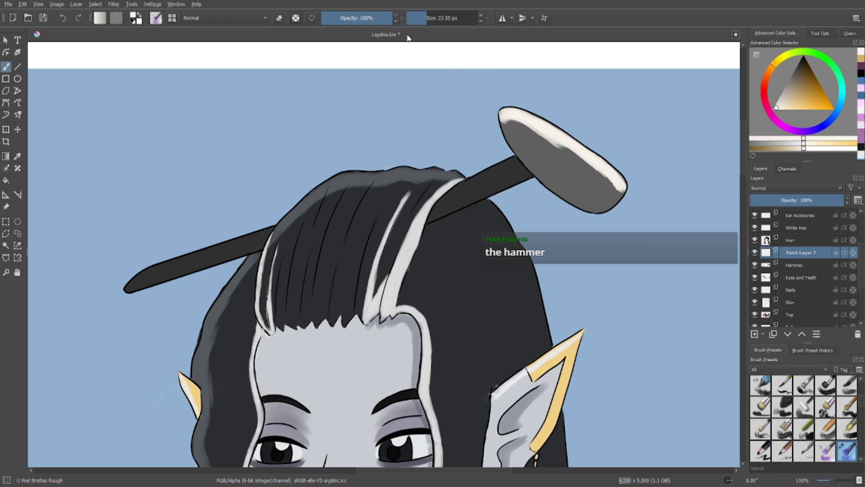
Erase along the lower edge of the hammer head's highlight to thin it, using the 23.55 px brush.
left_click(278, 18)
mouse_move(496, 116)
left_mouse_down()
mouse_move(555, 140)
mouse_move(598, 181)
left_mouse_up()
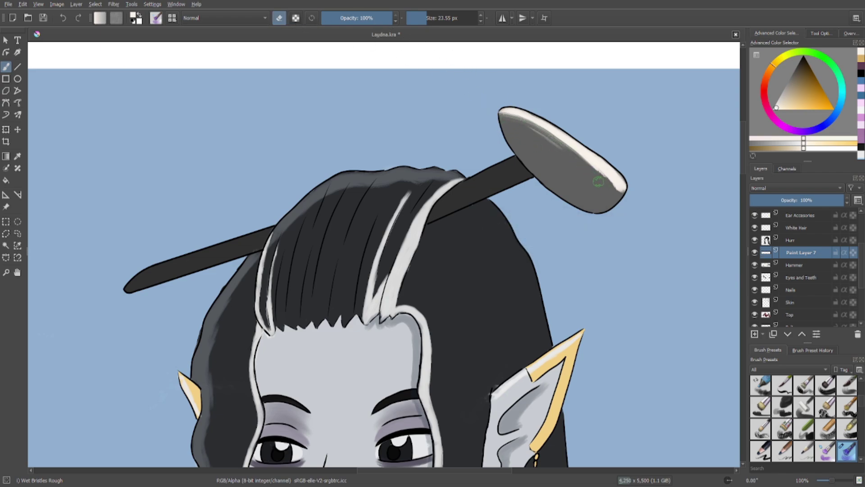
left_click_drag(558, 147, 529, 124)
Set the hammer highlight layer's opacity to 39% and select the Hammer layer.
left_click_drag(794, 201, 787, 201)
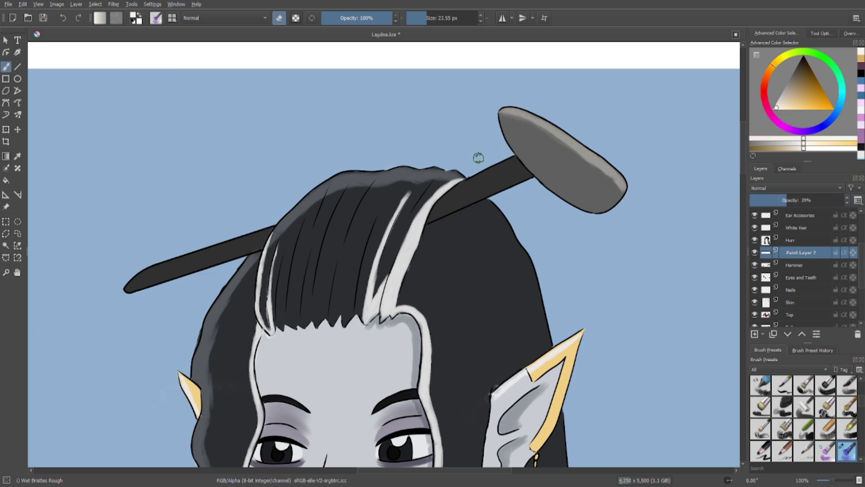
left_click(793, 265)
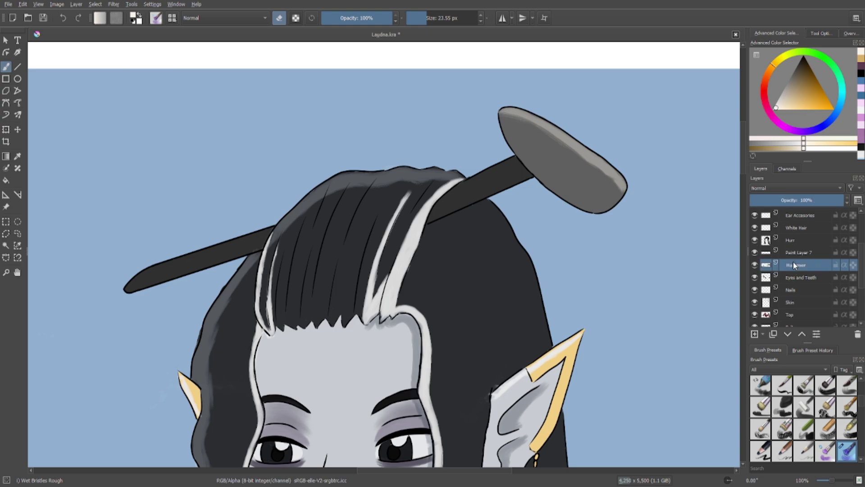
Add a new paint layer directly above the Hammer layer and pick a near-black brown colour.
left_click(754, 334)
left_click(801, 64)
left_click_drag(464, 76, 741, 63)
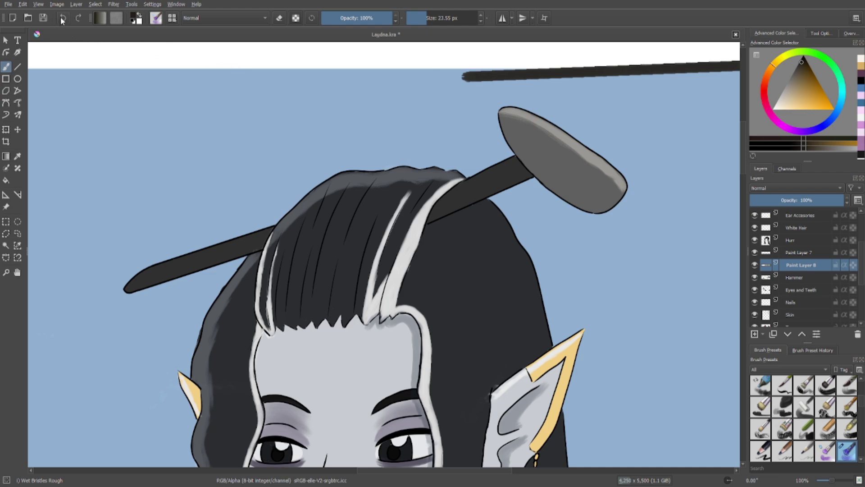
left_click(62, 18)
left_click_drag(523, 176, 227, 40)
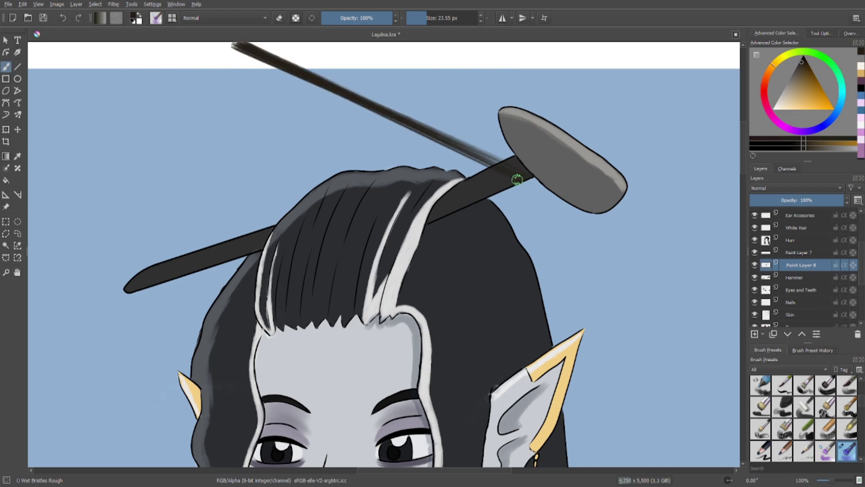
left_click(63, 19)
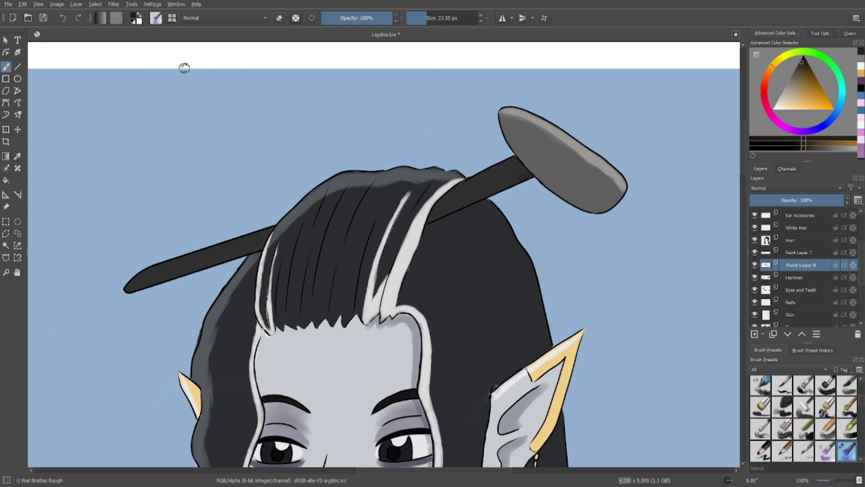
Paint a dark shadow along the handle's lower edge between hammer head and hair at 12.06 px, and set the layer's opacity to 53%.
left_click(422, 17)
left_click_drag(531, 177, 516, 183)
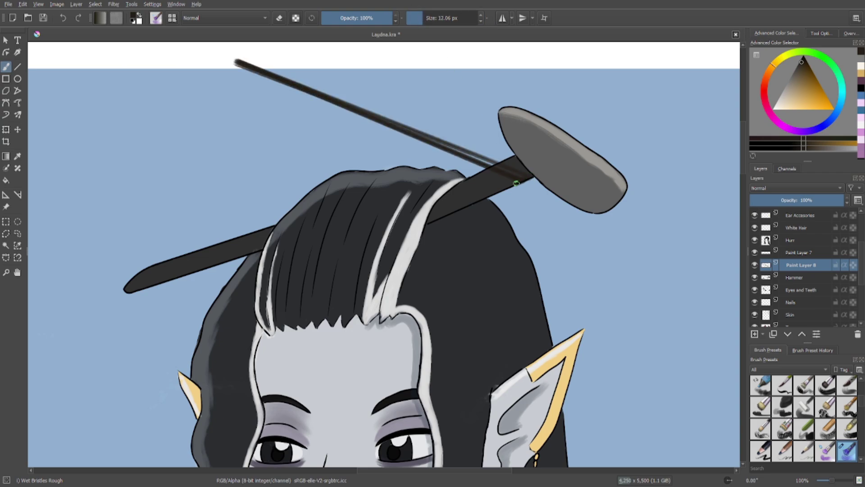
left_click(66, 20)
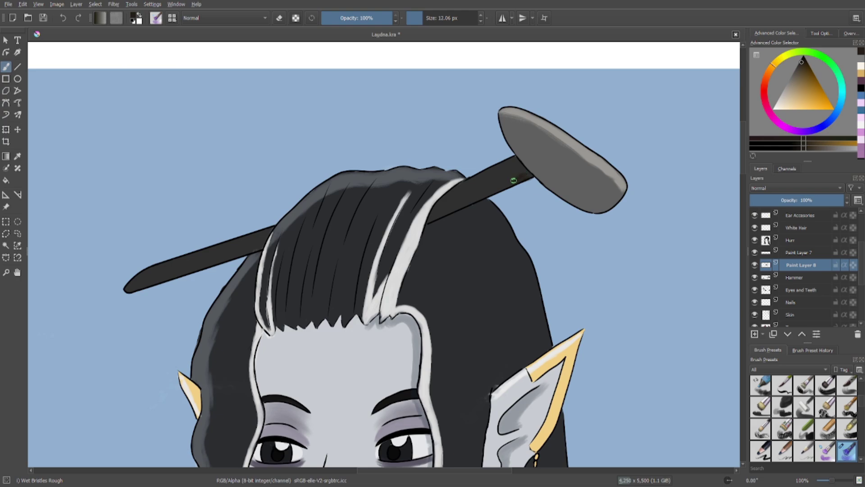
mouse_move(517, 181)
left_mouse_down()
mouse_move(528, 176)
mouse_move(432, 220)
mouse_move(451, 208)
left_mouse_up()
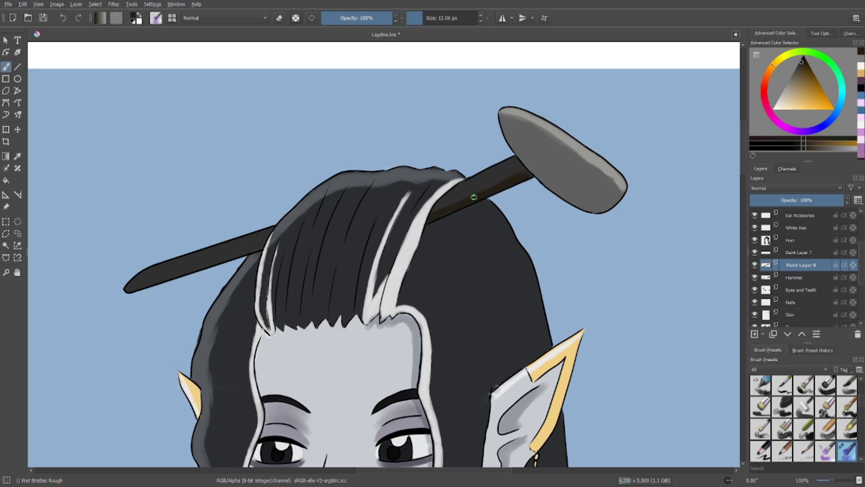
left_click(807, 202)
left_click_drag(807, 202, 799, 202)
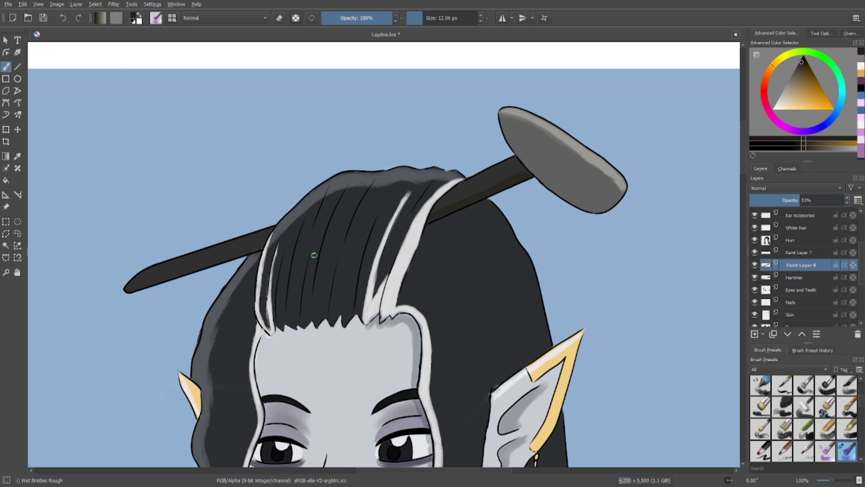
Paint the same shadow along the handle section sticking out behind the hair and erase the paint spilling past its lower outline.
mouse_move(242, 256)
left_mouse_down()
mouse_move(152, 292)
mouse_move(185, 274)
mouse_move(124, 291)
mouse_move(251, 247)
left_mouse_up()
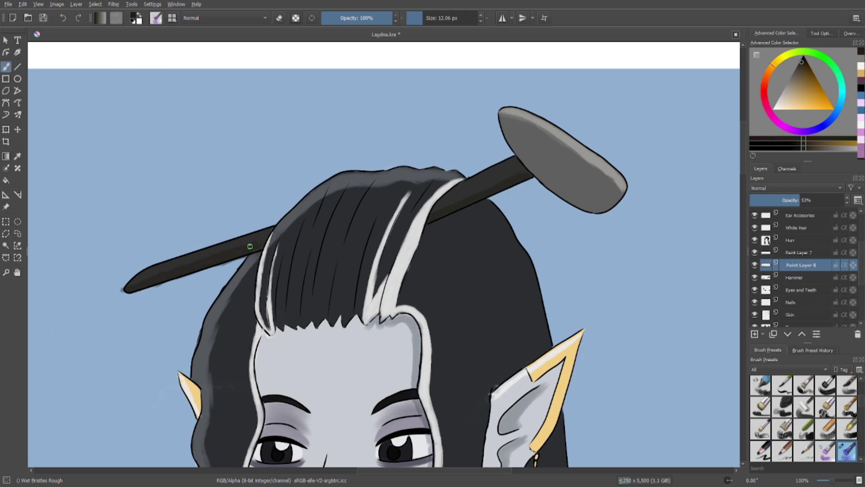
left_click(278, 18)
left_click_drag(138, 295, 236, 262)
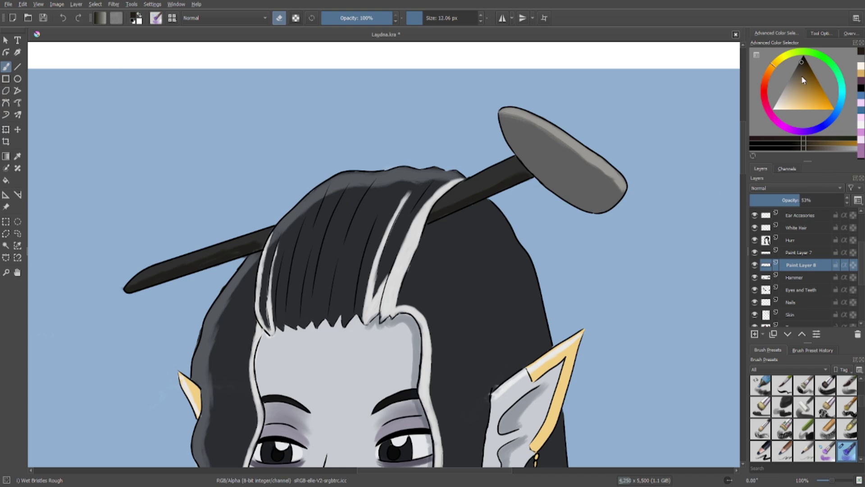
Raise the shadow layer's opacity to 100% and fill in the shadow where the handle's free end meets the hair.
left_click(828, 201)
left_click_drag(829, 200, 846, 200)
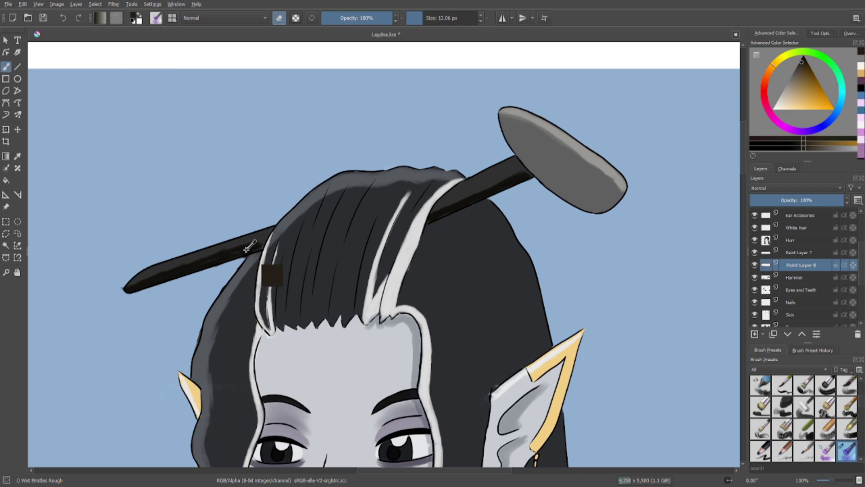
scroll(225, 227, "up", 5)
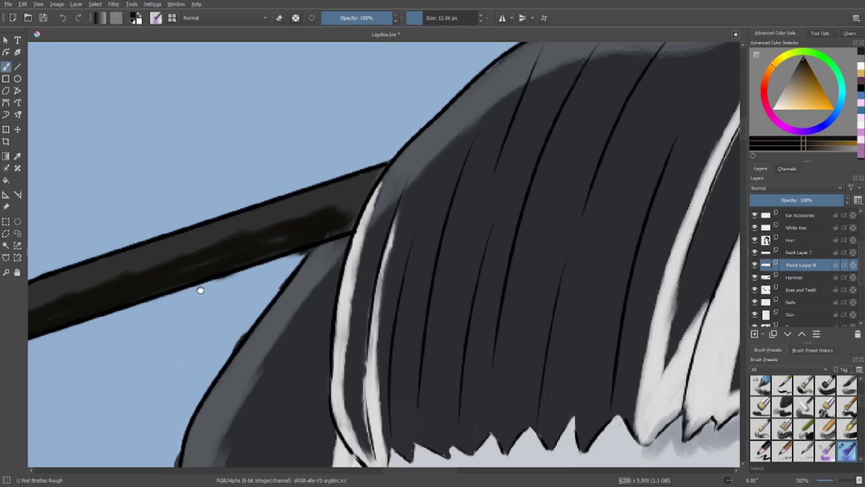
left_click_drag(200, 290, 376, 263)
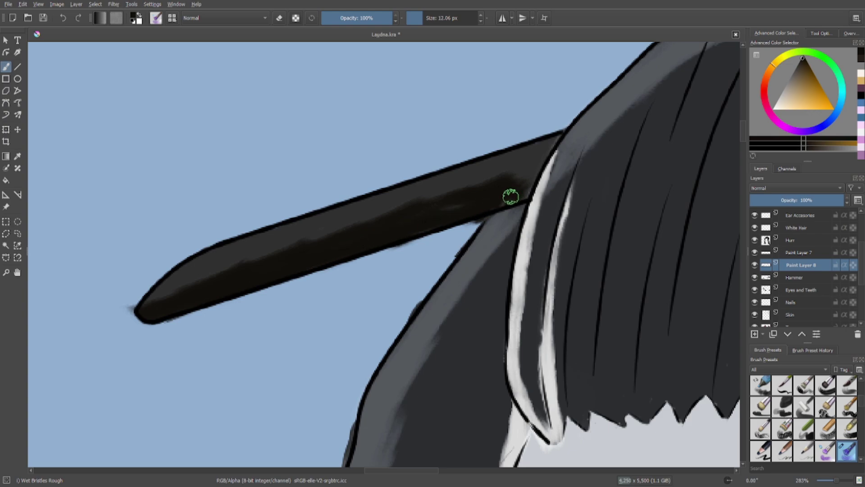
mouse_move(510, 197)
left_mouse_down()
mouse_move(431, 210)
mouse_move(515, 204)
mouse_move(472, 208)
left_mouse_up()
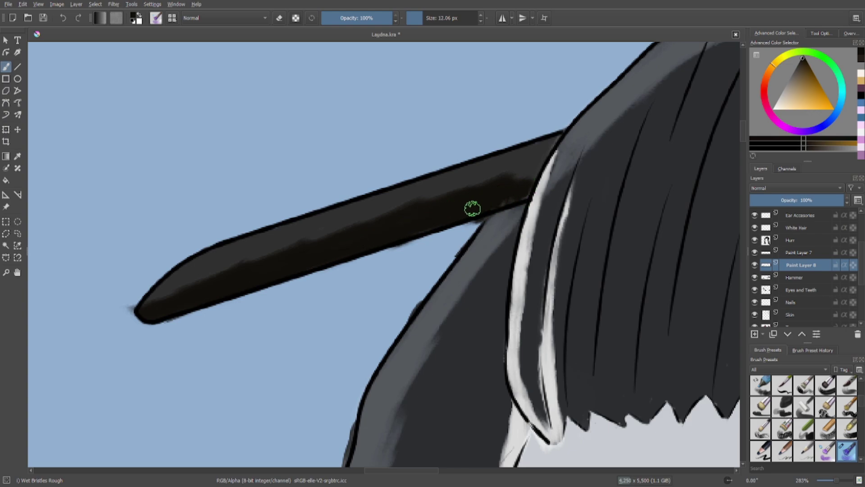
Soften the upper edge of the handle's shadow by erasing at 61% brush opacity and 38.48 px.
left_click(279, 18)
left_click(364, 18)
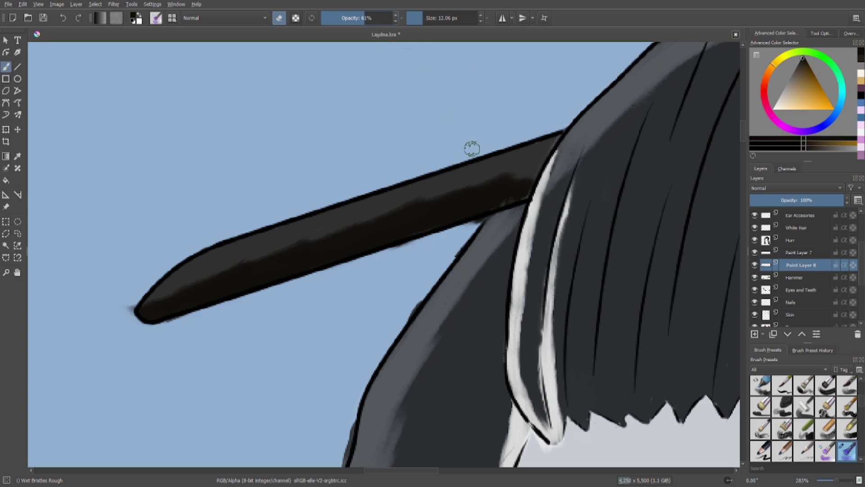
left_click(446, 18)
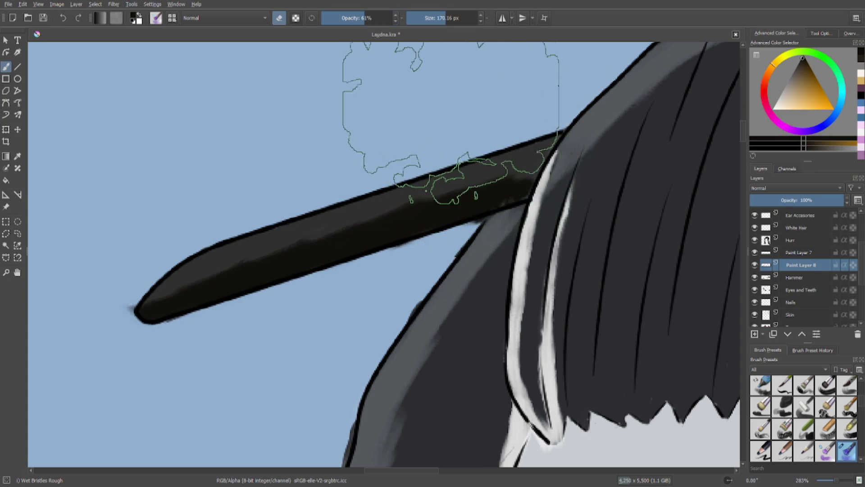
left_click(430, 18)
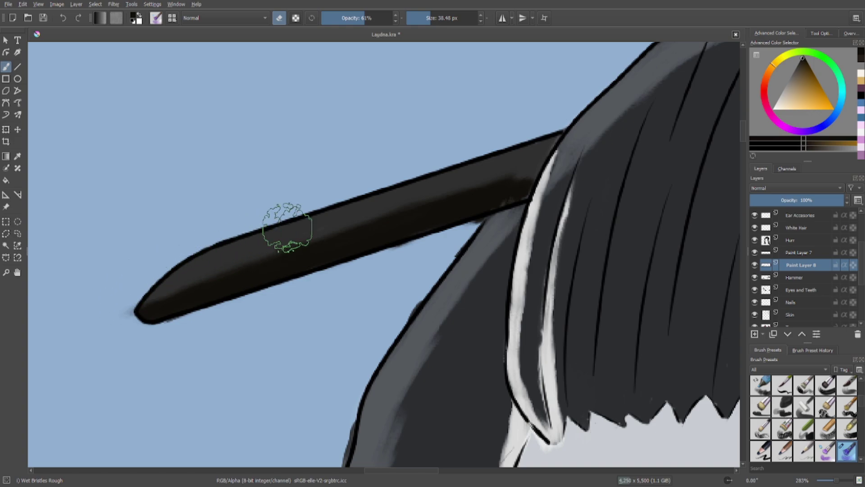
scroll(524, 169, "down", 2)
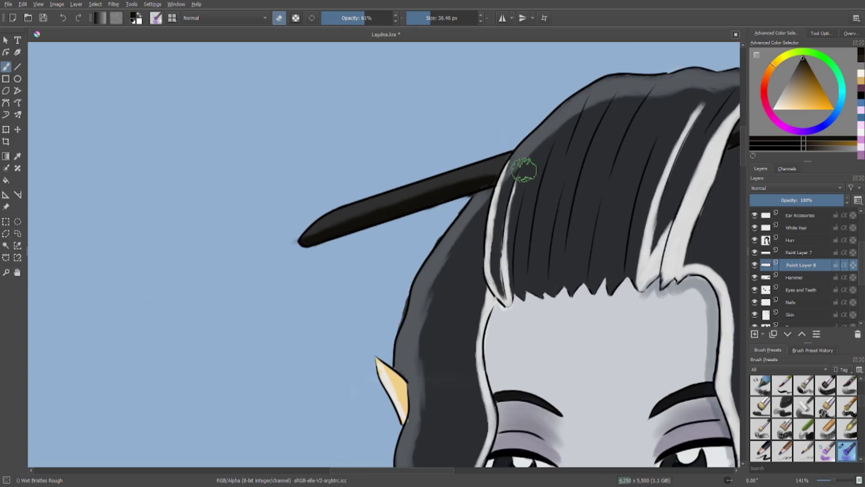
scroll(524, 170, "down", 2)
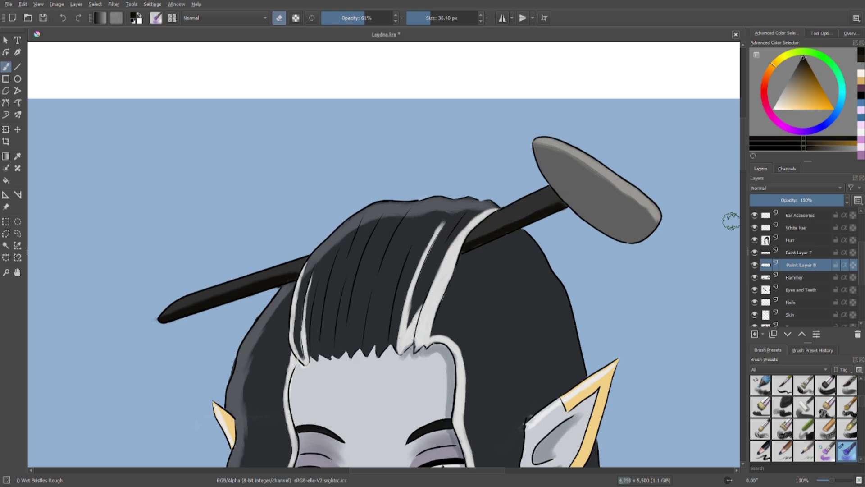
Set the handle shadow layer's opacity to 60% and save the drawing.
left_click(785, 200)
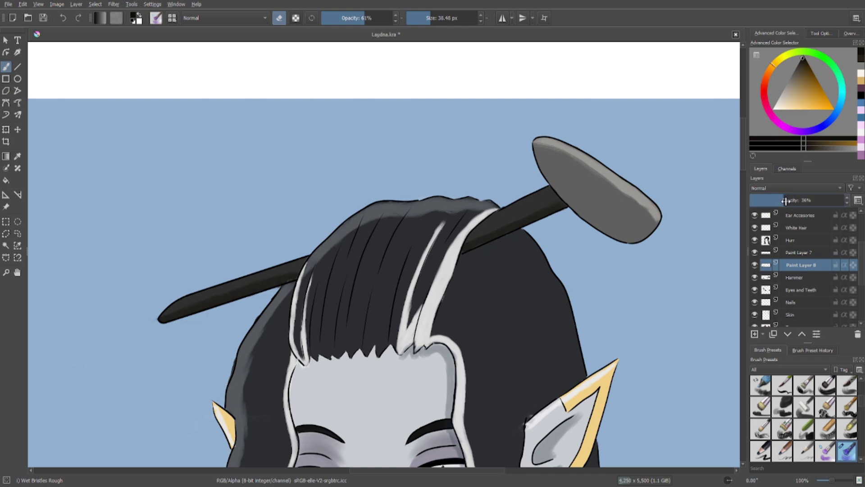
left_click_drag(785, 200, 806, 203)
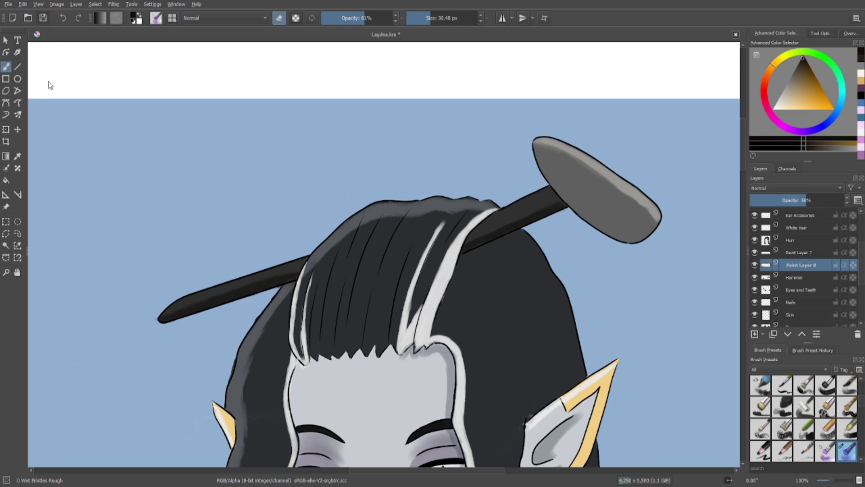
key("ctrl+s")
Show the whole illustration and set the brush to 100% opacity and 6.98 px with erasing turned off.
key("minus")
key("minus")
key("minus")
key("minus")
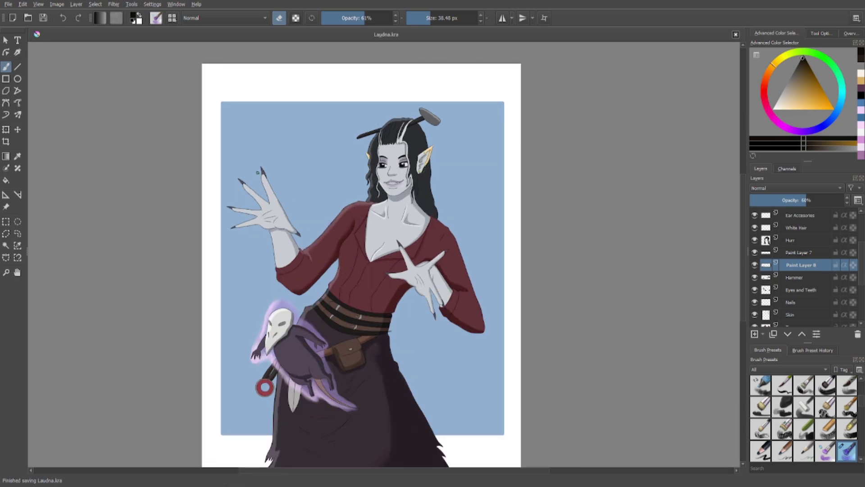
scroll(255, 166, "down", 1)
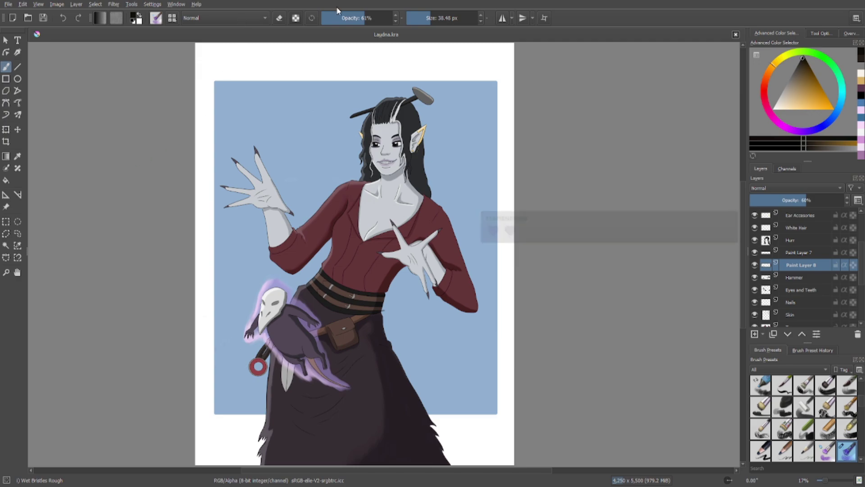
left_click_drag(374, 18, 419, 20)
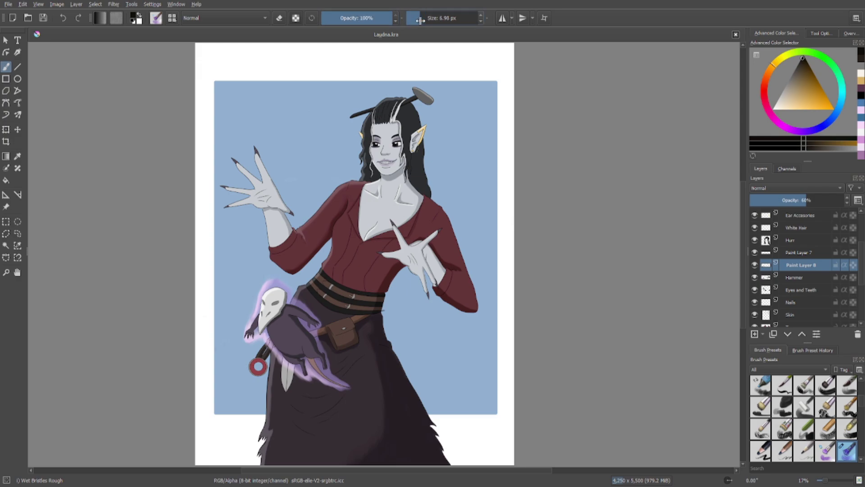